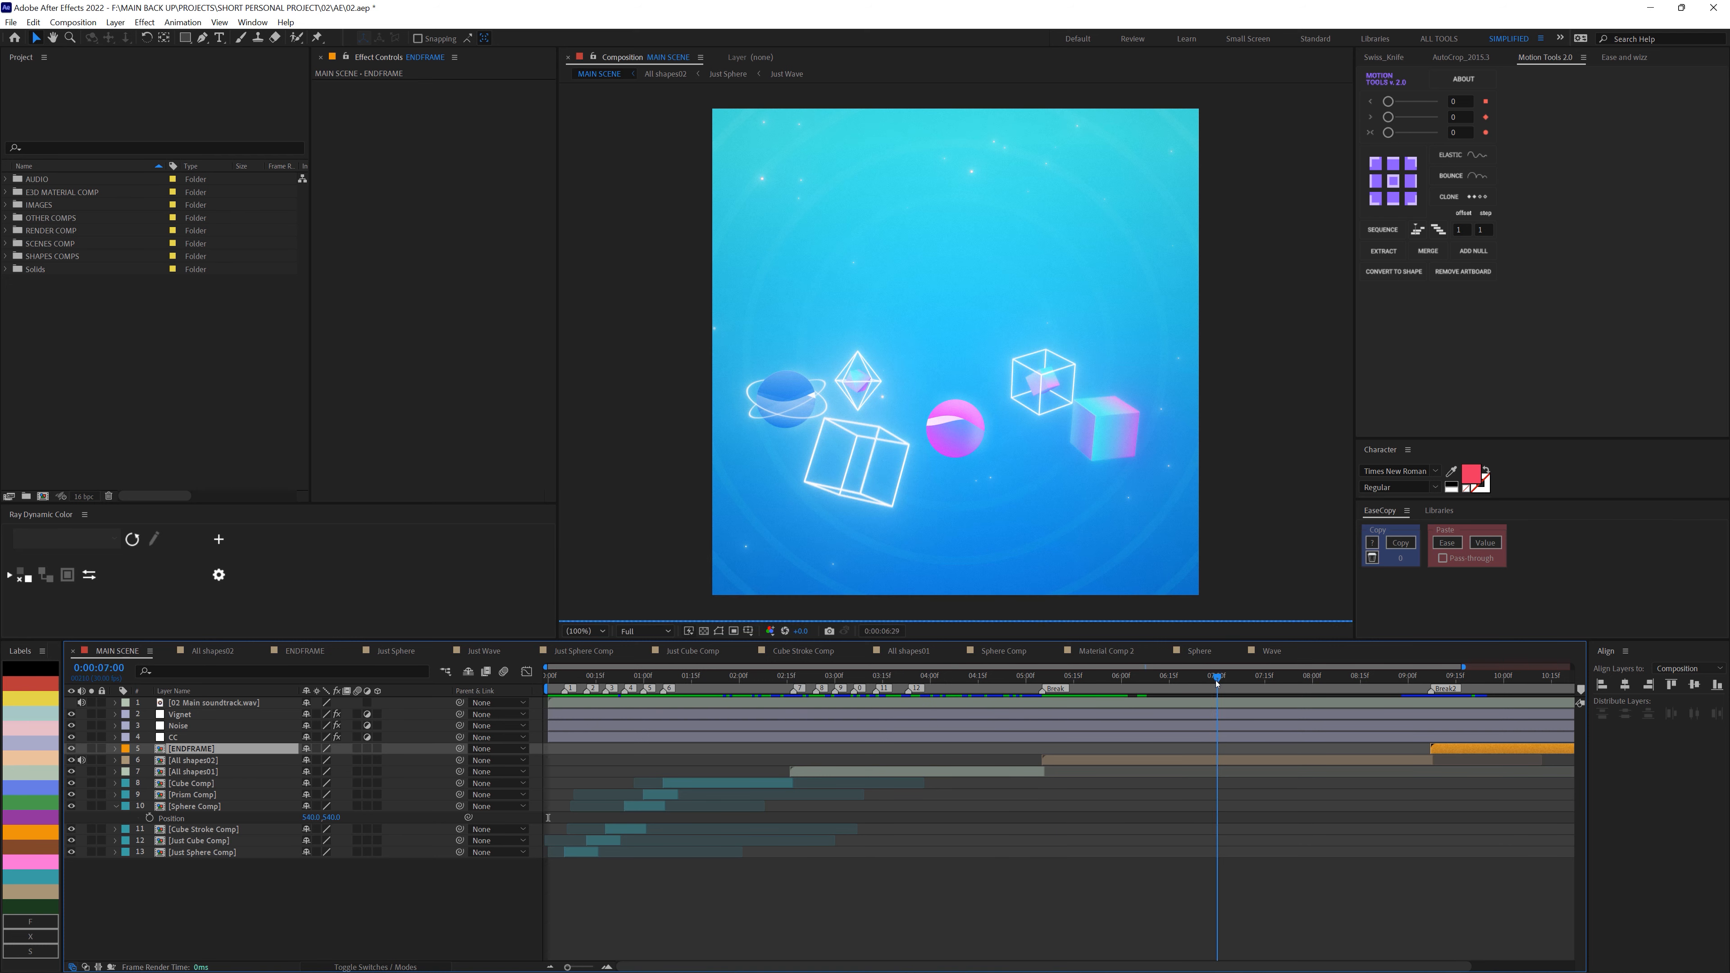
Preview the MAIN SCENE animation around the ENDFRAME section and from its beginning.
{"action": "left_click_drag", "start_coordinate": [1494, 681], "coordinate": [1468, 683]}
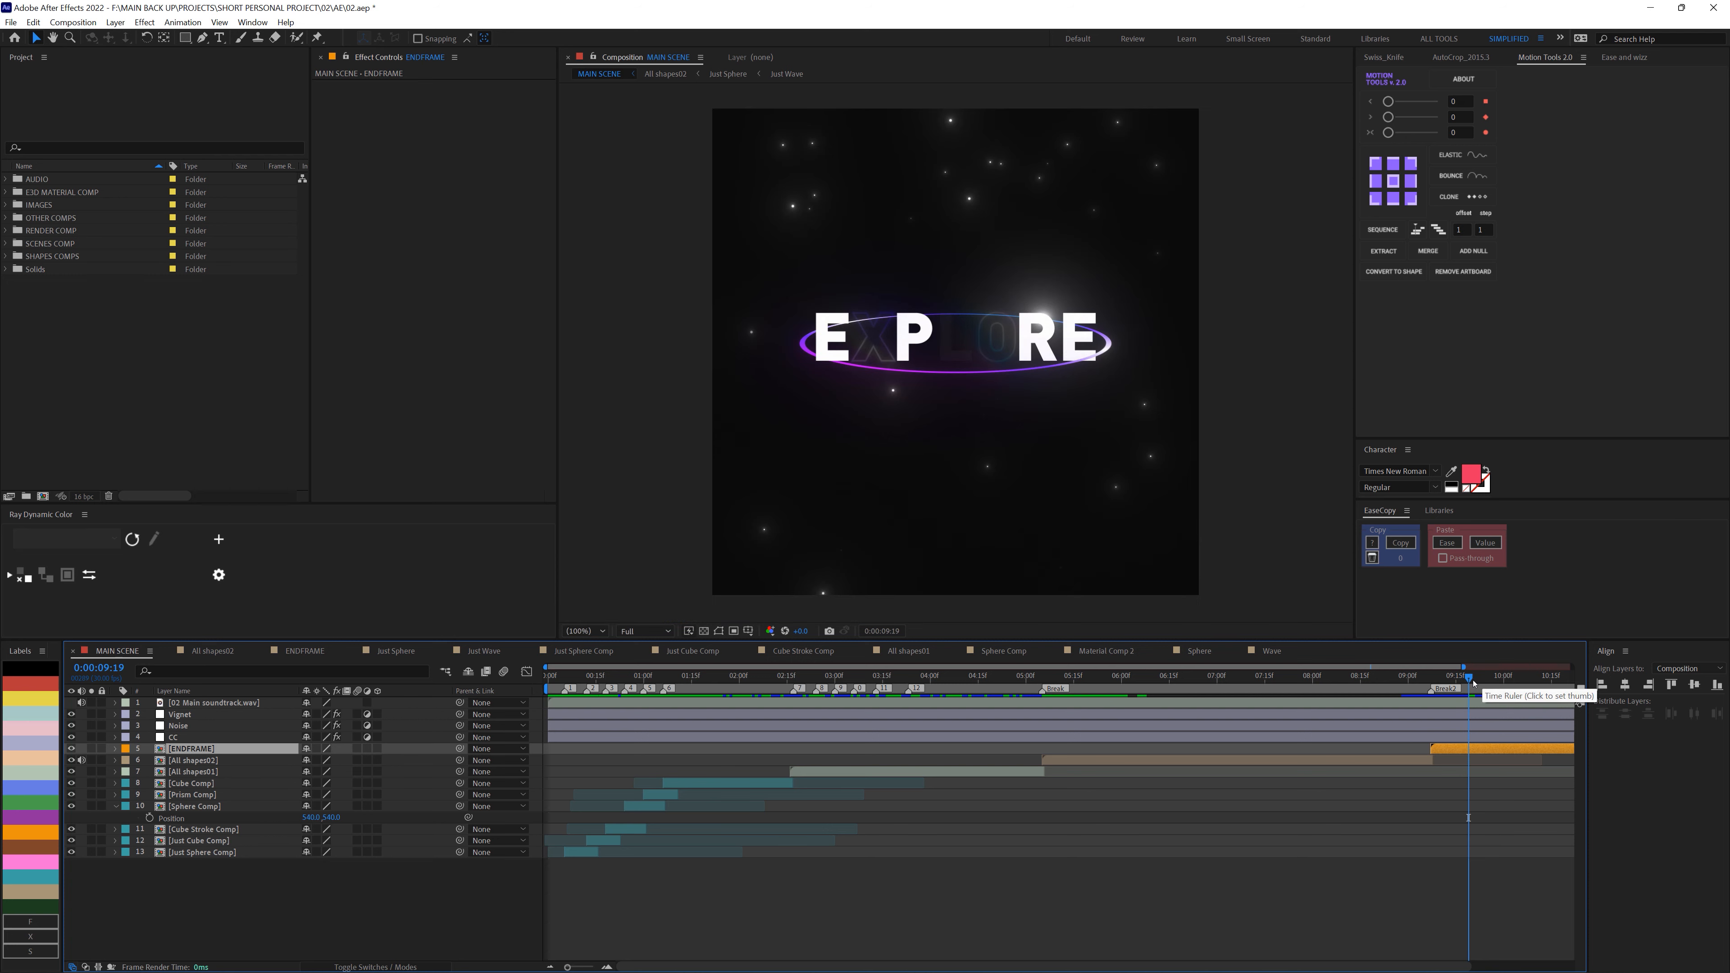
{"action": "left_click", "coordinate": [553, 679]}
{"action": "key", "text": "space"}
{"action": "left_click", "coordinate": [587, 702]}
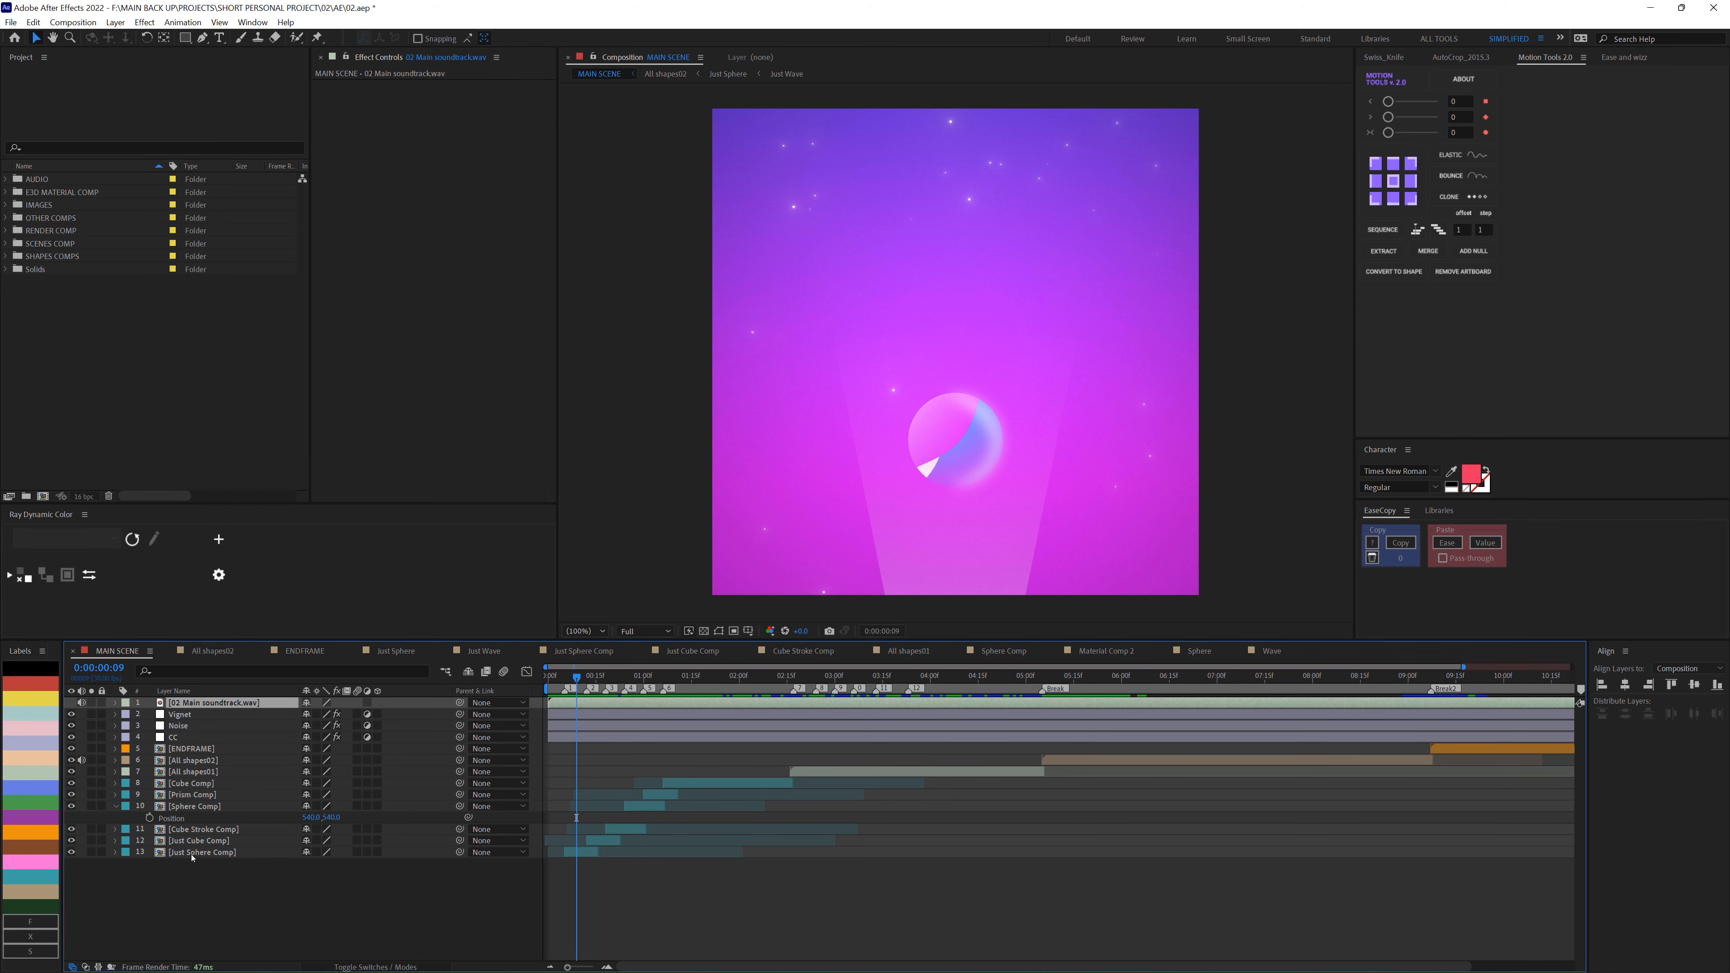
Open the Just Sphere Comp precomposition and scrub through the opening frames of the sphere's movement.
{"action": "double_click", "coordinate": [194, 853]}
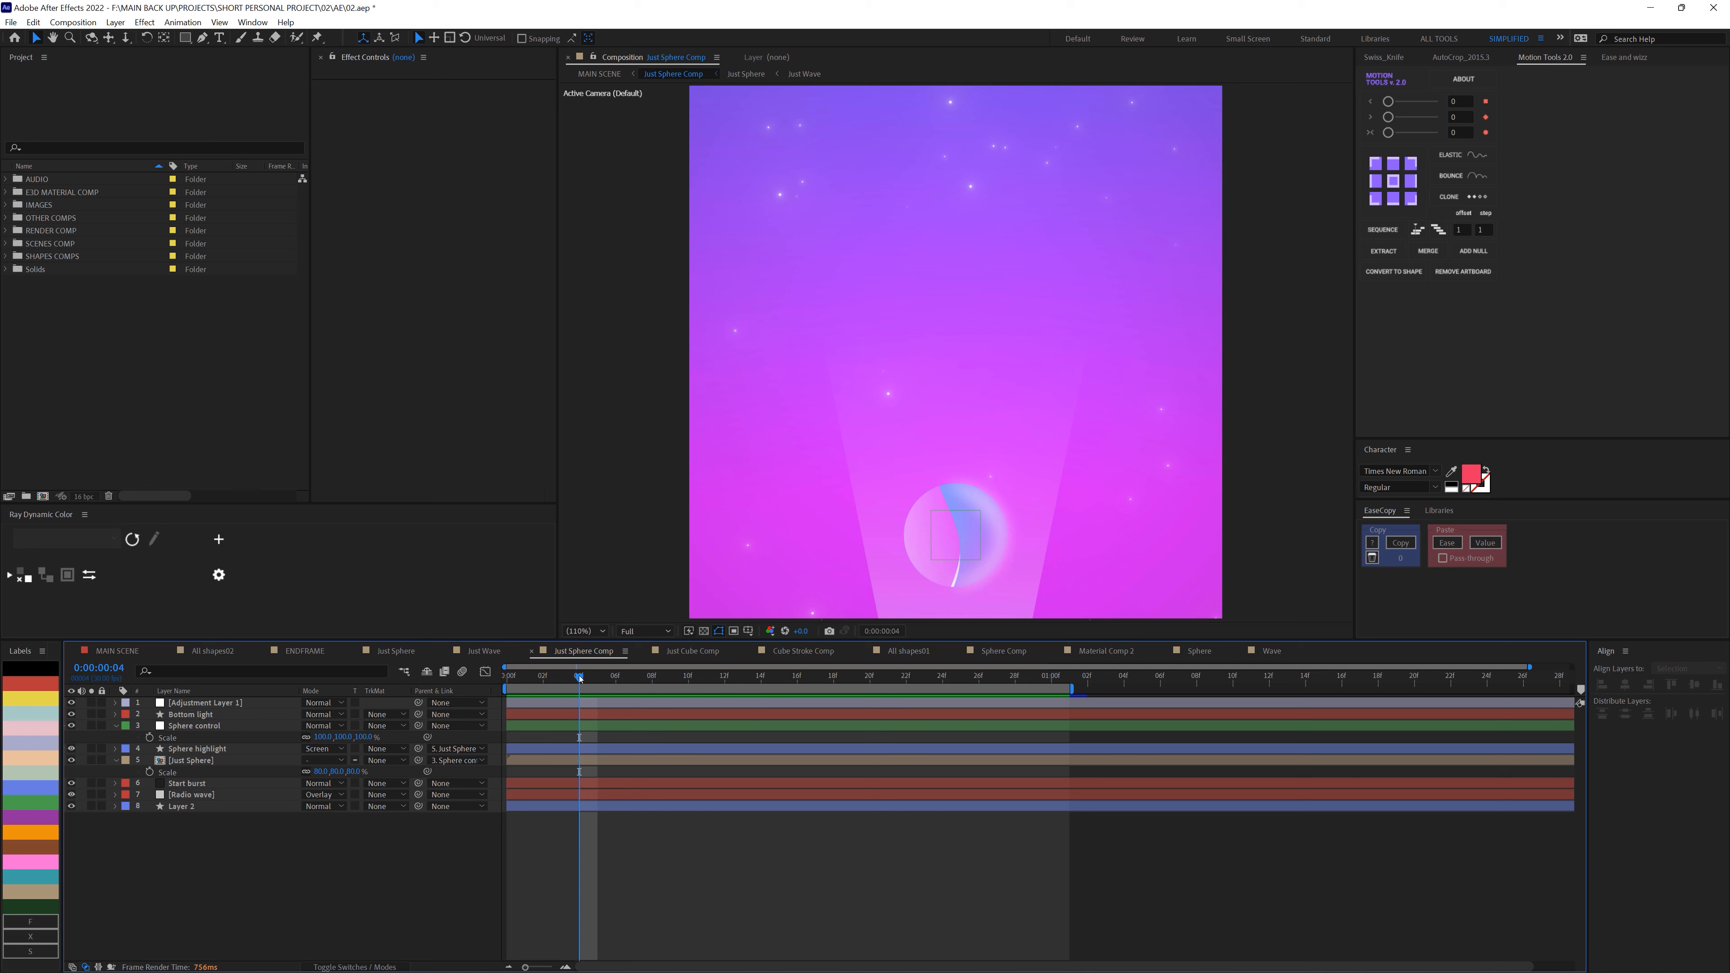
{"action": "left_click_drag", "start_coordinate": [590, 679], "coordinate": [661, 679]}
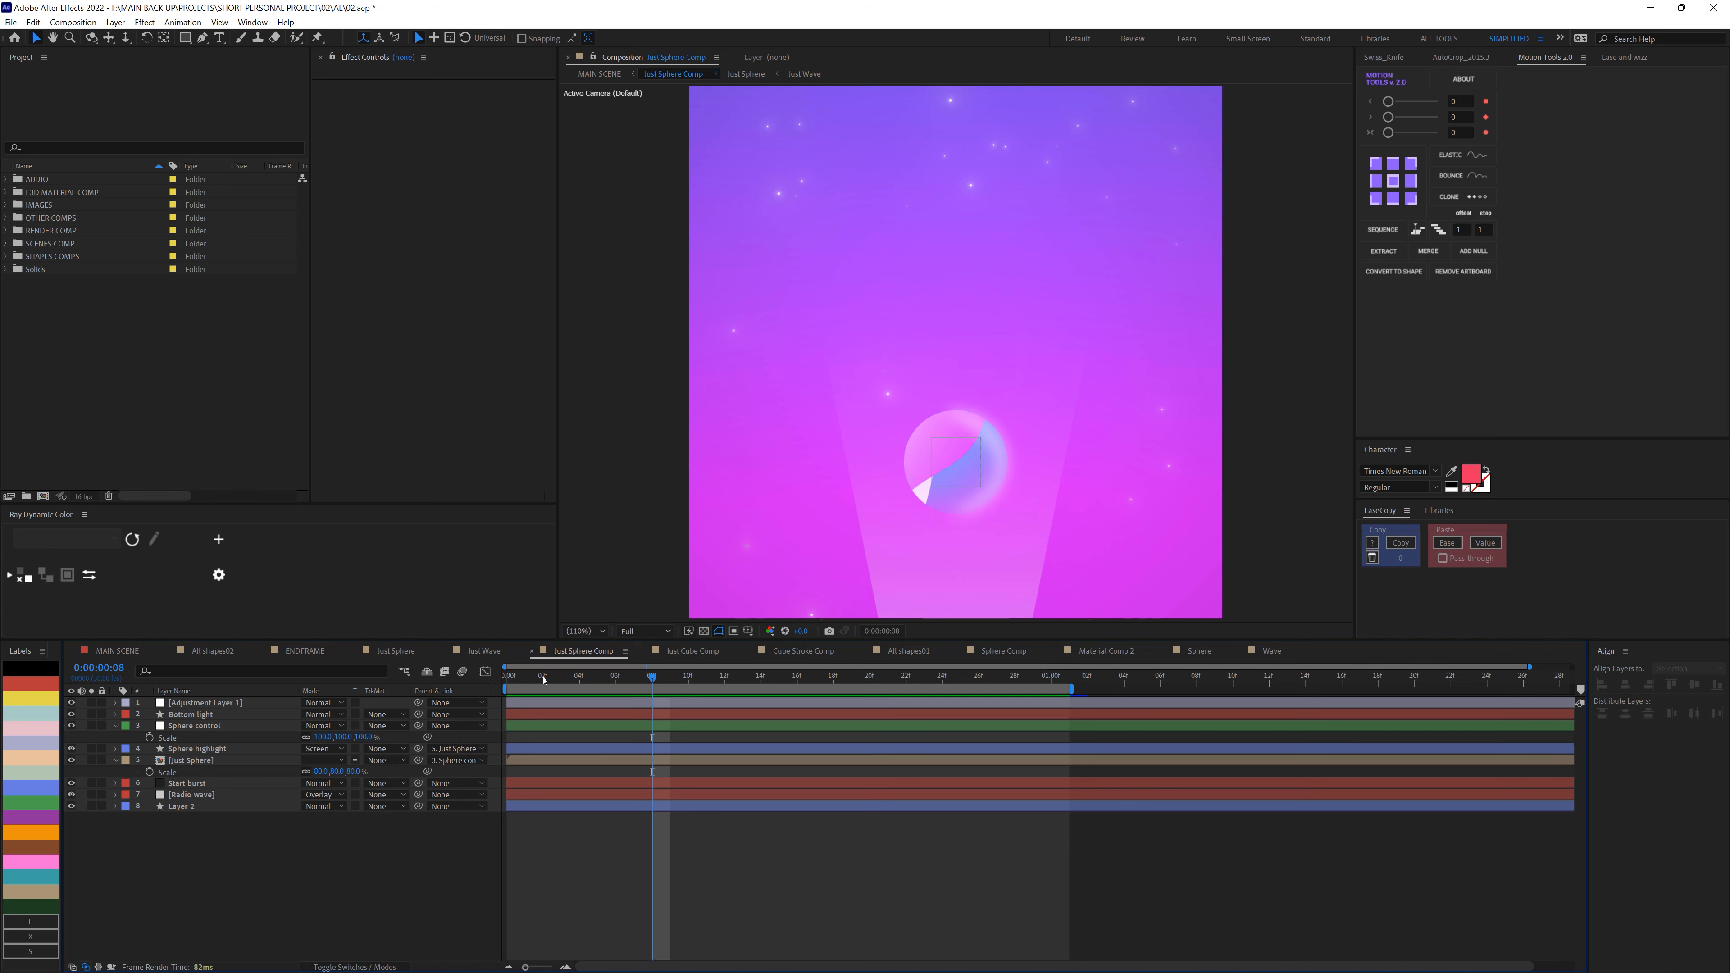
{"action": "left_click_drag", "start_coordinate": [544, 680], "coordinate": [616, 679]}
Solo the Layer 2 background and examine its linear gradient fill colours in the Gradient Editor.
{"action": "left_click", "coordinate": [181, 806]}
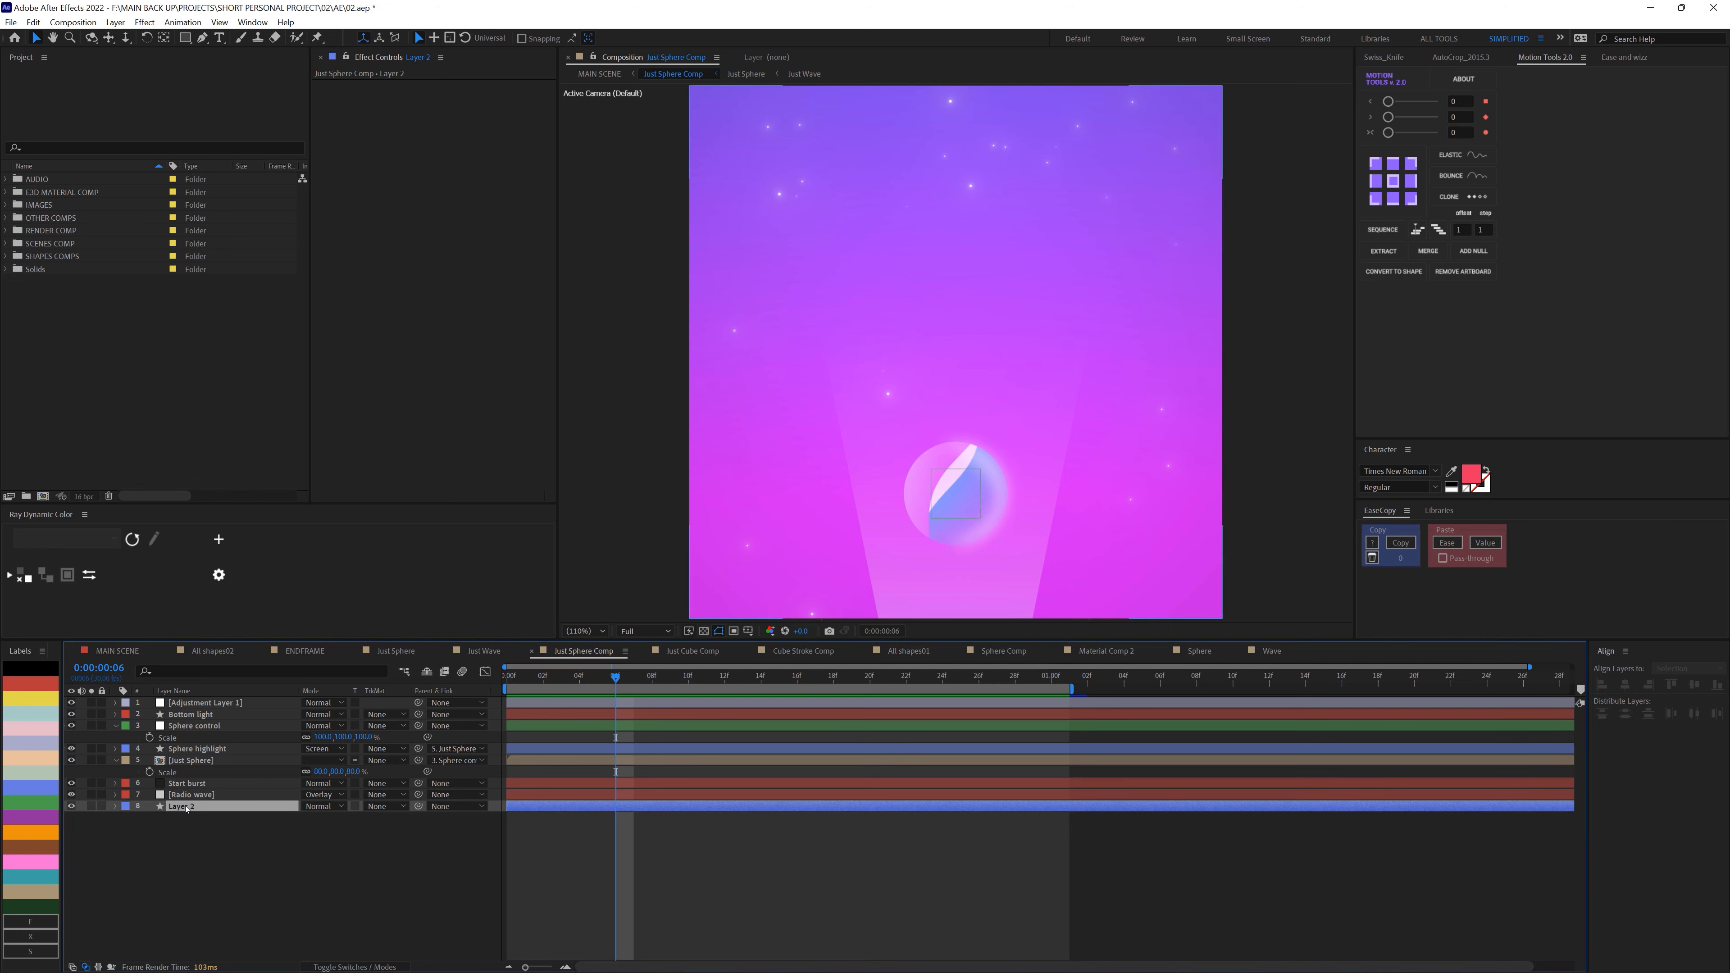
{"action": "left_click", "coordinate": [91, 806]}
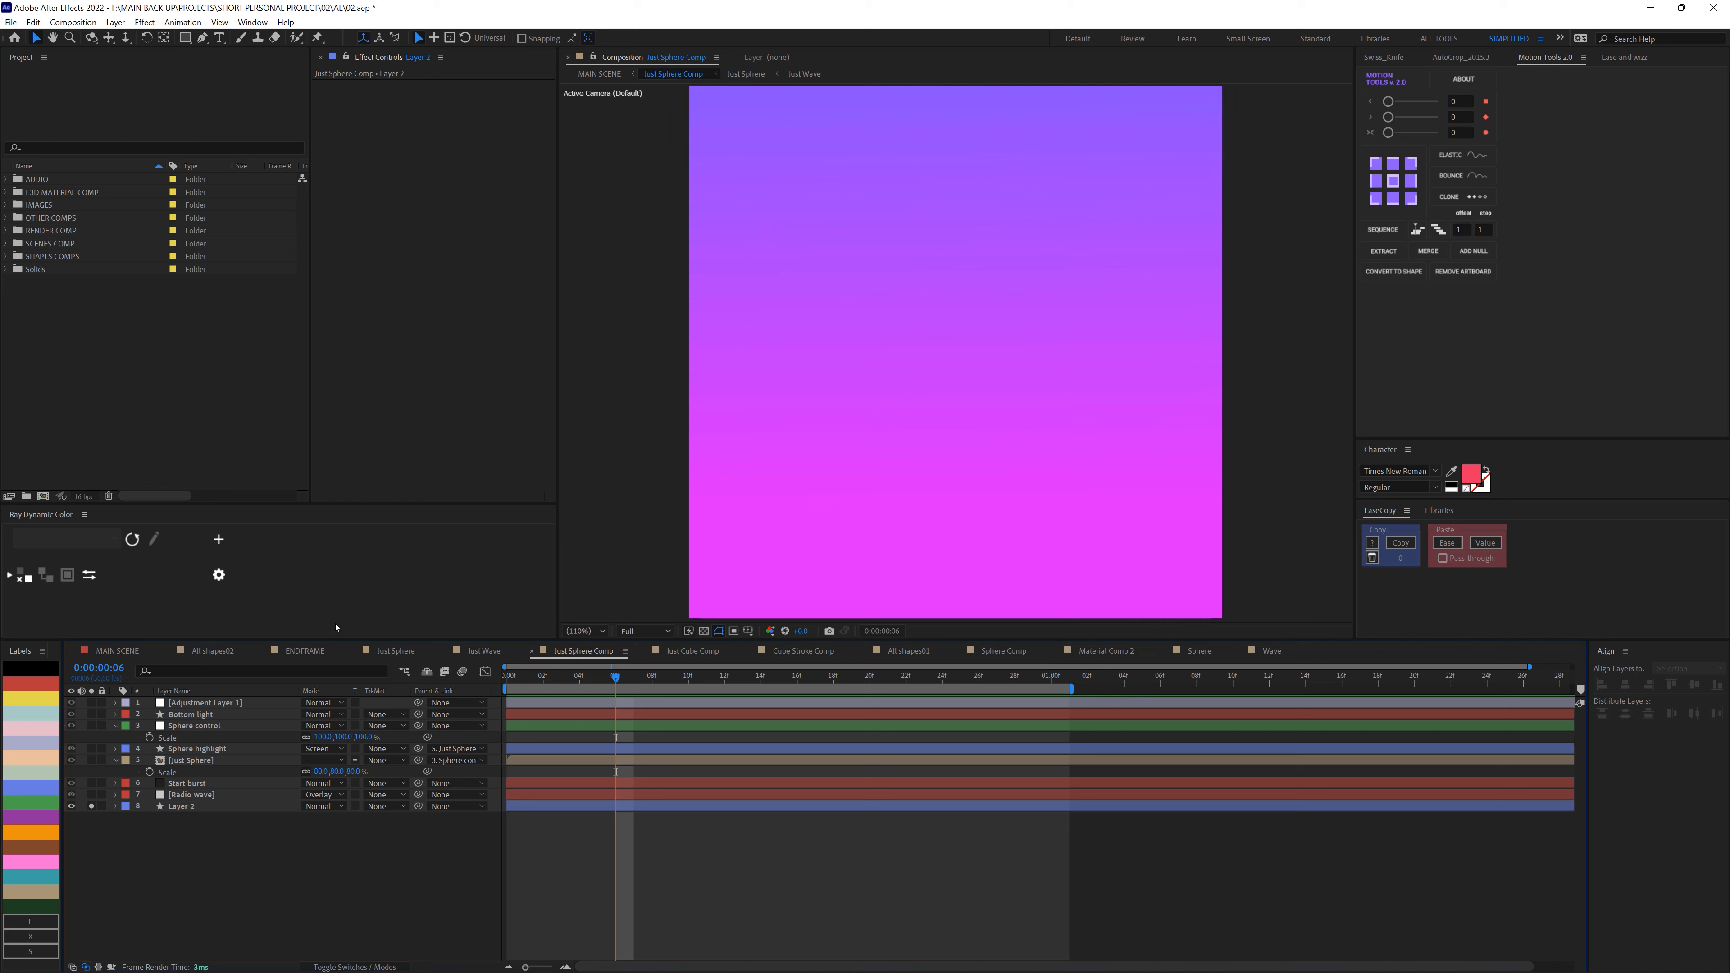
{"action": "left_click", "coordinate": [215, 808]}
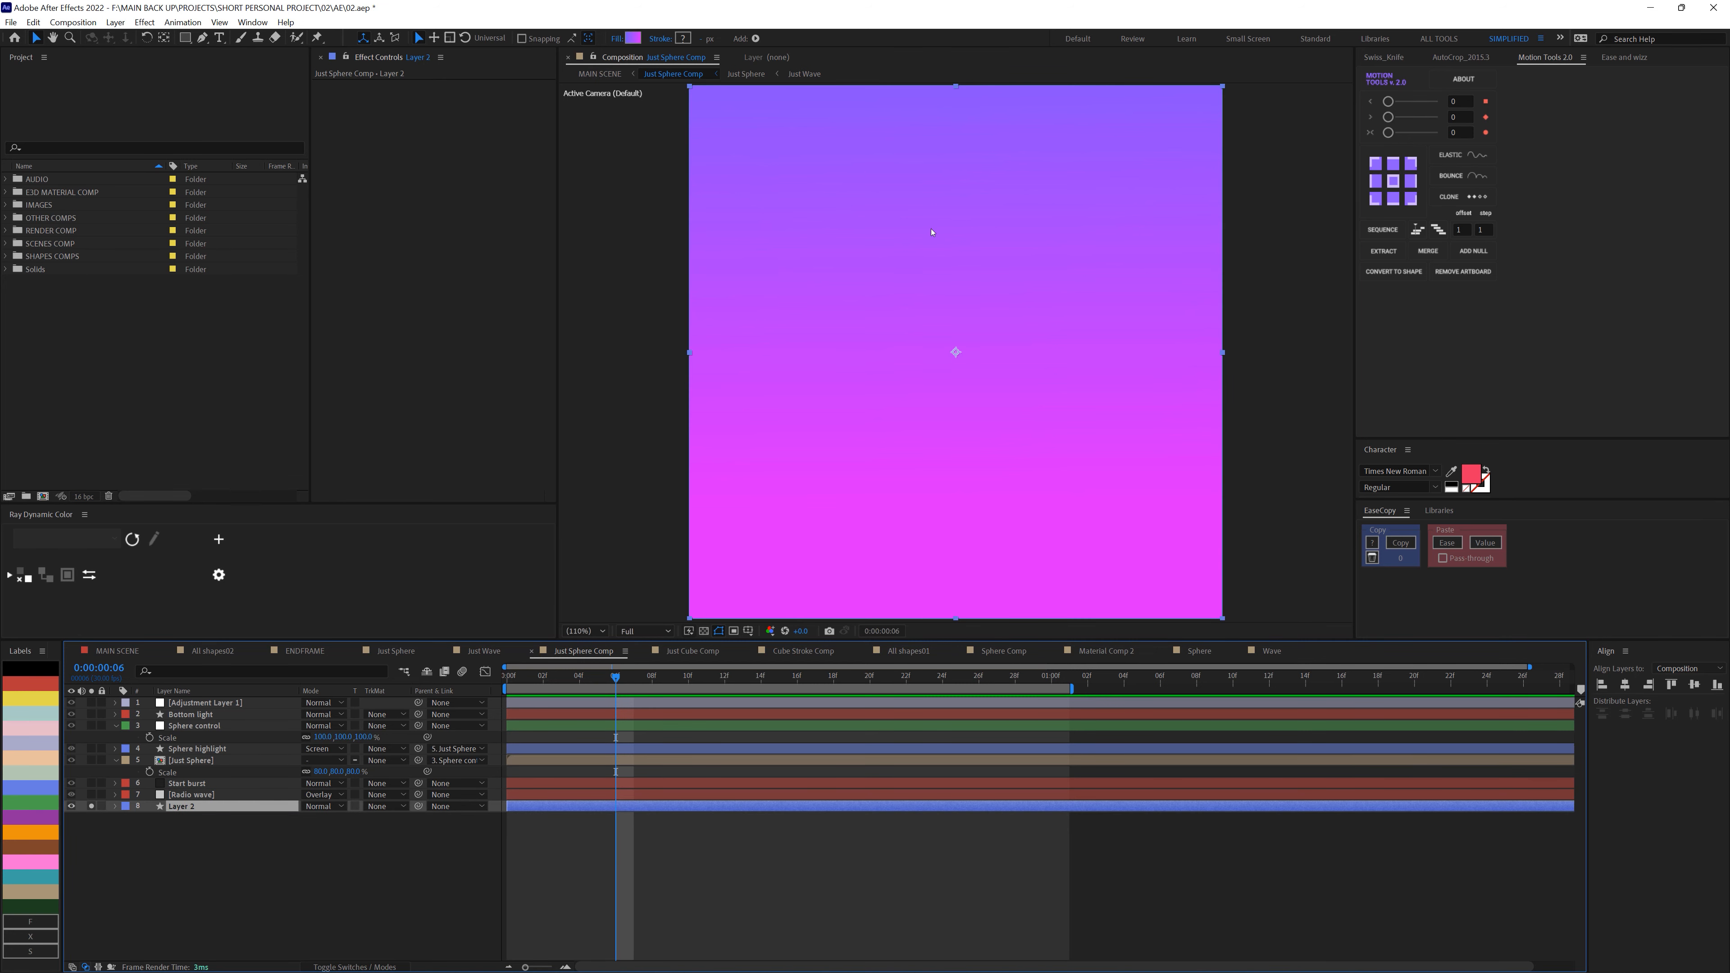
{"action": "left_click", "coordinate": [632, 39]}
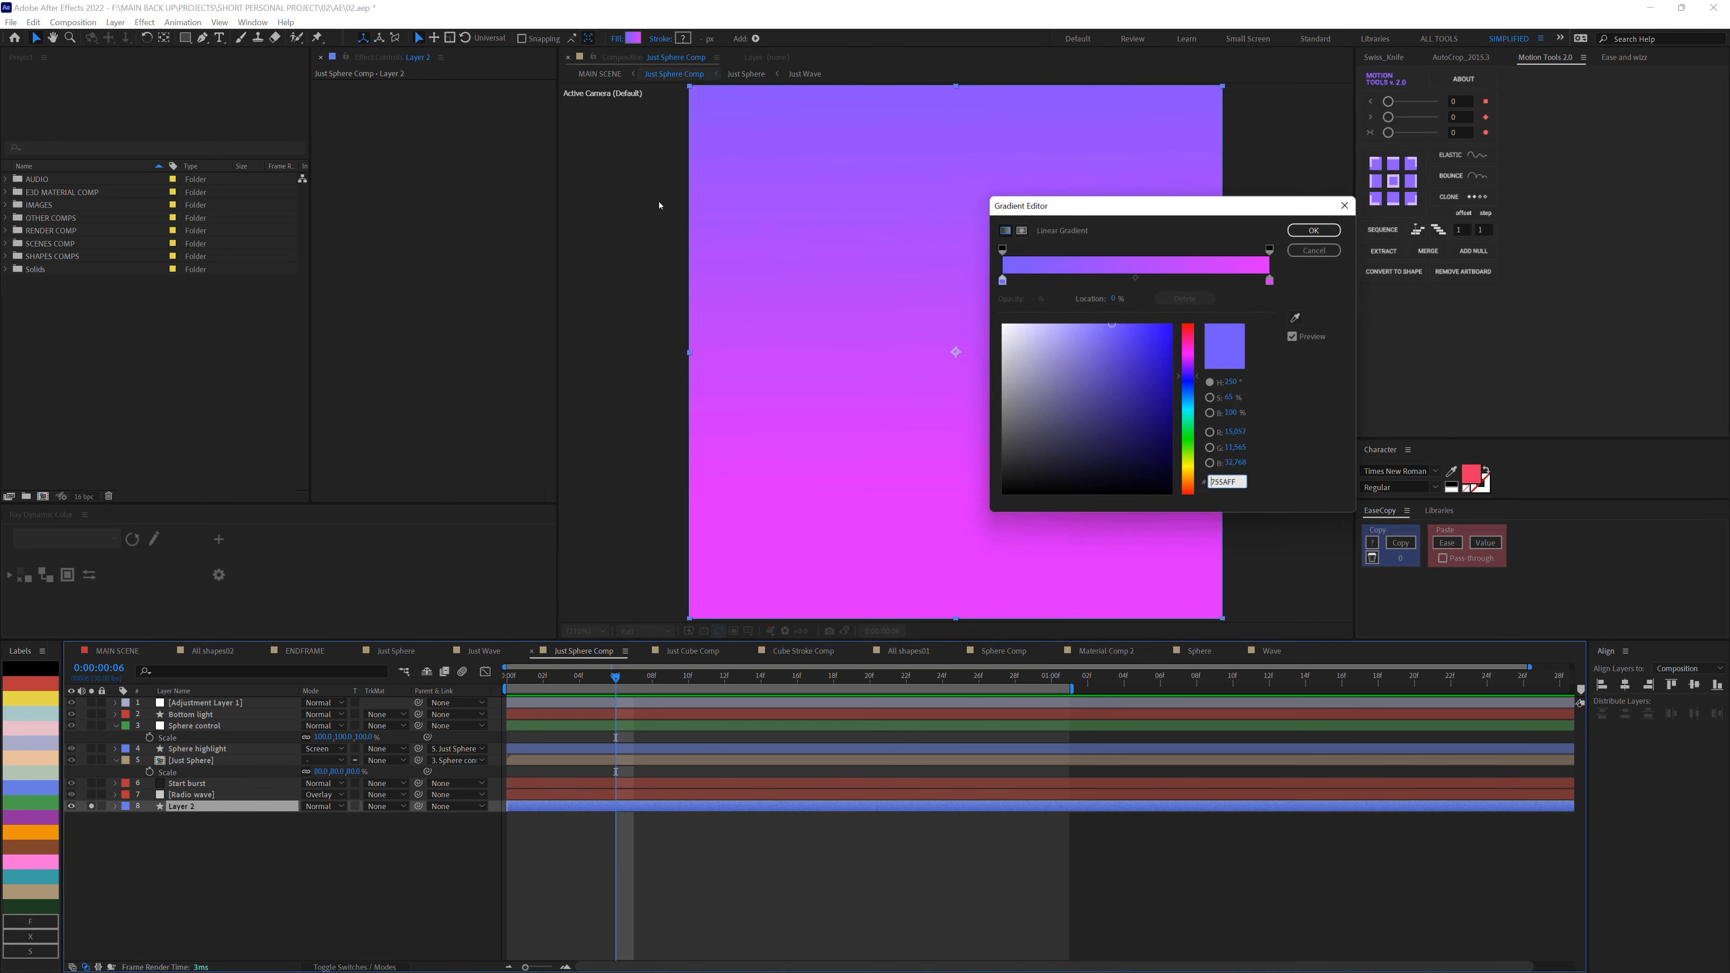
{"action": "left_click", "coordinate": [1316, 230]}
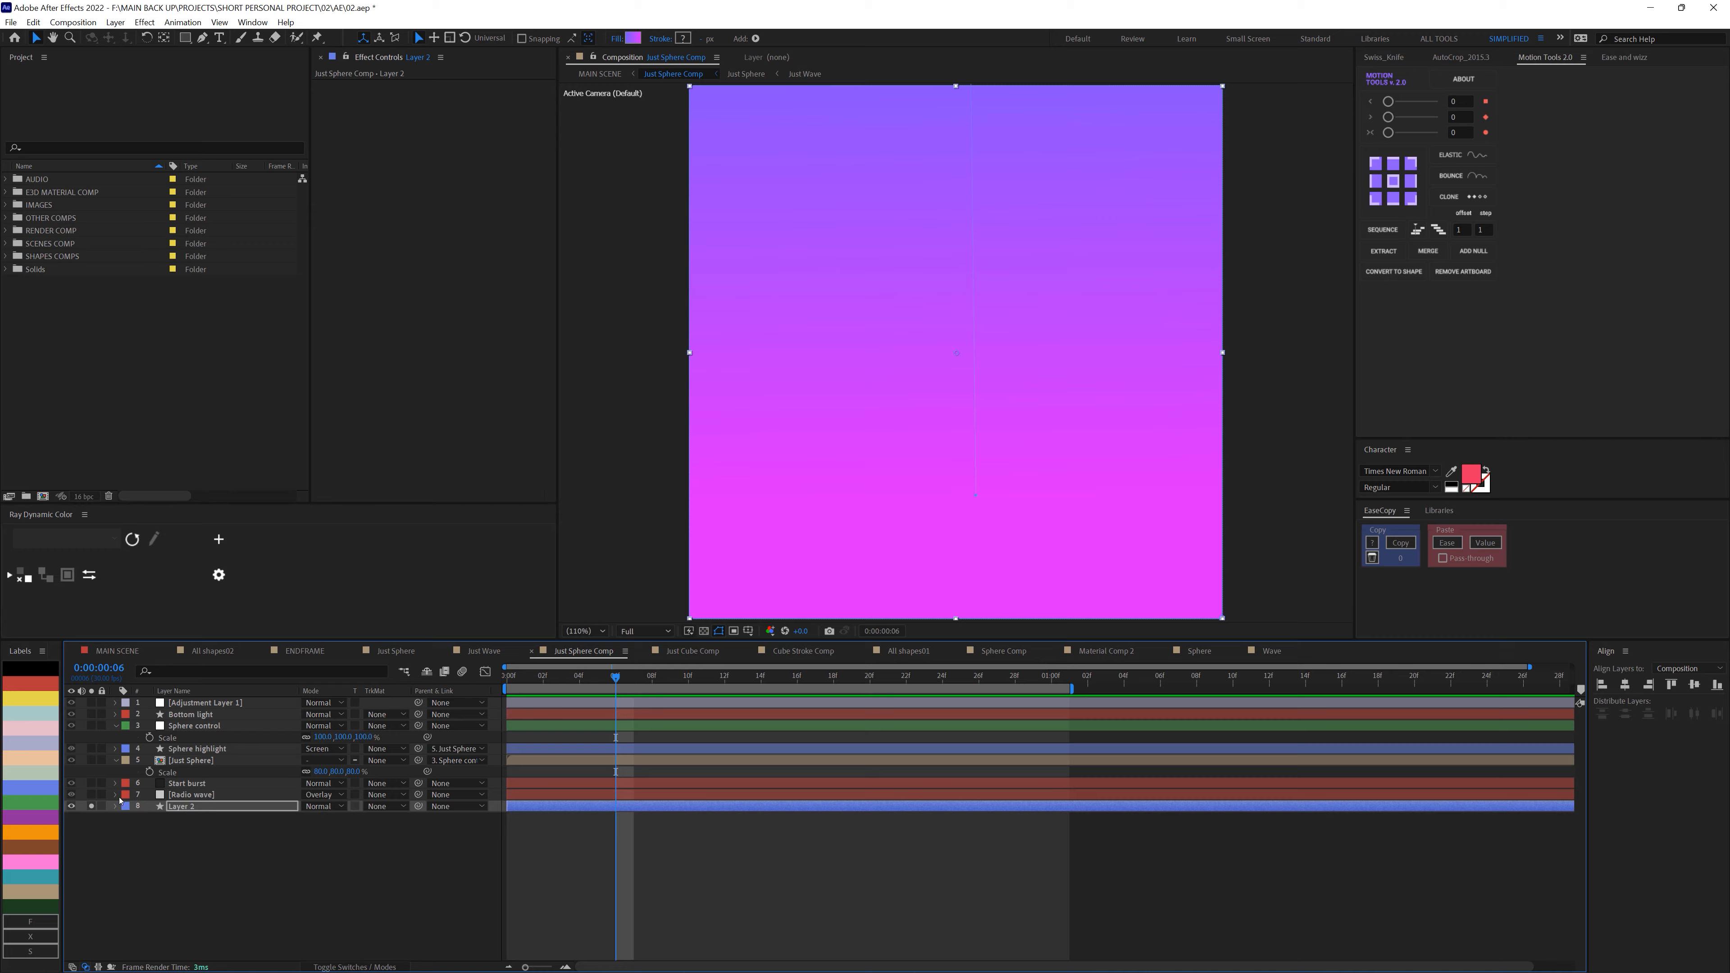
Solo the Radio wave layer and preview its rings both alone and over the Layer 2 background.
{"action": "left_click", "coordinate": [187, 796]}
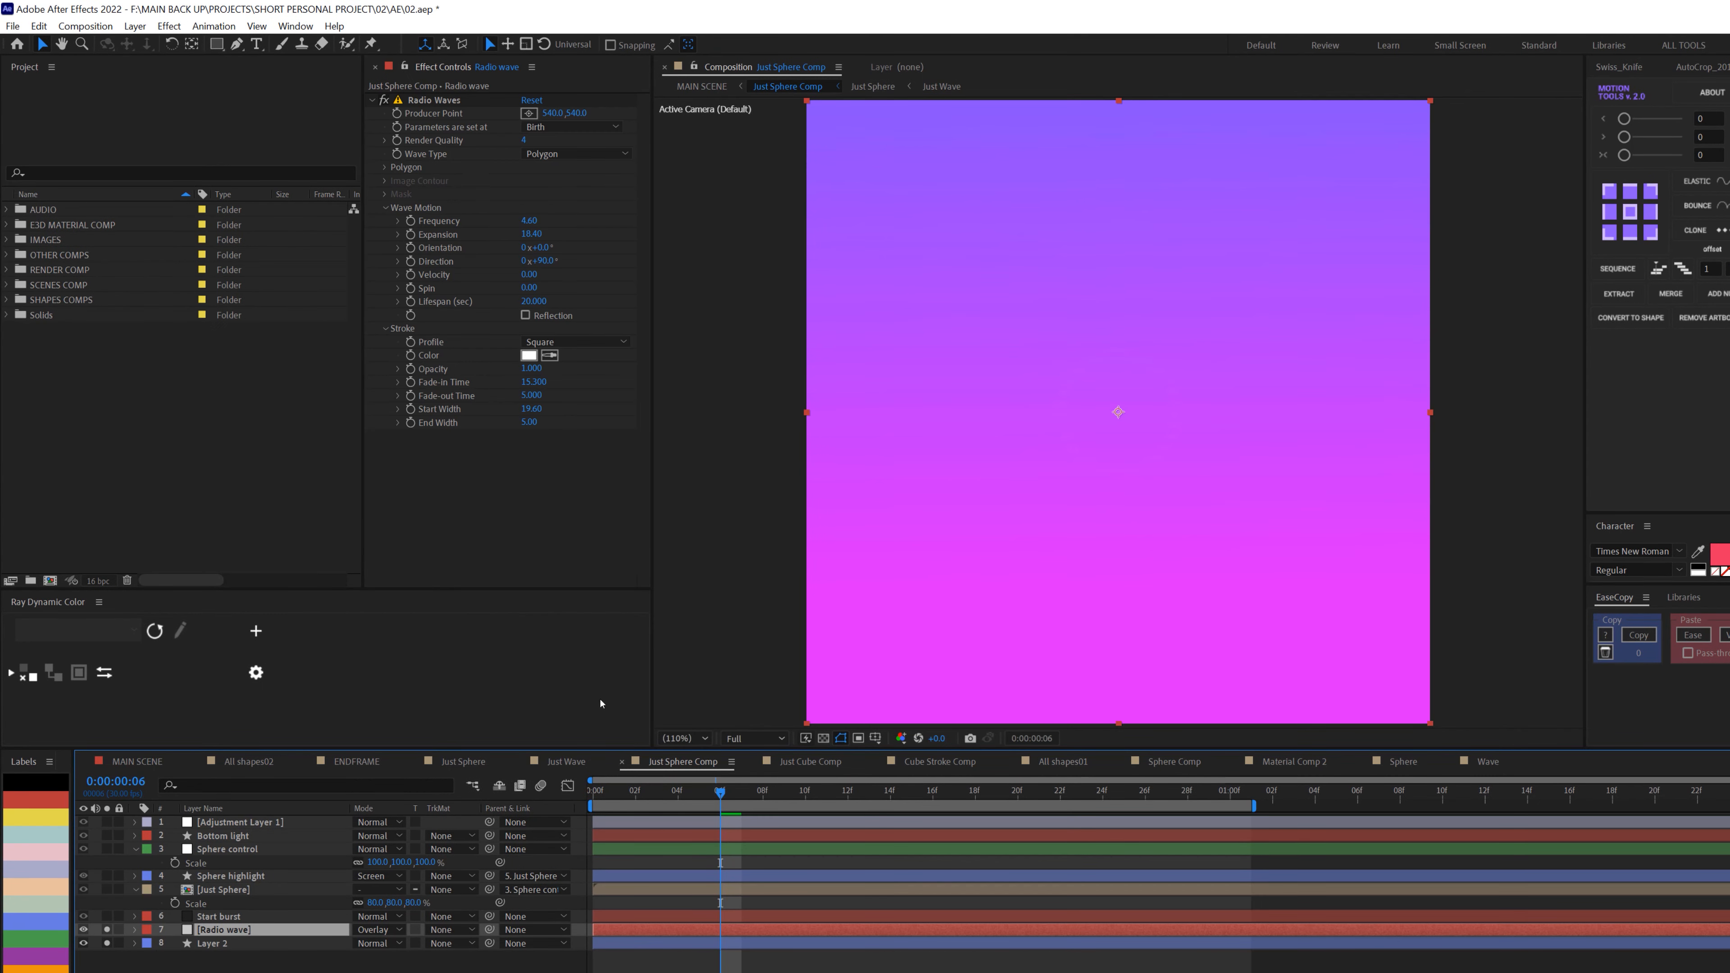
{"action": "key", "text": "space"}
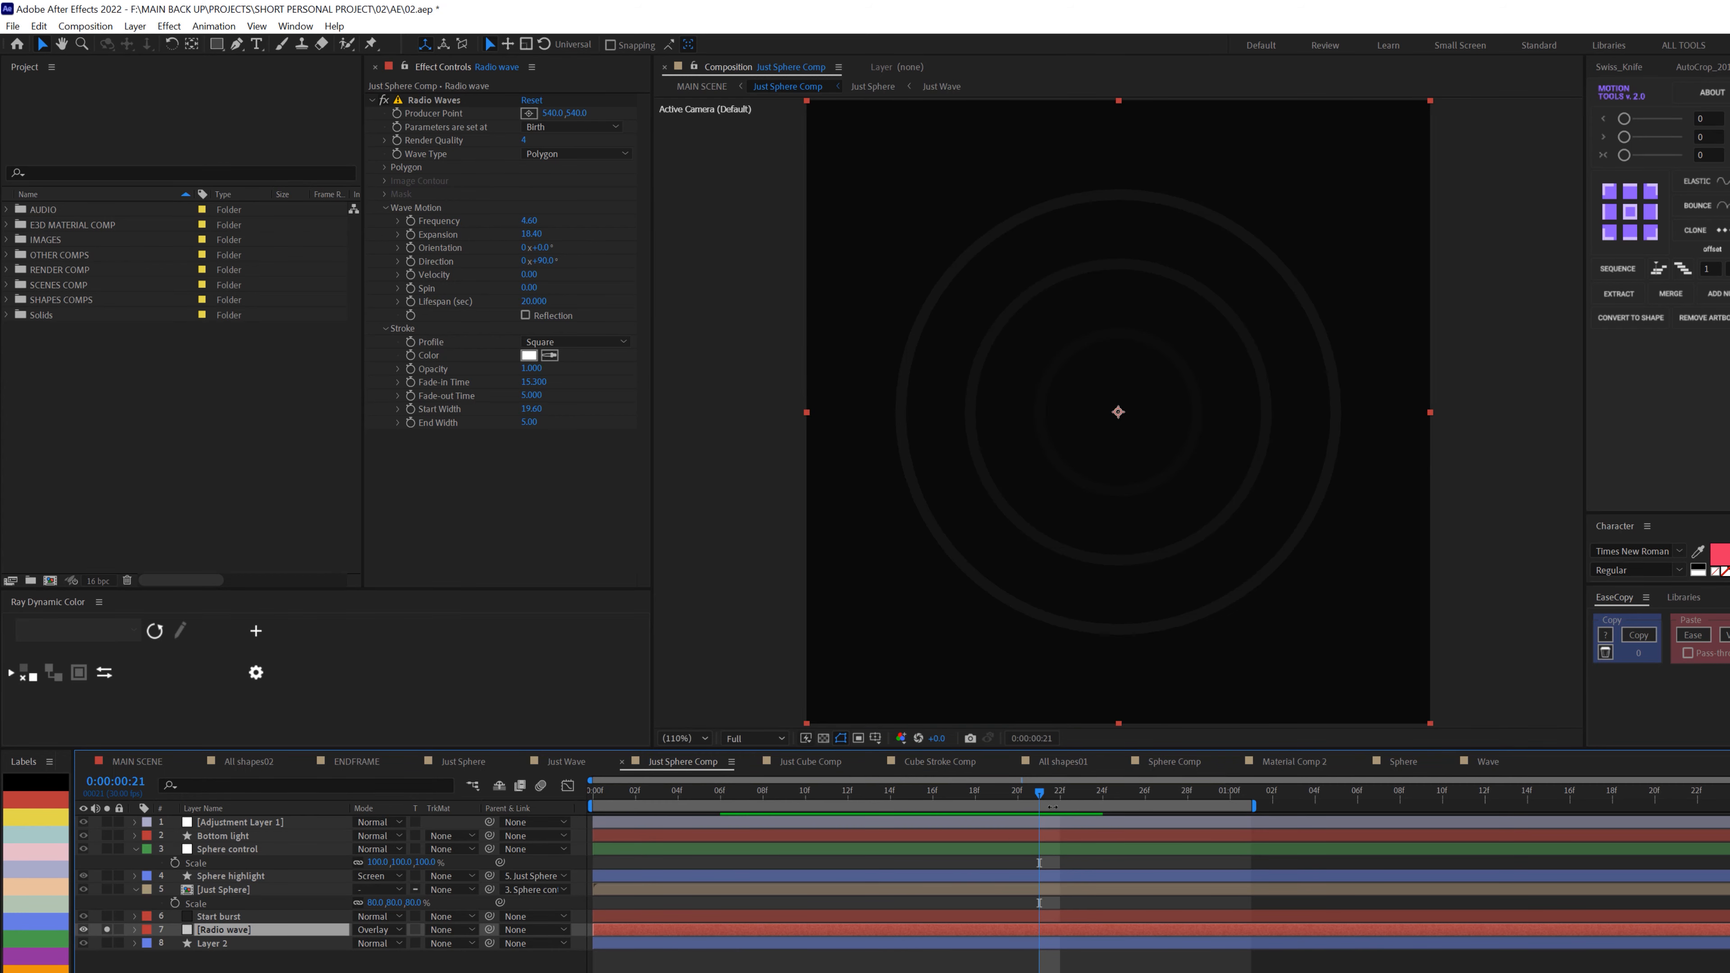
{"action": "left_click_drag", "start_coordinate": [1011, 799], "coordinate": [1061, 794]}
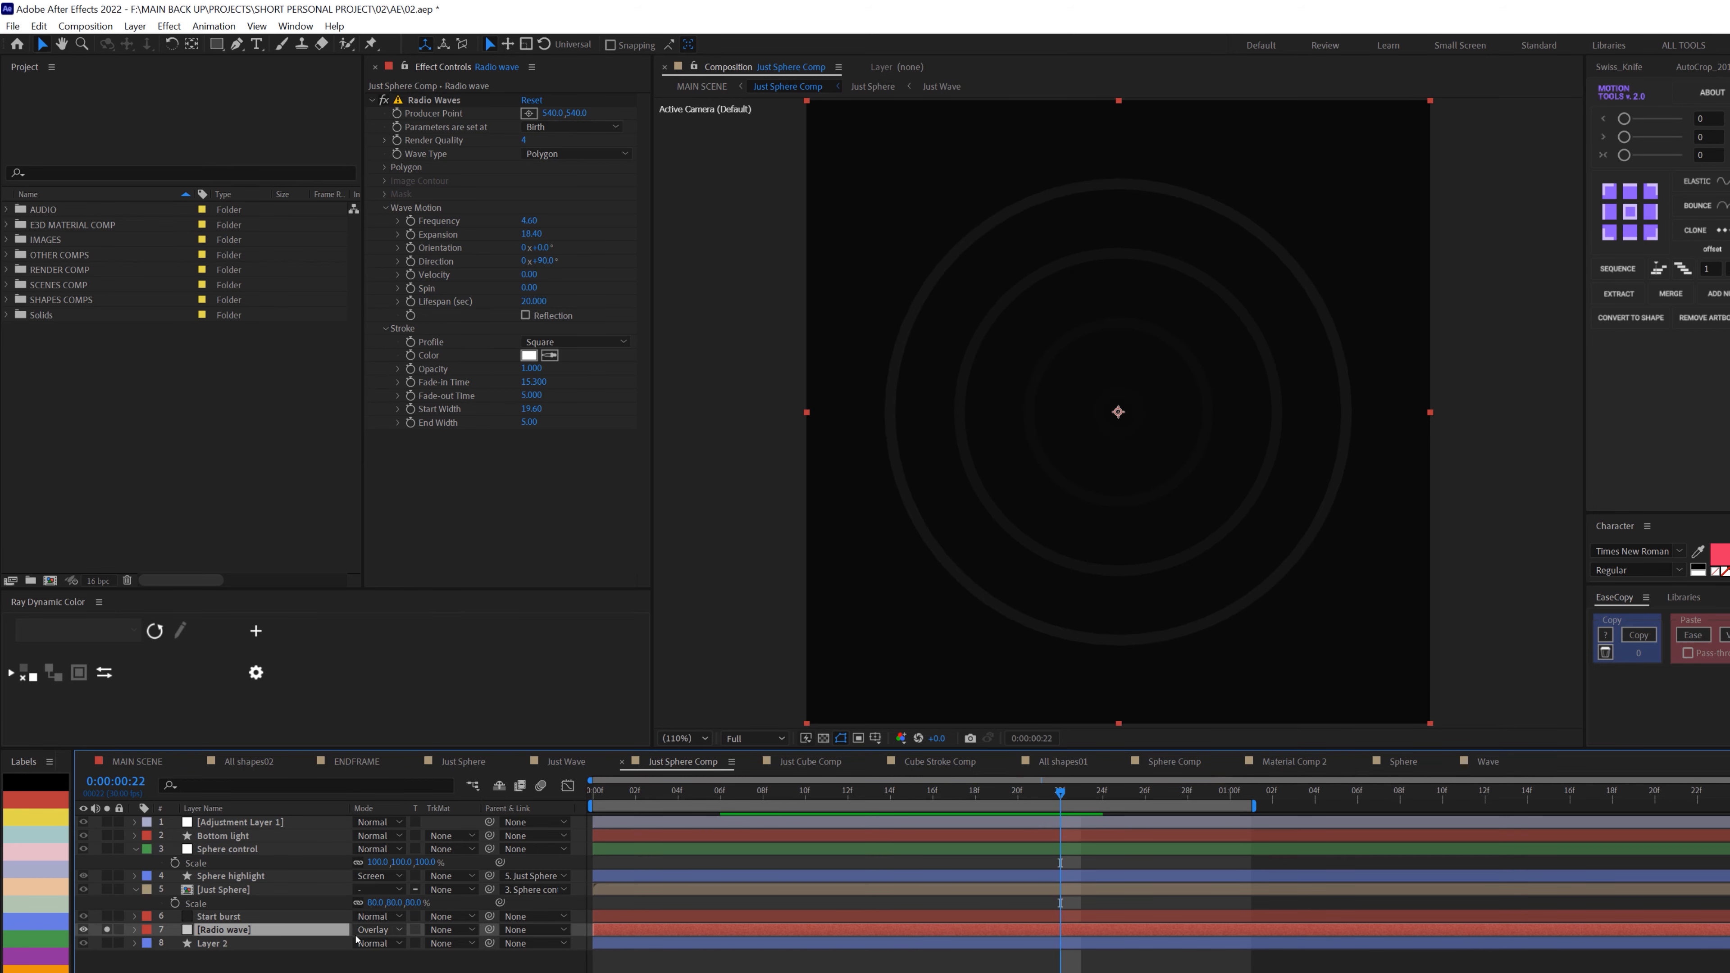
{"action": "left_click", "coordinate": [106, 944]}
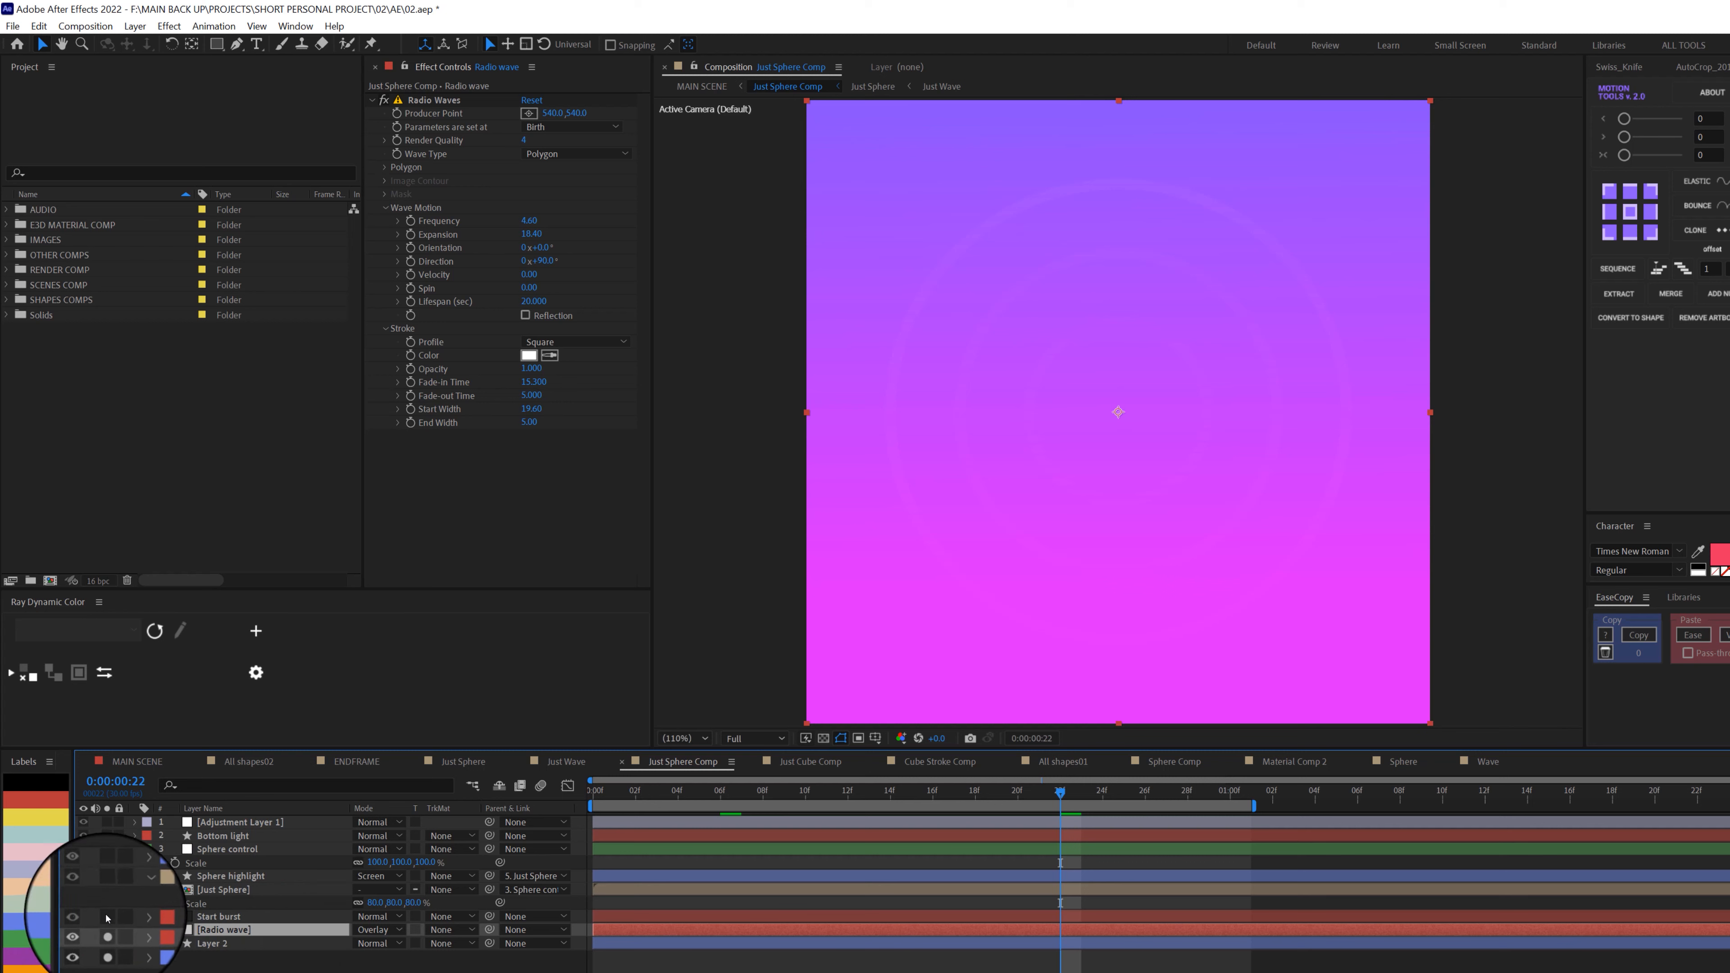
{"action": "left_click_drag", "start_coordinate": [1047, 798], "coordinate": [1017, 814]}
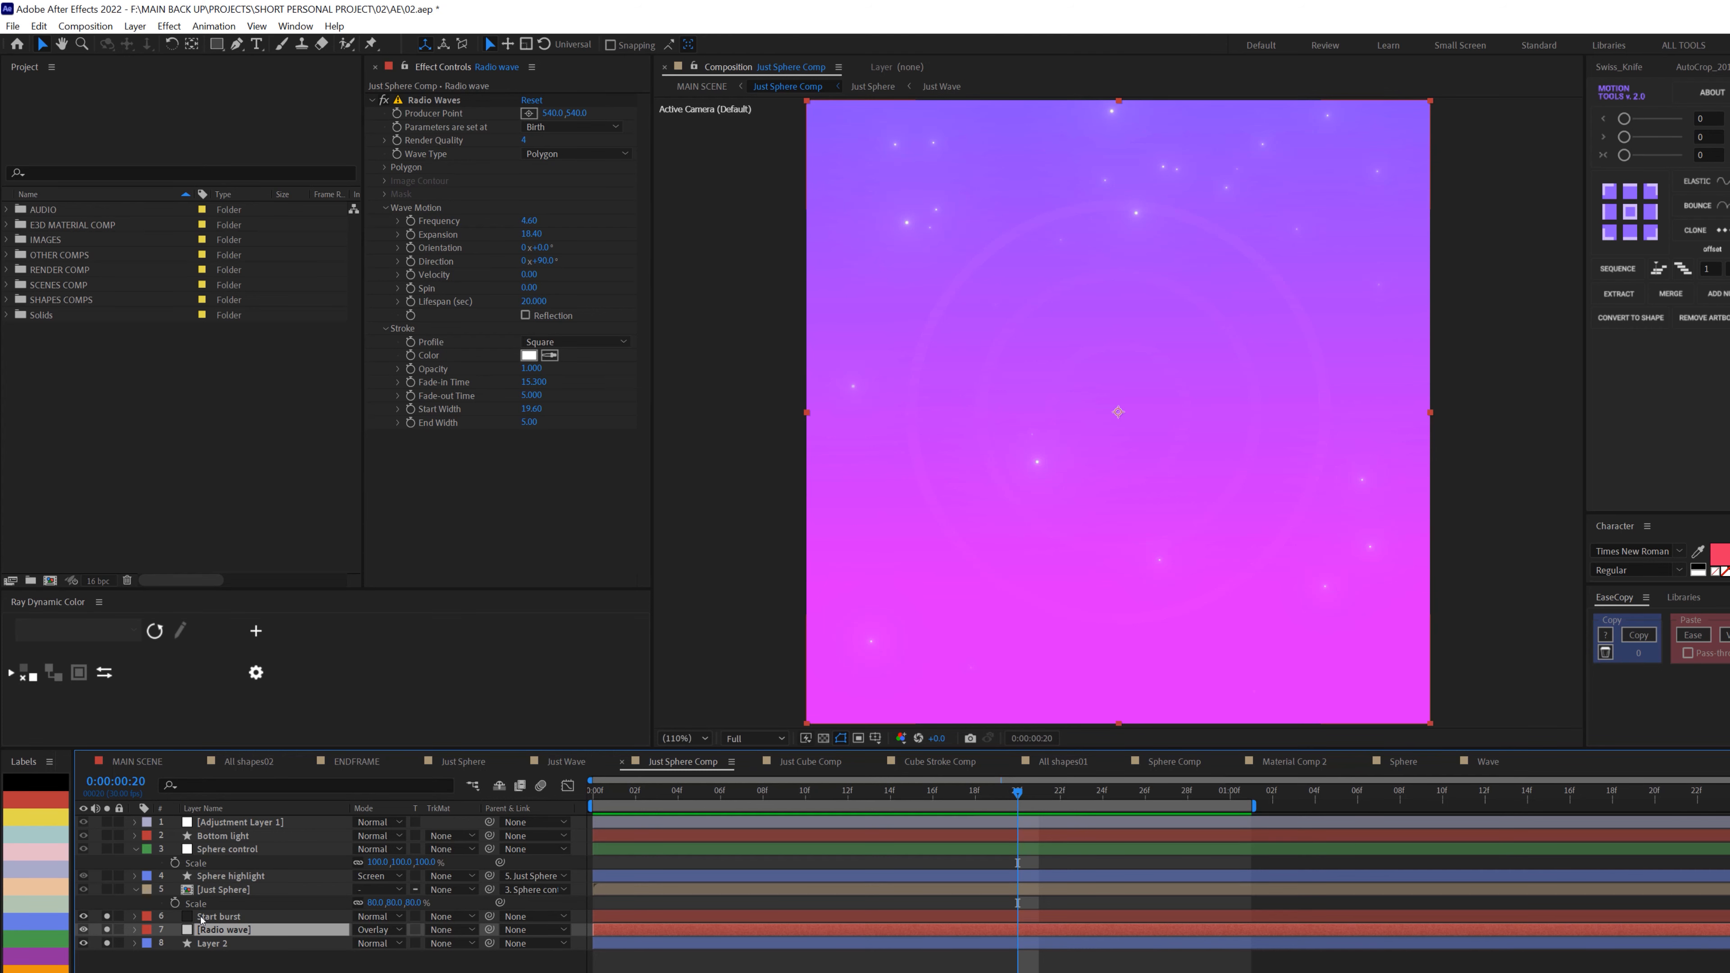
Isolate the Start burst layer and collapse its Fill, CC Star Burst and Deep Glow effect settings.
{"action": "left_click", "coordinate": [205, 916]}
{"action": "left_click_drag", "start_coordinate": [107, 929], "coordinate": [106, 943]}
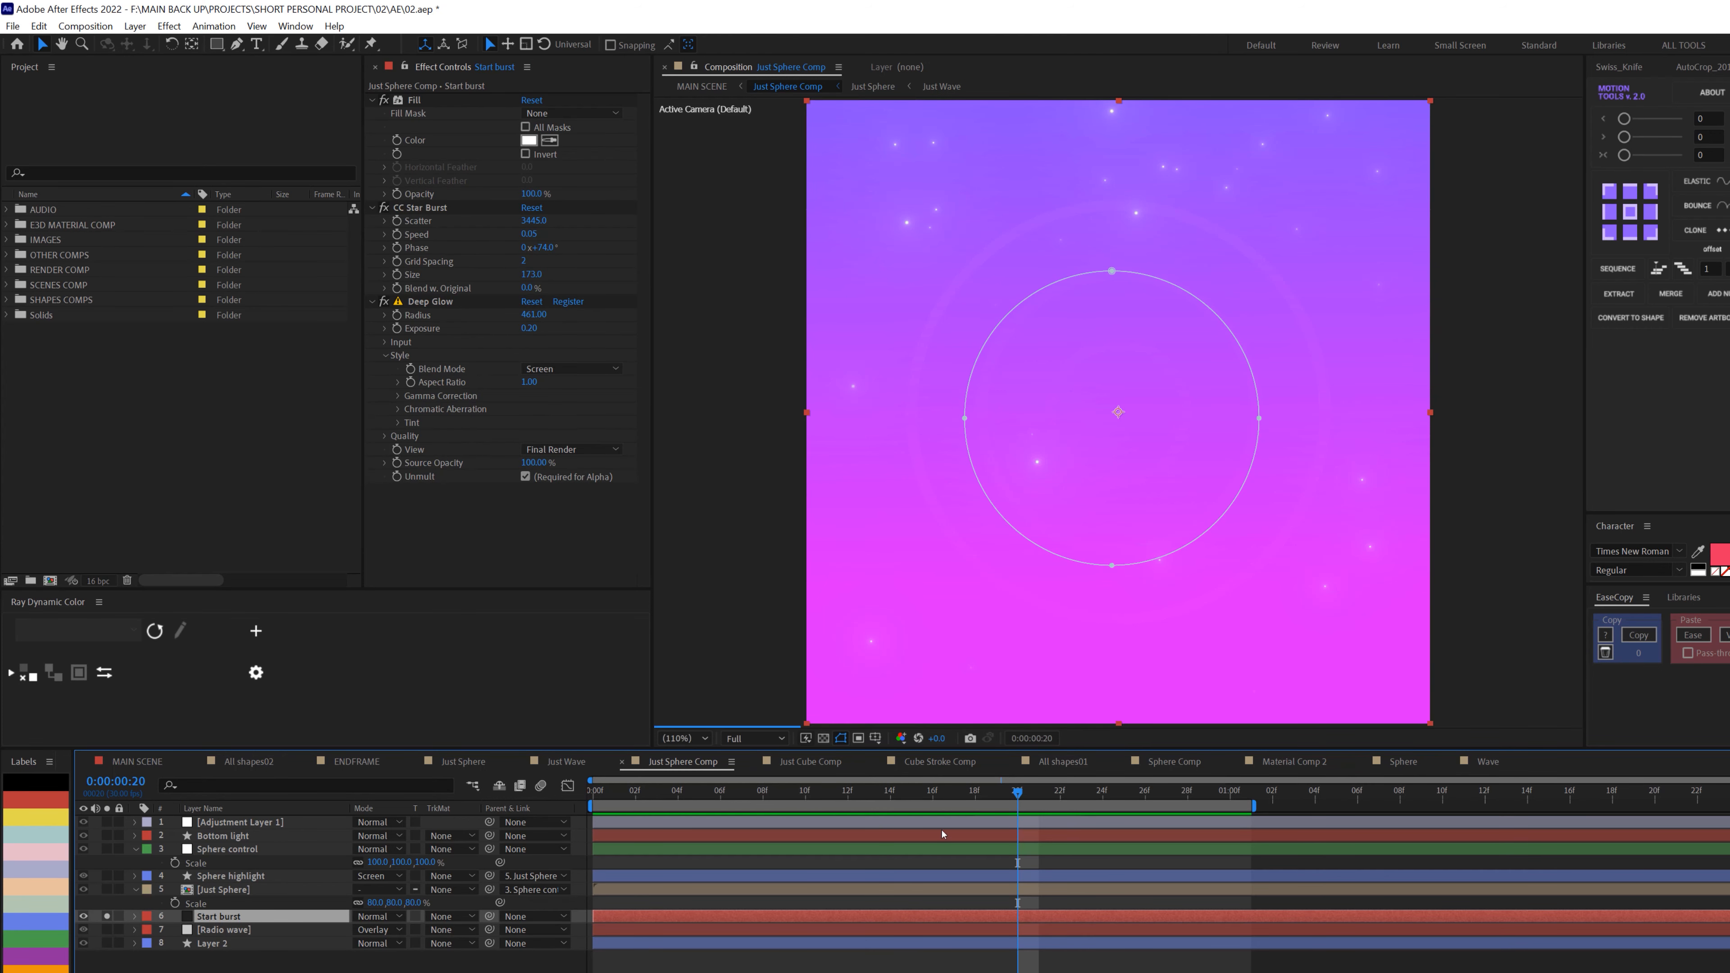
{"action": "key", "text": "Page_Up"}
{"action": "left_click", "coordinate": [372, 100]}
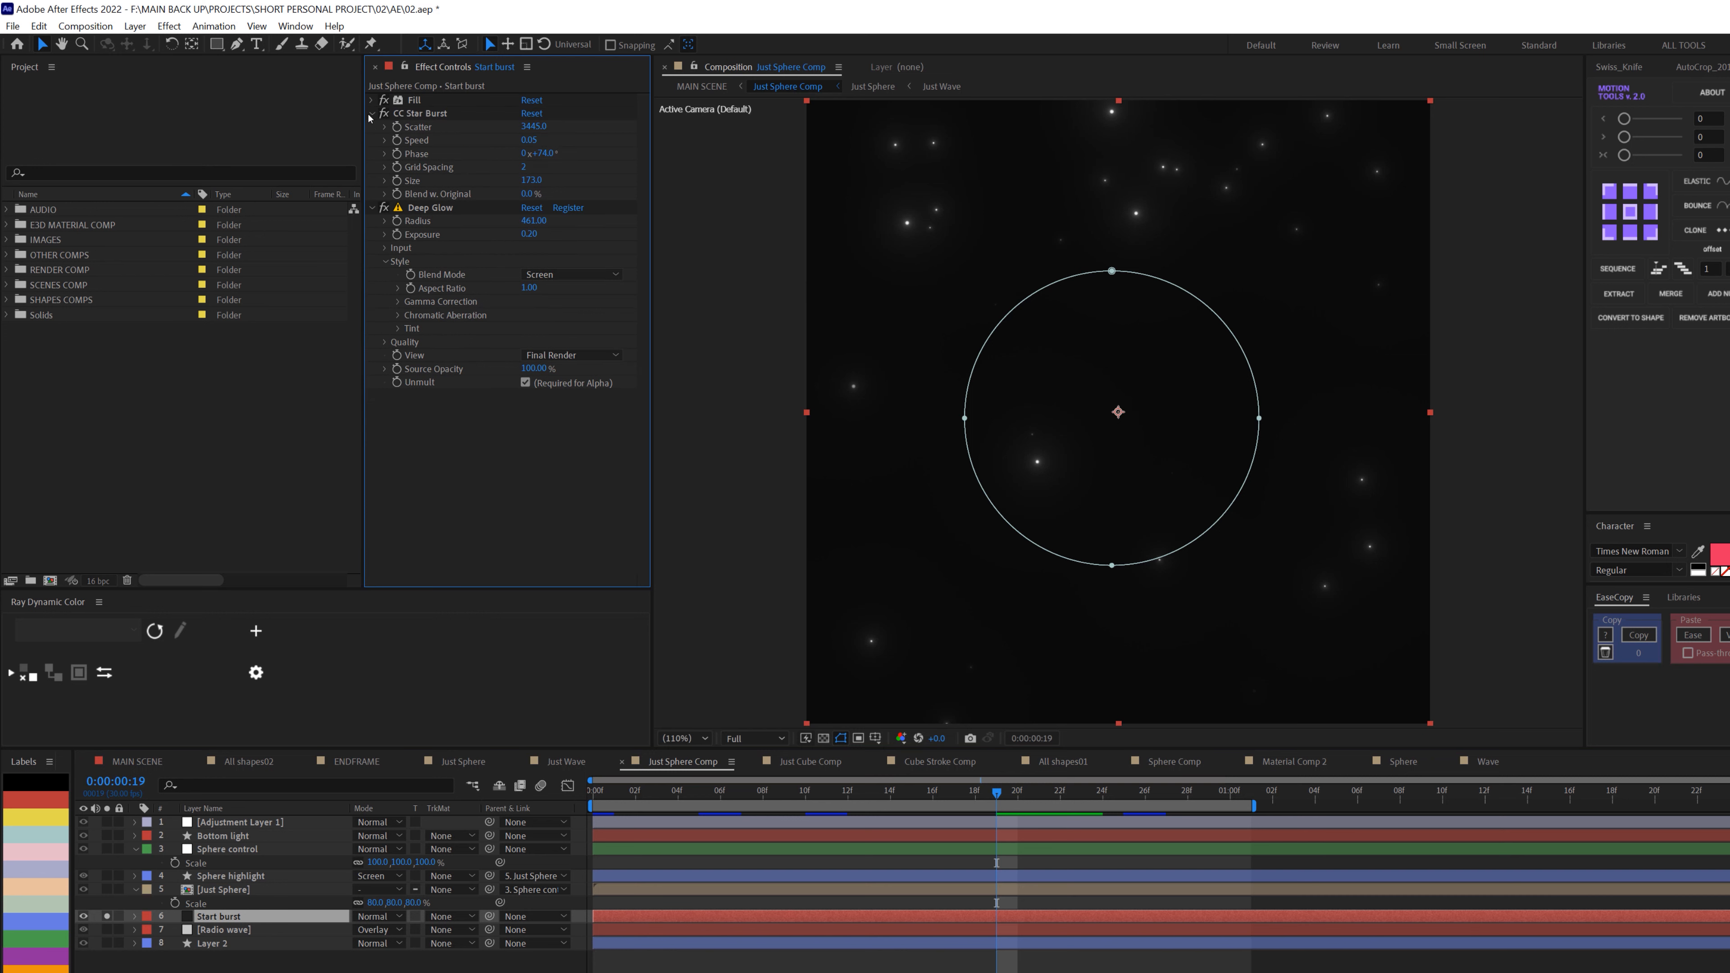
{"action": "left_click", "coordinate": [371, 113]}
{"action": "left_click", "coordinate": [372, 128]}
Switch off Deep Glow and CC Star Burst on the Start burst layer, and re-enable CC Star Burst to compare its contribution.
{"action": "left_click", "coordinate": [385, 127]}
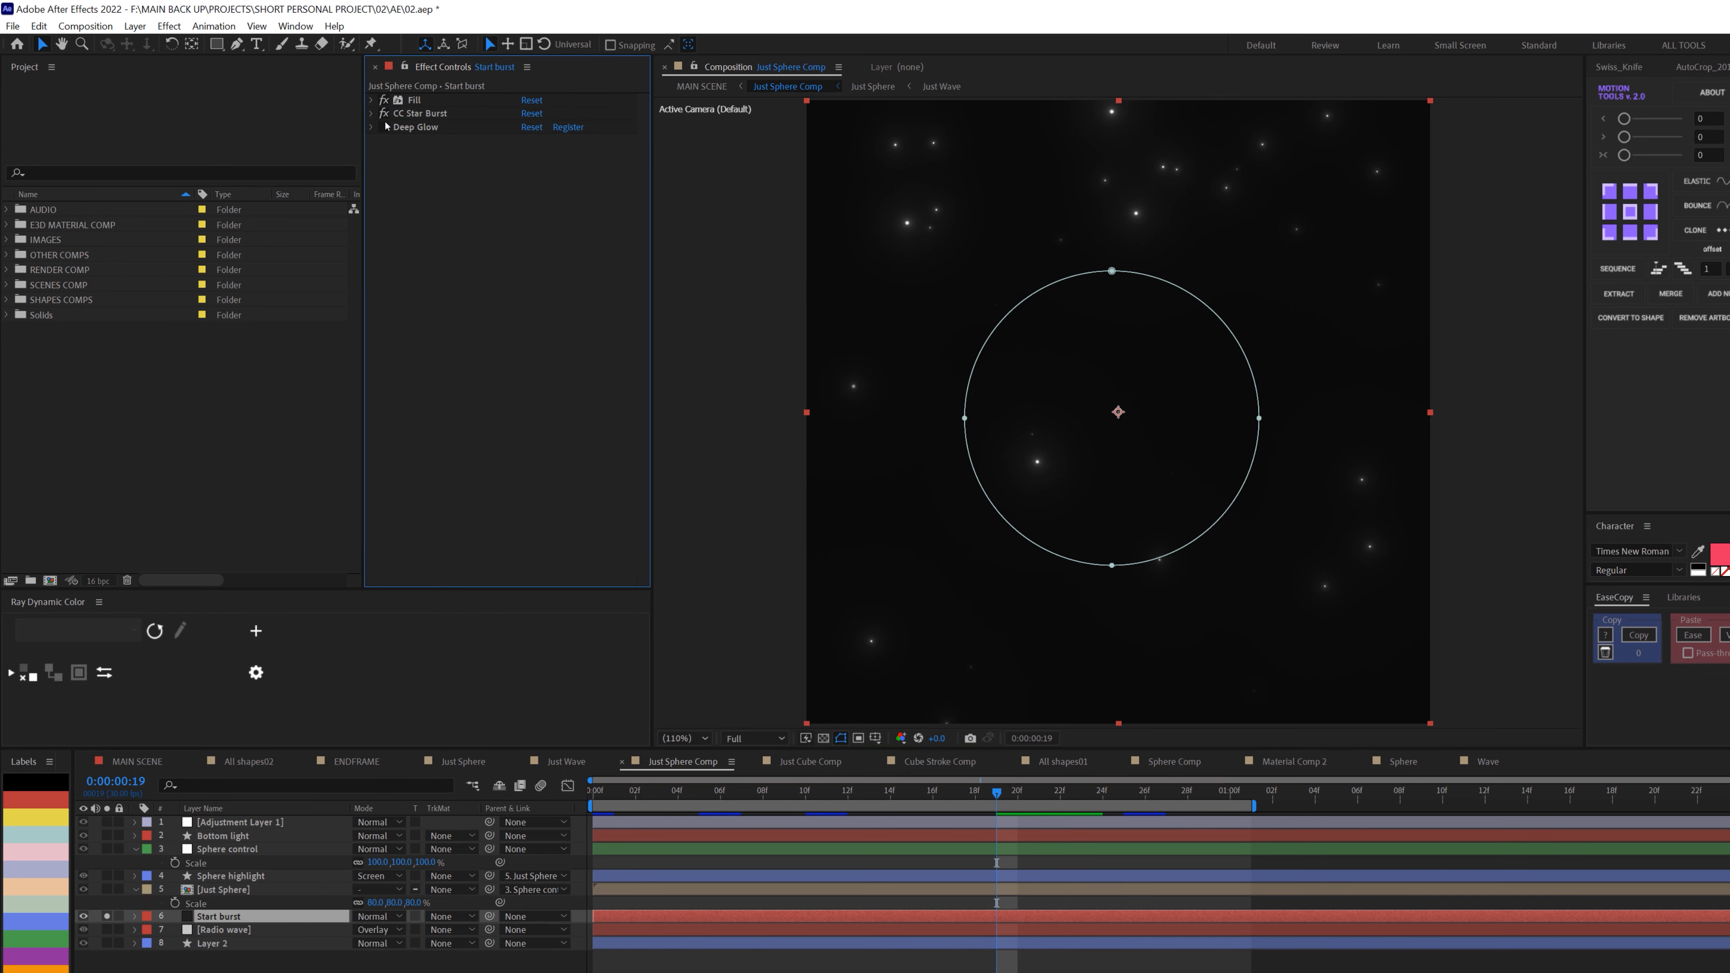
{"action": "left_click", "coordinate": [385, 114]}
{"action": "left_click", "coordinate": [384, 100]}
{"action": "left_click", "coordinate": [384, 100]}
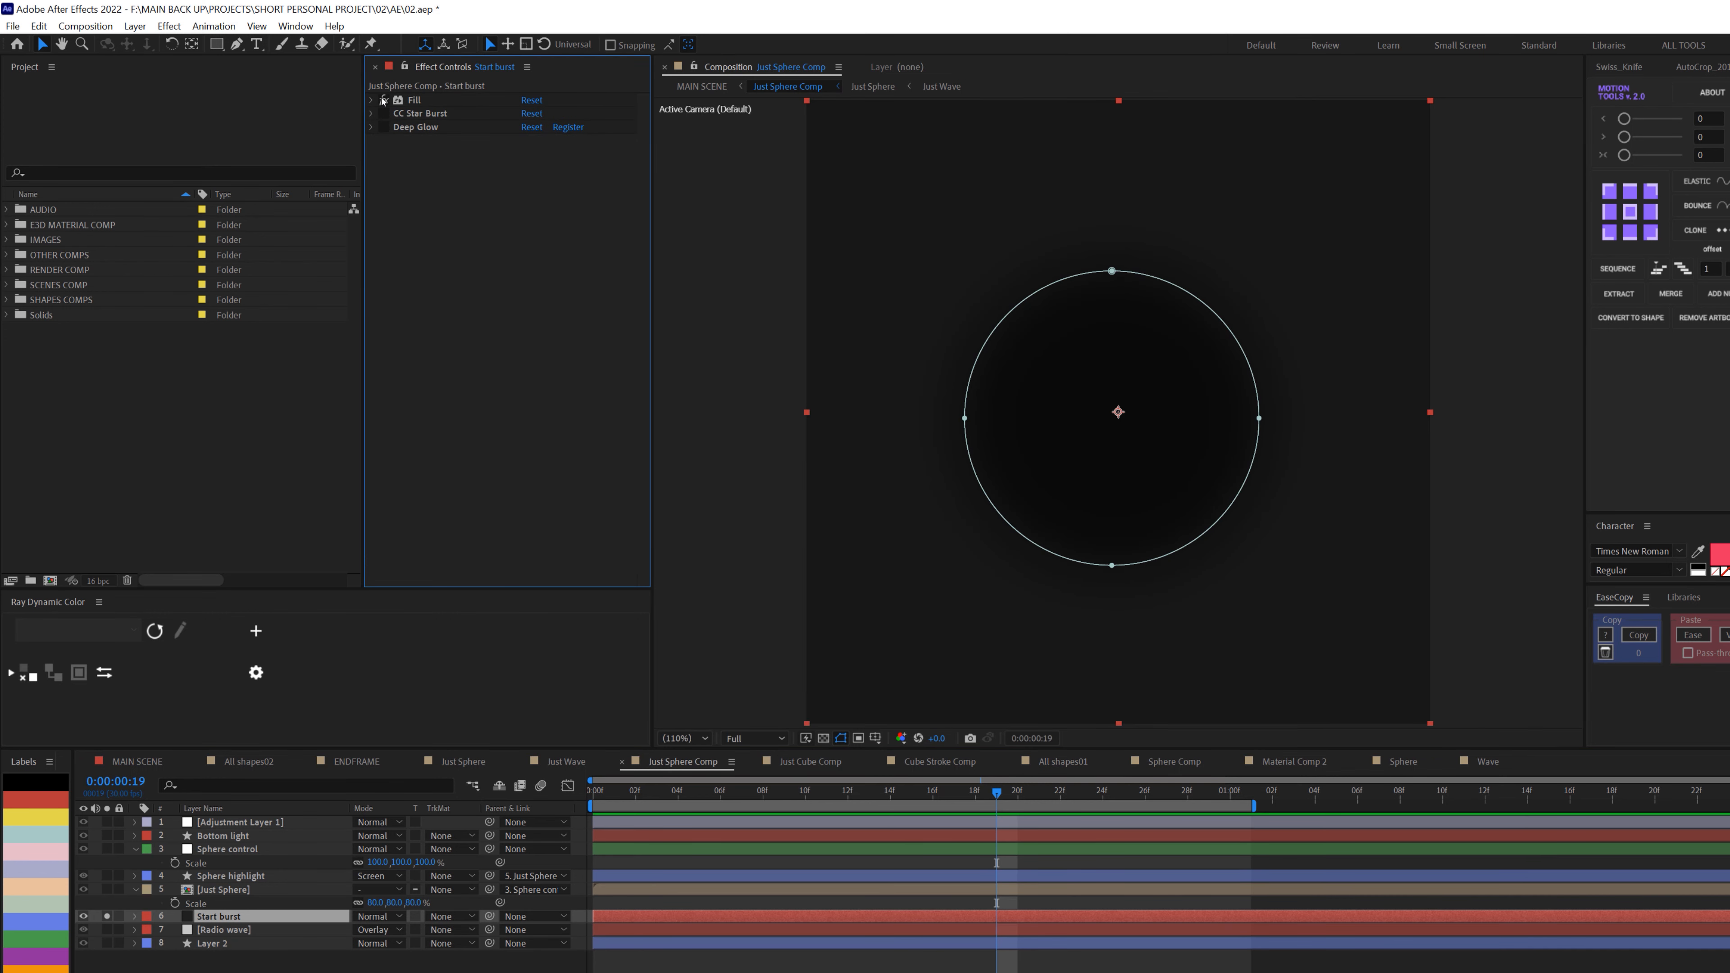
{"action": "left_click", "coordinate": [384, 114]}
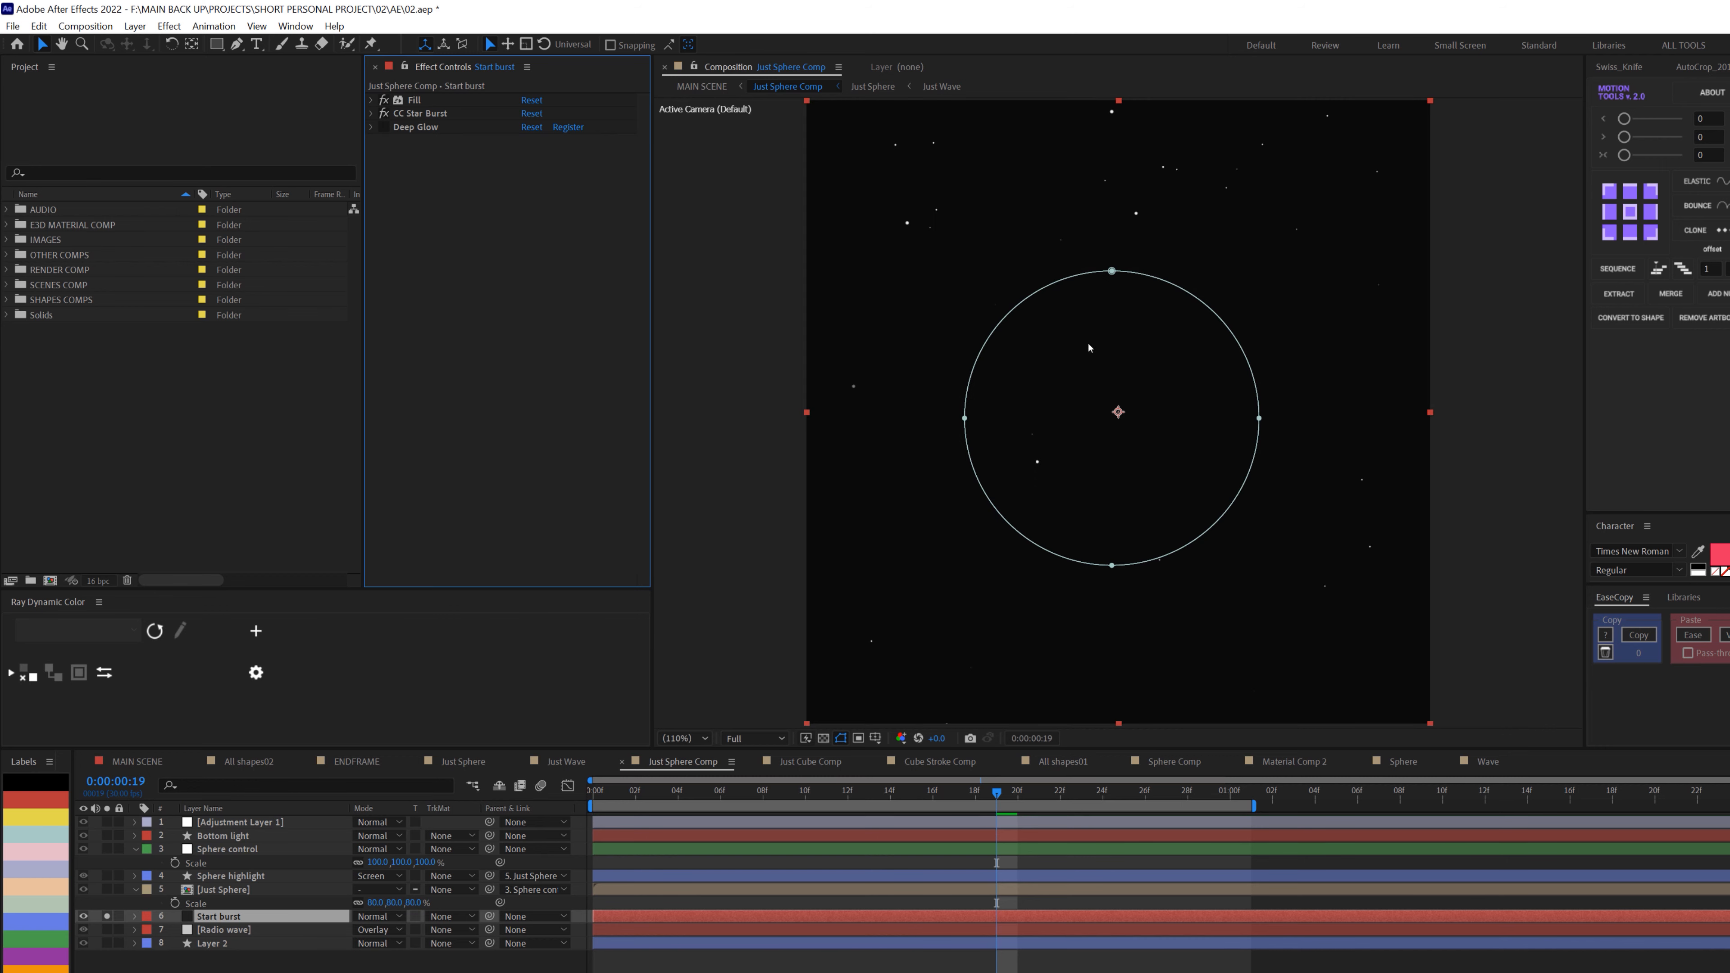
Examine the Start burst layer's inverted mask properties and its CC Star Burst settings.
{"action": "left_click", "coordinate": [135, 916]}
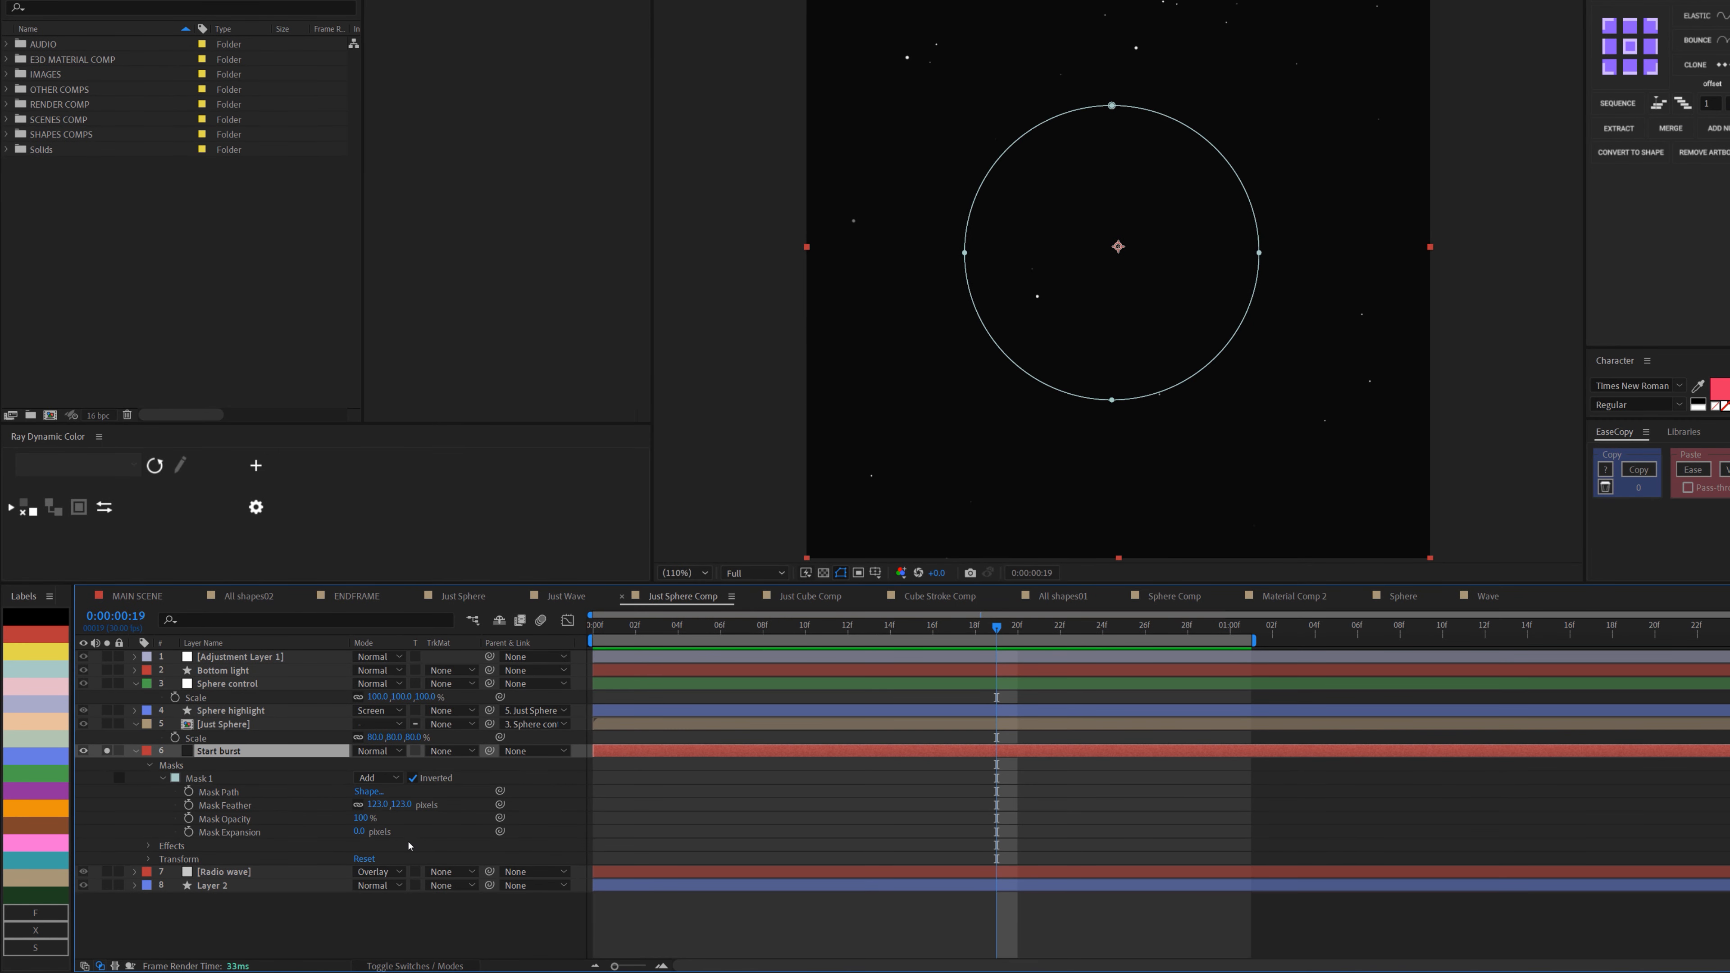
{"action": "left_click", "coordinate": [136, 751]}
{"action": "left_click_drag", "start_coordinate": [785, 628], "coordinate": [1042, 682]}
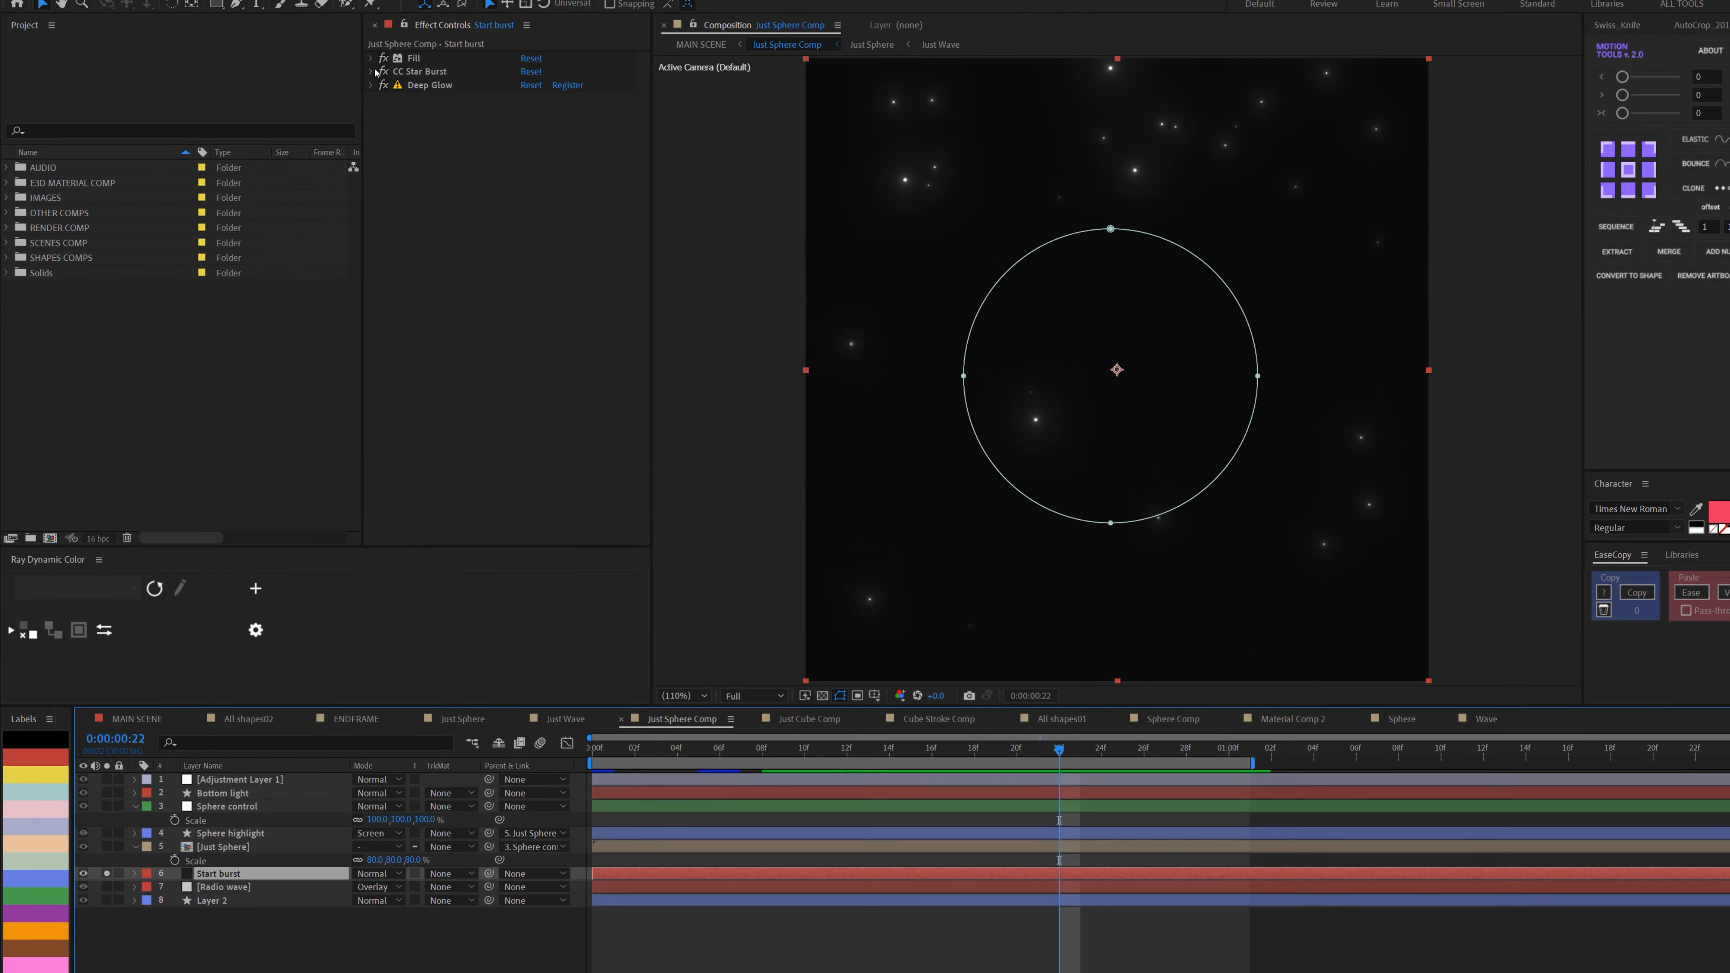
{"action": "left_click", "coordinate": [372, 72]}
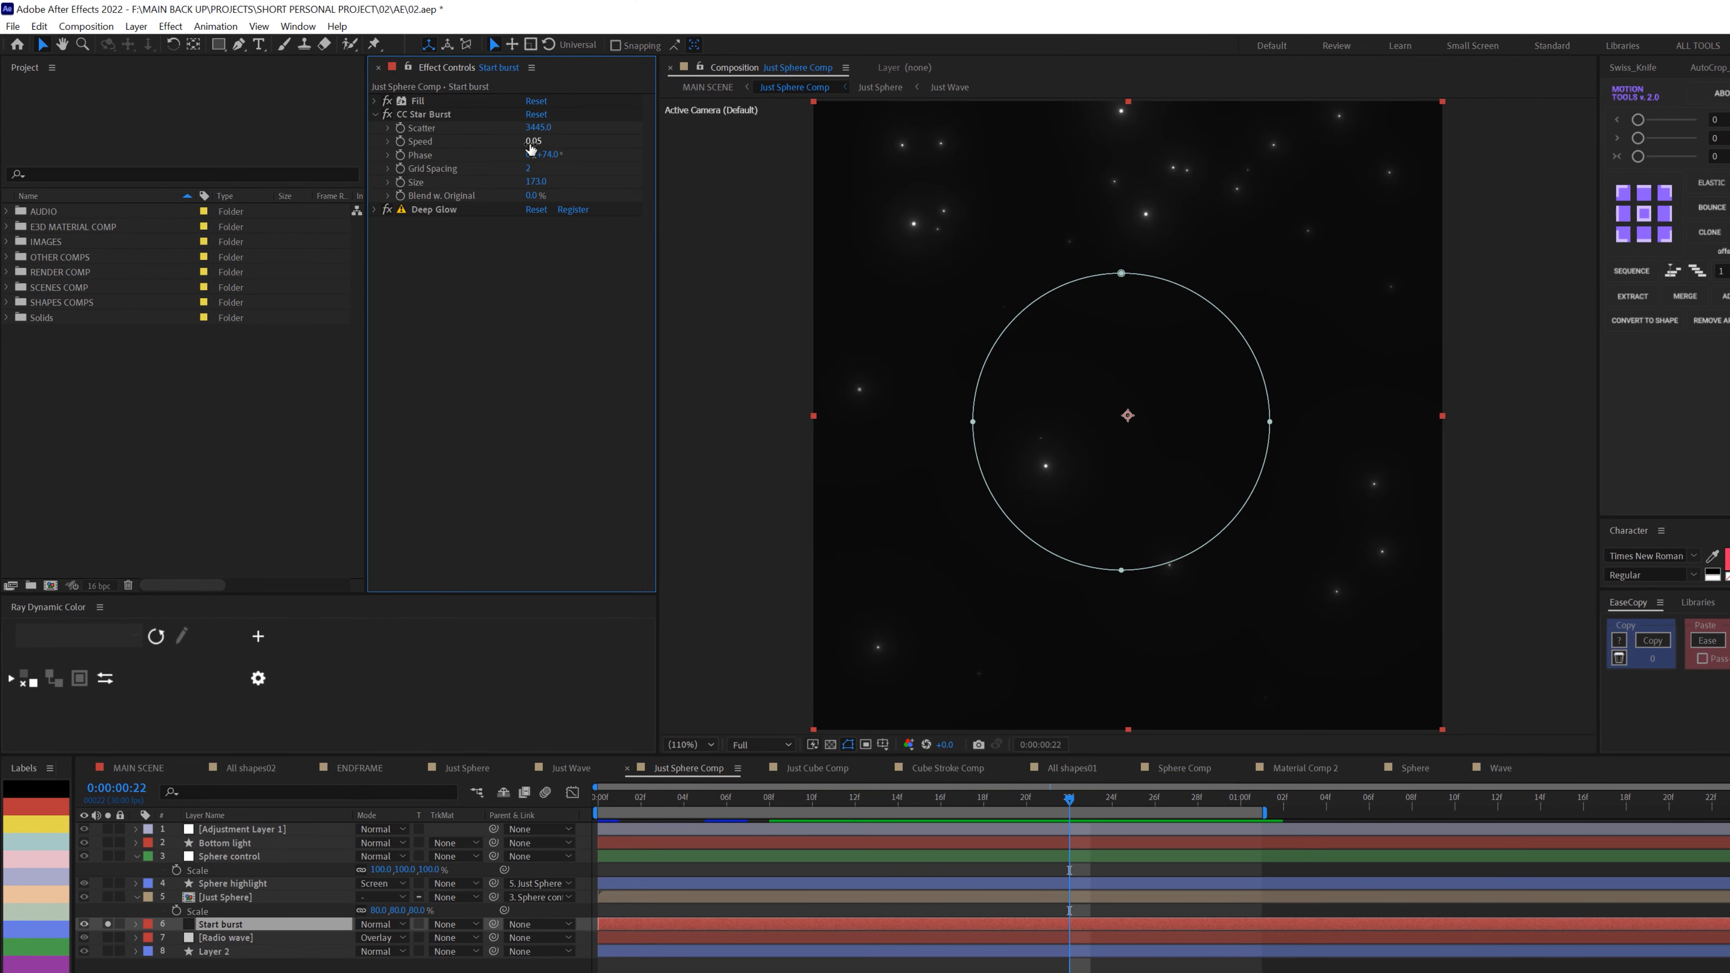
{"action": "left_click", "coordinate": [374, 114]}
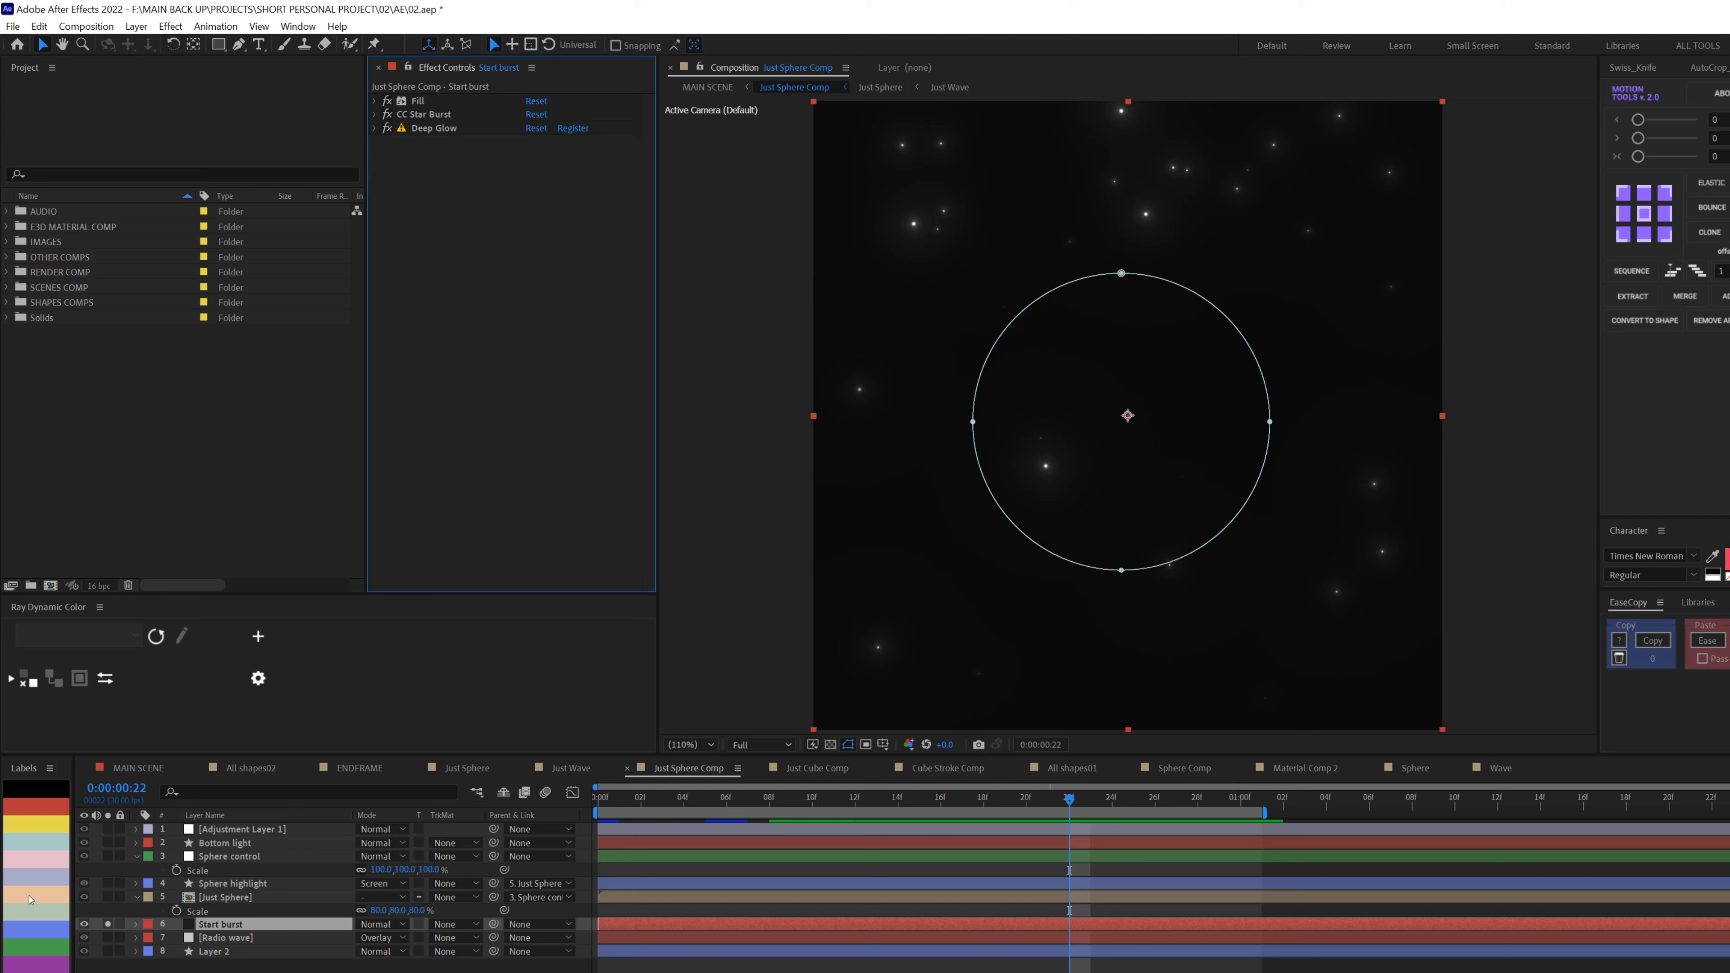
Scrub through the isolated Just Sphere layer's animation and open its precomposition.
{"action": "left_click", "coordinate": [107, 897]}
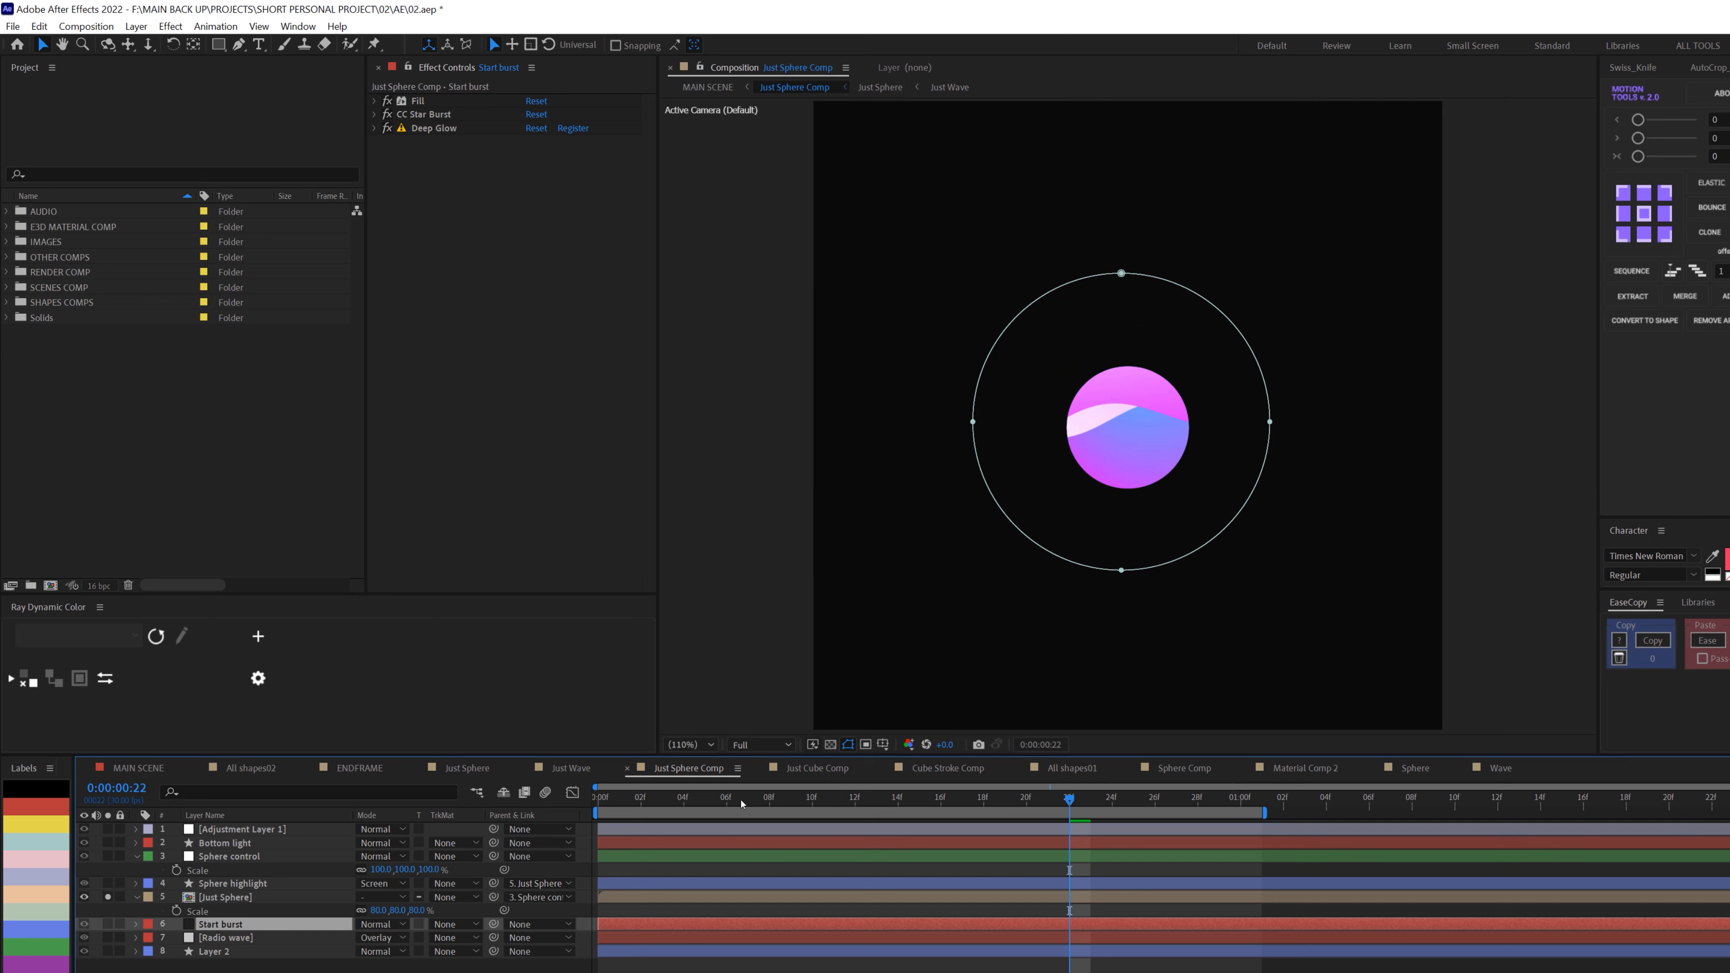
{"action": "left_click_drag", "start_coordinate": [741, 804], "coordinate": [880, 833]}
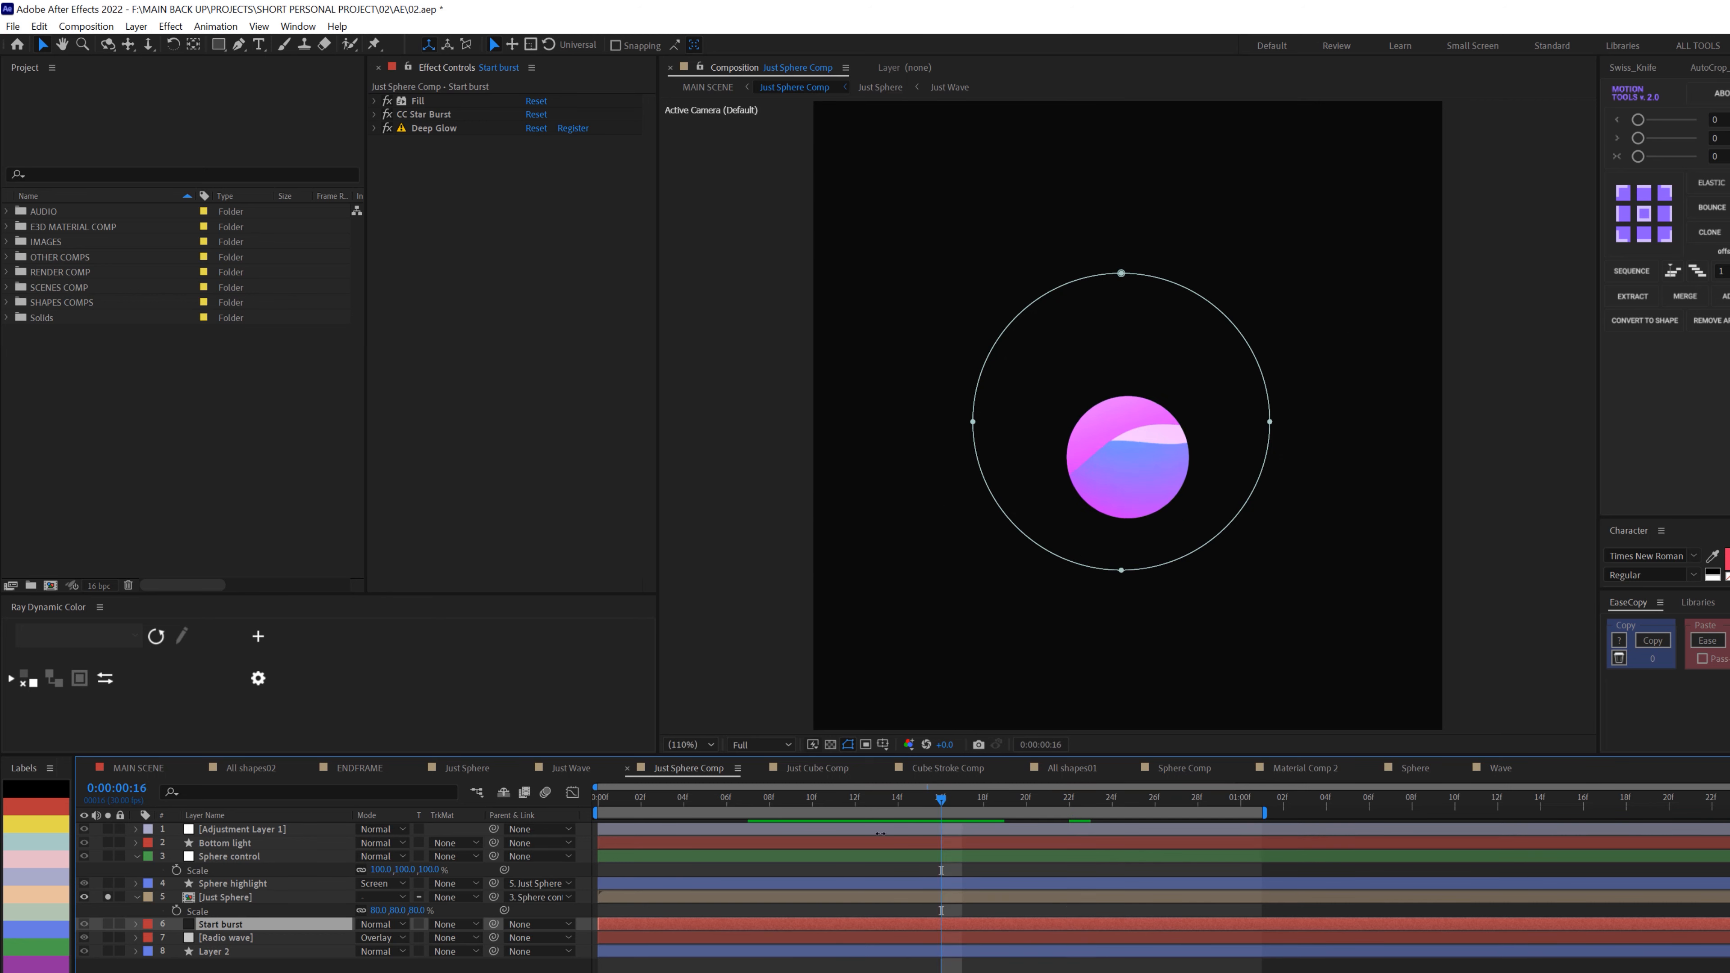
{"action": "left_click", "coordinate": [237, 897]}
{"action": "double_click", "coordinate": [244, 897]}
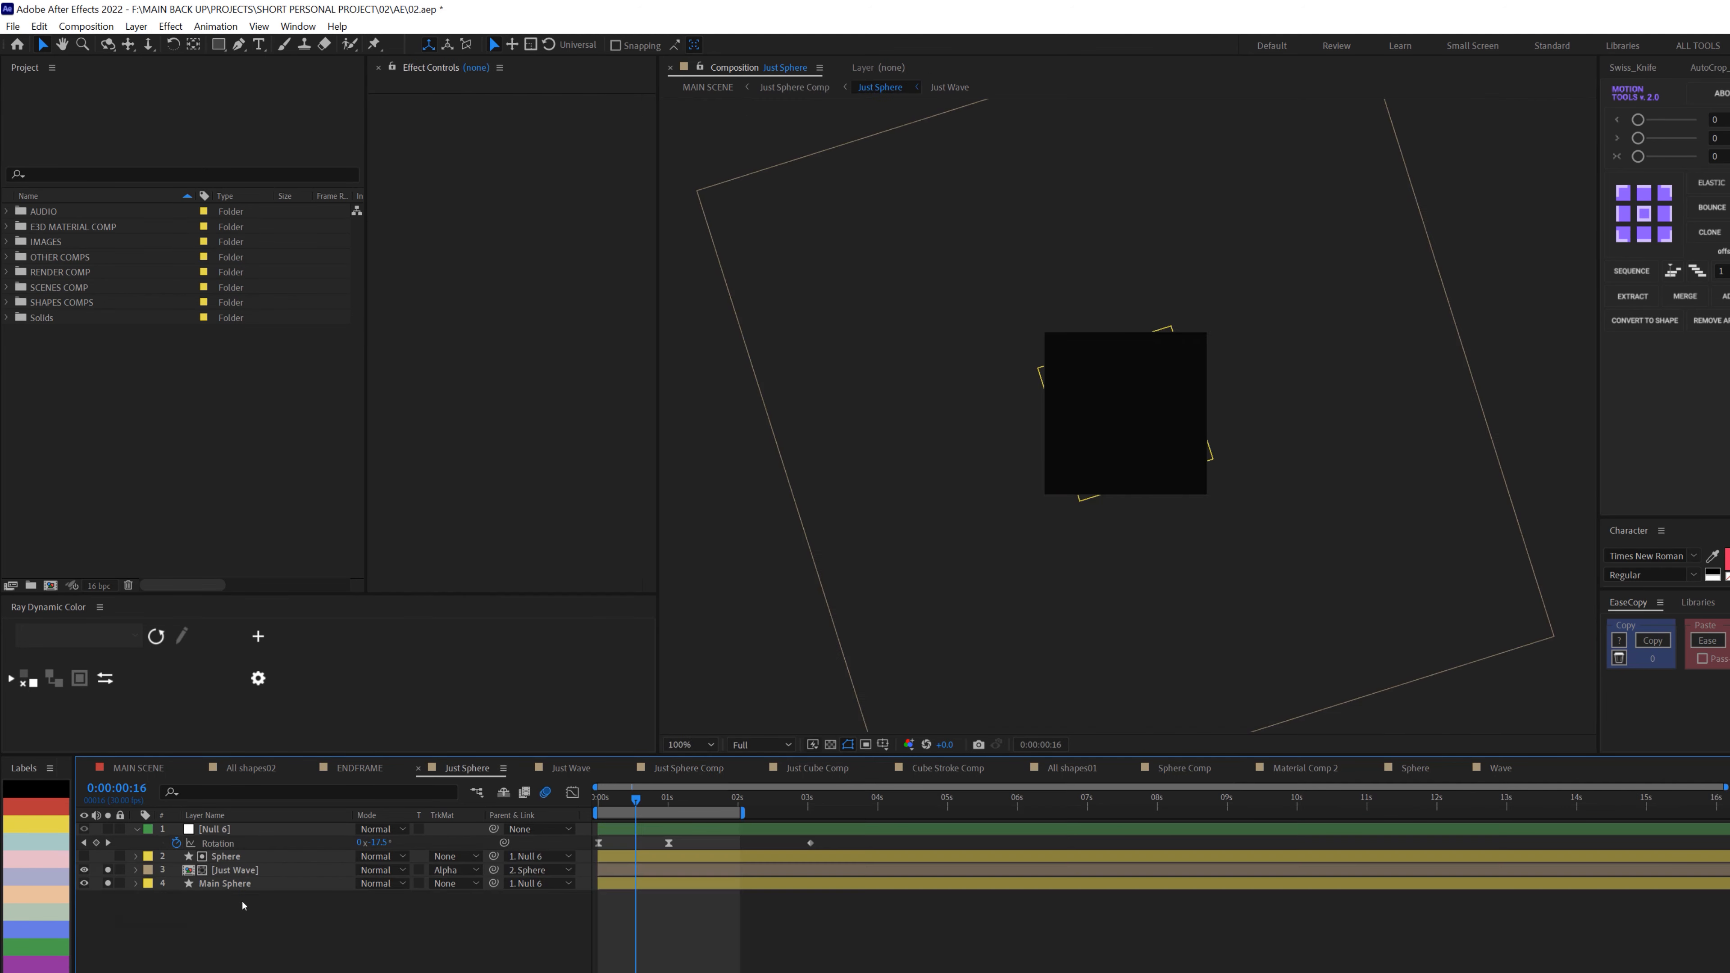
Isolate the Main Sphere layer in the Just Sphere composition to examine its gradient circle.
{"action": "left_click_drag", "start_coordinate": [106, 884], "coordinate": [107, 871]}
{"action": "left_click", "coordinate": [235, 884]}
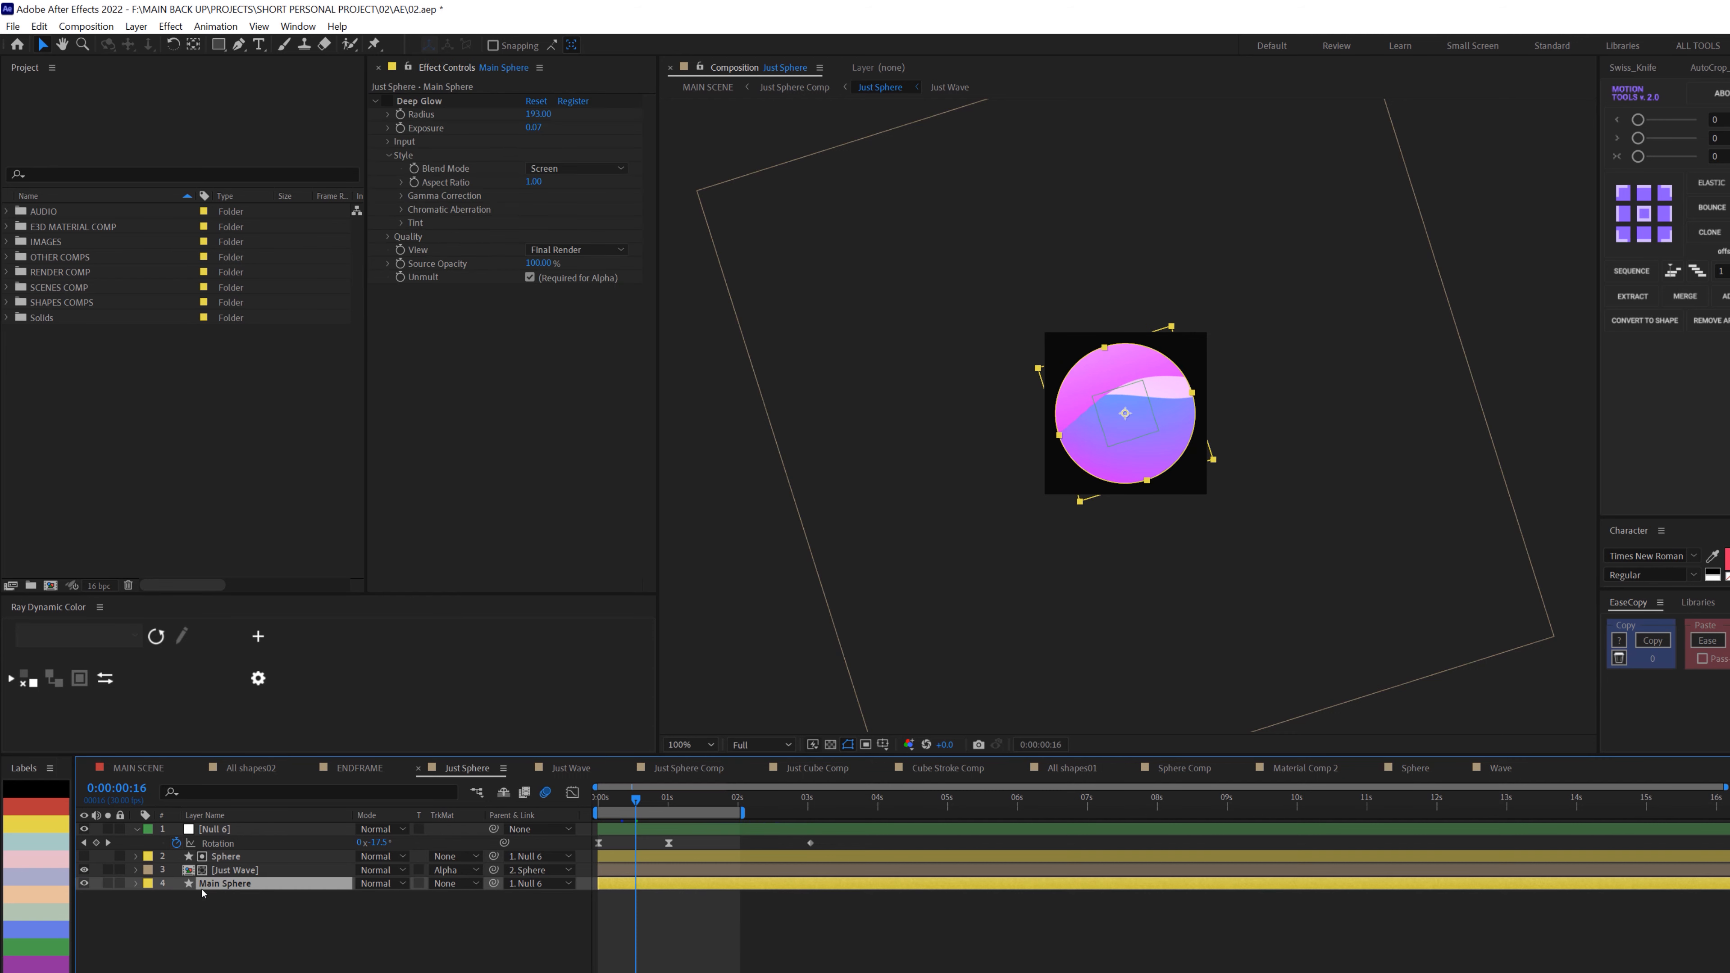
{"action": "left_click", "coordinate": [108, 884]}
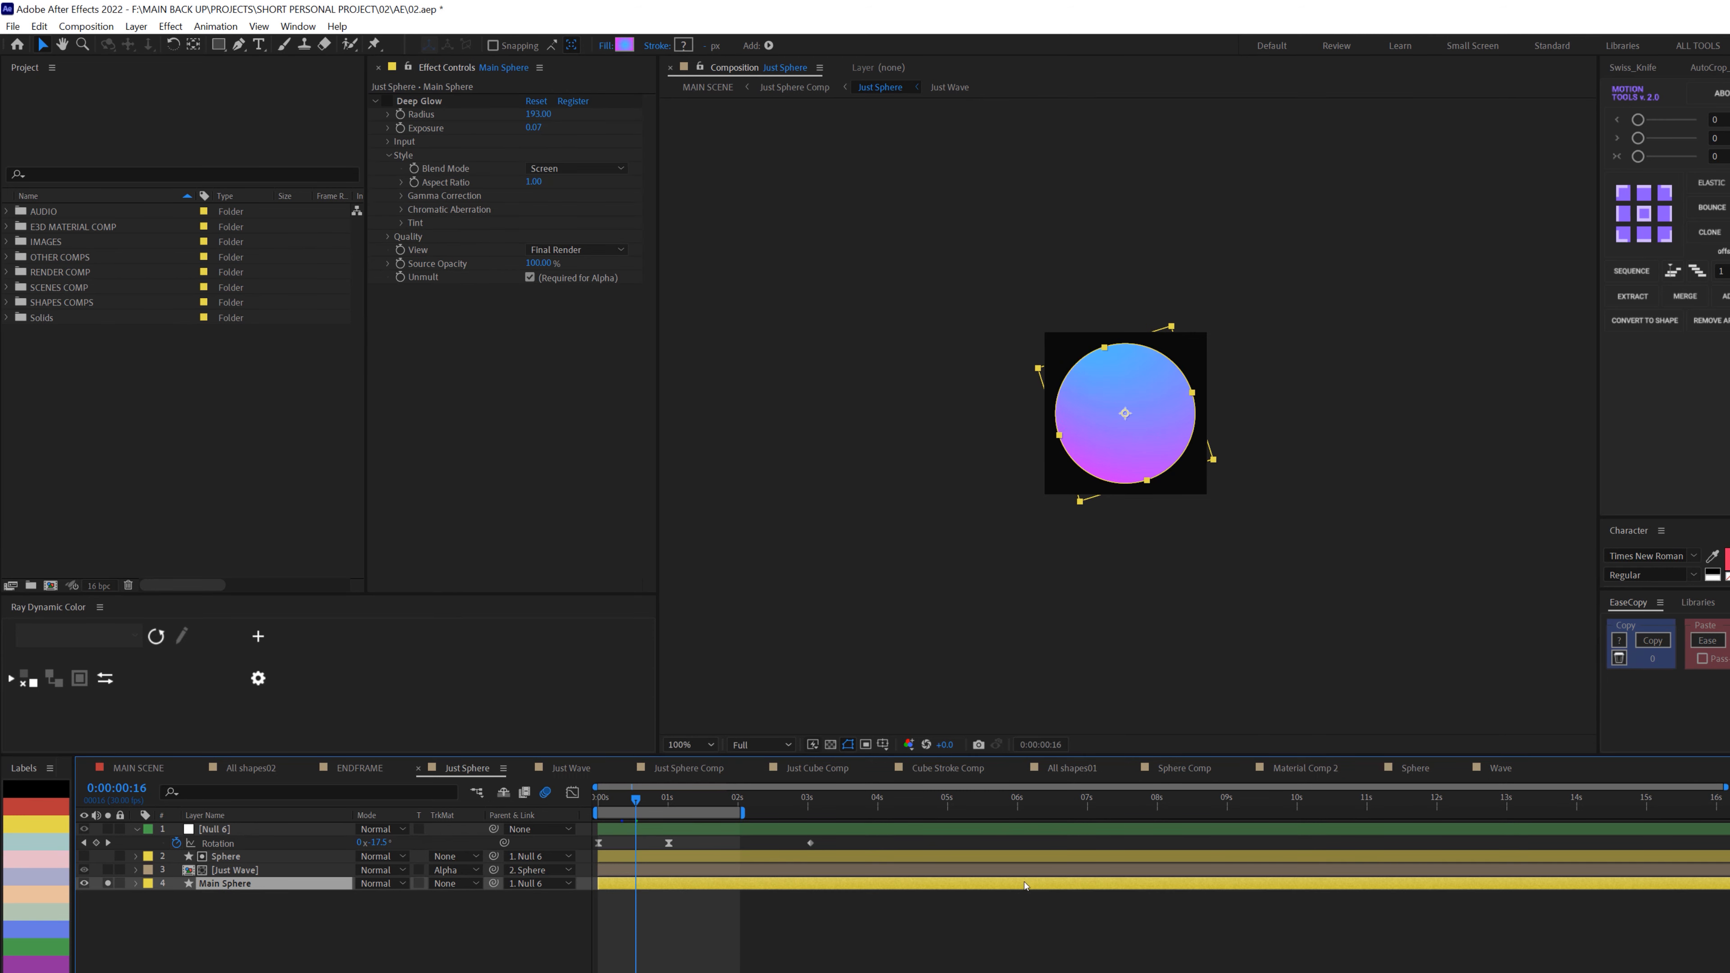
{"action": "key", "text": "period"}
{"action": "key", "text": "period"}
{"action": "key", "text": "comma"}
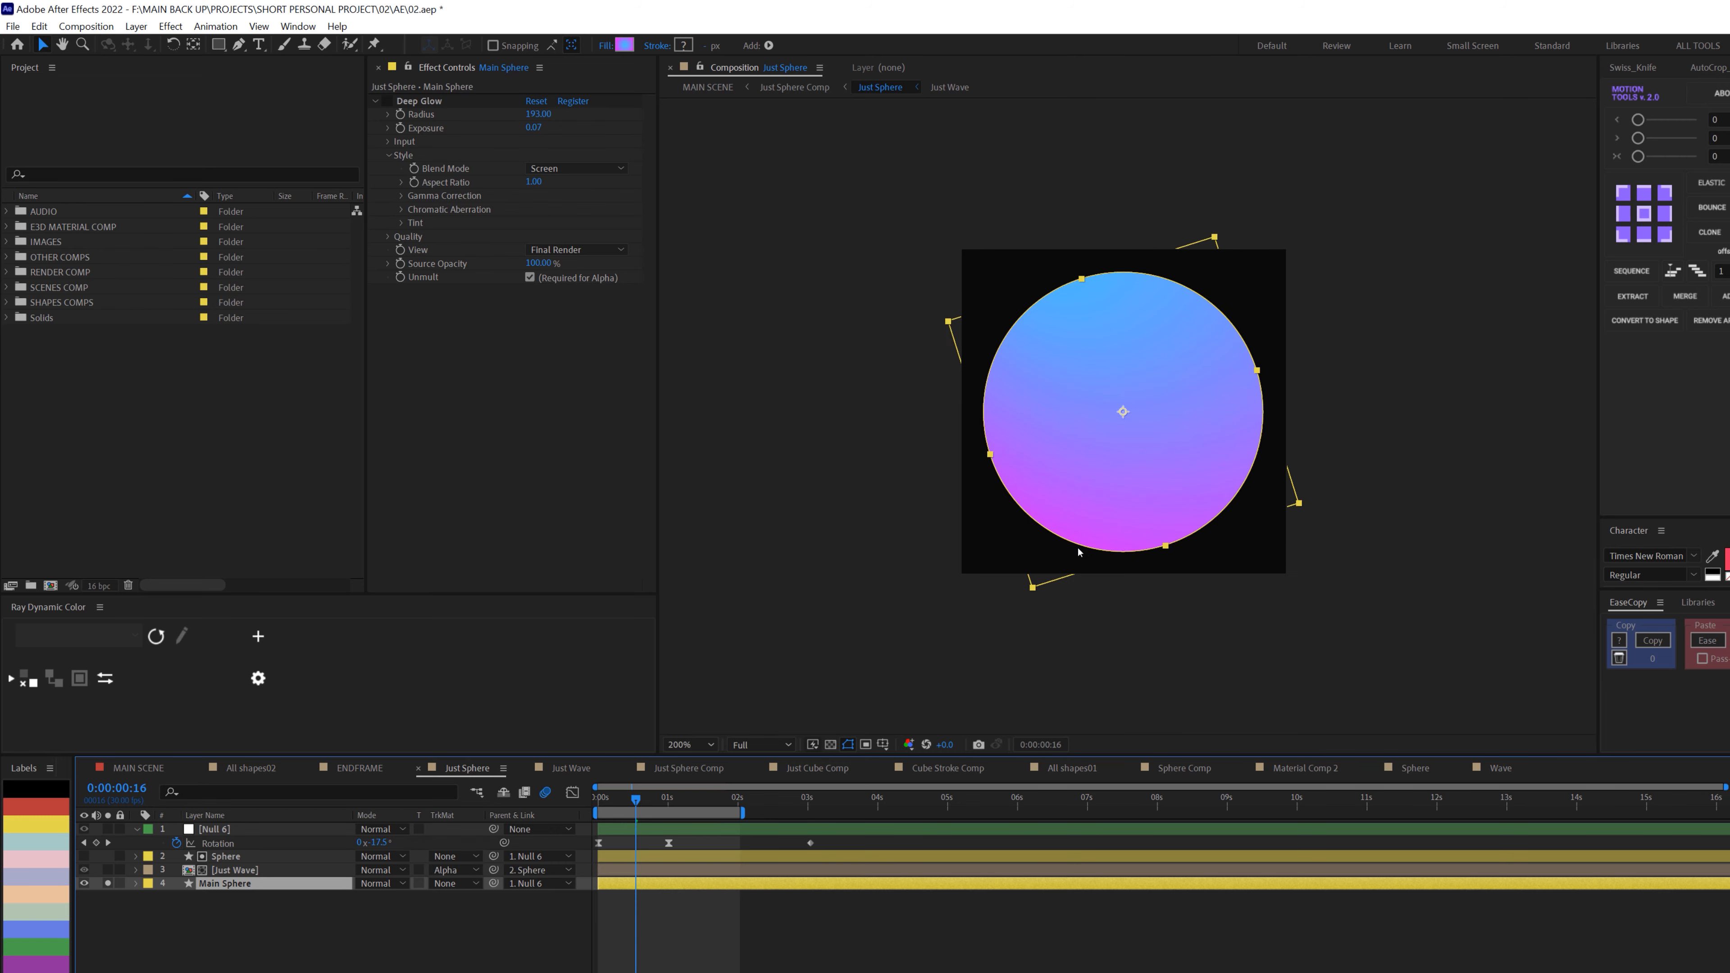
Isolate the Just Wave layer and set its track matte to No Track Matte.
{"action": "left_click", "coordinate": [232, 870]}
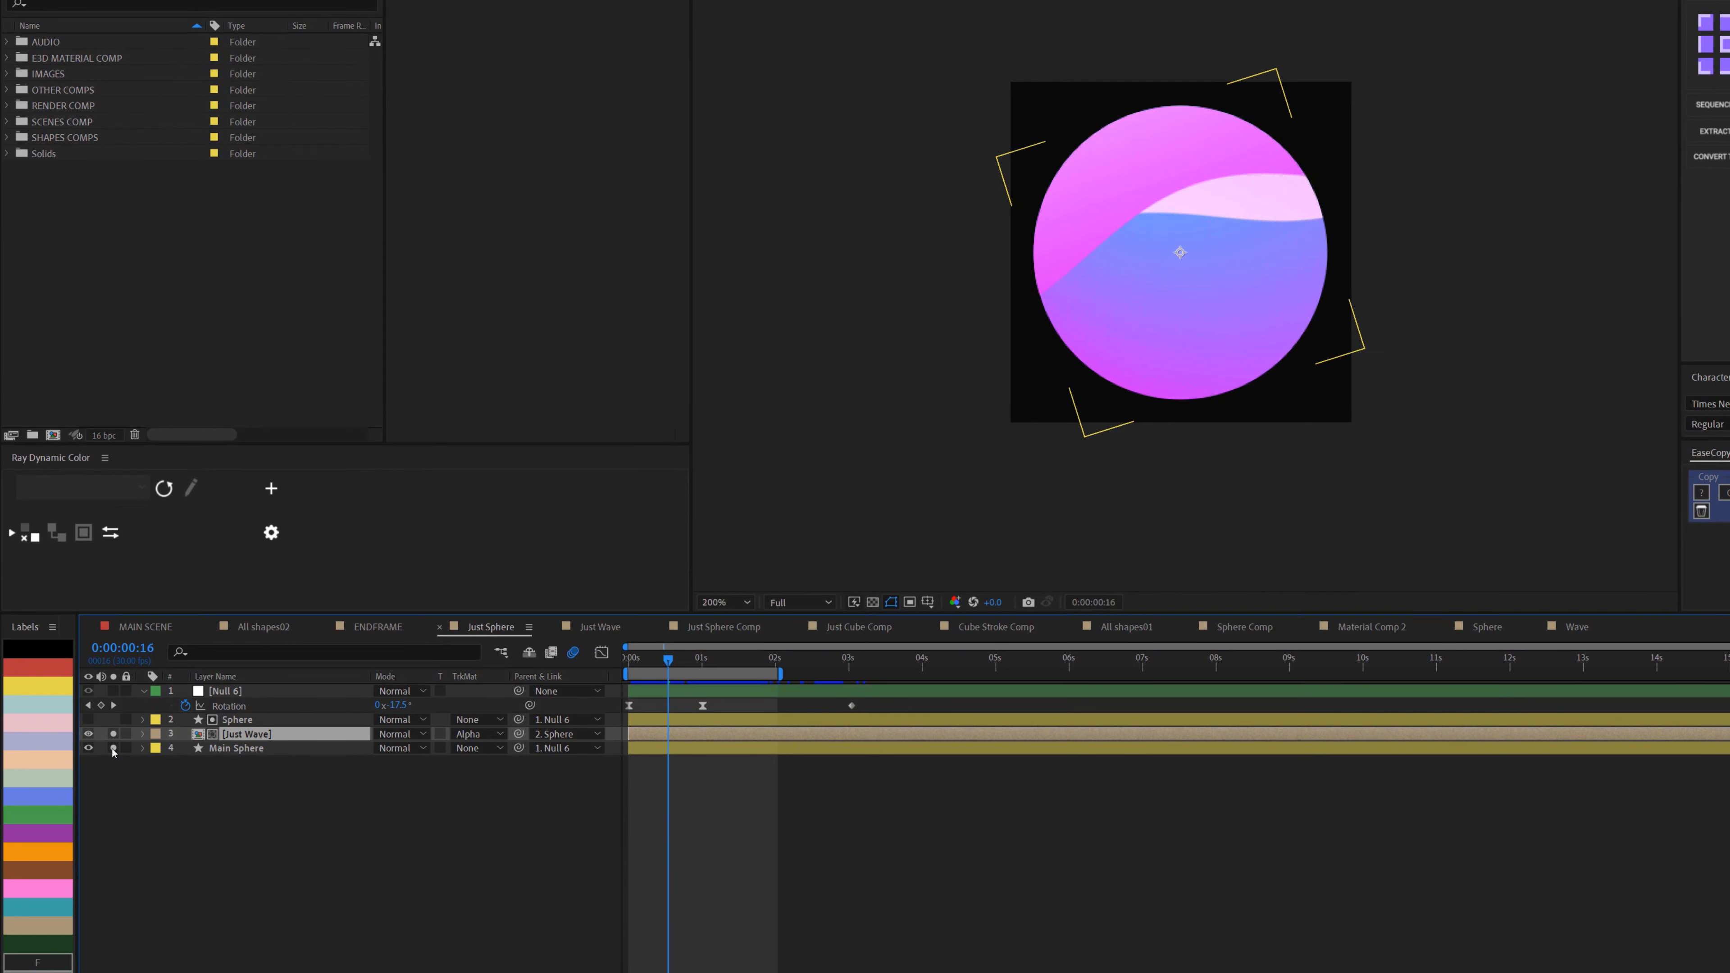
{"action": "left_click", "coordinate": [113, 748]}
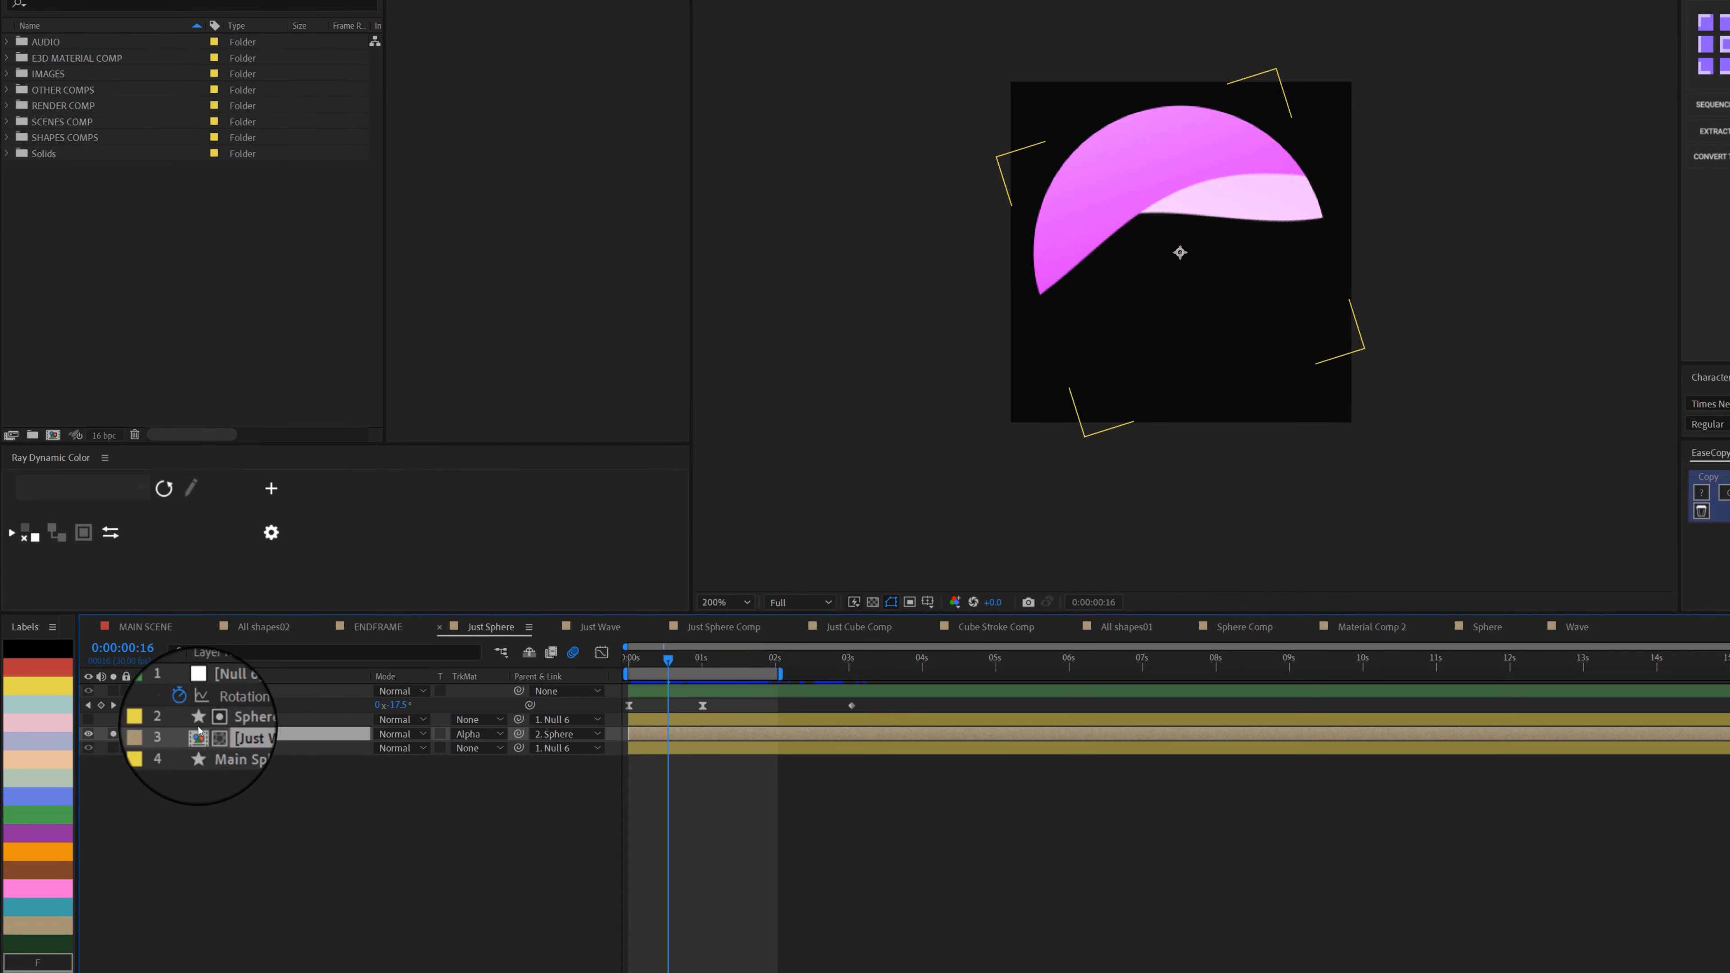
{"action": "left_click", "coordinate": [477, 734]}
{"action": "left_click", "coordinate": [514, 753]}
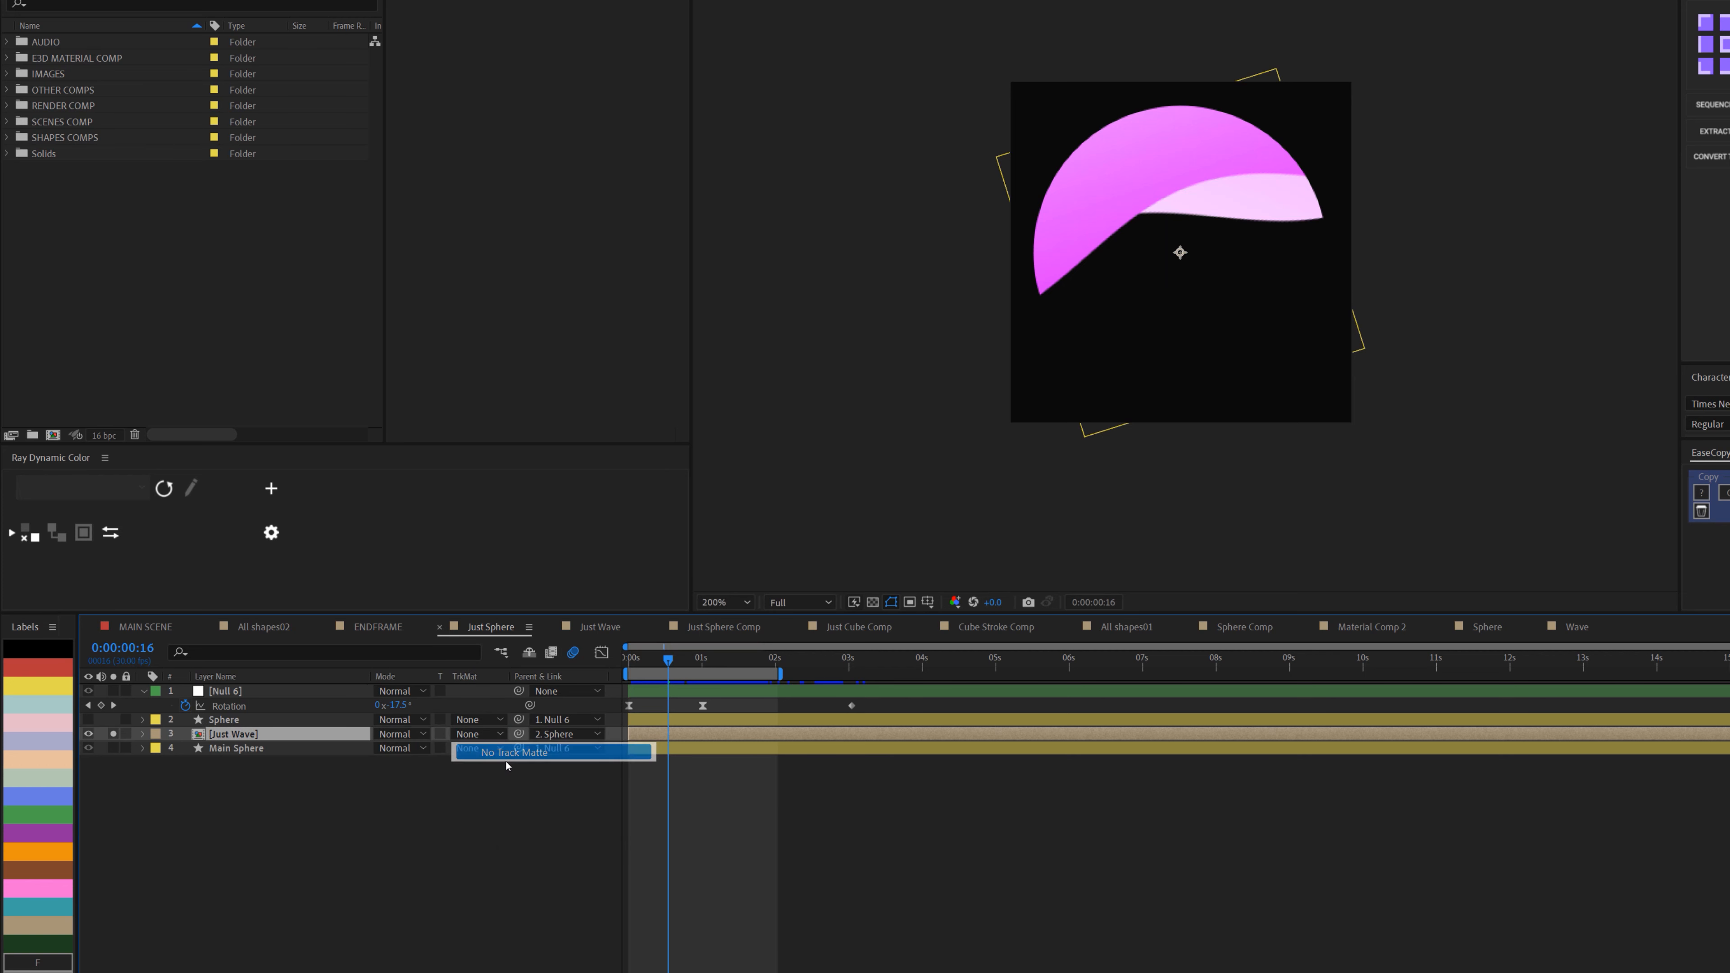
{"action": "key", "text": "comma"}
{"action": "key", "text": "comma"}
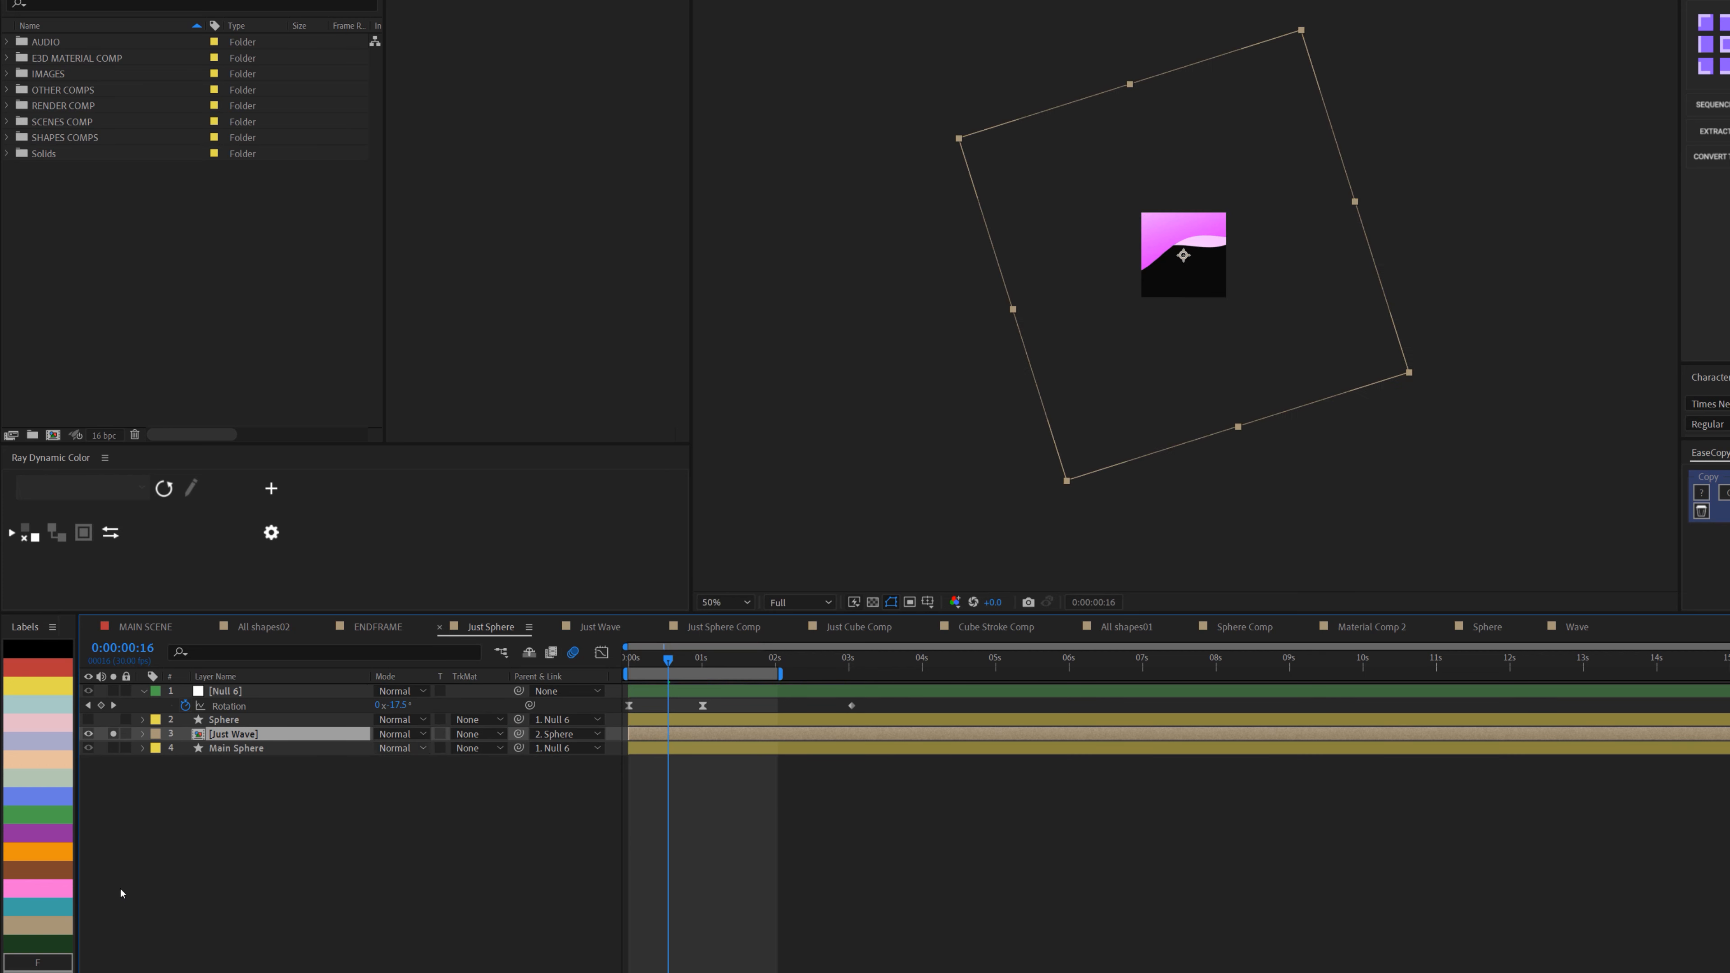
Select the Null 6 layer and scrub to 0:00:00:14 to check how its rotation turns the wave.
{"action": "left_click", "coordinate": [286, 691]}
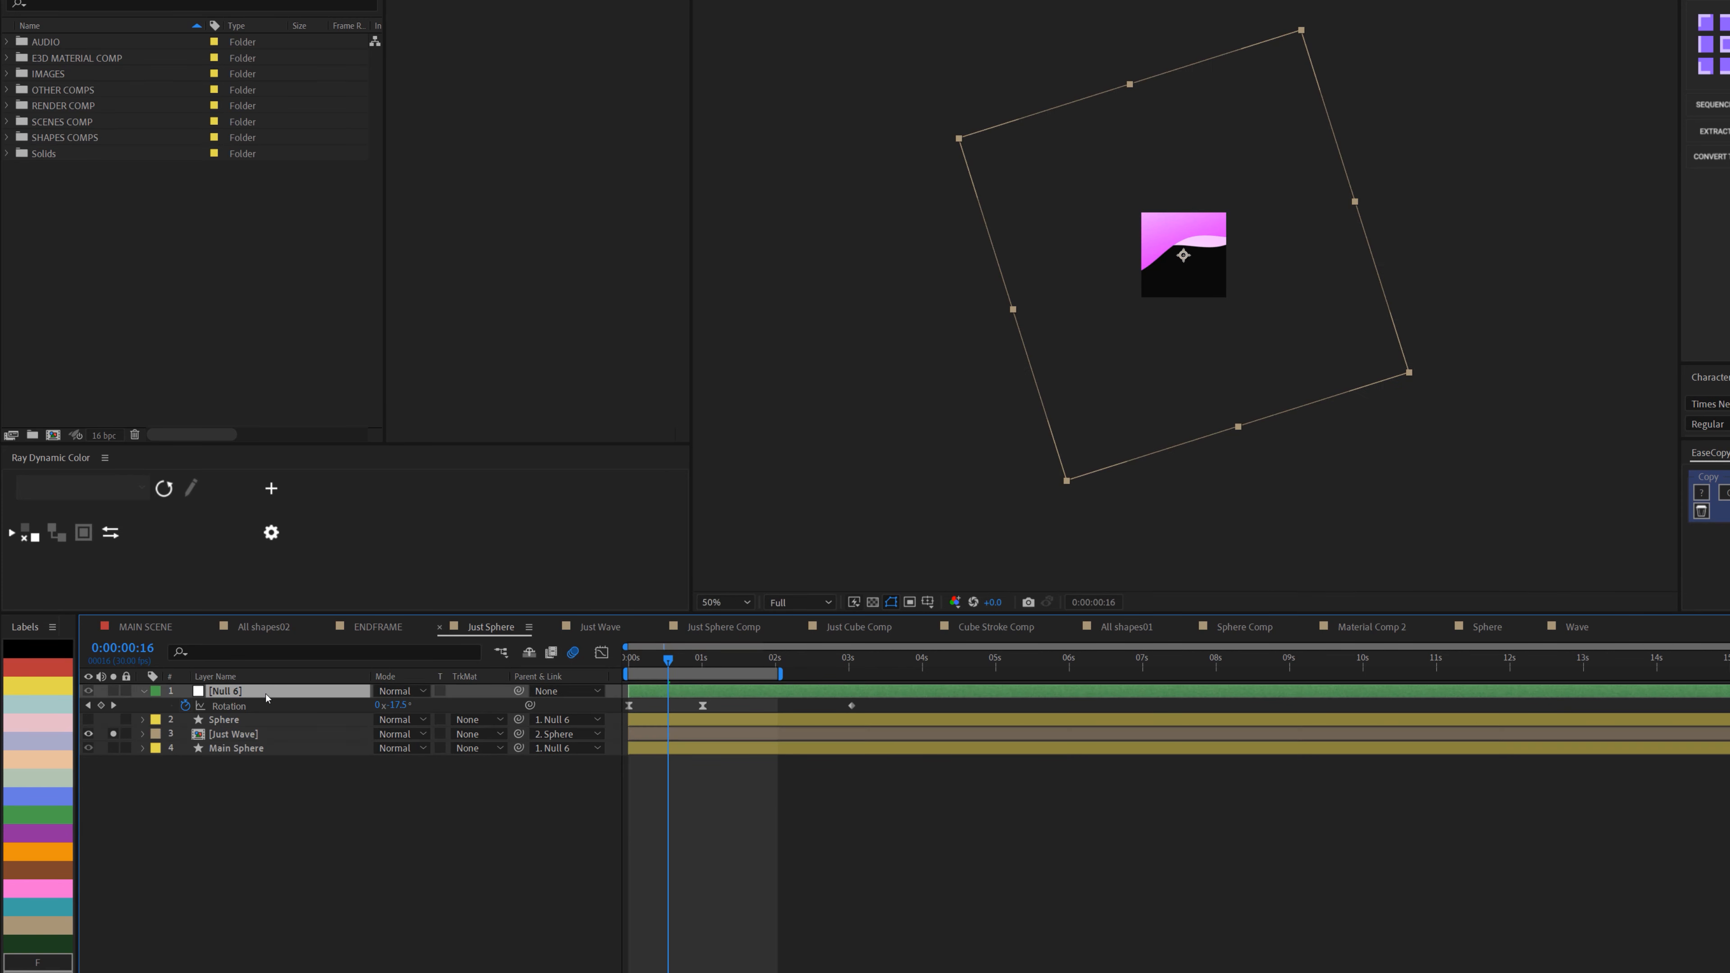
{"action": "mouse_move", "coordinate": [668, 661]}
{"action": "left_mouse_down"}
{"action": "mouse_move", "coordinate": [637, 661]}
{"action": "mouse_move", "coordinate": [662, 661]}
{"action": "left_mouse_up"}
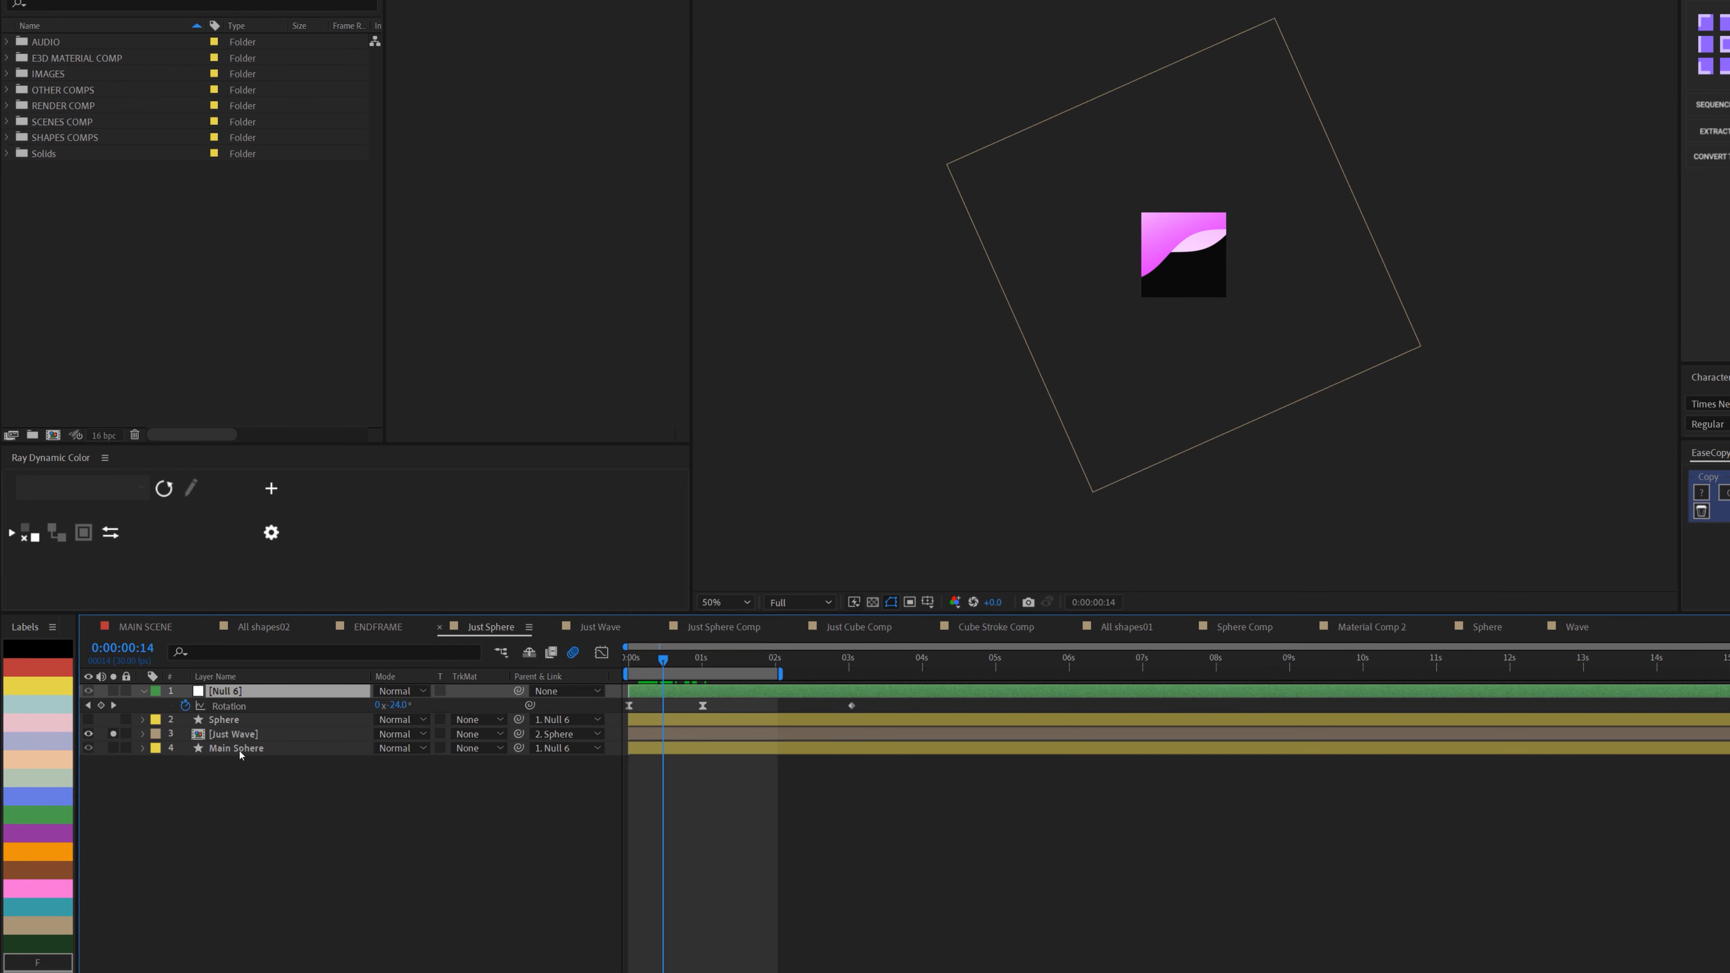
Open the Just Wave composition and hide Shape Layer 2 to view Shape Layer 1's wave alone at 0:00:01:11.
{"action": "left_click", "coordinate": [234, 734]}
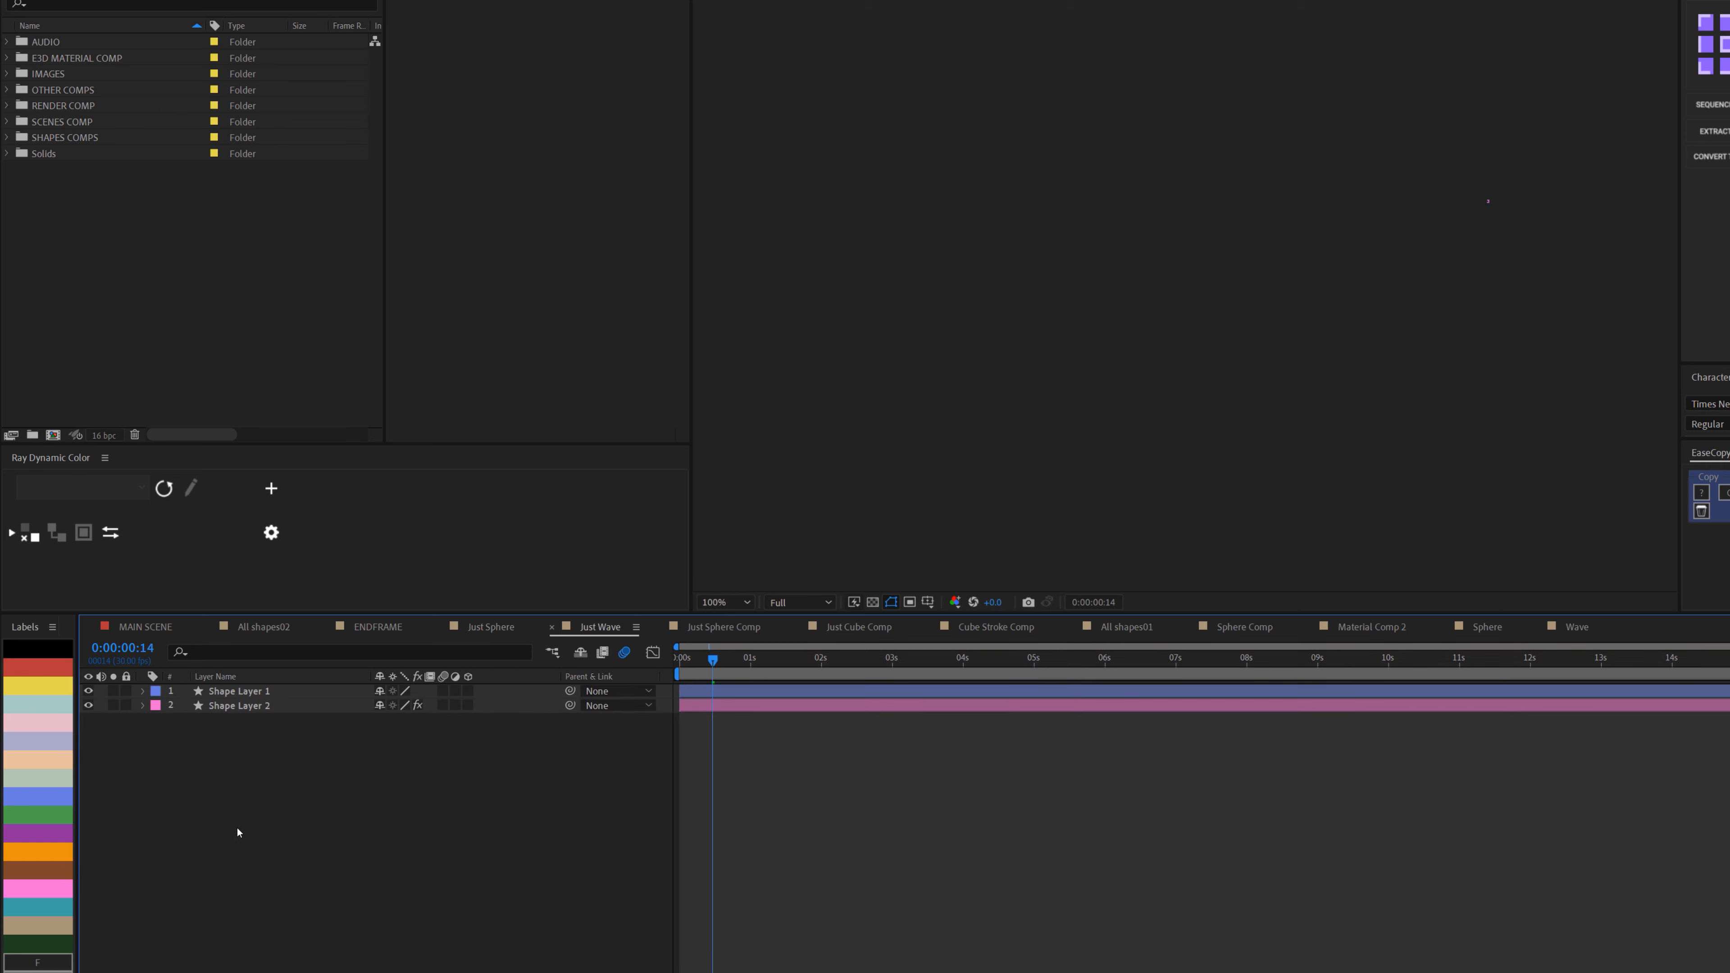
{"action": "left_click_drag", "start_coordinate": [717, 660], "coordinate": [777, 677]}
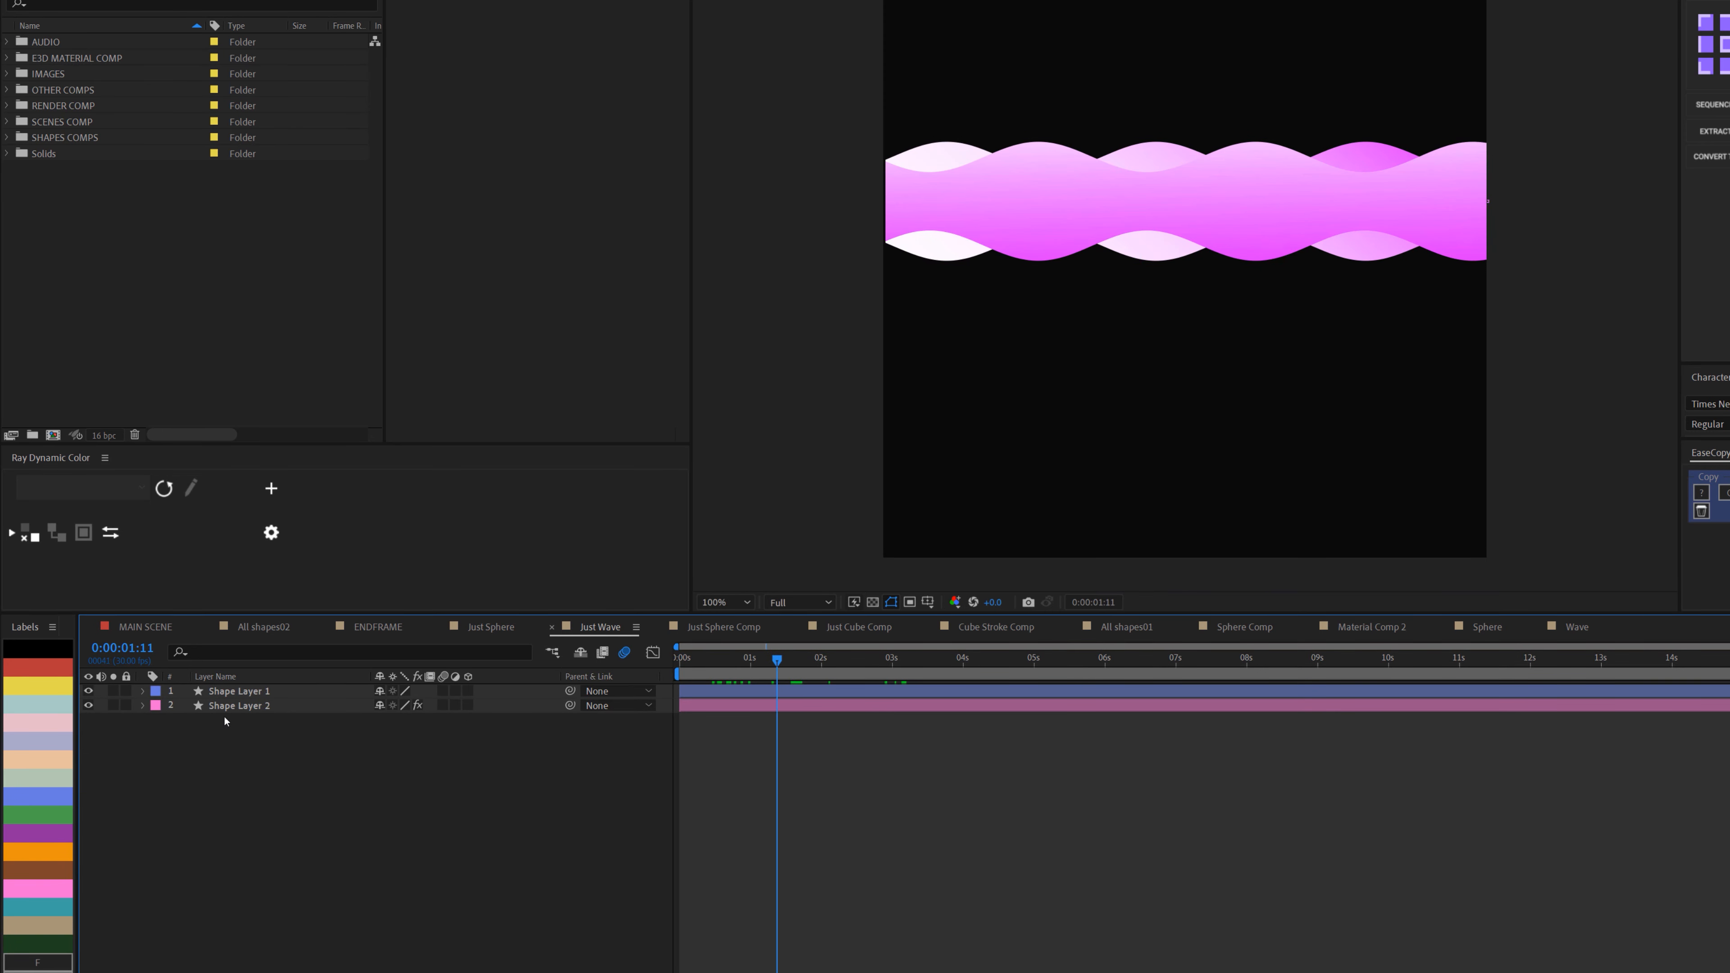
{"action": "left_click", "coordinate": [88, 705]}
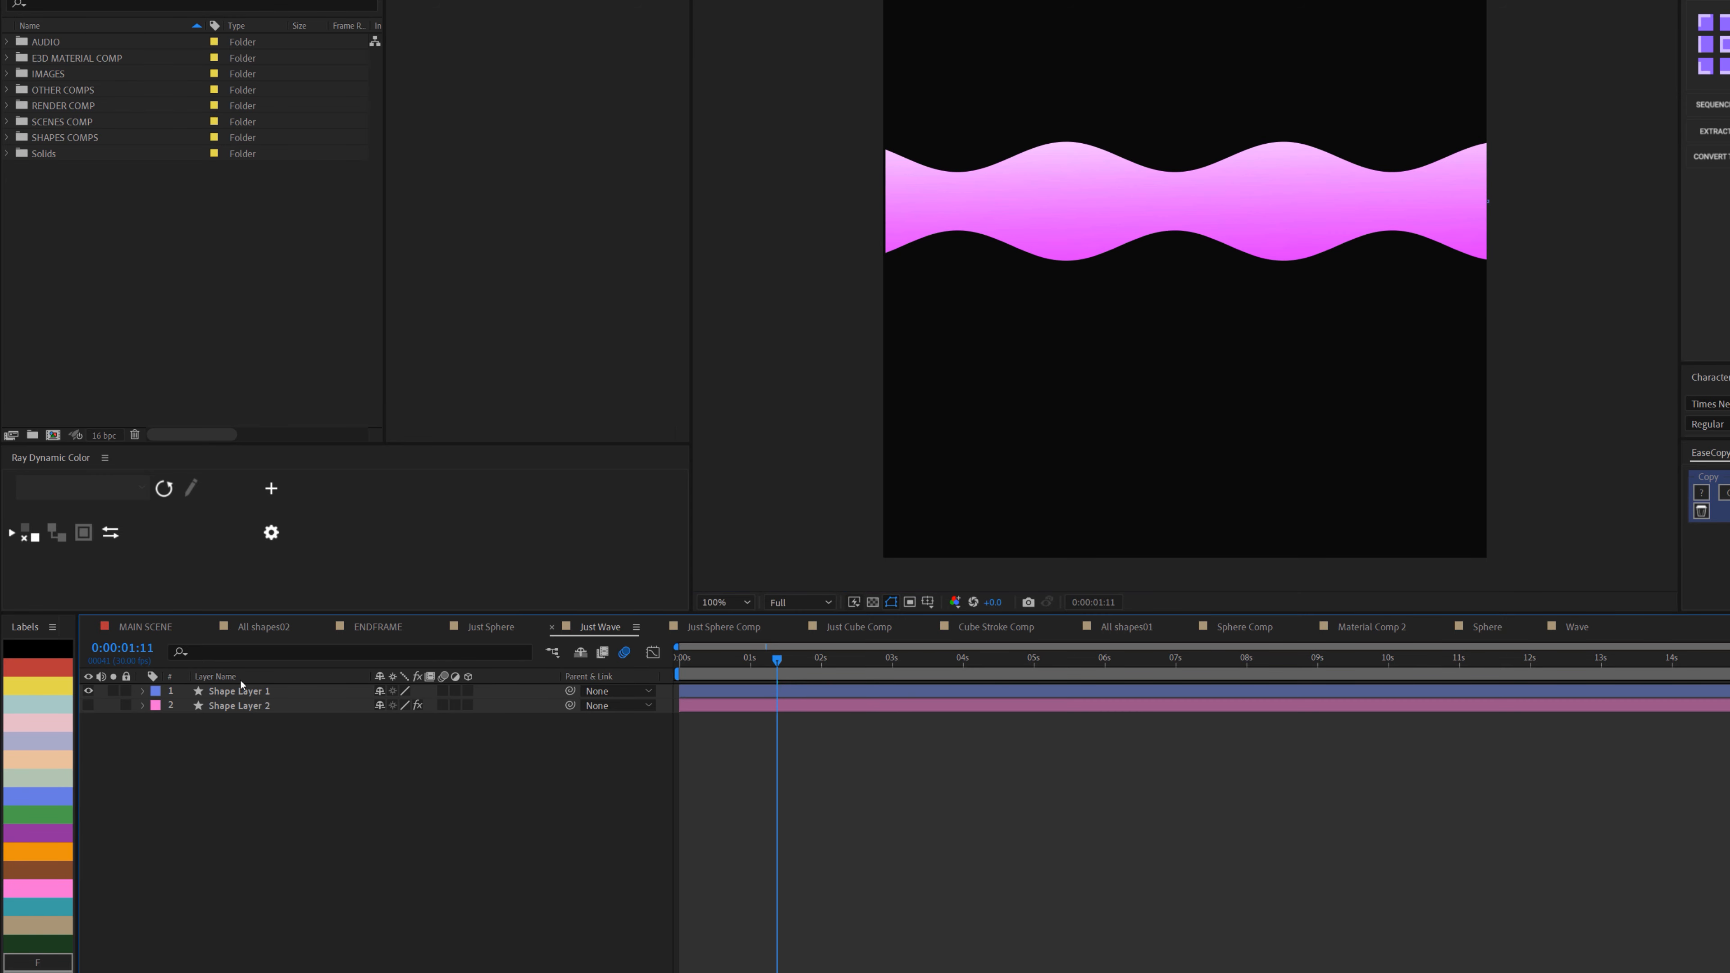
Reveal all of Shape Layer 1's properties, turn off the gradient stroke's Wave and check the stroke's linear gradient colors.
{"action": "left_click", "coordinate": [144, 691], "text": "ctrl"}
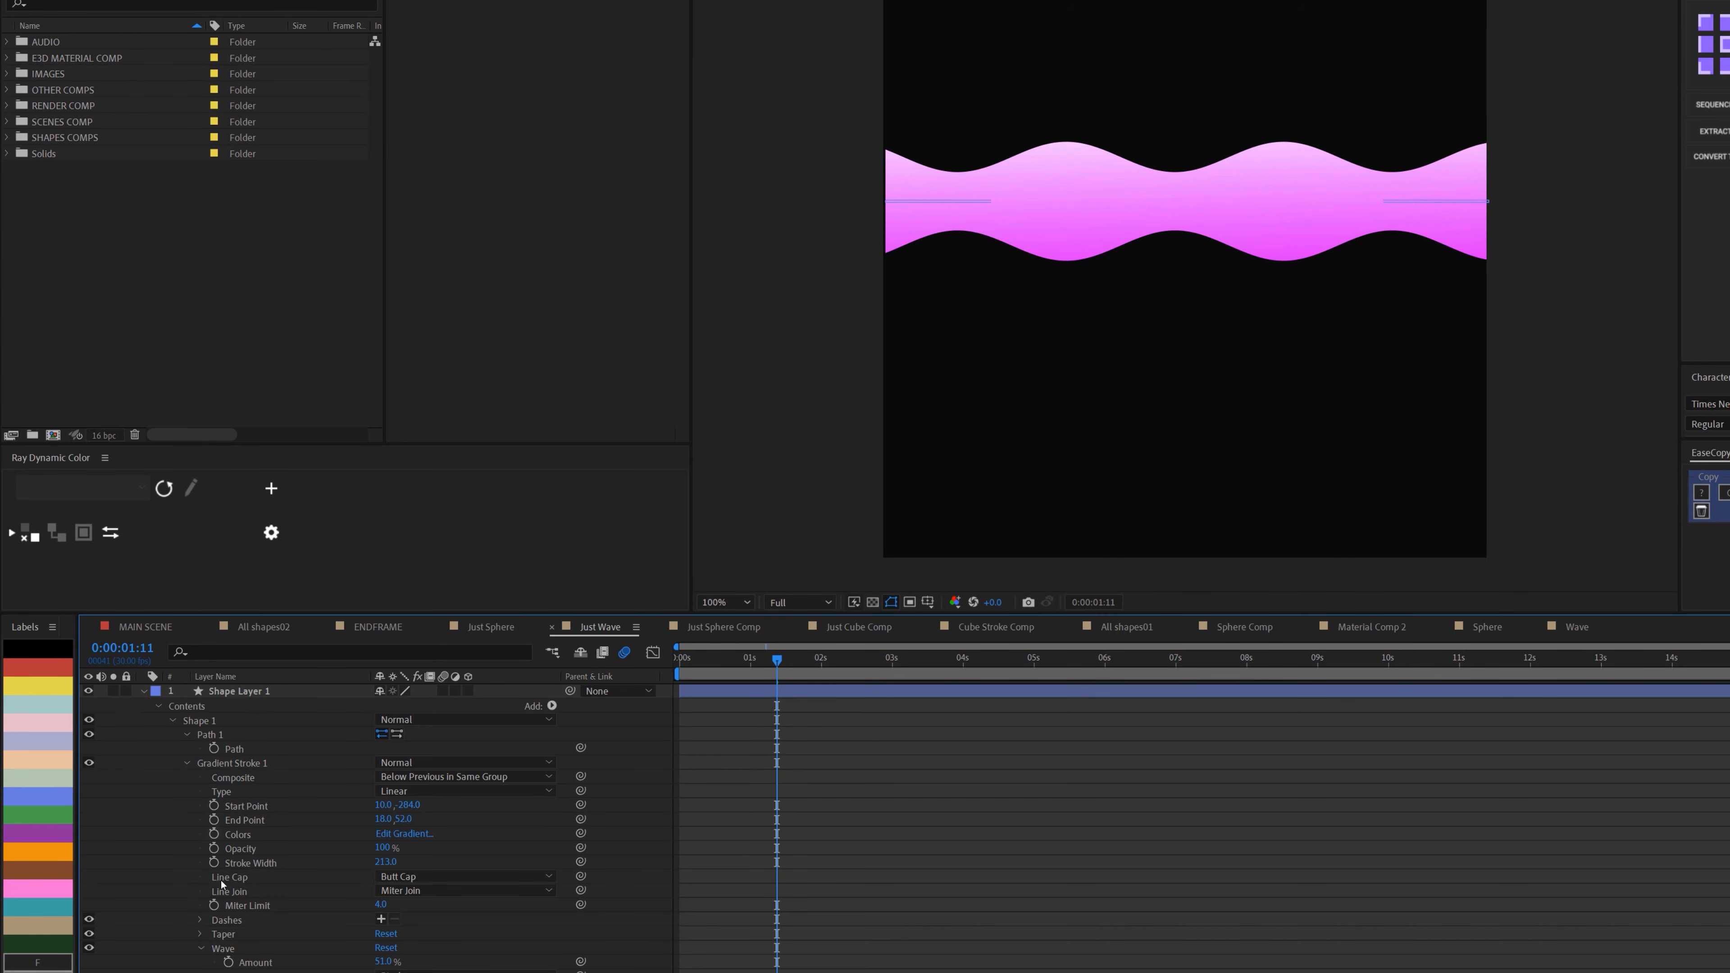
{"action": "scroll", "coordinate": [220, 844], "scroll_direction": "down", "scroll_amount": 3}
{"action": "left_click", "coordinate": [89, 876]}
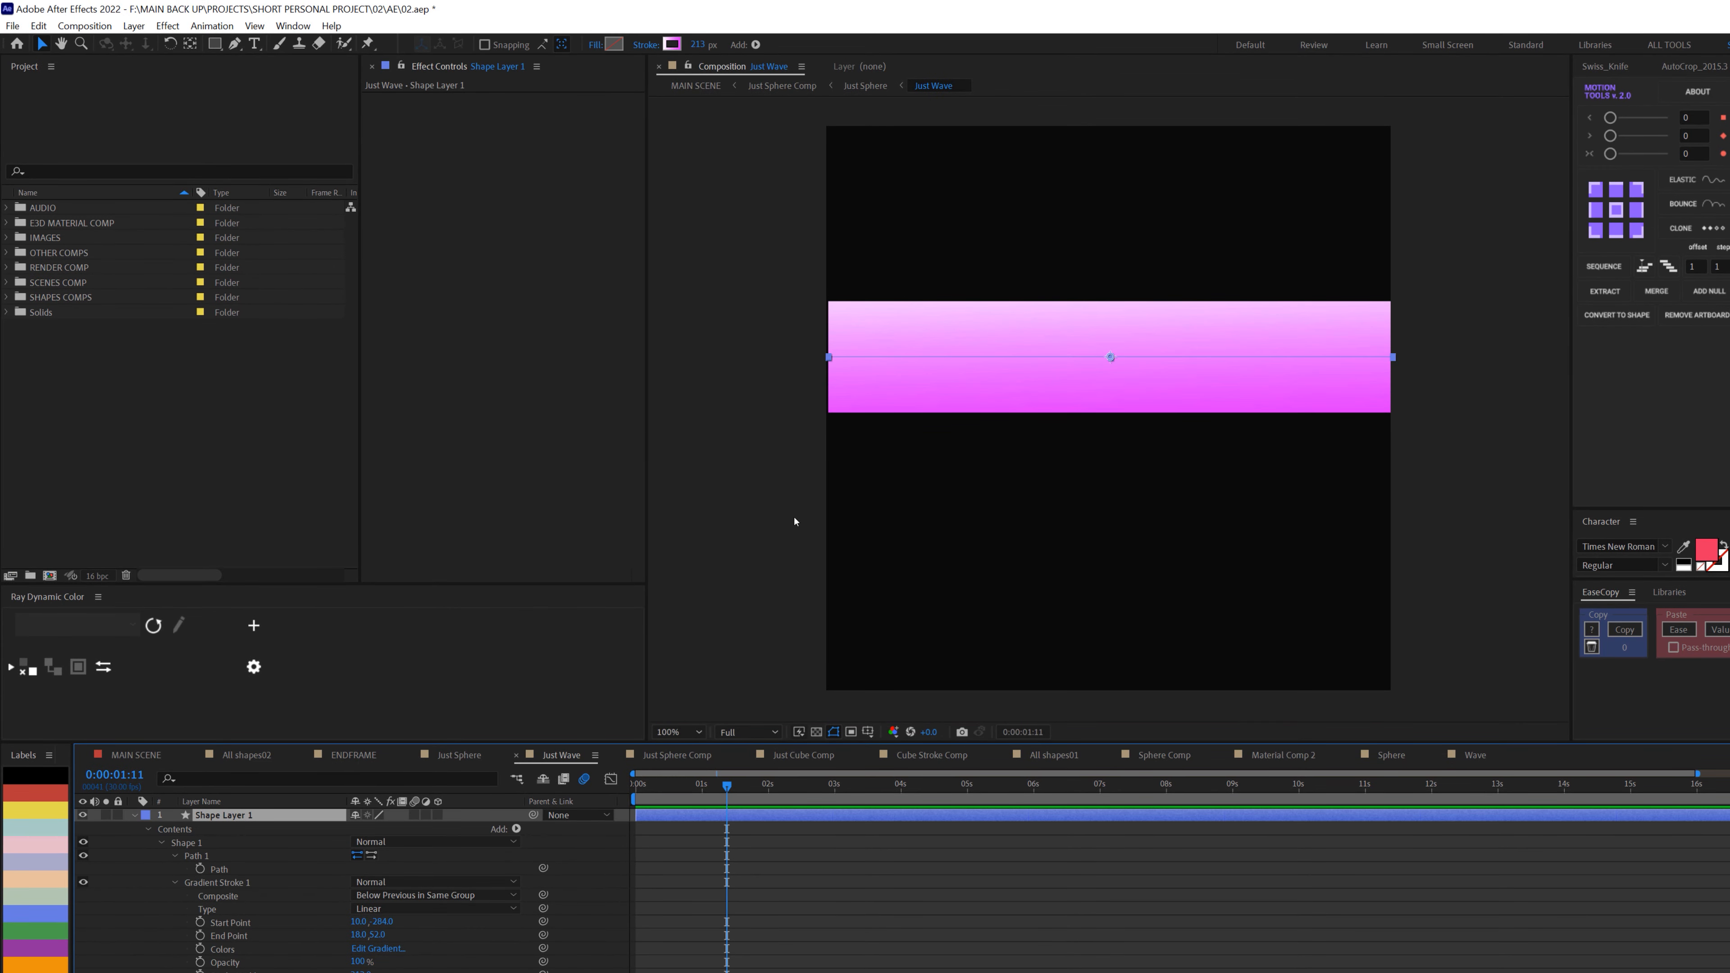
{"action": "left_click", "coordinate": [672, 44]}
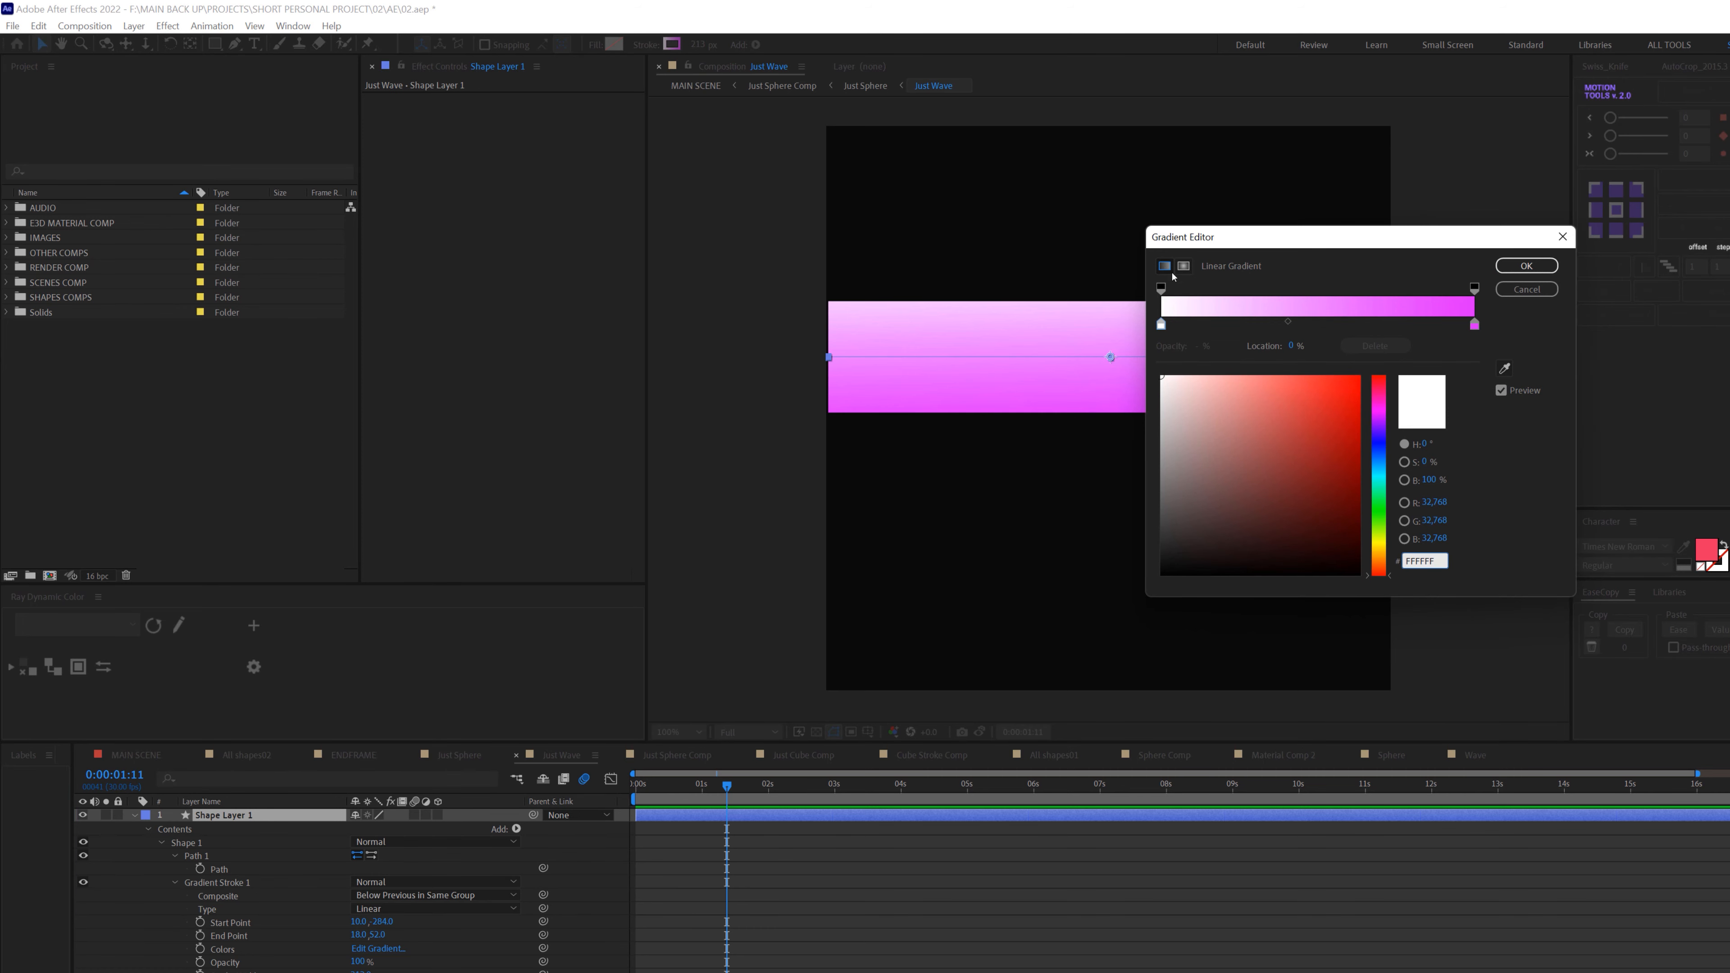
{"action": "left_click", "coordinate": [1526, 266]}
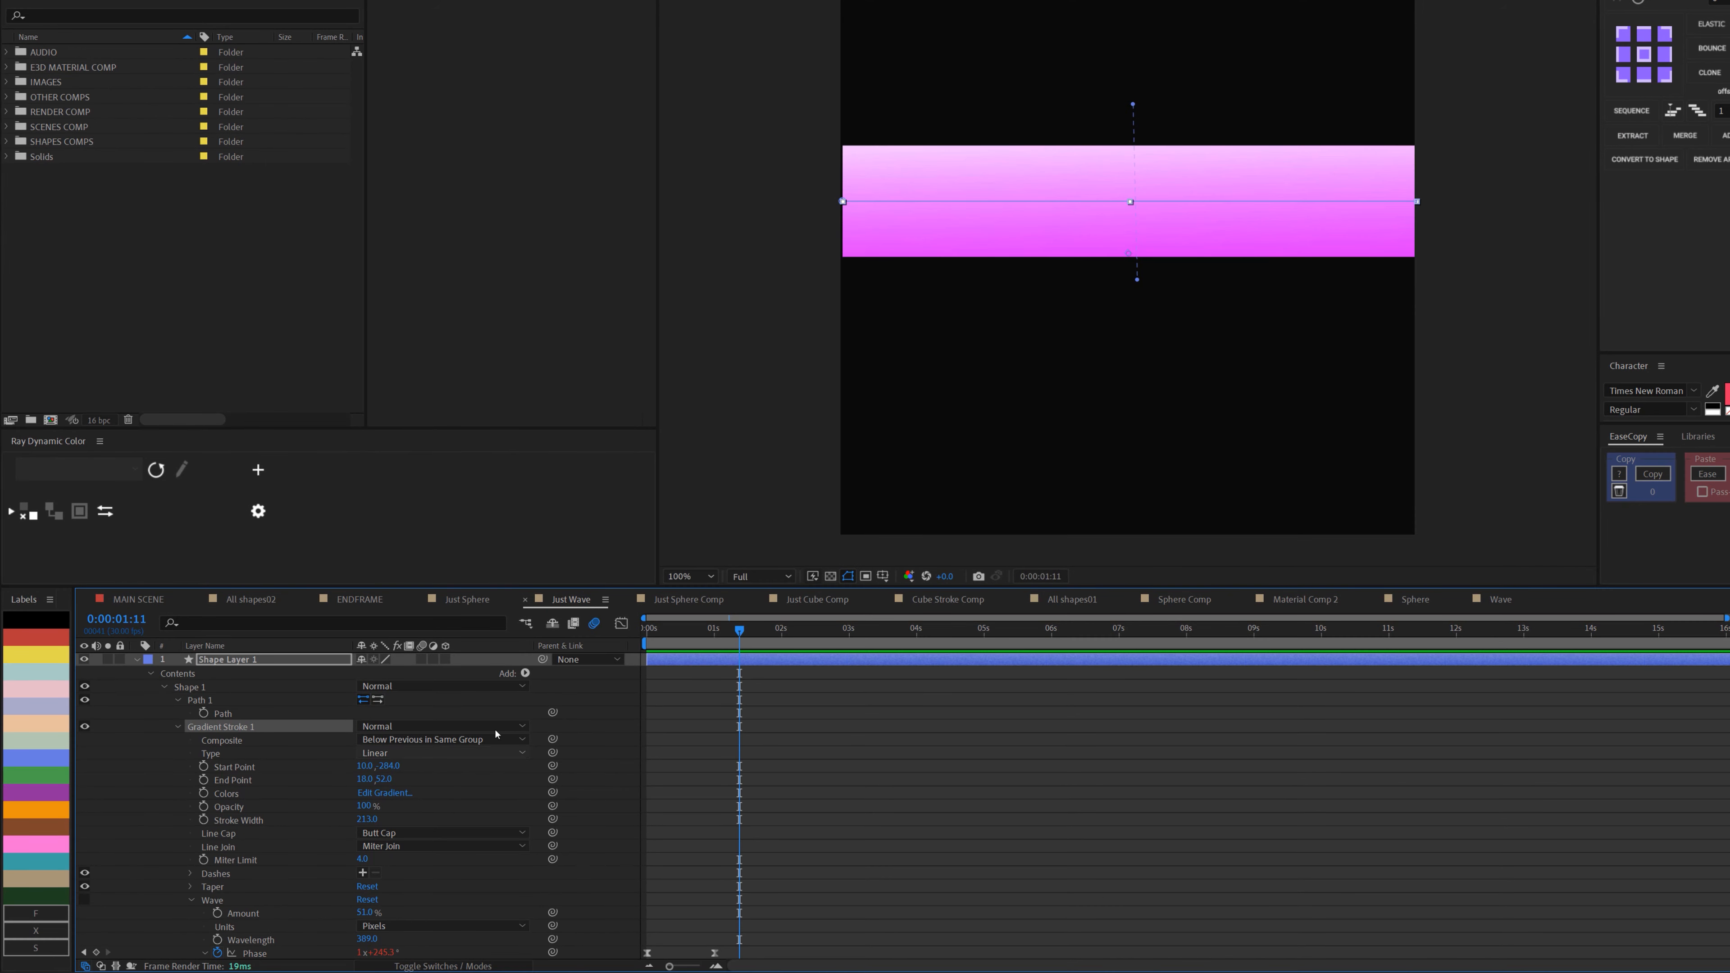
Turn the gradient stroke's Wave back on and bring its animated Phase property and expression into view.
{"action": "left_click", "coordinate": [138, 903]}
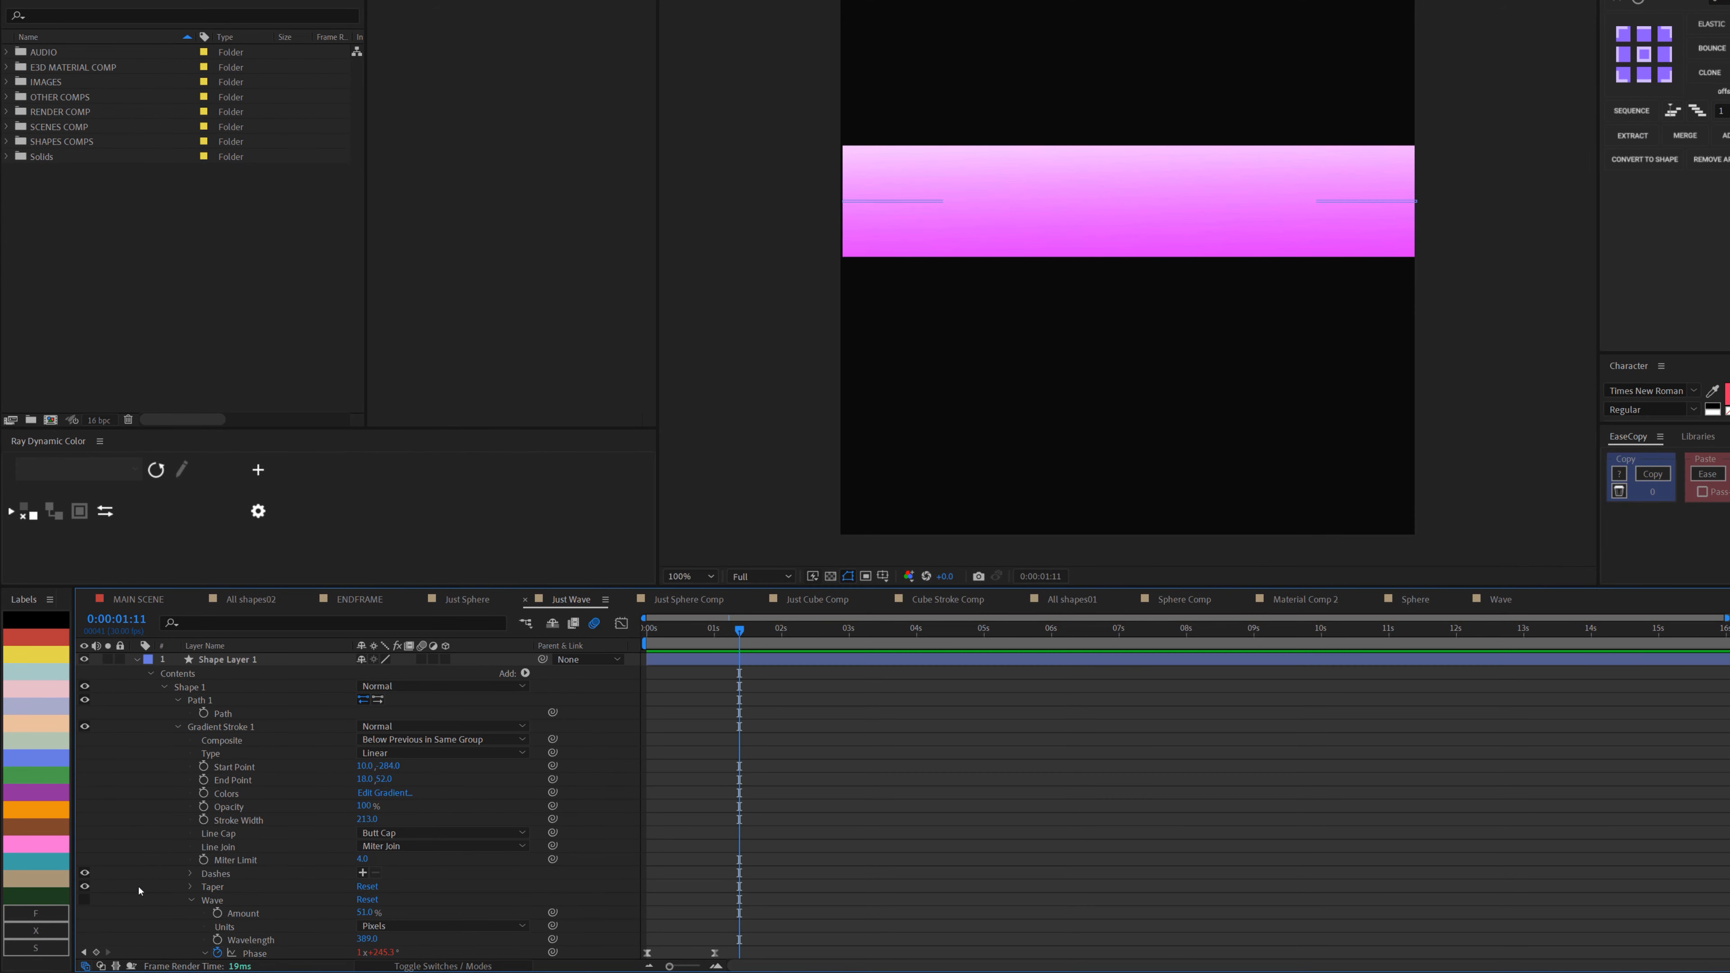
{"action": "left_click", "coordinate": [85, 901]}
{"action": "scroll", "coordinate": [304, 891], "scroll_direction": "down", "scroll_amount": 3}
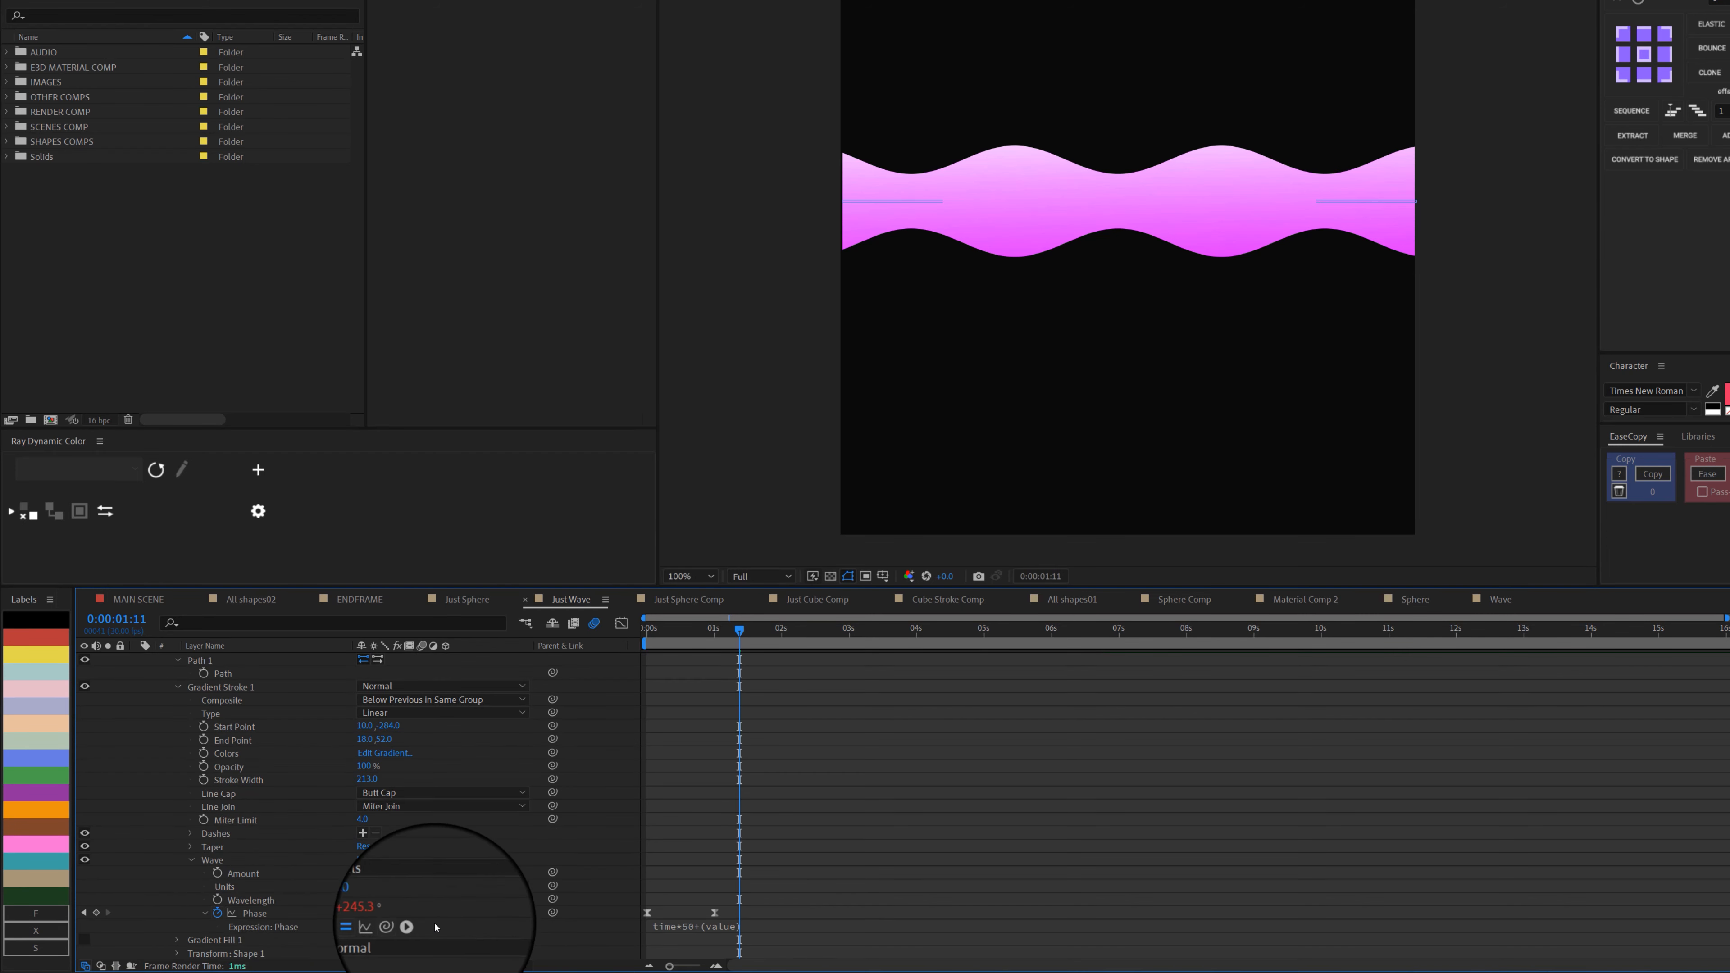
{"action": "scroll", "coordinate": [668, 886], "scroll_direction": "down", "scroll_amount": 2}
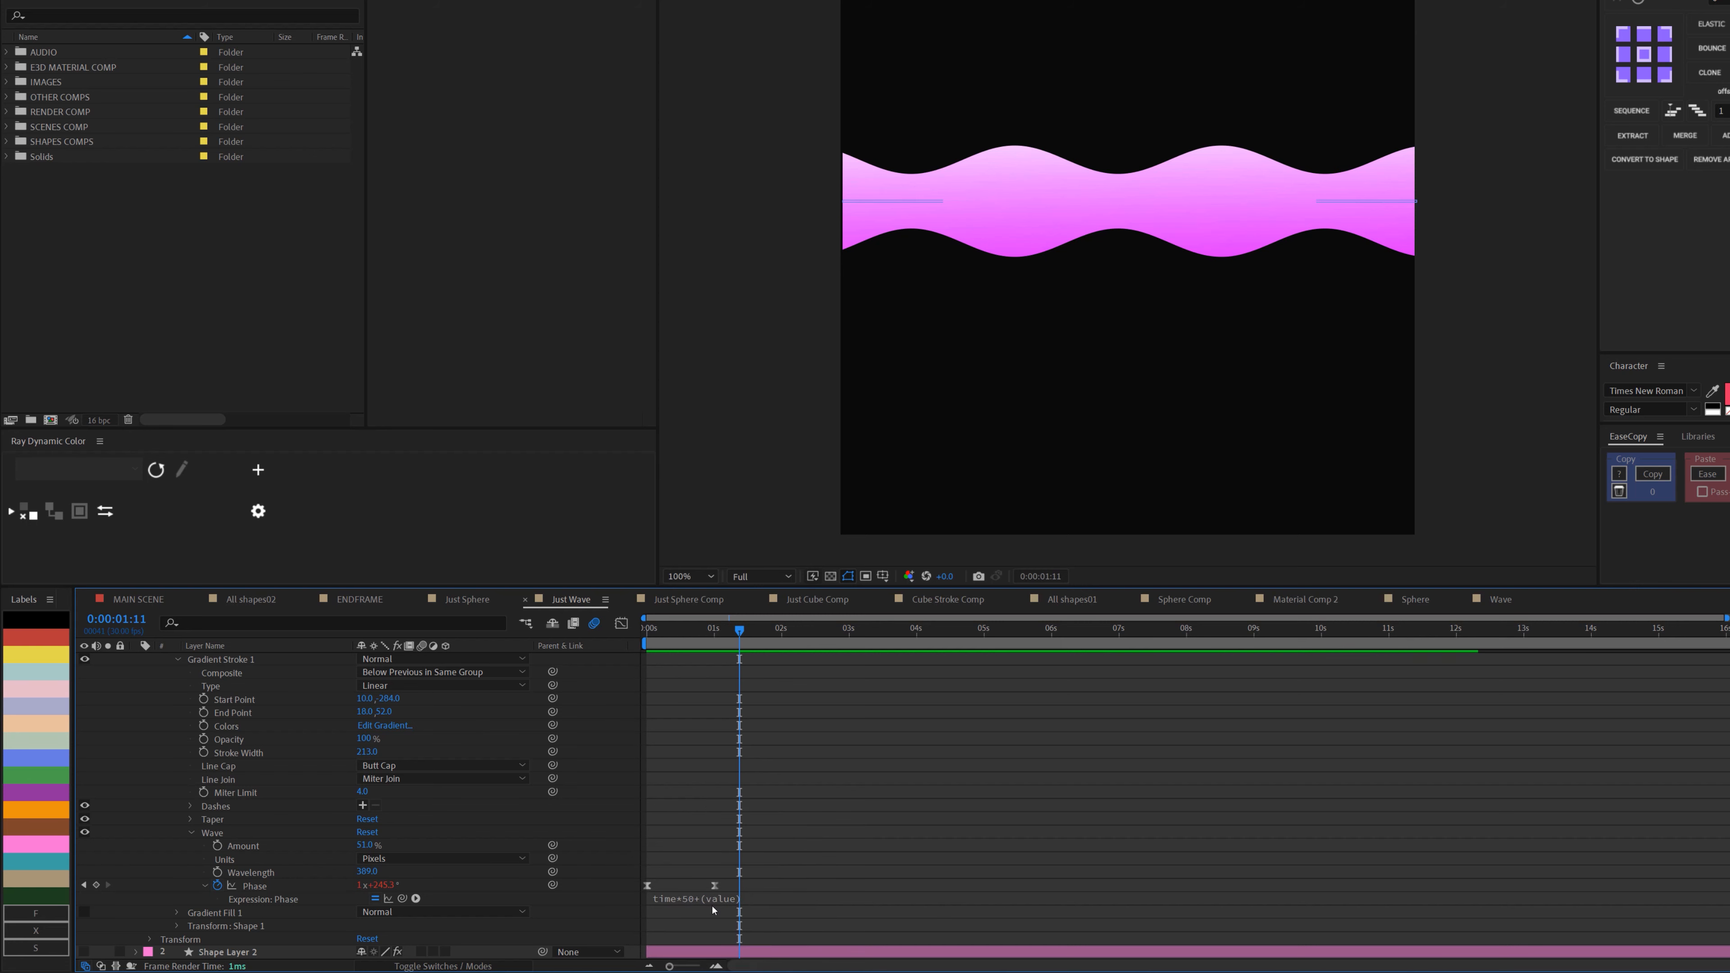
Step back and forth through the frames, ending at 0:00:01:18, to examine how the Phase expression keeps the wave moving.
{"action": "key", "text": "Page_Up"}
{"action": "key", "text": "Page_Up"}
{"action": "key", "text": "Page_Up"}
{"action": "key", "text": "Page_Up"}
{"action": "key", "text": "Page_Up"}
{"action": "key", "text": "Page_Up"}
{"action": "key", "text": "Page_Up"}
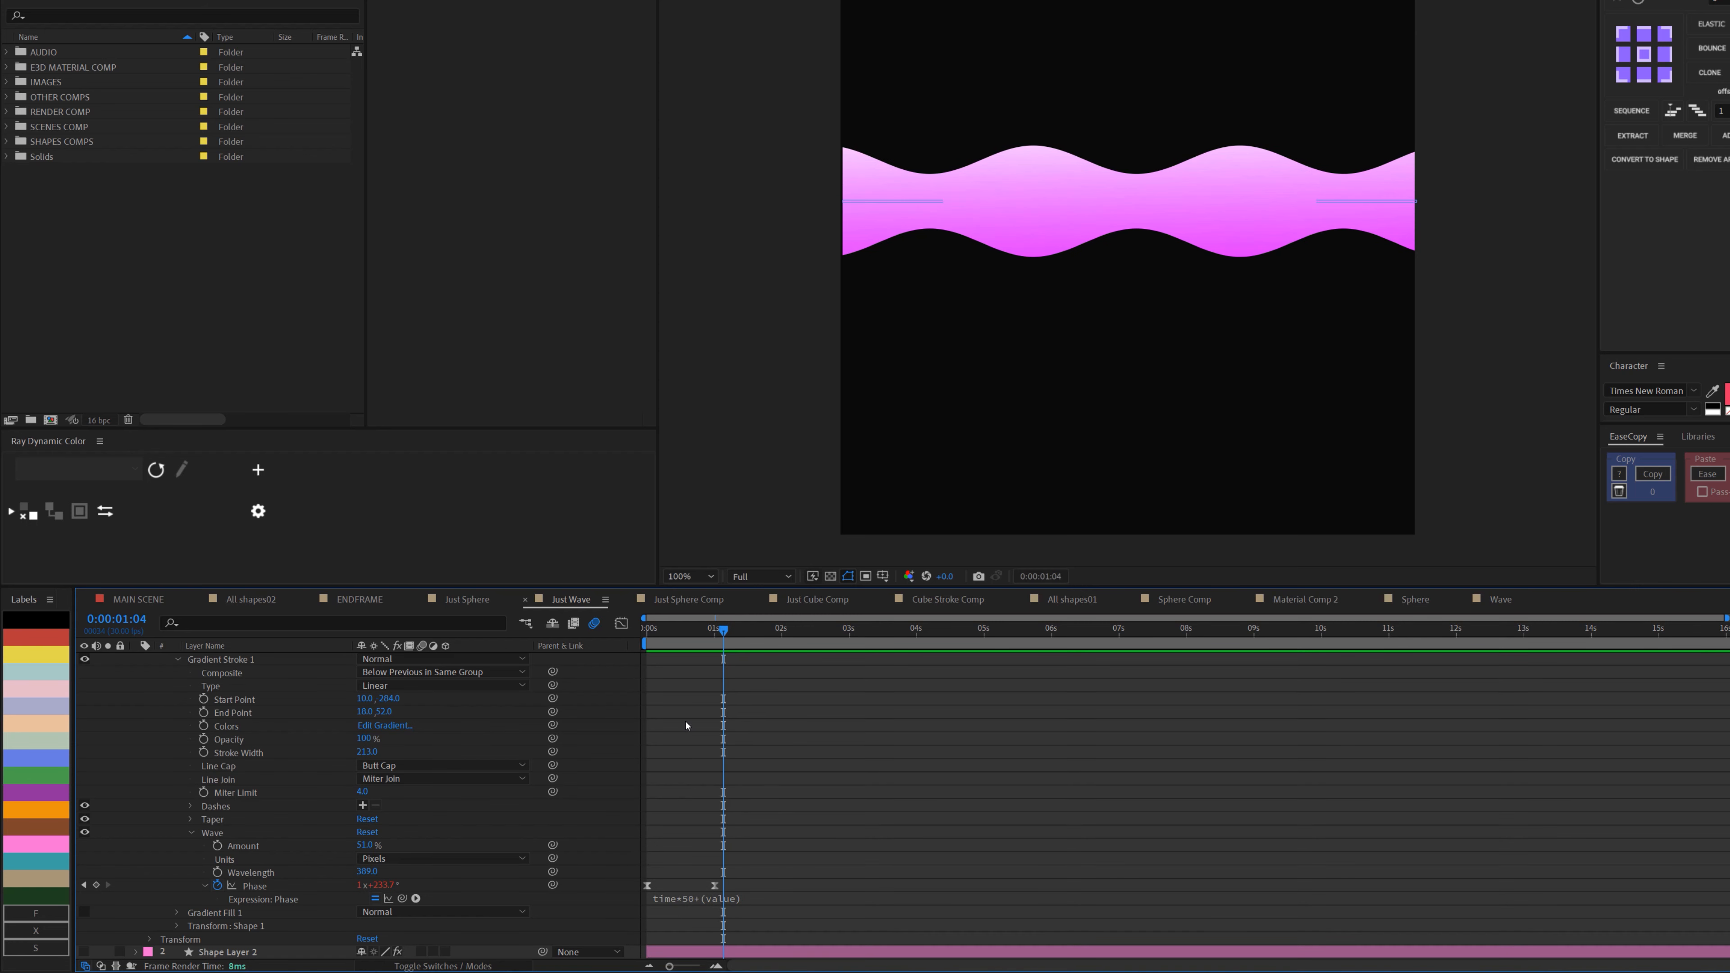
{"action": "key", "text": "Page_Down"}
{"action": "key", "text": "Page_Down"}
{"action": "key", "text": "Page_Down"}
{"action": "key", "text": "Page_Down"}
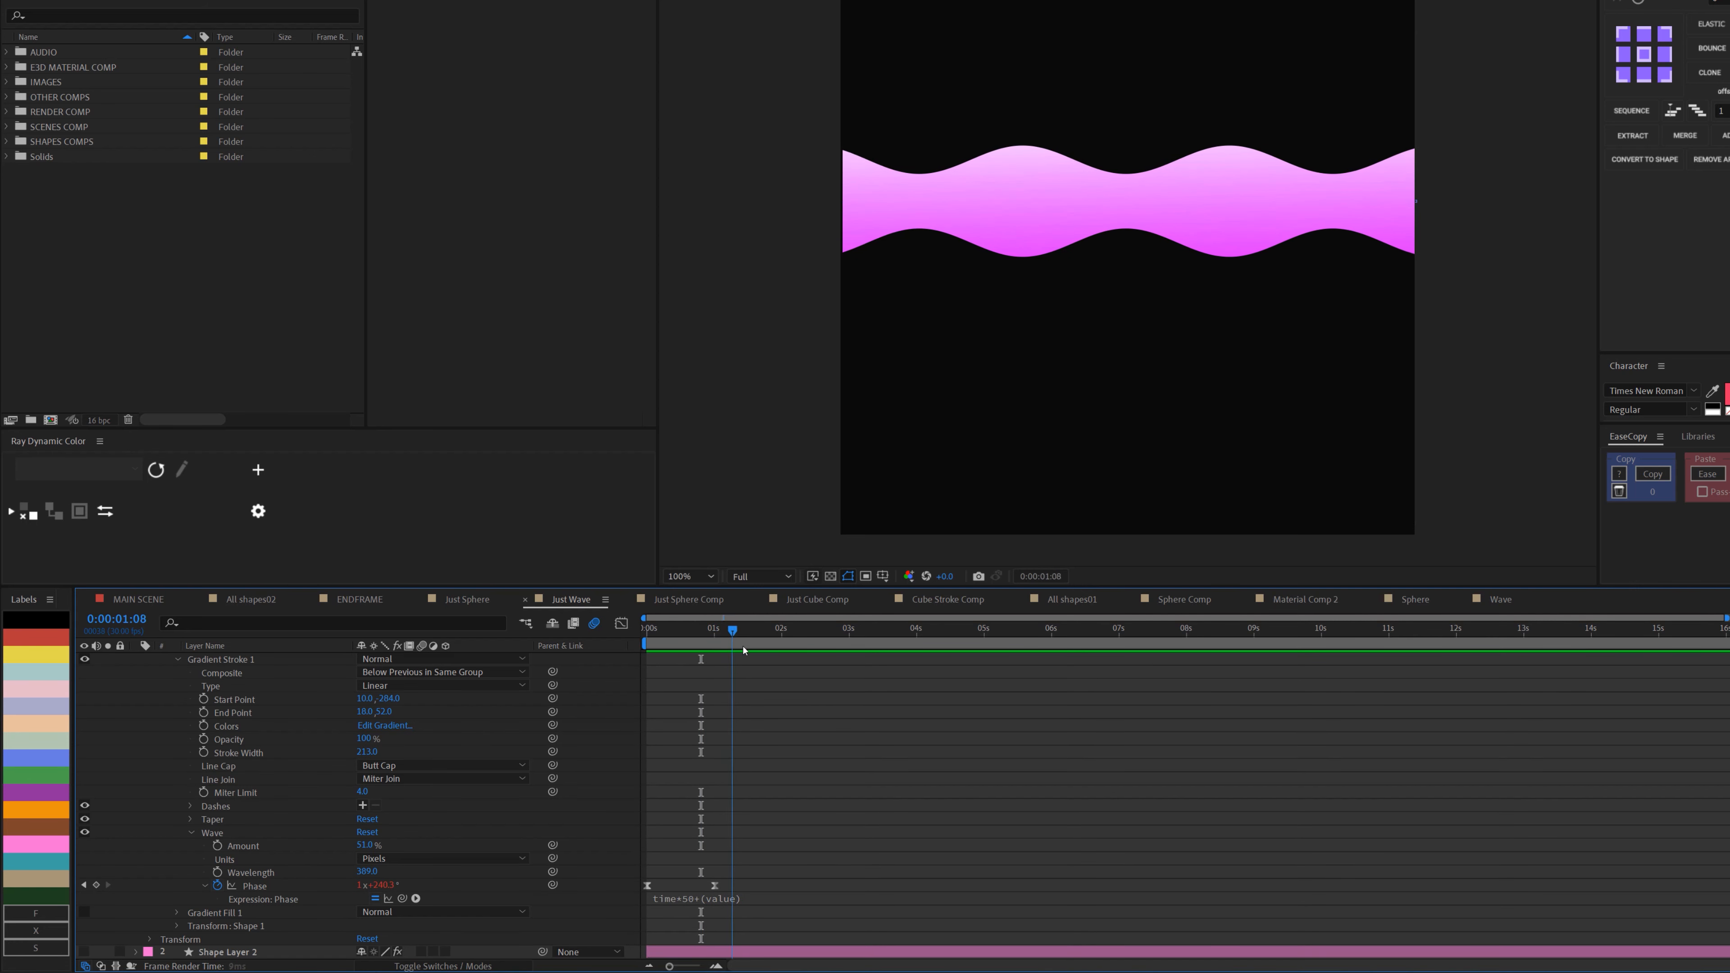
{"action": "key", "text": "Page_Up"}
{"action": "key", "text": "Page_Up"}
{"action": "key", "text": "Page_Up"}
{"action": "key", "text": "Page_Up"}
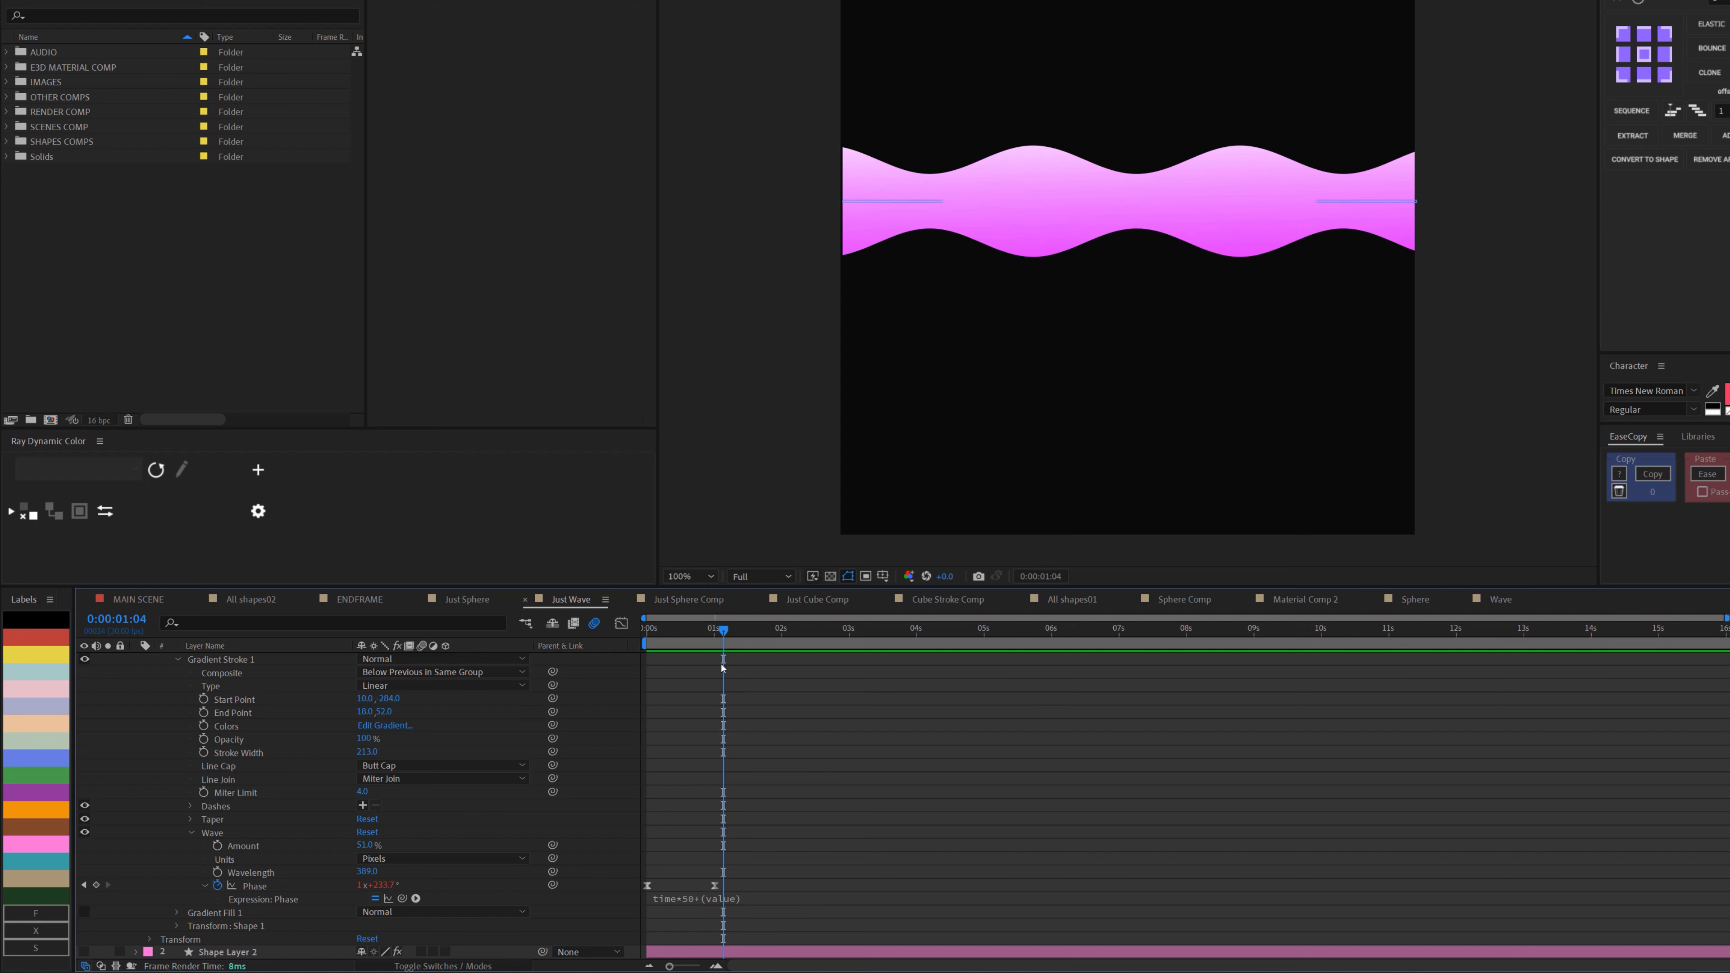
{"action": "key", "text": "Page_Down"}
{"action": "key", "text": "Page_Down"}
{"action": "key", "text": "Page_Down"}
{"action": "key", "text": "Page_Down"}
{"action": "key", "text": "Page_Down"}
{"action": "key", "text": "Page_Down"}
{"action": "key", "text": "Page_Down"}
{"action": "key", "text": "Page_Down"}
{"action": "key", "text": "Page_Down"}
{"action": "key", "text": "Page_Down"}
{"action": "key", "text": "Page_Down"}
{"action": "key", "text": "Page_Down"}
{"action": "key", "text": "Page_Down"}
{"action": "key", "text": "Page_Down"}
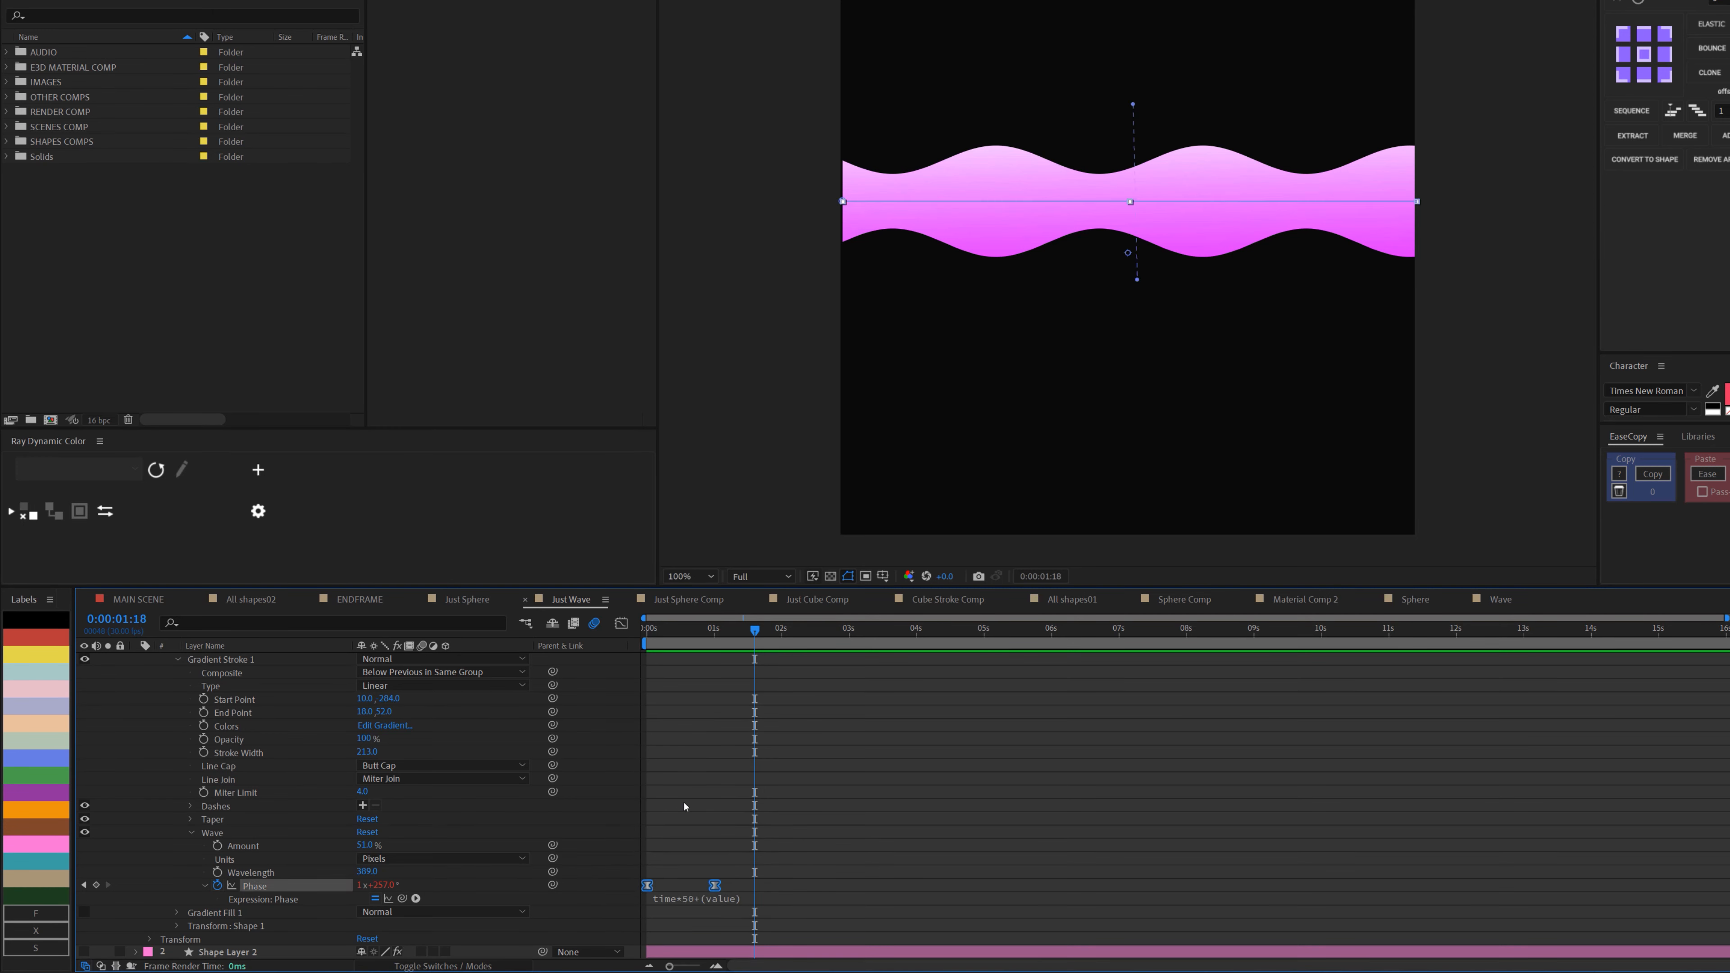
Collapse Shape Layer 1, show Shape Layer 2 and scrub to 0:00:05:29 to view both waves moving together.
{"action": "key", "text": "ctrl+grave"}
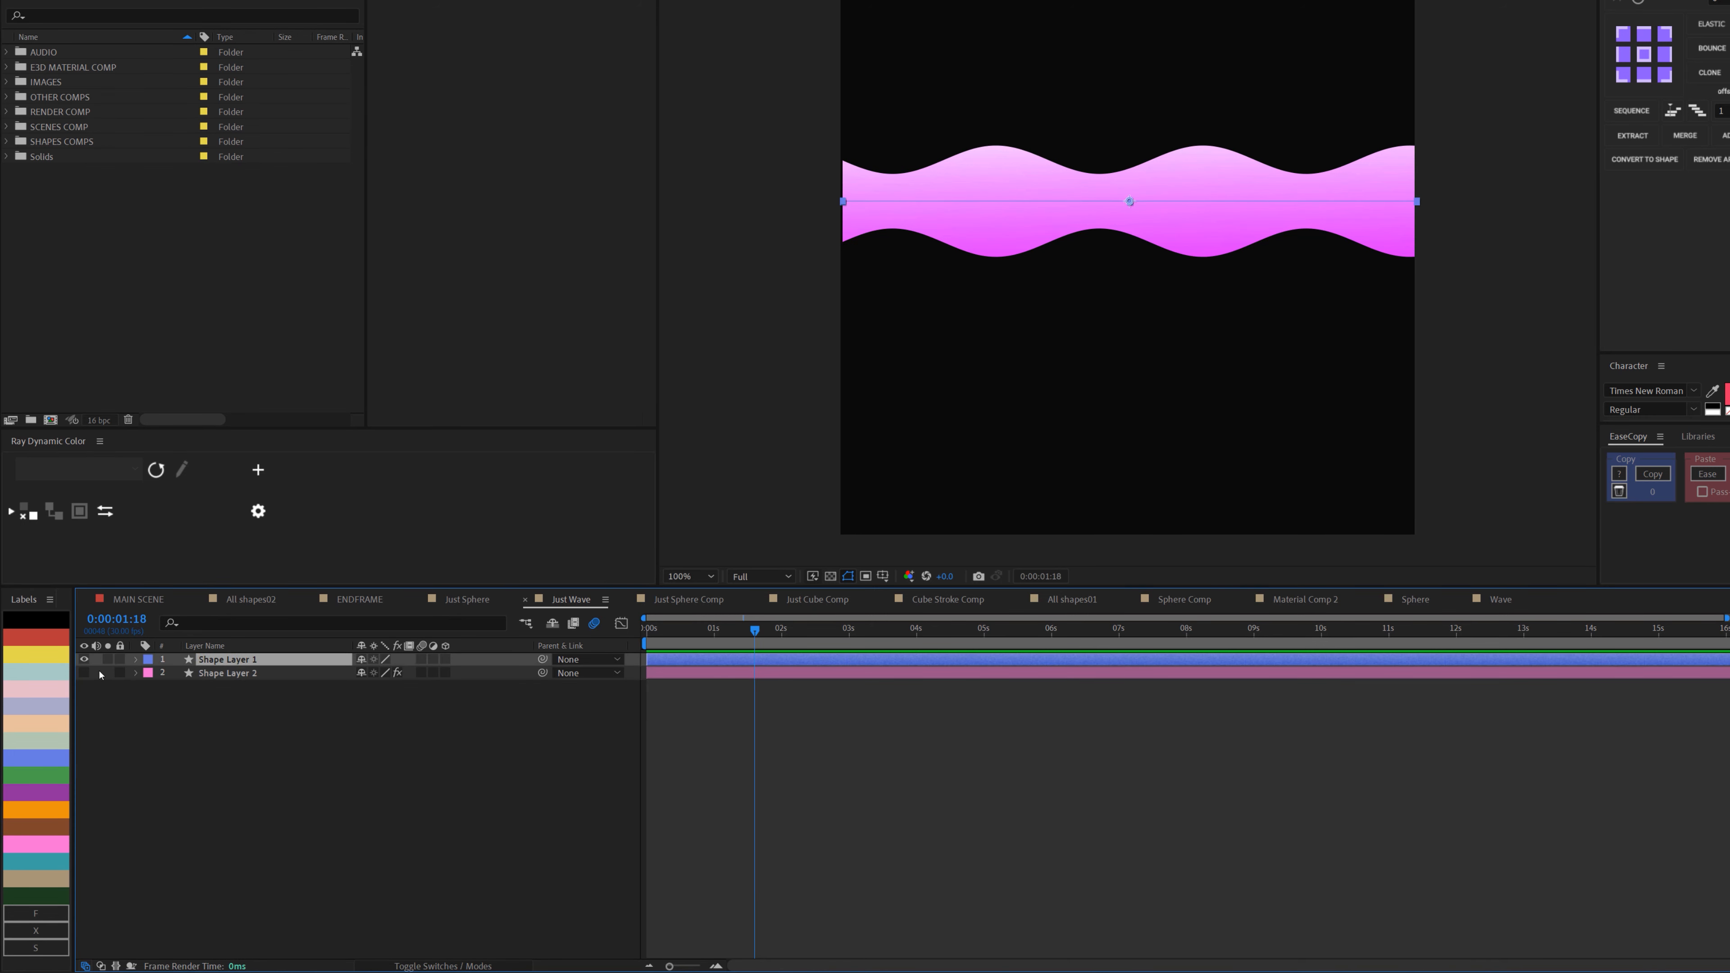
{"action": "left_click", "coordinate": [217, 673]}
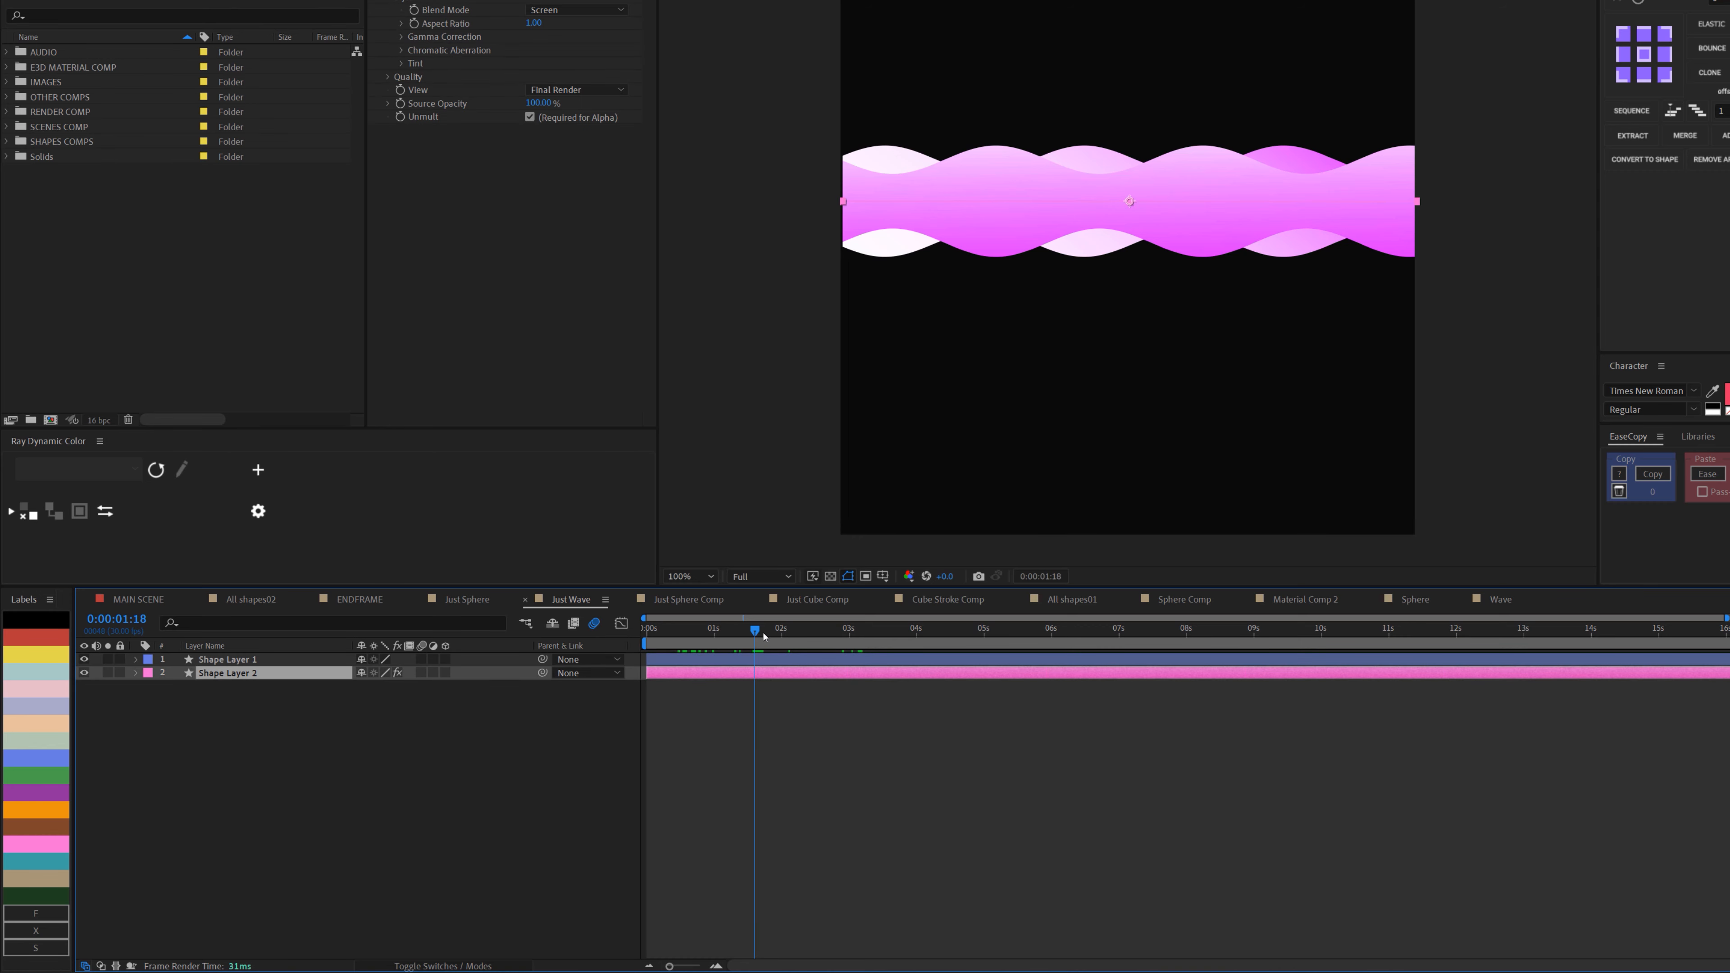
{"action": "left_click_drag", "start_coordinate": [764, 637], "coordinate": [1151, 629]}
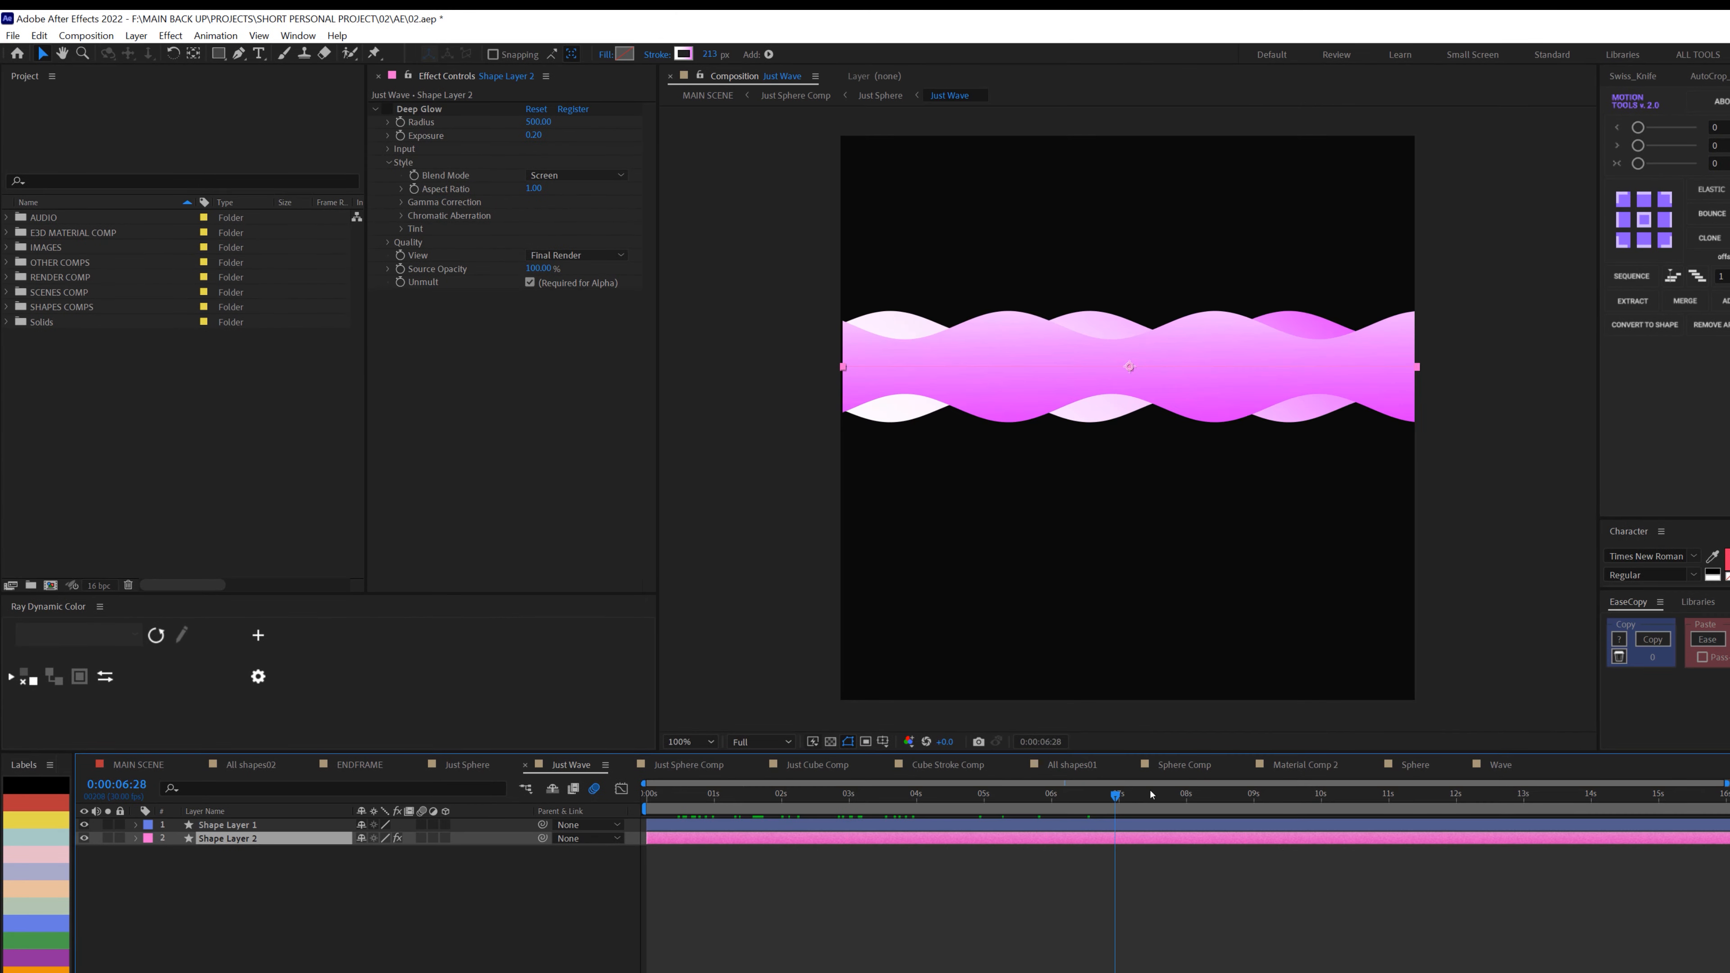
{"action": "left_click_drag", "start_coordinate": [1151, 795], "coordinate": [1050, 795]}
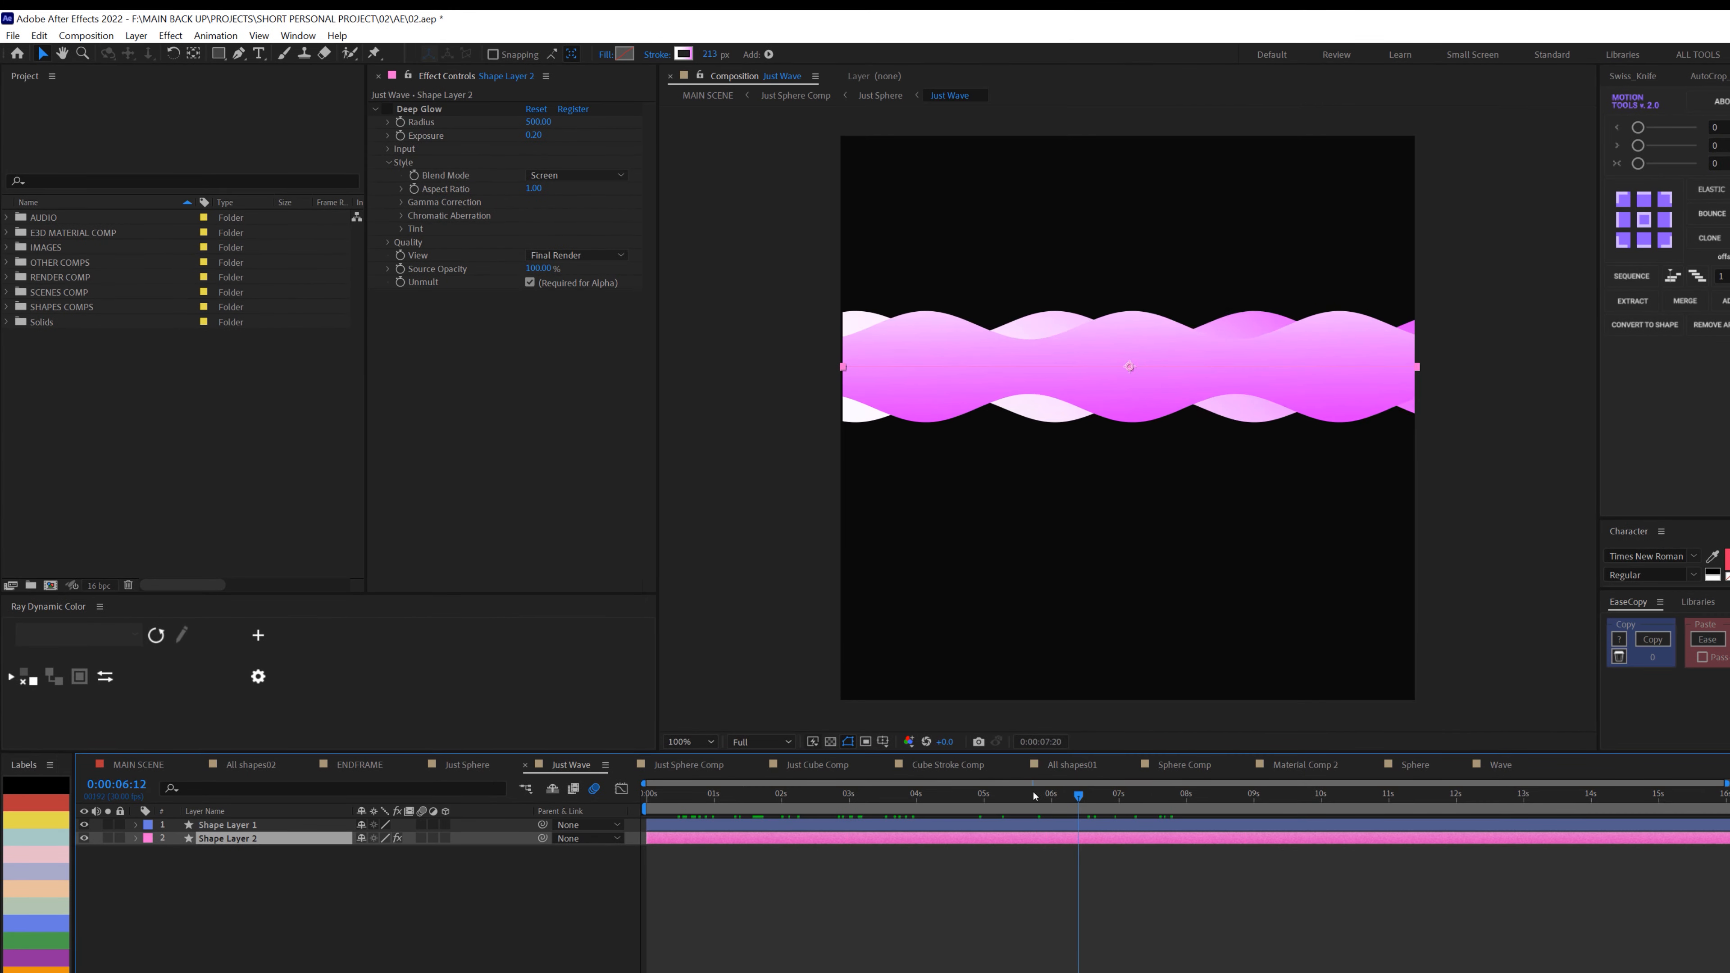
Delete the Deep Glow effect from Shape Layer 2 and leave both wave layers deselected.
{"action": "left_click", "coordinate": [422, 111]}
{"action": "key", "text": "Delete"}
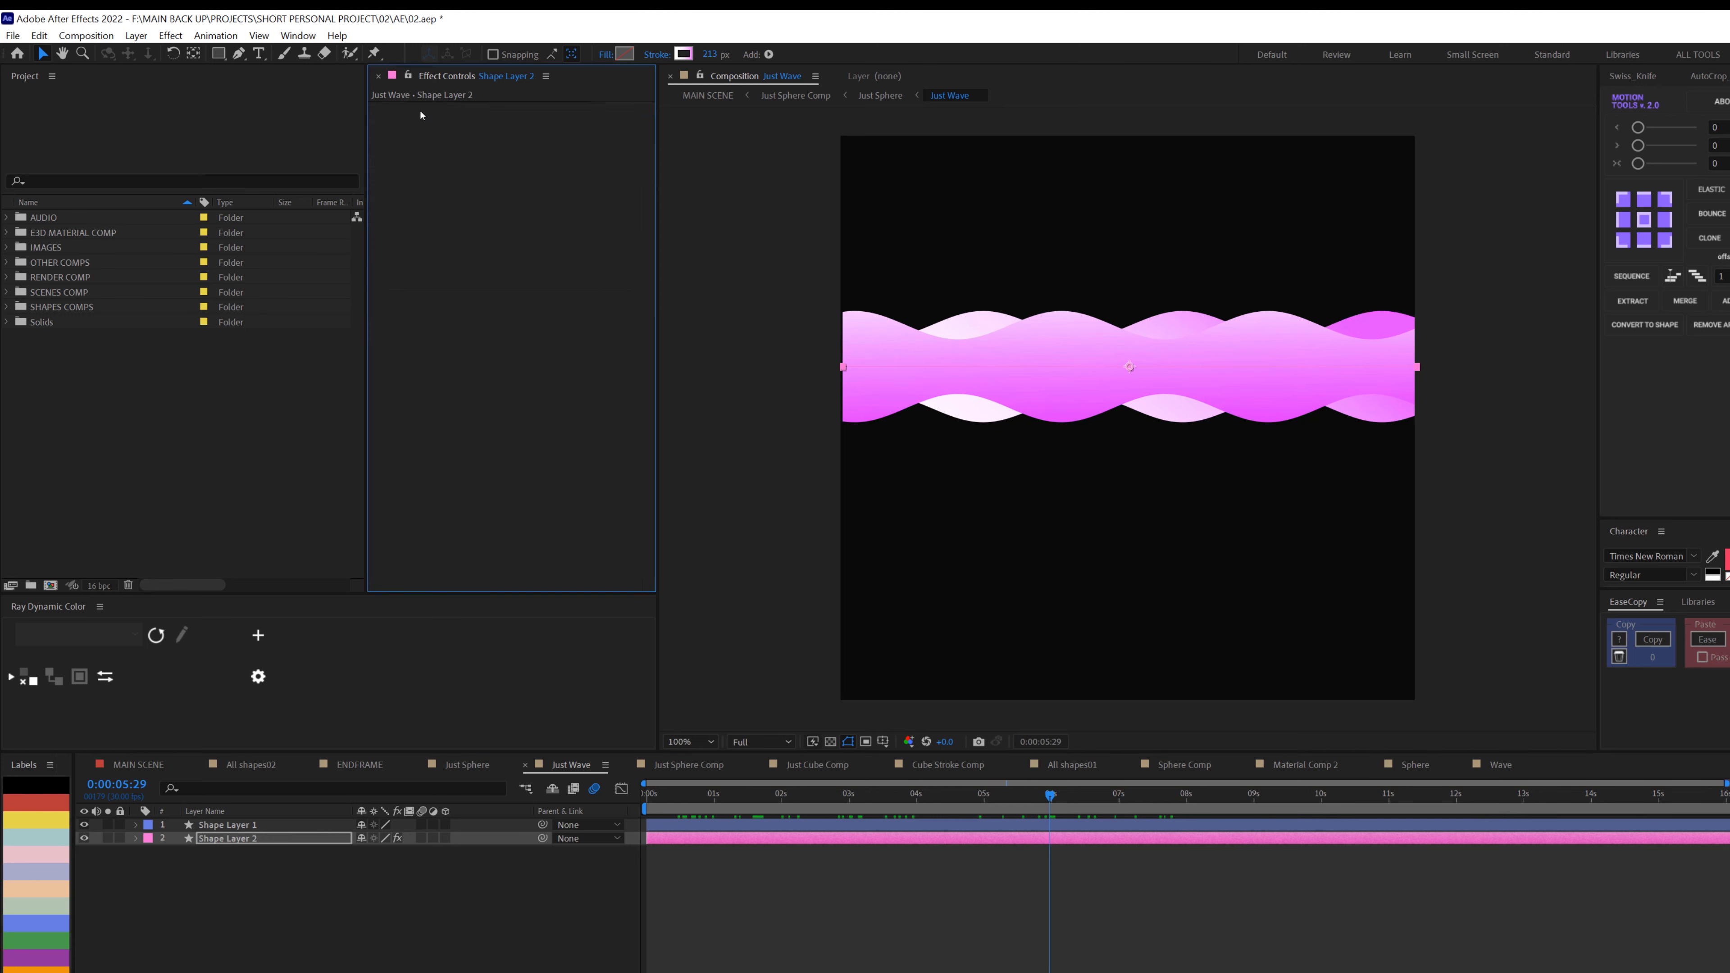
{"action": "left_click", "coordinate": [227, 825]}
{"action": "left_click", "coordinate": [842, 915]}
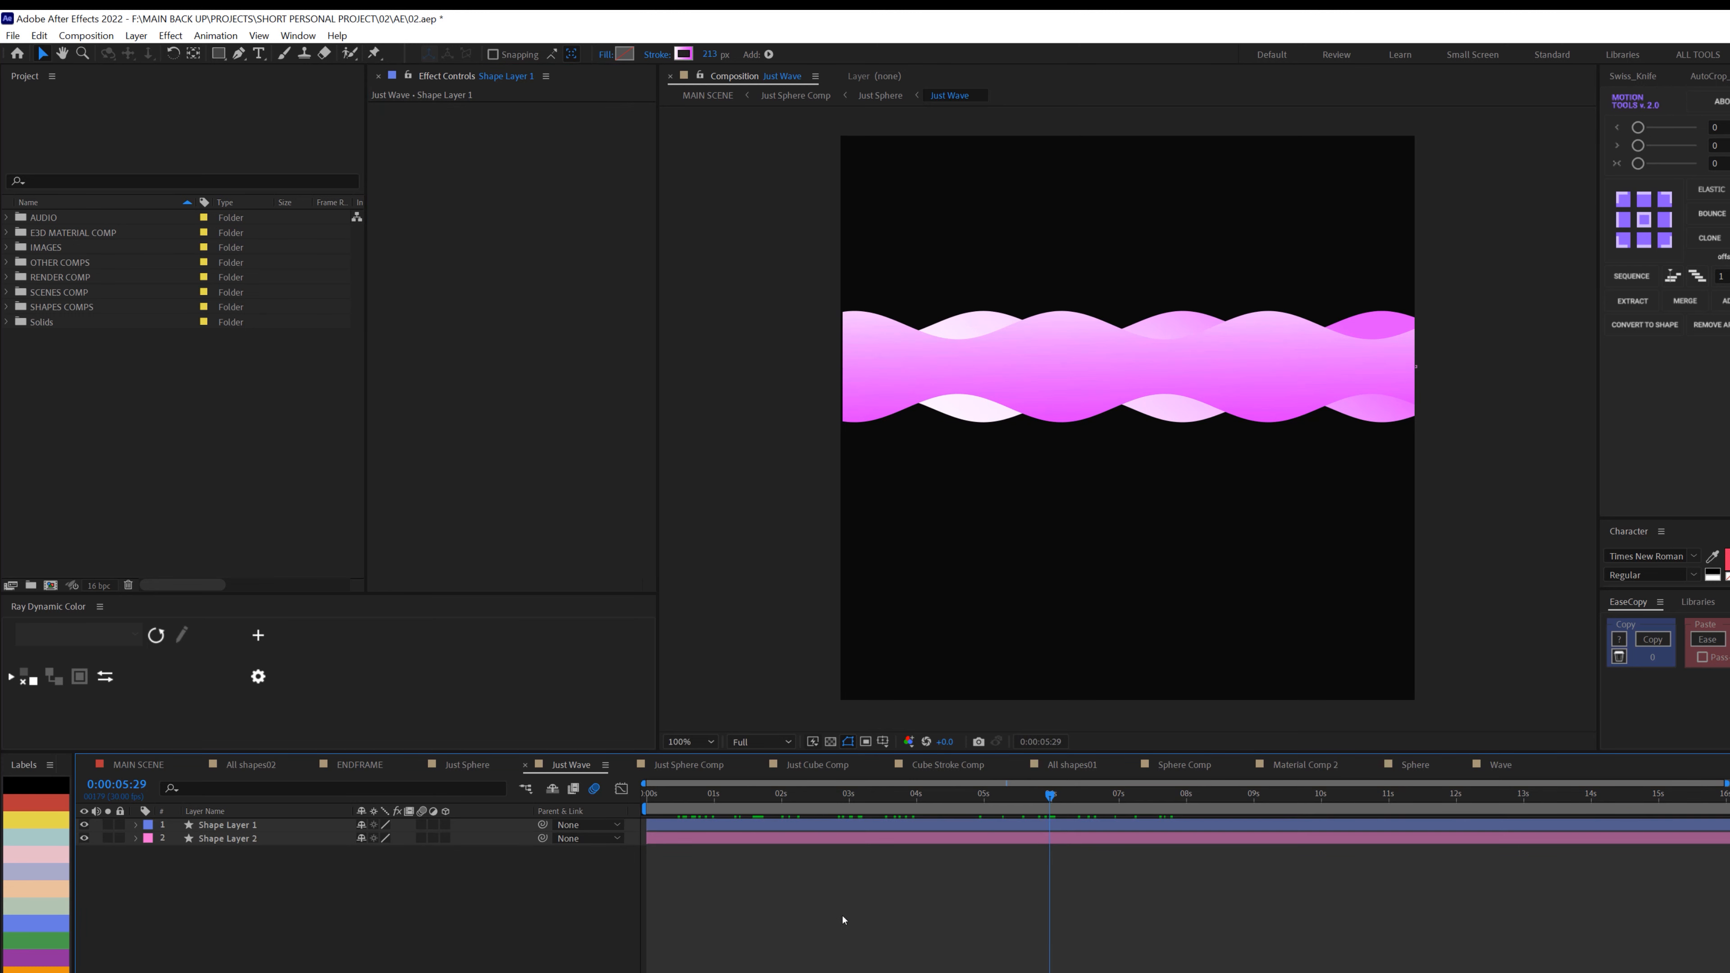
Return to the Just Sphere composition and scrub back to 0:00:00:00 to view the wave's rotation.
{"action": "key", "text": "Tab"}
{"action": "left_click", "coordinate": [716, 912]}
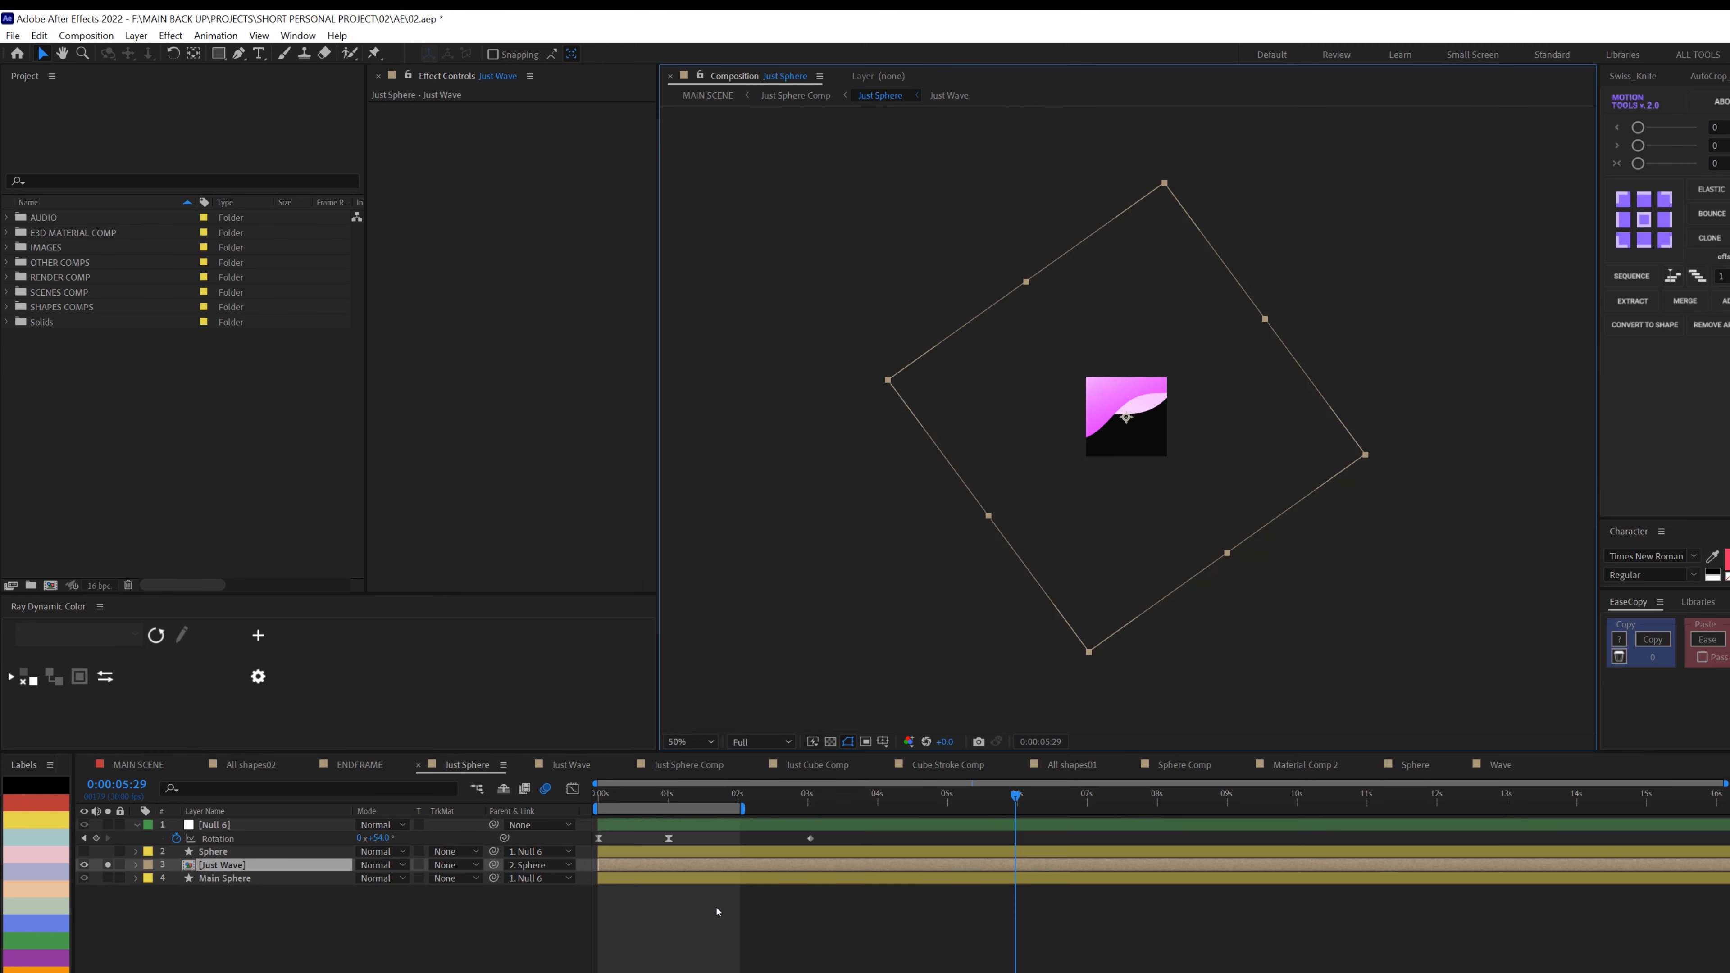
{"action": "left_click_drag", "start_coordinate": [769, 792], "coordinate": [599, 794]}
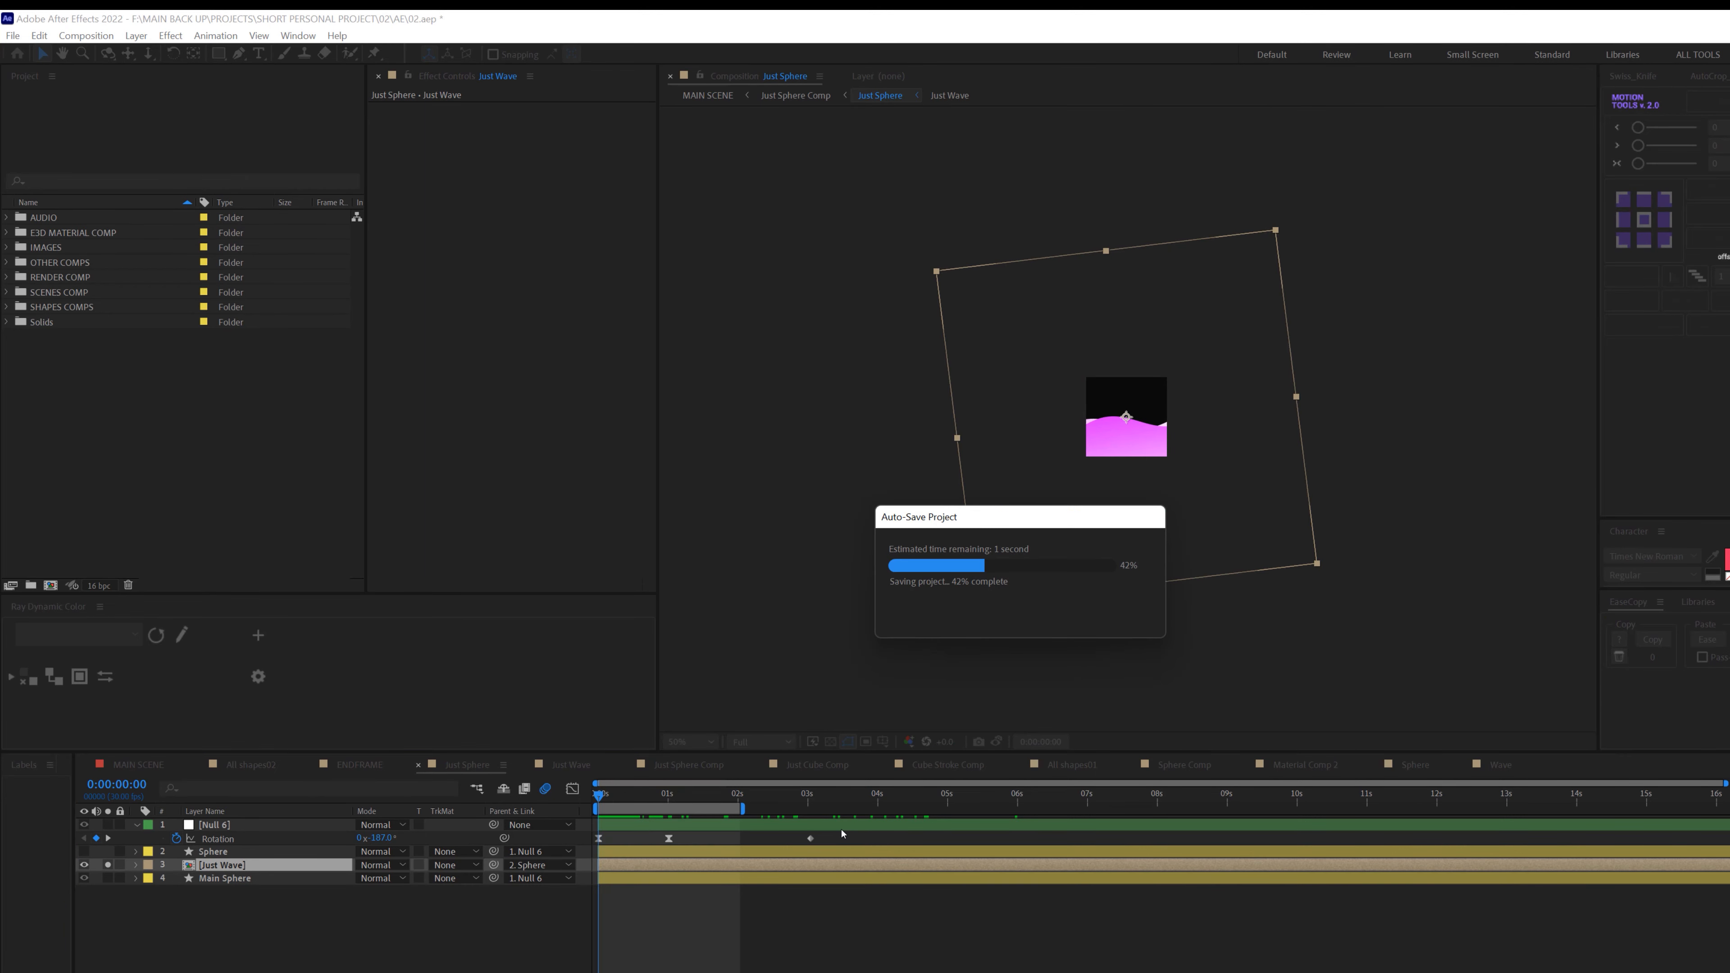
Shift the Null 6 layer to start at about 5 seconds and scale the Just Wave layer to 28% to view its whole wave.
{"action": "left_click_drag", "start_coordinate": [706, 829], "coordinate": [1056, 839]}
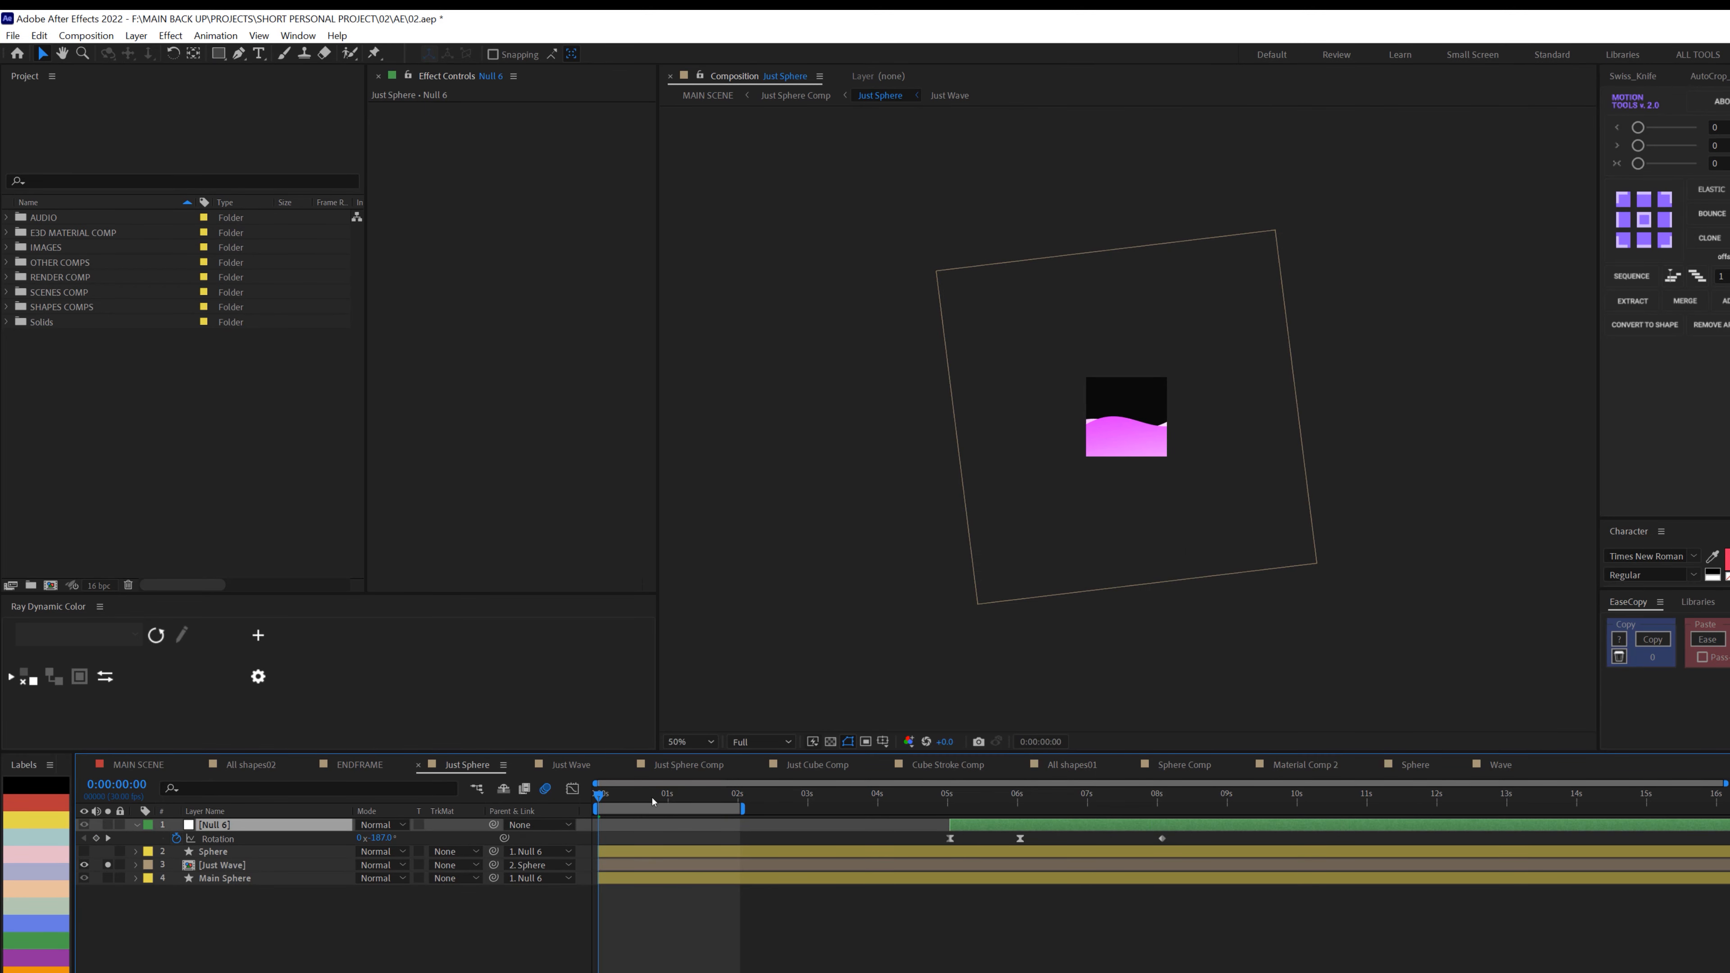
{"action": "left_click_drag", "start_coordinate": [615, 793], "coordinate": [659, 802]}
{"action": "left_click", "coordinate": [227, 867]}
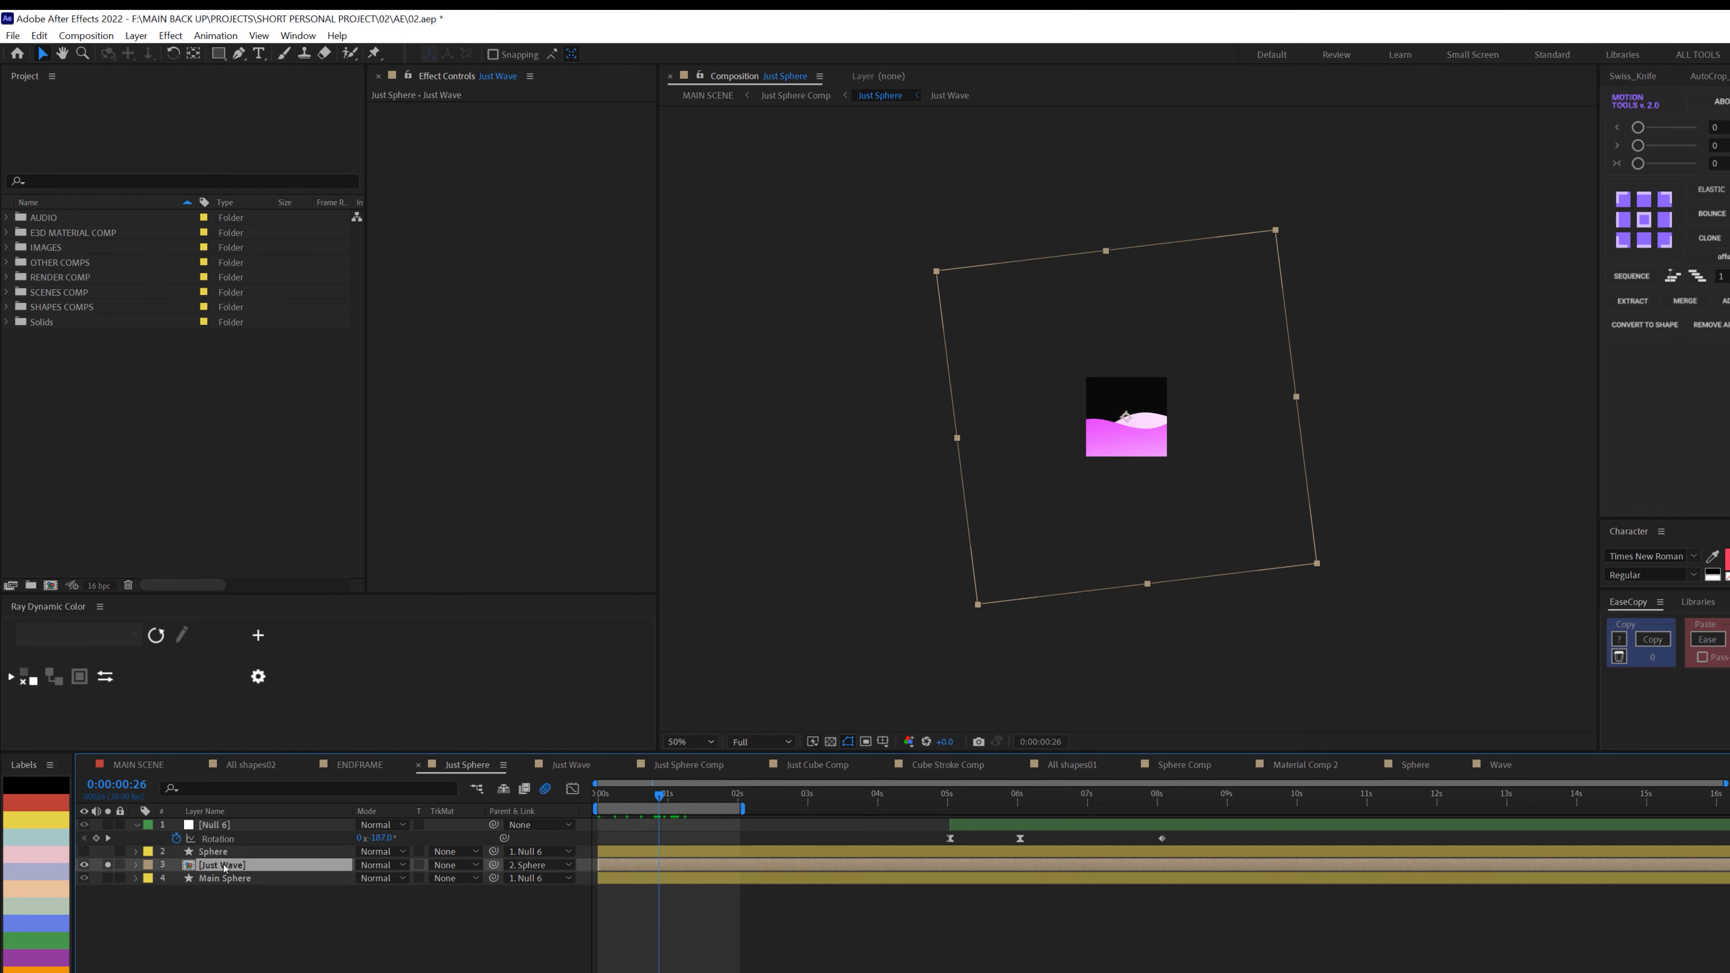
{"action": "key", "text": "s"}
{"action": "left_click_drag", "start_coordinate": [402, 882], "coordinate": [353, 881]}
{"action": "key", "text": "period"}
{"action": "key", "text": "period"}
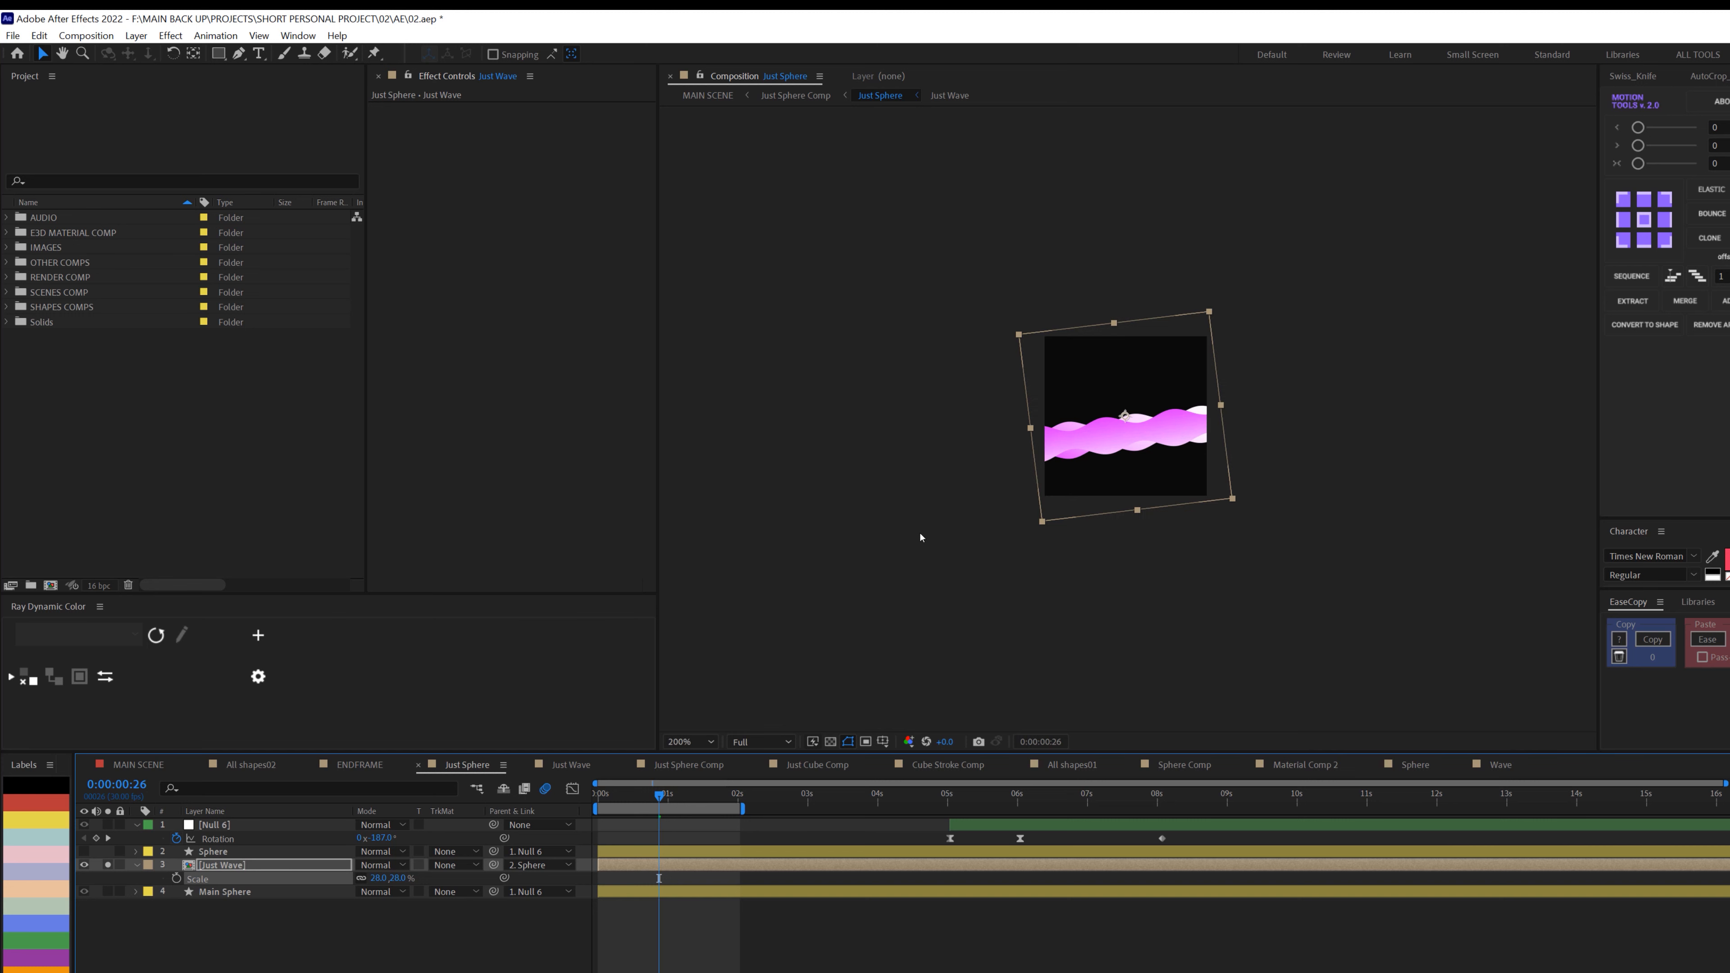
{"action": "mouse_move", "coordinate": [659, 794]}
{"action": "left_mouse_down"}
{"action": "mouse_move", "coordinate": [701, 796]}
{"action": "mouse_move", "coordinate": [676, 803]}
{"action": "left_mouse_up"}
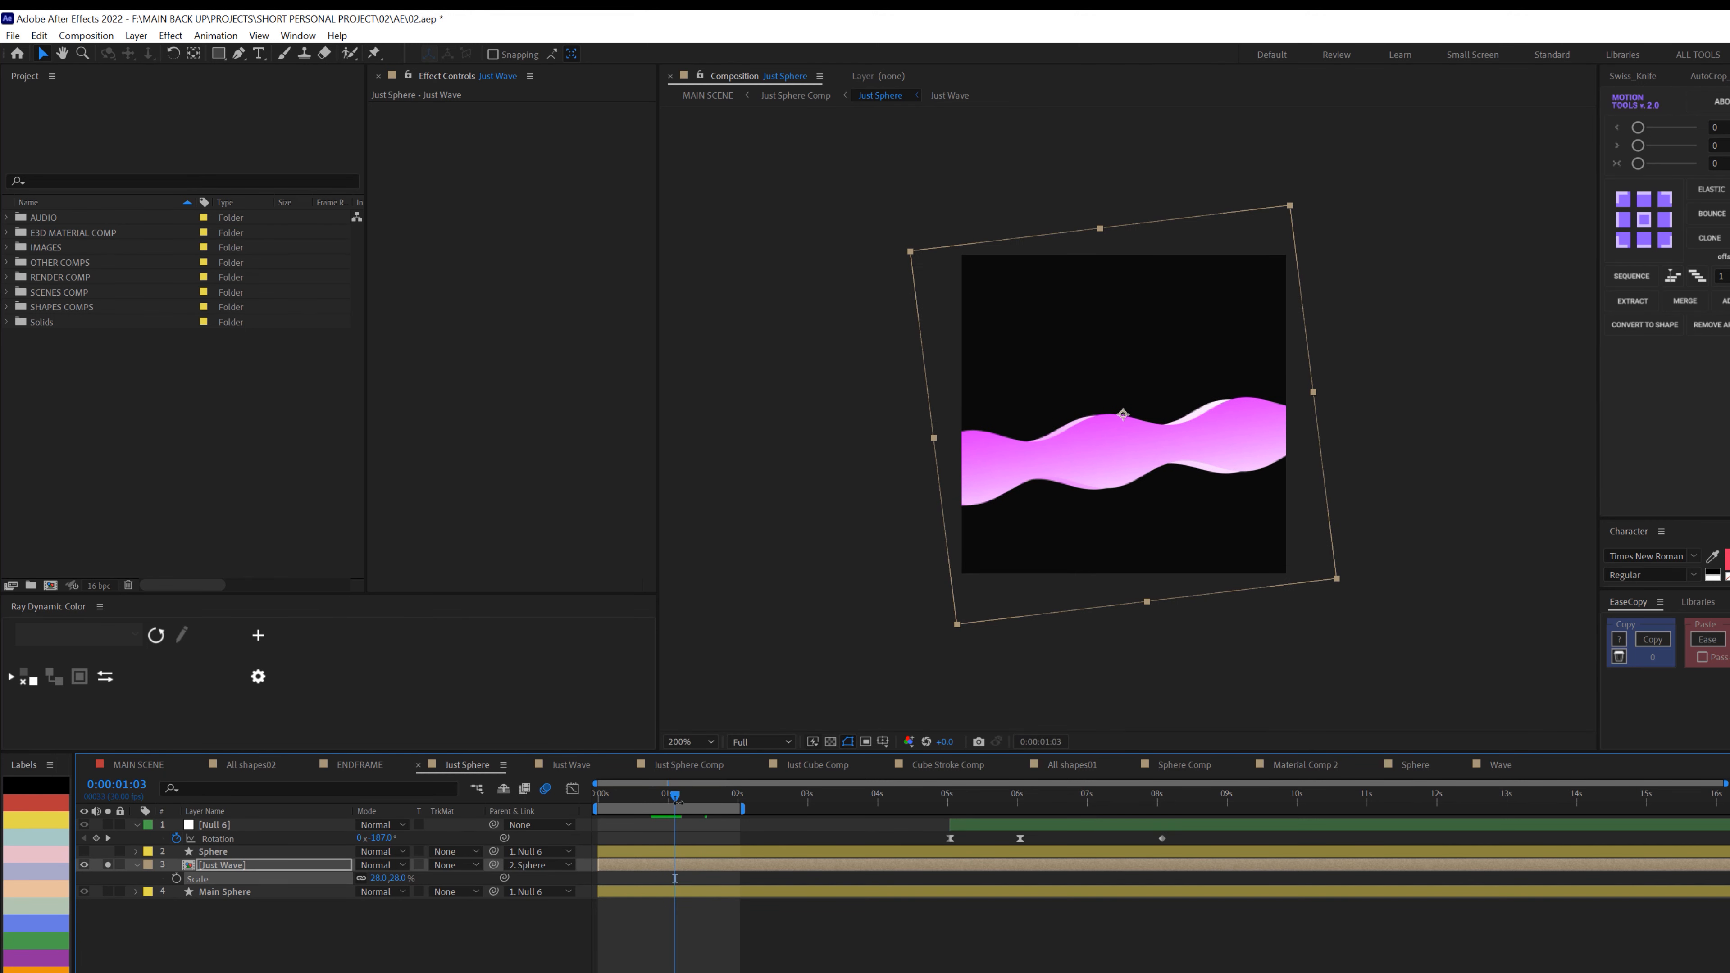
Undo the Just Wave scaling and the Null 6 time shift, and return to 0:00:00:00.
{"action": "key", "text": "ctrl+z"}
{"action": "key", "text": "ctrl+z"}
{"action": "key", "text": "Home"}
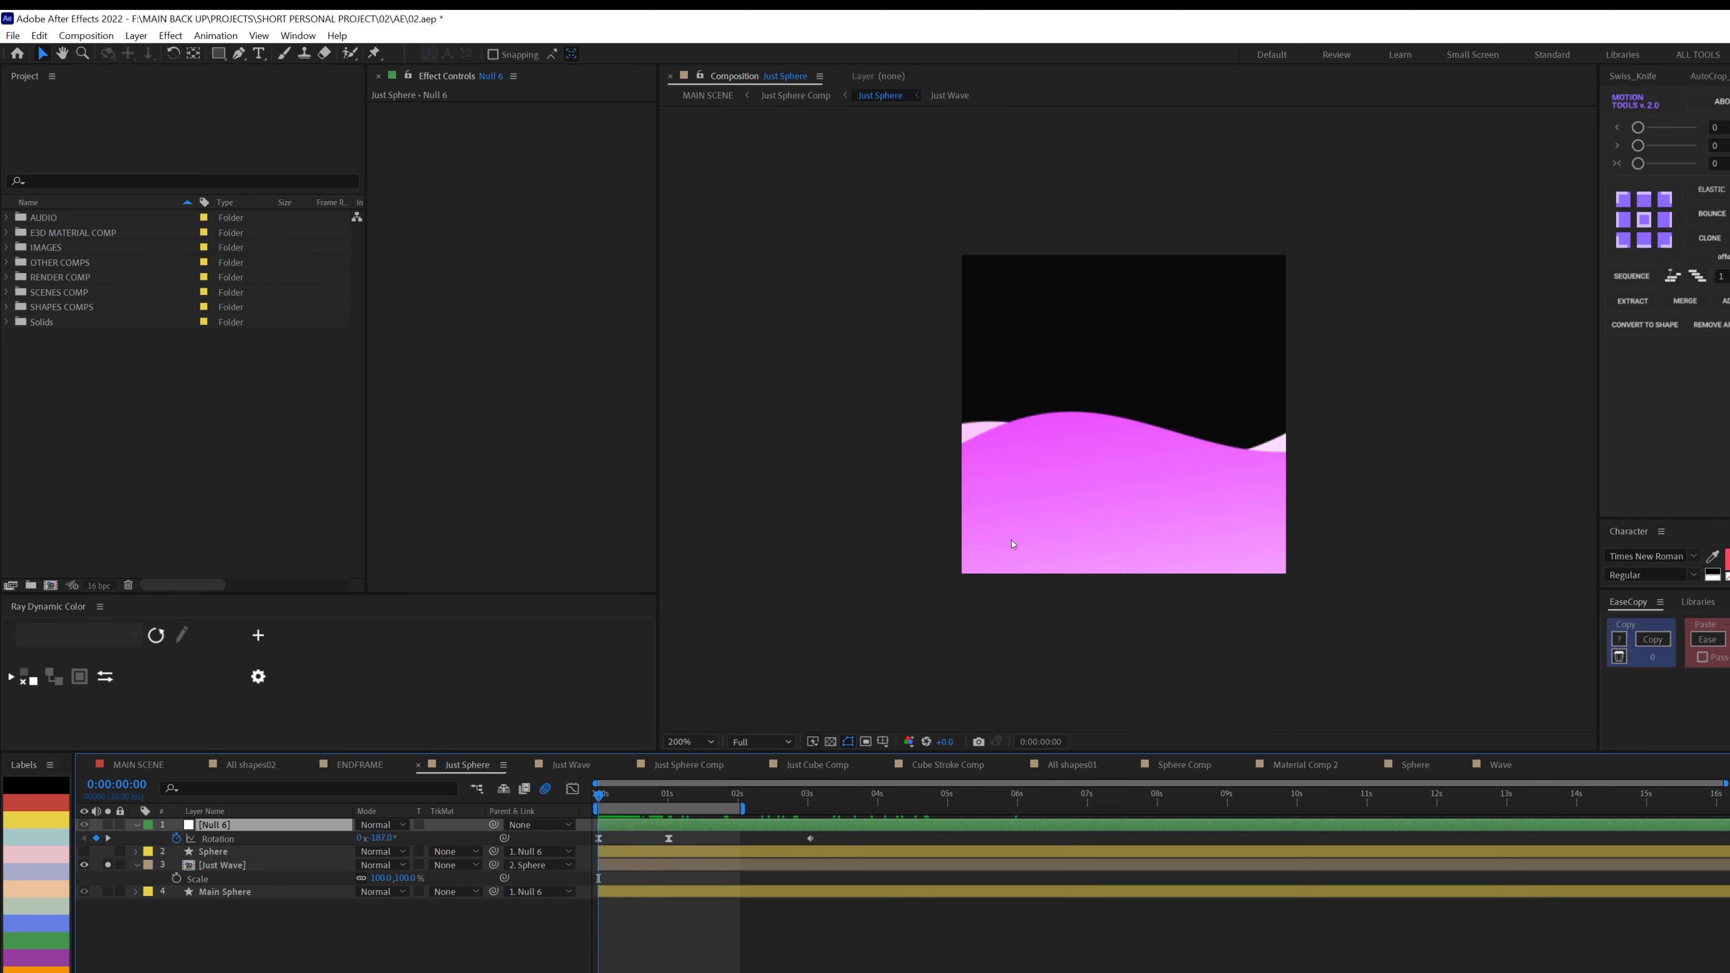
{"action": "key", "text": "comma"}
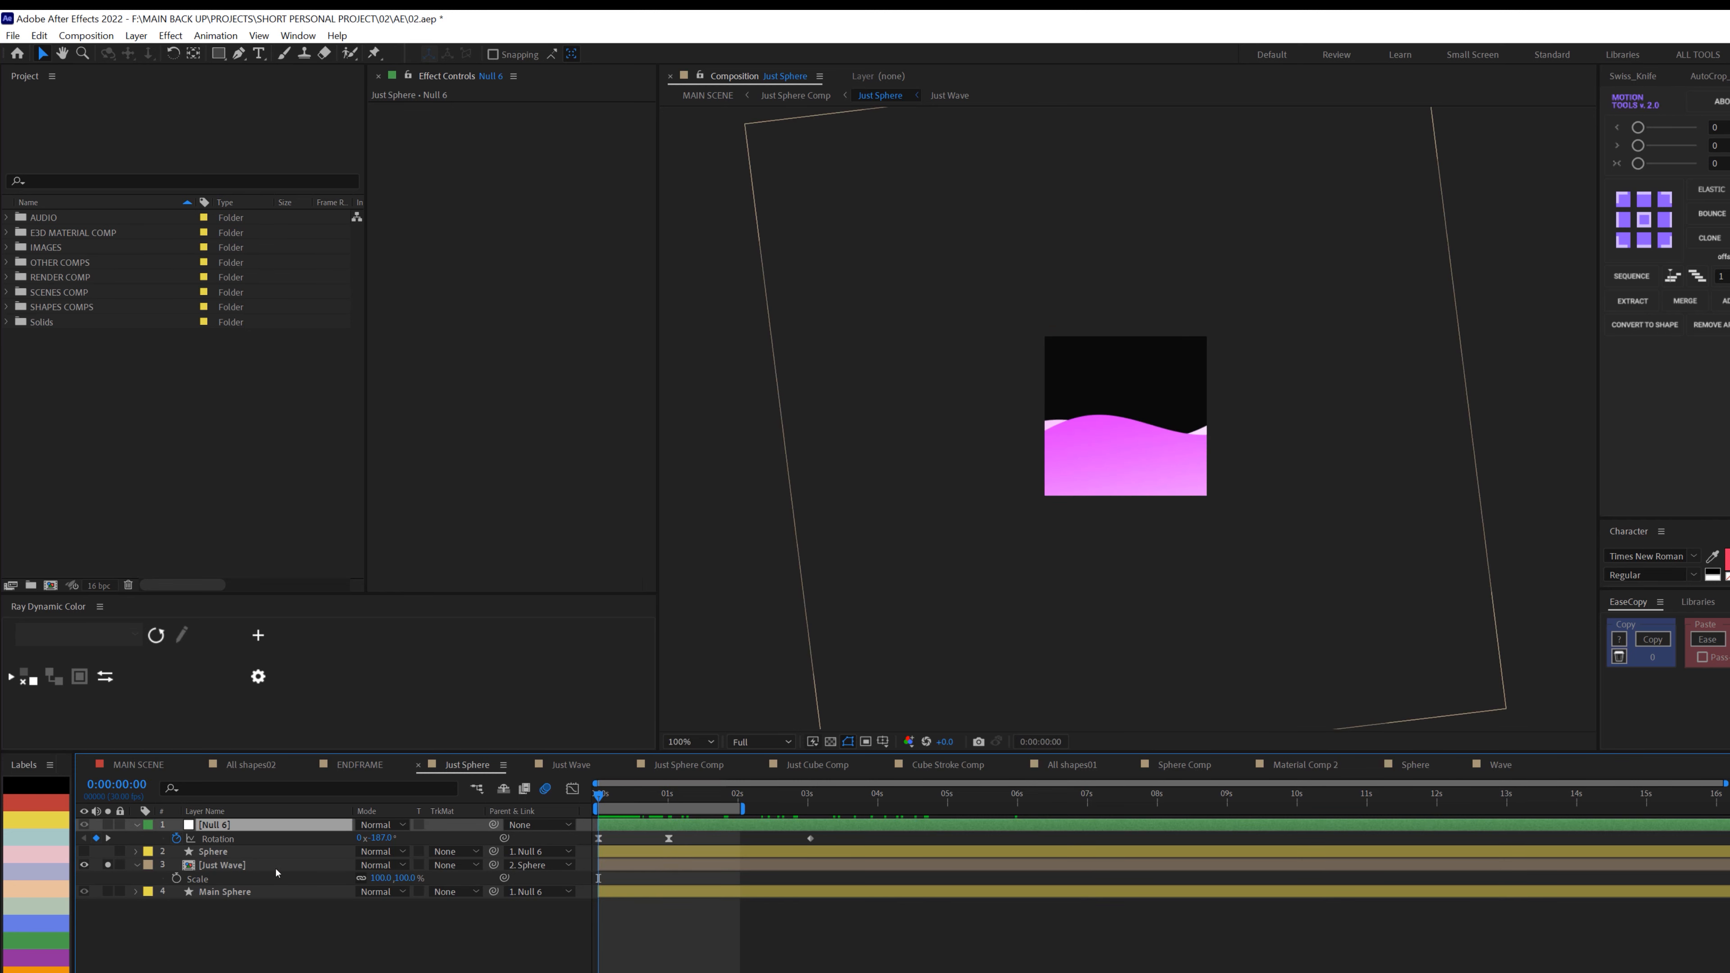
Set the Just Wave layer's track matte to an alpha matte from the Sphere layer, and select Sphere.
{"action": "left_click", "coordinate": [453, 864]}
{"action": "left_click", "coordinate": [453, 879]}
{"action": "left_click", "coordinate": [225, 851]}
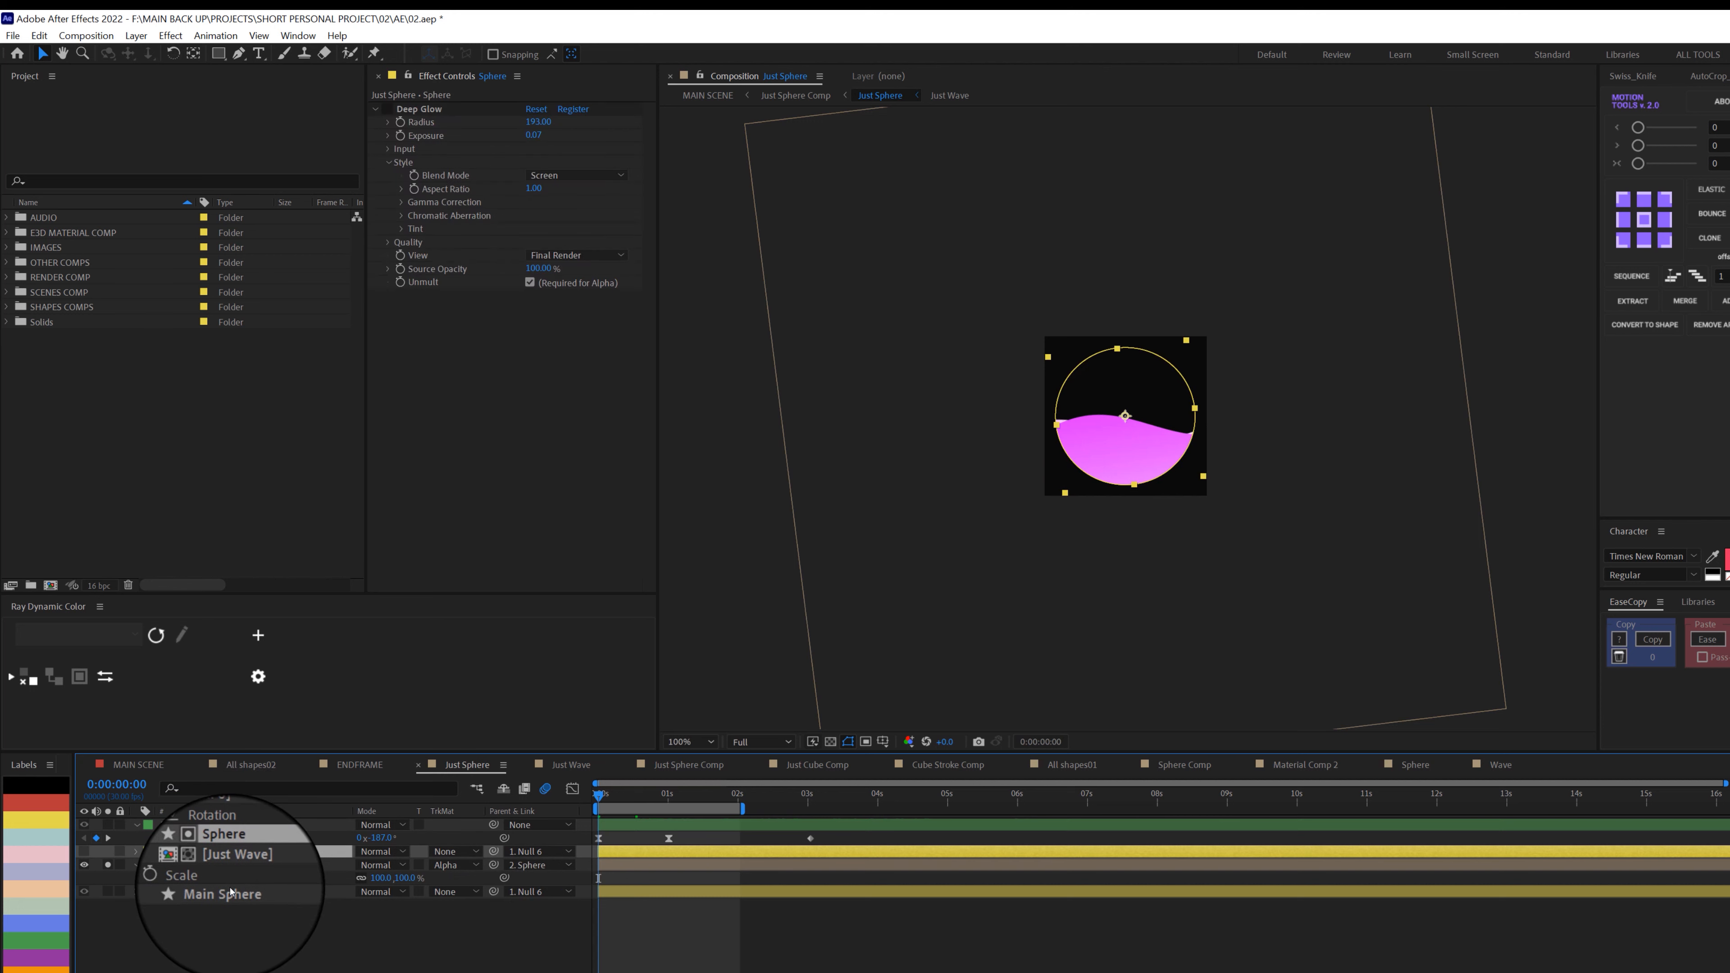
{"action": "left_click", "coordinate": [218, 891]}
{"action": "left_click", "coordinate": [224, 851]}
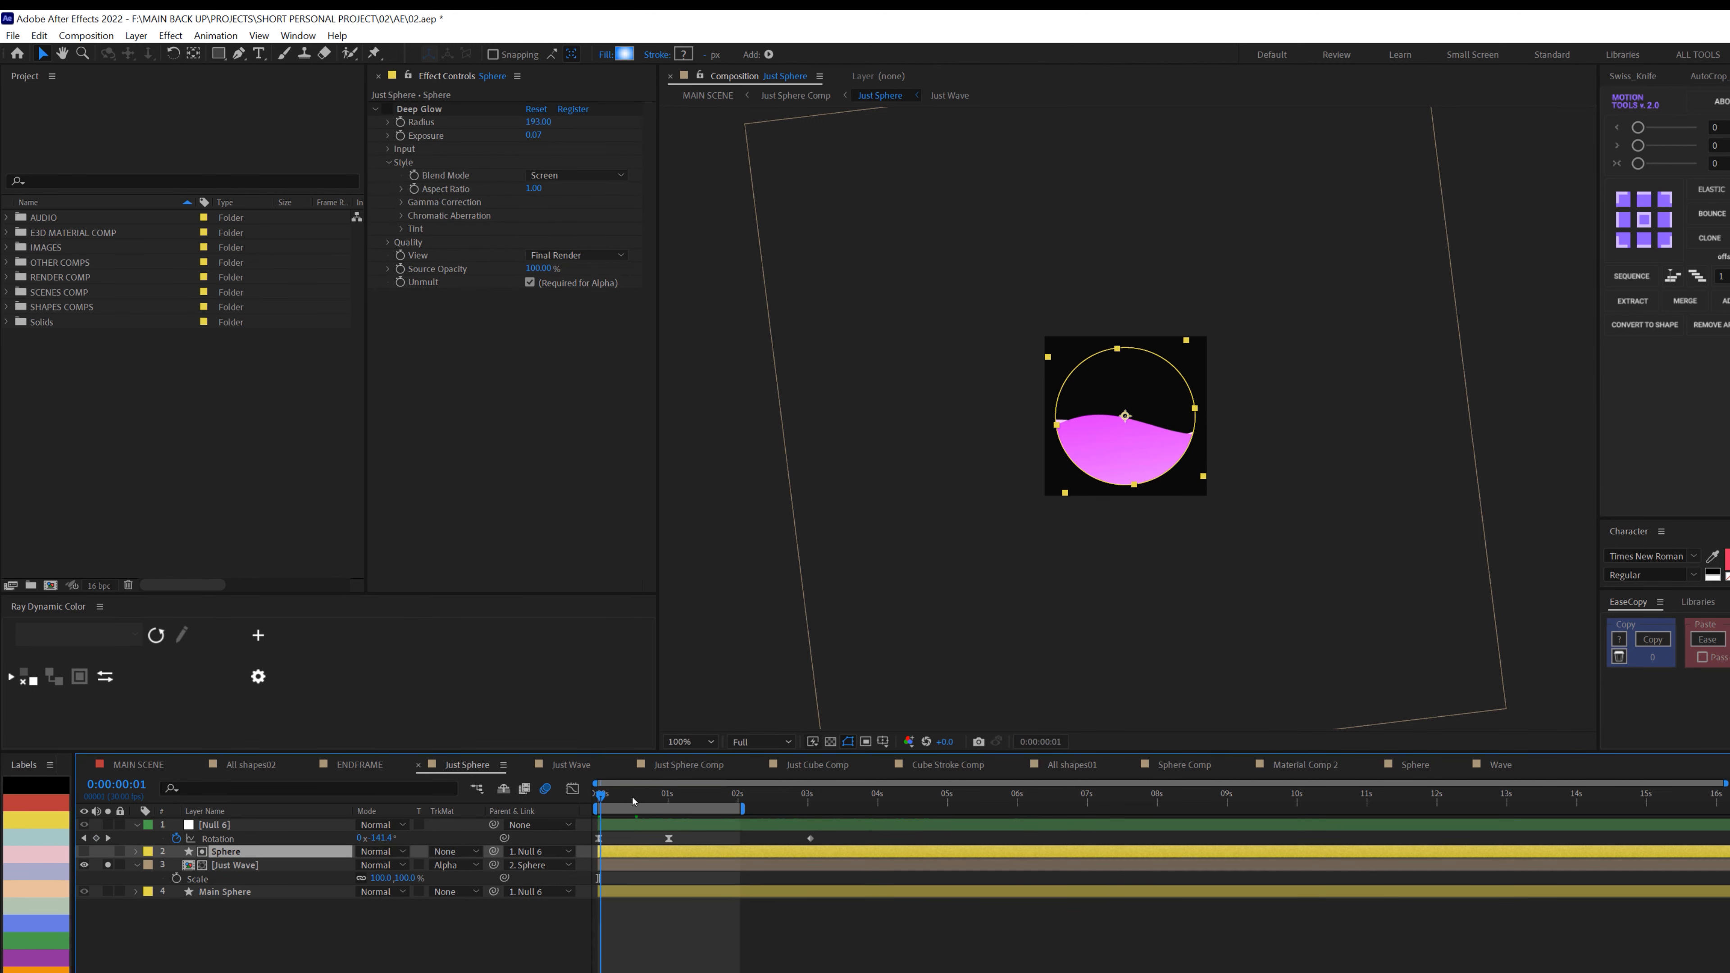
Preview the matted wave and solo the Main Sphere layer together with Just Wave.
{"action": "key", "text": "space"}
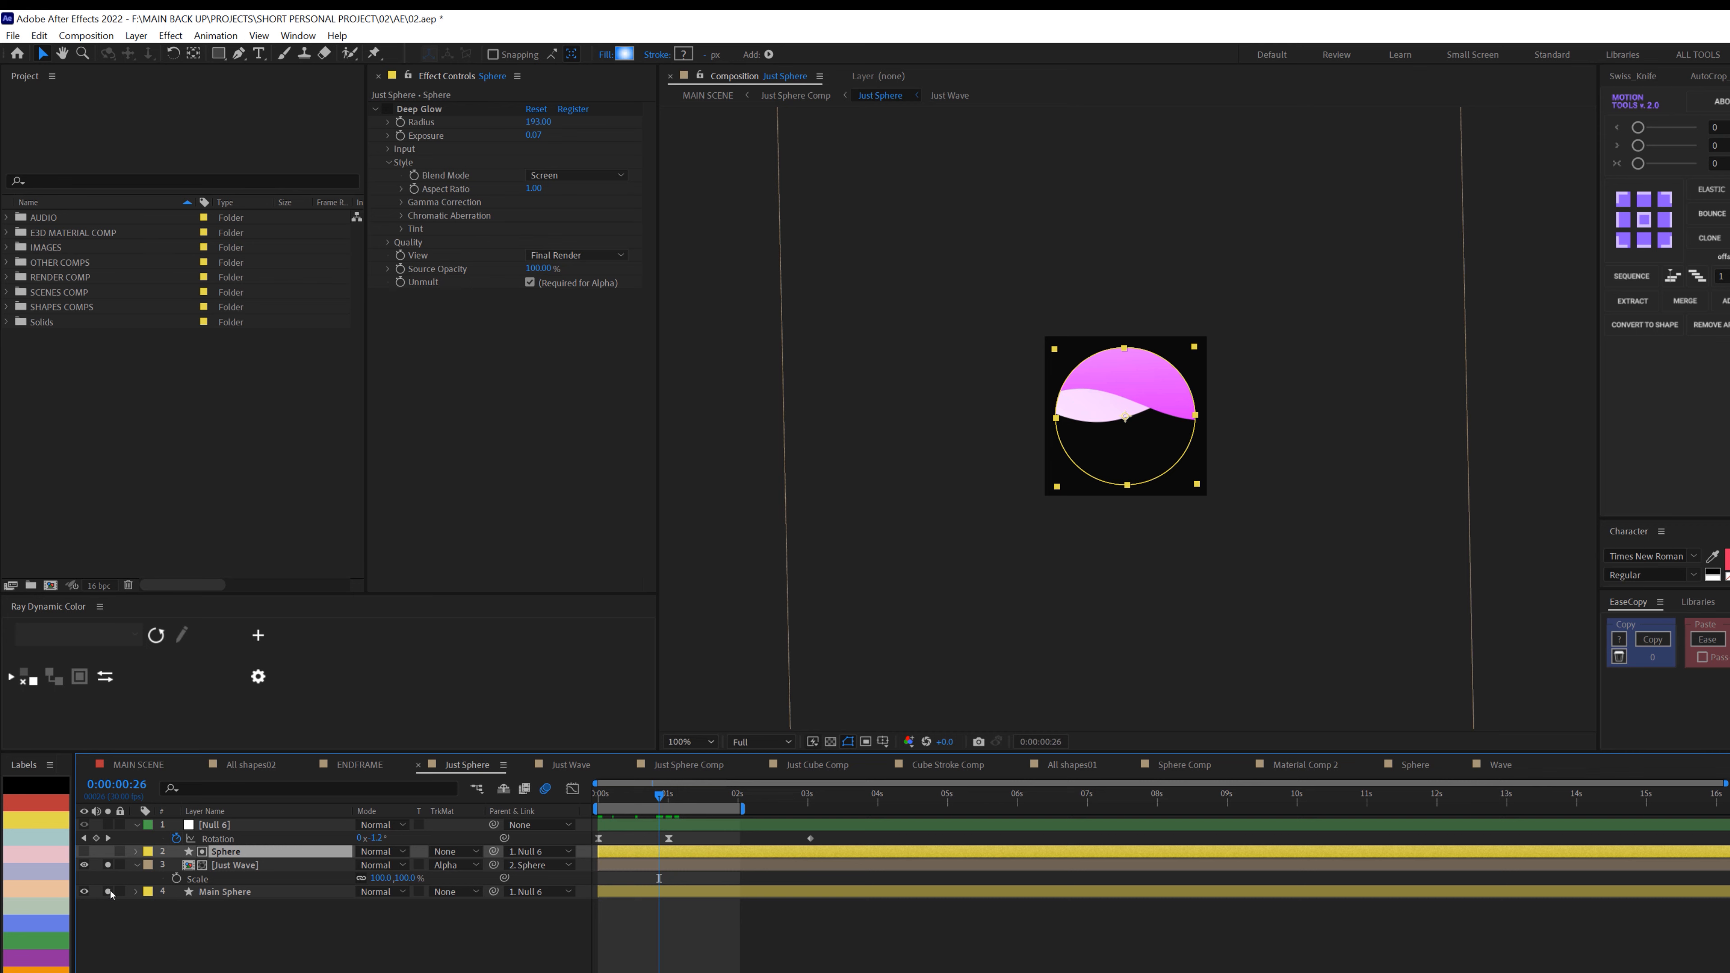
{"action": "left_click", "coordinate": [108, 891]}
{"action": "left_click", "coordinate": [225, 892]}
Select the Null 6 layer and scrub through to 0:00:01:10 to check how its rotation turns the complete sphere.
{"action": "left_click_drag", "start_coordinate": [669, 798], "coordinate": [633, 796]}
{"action": "left_click", "coordinate": [600, 840]}
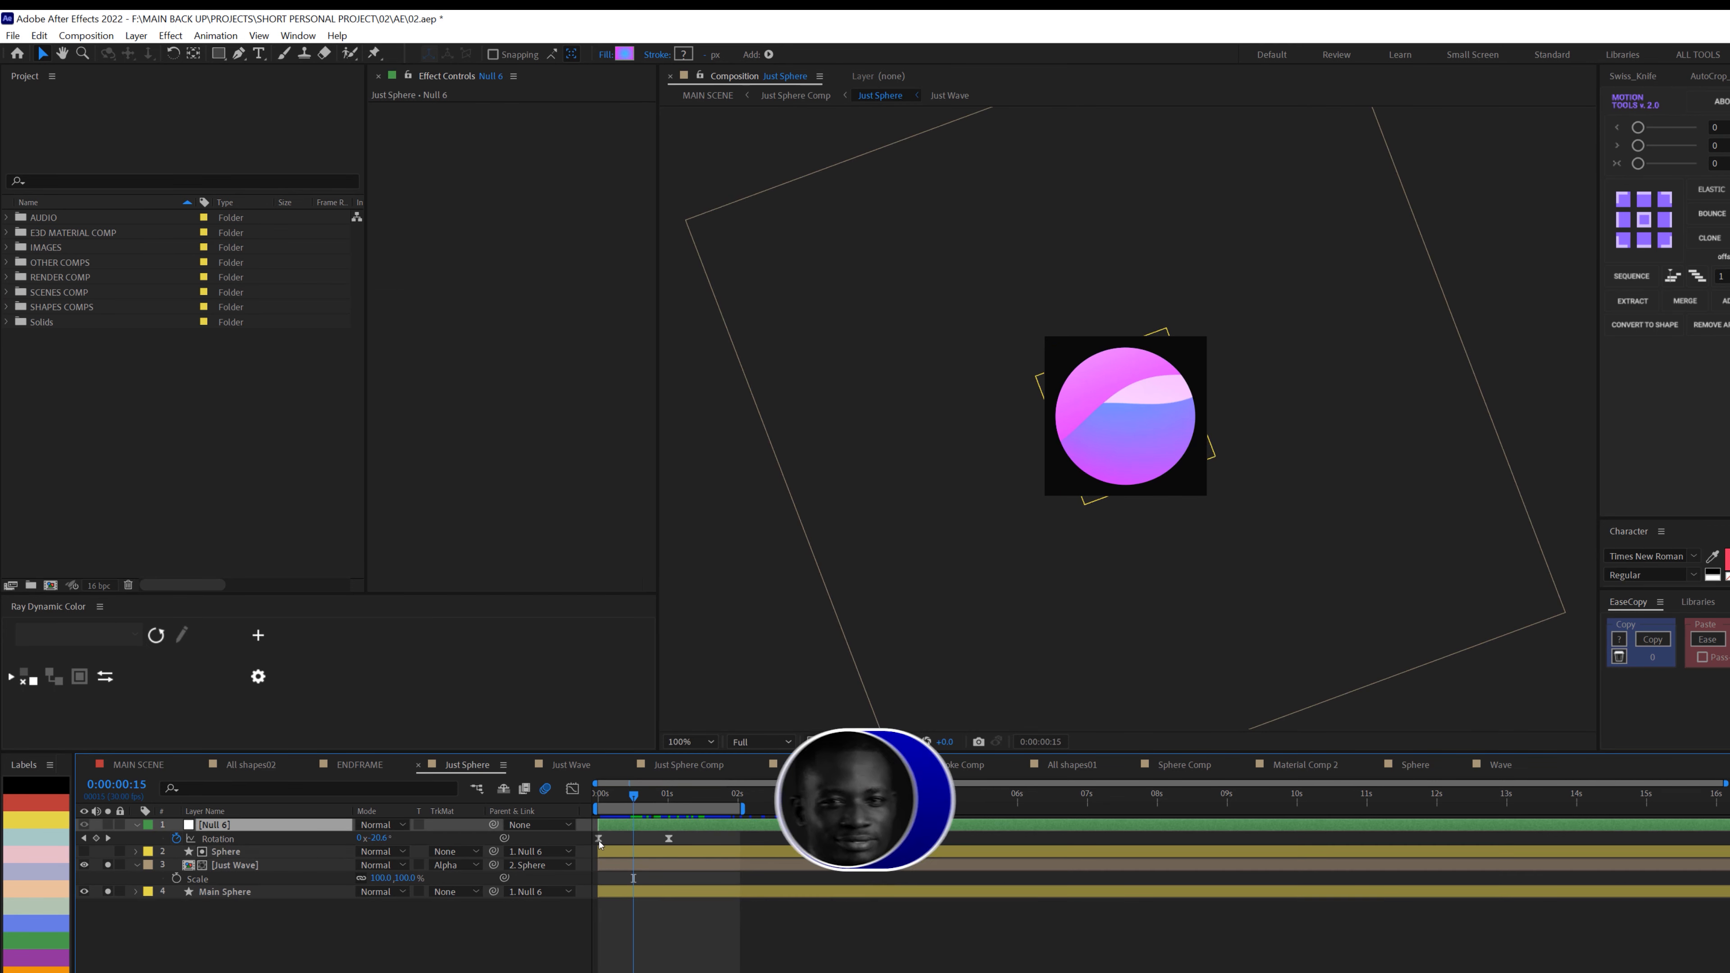
{"action": "mouse_move", "coordinate": [634, 796]}
{"action": "left_mouse_down"}
{"action": "mouse_move", "coordinate": [600, 796]}
{"action": "mouse_move", "coordinate": [619, 796]}
{"action": "left_mouse_up"}
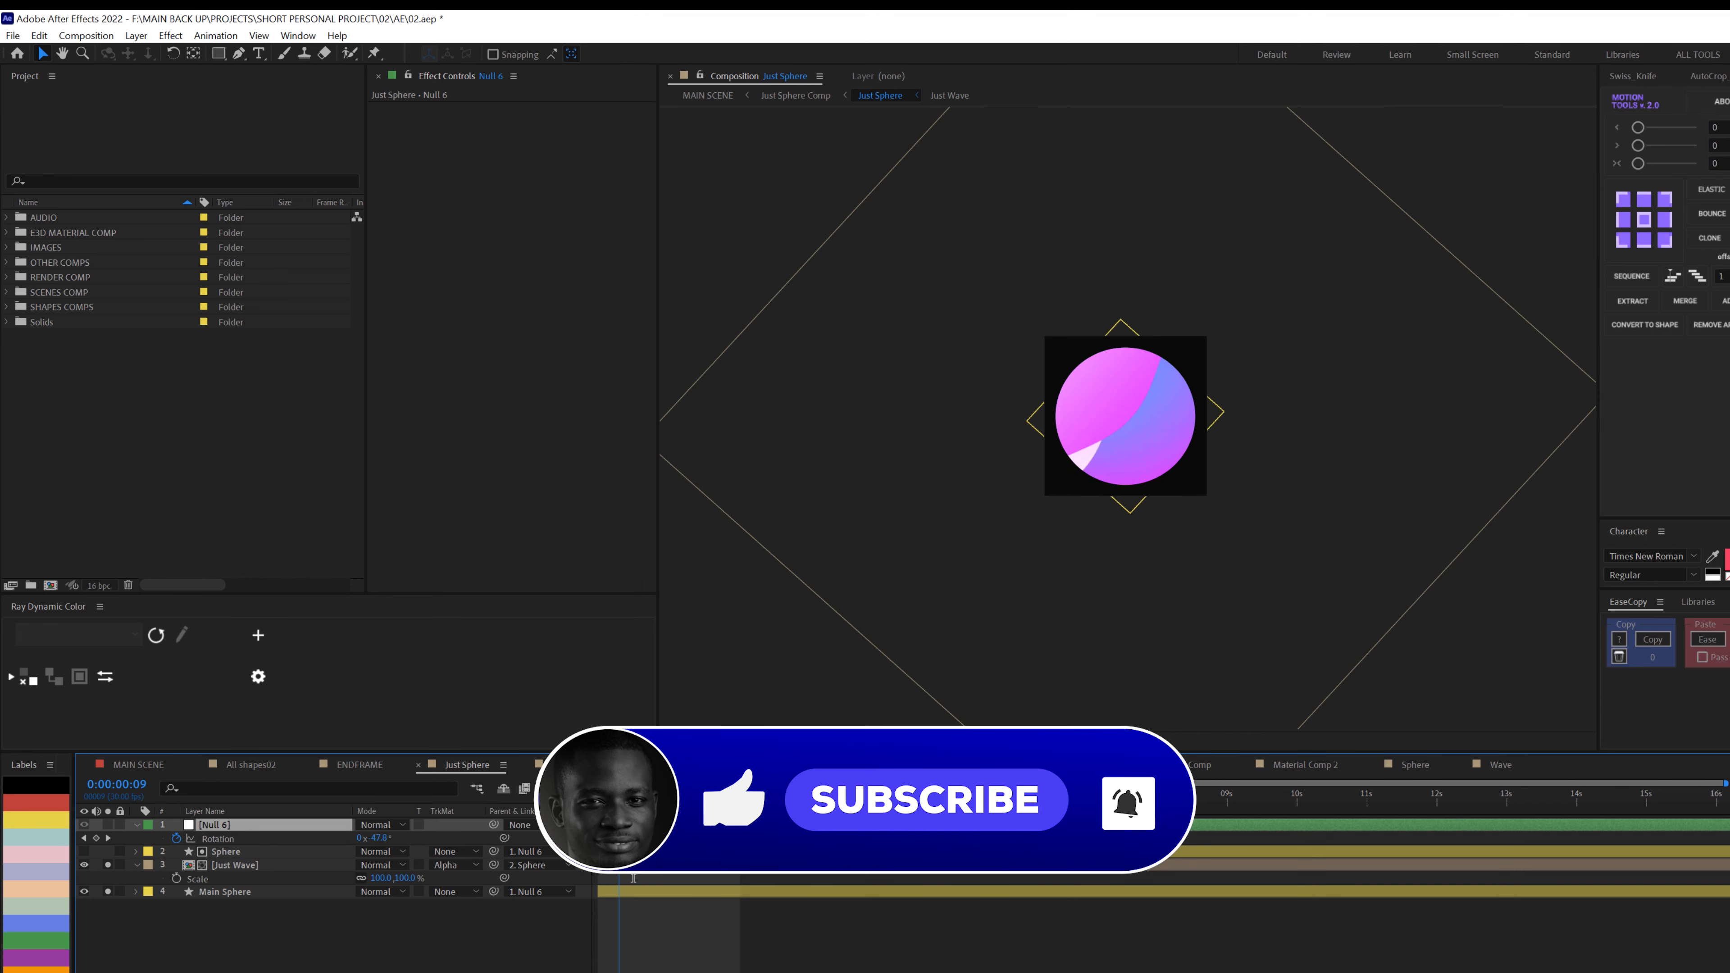
{"action": "left_click_drag", "start_coordinate": [634, 878], "coordinate": [692, 879]}
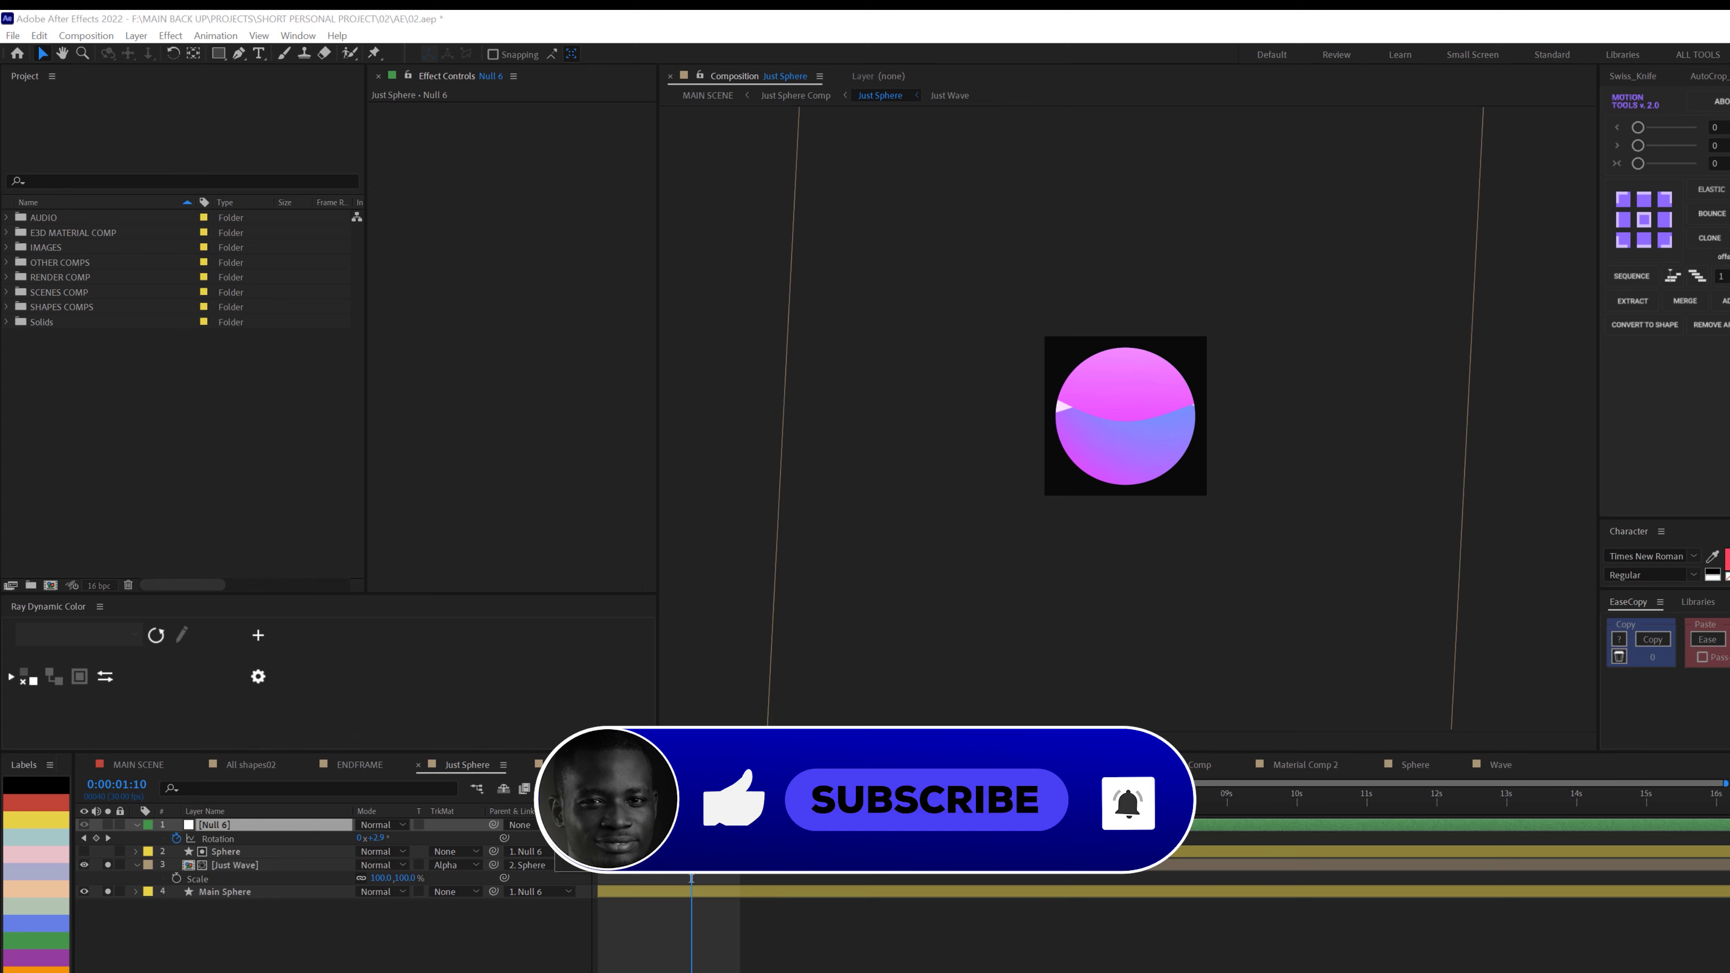
Switch to the Just Sphere Comp composition and scrub to 0:00:00:05 to view the finished sphere in it.
{"action": "left_click", "coordinate": [689, 765]}
{"action": "mouse_move", "coordinate": [683, 796]}
{"action": "left_mouse_down"}
{"action": "mouse_move", "coordinate": [897, 802]}
{"action": "mouse_move", "coordinate": [706, 802]}
{"action": "left_mouse_up"}
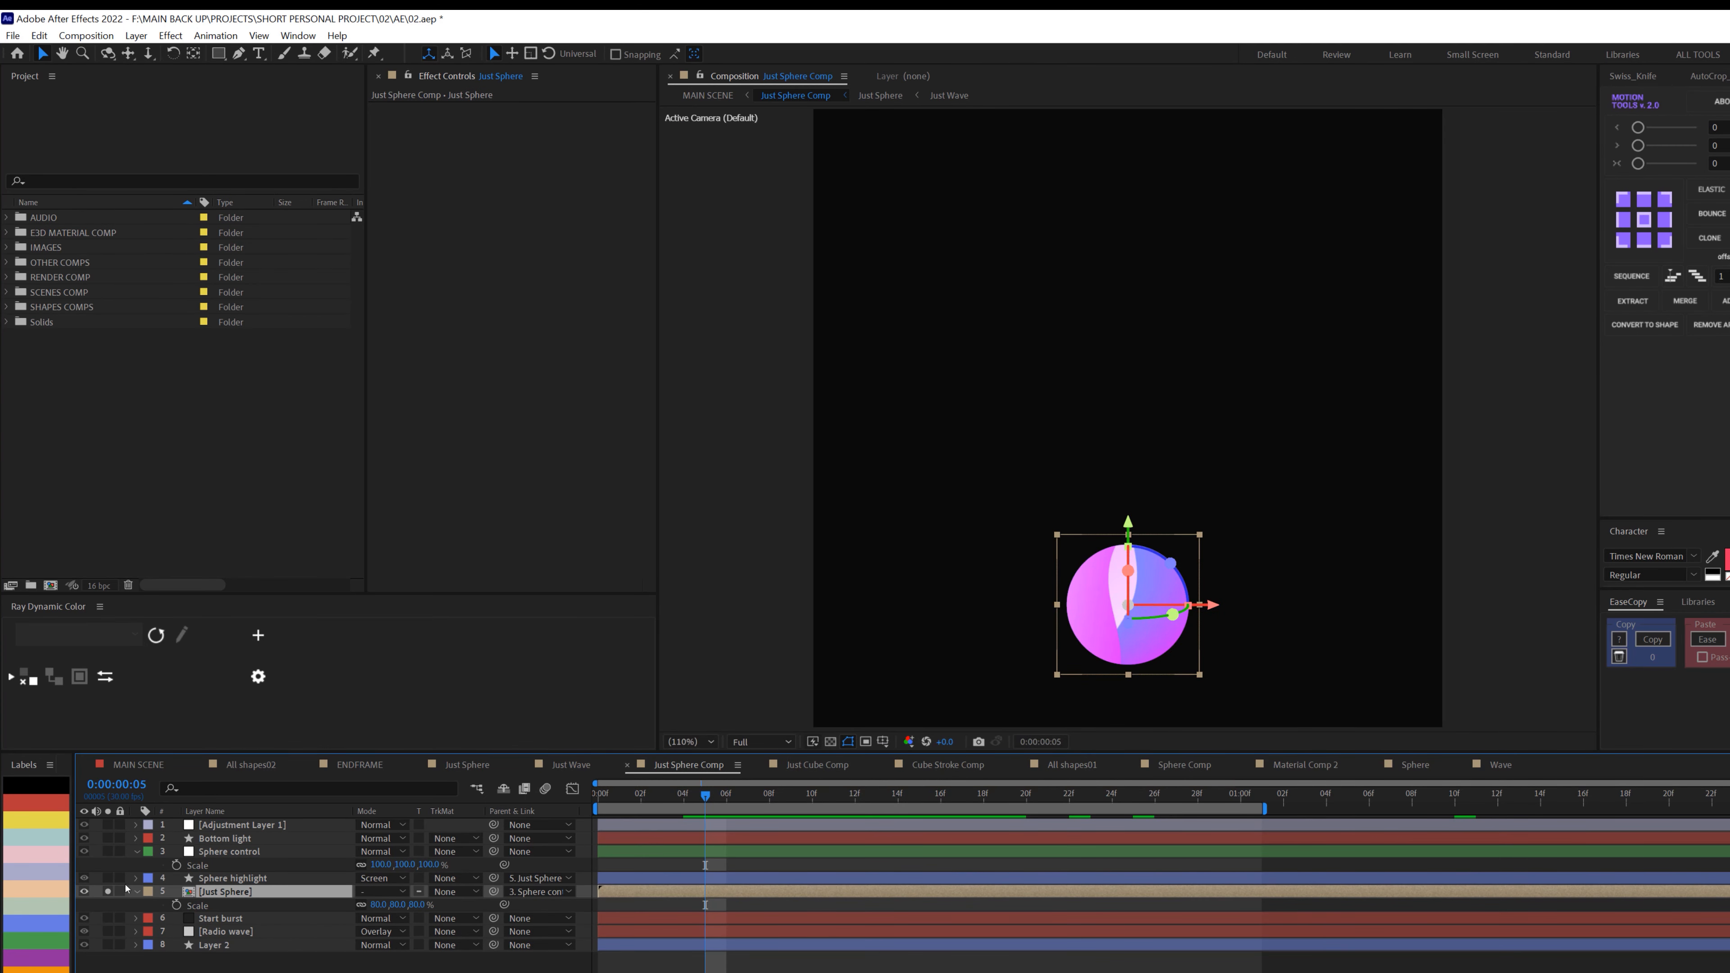
Solo the Sphere highlight layer over Just Sphere and toggle its solo to compare the sphere with and without the highlight.
{"action": "left_click", "coordinate": [242, 879]}
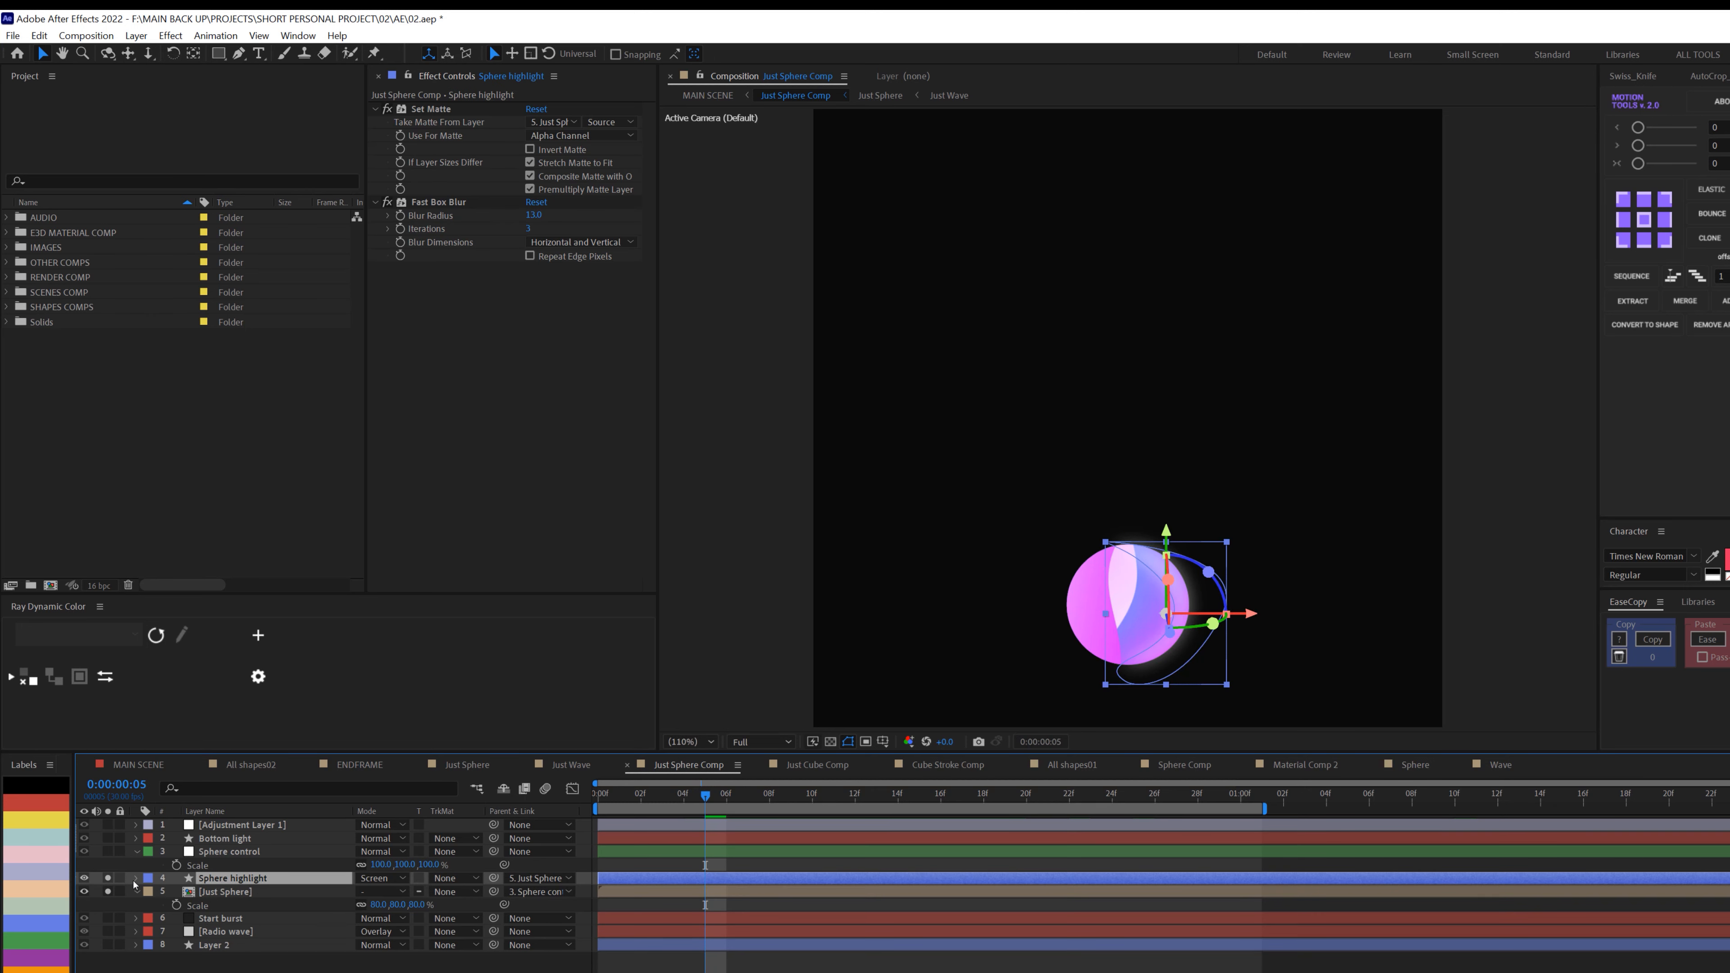
{"action": "scroll", "coordinate": [1216, 635], "scroll_direction": "up", "scroll_amount": 2}
{"action": "key", "text": "space"}
{"action": "left_click_drag", "start_coordinate": [1211, 616], "coordinate": [1160, 135]}
{"action": "left_click_drag", "start_coordinate": [1193, 399], "coordinate": [1189, 483]}
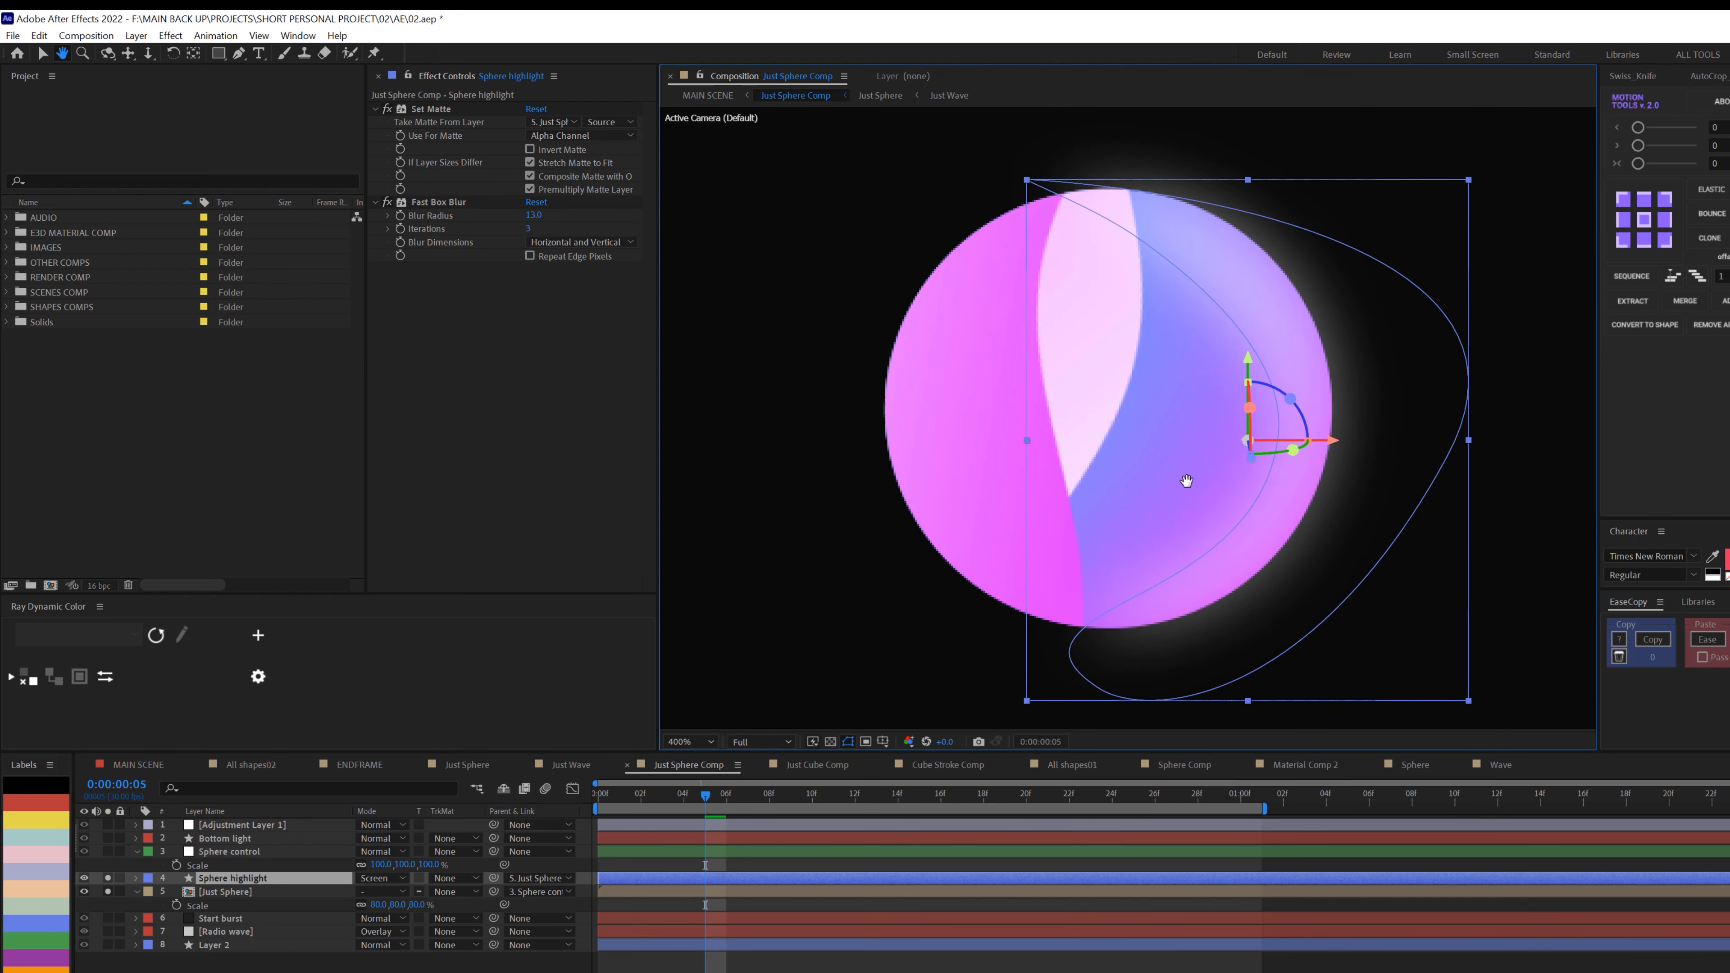
{"action": "left_click", "coordinate": [107, 879]}
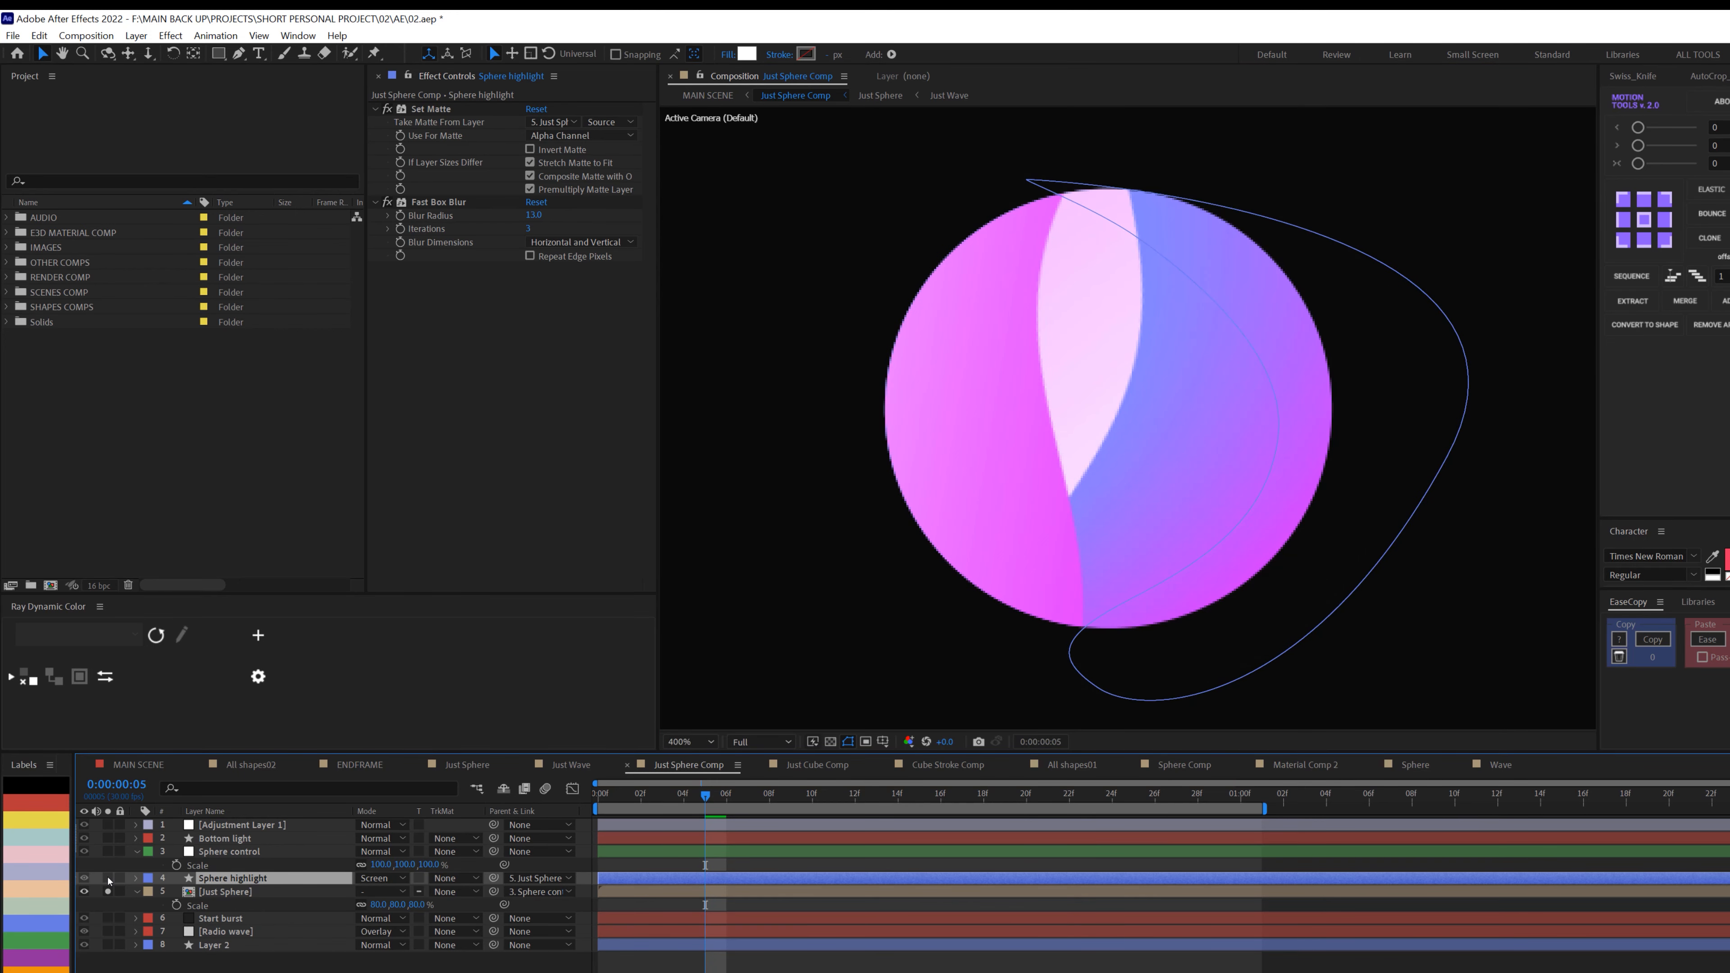
Take the Sphere highlight layer's Set Matte source from the Just Sphere layer.
{"action": "key", "text": "comma"}
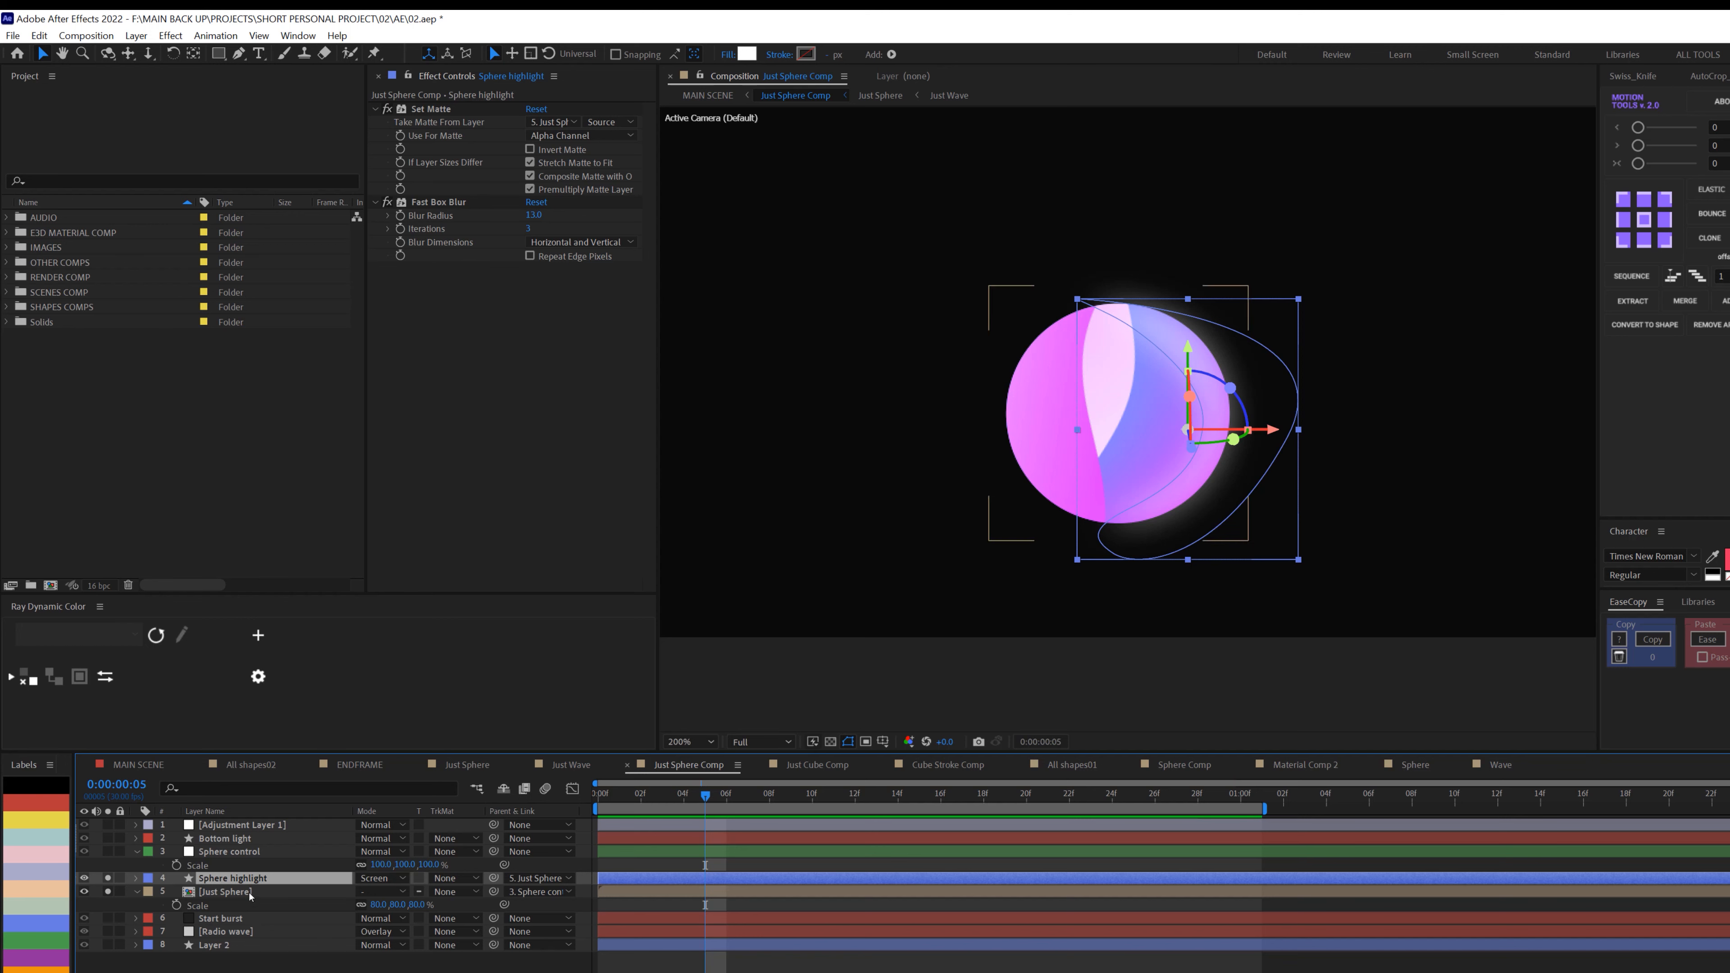
{"action": "left_click", "coordinate": [552, 121]}
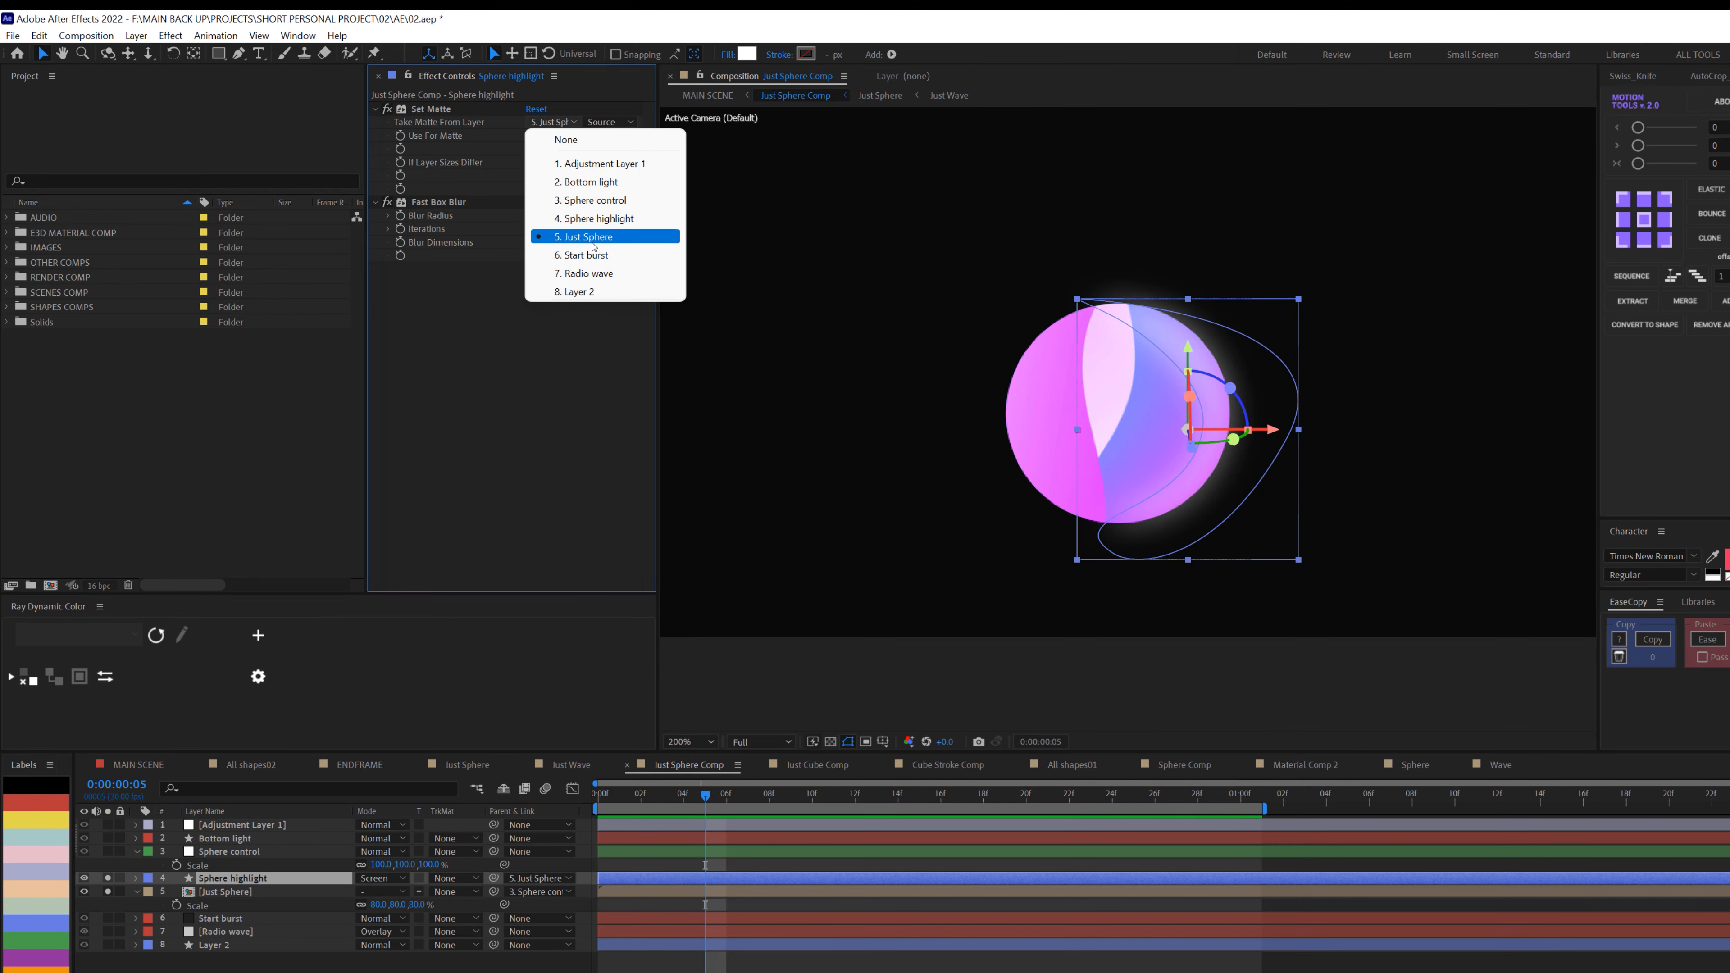
{"action": "left_click", "coordinate": [593, 240]}
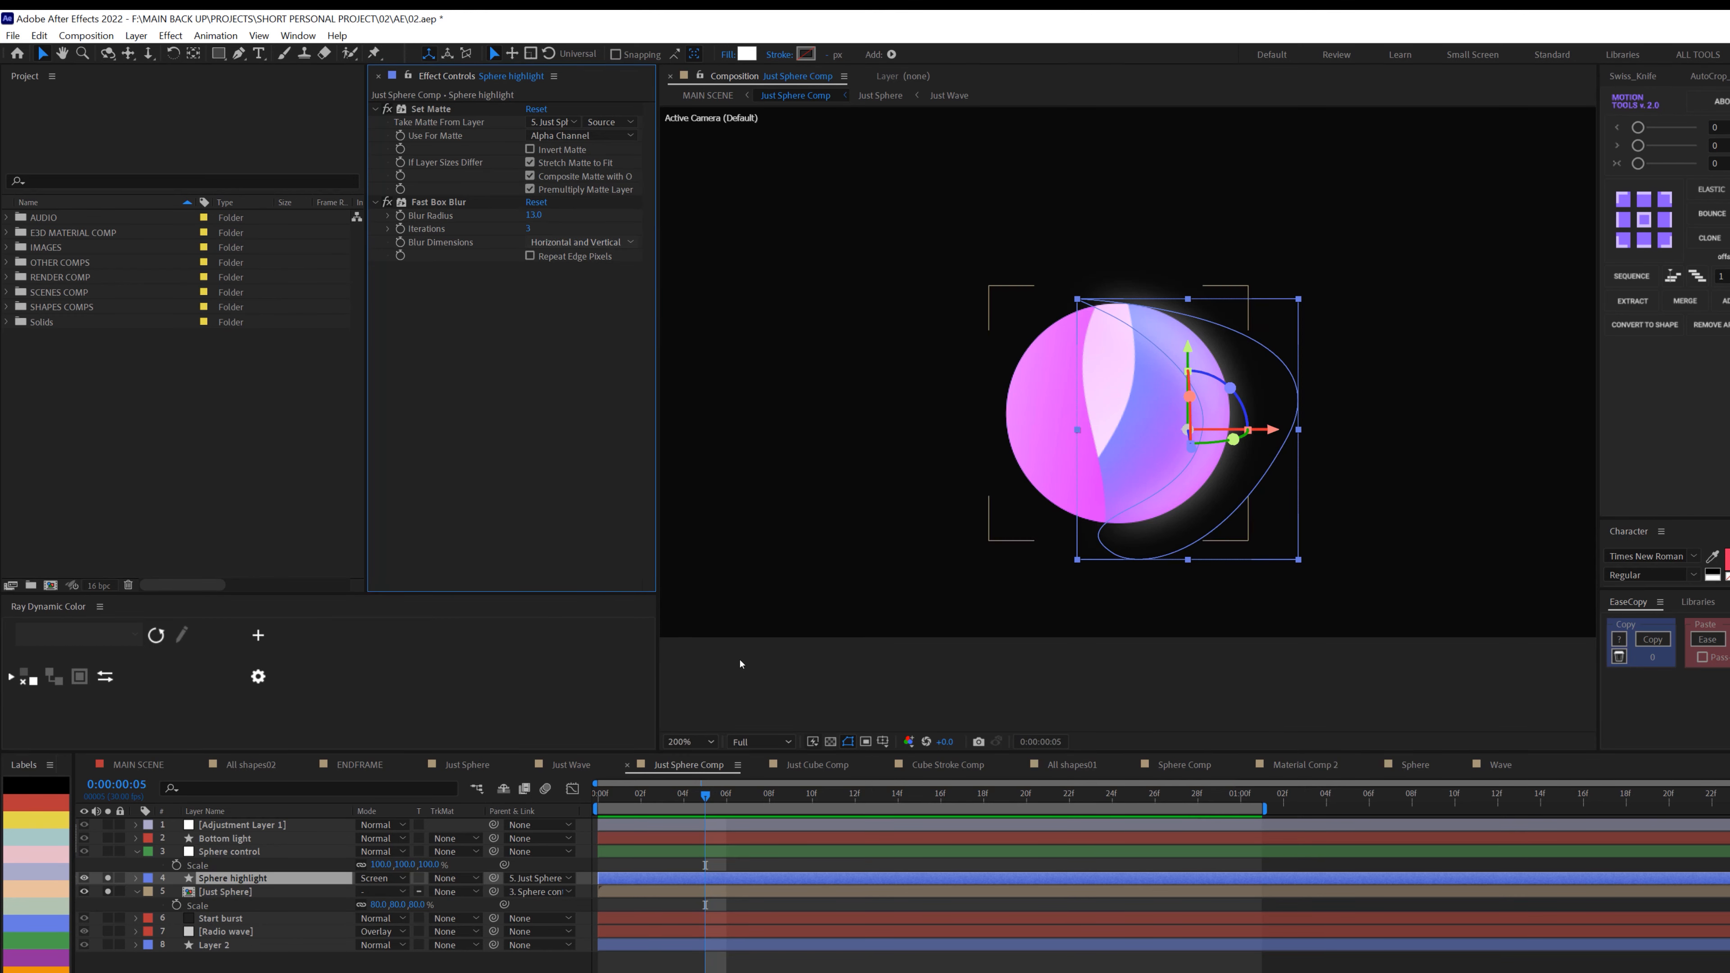
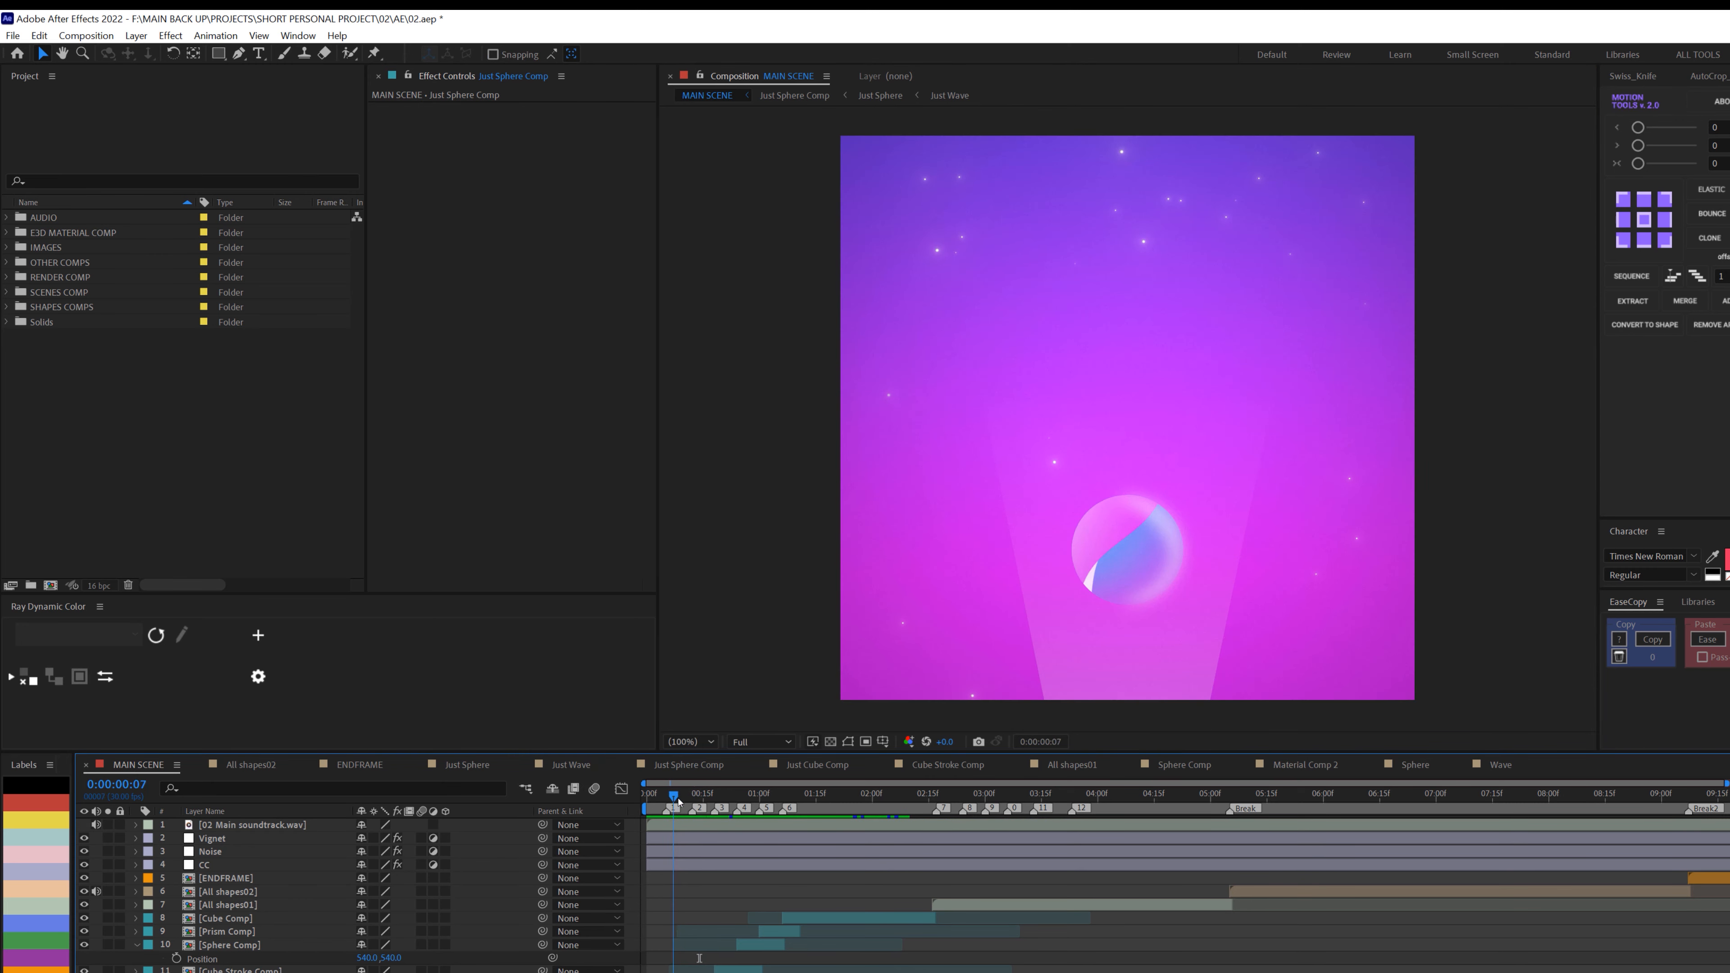
Scrub MAIN SCENE to 0:00:00:08, open Just Sphere Comp and inspect its Just Sphere layer one frame further on.
{"action": "mouse_move", "coordinate": [684, 713]}
{"action": "left_mouse_down"}
{"action": "mouse_move", "coordinate": [713, 710]}
{"action": "mouse_move", "coordinate": [677, 713]}
{"action": "left_mouse_up"}
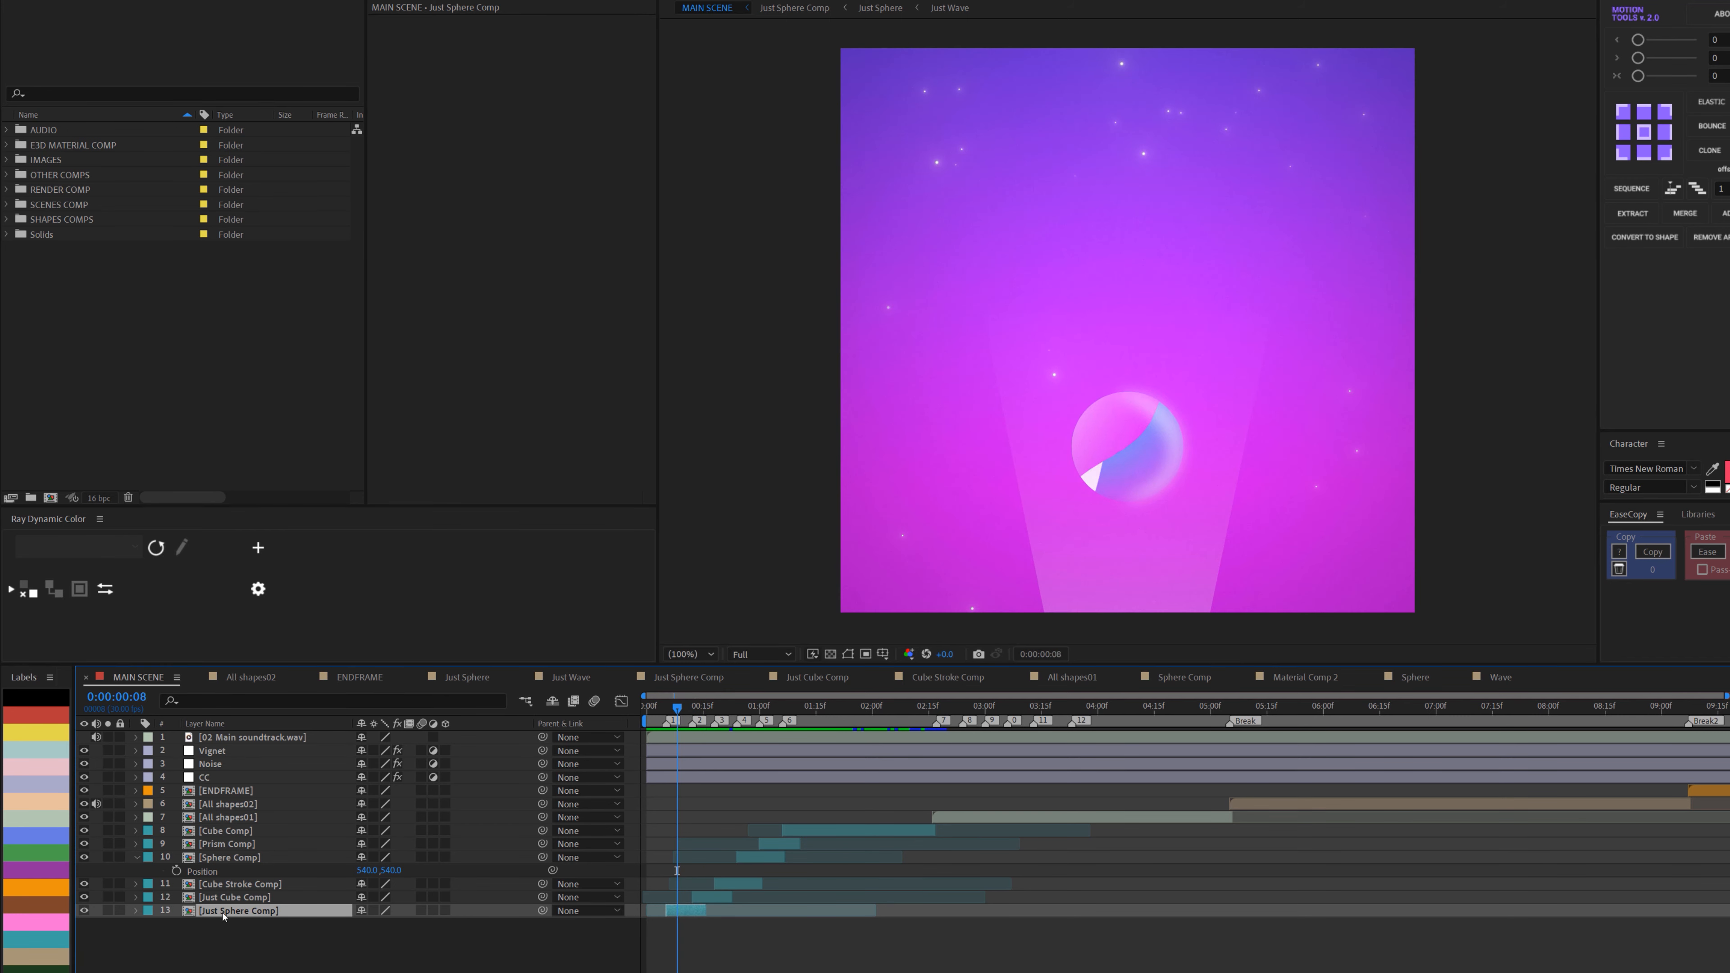
{"action": "double_click", "coordinate": [684, 910]}
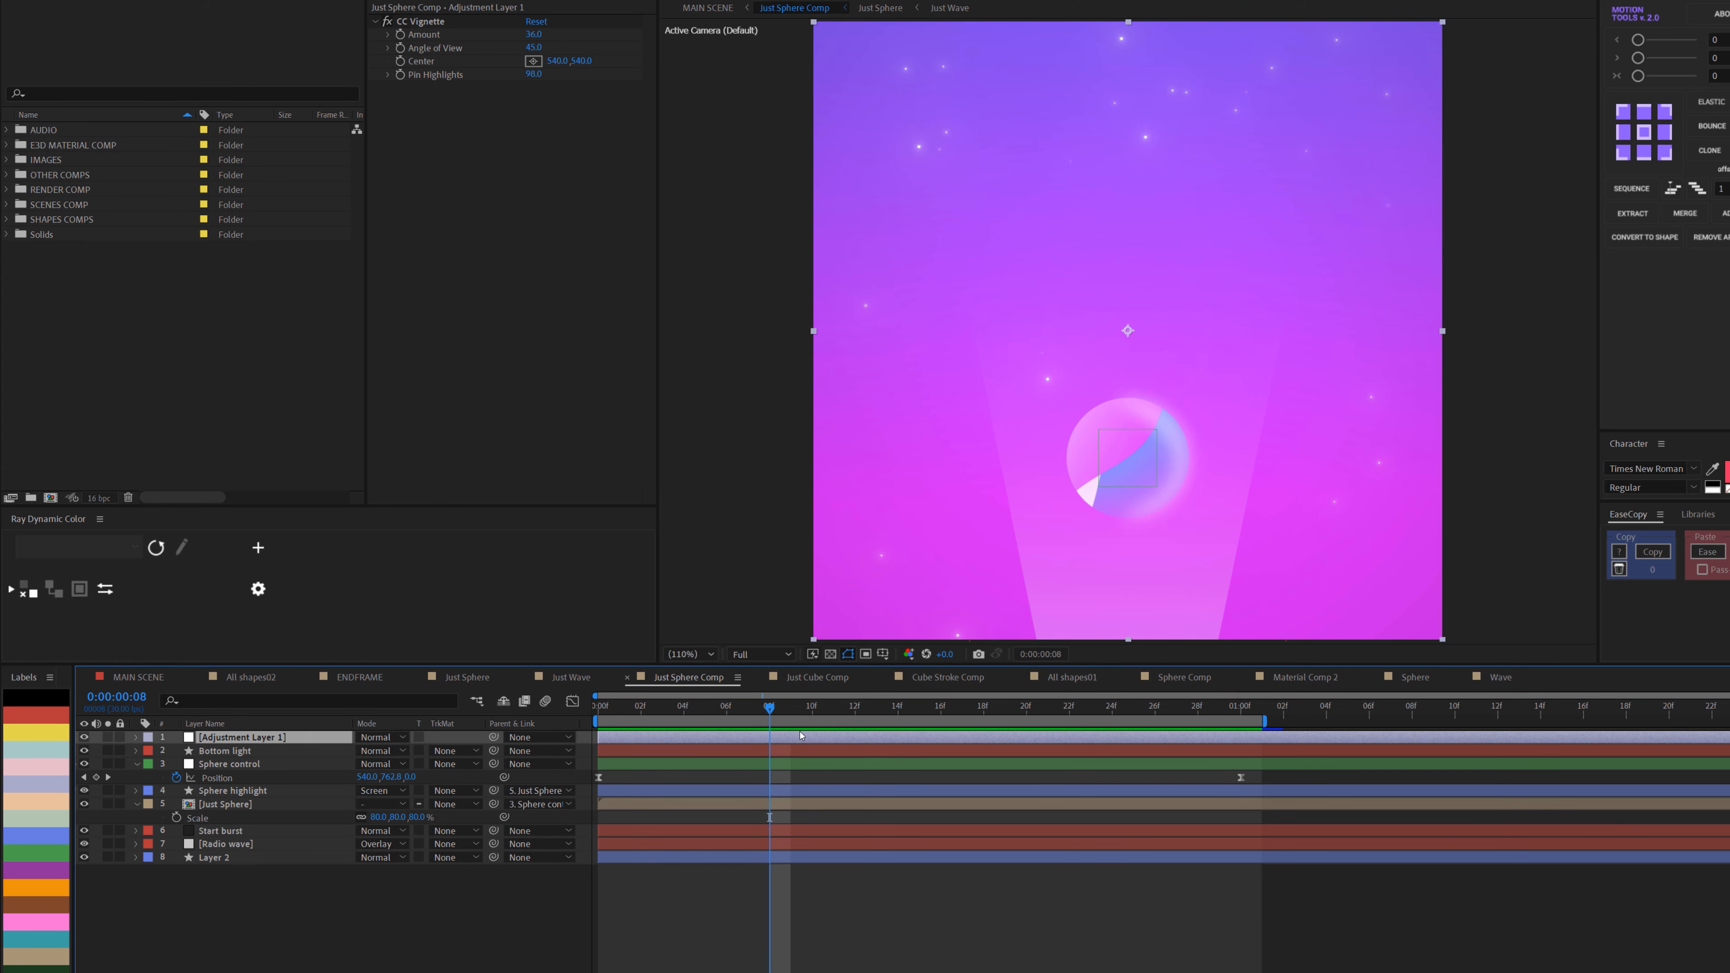
{"action": "key", "text": "Page_Down"}
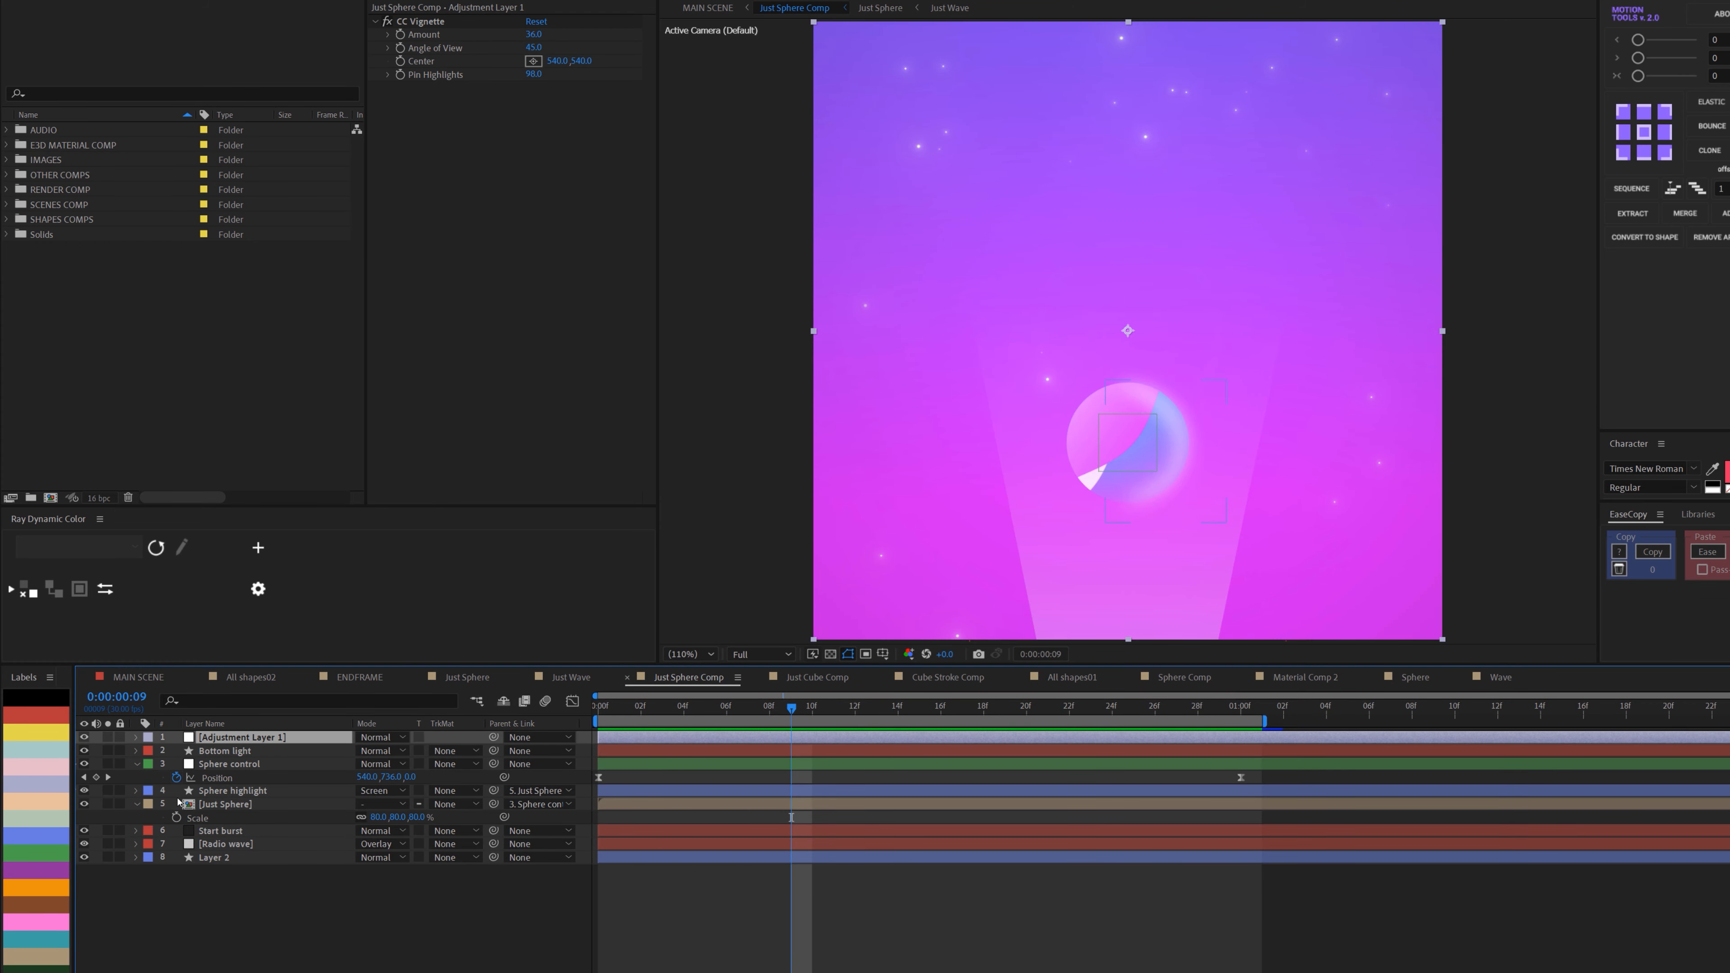
{"action": "left_click", "coordinate": [227, 803]}
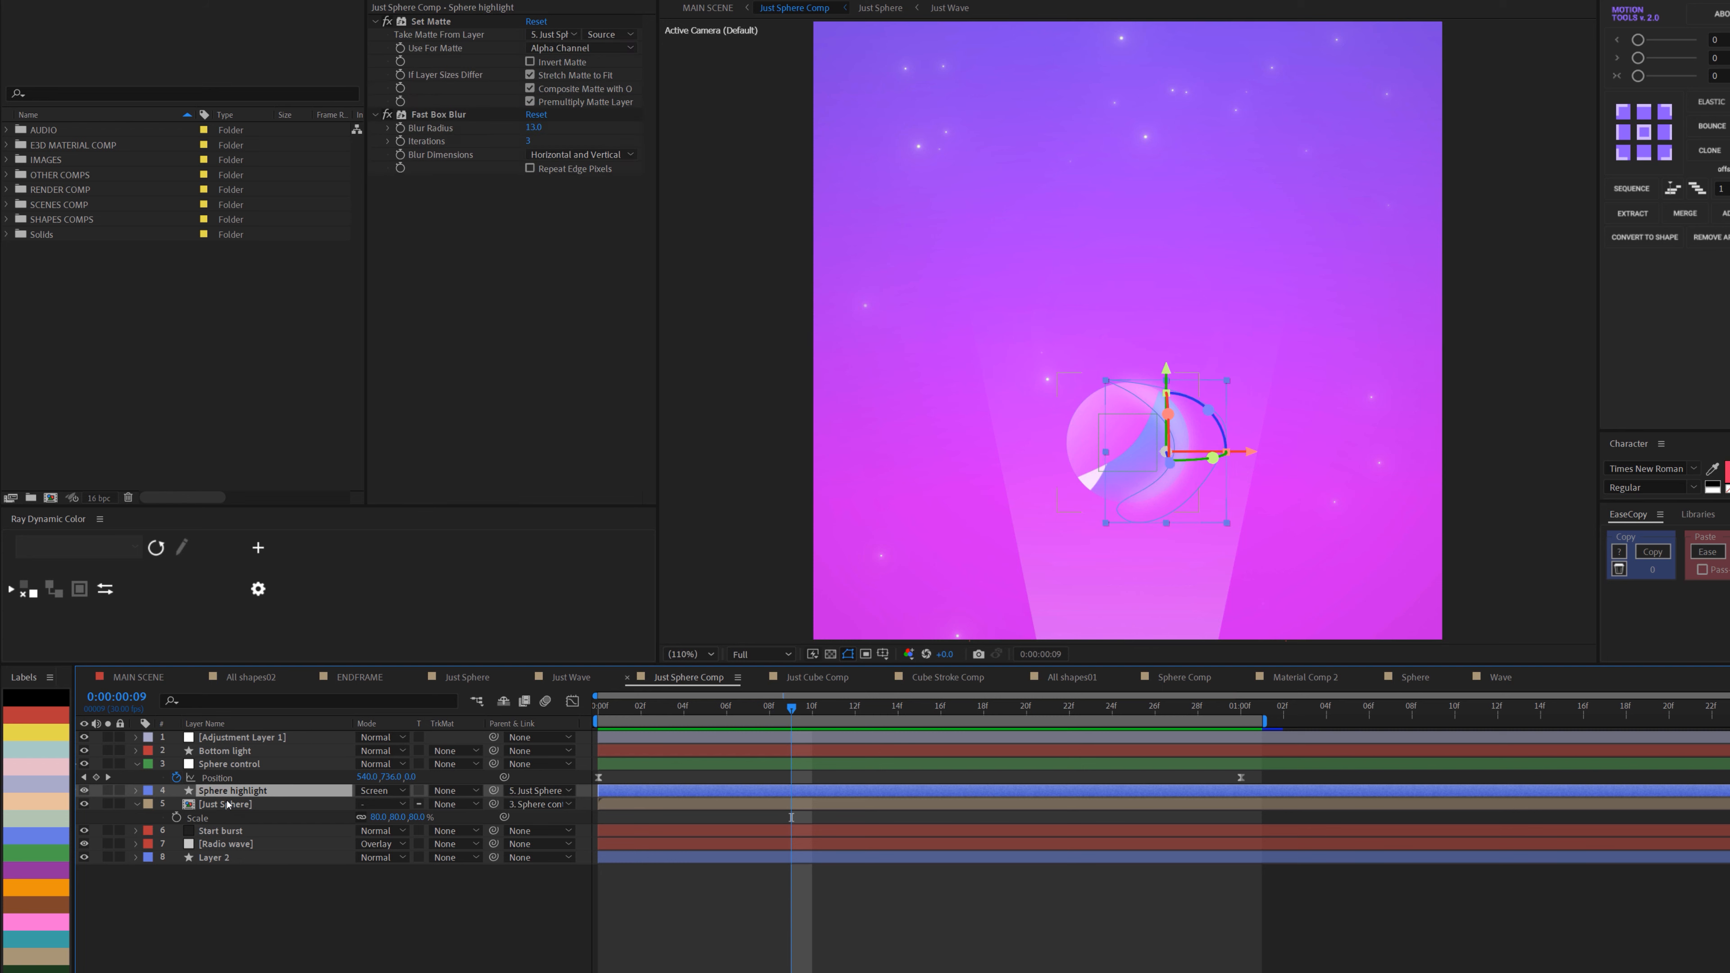
Return to MAIN SCENE, scrub ahead to where the cube appears and open Just Cube Comp.
{"action": "key", "text": "Tab"}
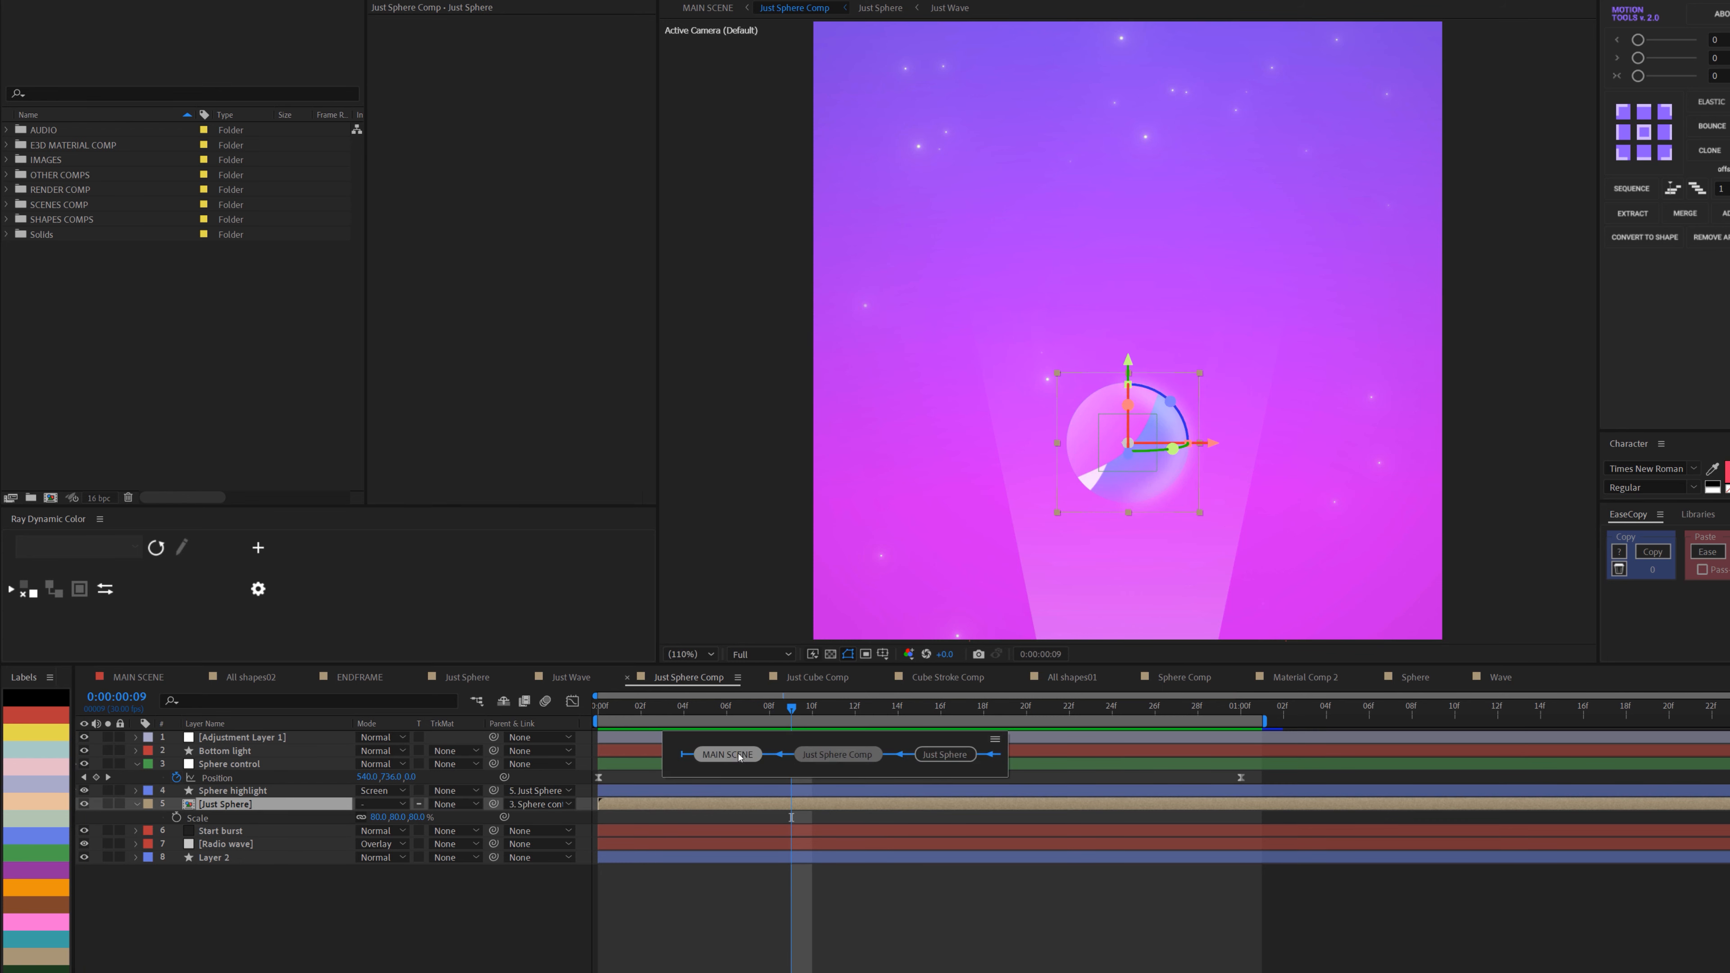
{"action": "left_click", "coordinate": [736, 757]}
{"action": "mouse_move", "coordinate": [680, 713]}
{"action": "left_mouse_down"}
{"action": "mouse_move", "coordinate": [760, 723]}
{"action": "mouse_move", "coordinate": [705, 727]}
{"action": "left_mouse_up"}
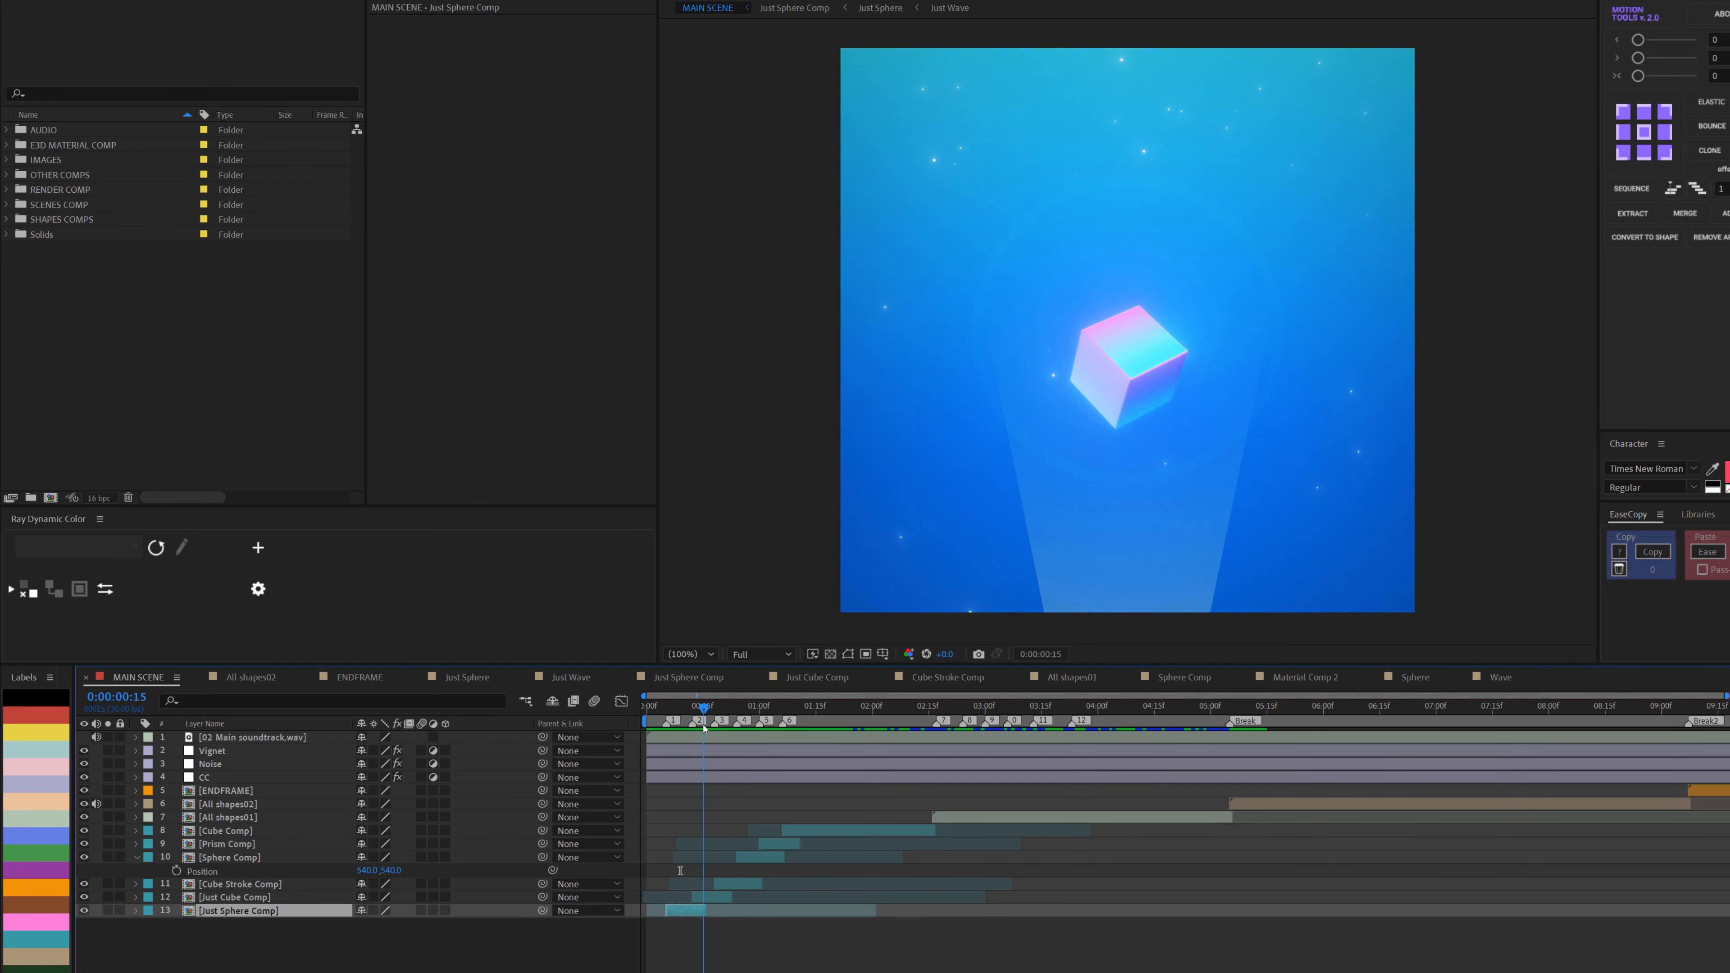
{"action": "left_click", "coordinate": [276, 898]}
{"action": "double_click", "coordinate": [239, 903]}
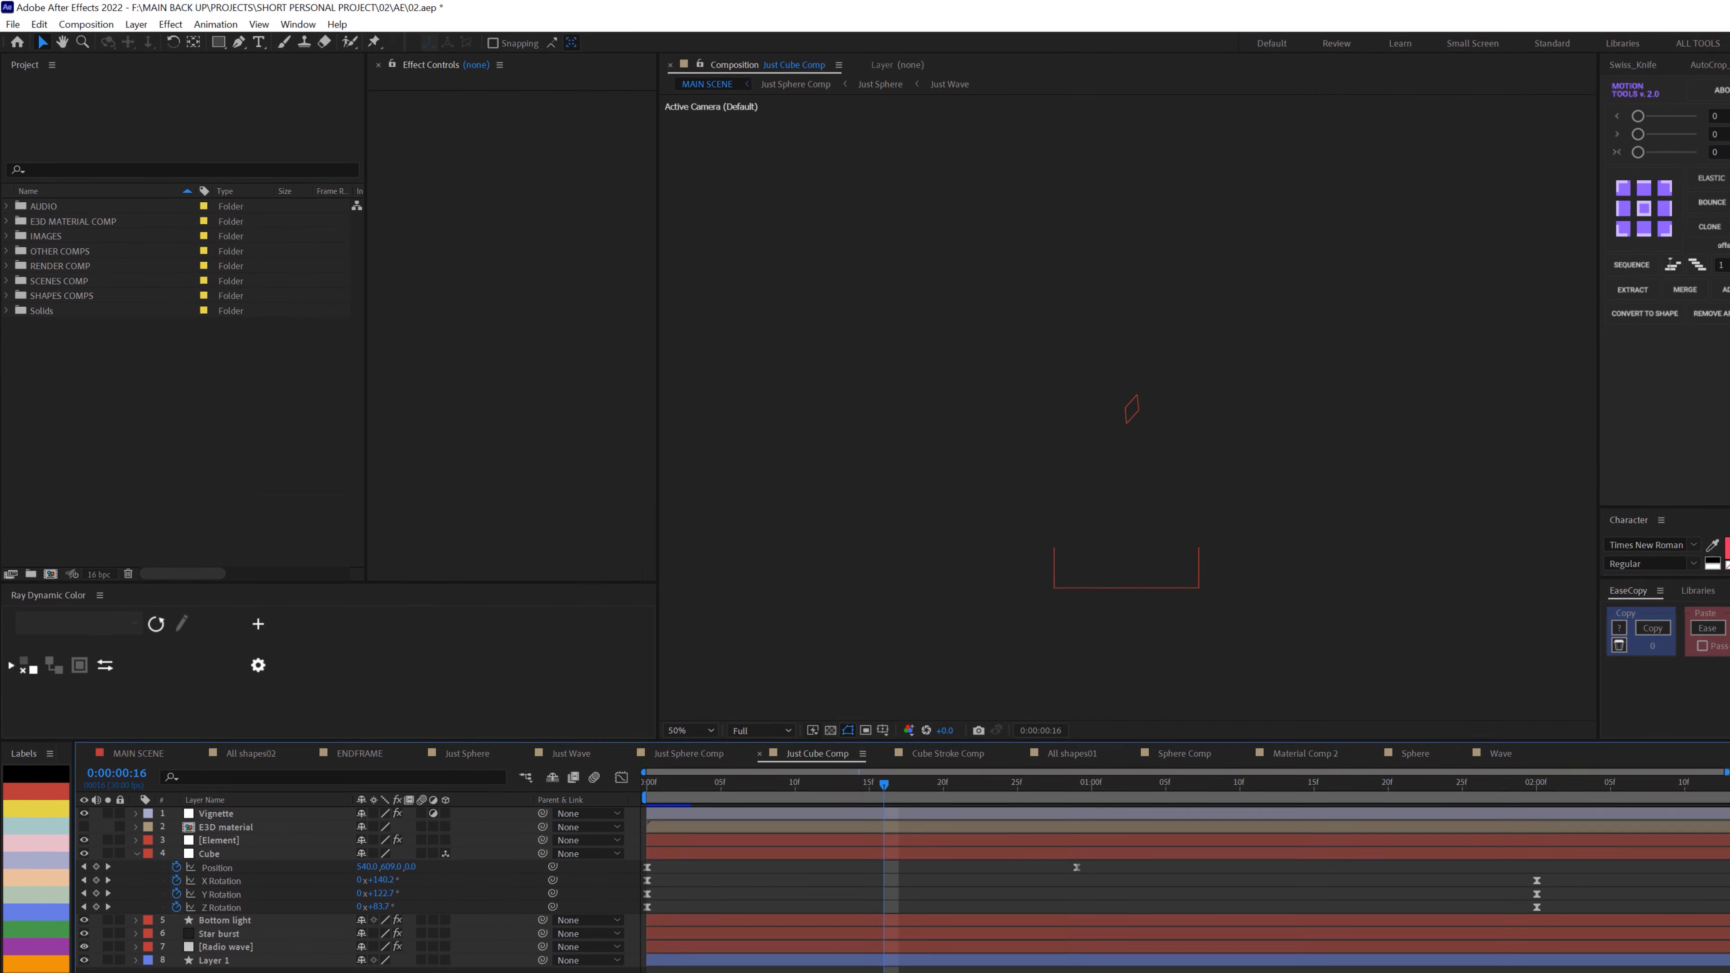
Collapse the Cube layer's properties and disable the Deep Glow effect on the Element layer.
{"action": "left_click", "coordinate": [136, 855]}
{"action": "left_click", "coordinate": [219, 842]}
{"action": "left_click", "coordinate": [226, 828]}
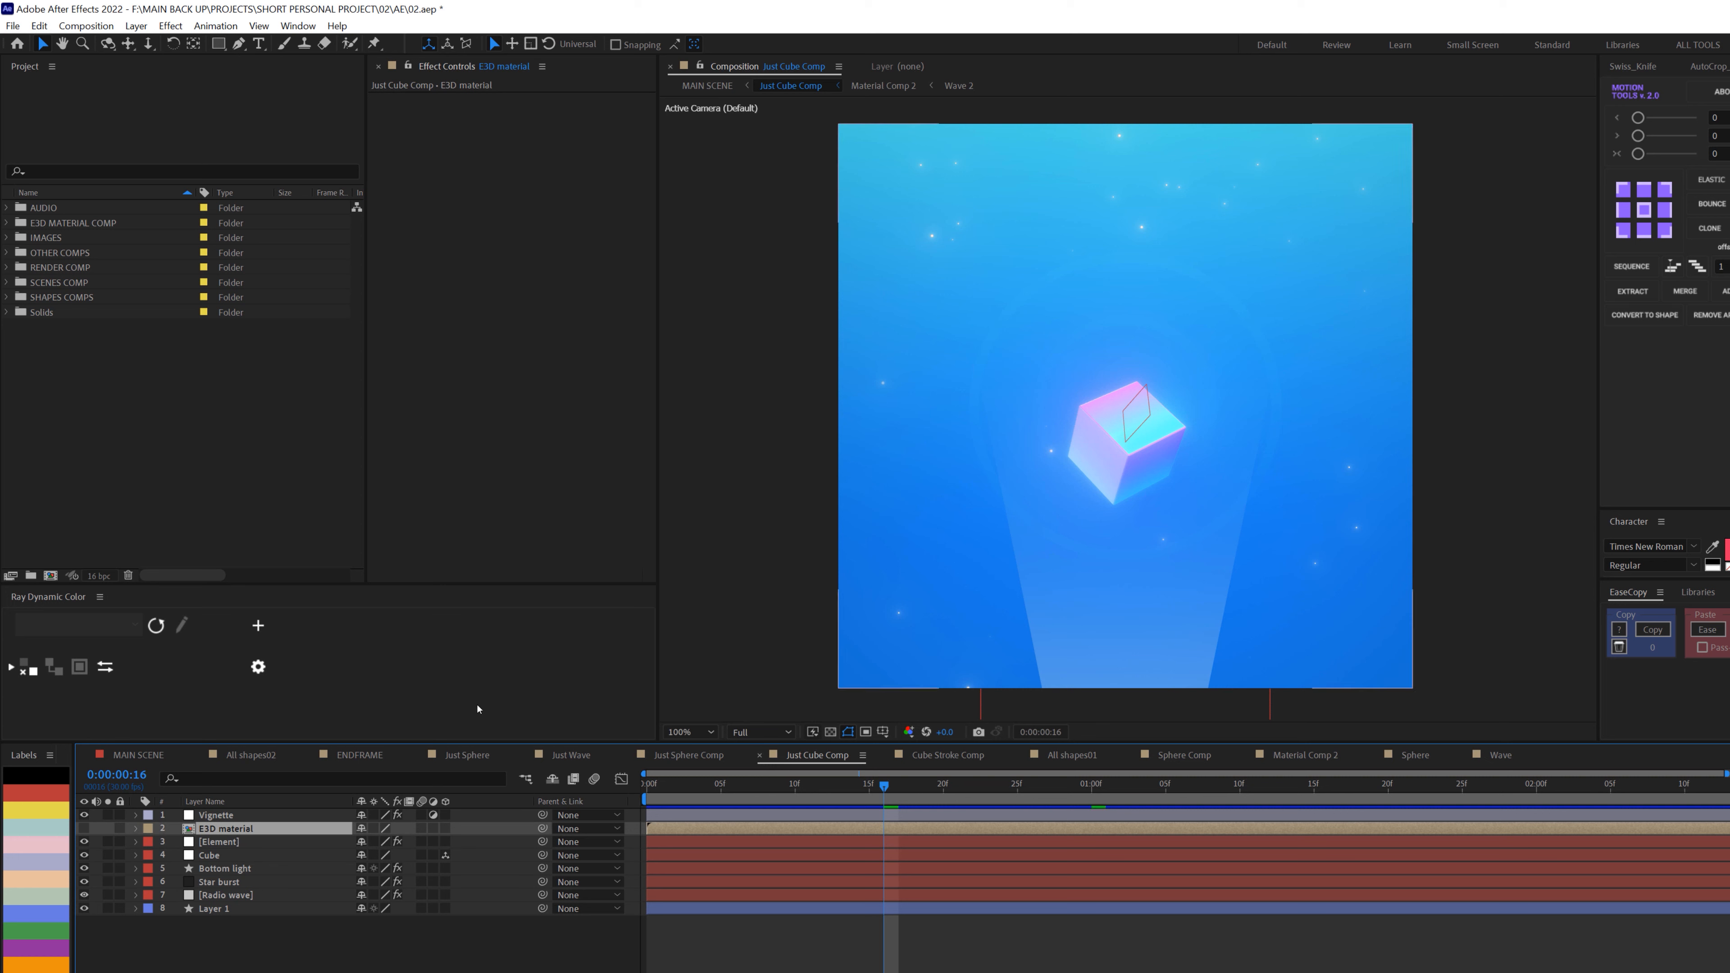
{"action": "left_click", "coordinate": [219, 842]}
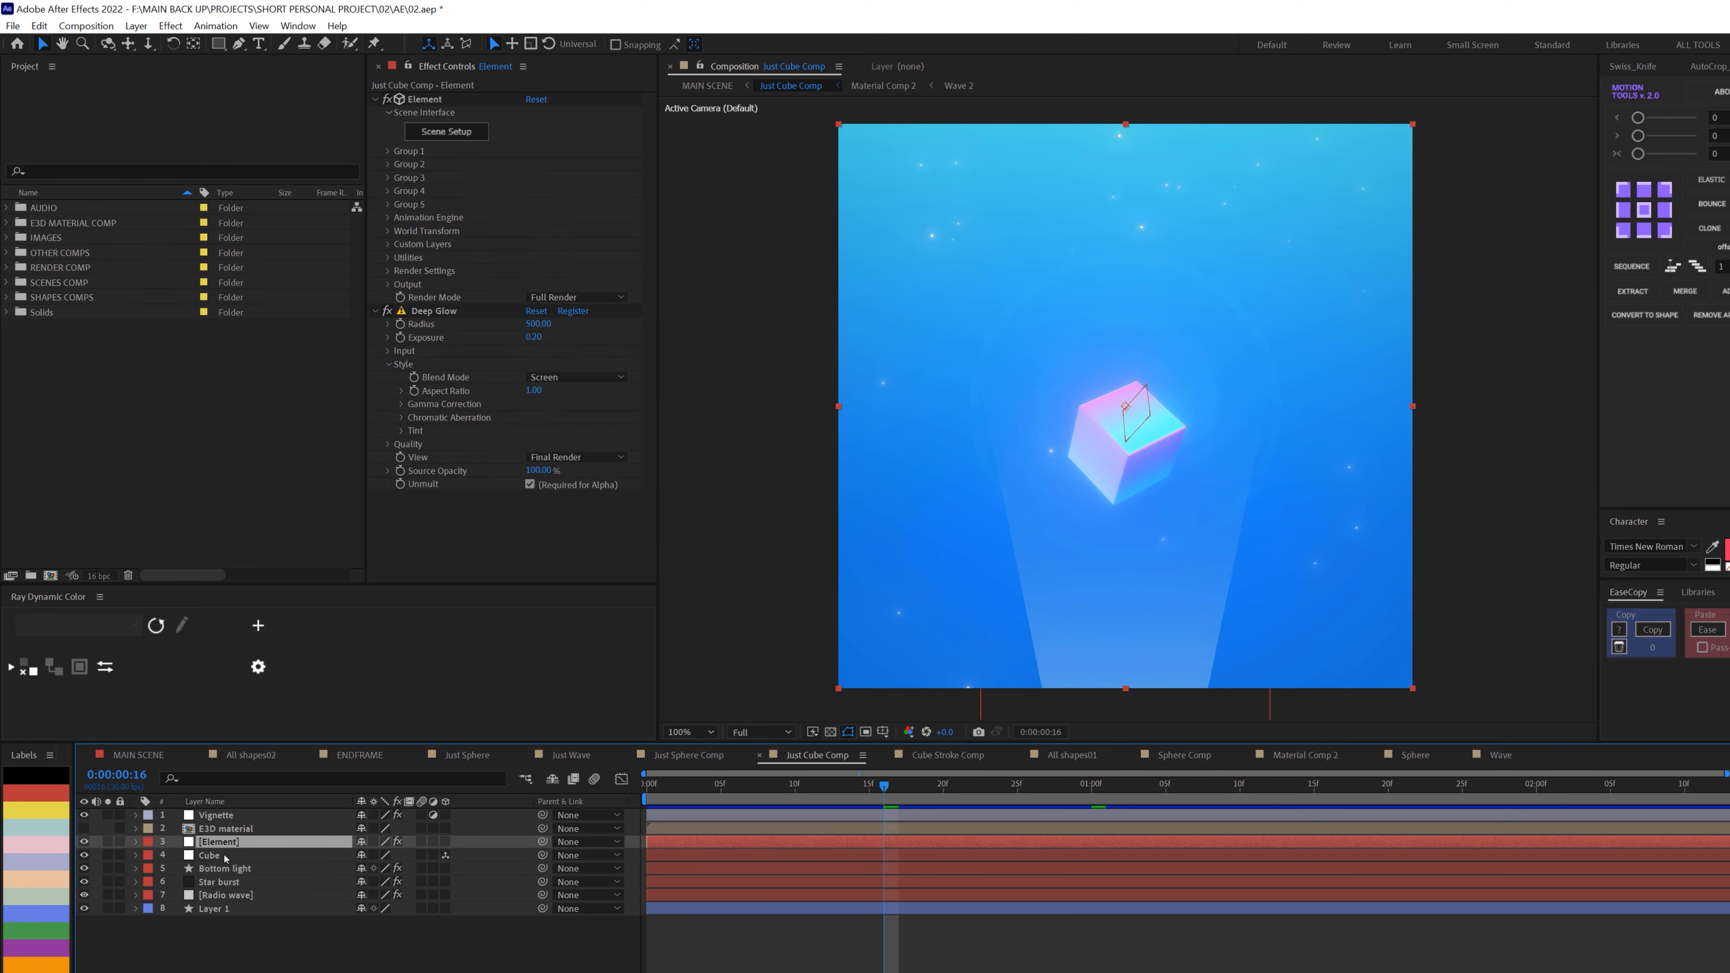
{"action": "left_click", "coordinate": [375, 311]}
{"action": "left_click", "coordinate": [387, 311]}
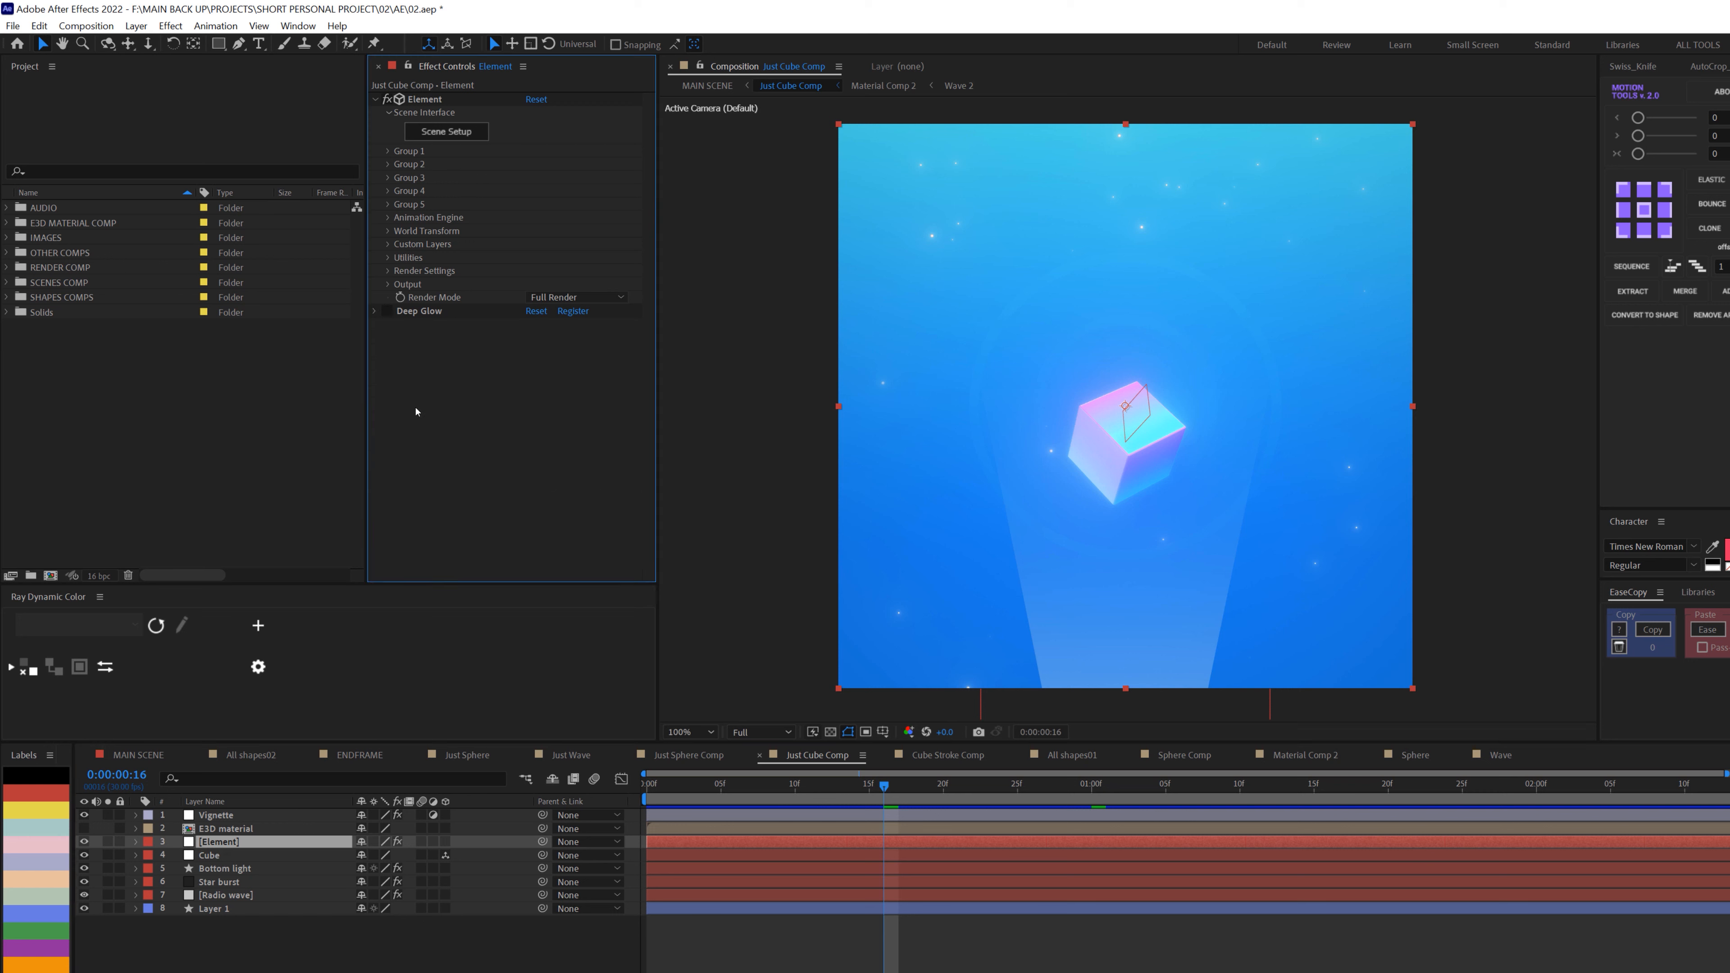
Expand the Element effect's Custom Texture Maps and open the E3D material layer's composition, fitted to the viewer.
{"action": "left_click", "coordinate": [388, 244]}
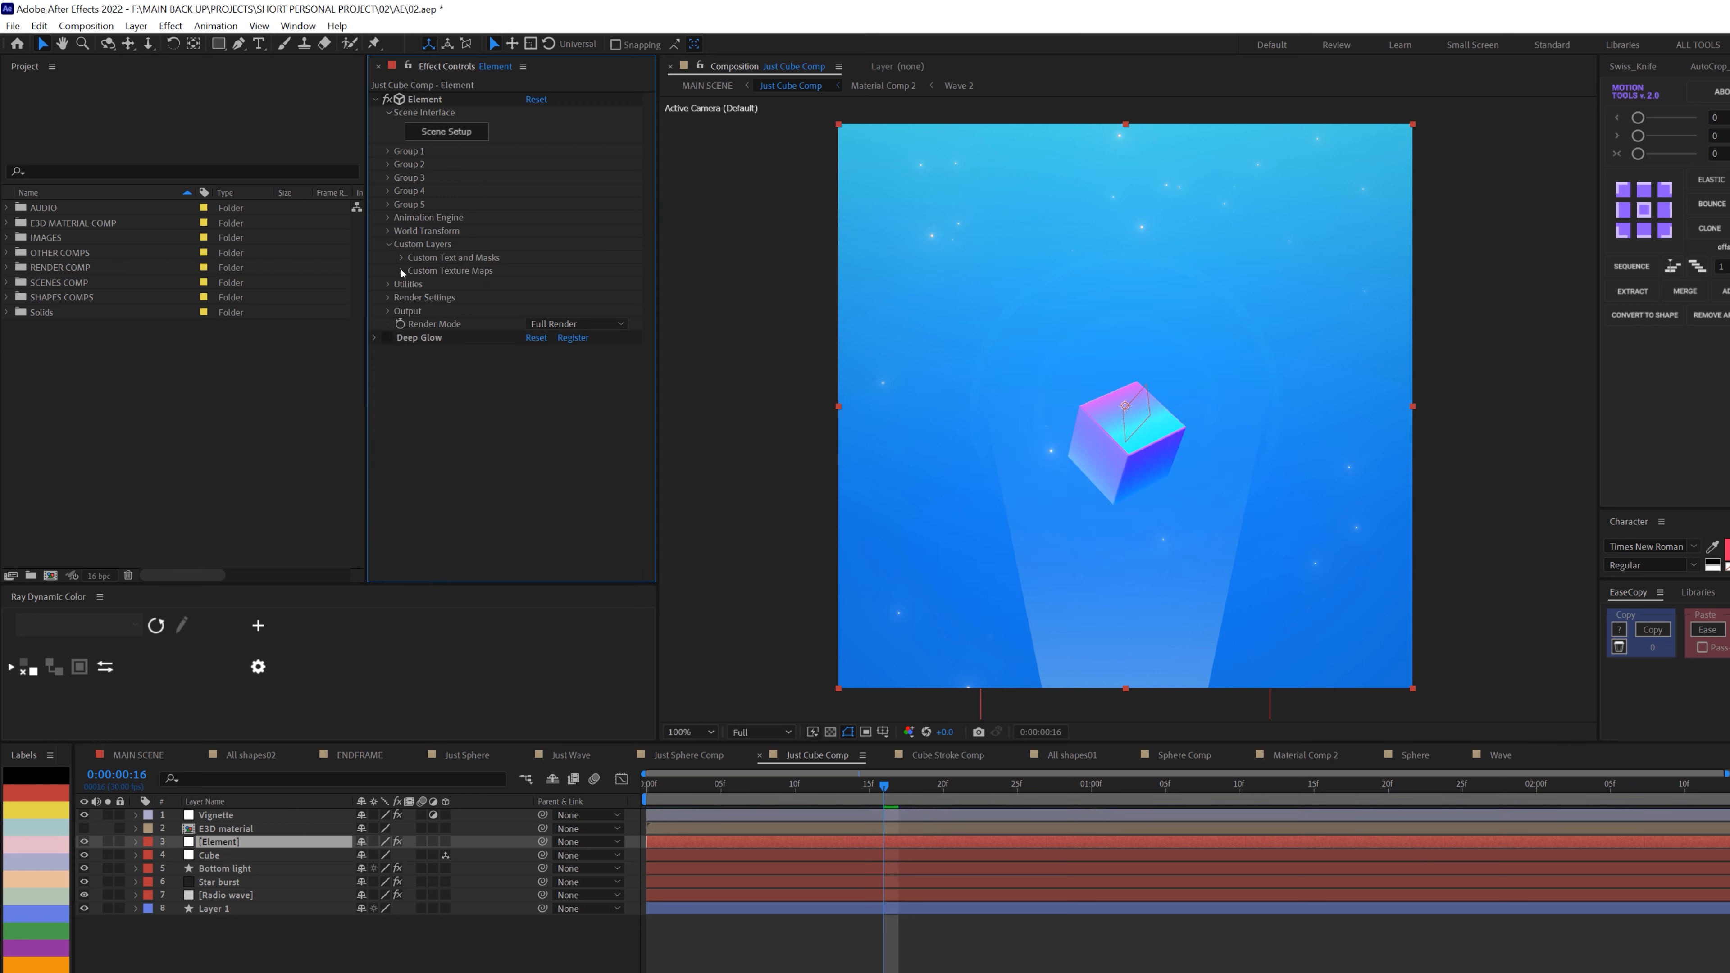
{"action": "left_click", "coordinate": [402, 271]}
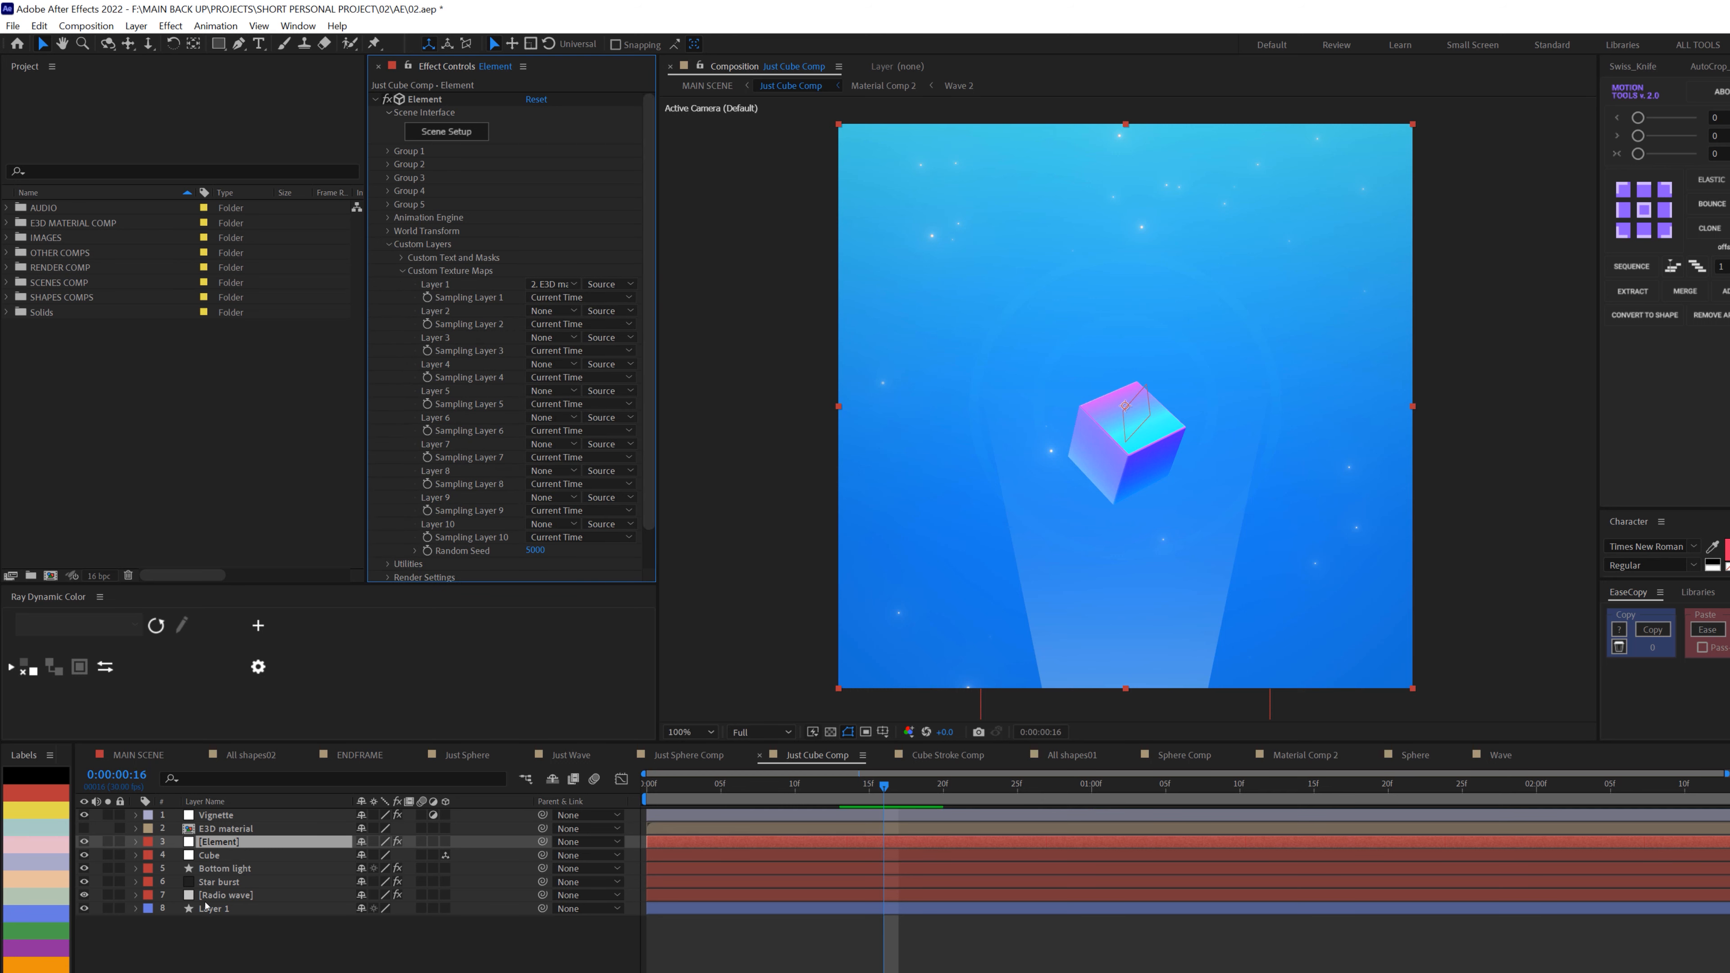
{"action": "left_click", "coordinate": [235, 829]}
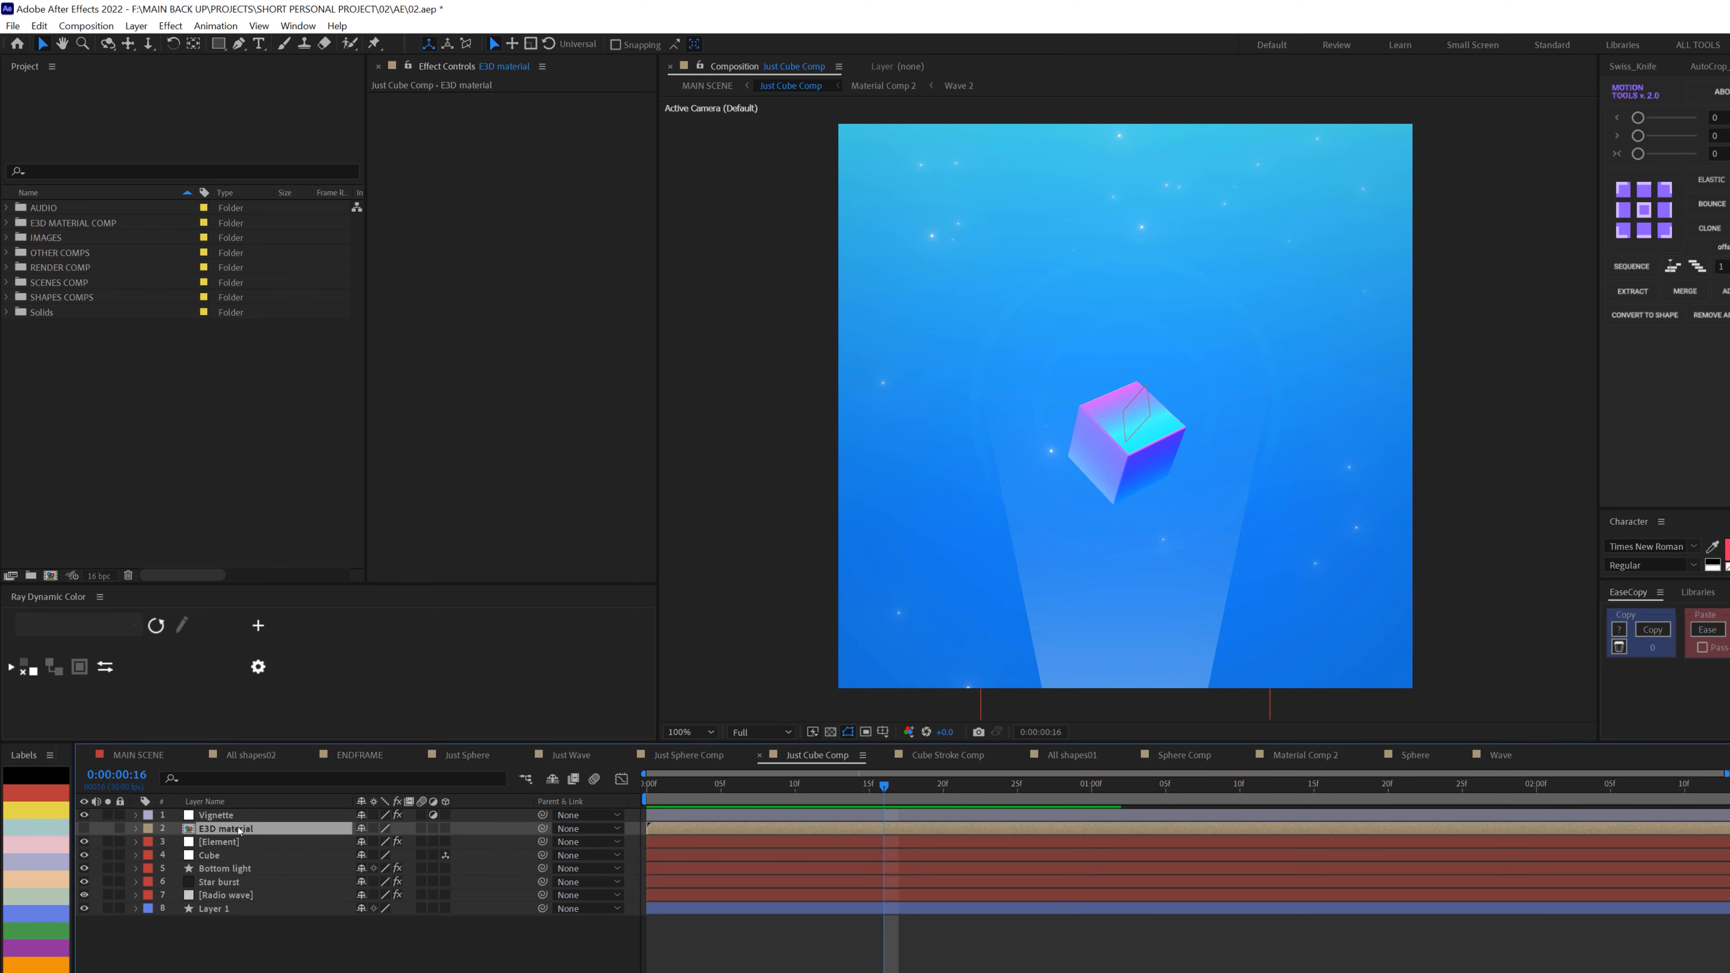
{"action": "double_click", "coordinate": [238, 830]}
{"action": "left_click", "coordinate": [691, 732]}
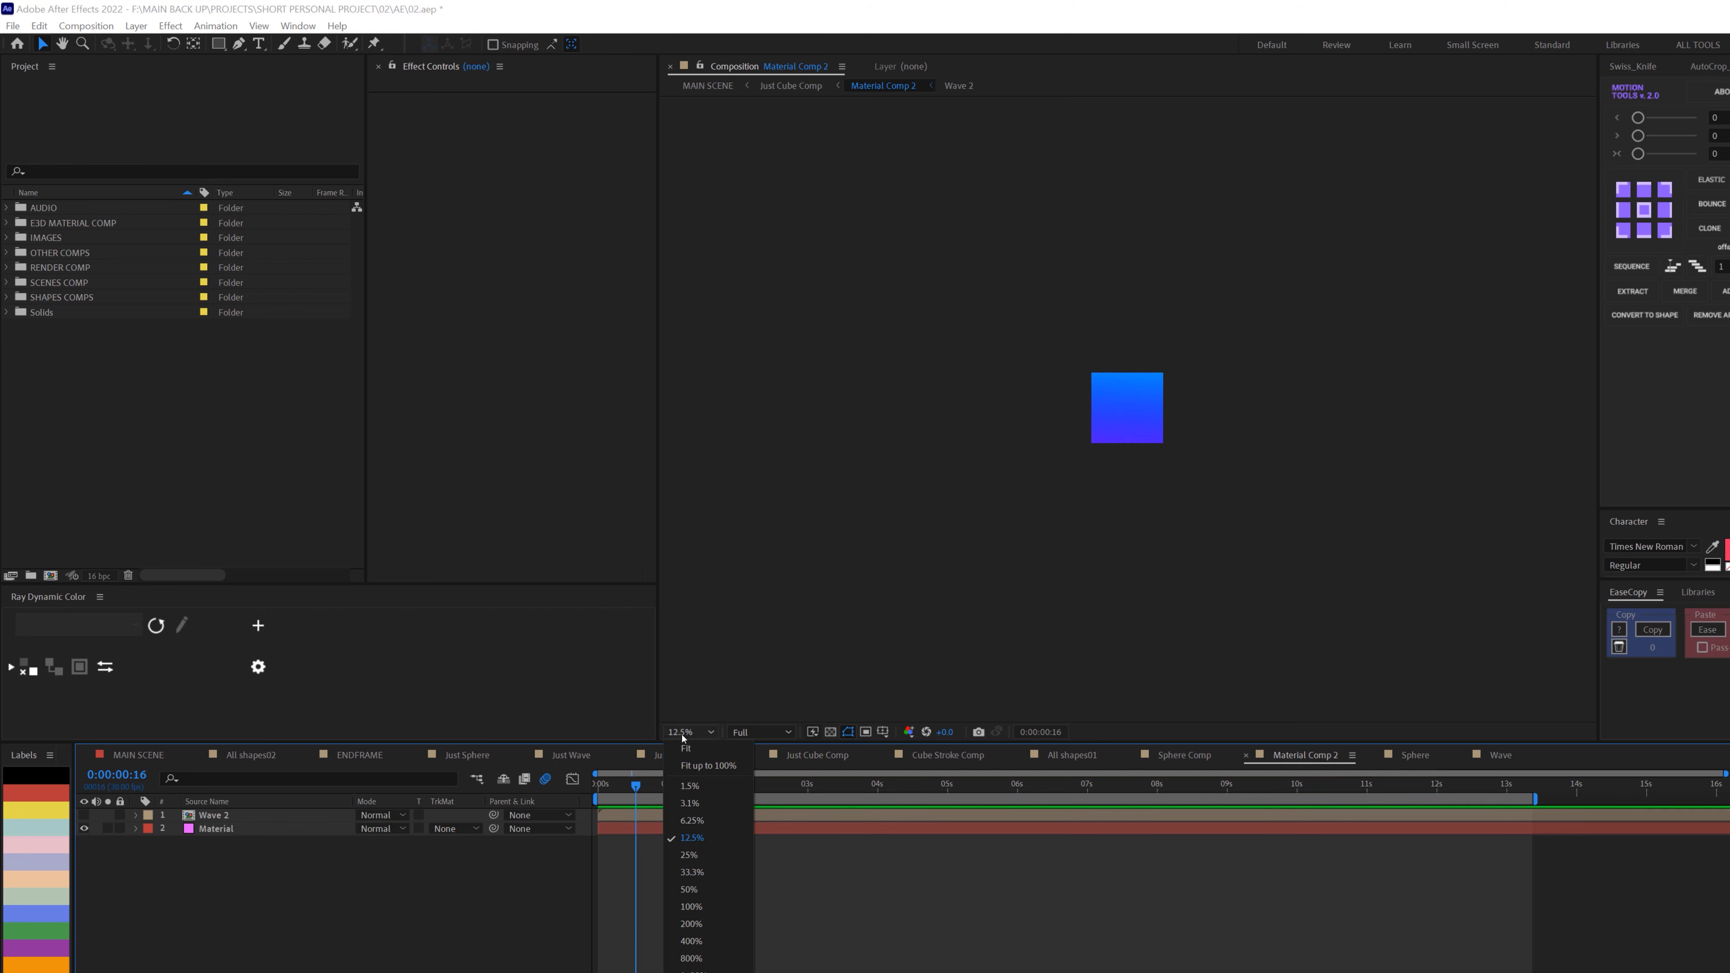
{"action": "left_click", "coordinate": [688, 749]}
Delete the Wave 2 layer from Material Comp 2 and select the Material layer to show its effects.
{"action": "left_click", "coordinate": [300, 816]}
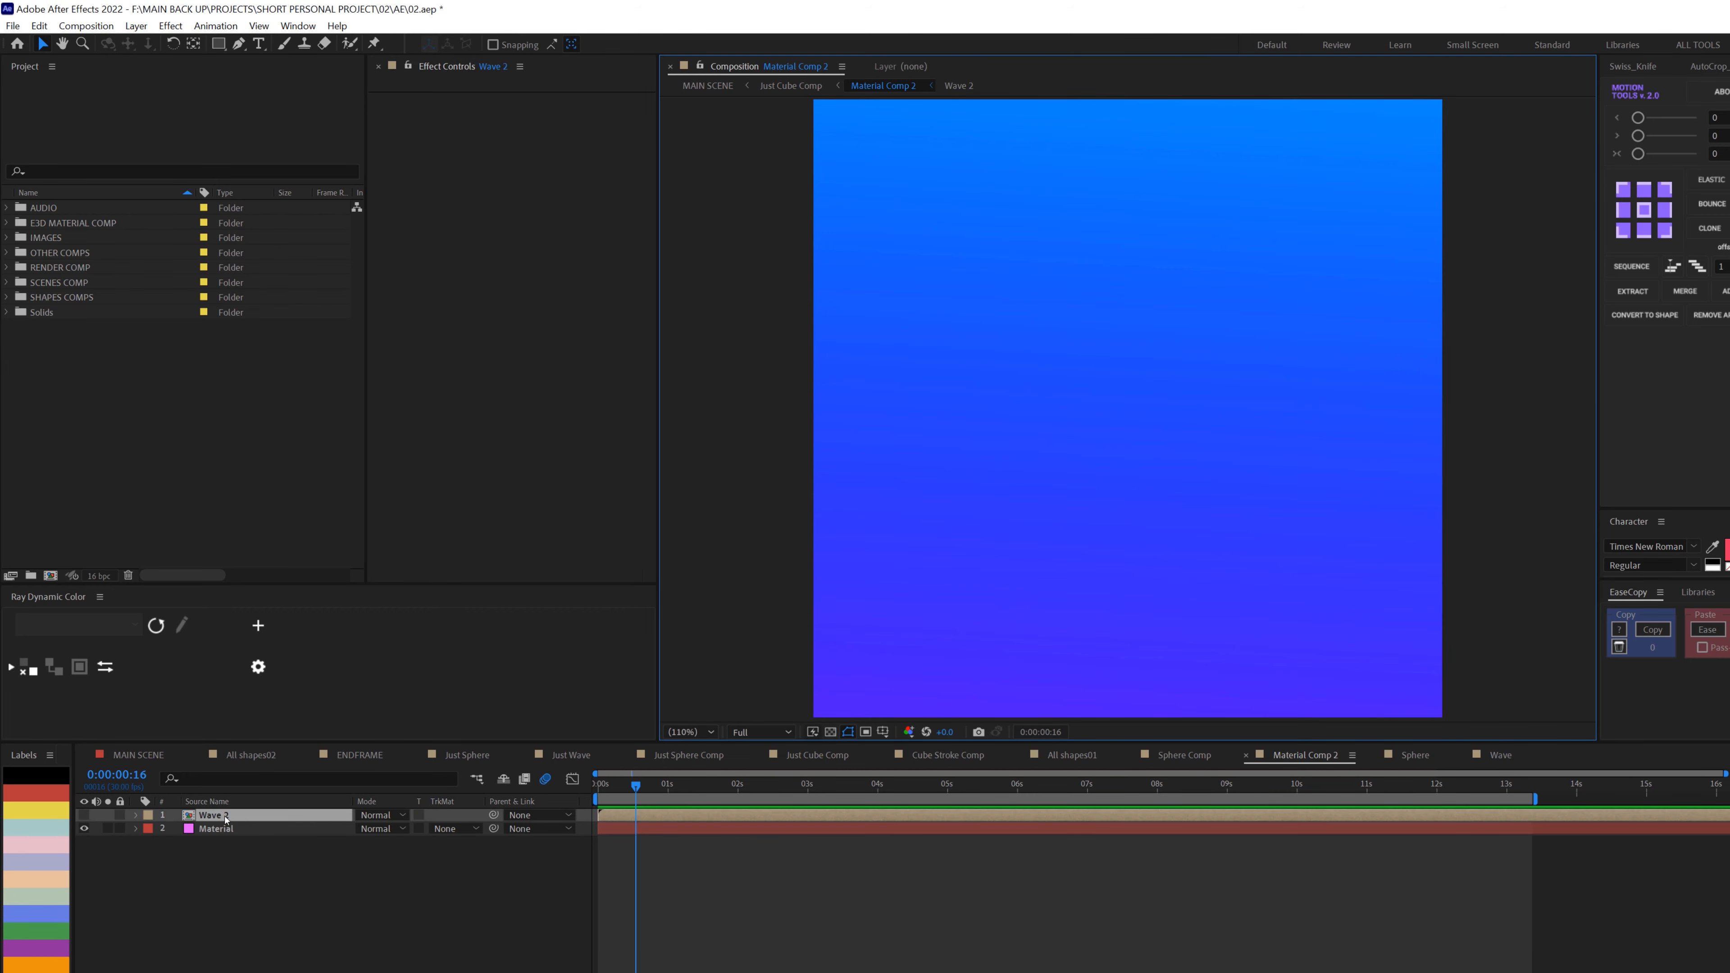
{"action": "key", "text": "Delete"}
{"action": "left_click", "coordinate": [303, 822]}
{"action": "key", "text": "slash"}
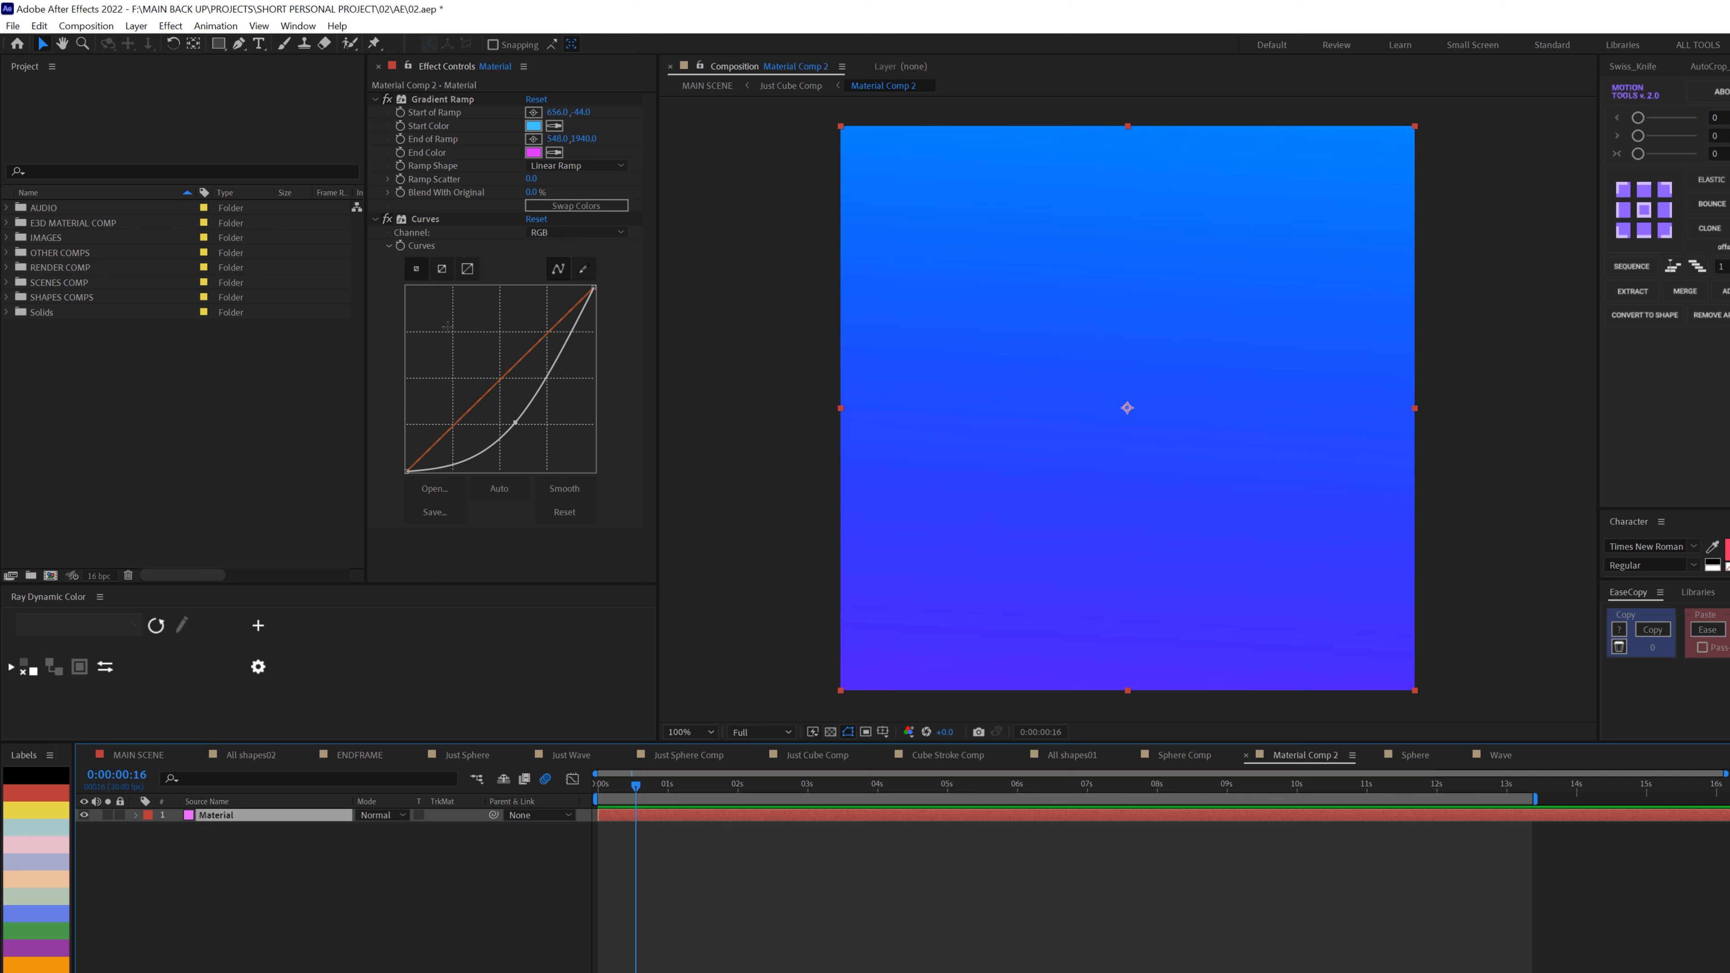
Toggle the Material layer's Curves effect off and on to compare, and return to Just Cube Comp.
{"action": "left_click", "coordinate": [385, 220]}
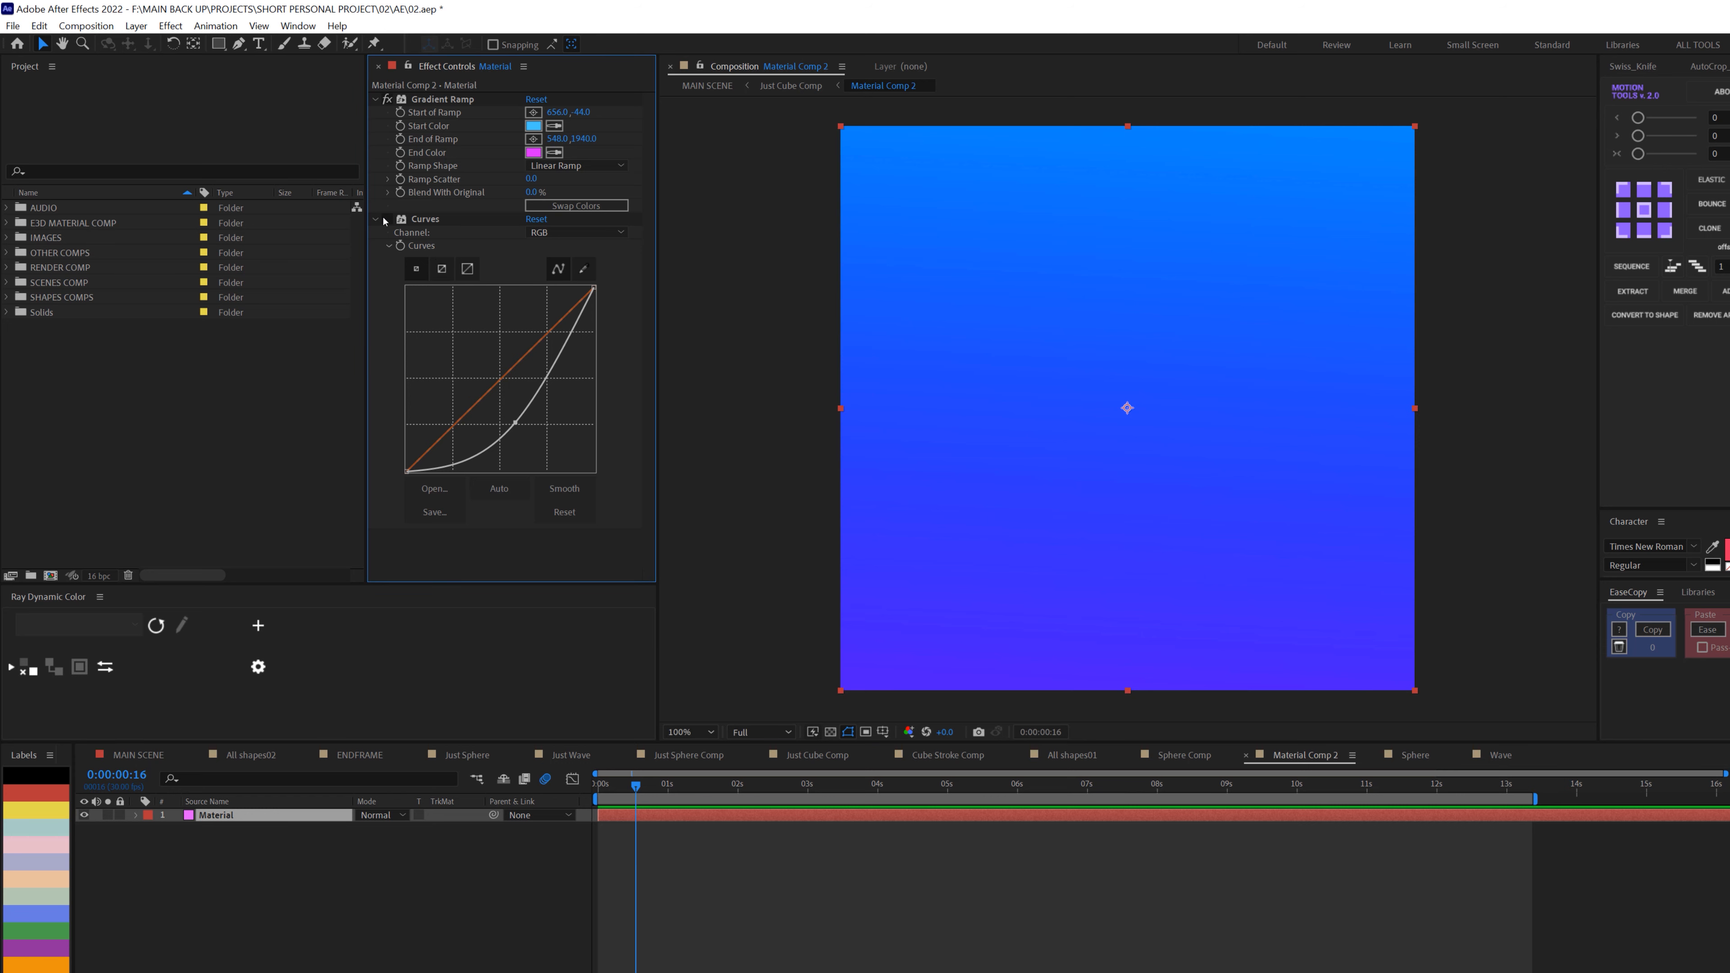
{"action": "left_click", "coordinate": [386, 221]}
{"action": "key", "text": "Tab"}
{"action": "left_click", "coordinate": [849, 539]}
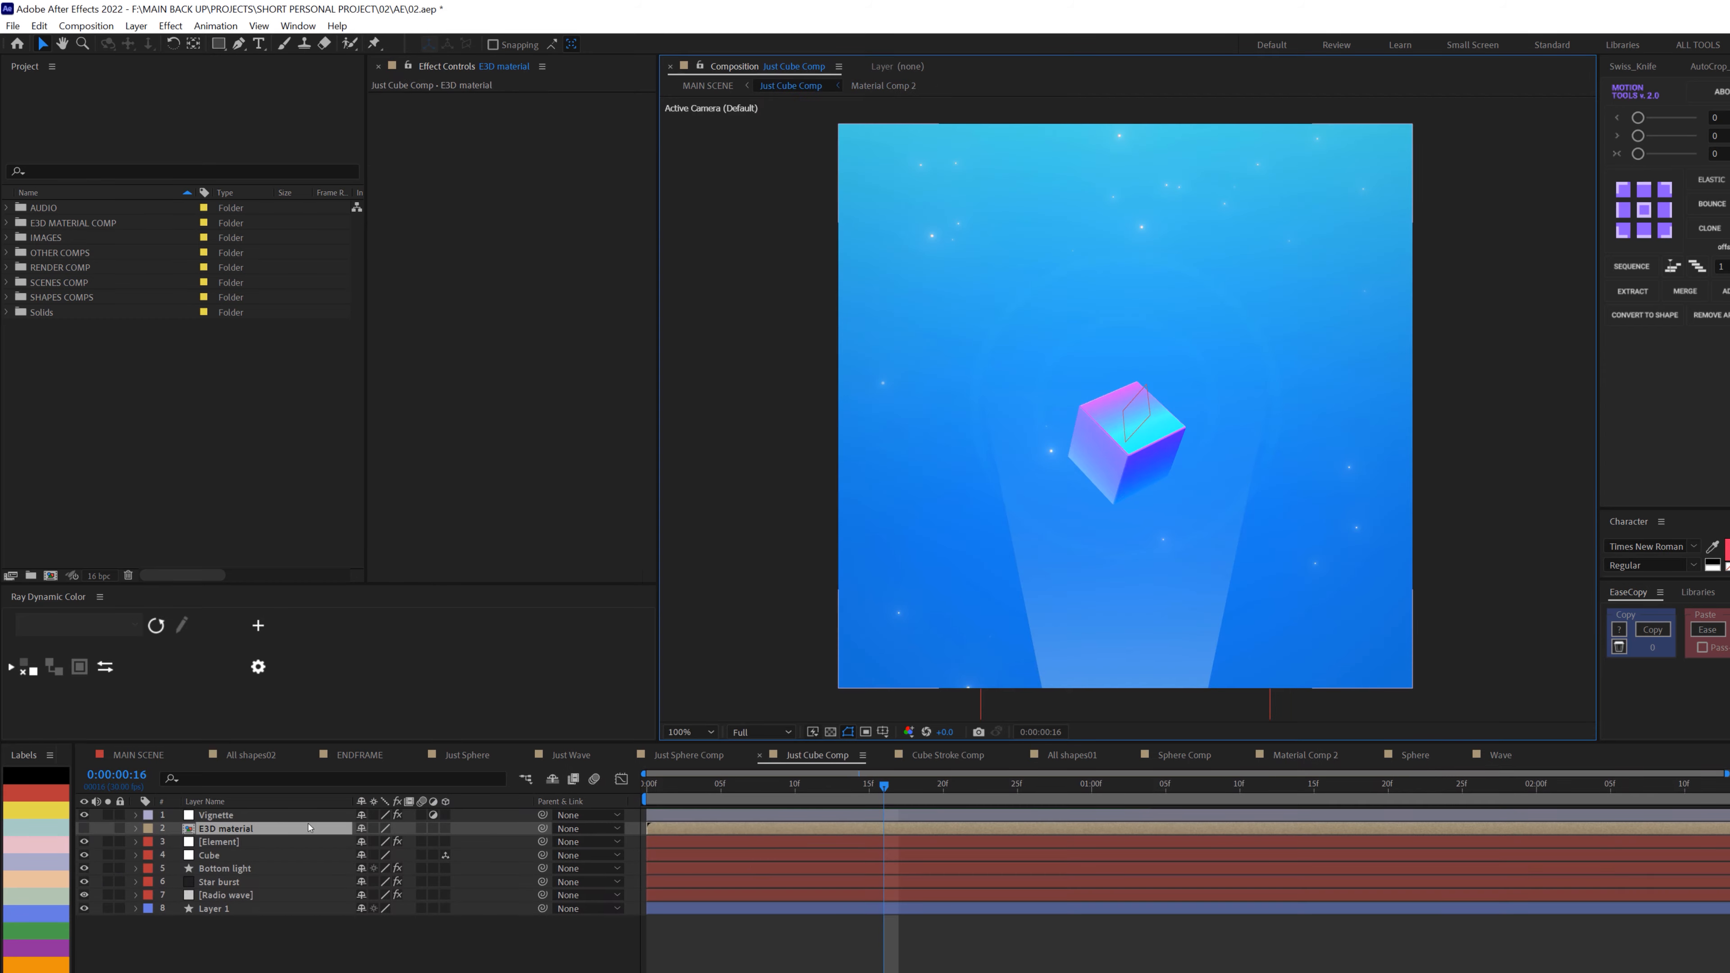
Open the Element layer's Scene Setup and examine the Flat_Gradient material's texture, basic and reflectivity settings.
{"action": "left_click", "coordinate": [225, 842]}
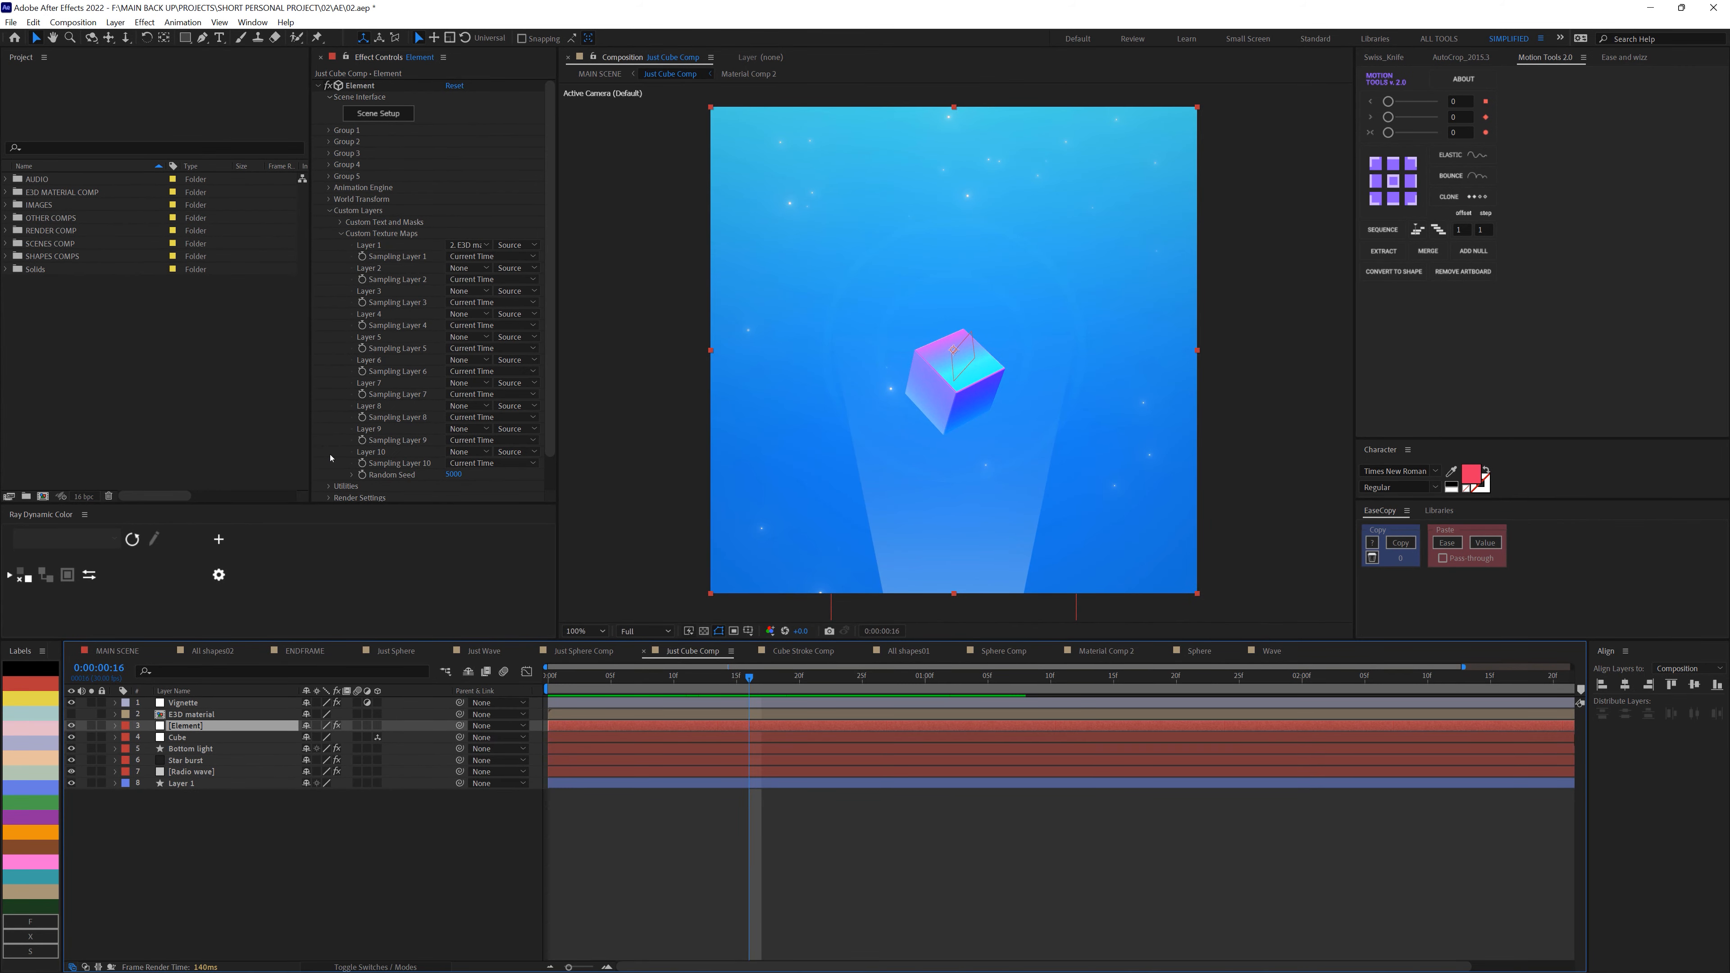
{"action": "left_click", "coordinate": [379, 115]}
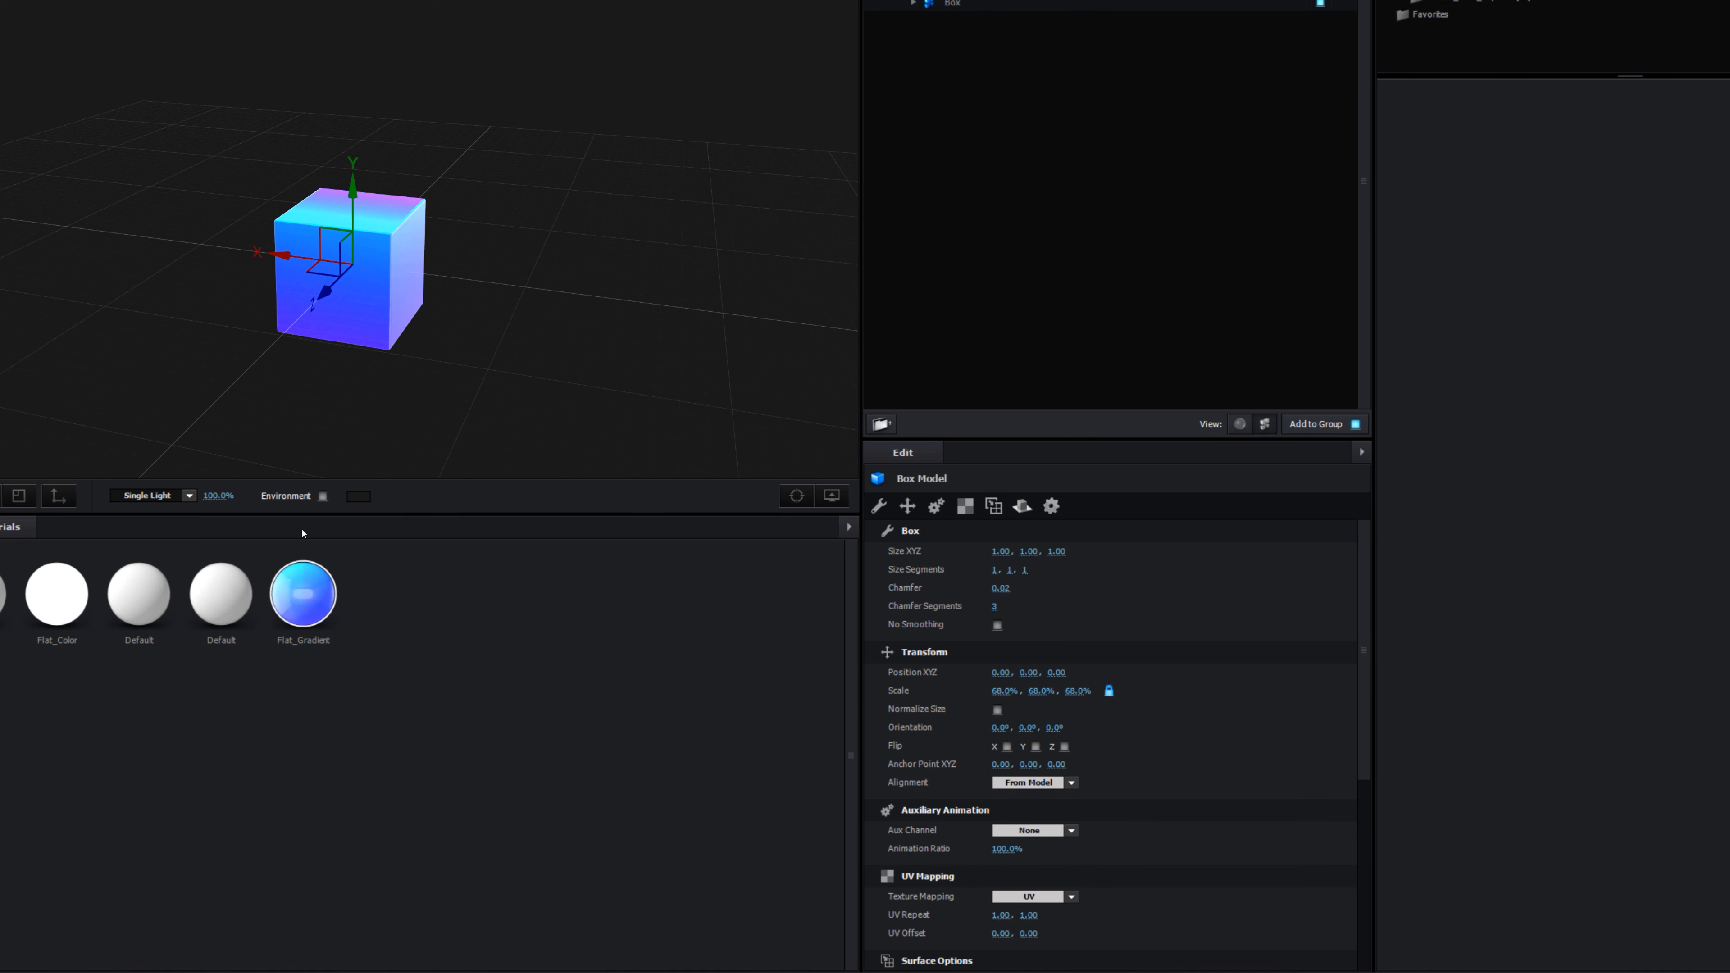
{"action": "left_click", "coordinate": [303, 593]}
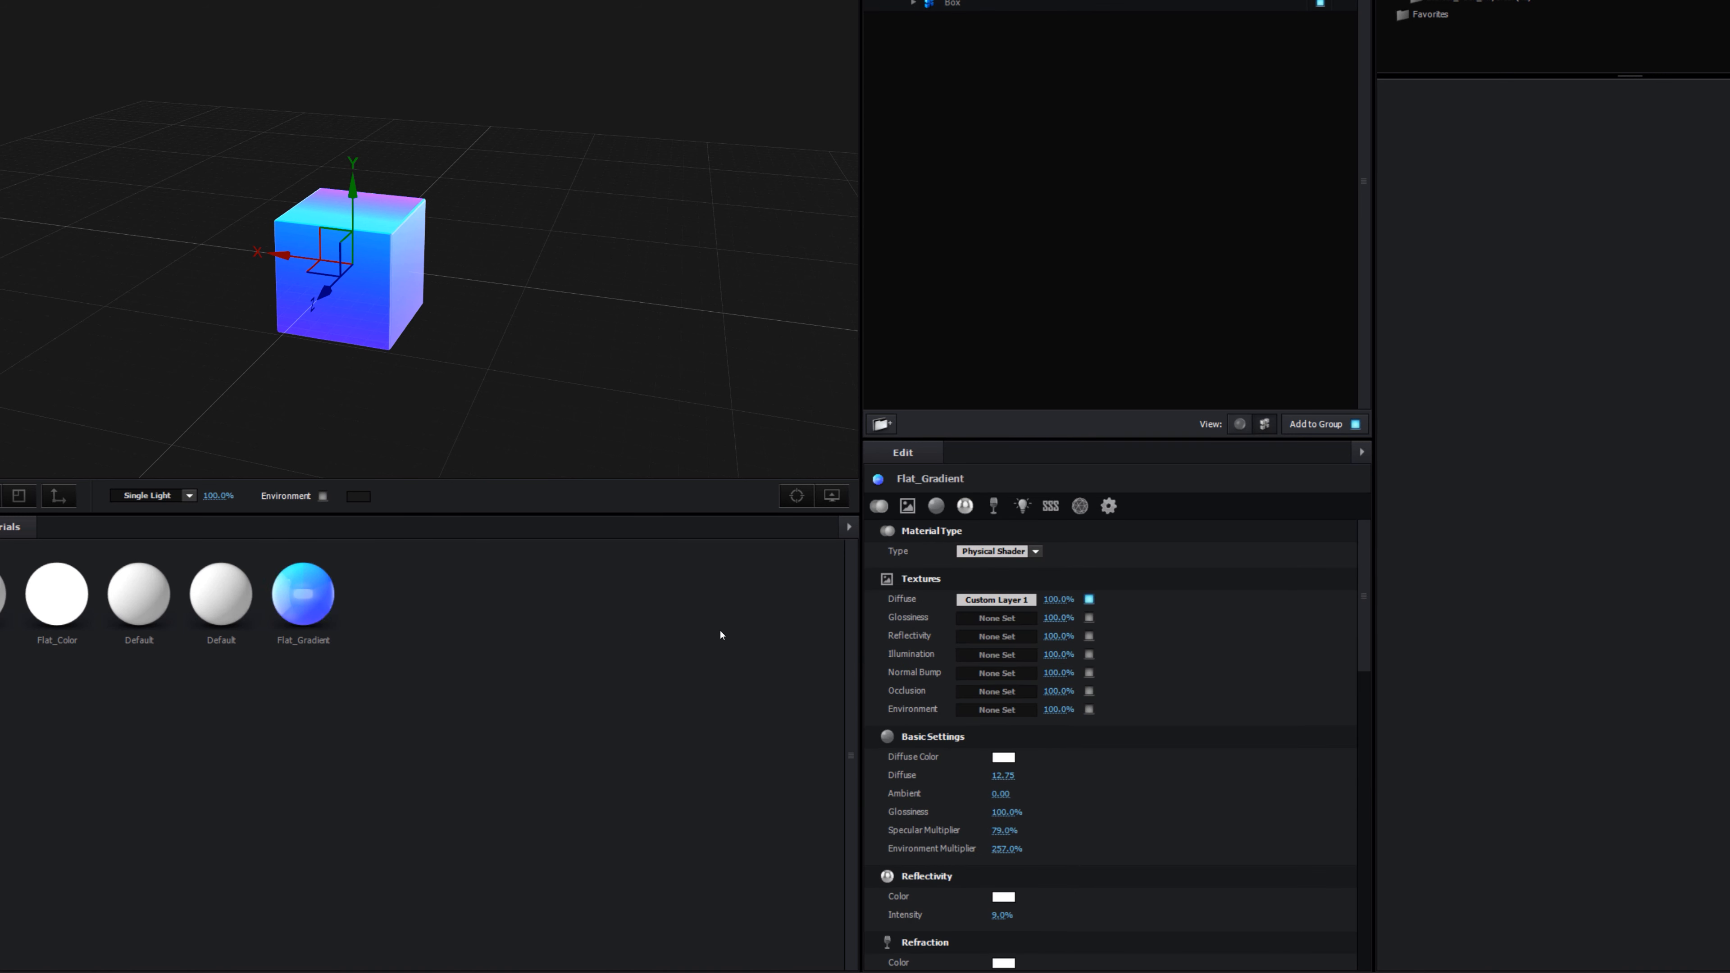
{"action": "scroll", "coordinate": [1367, 605], "scroll_direction": "down", "scroll_amount": 1}
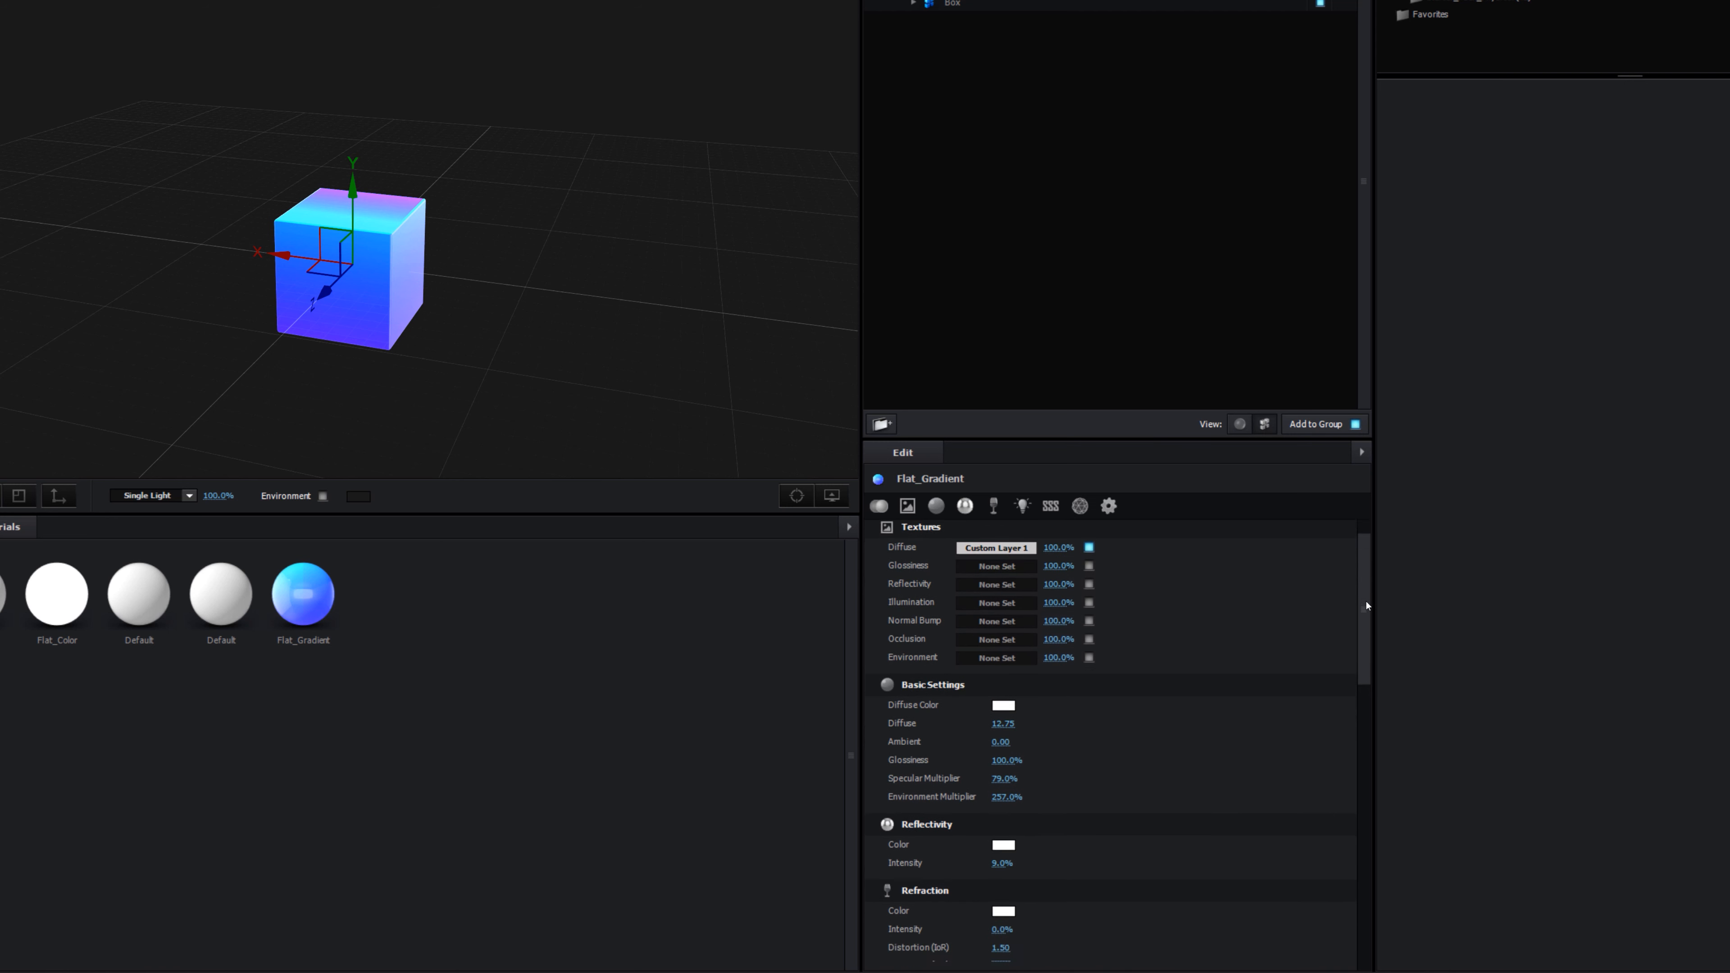
{"action": "scroll", "coordinate": [1367, 606], "scroll_direction": "down", "scroll_amount": 1}
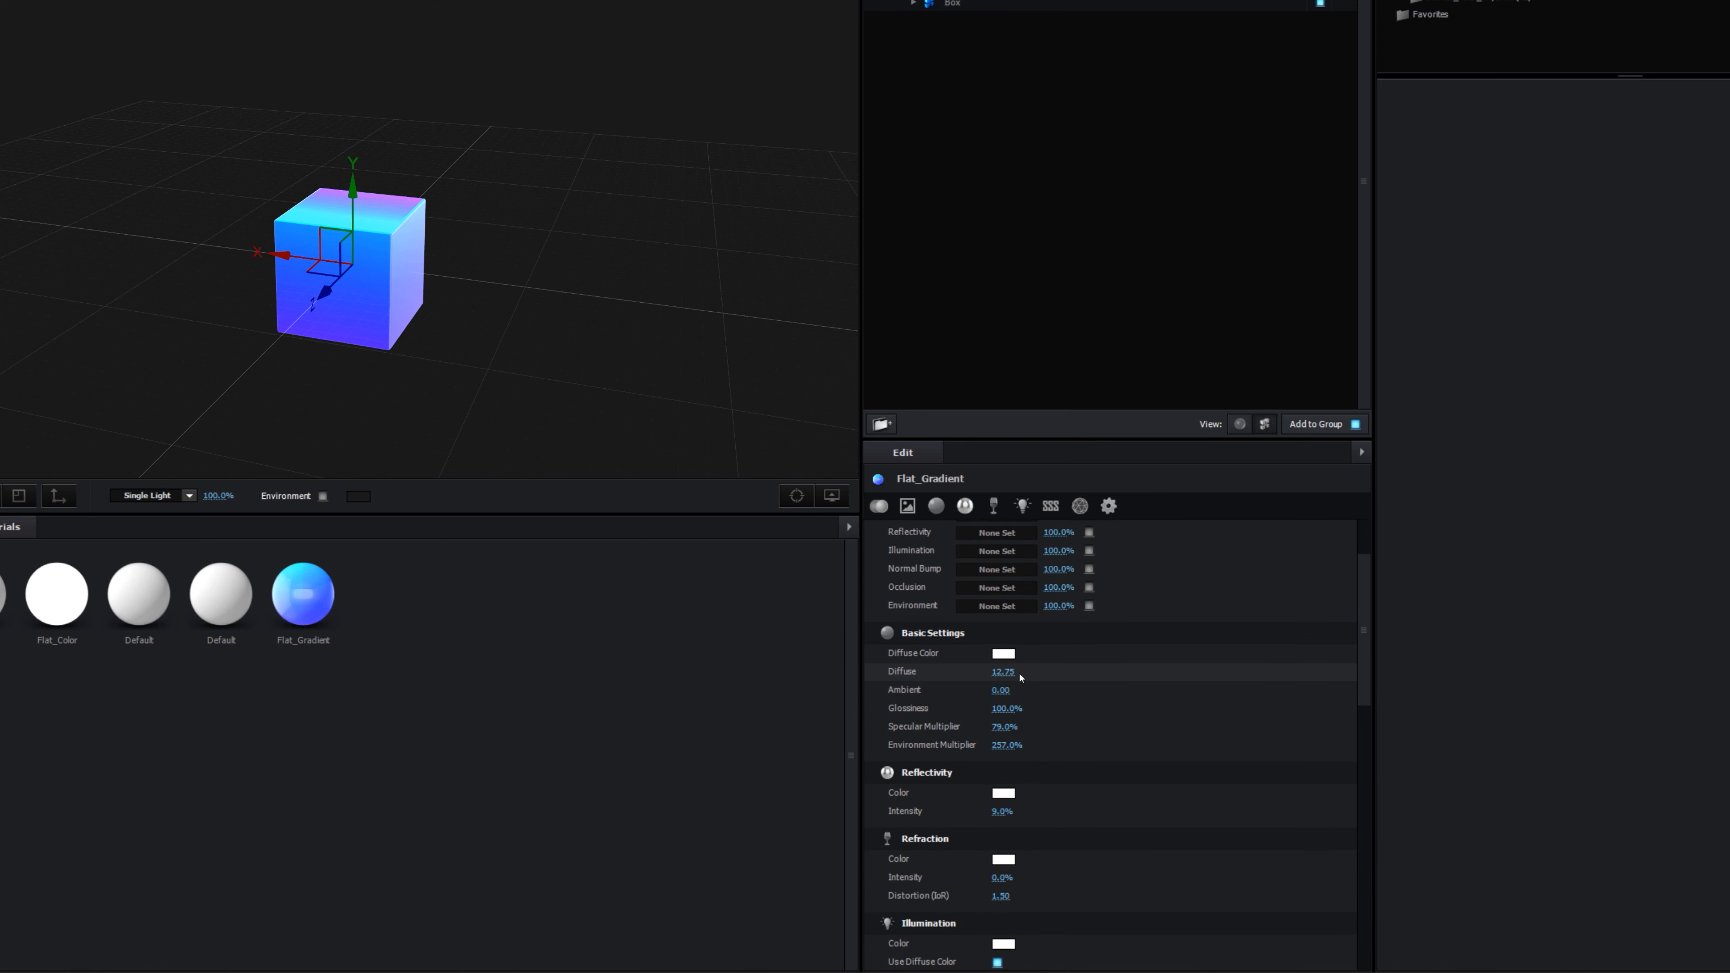
{"action": "scroll", "coordinate": [1033, 643], "scroll_direction": "down", "scroll_amount": 1}
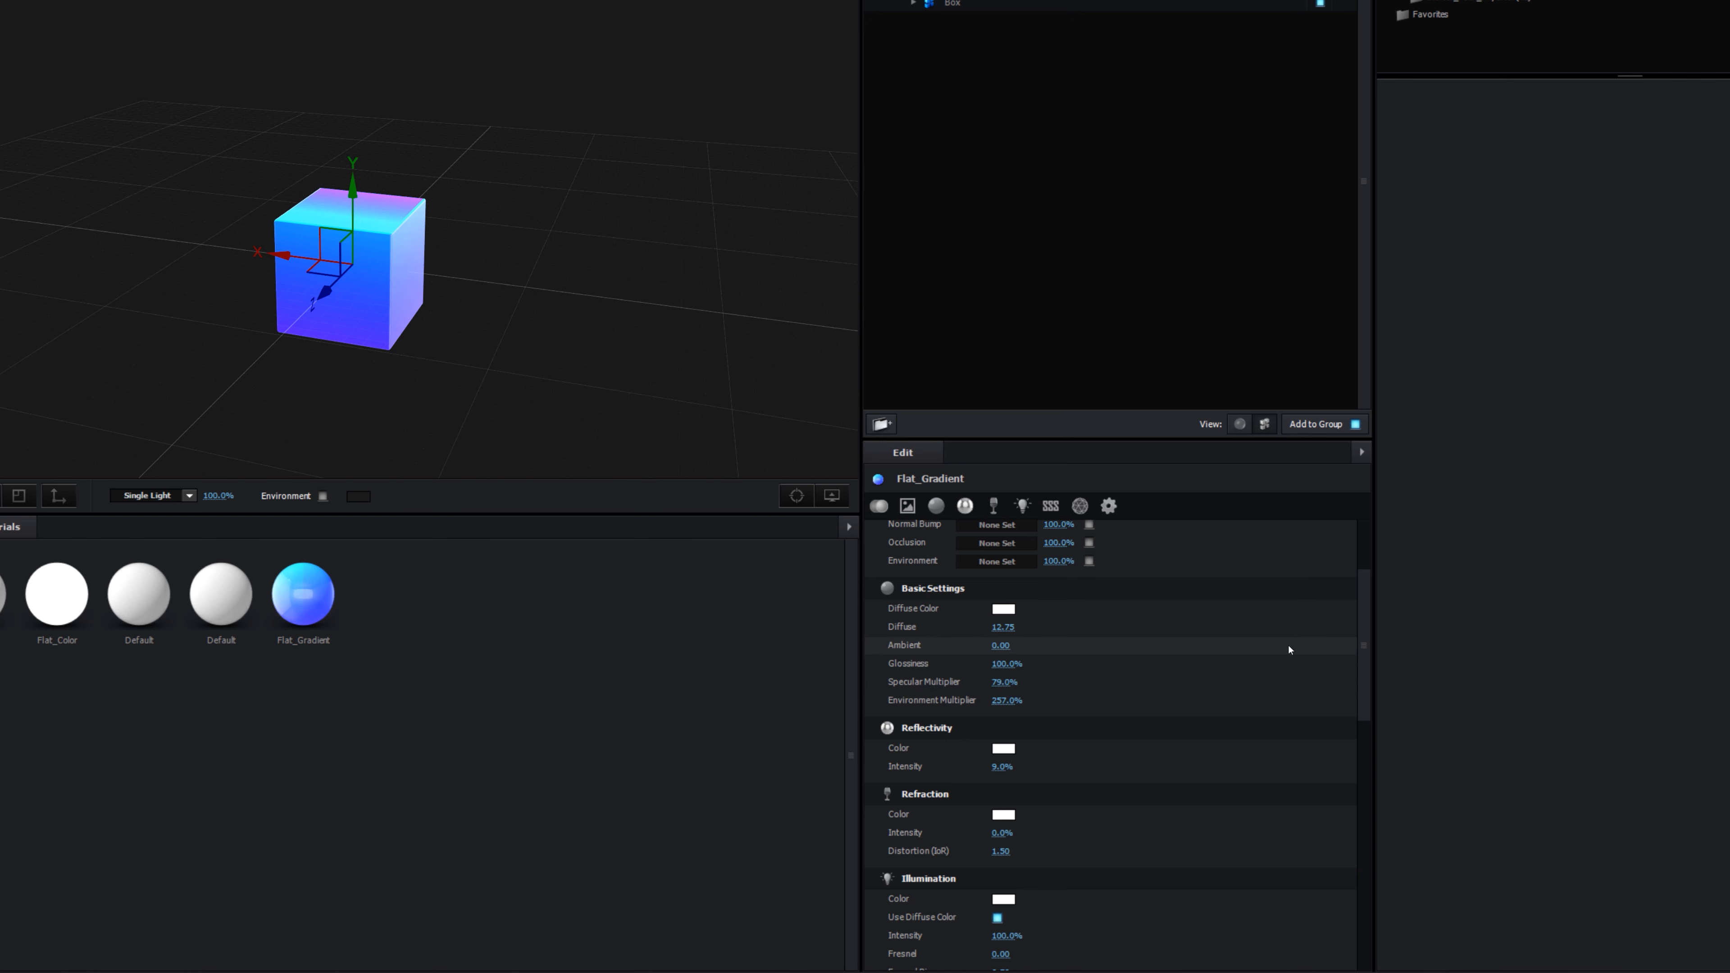
{"action": "scroll", "coordinate": [1278, 617], "scroll_direction": "up", "scroll_amount": 3}
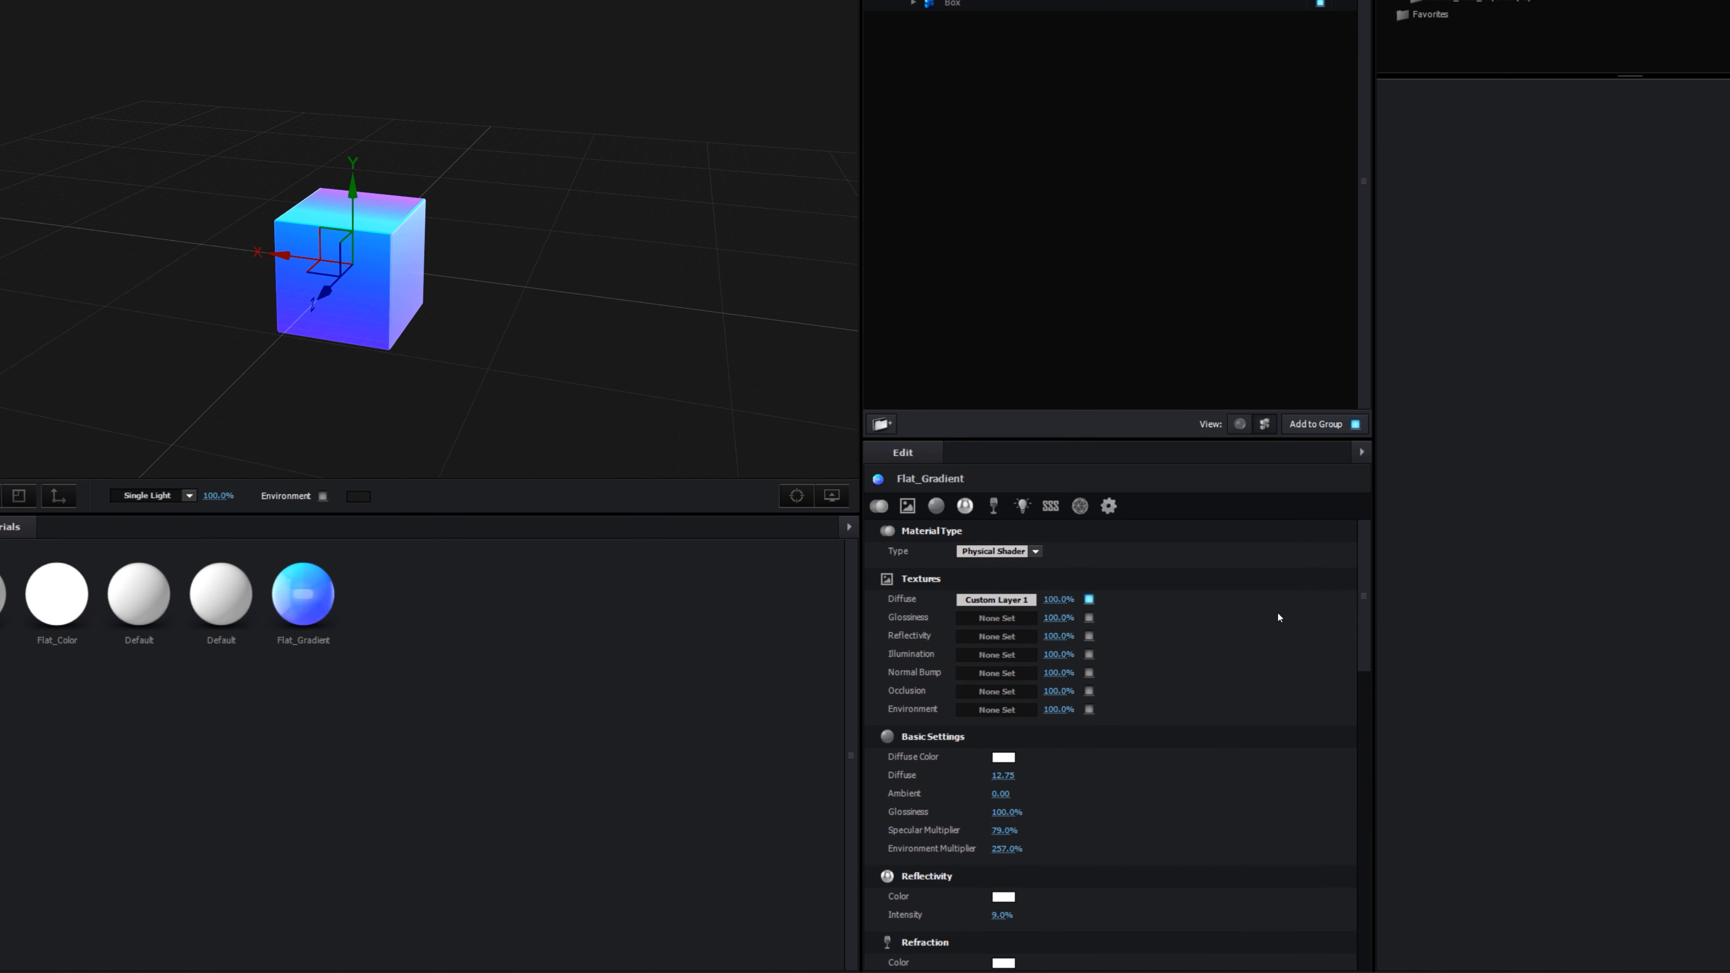
Assign Custom Layer 1 [Material Comp 2] as Flat_Gradient's diffuse texture and close Scene Setup.
{"action": "left_click", "coordinate": [996, 599]}
{"action": "left_click", "coordinate": [992, 504]}
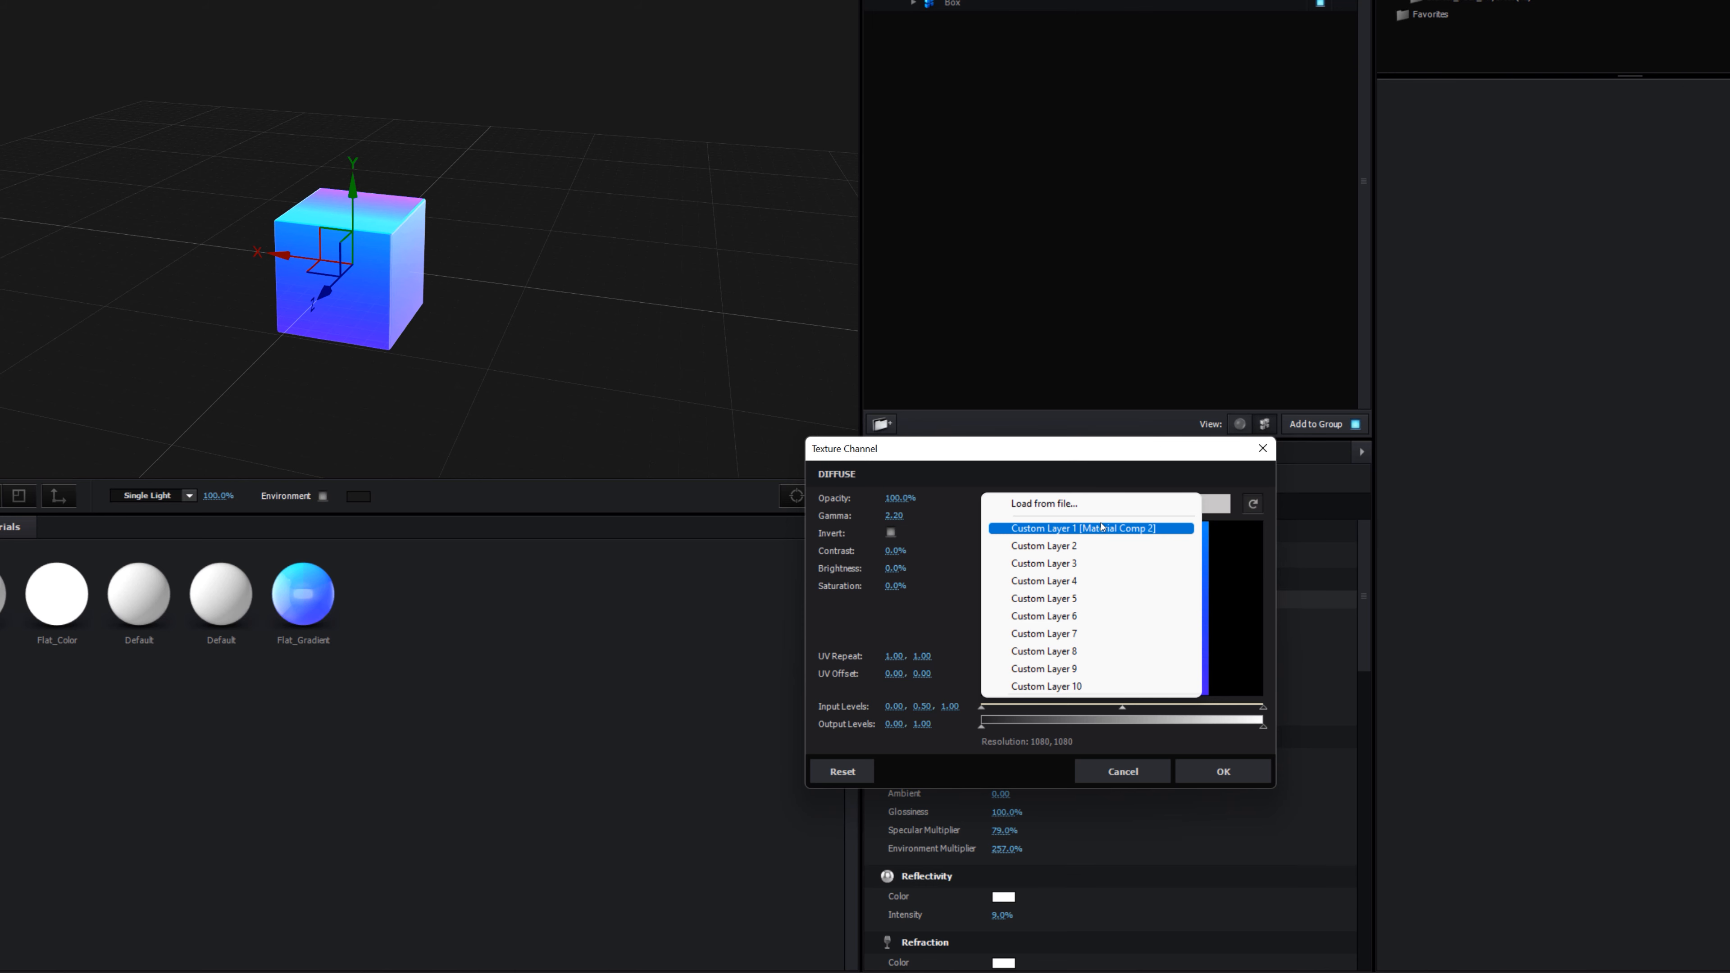
{"action": "left_click", "coordinate": [1098, 527]}
{"action": "left_click", "coordinate": [1223, 771]}
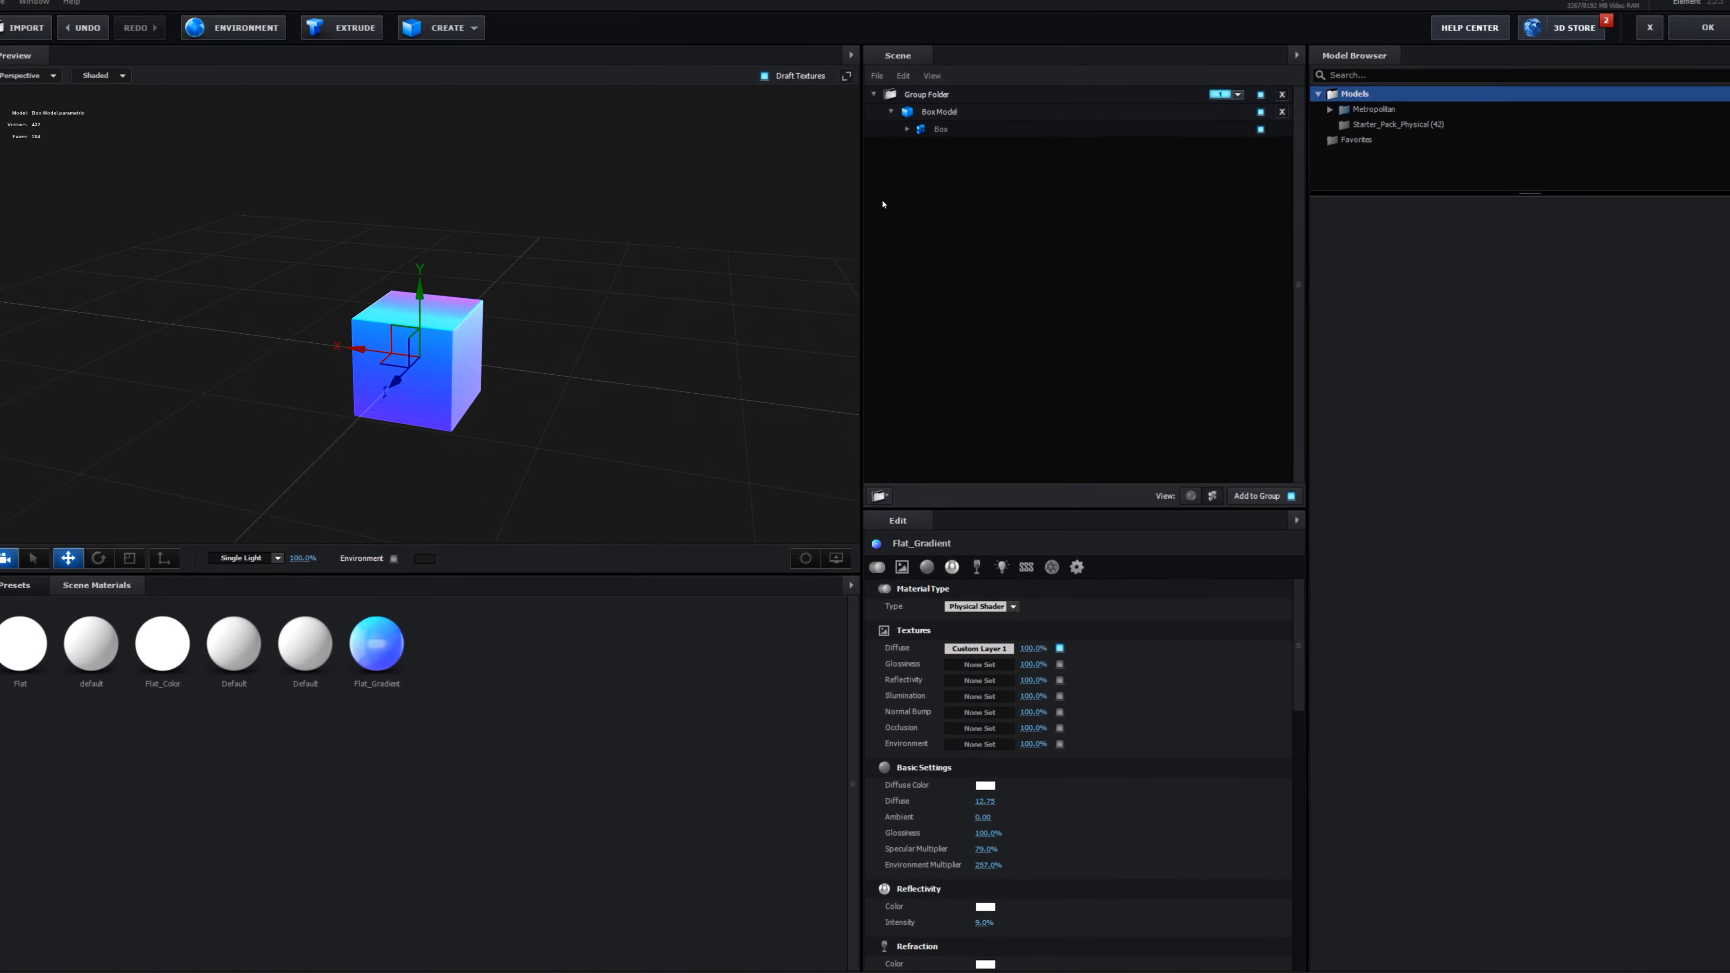
{"action": "left_click", "coordinate": [1686, 50]}
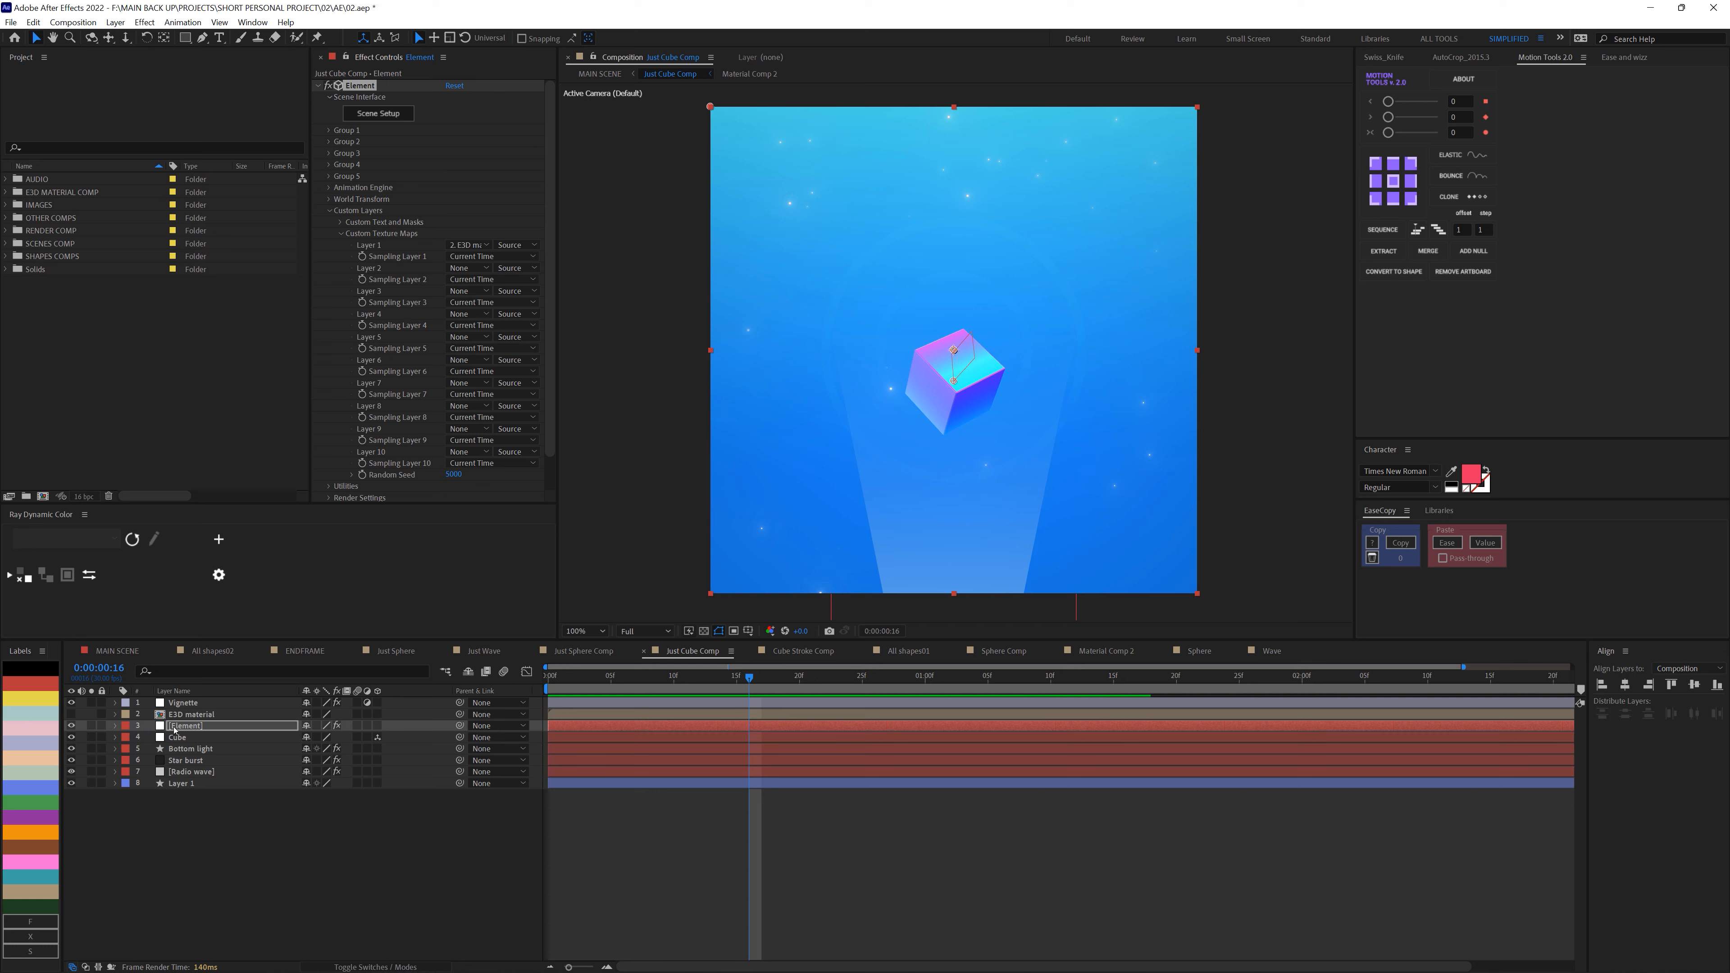
Return from Just Cube Comp to MAIN SCENE, scrub to 0:00:00:22 and select the Cube Stroke Comp layer.
{"action": "left_click", "coordinate": [222, 845]}
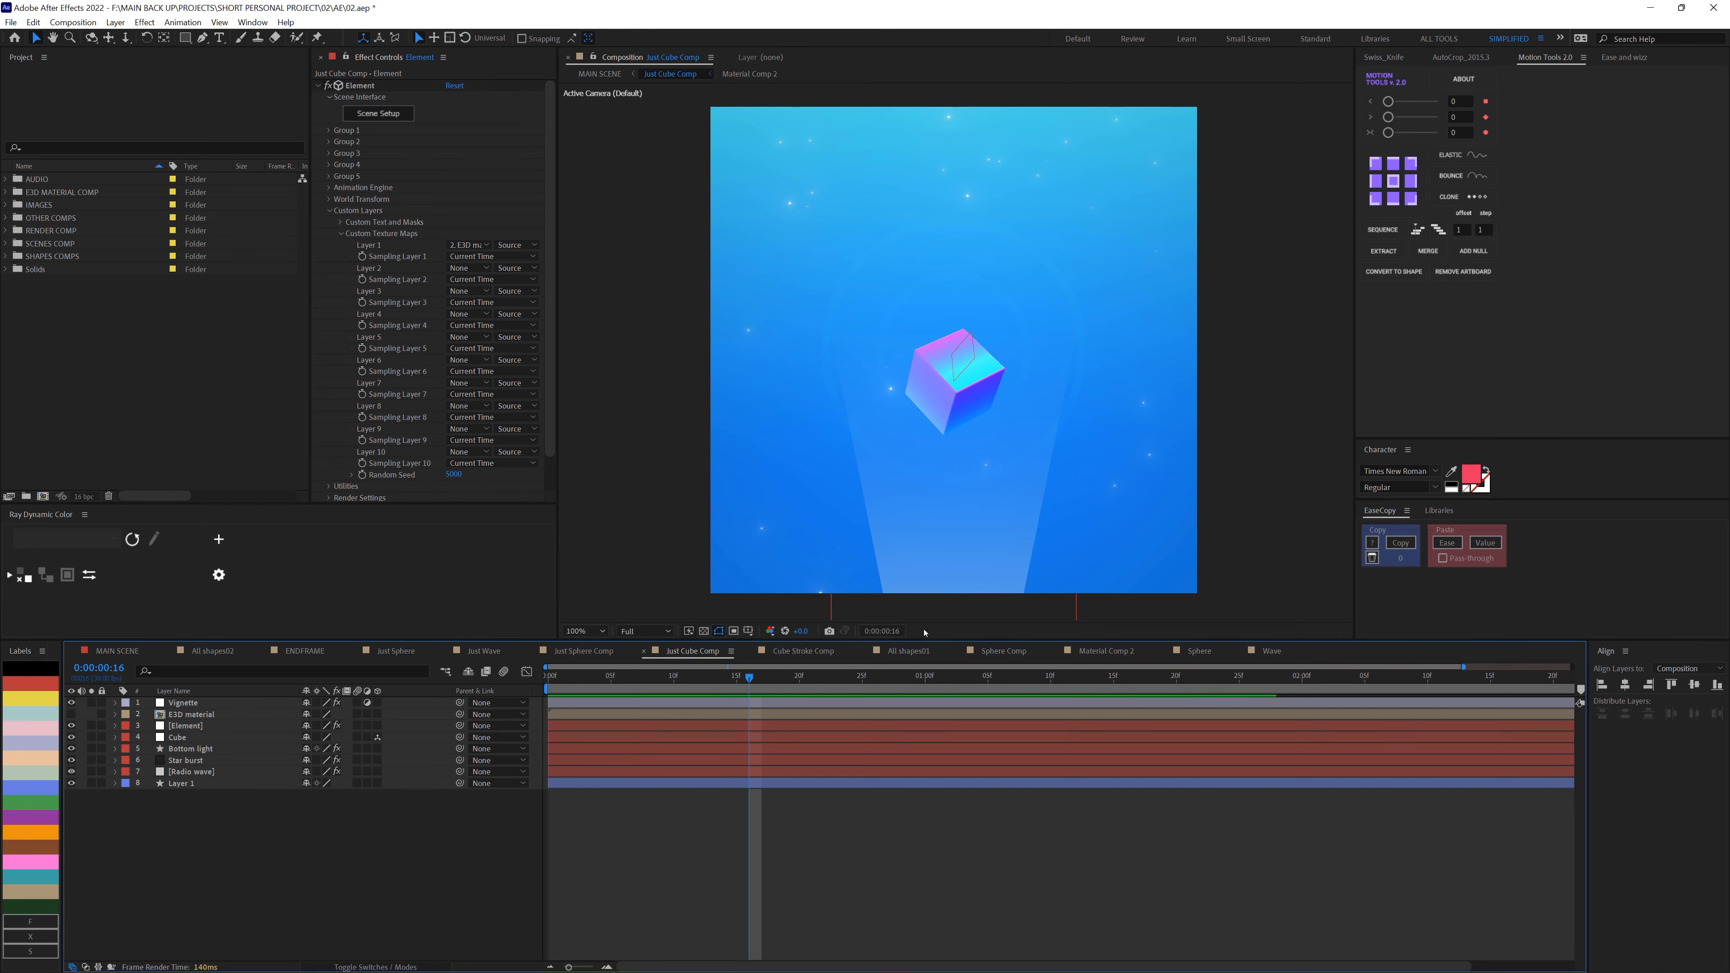
{"action": "left_click_drag", "start_coordinate": [712, 678], "coordinate": [705, 685]}
{"action": "key", "text": "Tab"}
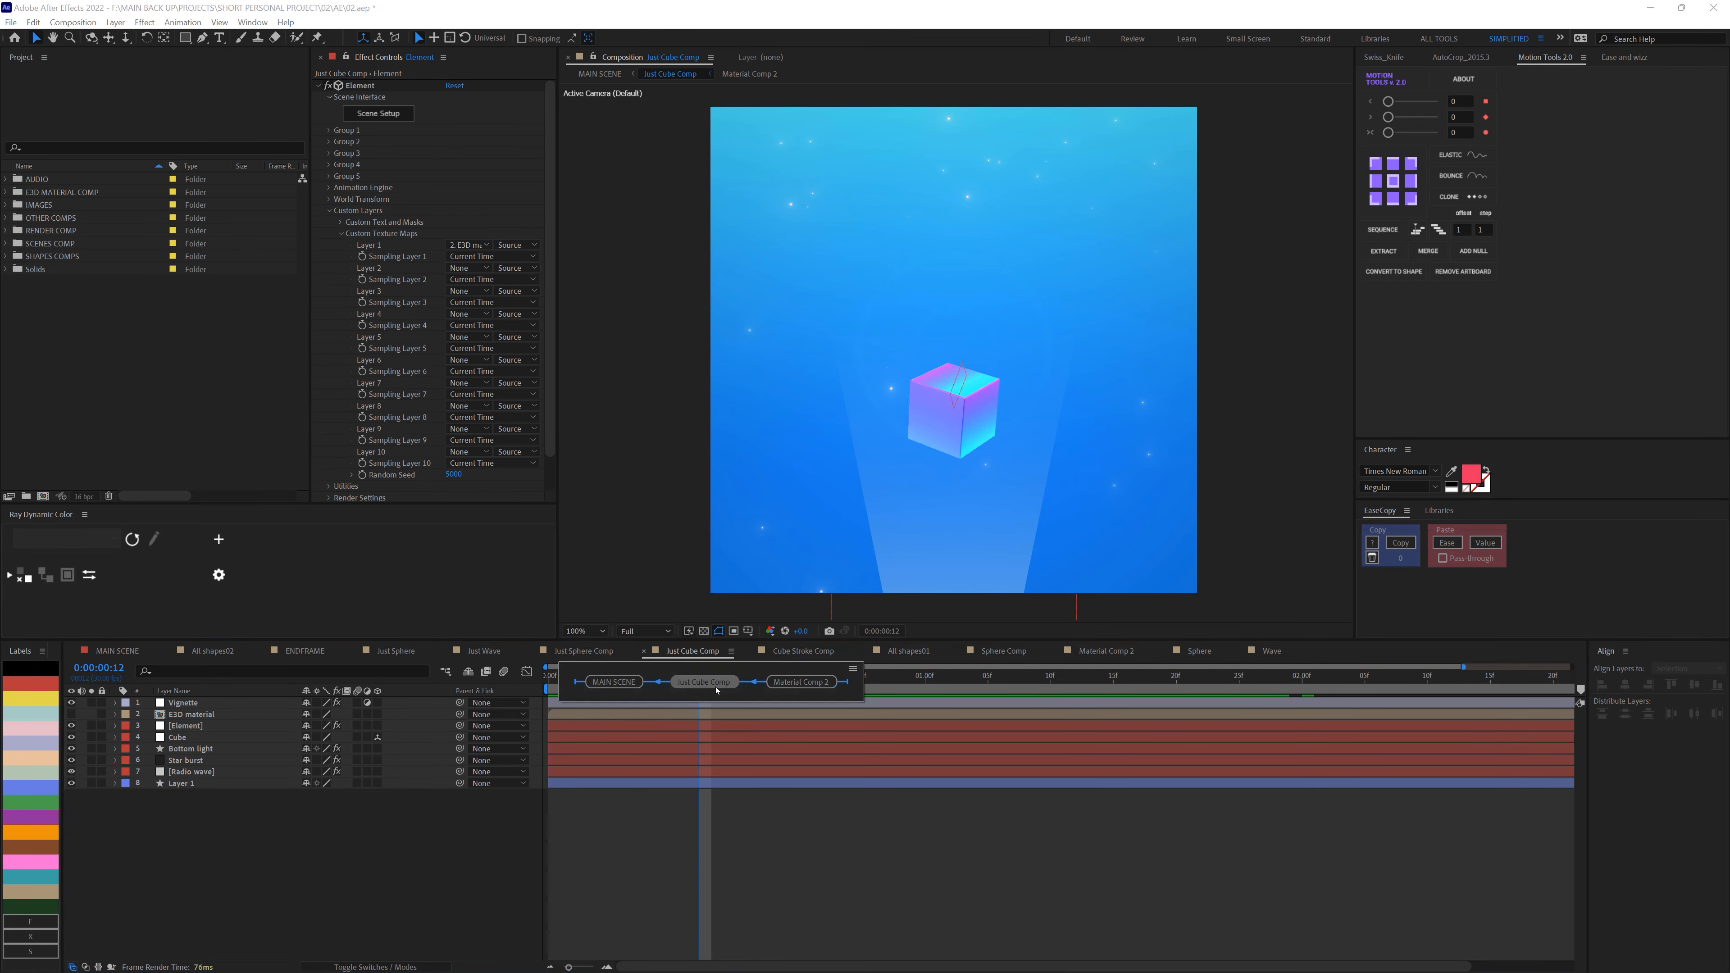
{"action": "left_click", "coordinate": [617, 684]}
{"action": "left_click_drag", "start_coordinate": [594, 680], "coordinate": [623, 680]}
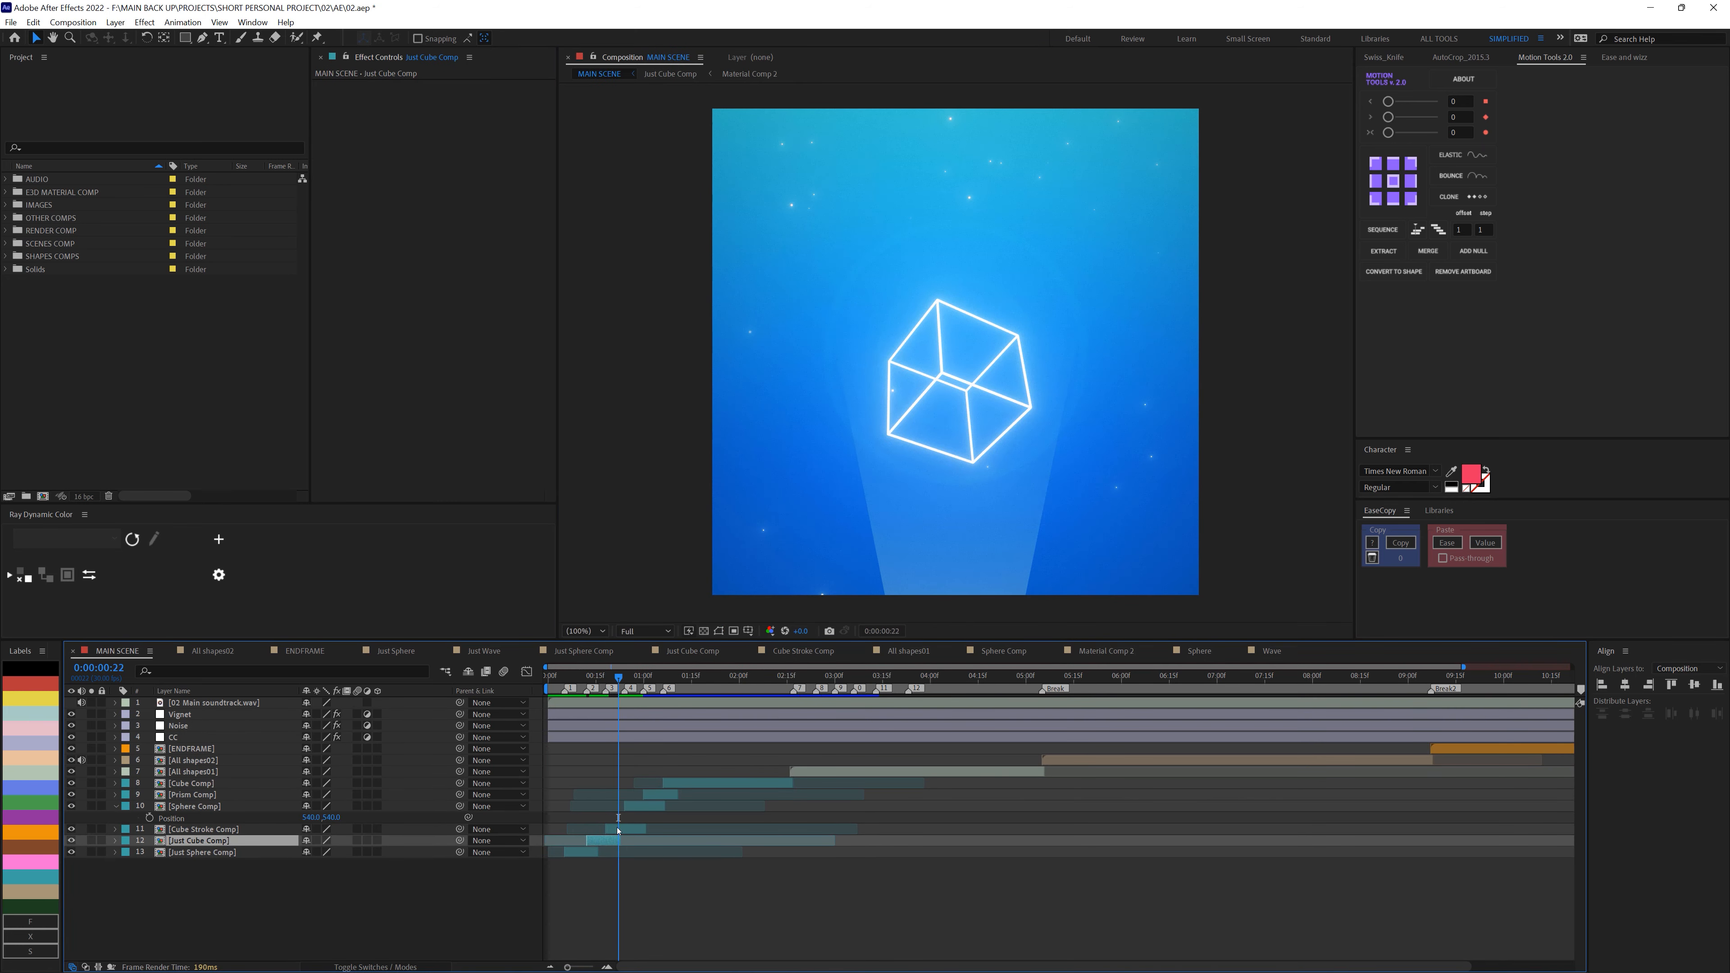
{"action": "left_click", "coordinate": [622, 828]}
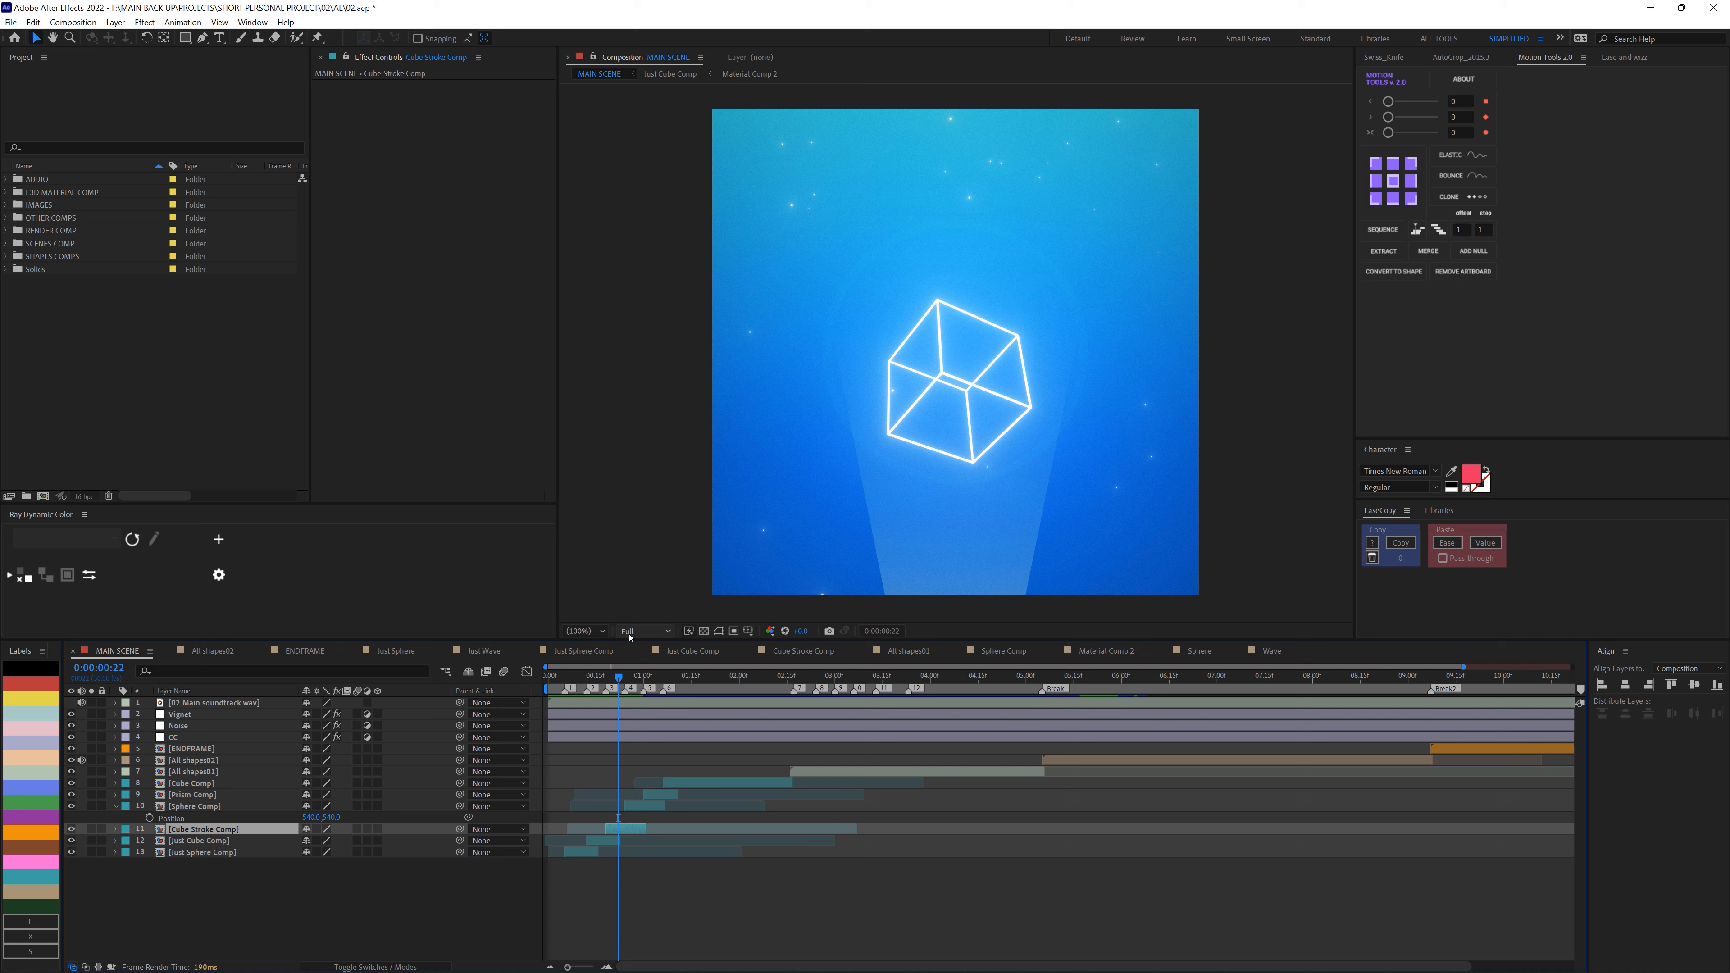
Open Sphere Comp from MAIN SCENE and preview its ringed sphere around 0:00:00:19.
{"action": "mouse_move", "coordinate": [632, 678]}
{"action": "left_mouse_down"}
{"action": "mouse_move", "coordinate": [672, 690]}
{"action": "mouse_move", "coordinate": [635, 707]}
{"action": "left_mouse_up"}
{"action": "double_click", "coordinate": [633, 806]}
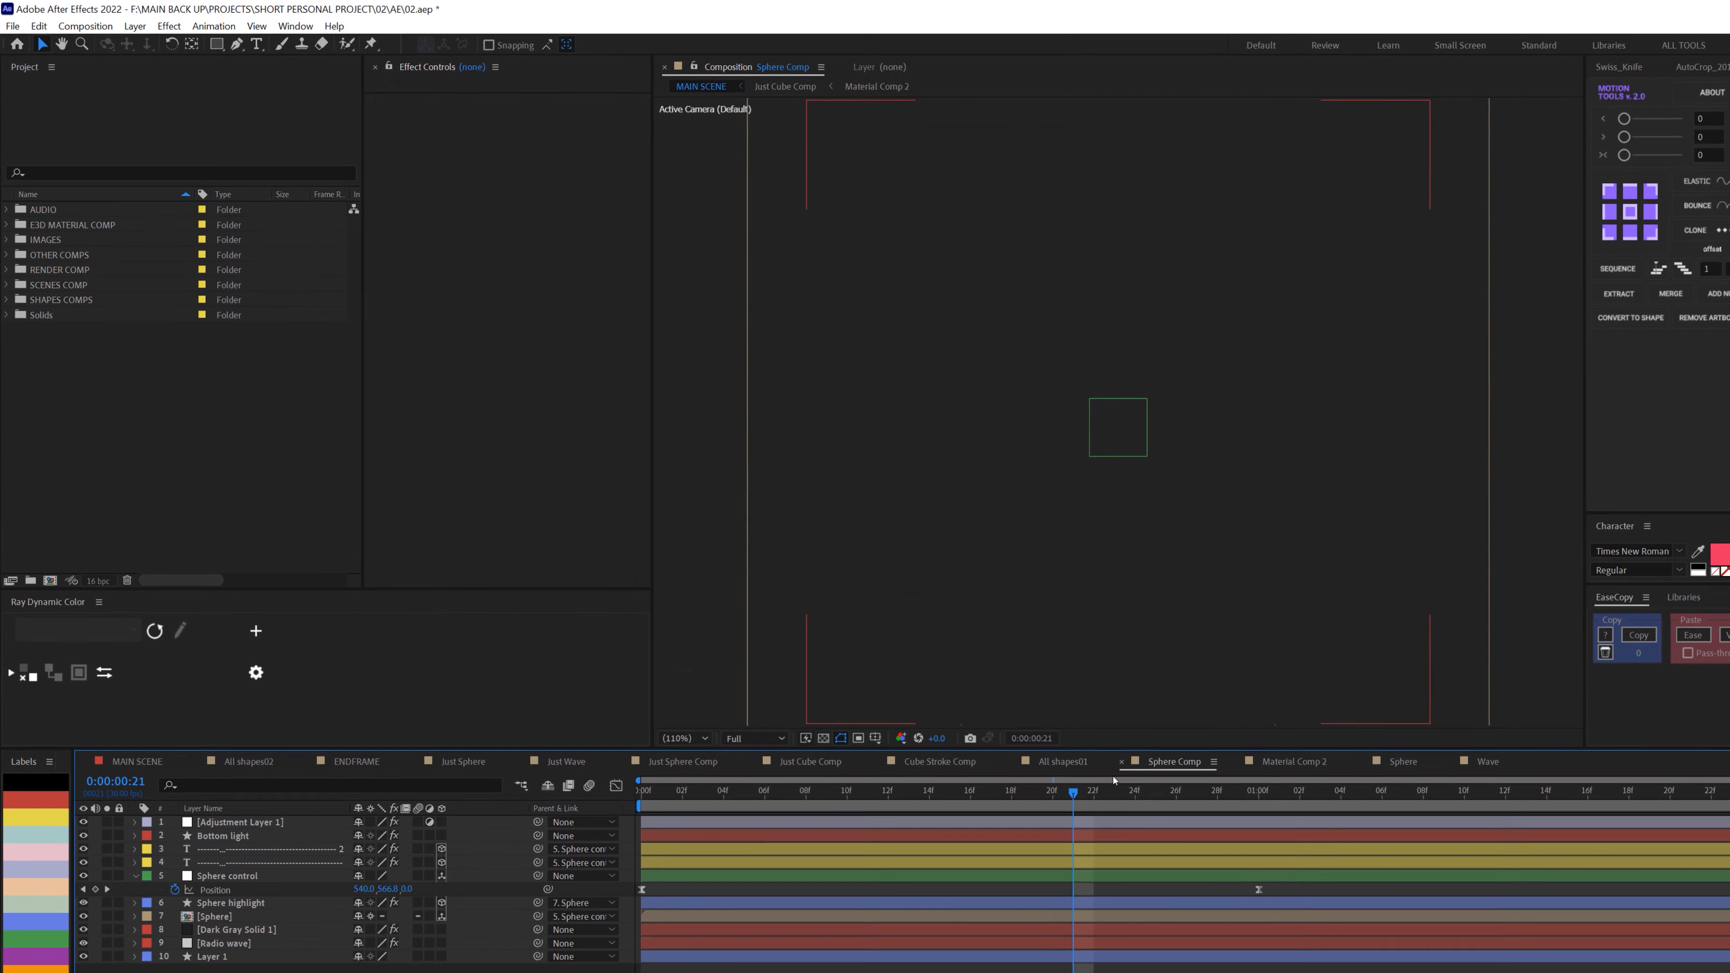
{"action": "left_click_drag", "start_coordinate": [923, 679], "coordinate": [885, 681]}
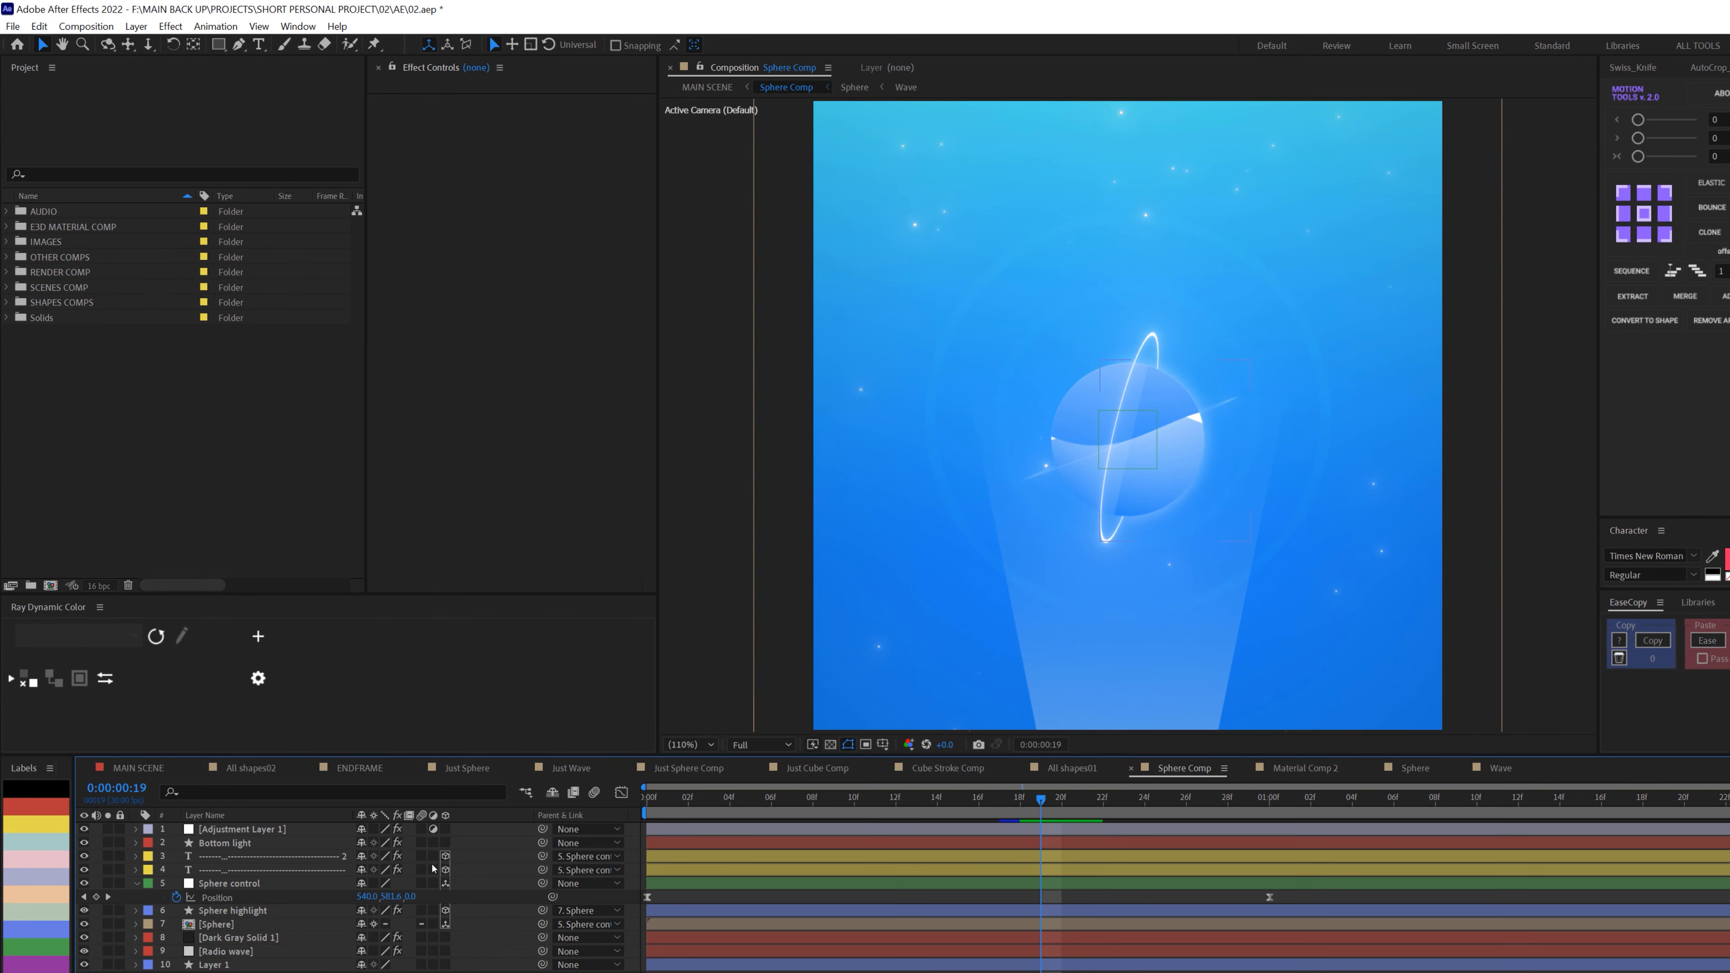
Solo Sphere Comp's two dashed text layers, examine the glowing rings back to 0:00:00:08, and unsolo both layers.
{"action": "left_click", "coordinate": [272, 870]}
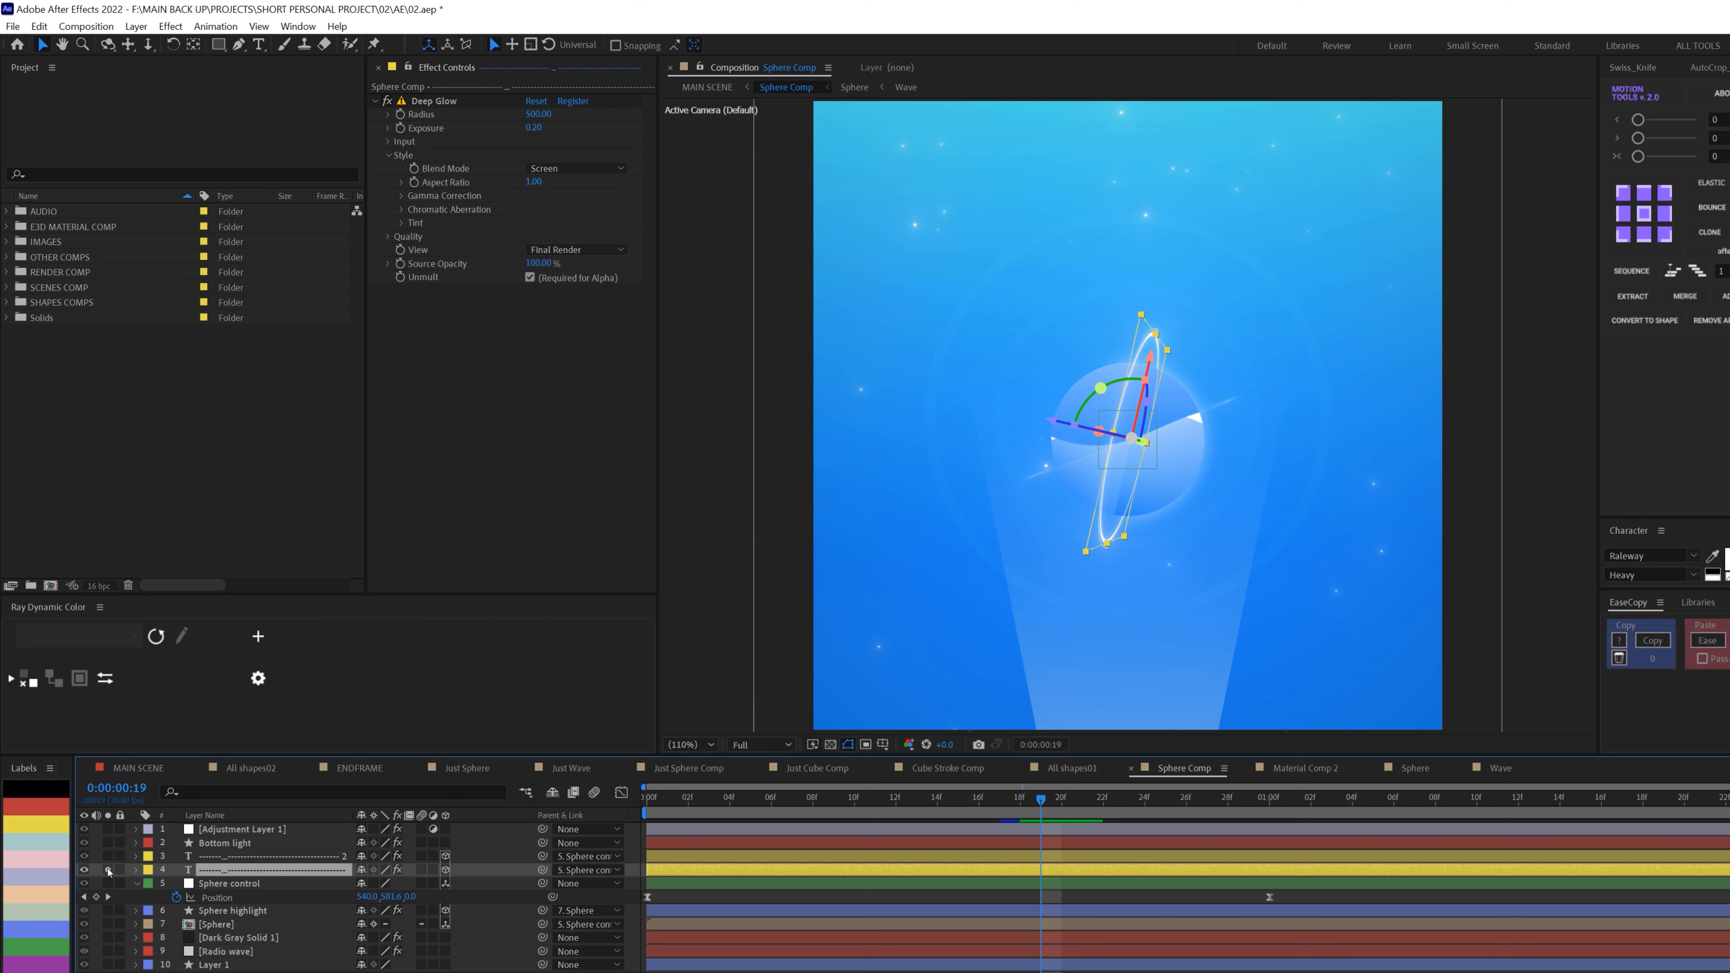
{"action": "left_click_drag", "start_coordinate": [108, 869], "coordinate": [107, 856]}
{"action": "key", "text": "F2"}
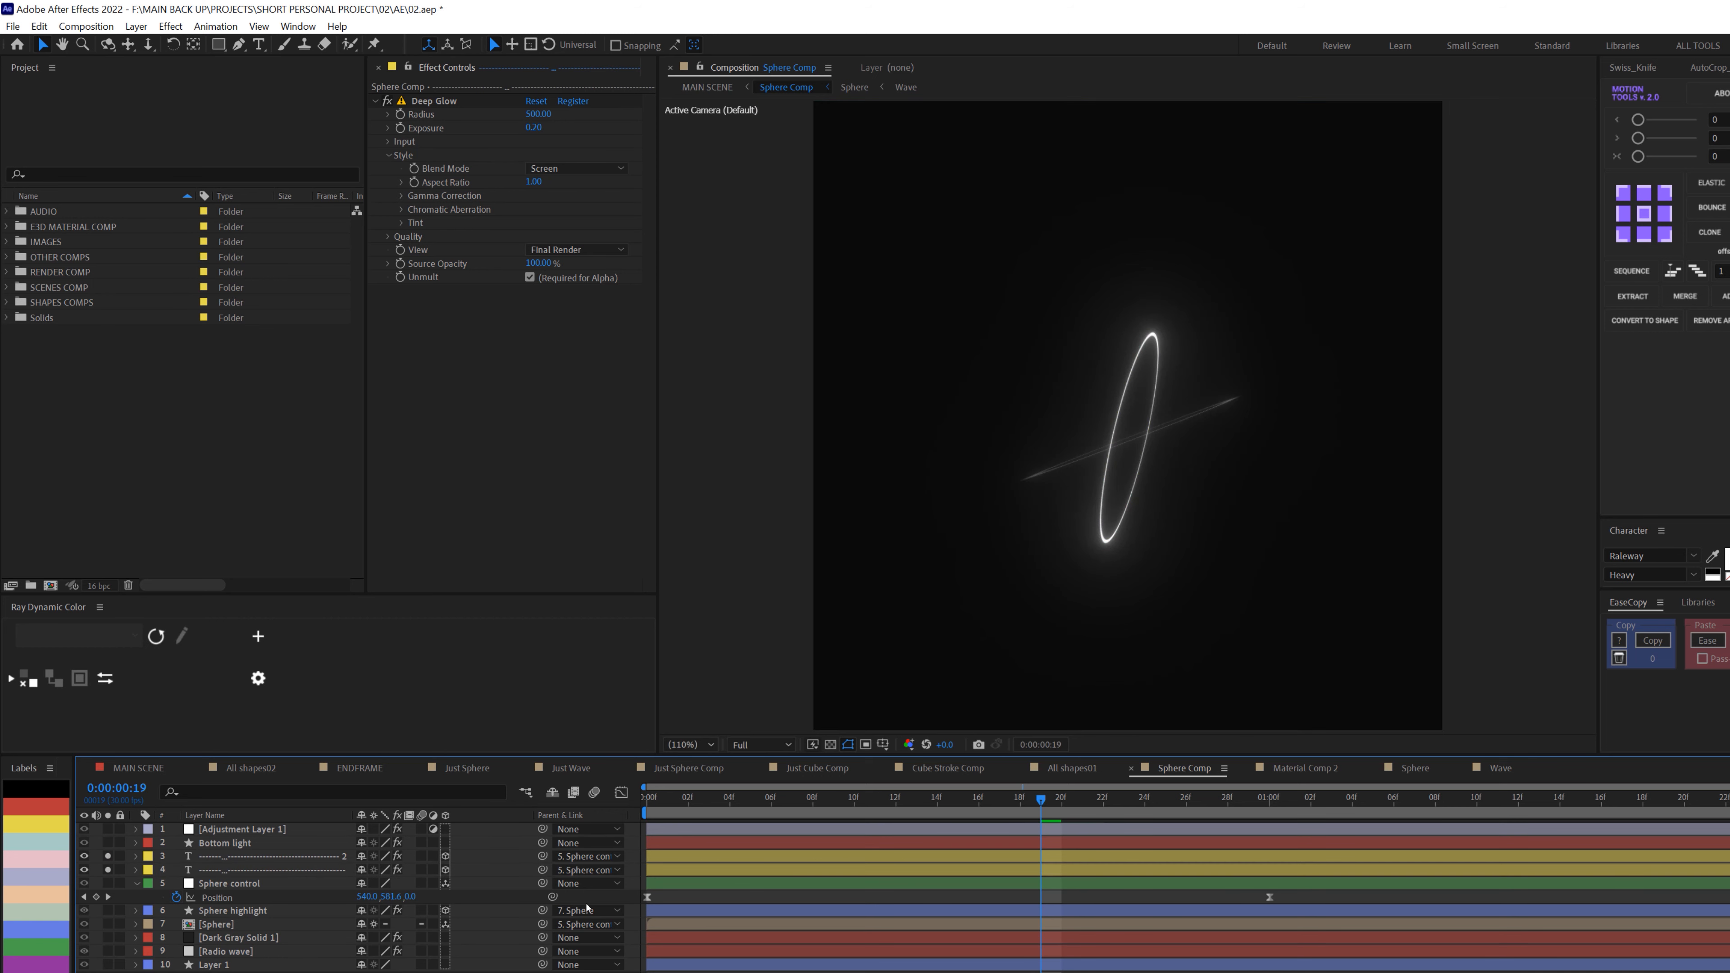
{"action": "left_click_drag", "start_coordinate": [855, 798], "coordinate": [813, 798]}
{"action": "left_click_drag", "start_coordinate": [108, 856], "coordinate": [108, 869]}
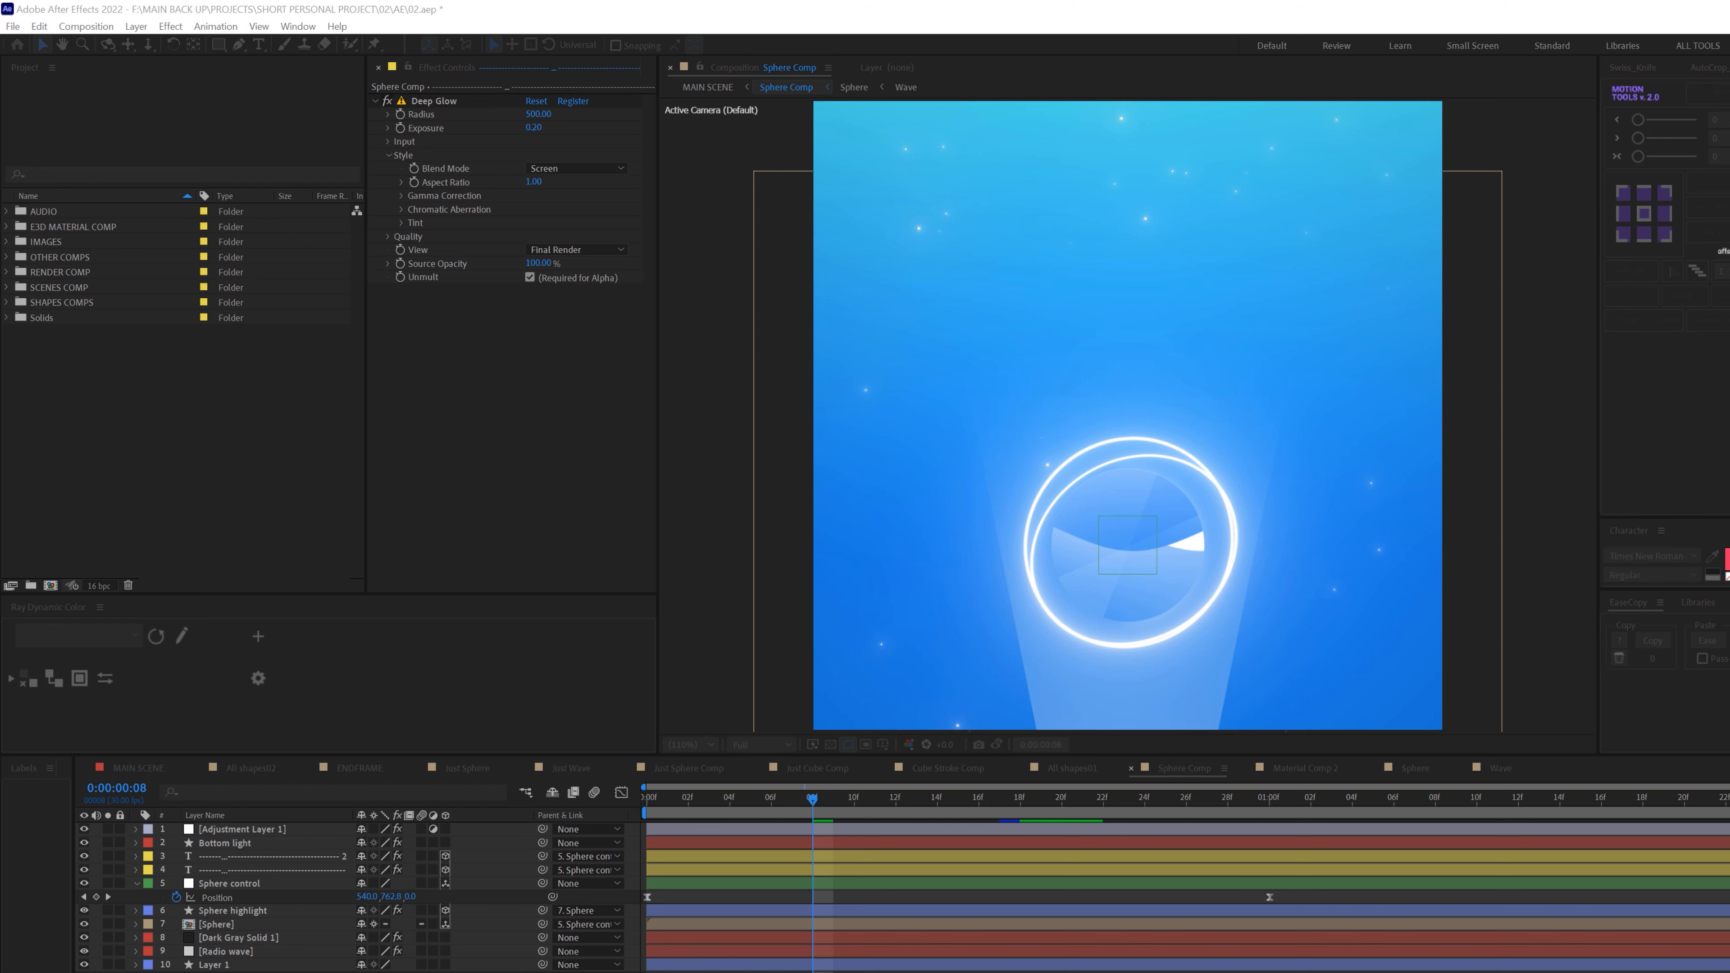
Create a 1080 x 1080 composition, Comp 1, and add a text layer containing a row of hyphens.
{"action": "key", "text": "ctrl+n"}
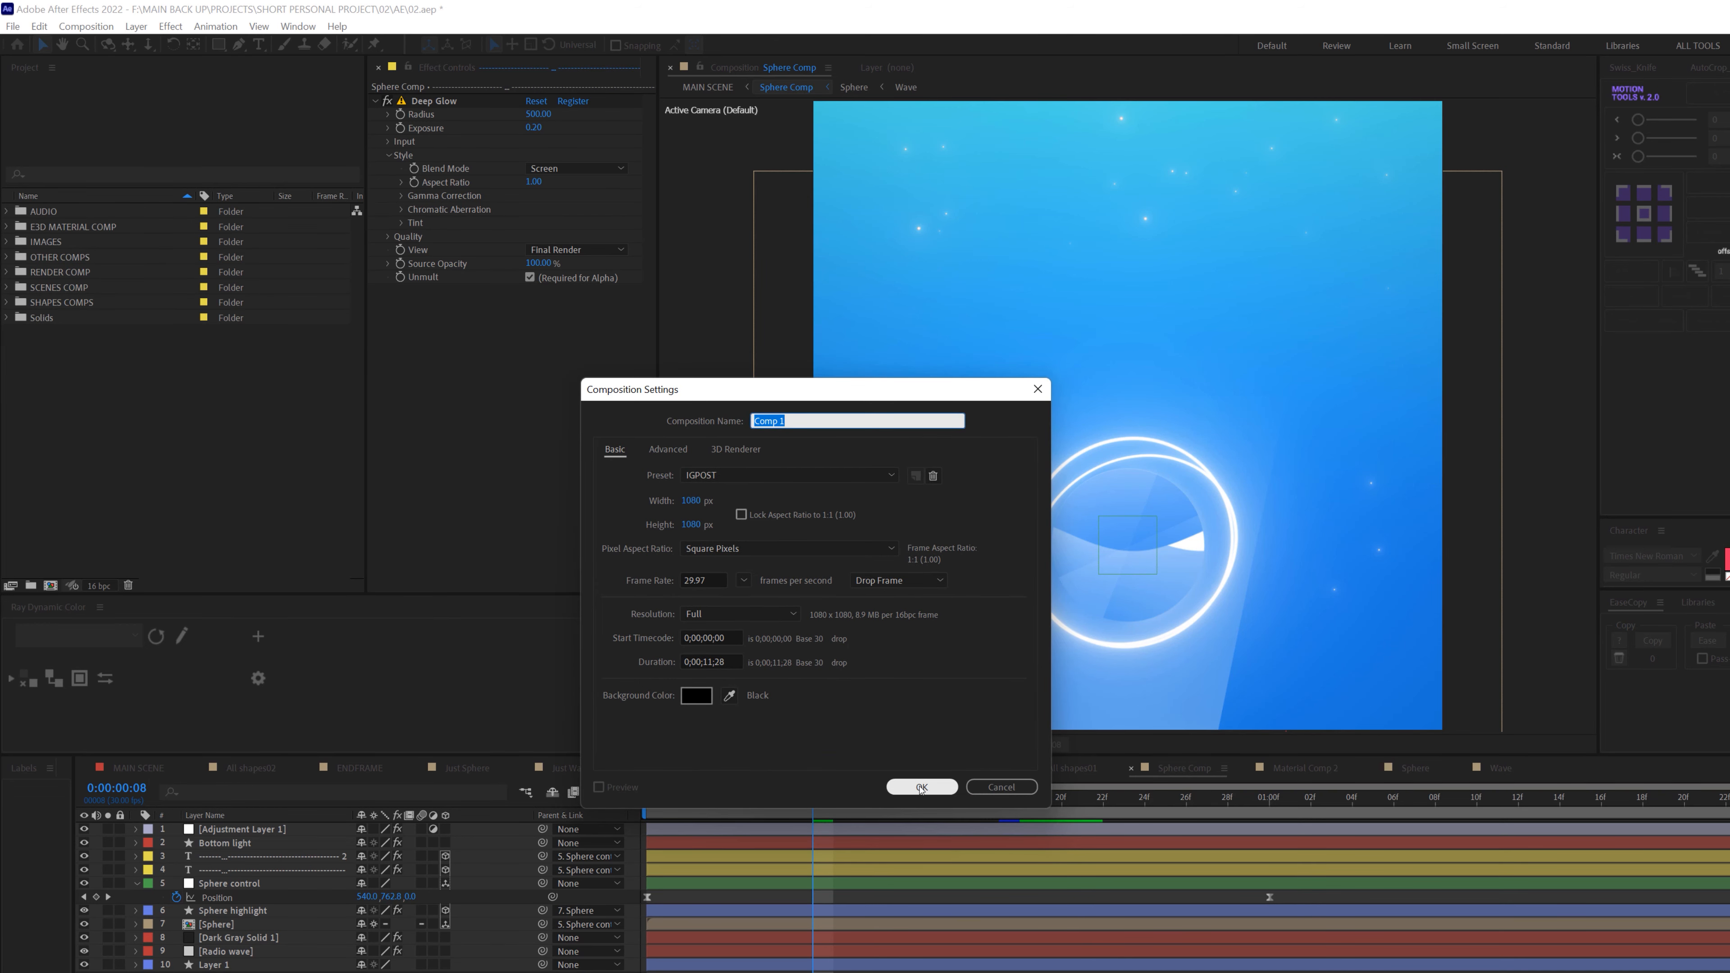
{"action": "left_click", "coordinate": [921, 788]}
{"action": "left_click", "coordinate": [258, 49]}
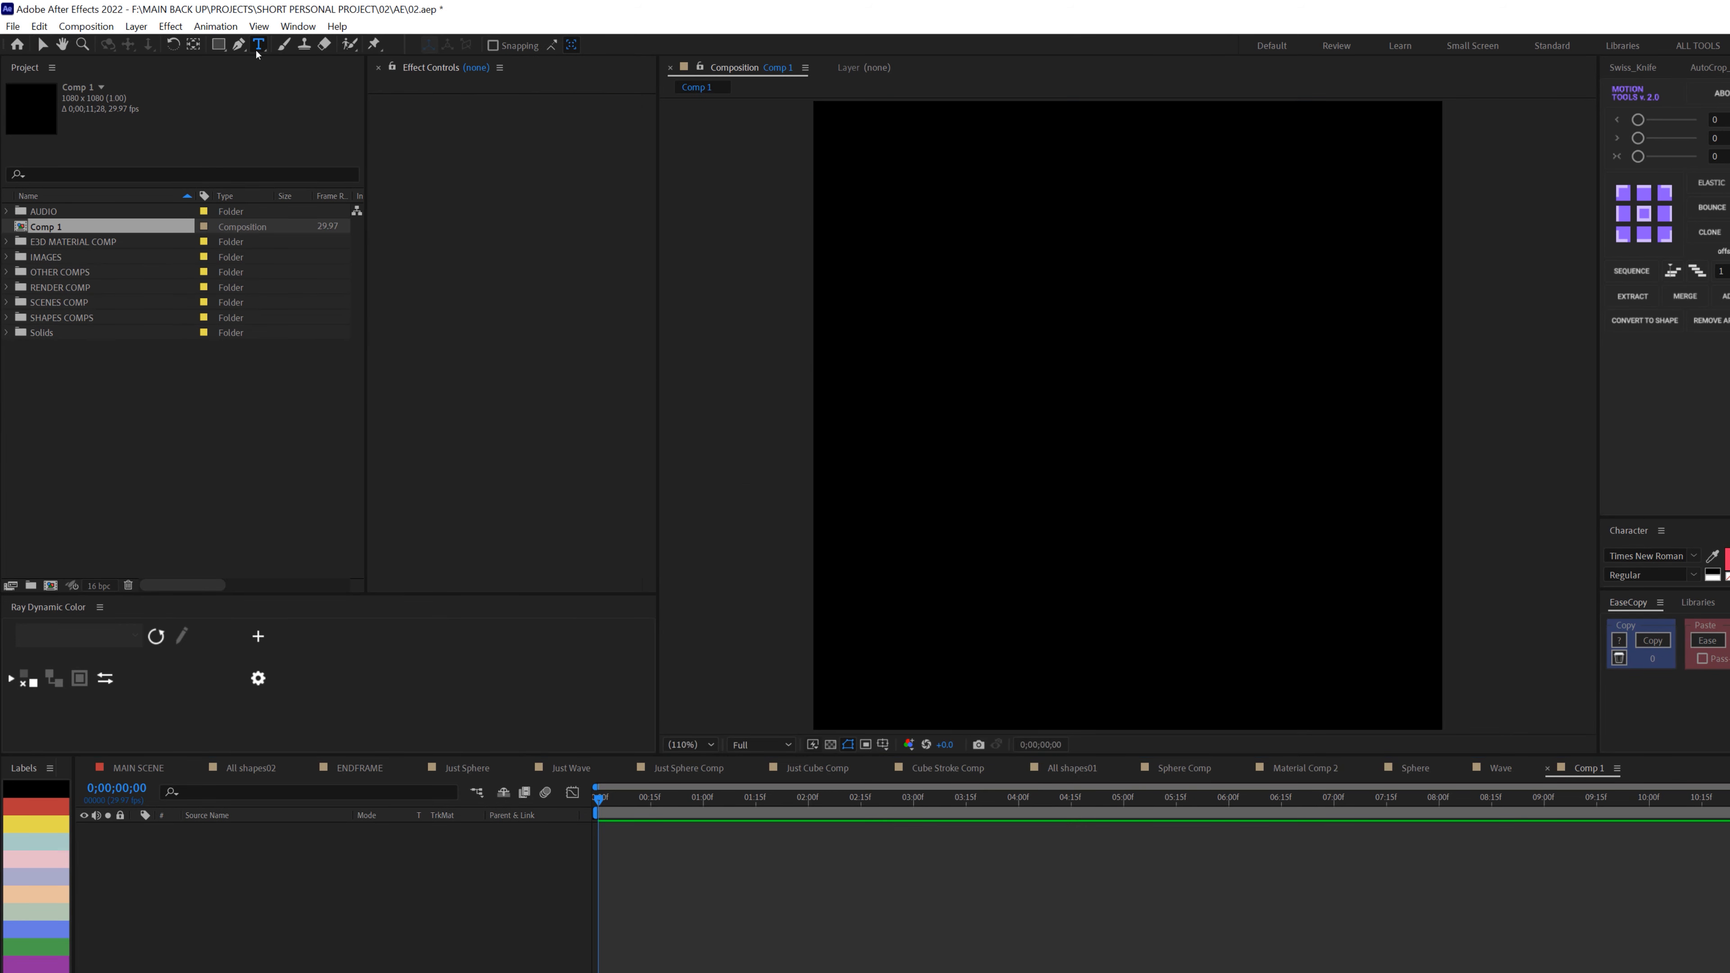
{"action": "left_click", "coordinate": [958, 392]}
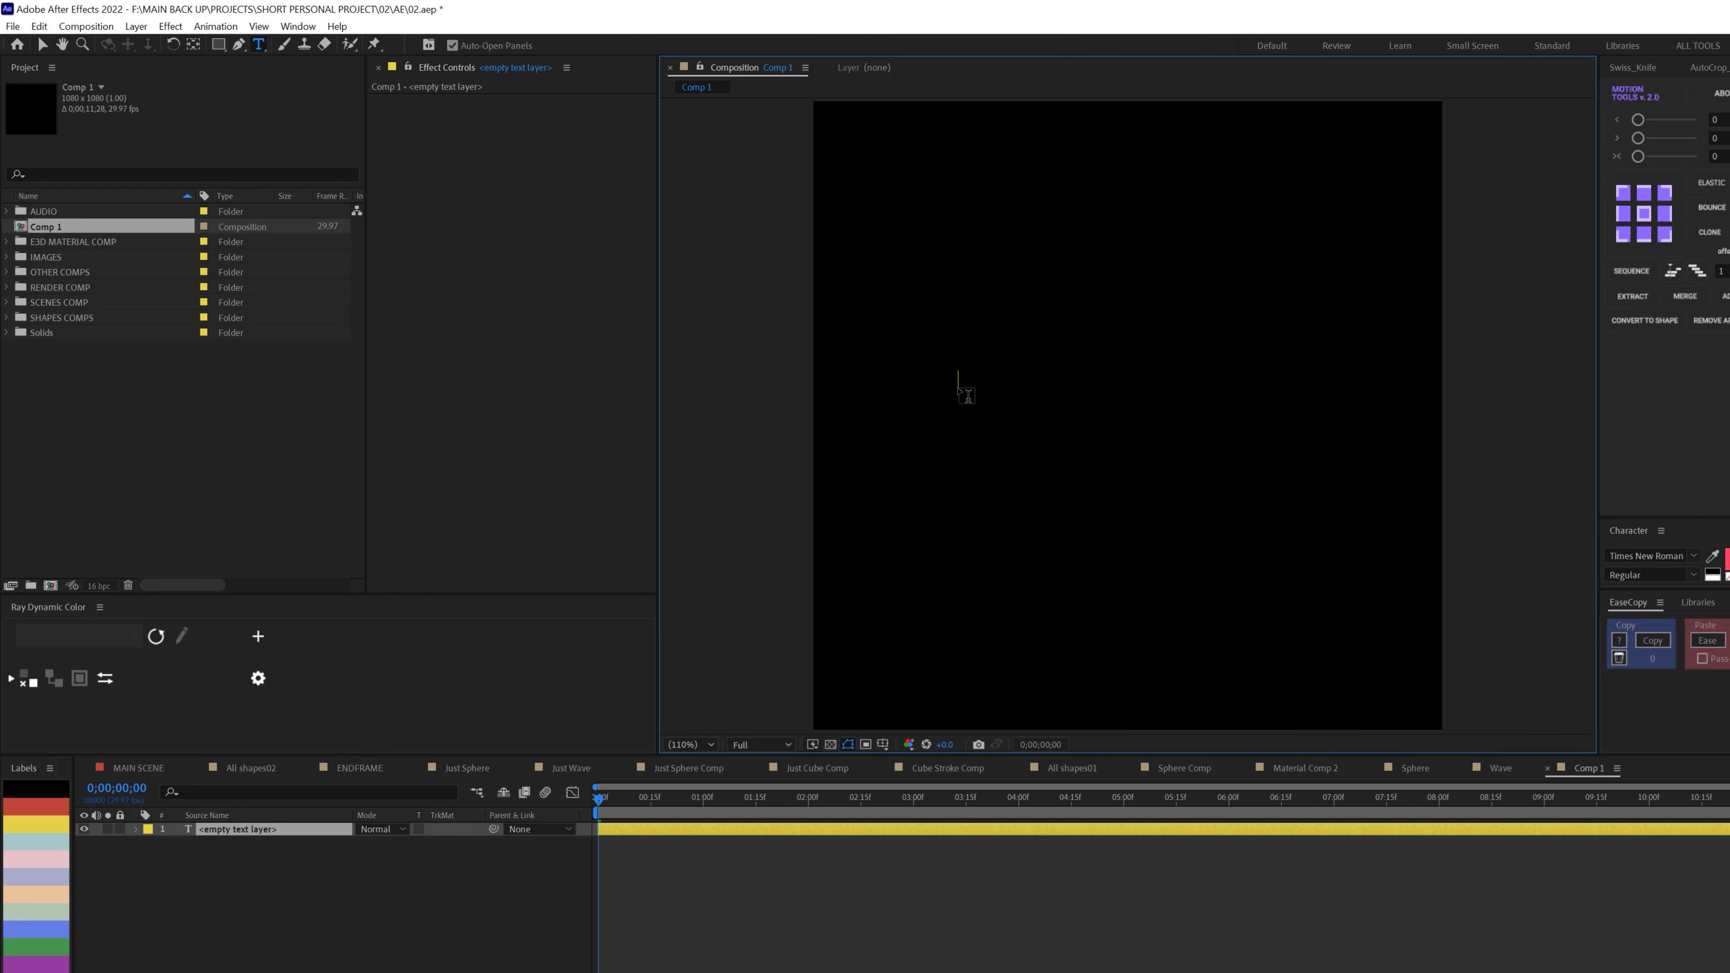
{"action": "type", "text": "------------------------------------"}
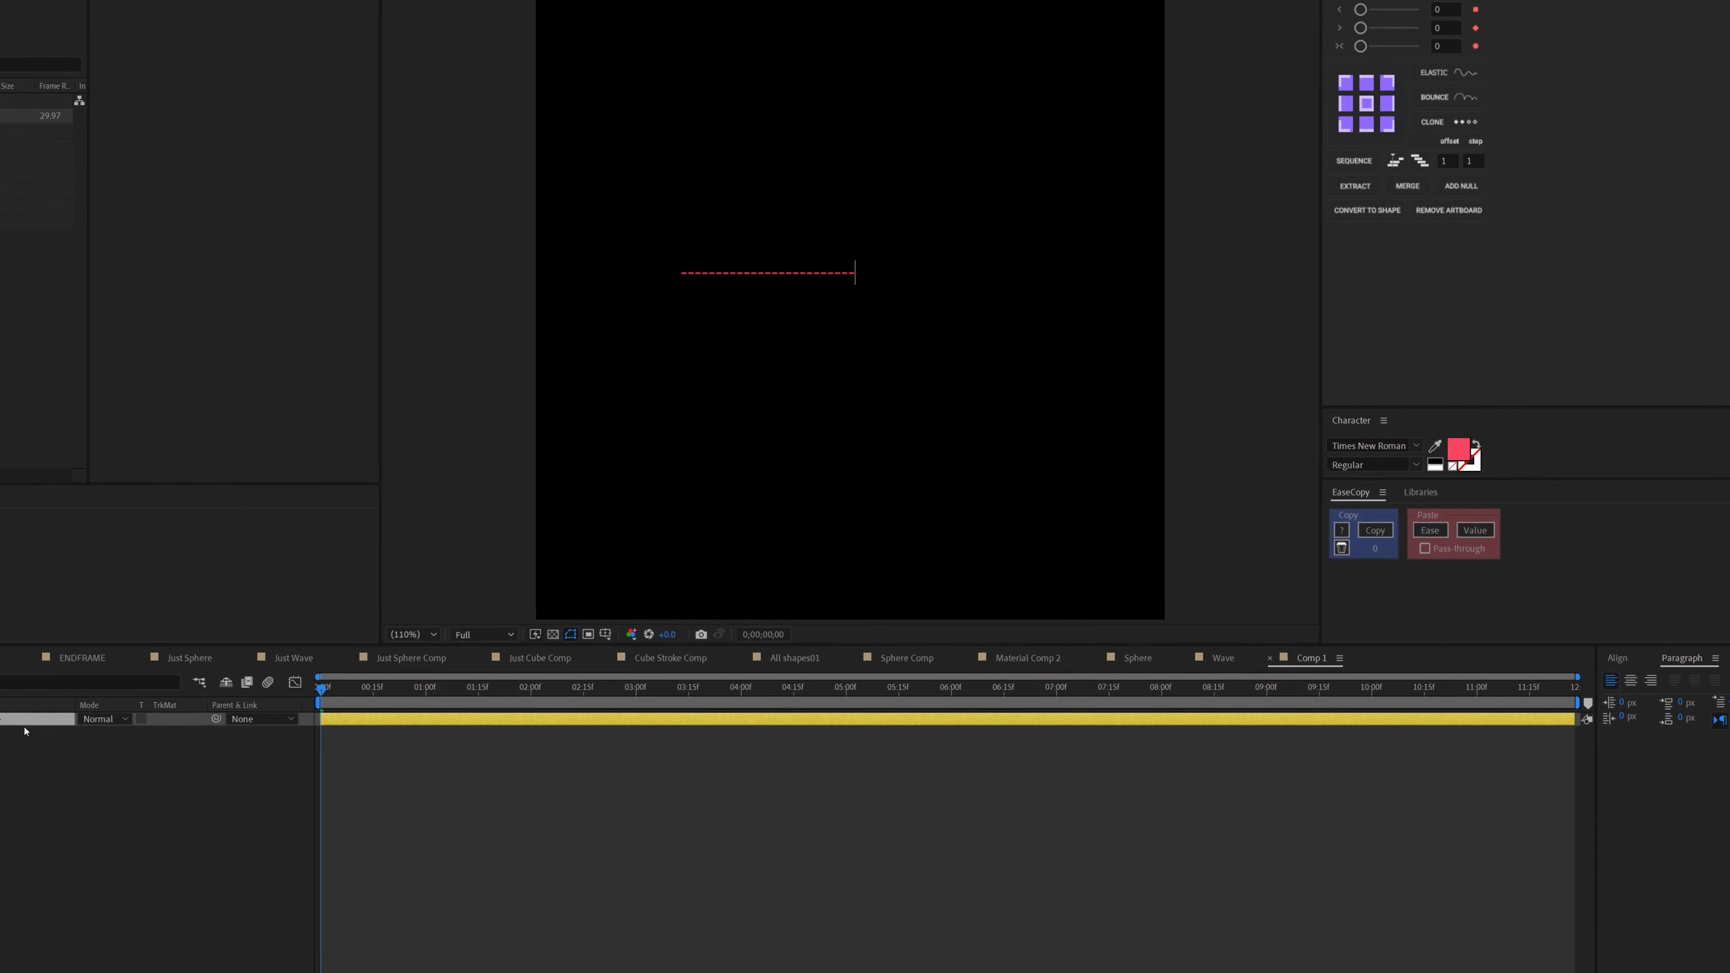
Change the fill colour of the hyphen text layer to near white.
{"action": "left_click", "coordinate": [24, 721]}
{"action": "left_click", "coordinate": [1458, 449]}
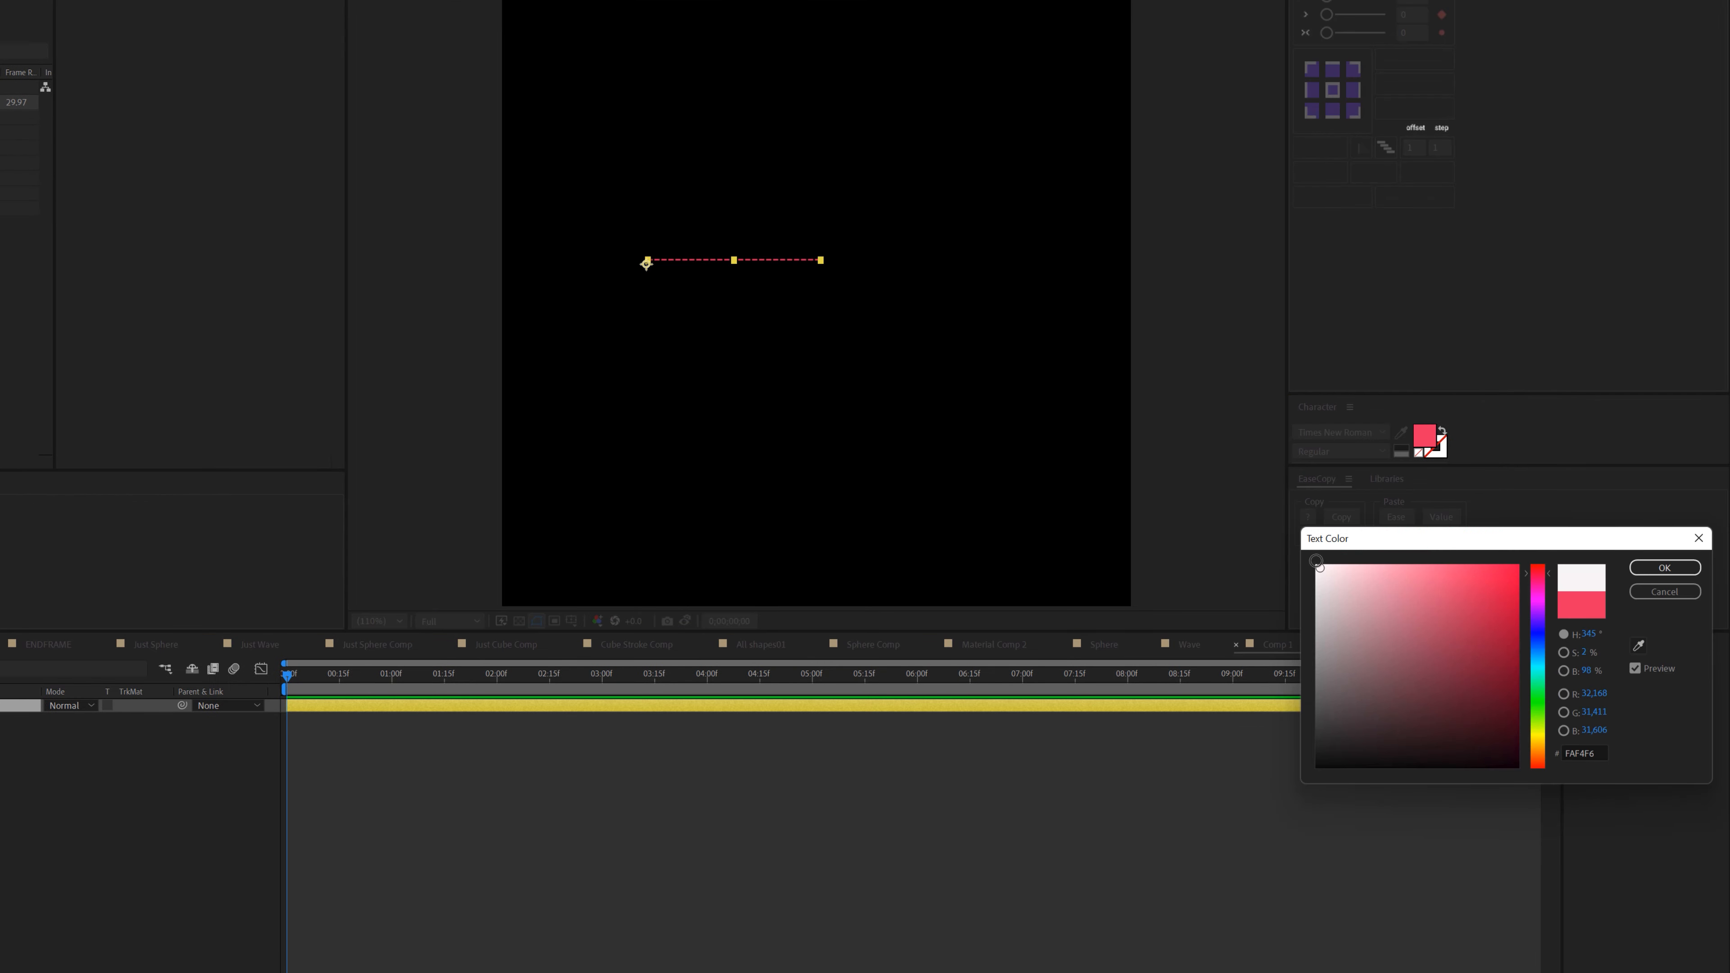
{"action": "left_click", "coordinate": [1664, 568]}
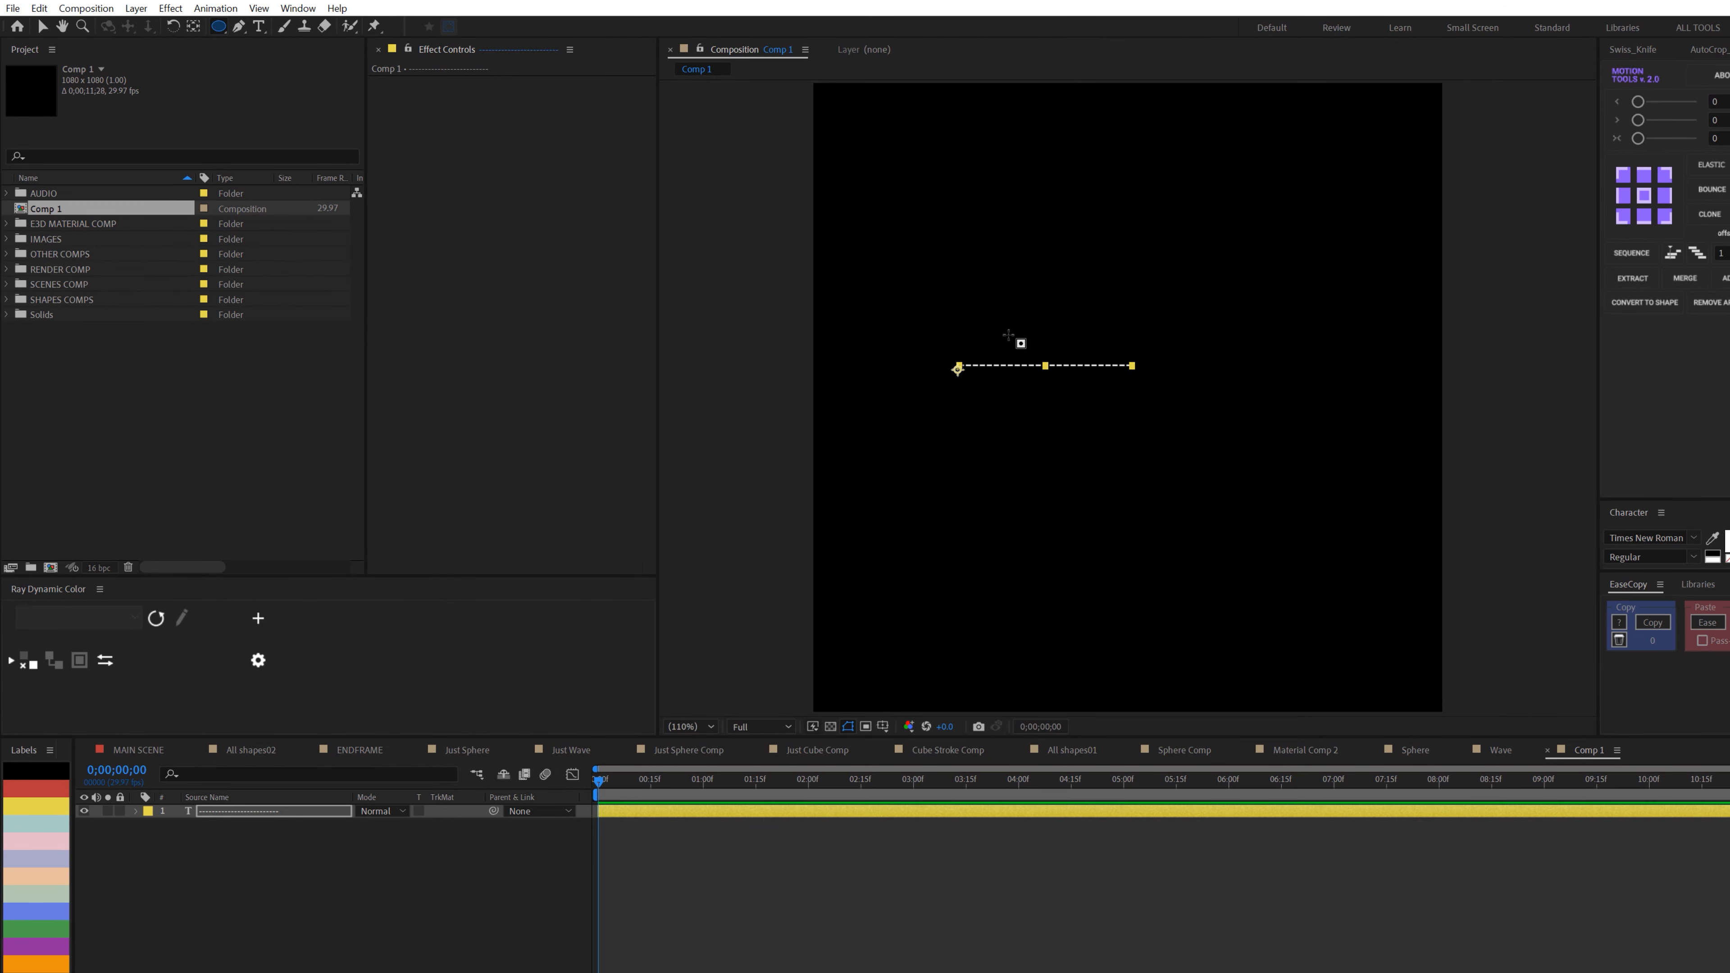
Draw an elliptical mask around the hyphen text and set Mask 1 as the text's path.
{"action": "left_click_drag", "start_coordinate": [994, 322], "coordinate": [1149, 452]}
{"action": "left_click", "coordinate": [254, 816]}
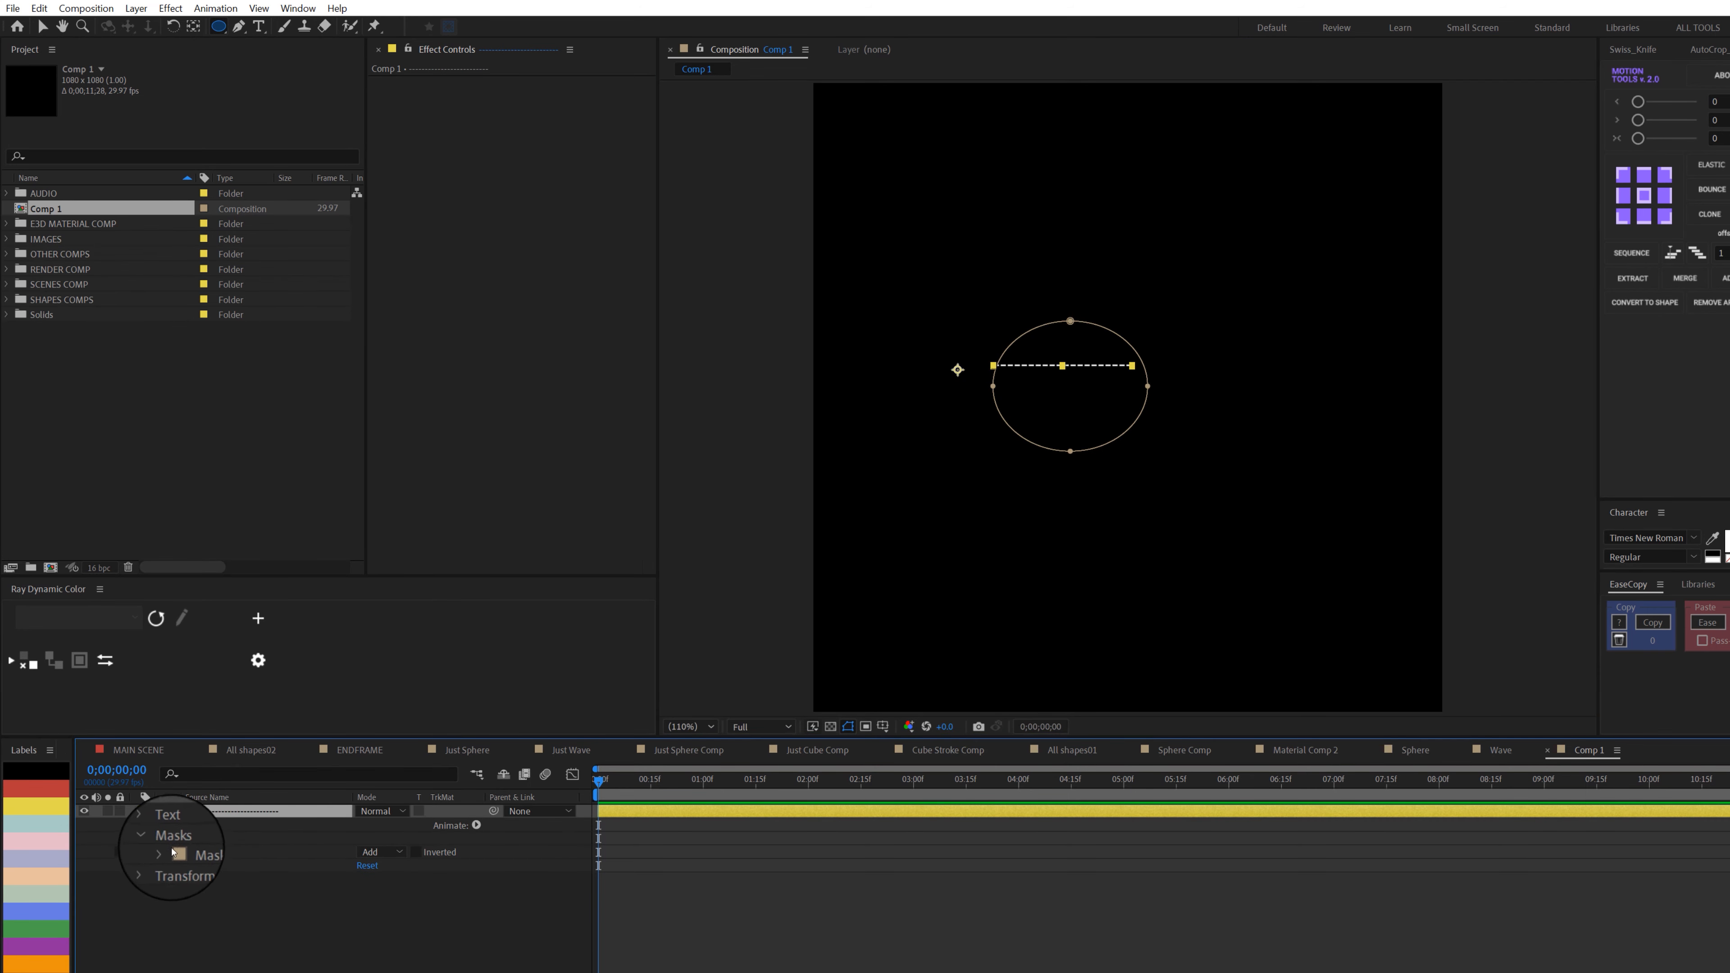
{"action": "left_click", "coordinate": [149, 825]}
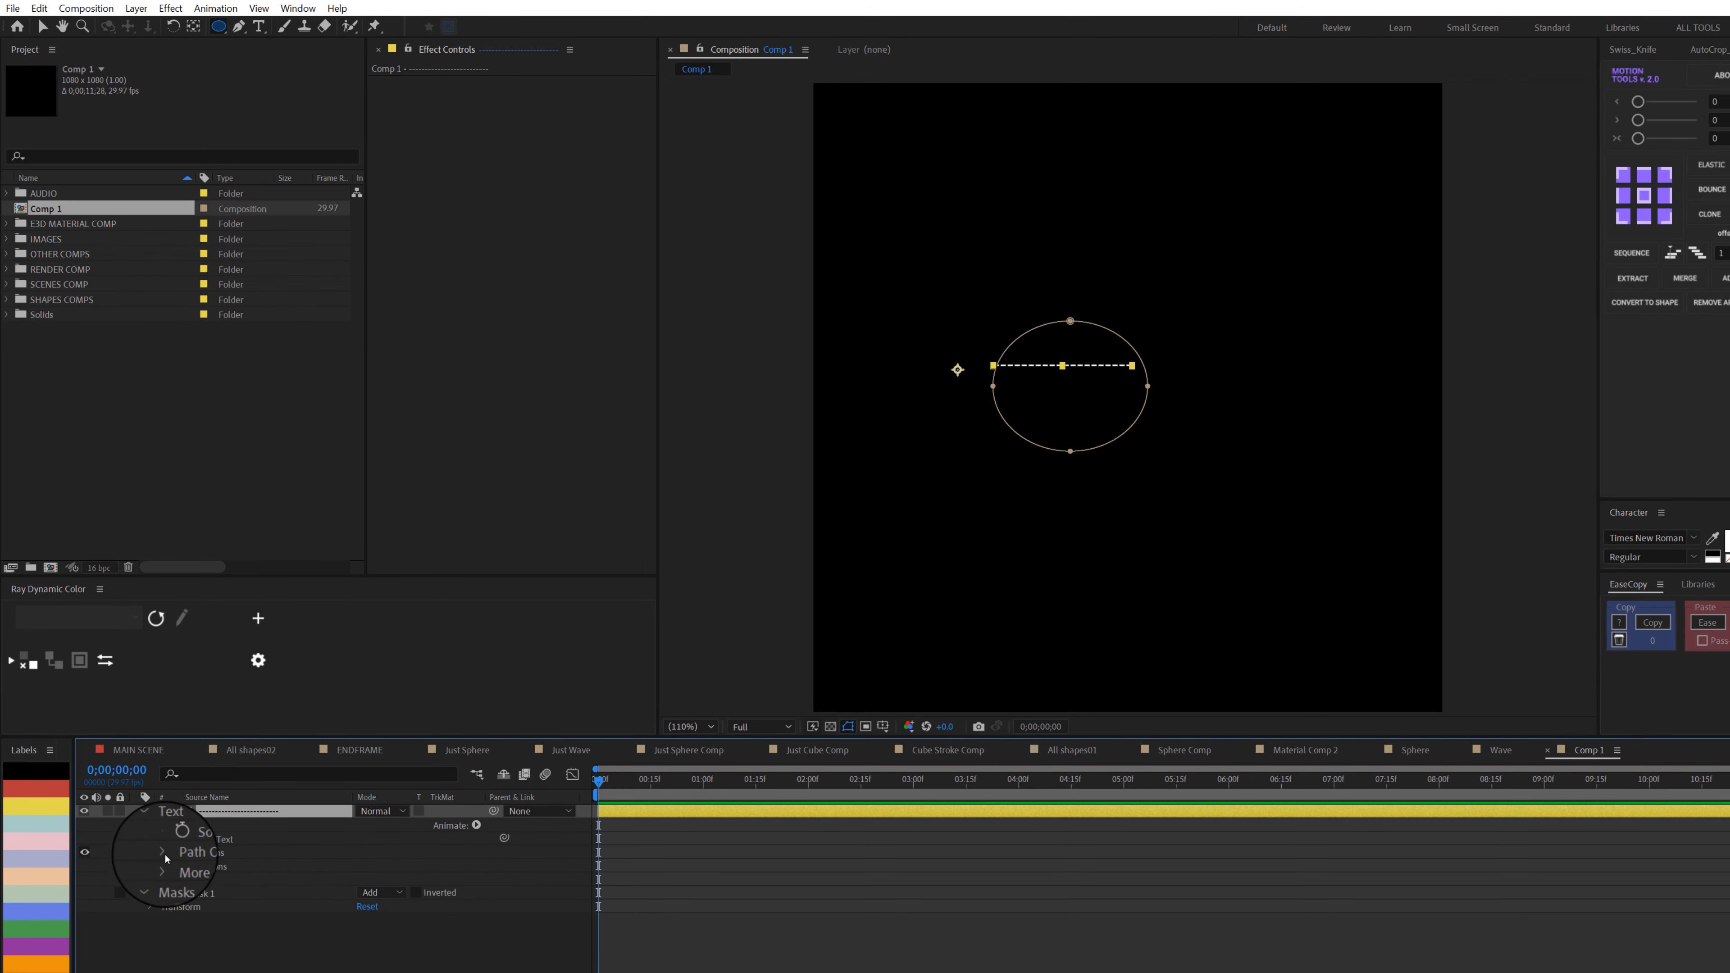
{"action": "left_click", "coordinate": [162, 853]}
{"action": "left_click", "coordinate": [373, 866]}
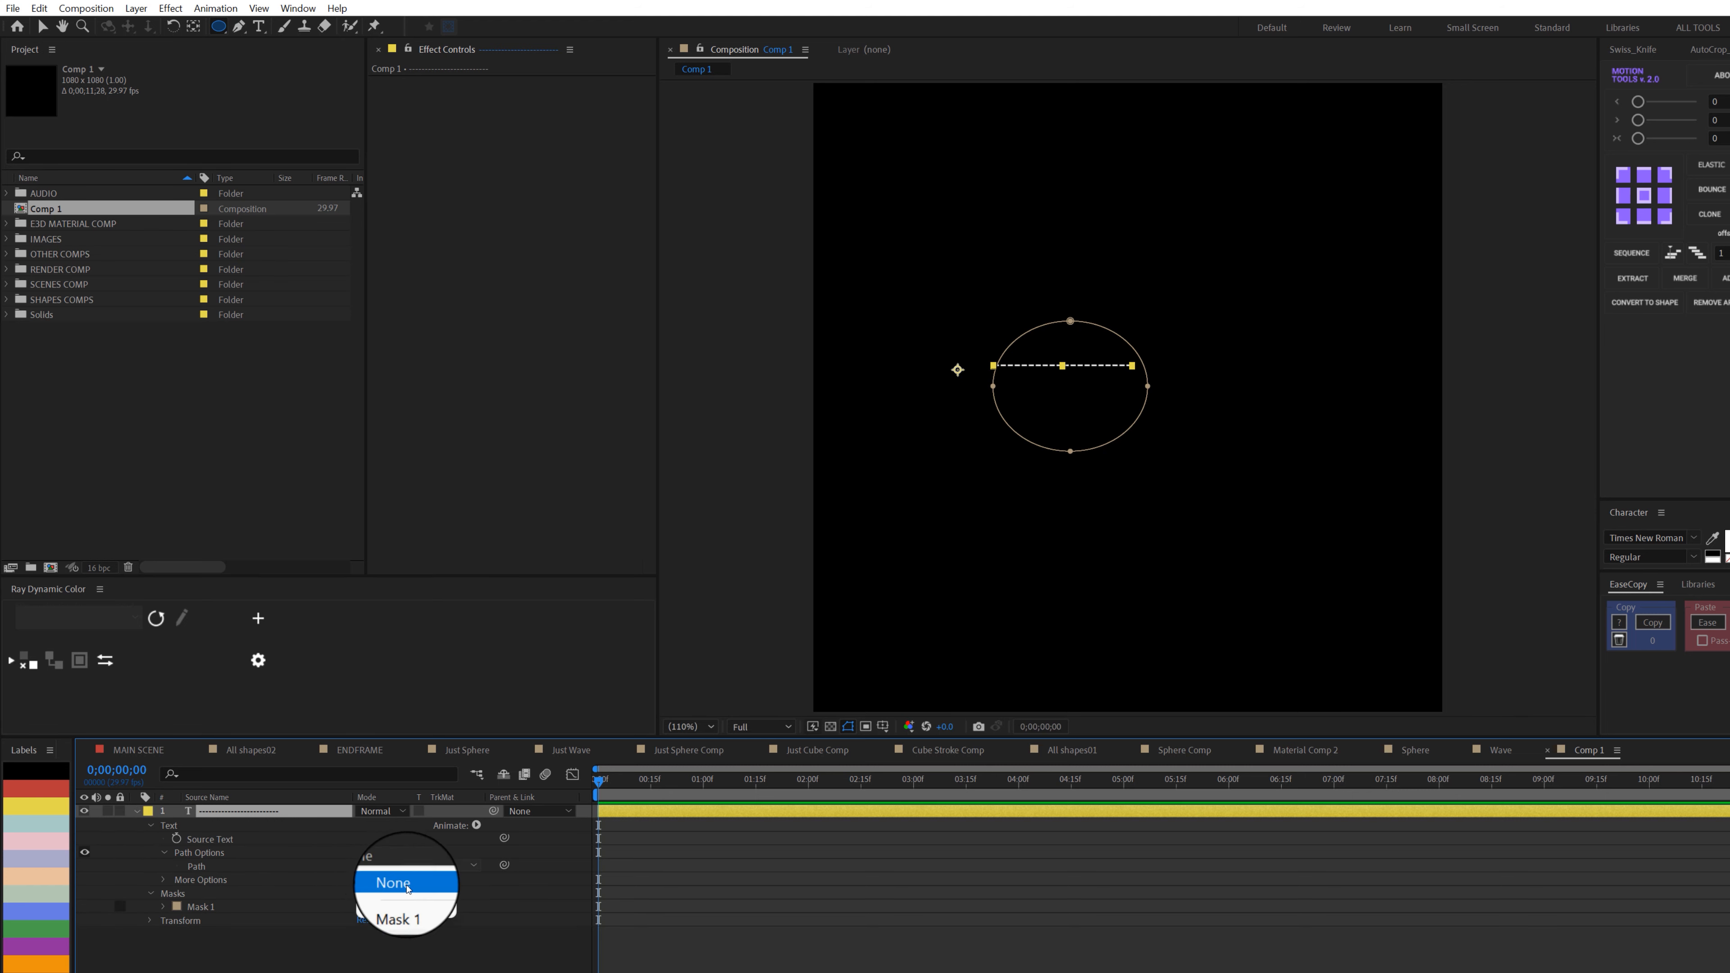
{"action": "left_click", "coordinate": [402, 908]}
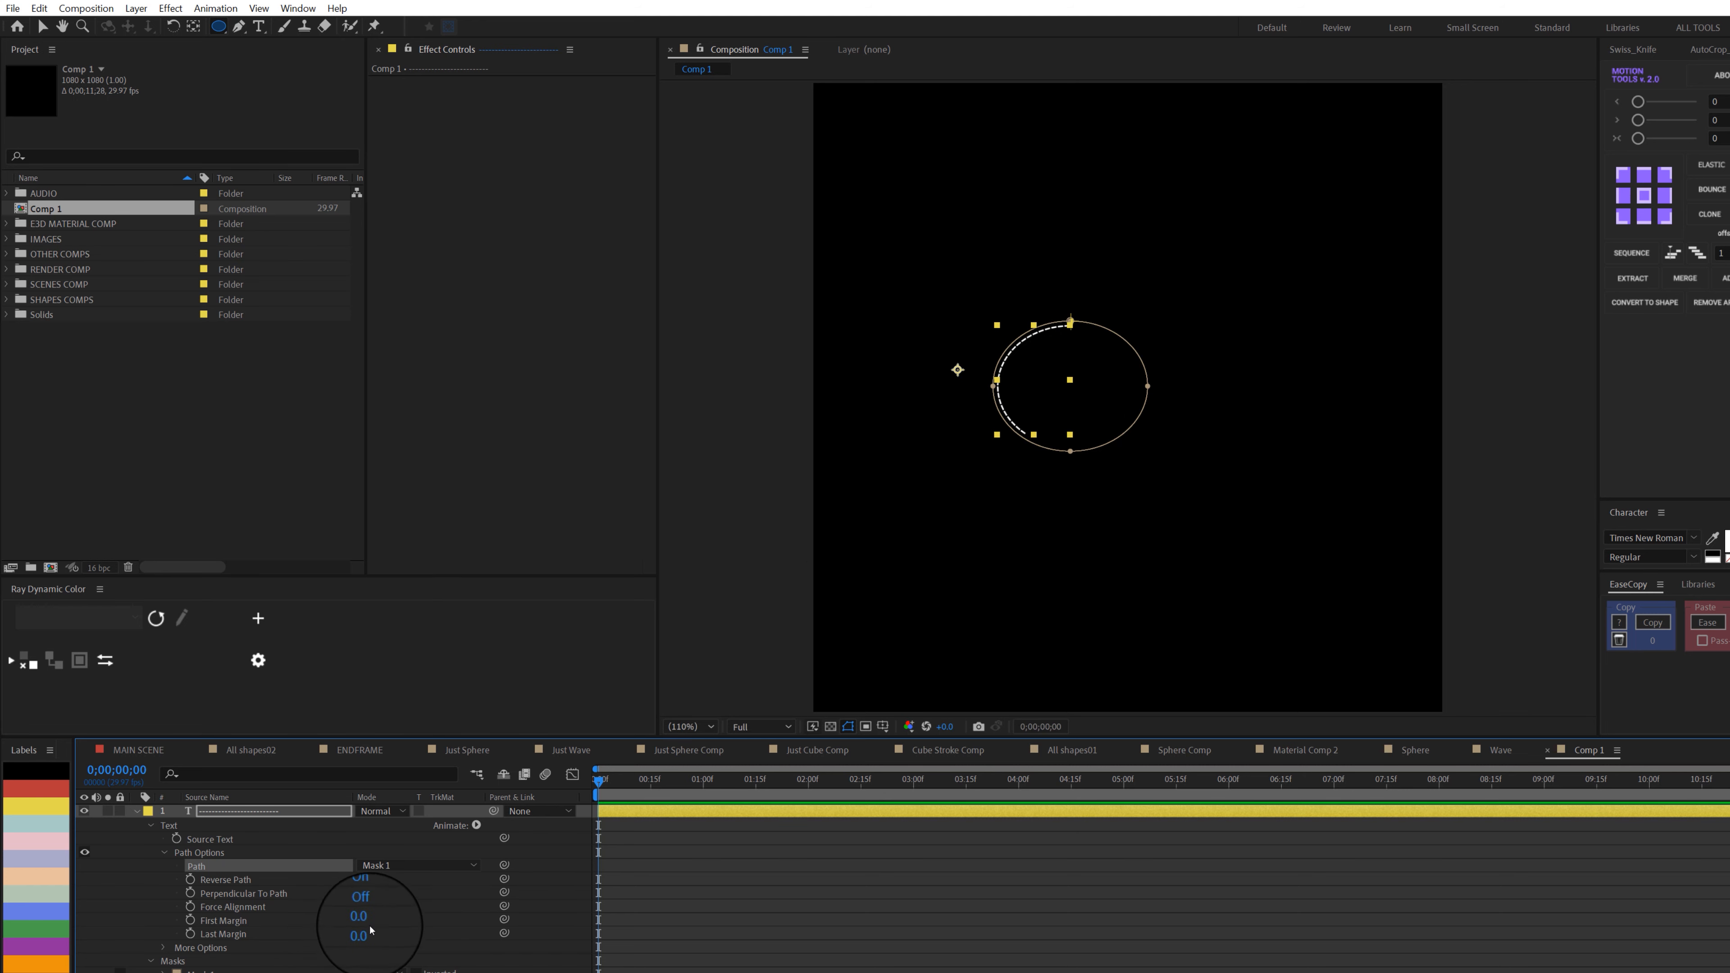
Turn on Reverse Path for the hyphen text and slide the dashes along the ellipse by adjusting First Margin and Last Margin.
{"action": "left_click_drag", "start_coordinate": [359, 917], "coordinate": [247, 903]}
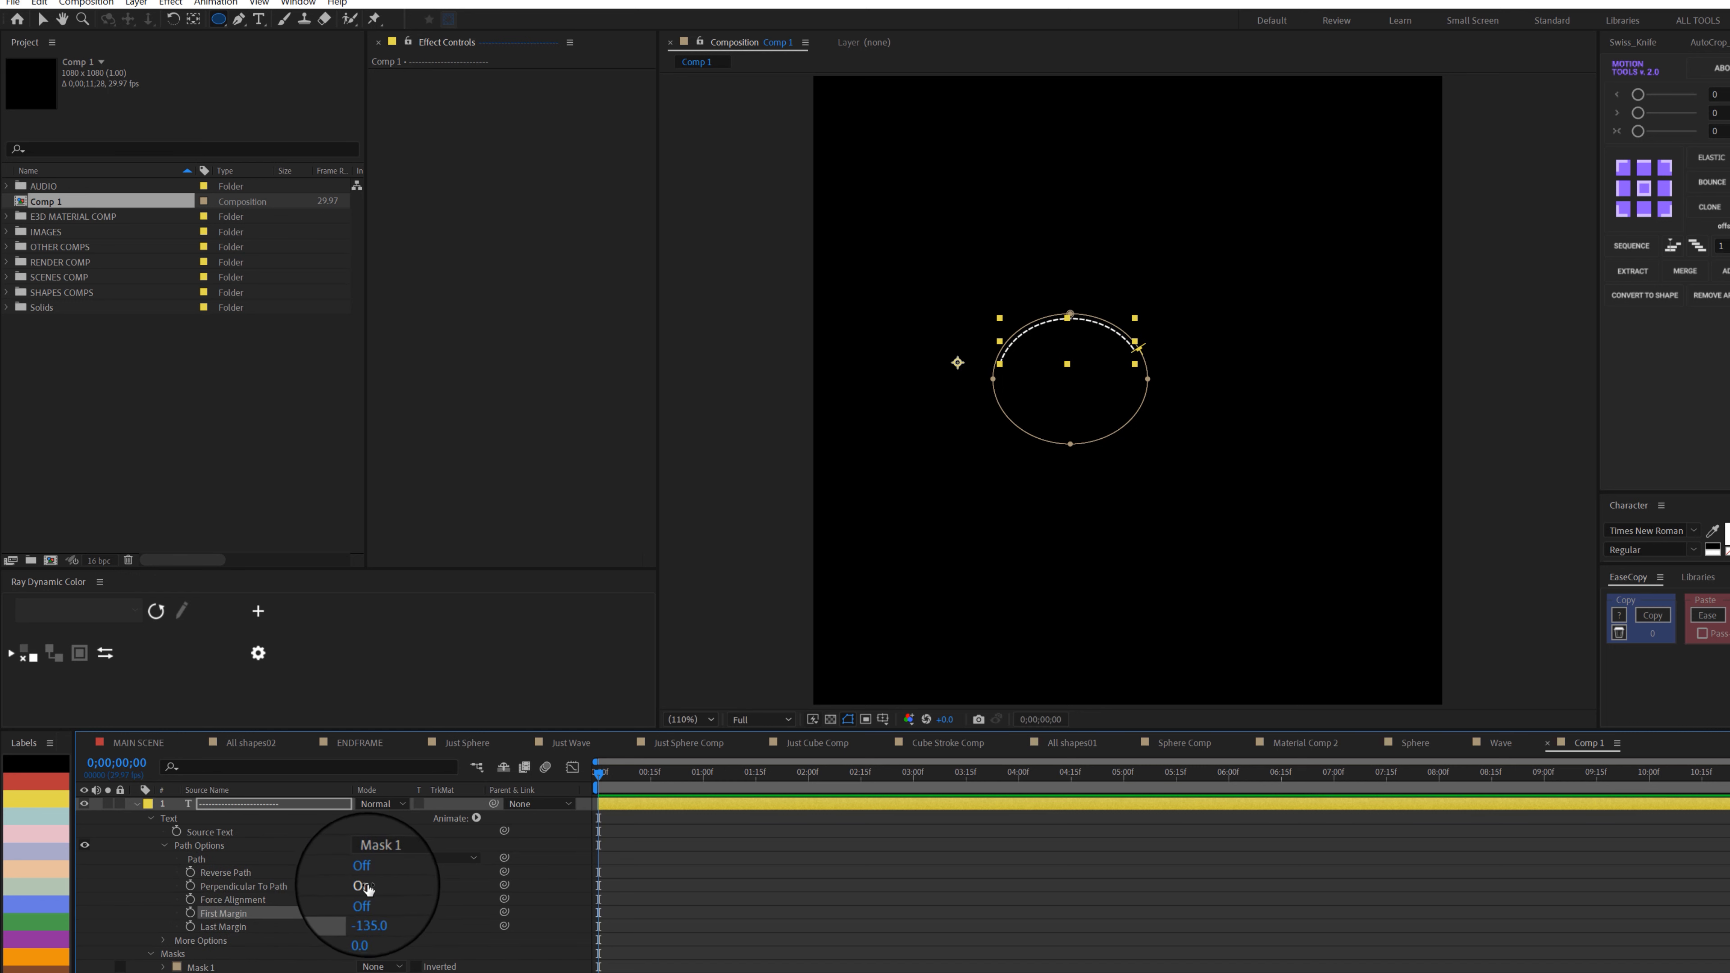
{"action": "left_click_drag", "start_coordinate": [362, 927], "coordinate": [361, 927]}
{"action": "left_click_drag", "start_coordinate": [427, 928], "coordinate": [366, 886]}
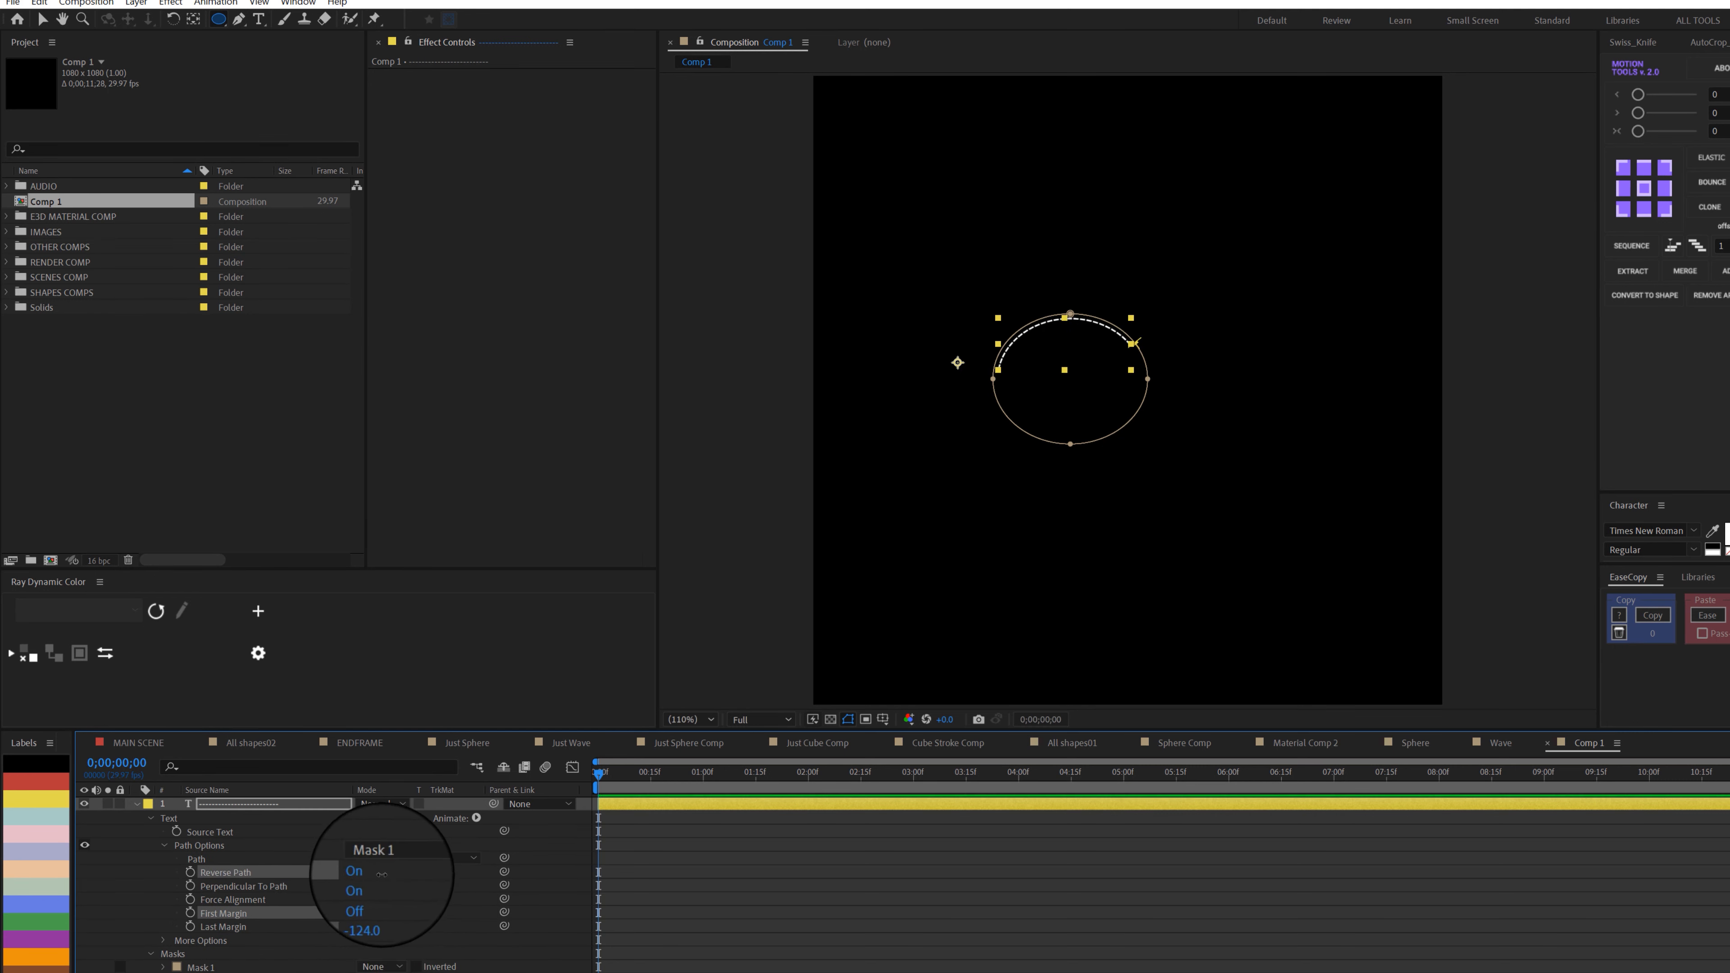
{"action": "left_click", "coordinate": [361, 872]}
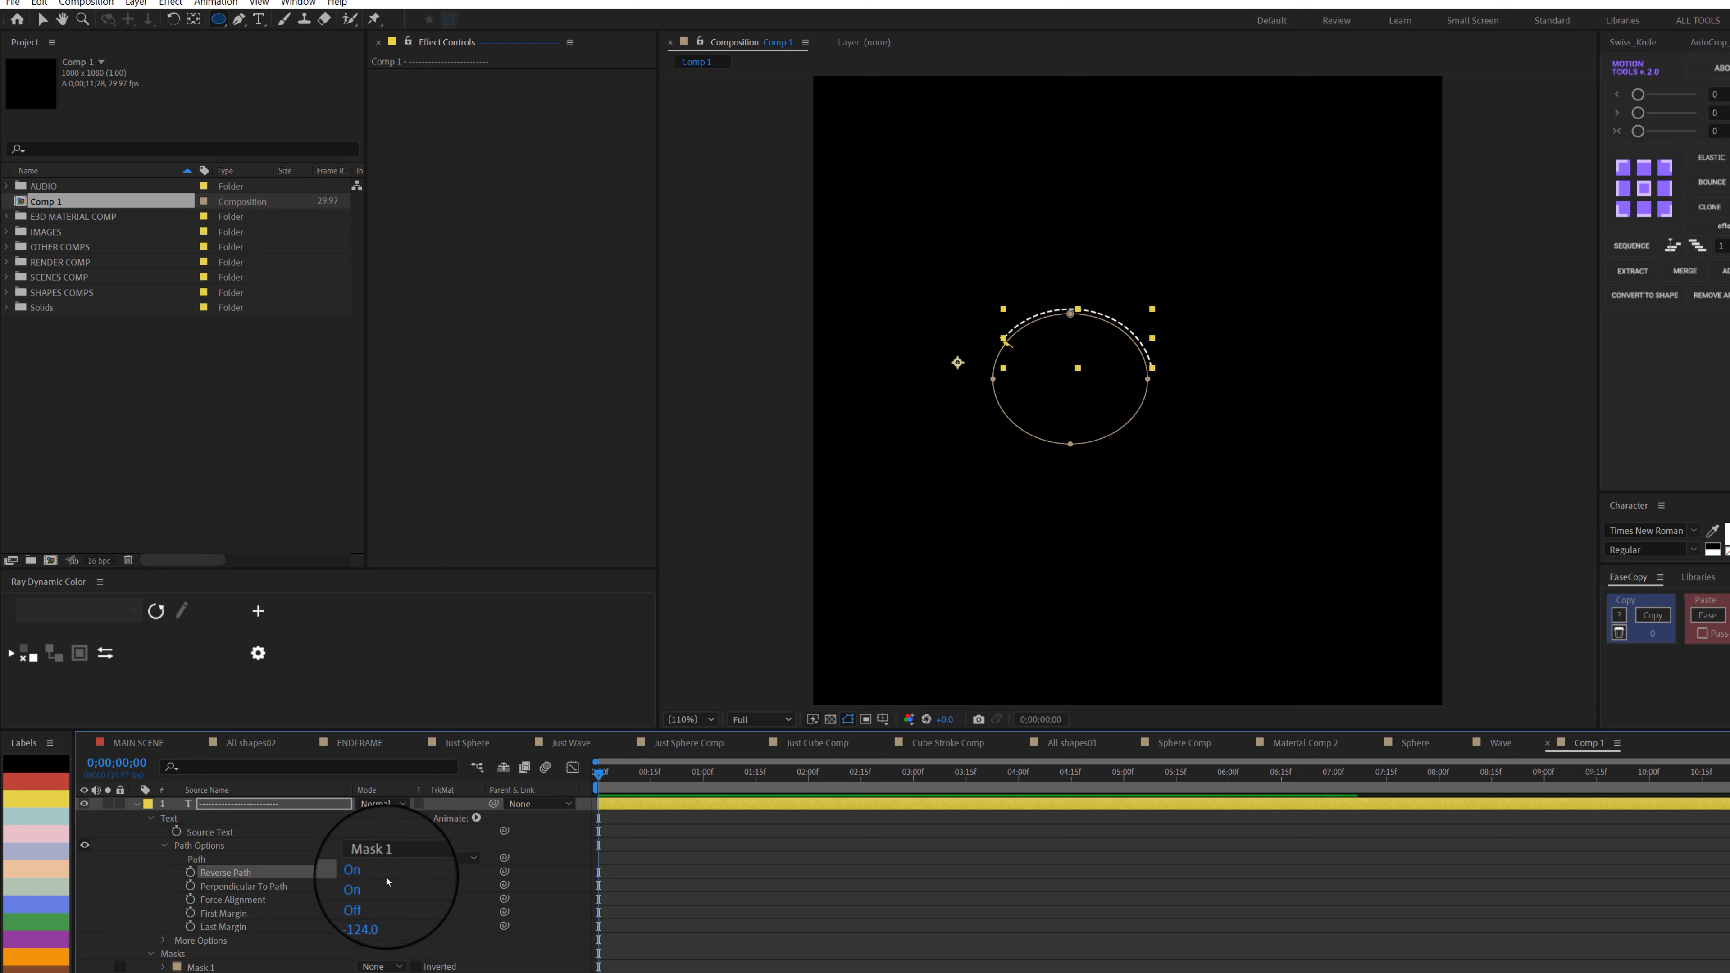
{"action": "left_click", "coordinate": [362, 887]}
{"action": "left_click", "coordinate": [364, 887]}
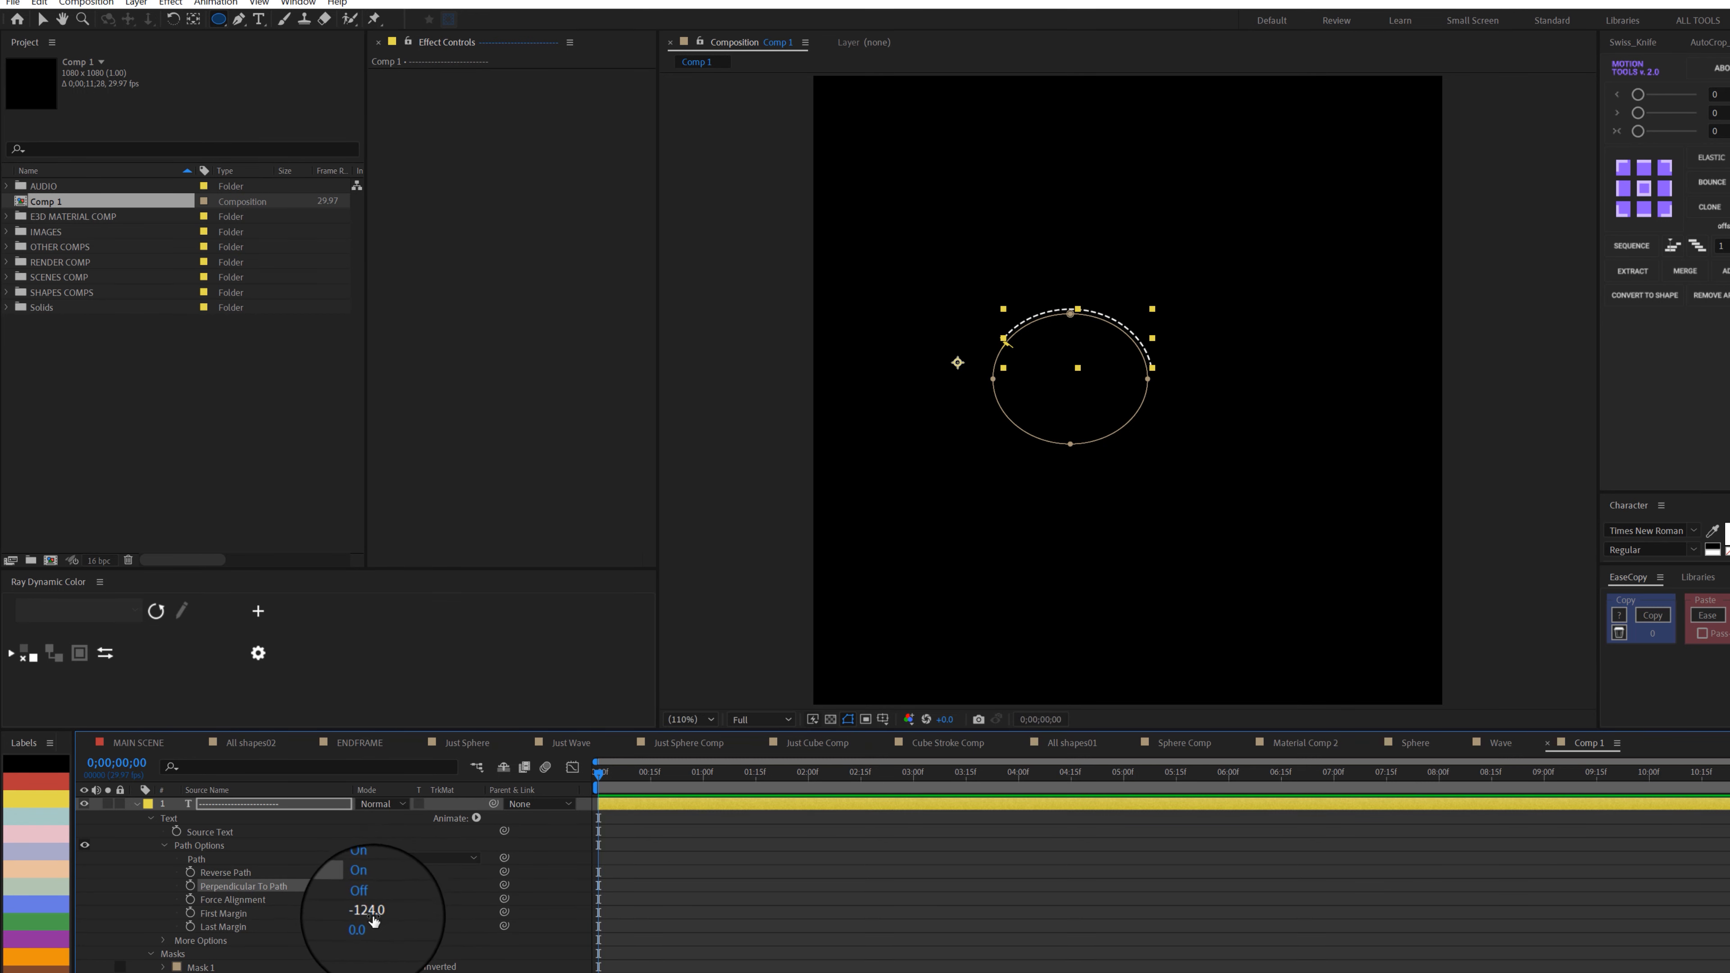
{"action": "mouse_move", "coordinate": [373, 921]}
{"action": "left_mouse_down"}
{"action": "mouse_move", "coordinate": [481, 920]}
{"action": "mouse_move", "coordinate": [351, 916]}
{"action": "left_mouse_up"}
{"action": "left_click", "coordinate": [431, 888]}
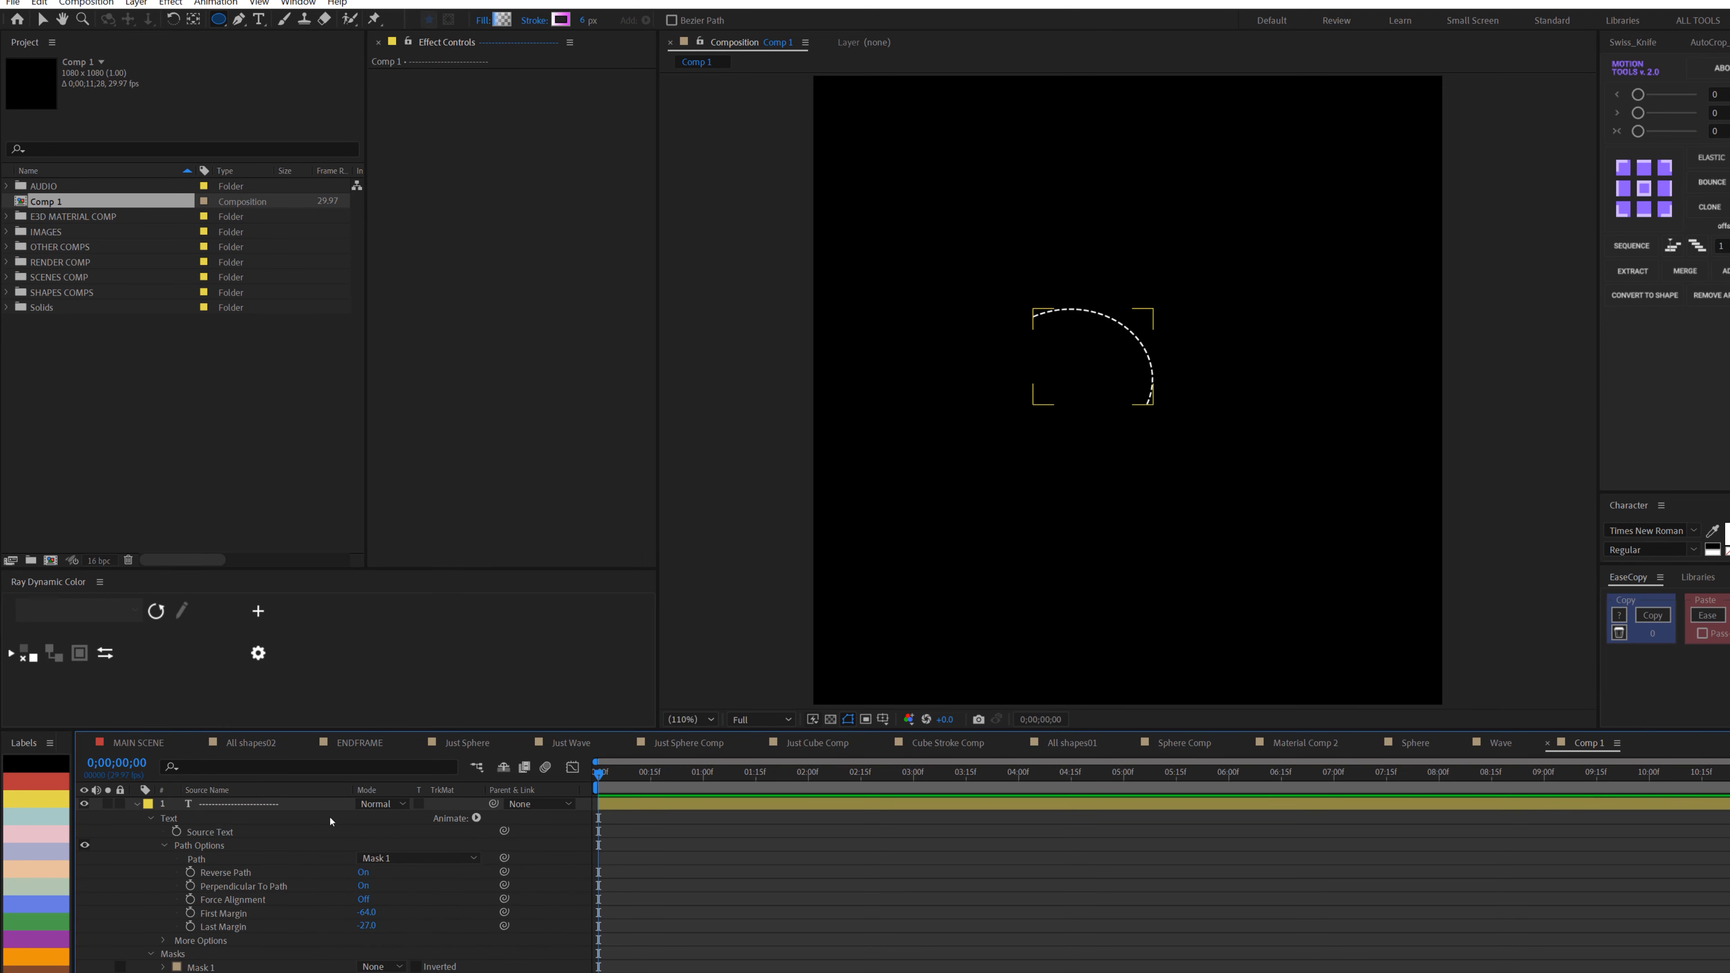
Extend the text with more hyphens until the dashes run all the way around the elliptical path.
{"action": "left_click", "coordinate": [258, 806]}
{"action": "double_click", "coordinate": [259, 806]}
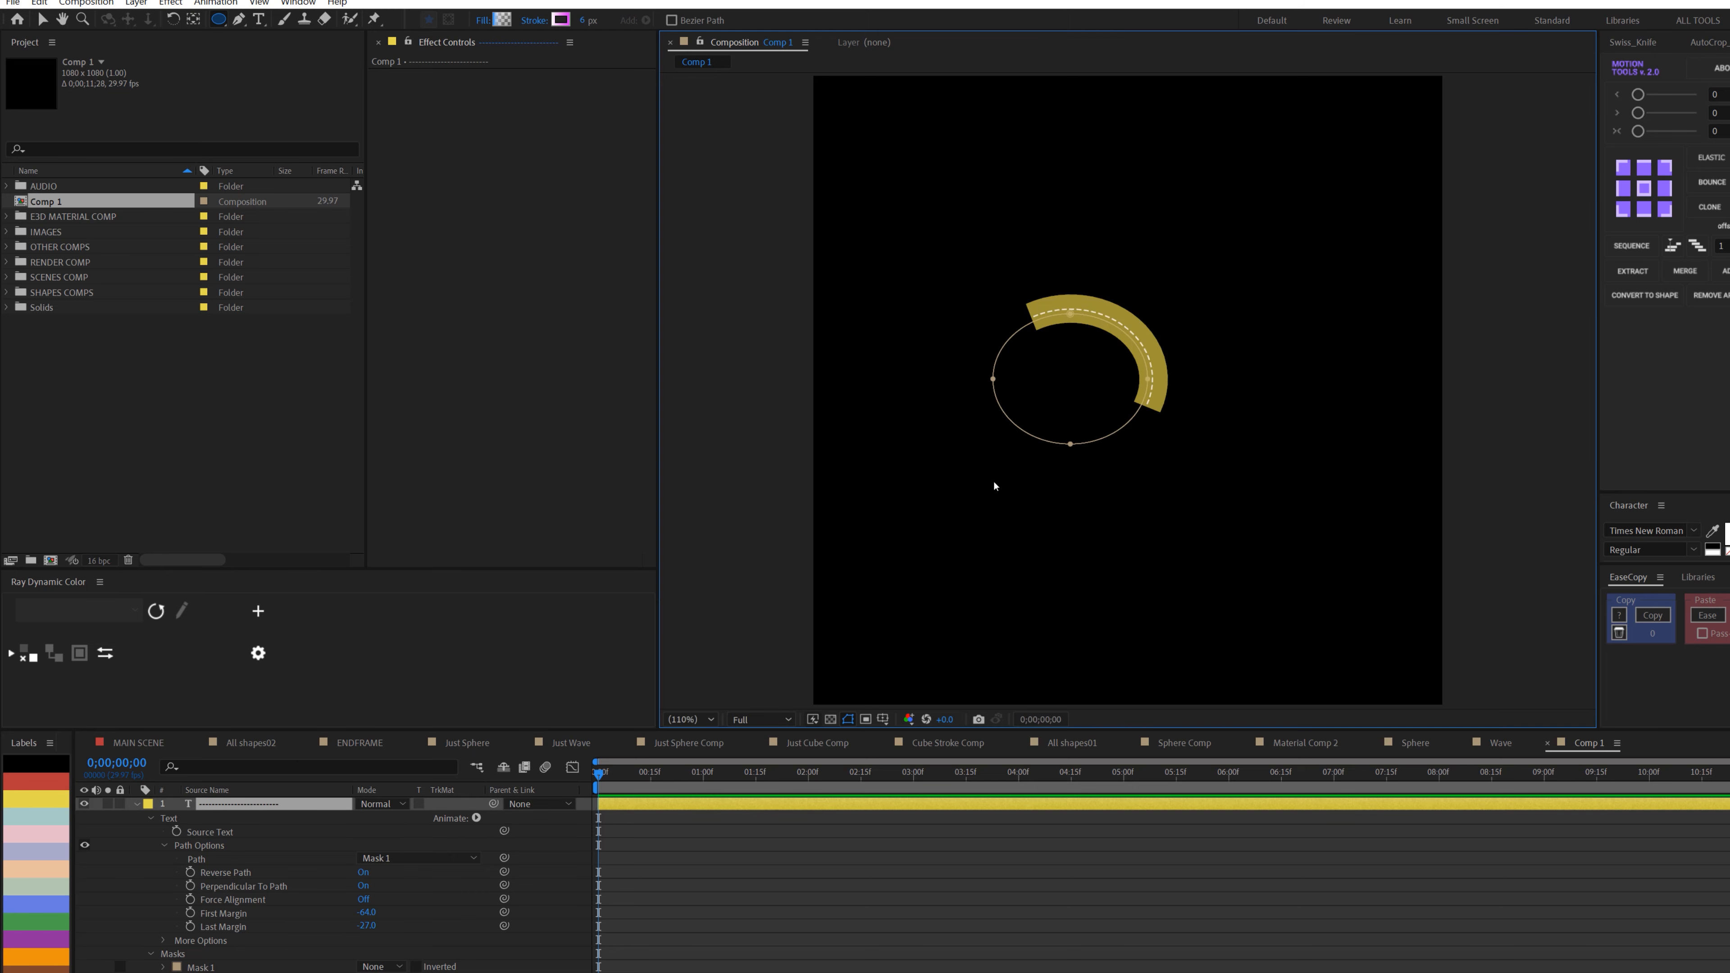
{"action": "left_click", "coordinate": [1151, 410]}
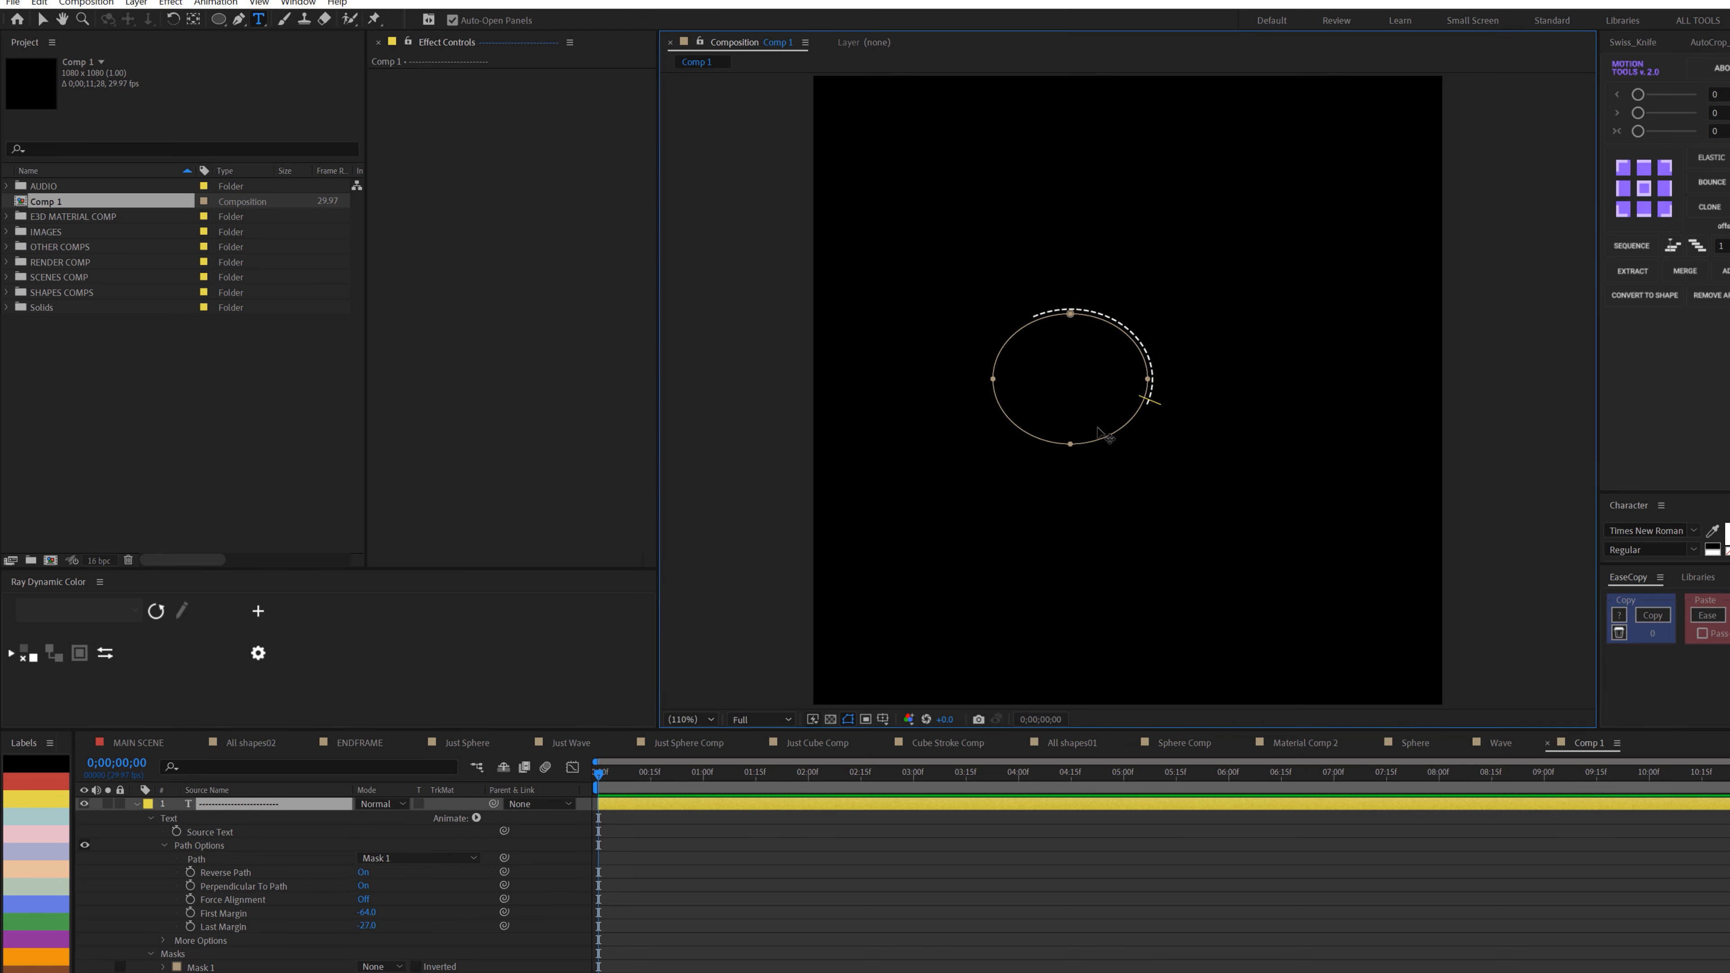
{"action": "type", "text": "----------------------------------------"}
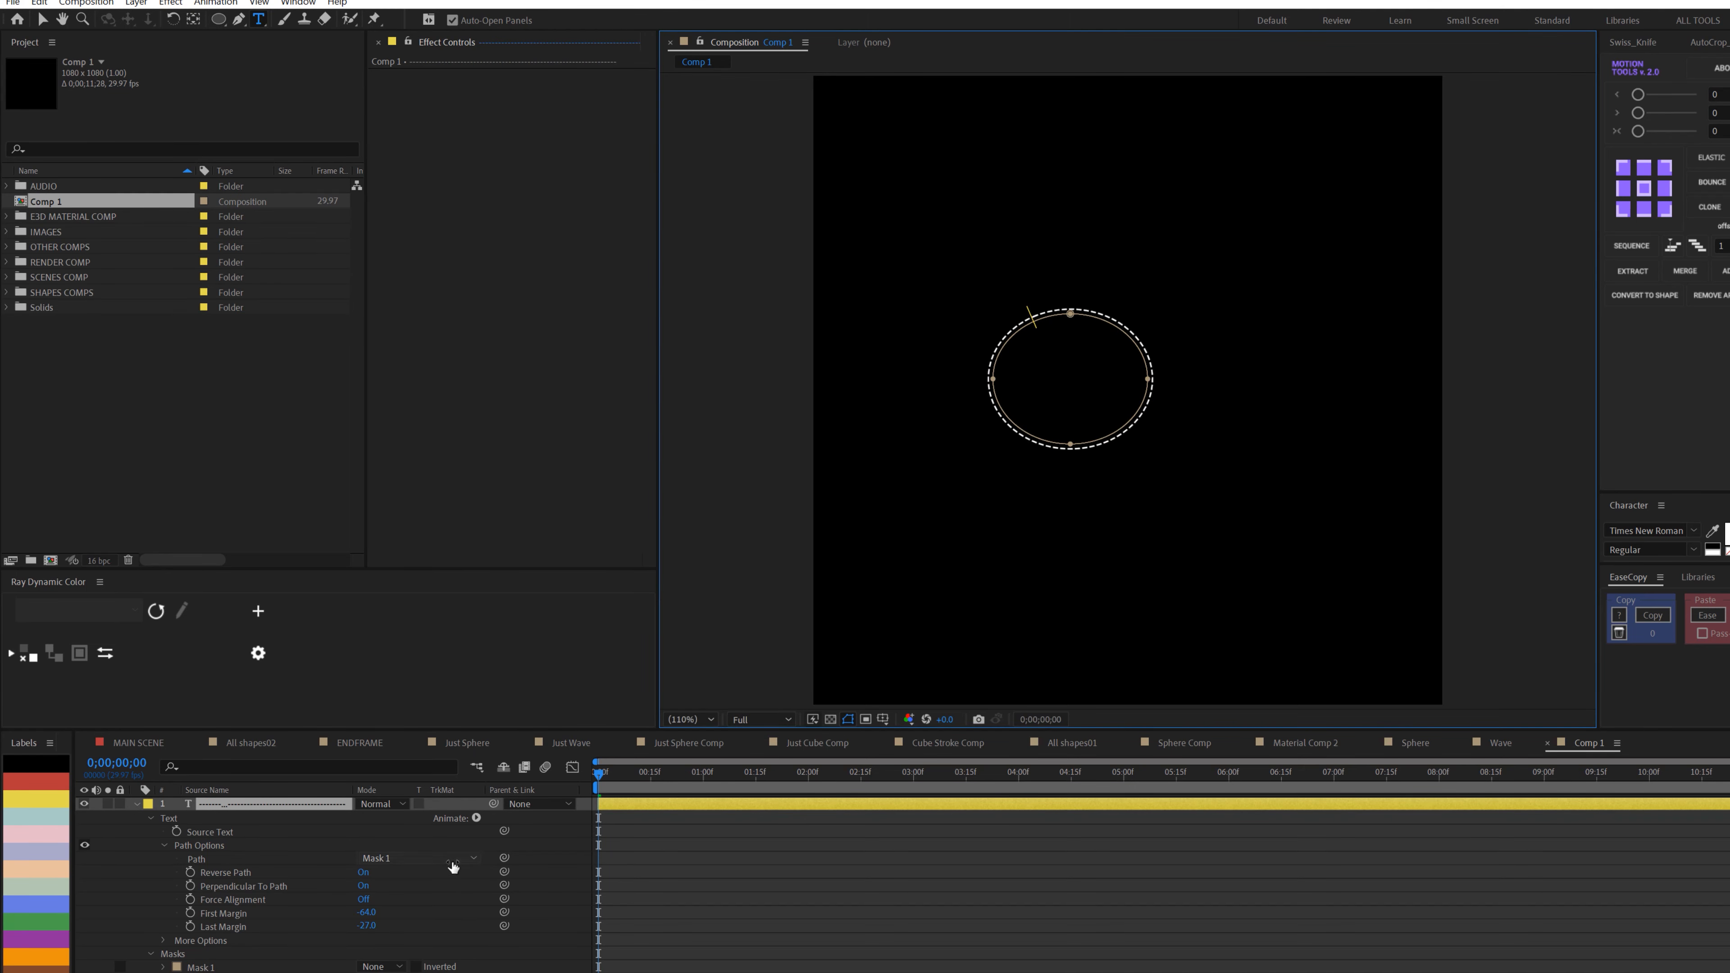
{"action": "key", "text": "Escape"}
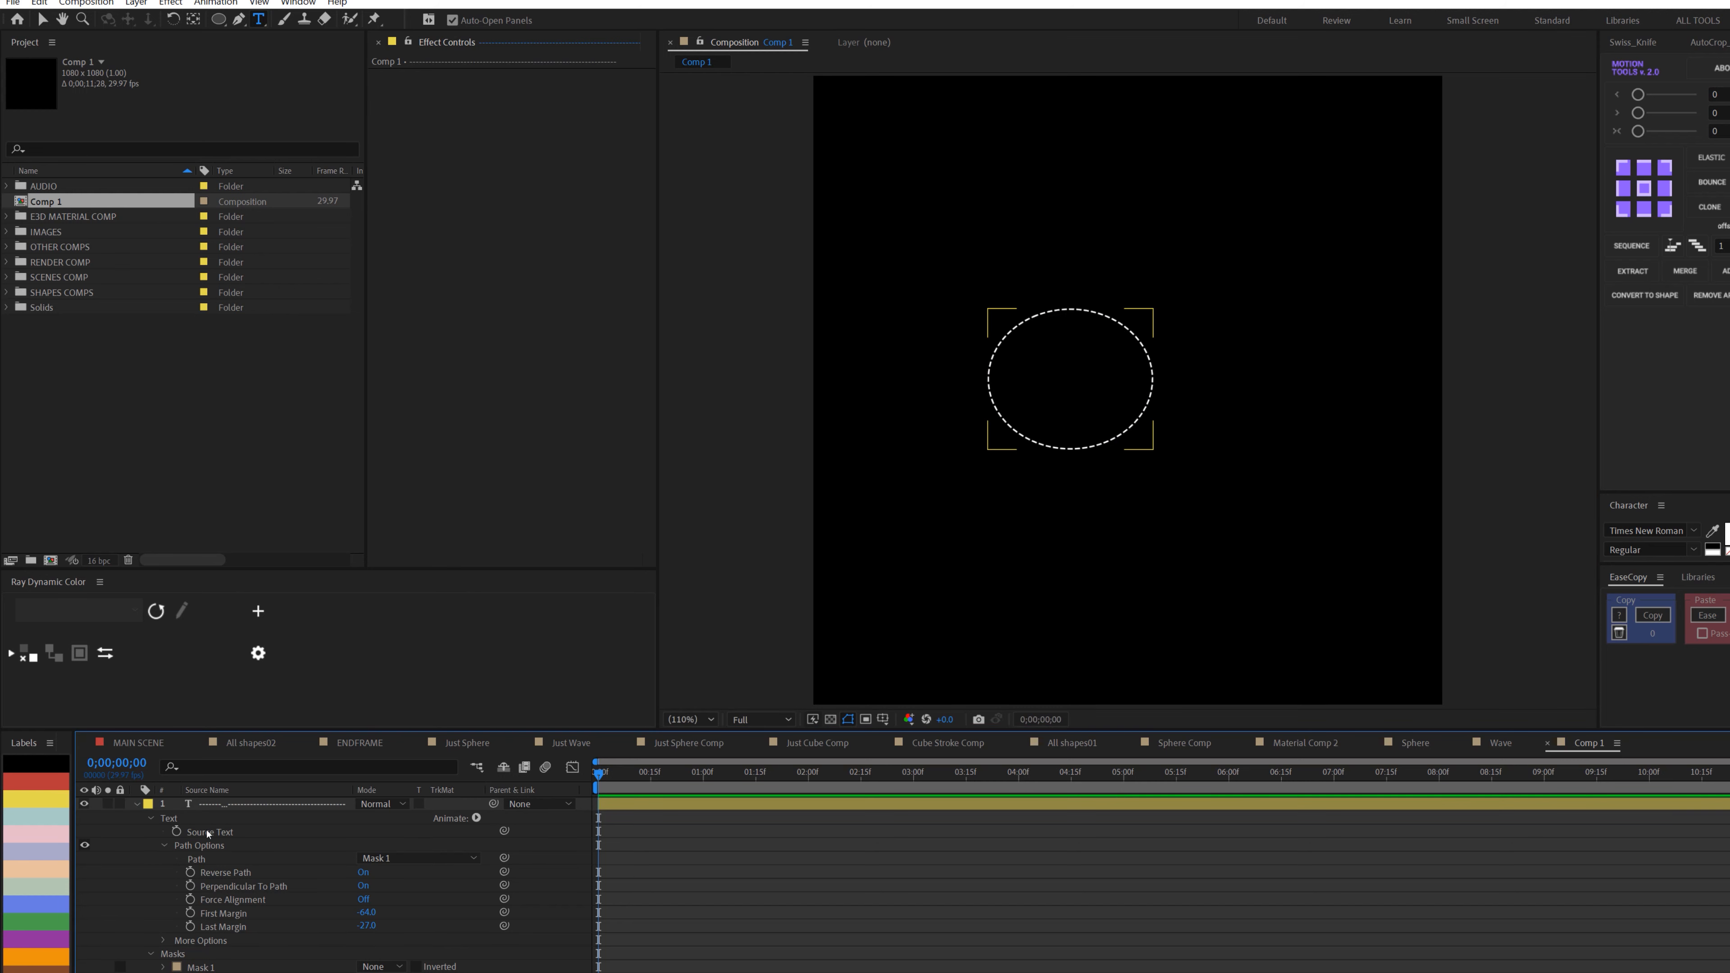
Collapse the hyphen text layer's properties and toggle its 3D switch on and off to compare.
{"action": "left_click", "coordinate": [269, 811]}
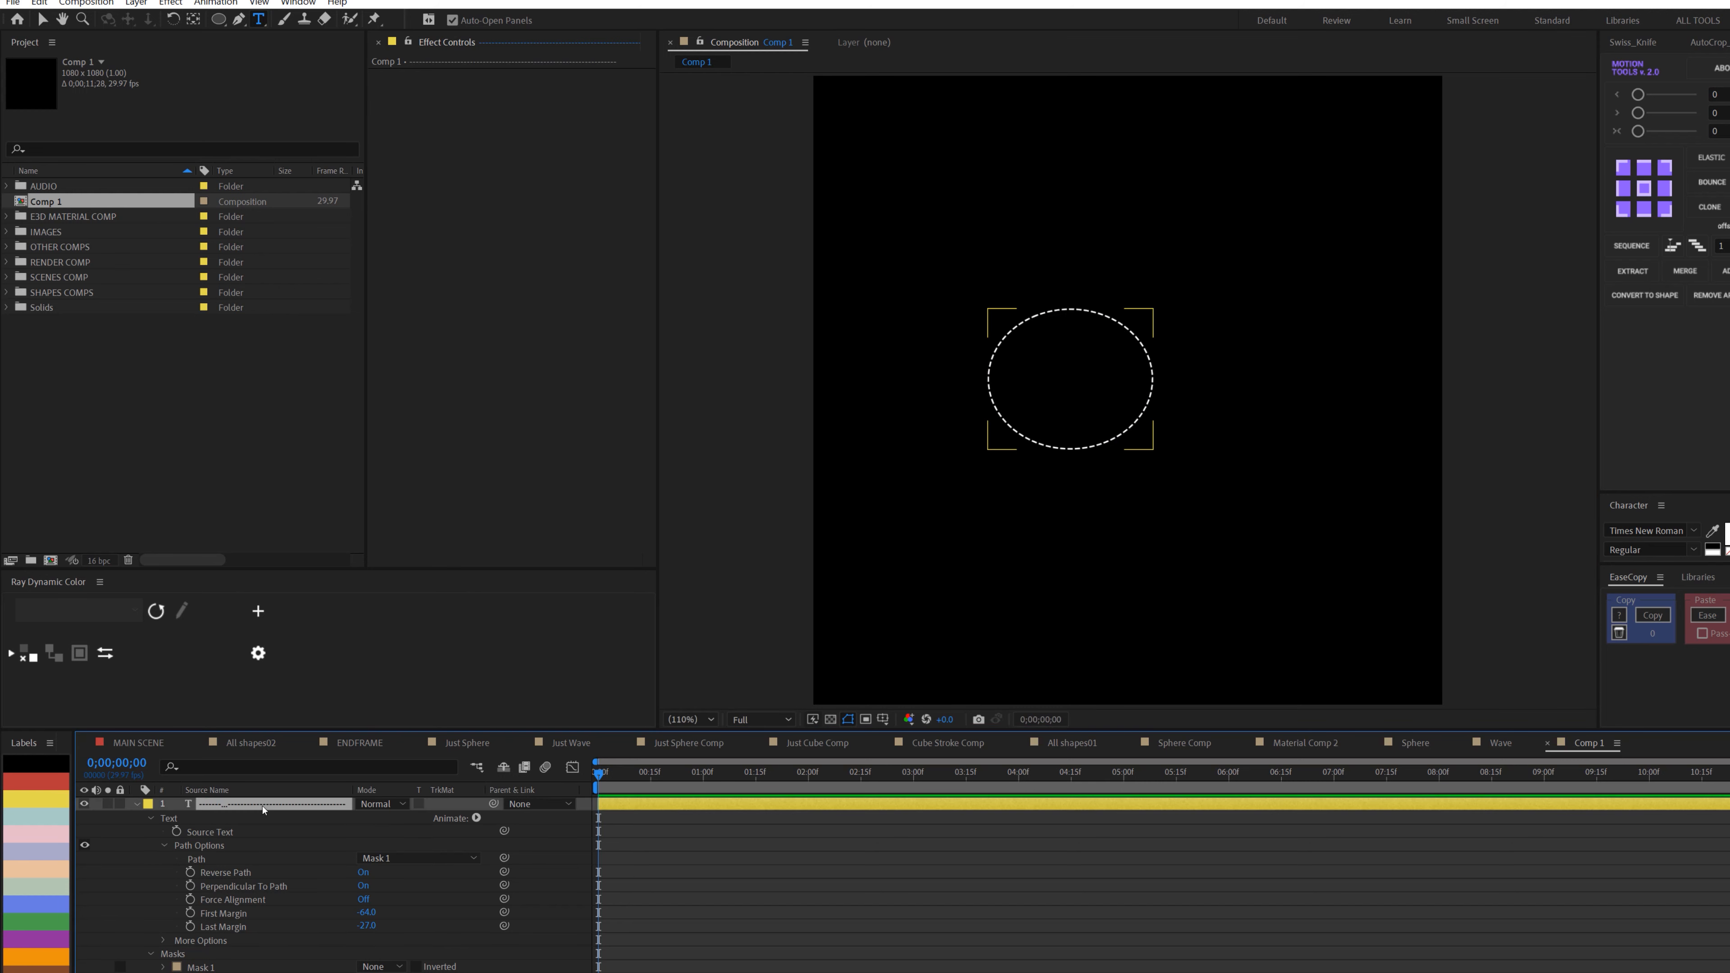
{"action": "left_click", "coordinate": [136, 804]}
{"action": "left_click", "coordinate": [402, 970]}
{"action": "left_click", "coordinate": [445, 805]}
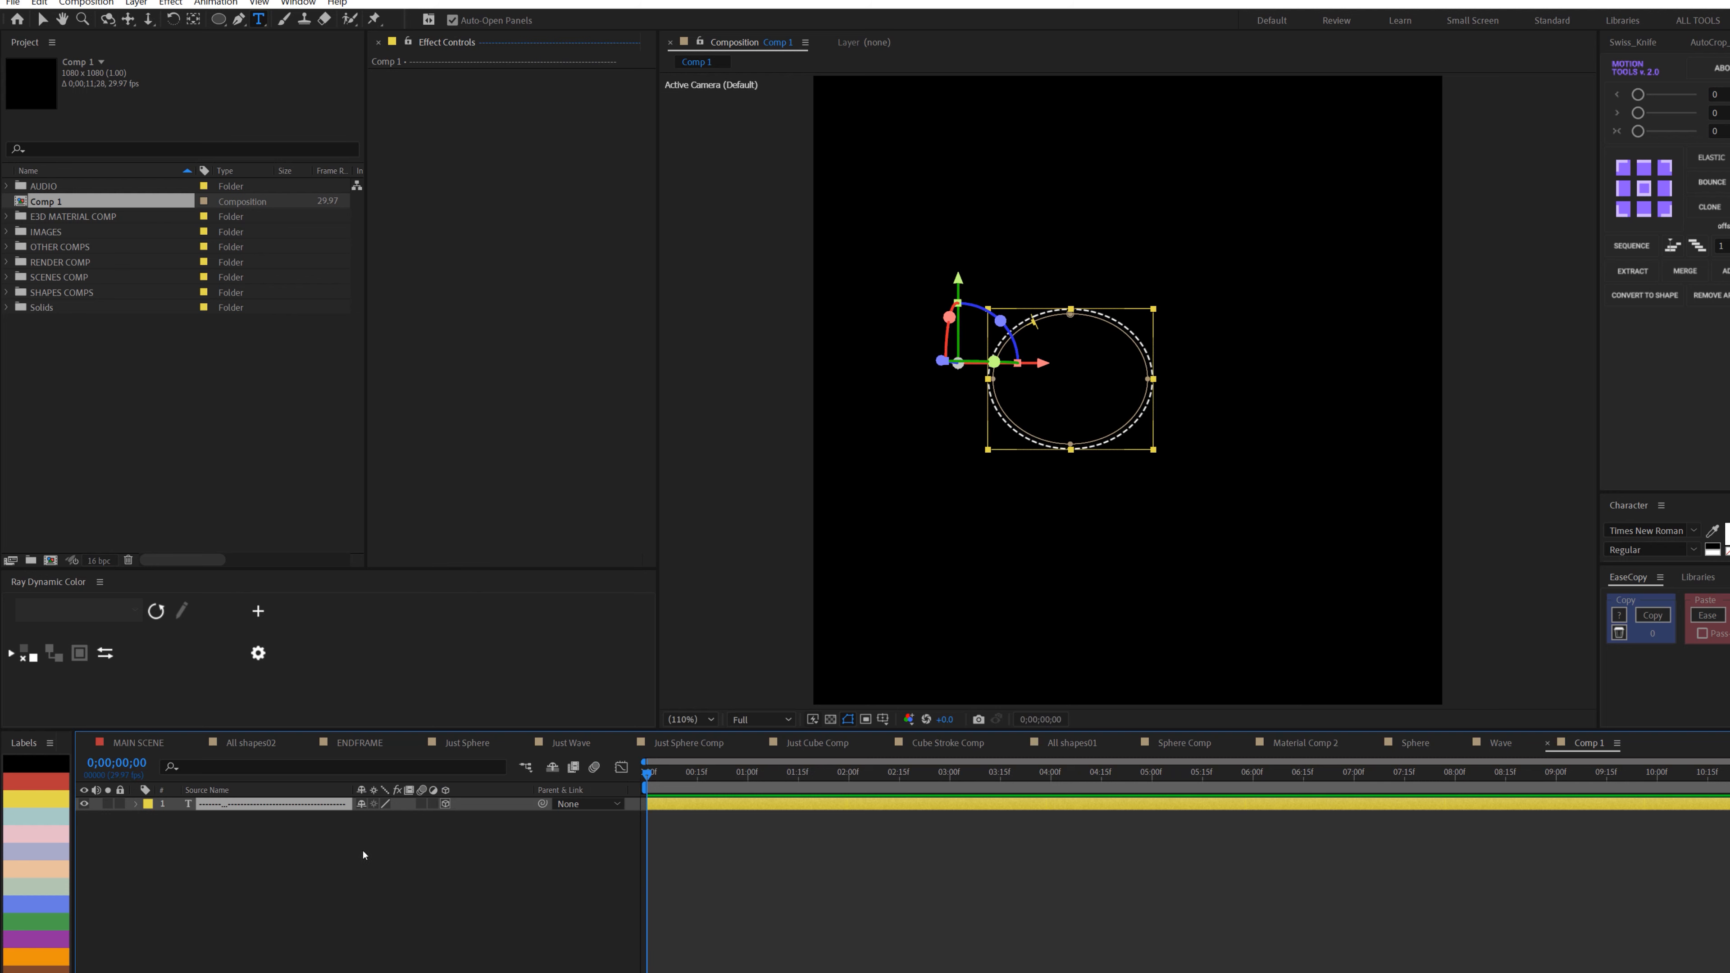
{"action": "left_click", "coordinate": [446, 805]}
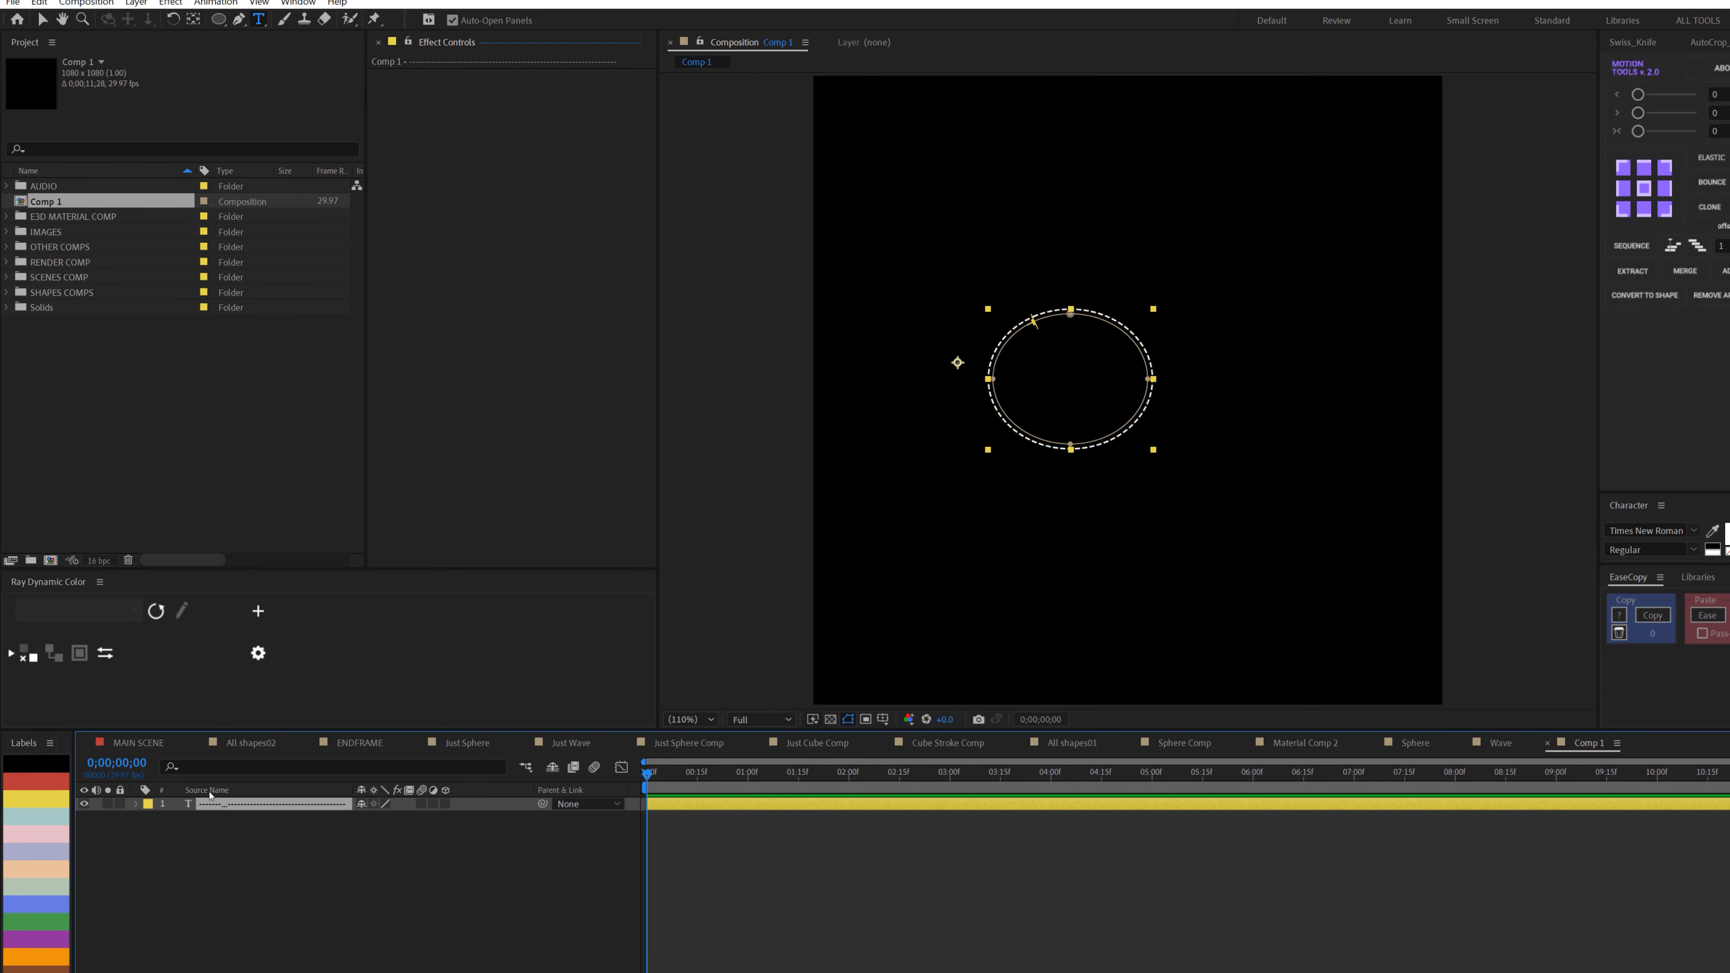
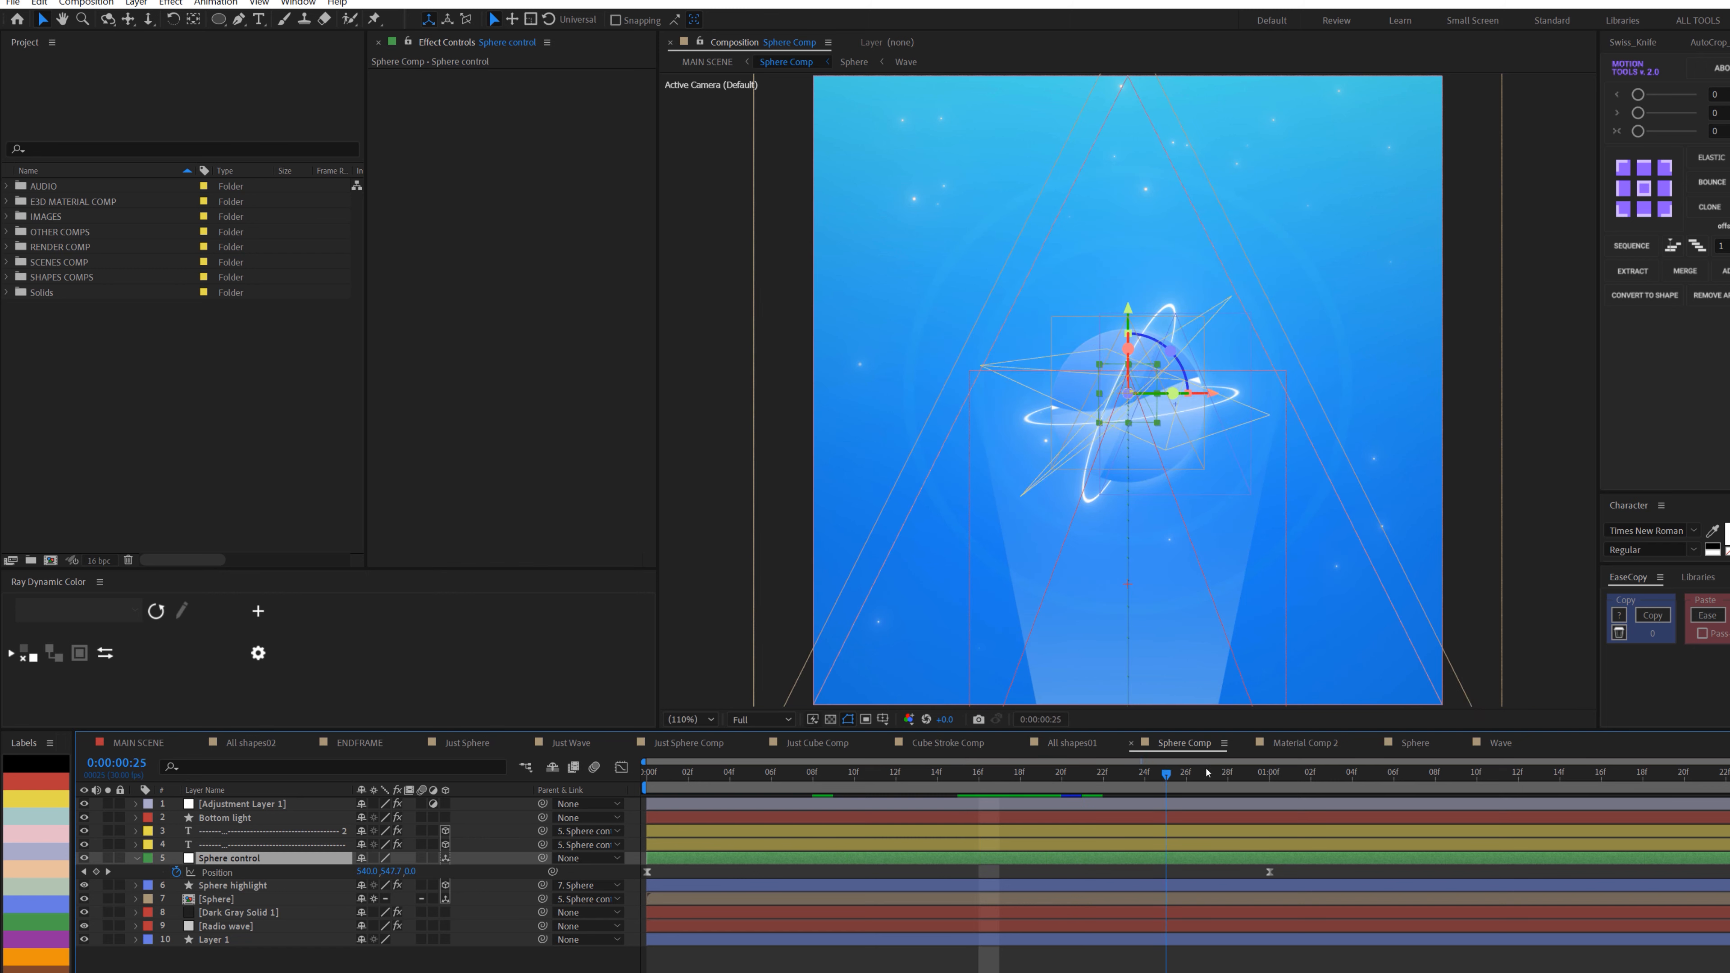
Return from Sphere Comp to MAIN SCENE and scrub through the shape sequence back to the gradient cube at 0:00:00:12.
{"action": "key", "text": "Tab"}
{"action": "left_click", "coordinate": [1039, 770]}
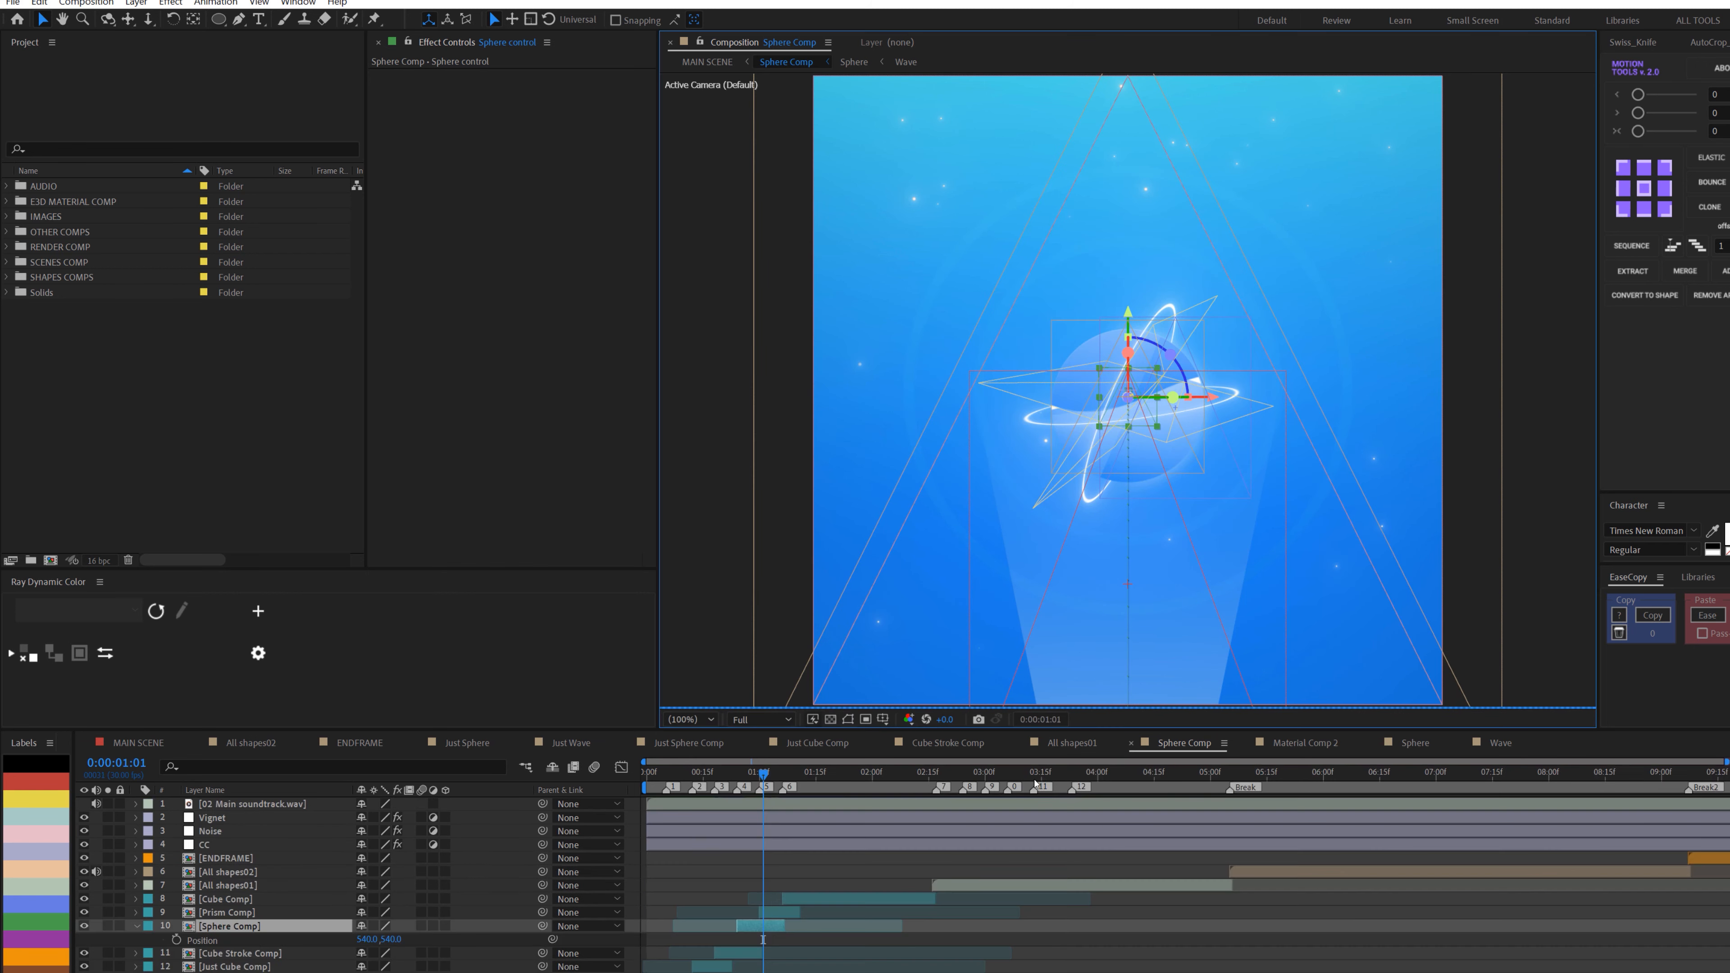
{"action": "left_click_drag", "start_coordinate": [764, 777], "coordinate": [777, 776]}
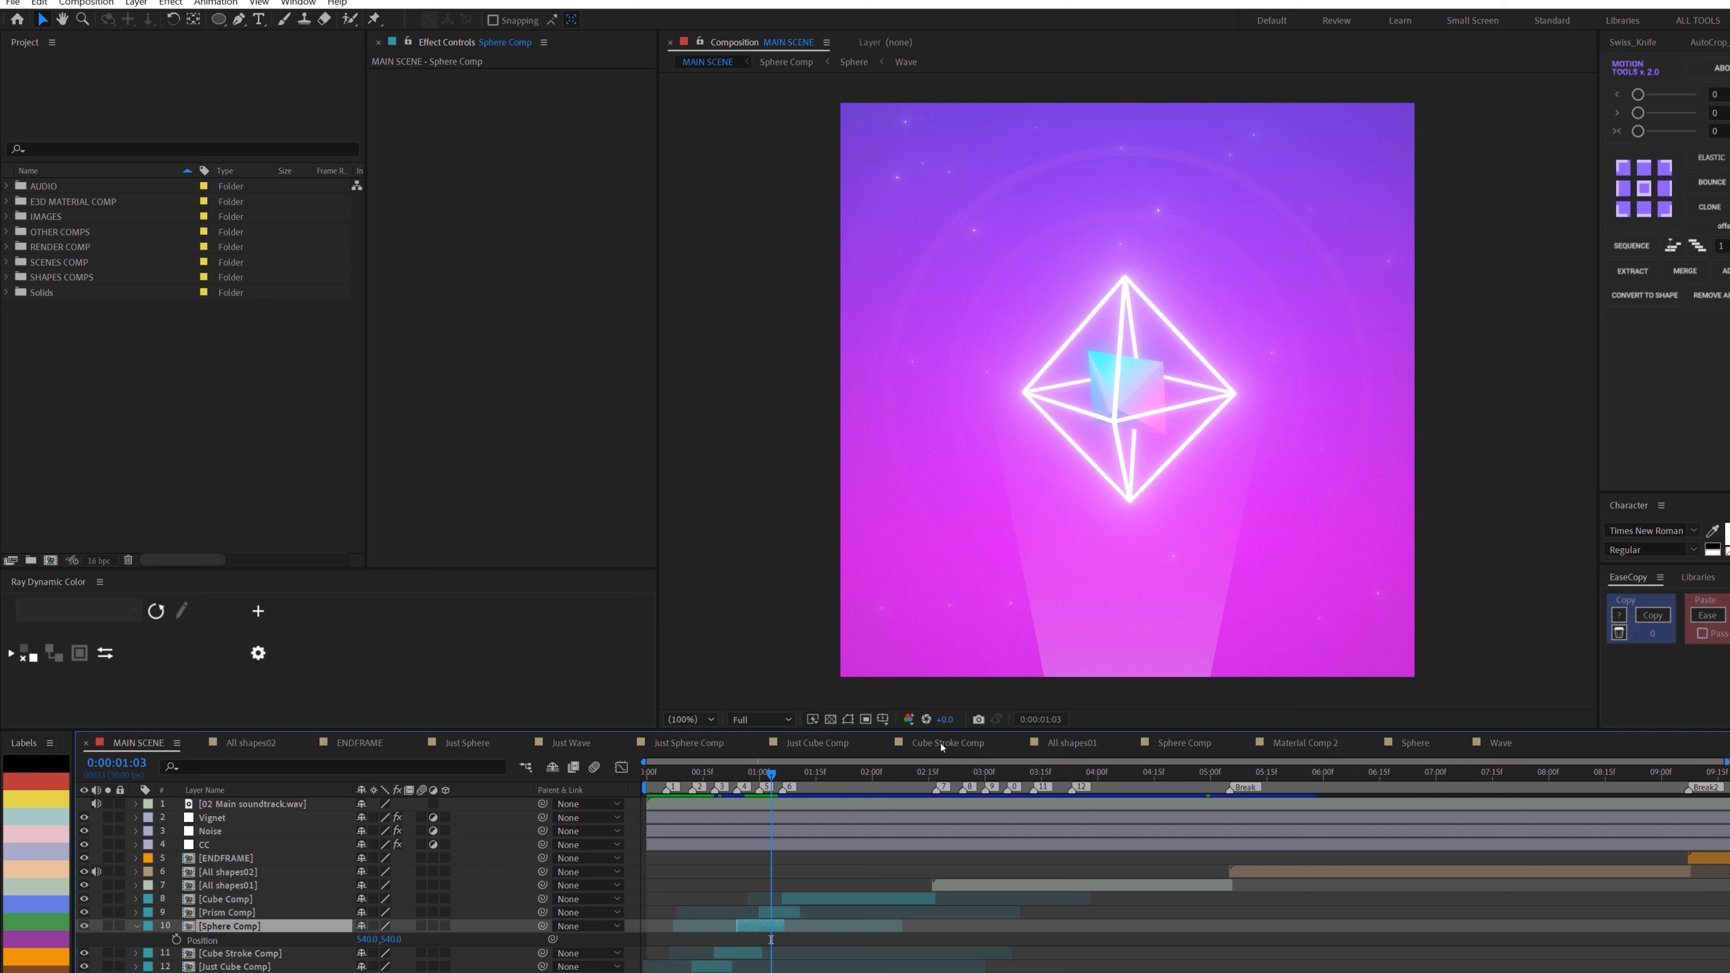
{"action": "left_click_drag", "start_coordinate": [775, 776], "coordinate": [690, 825]}
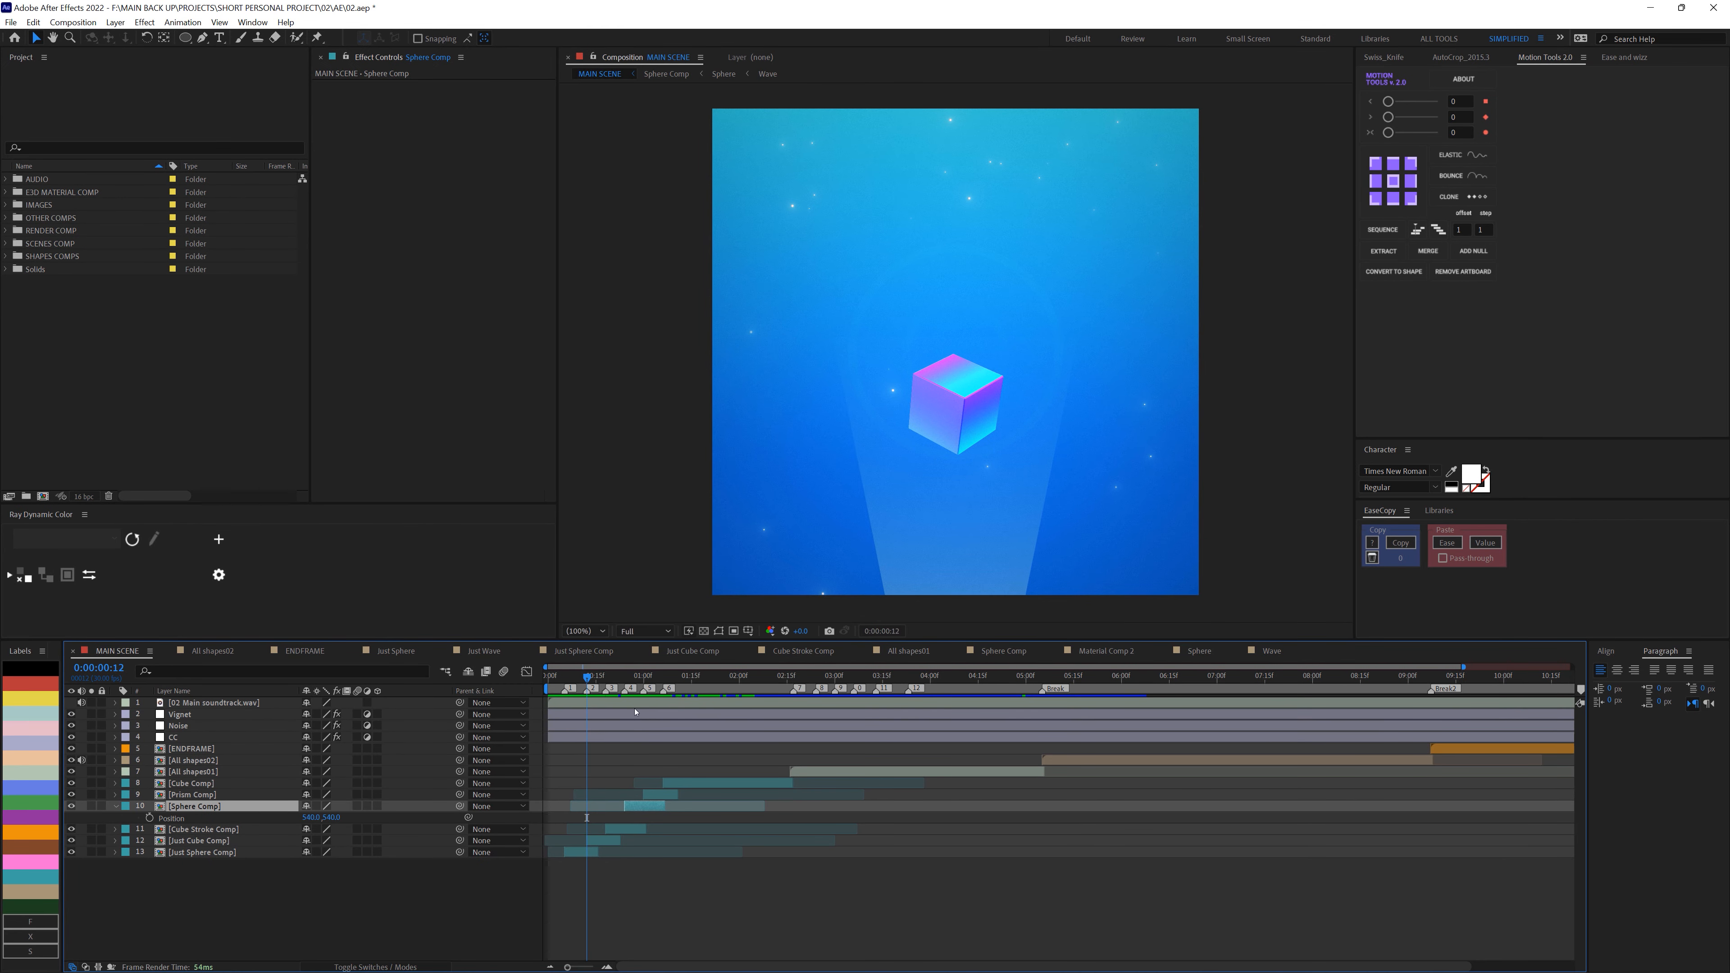
Scrub MAIN SCENE to the stacked flat shapes at 0:00:02:23 and open the All shapes01 composition.
{"action": "left_click", "coordinate": [581, 852]}
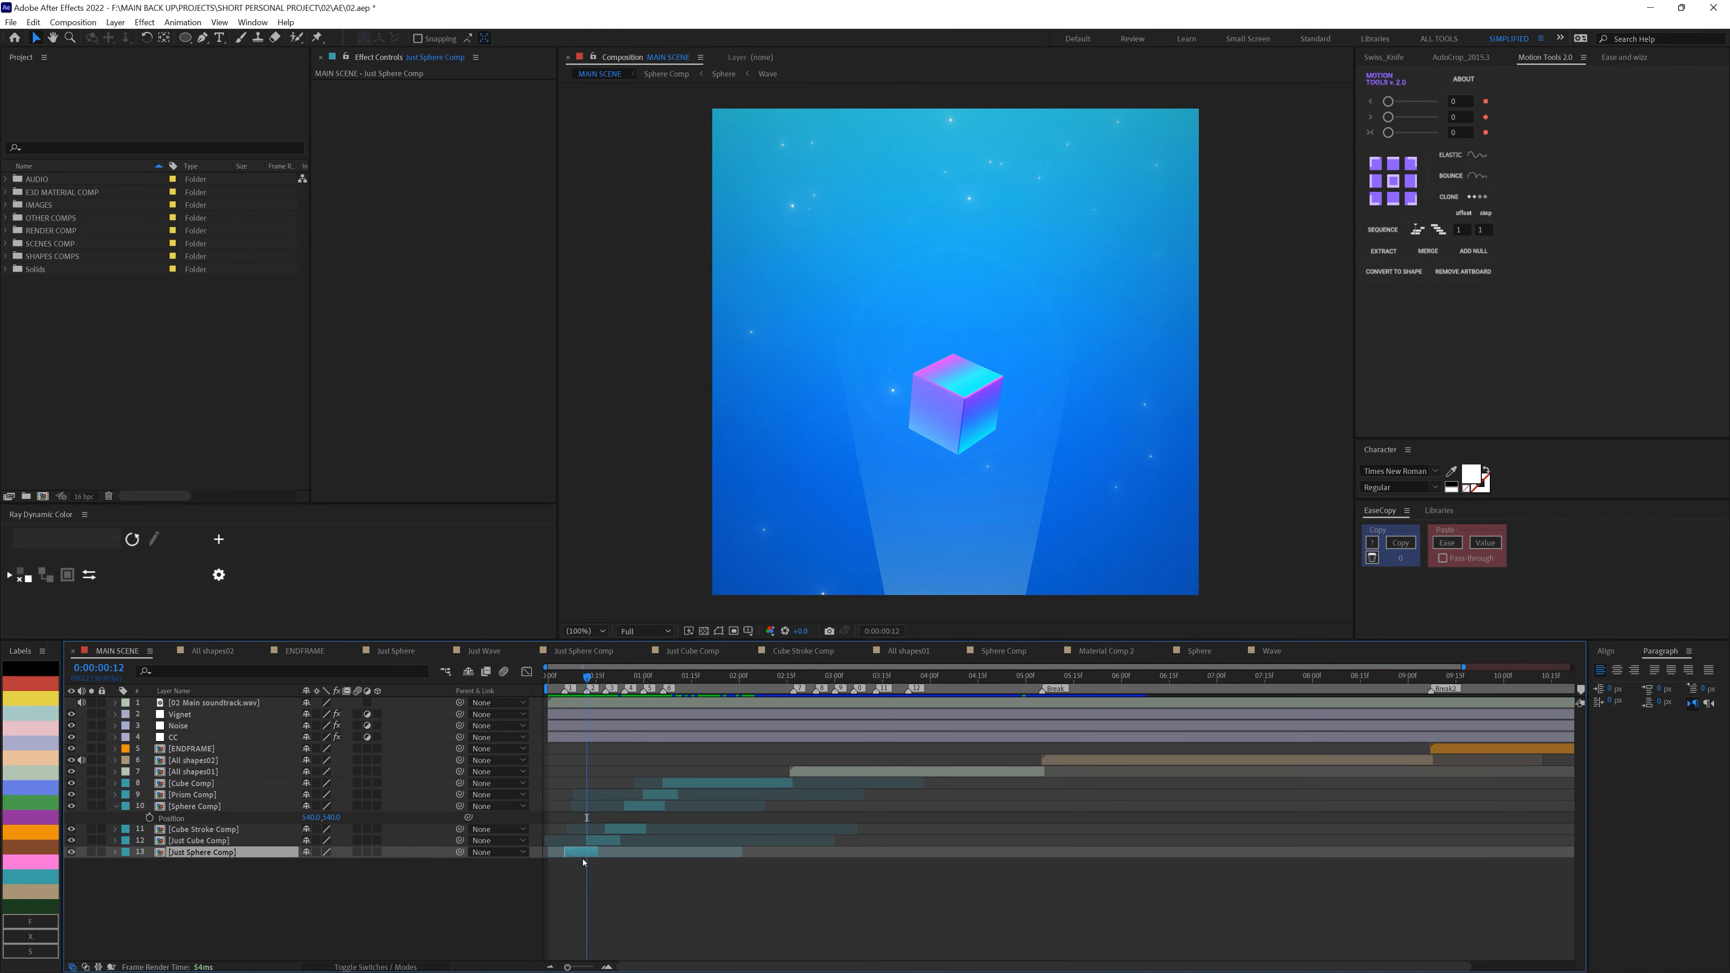
{"action": "left_click_drag", "start_coordinate": [783, 710], "coordinate": [845, 722]}
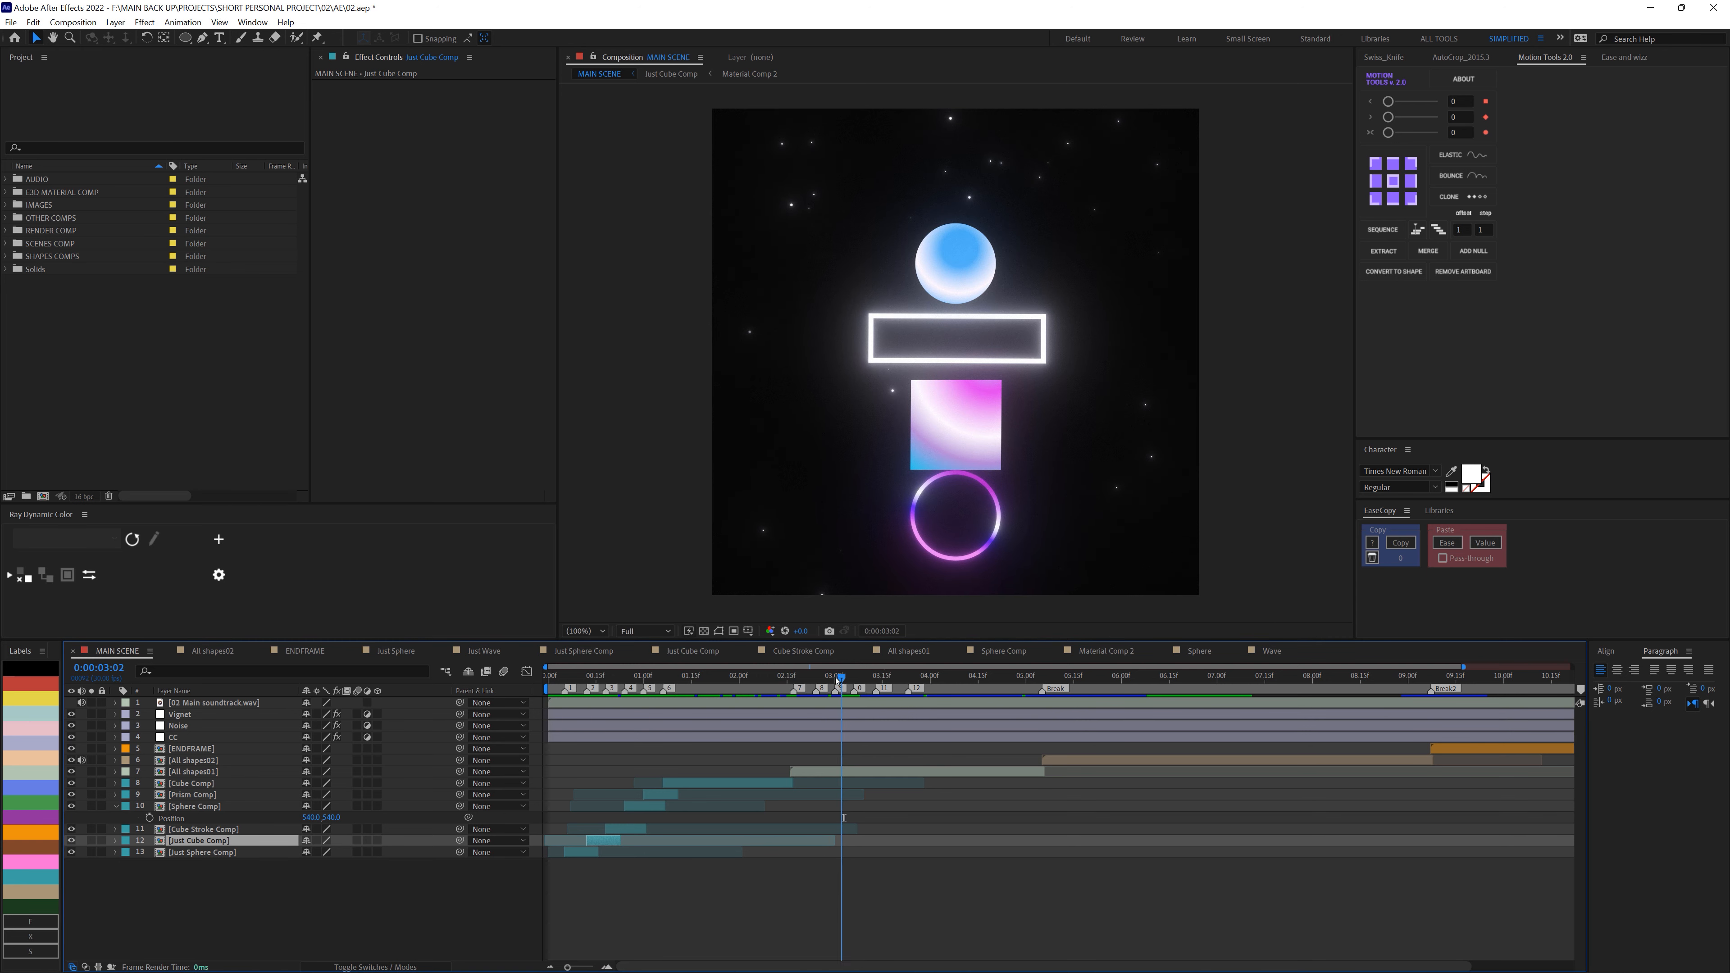
{"action": "mouse_move", "coordinate": [837, 680]}
{"action": "left_mouse_down"}
{"action": "mouse_move", "coordinate": [754, 677]}
{"action": "mouse_move", "coordinate": [813, 679]}
{"action": "left_mouse_up"}
{"action": "left_click", "coordinate": [804, 775]}
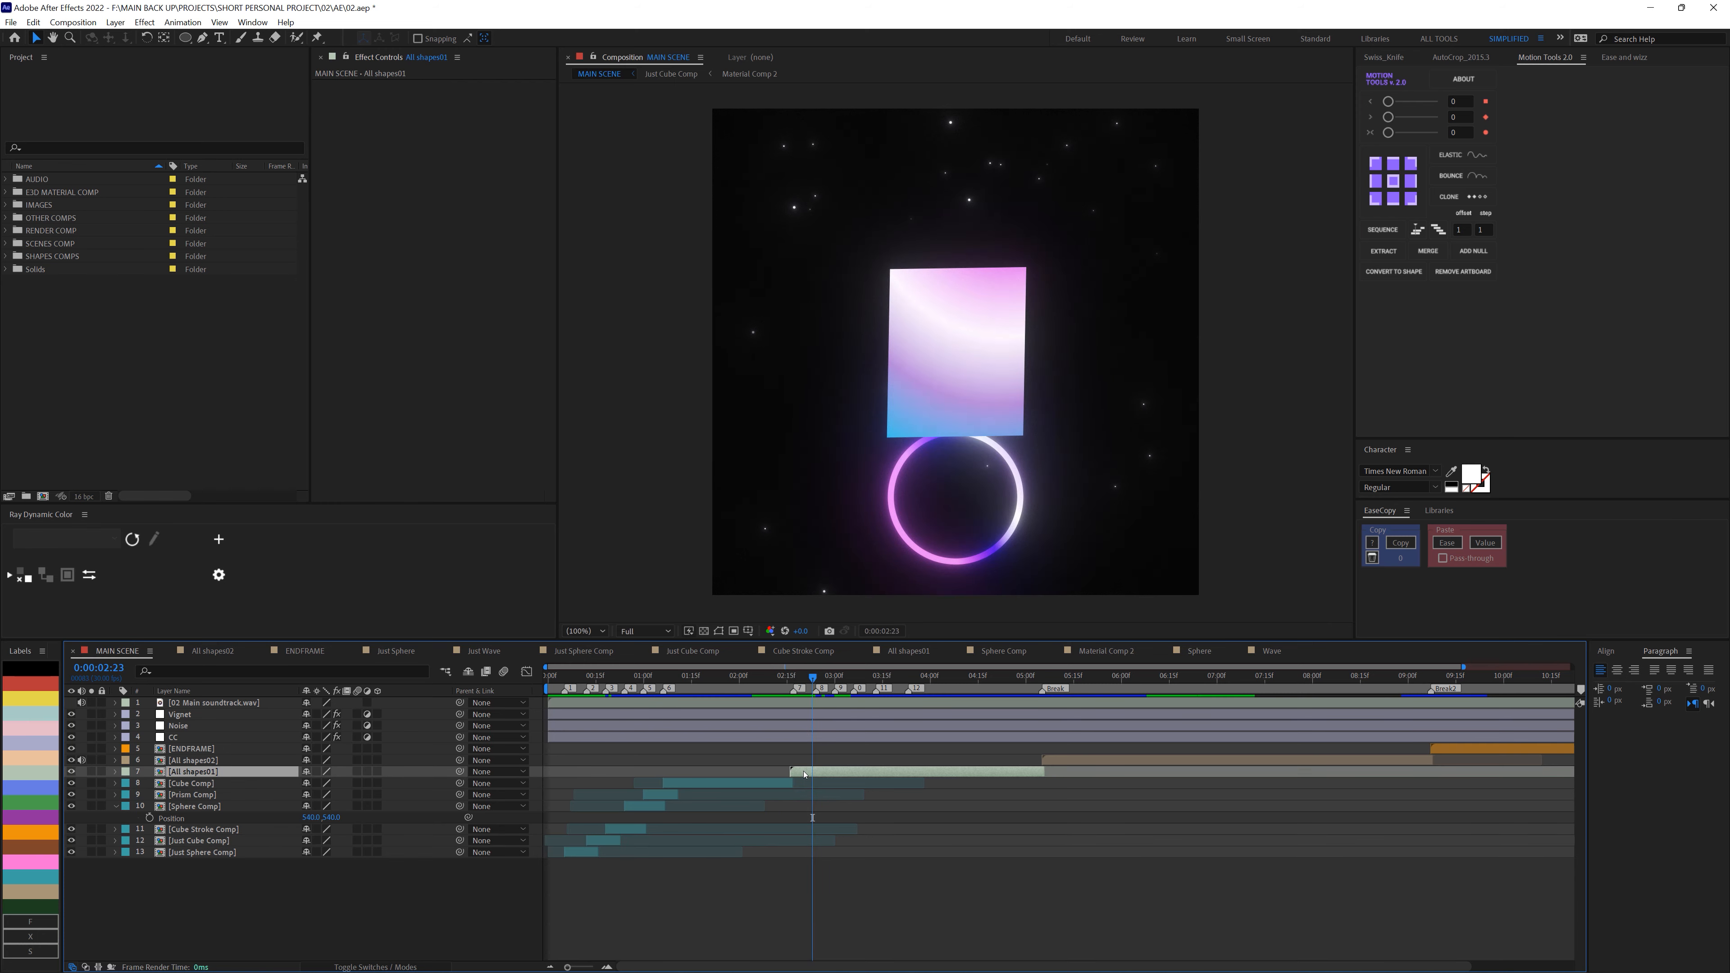
{"action": "double_click", "coordinate": [804, 775]}
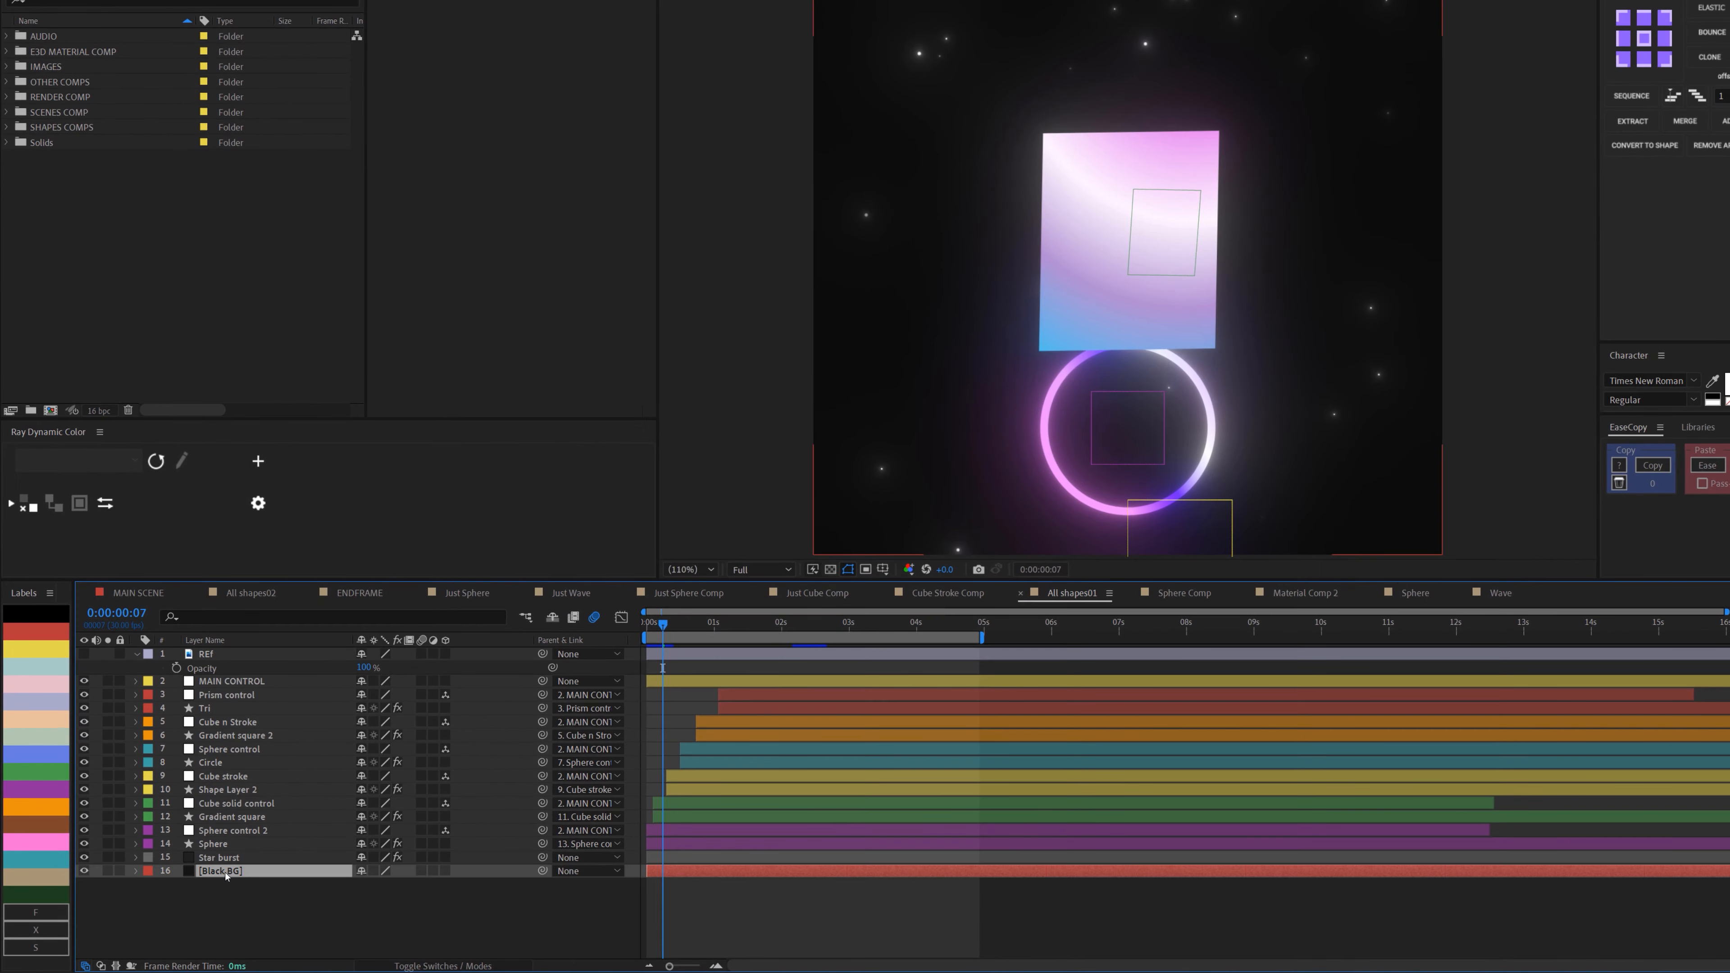
Inspect the linear gradient colours of the Sphere layer's stroke in All shapes01, keeping them as they are.
{"action": "left_click", "coordinate": [234, 858]}
{"action": "left_click", "coordinate": [243, 845]}
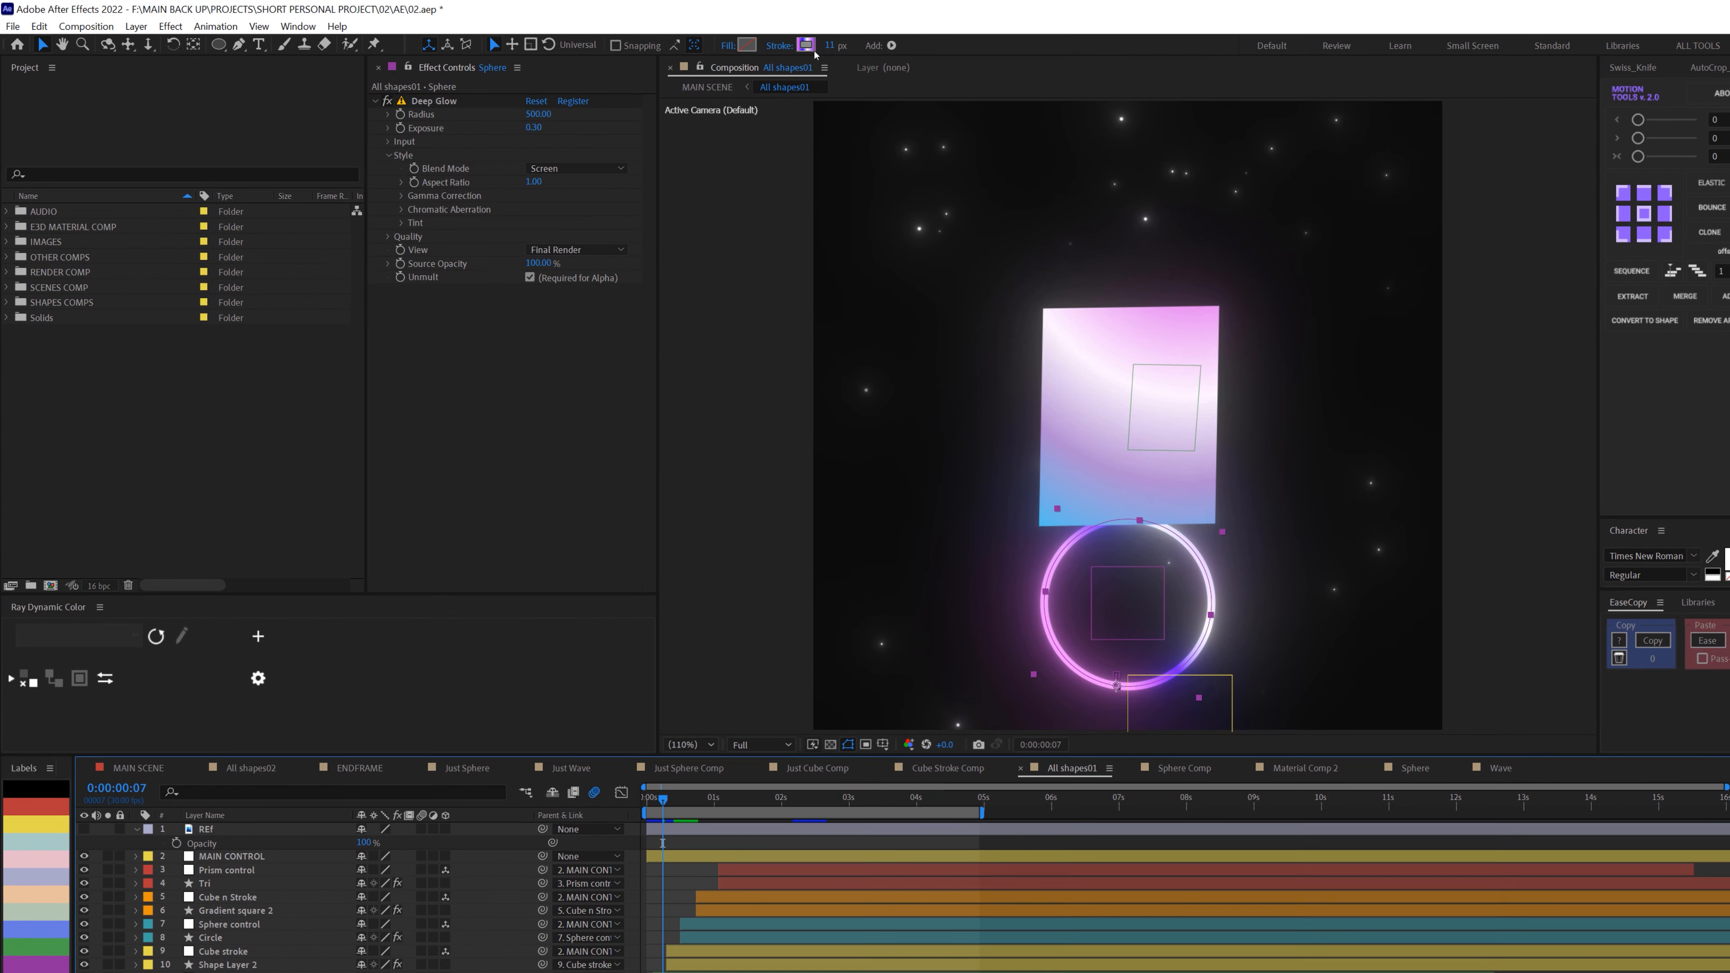
{"action": "left_click", "coordinate": [806, 45]}
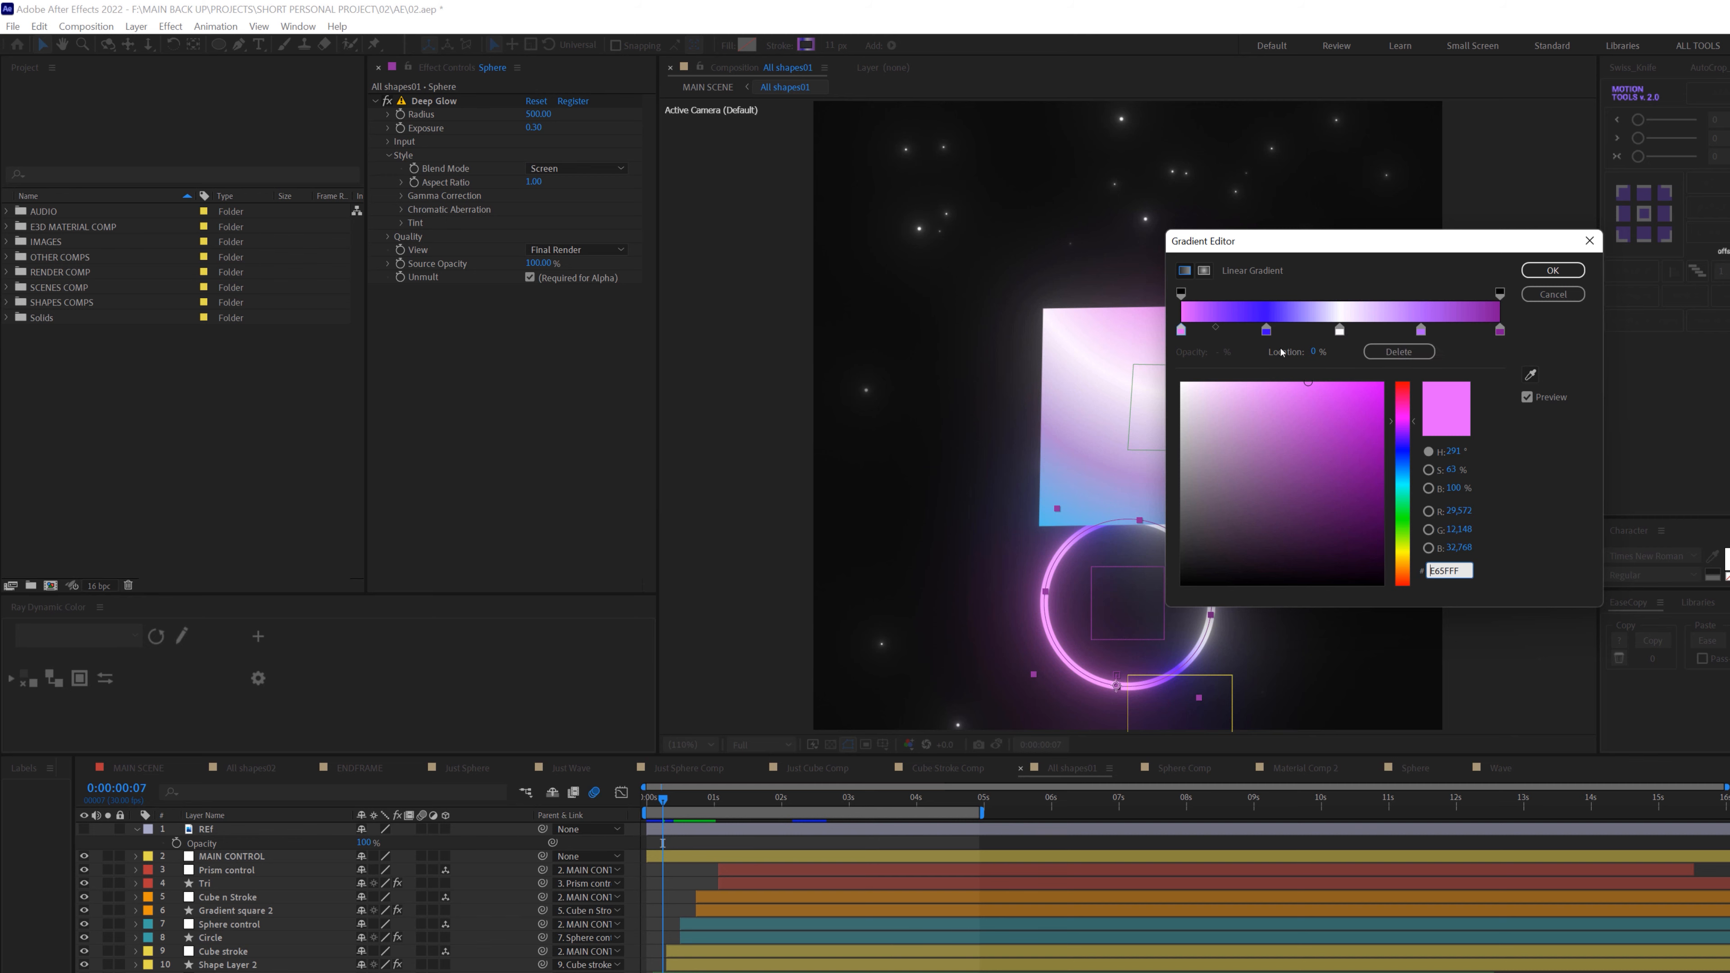
{"action": "left_click", "coordinate": [1553, 270]}
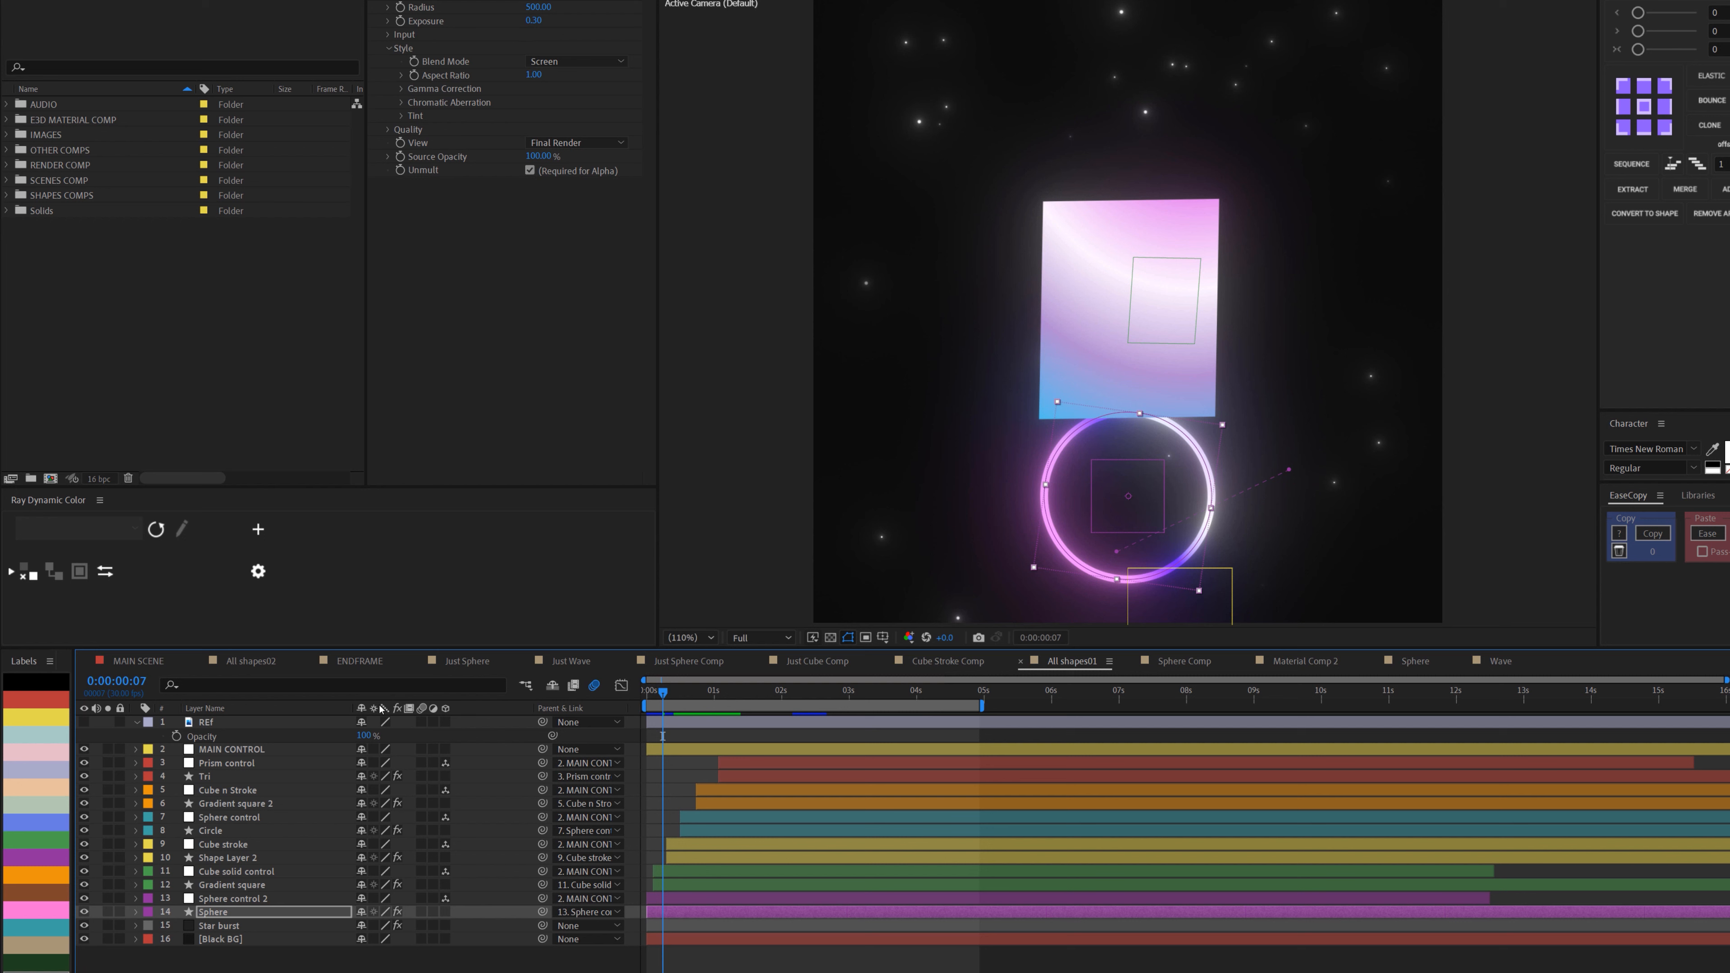
Reveal Sphere control 2's Position and the Sphere layer's keyframed properties, and scrub ahead to 0:00:00:22.
{"action": "left_click", "coordinate": [232, 903]}
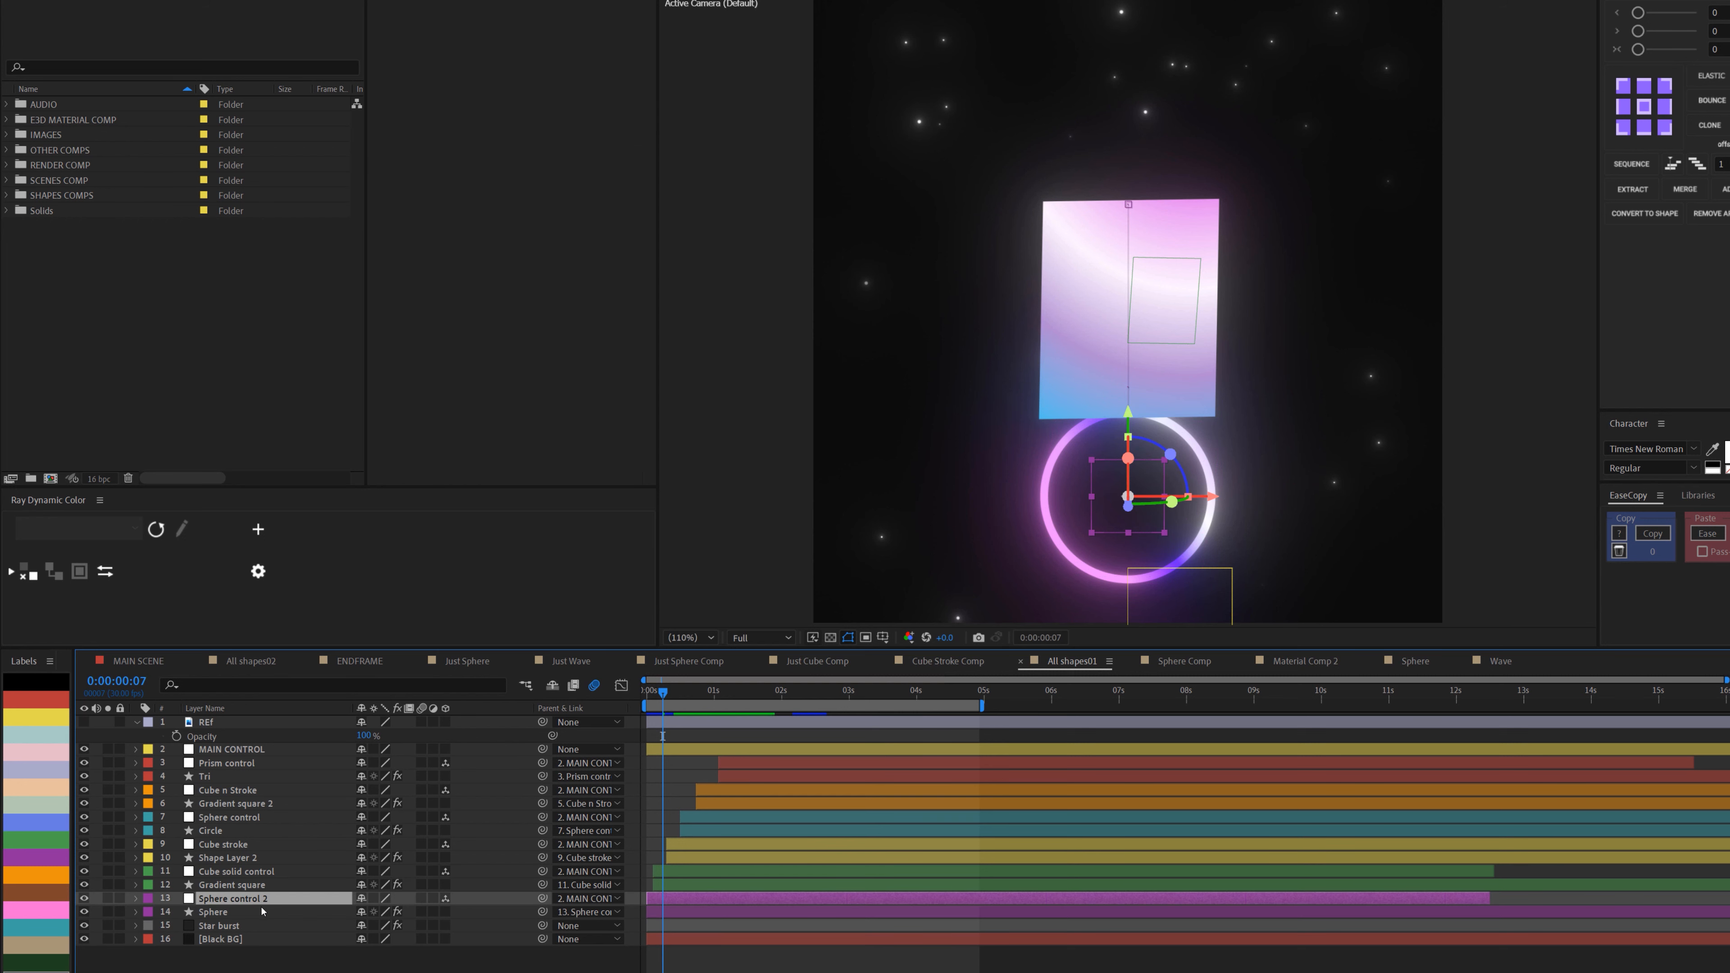
{"action": "key", "text": "p"}
{"action": "scroll", "coordinate": [686, 887], "scroll_direction": "up", "scroll_amount": 3}
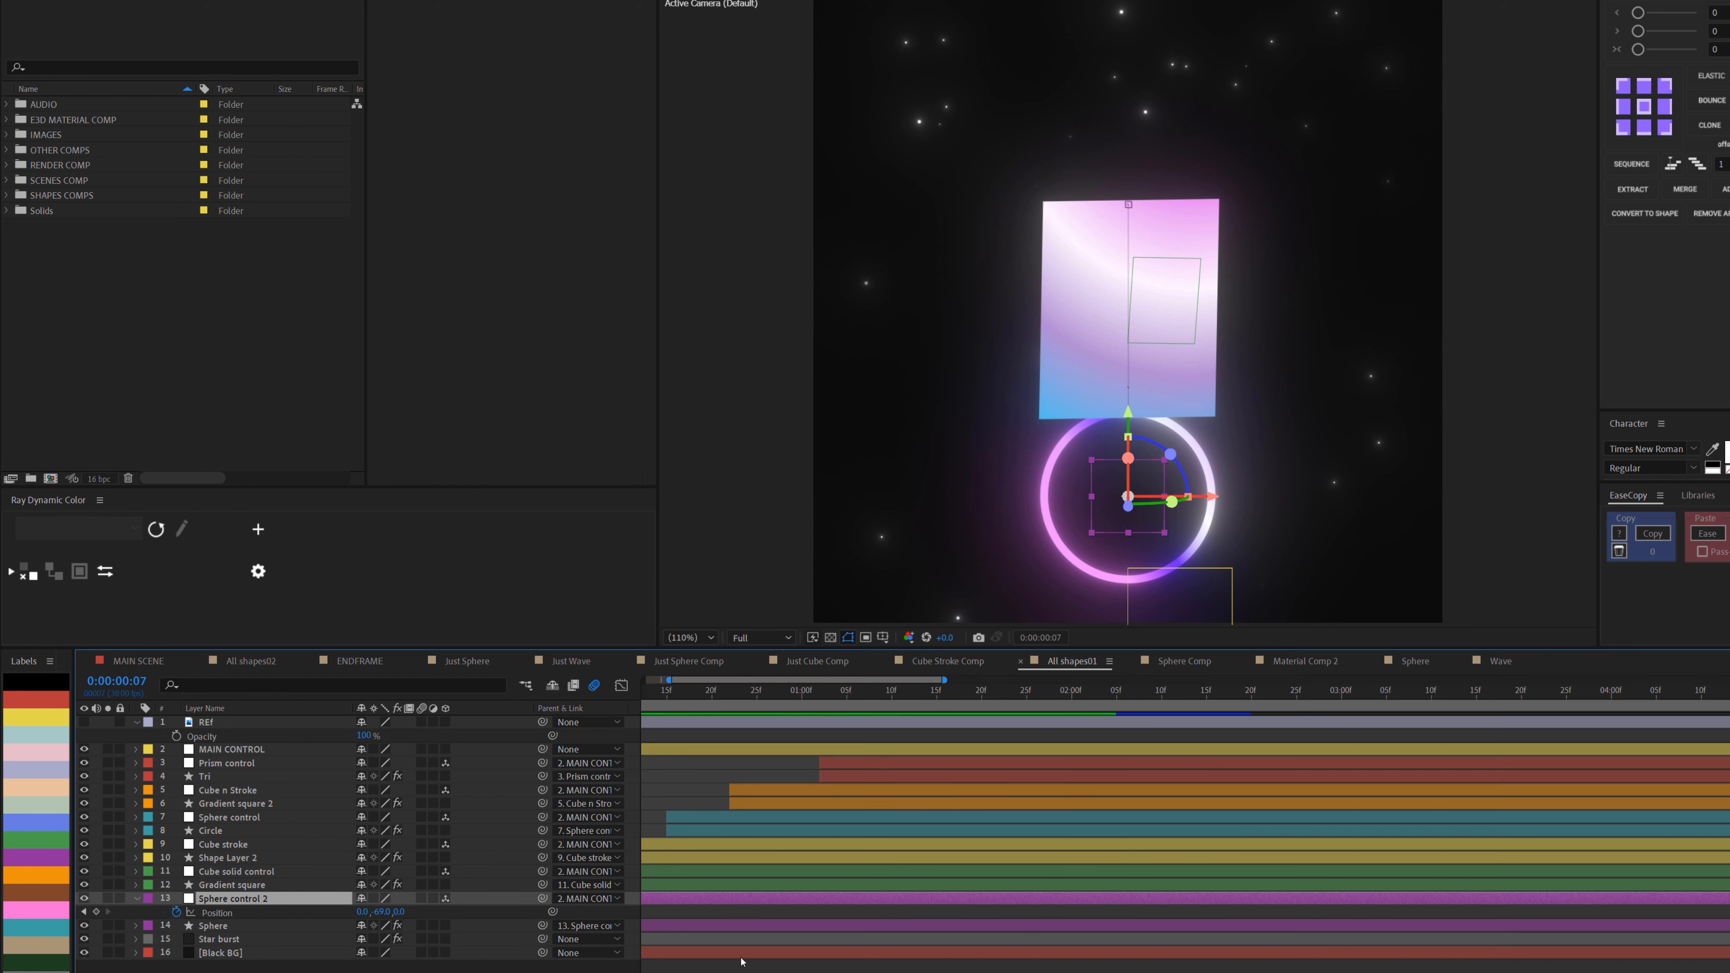
{"action": "scroll", "coordinate": [685, 887], "scroll_direction": "left", "scroll_amount": 3}
{"action": "left_click", "coordinate": [688, 925]}
{"action": "key", "text": "u"}
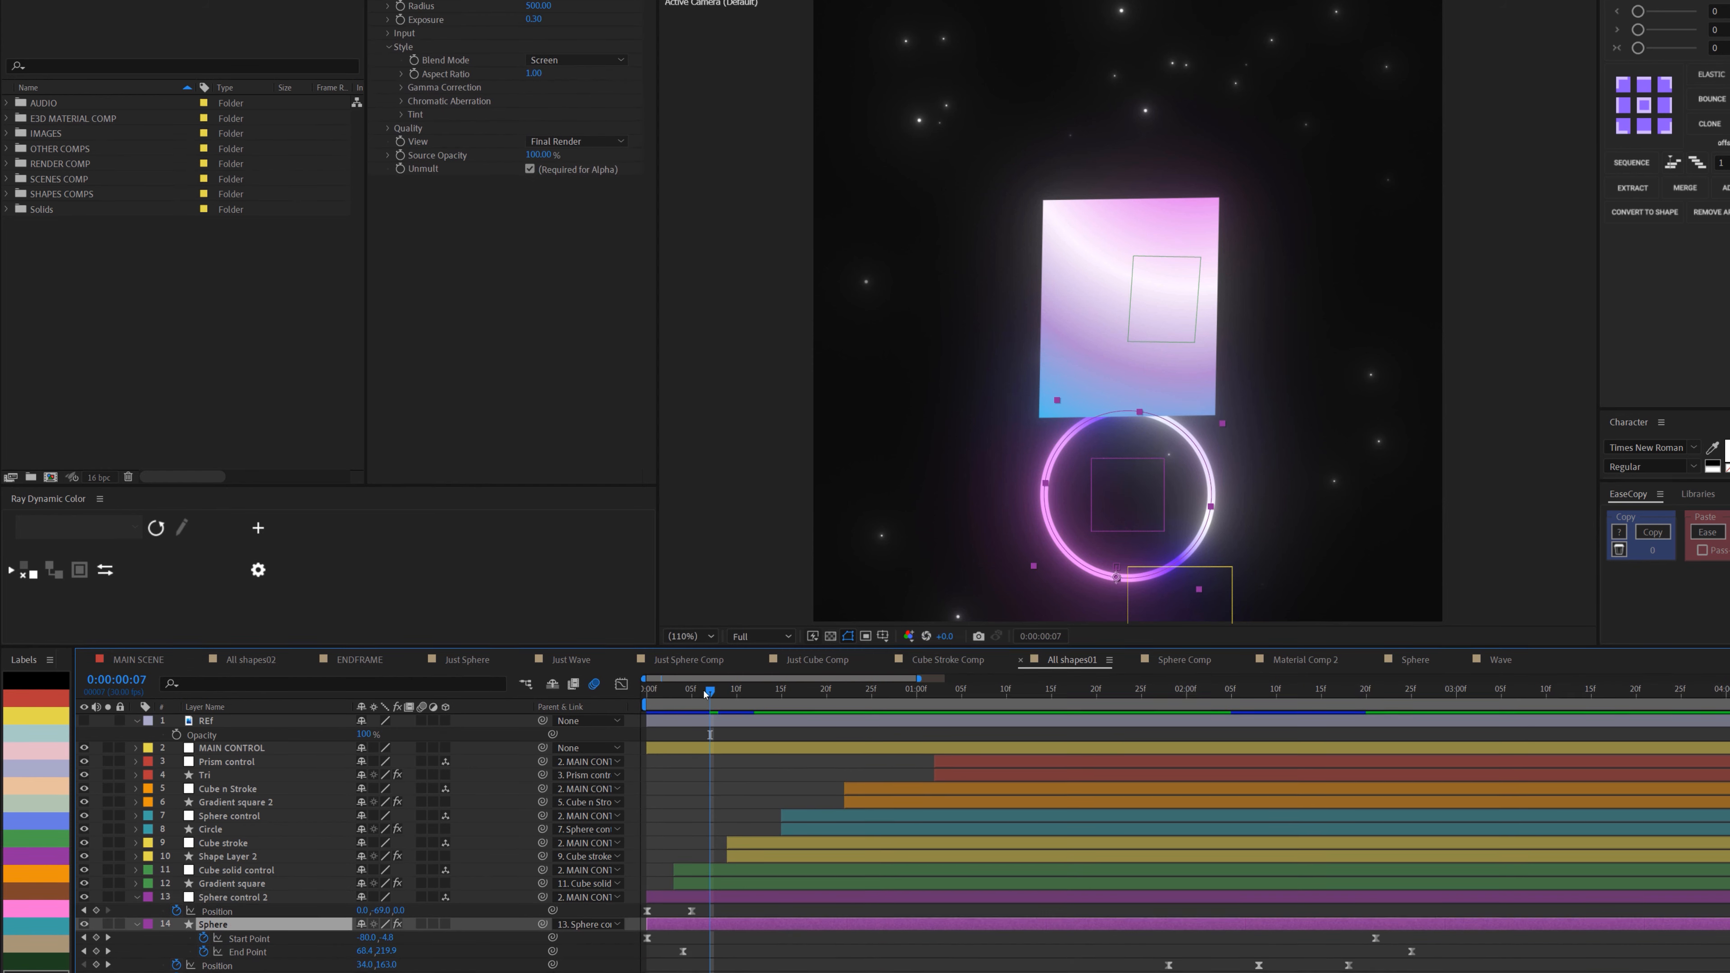
{"action": "left_click_drag", "start_coordinate": [710, 691], "coordinate": [845, 653]}
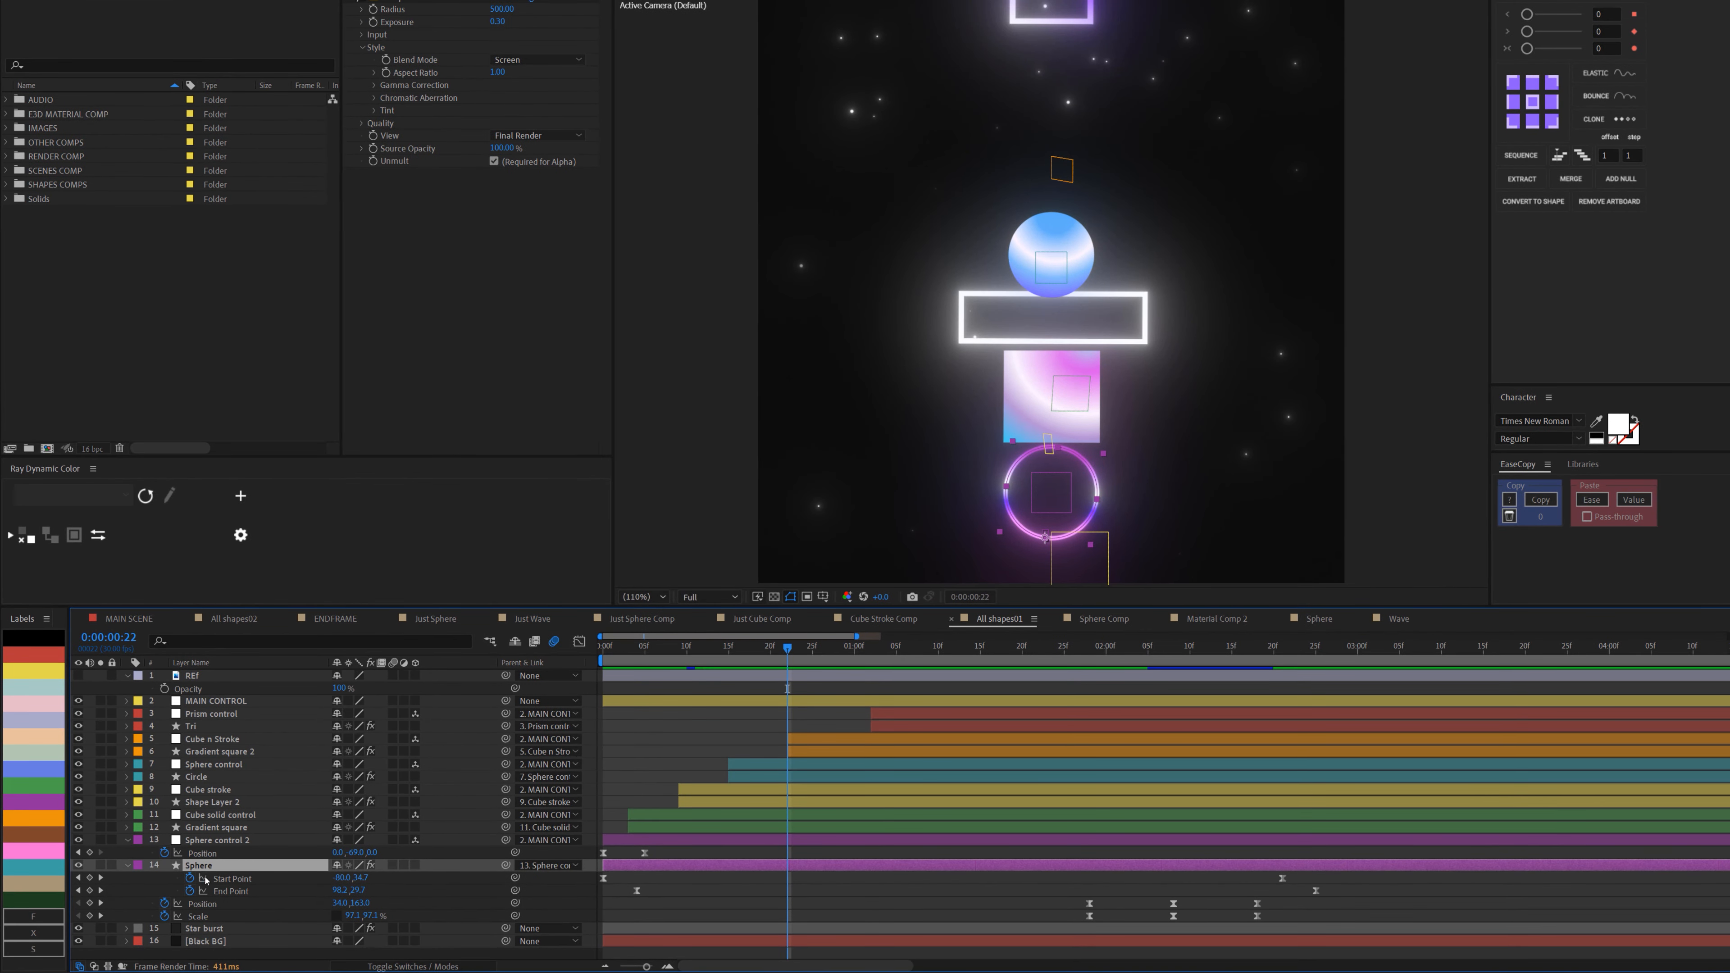
Expand the Sphere layer's Gradient Stroke 1 and highlight its Start Point and End Point keyframes.
{"action": "left_click", "coordinate": [127, 867]}
{"action": "left_click", "coordinate": [127, 866]}
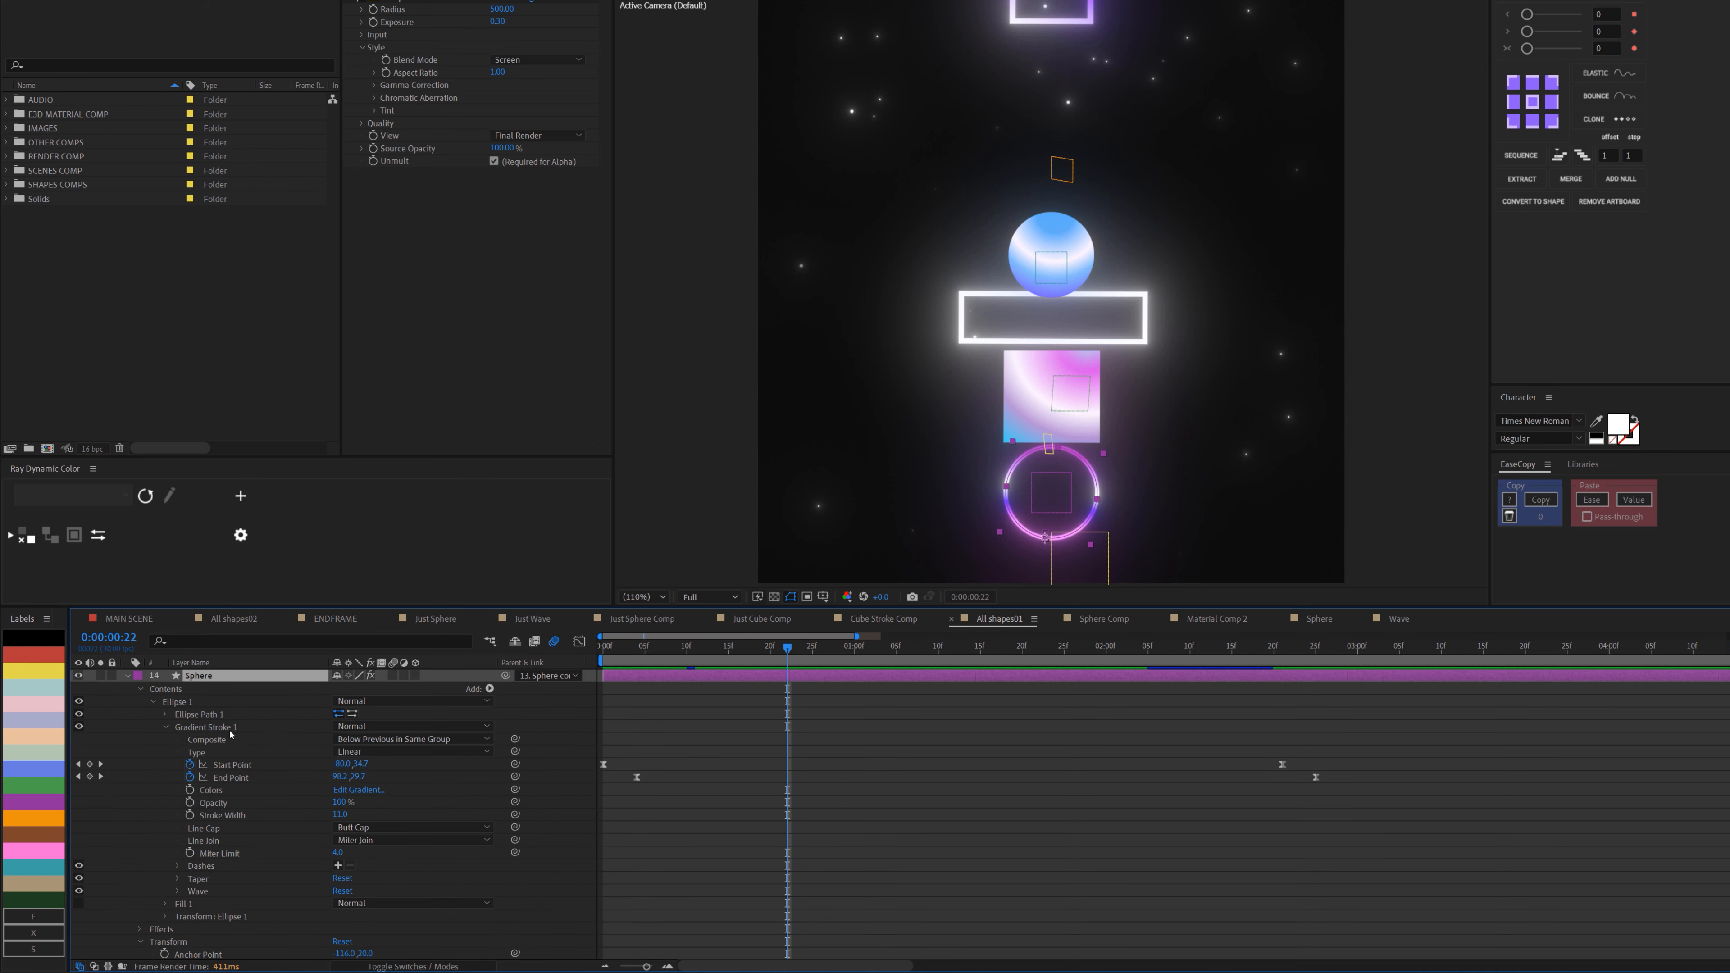
{"action": "left_click", "coordinate": [211, 731]}
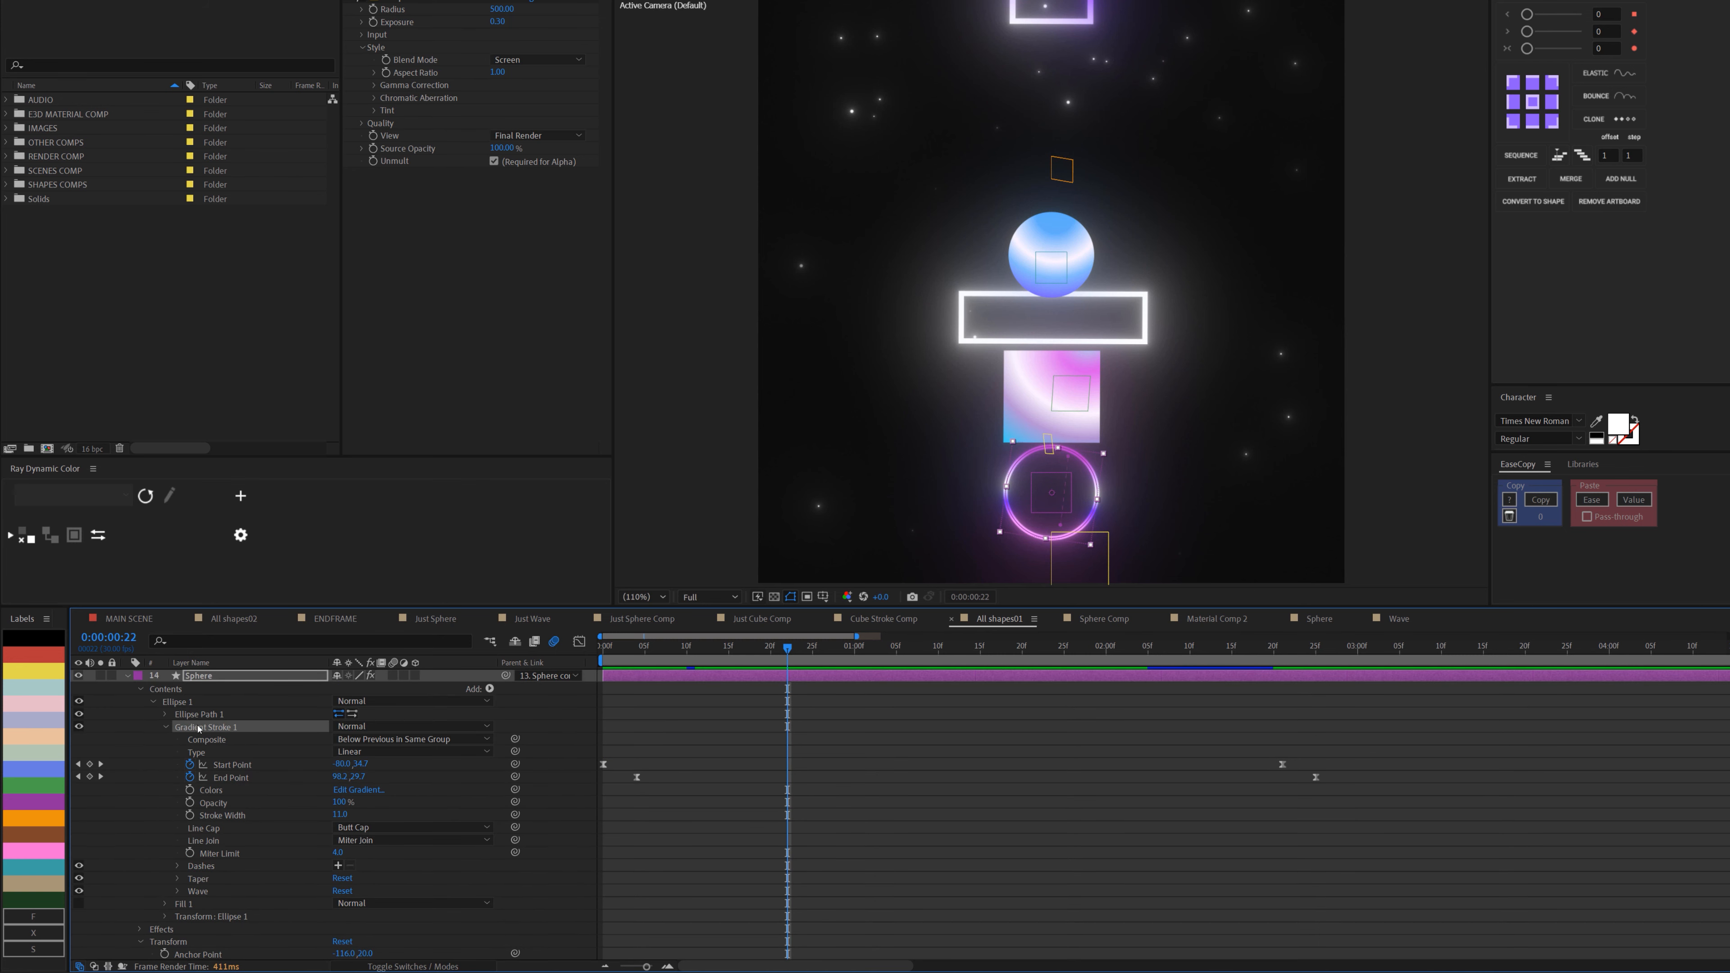
{"action": "scroll", "coordinate": [239, 768], "scroll_direction": "down", "scroll_amount": 1}
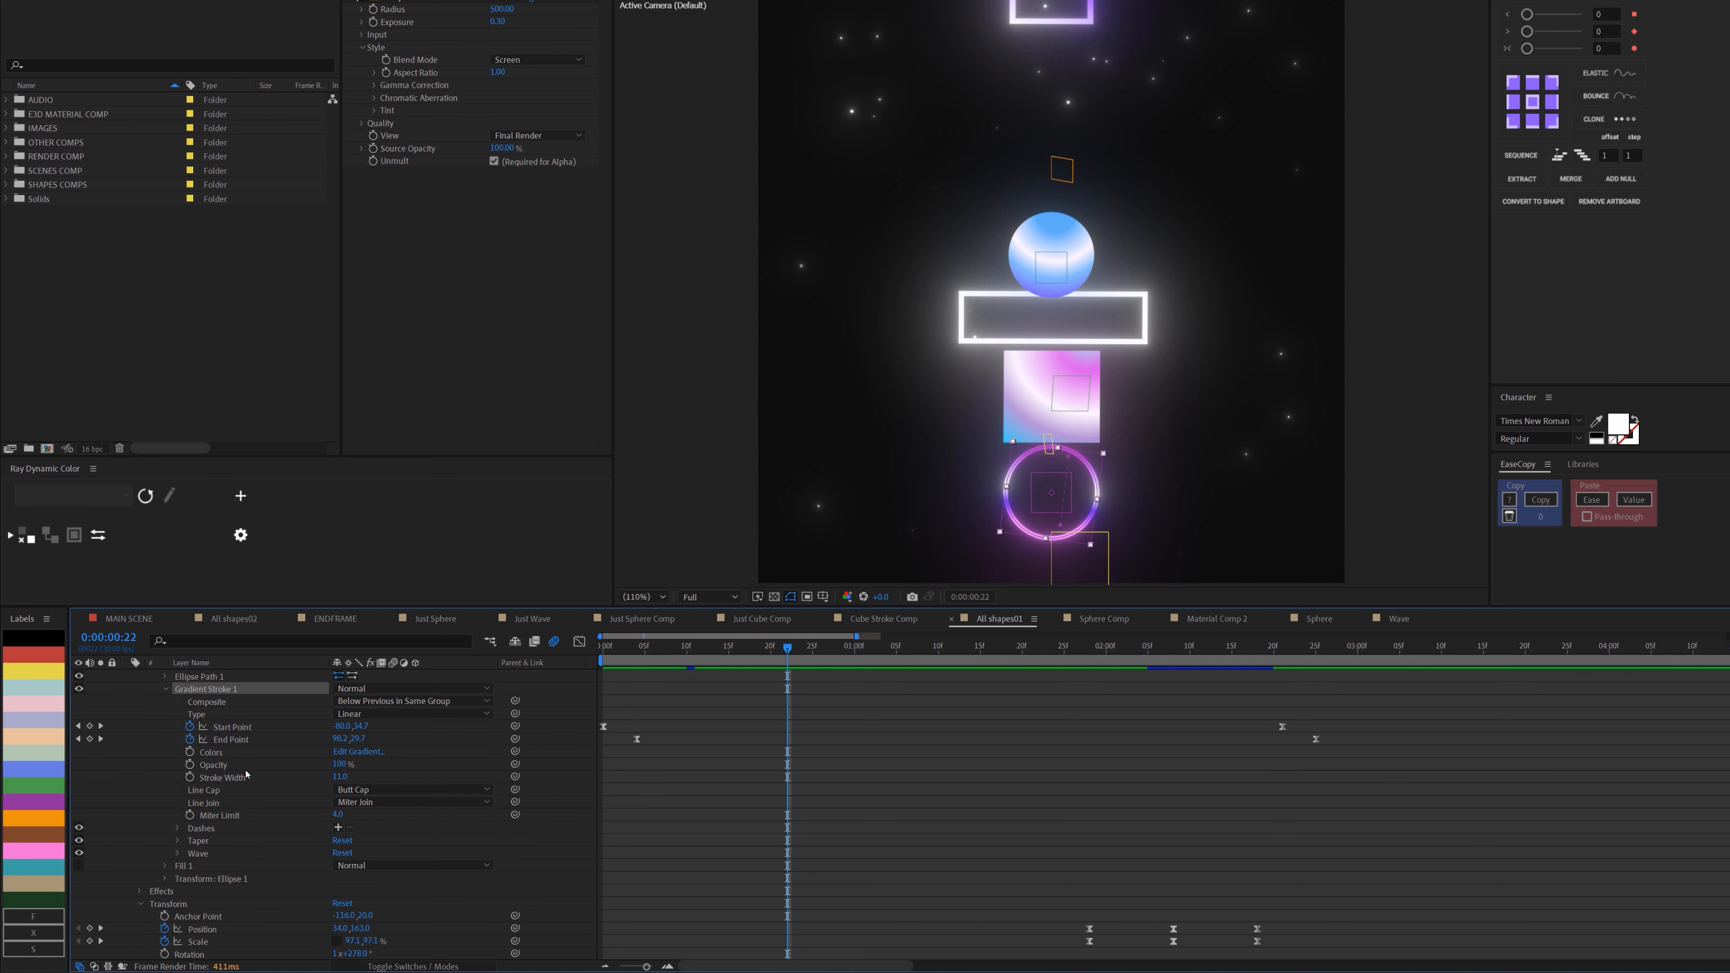
{"action": "left_click", "coordinate": [235, 727]}
{"action": "left_click", "coordinate": [231, 740]}
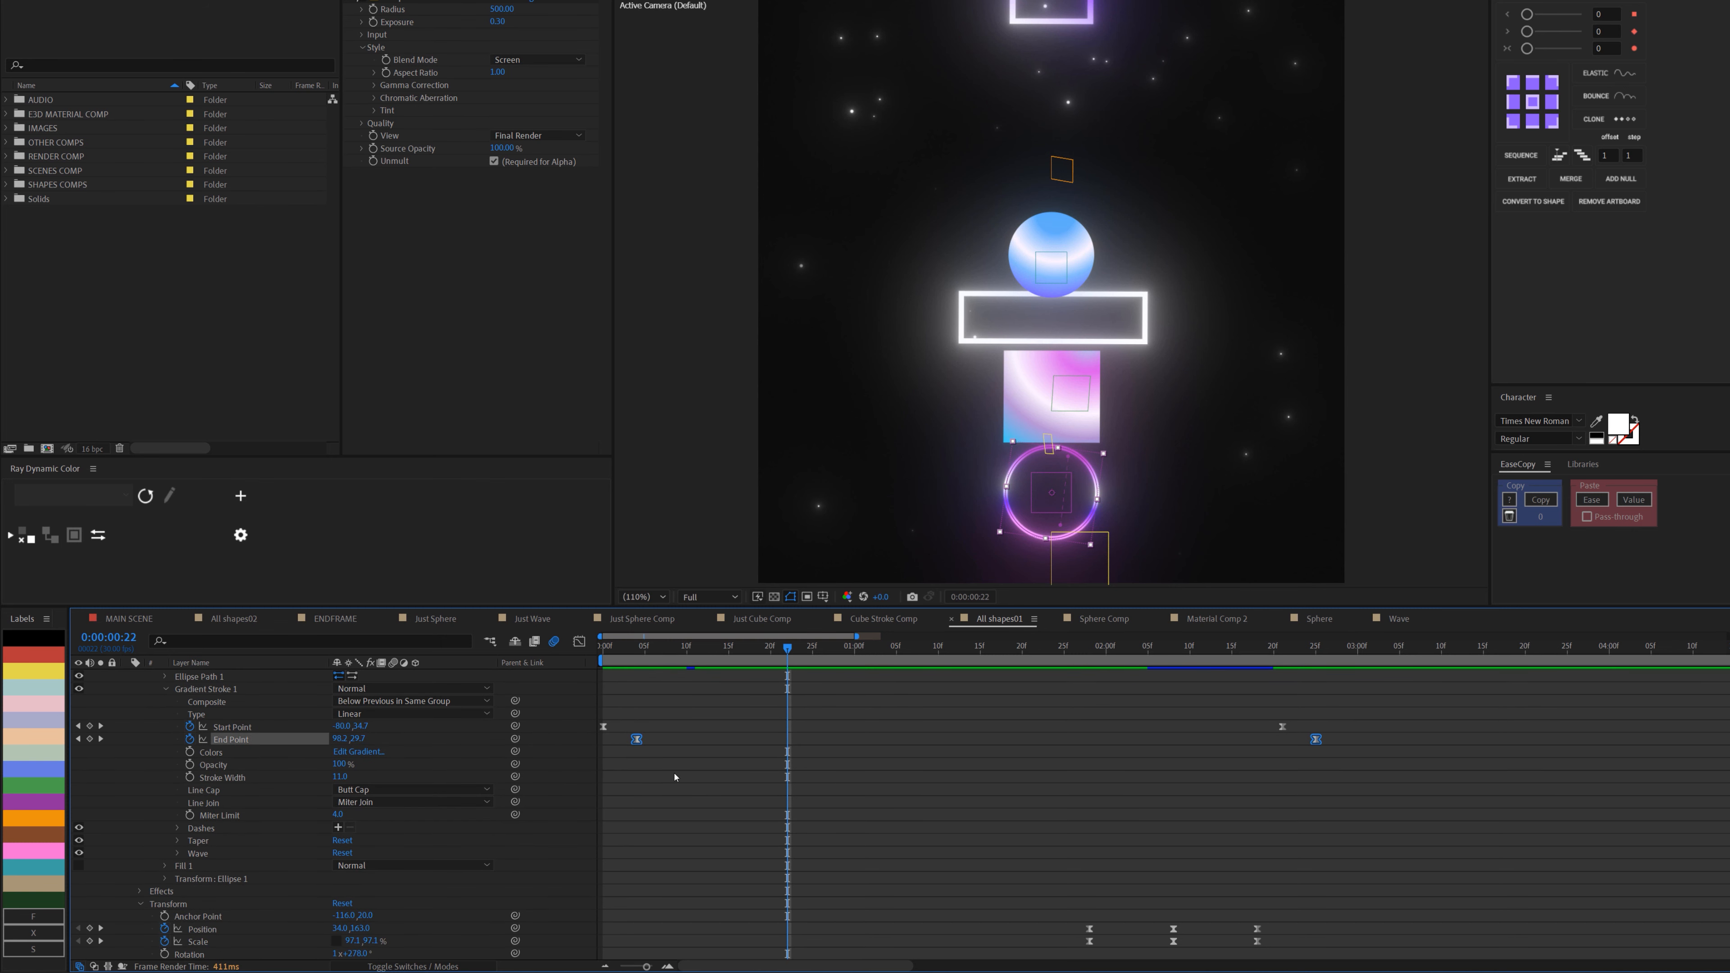
Preview the animated gradient stroke as the shapes stack up, look over the Sphere layer's remaining properties and collapse the layer.
{"action": "key", "text": "space"}
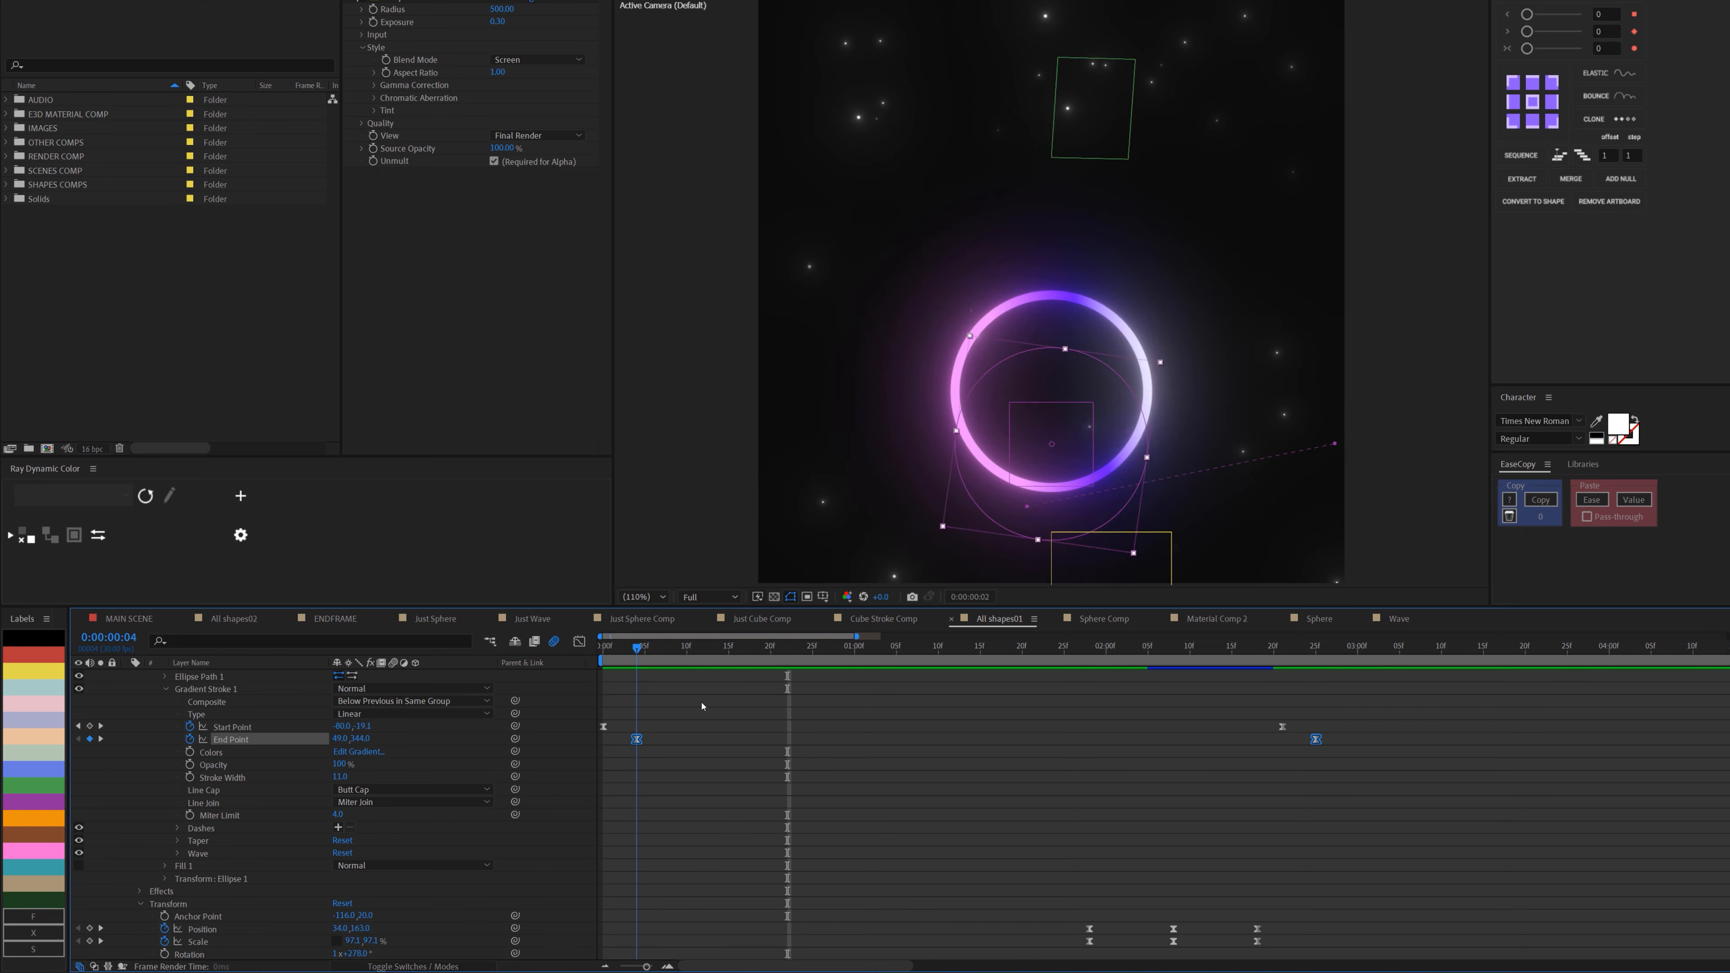
{"action": "scroll", "coordinate": [695, 705], "scroll_direction": "down", "scroll_amount": 5}
{"action": "scroll", "coordinate": [712, 706], "scroll_direction": "up", "scroll_amount": 3}
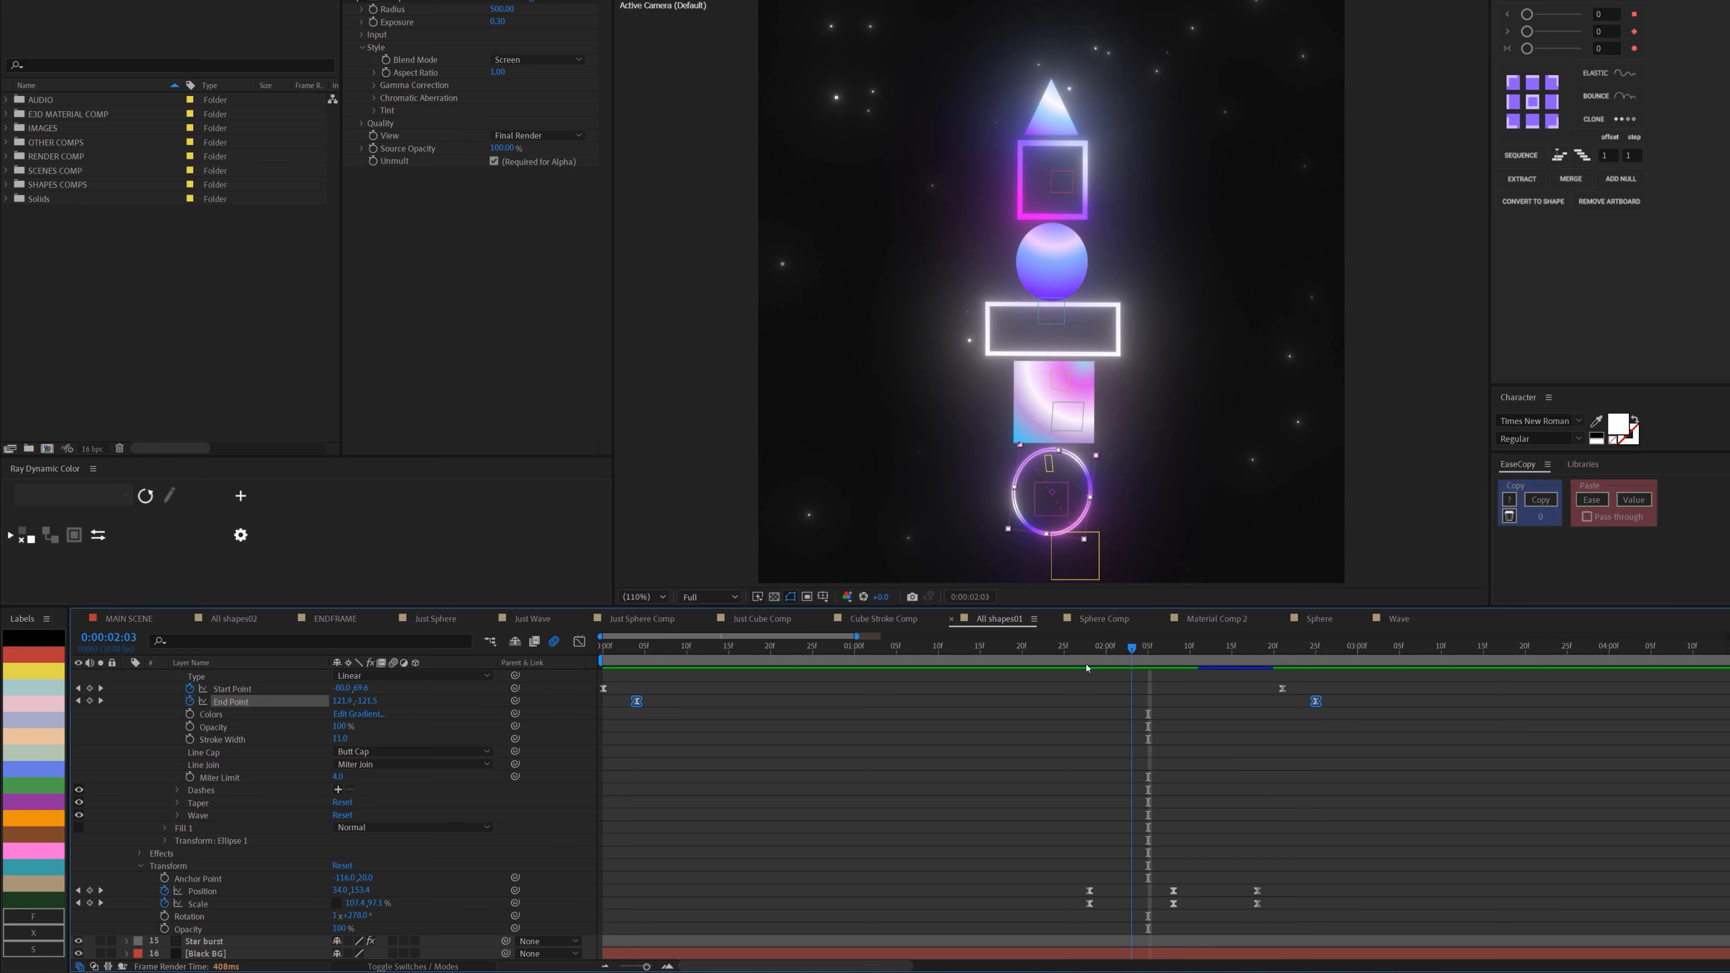
{"action": "scroll", "coordinate": [126, 809], "scroll_direction": "up", "scroll_amount": 6}
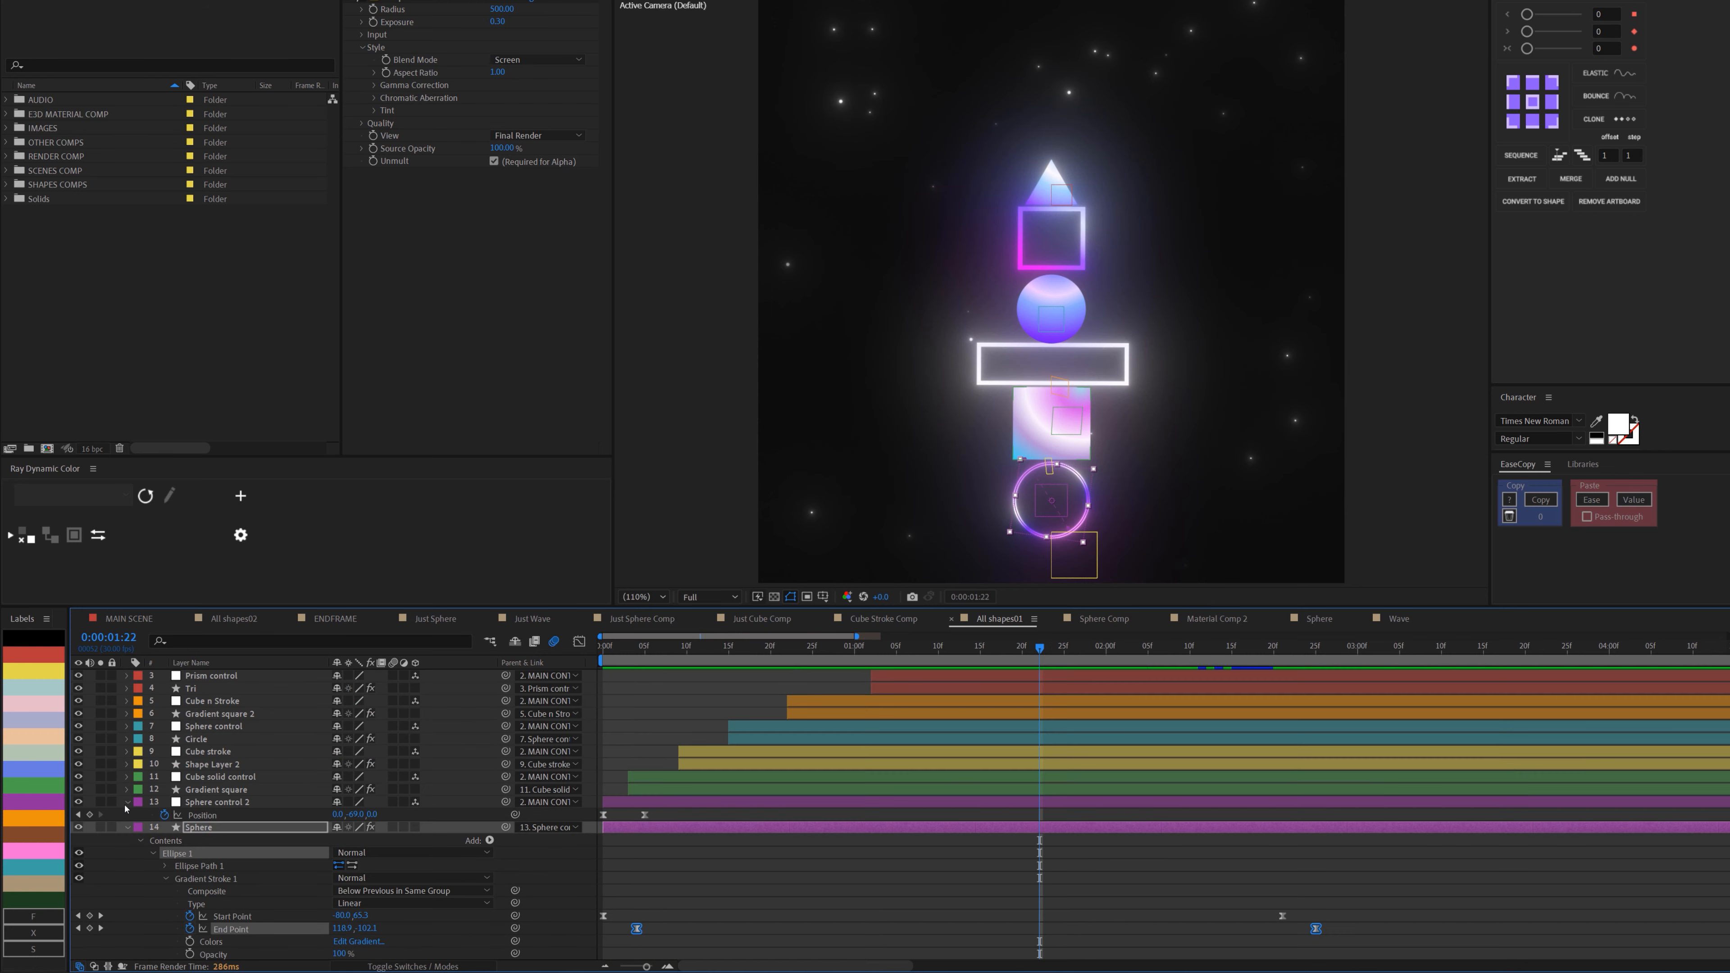
{"action": "left_click", "coordinate": [128, 827]}
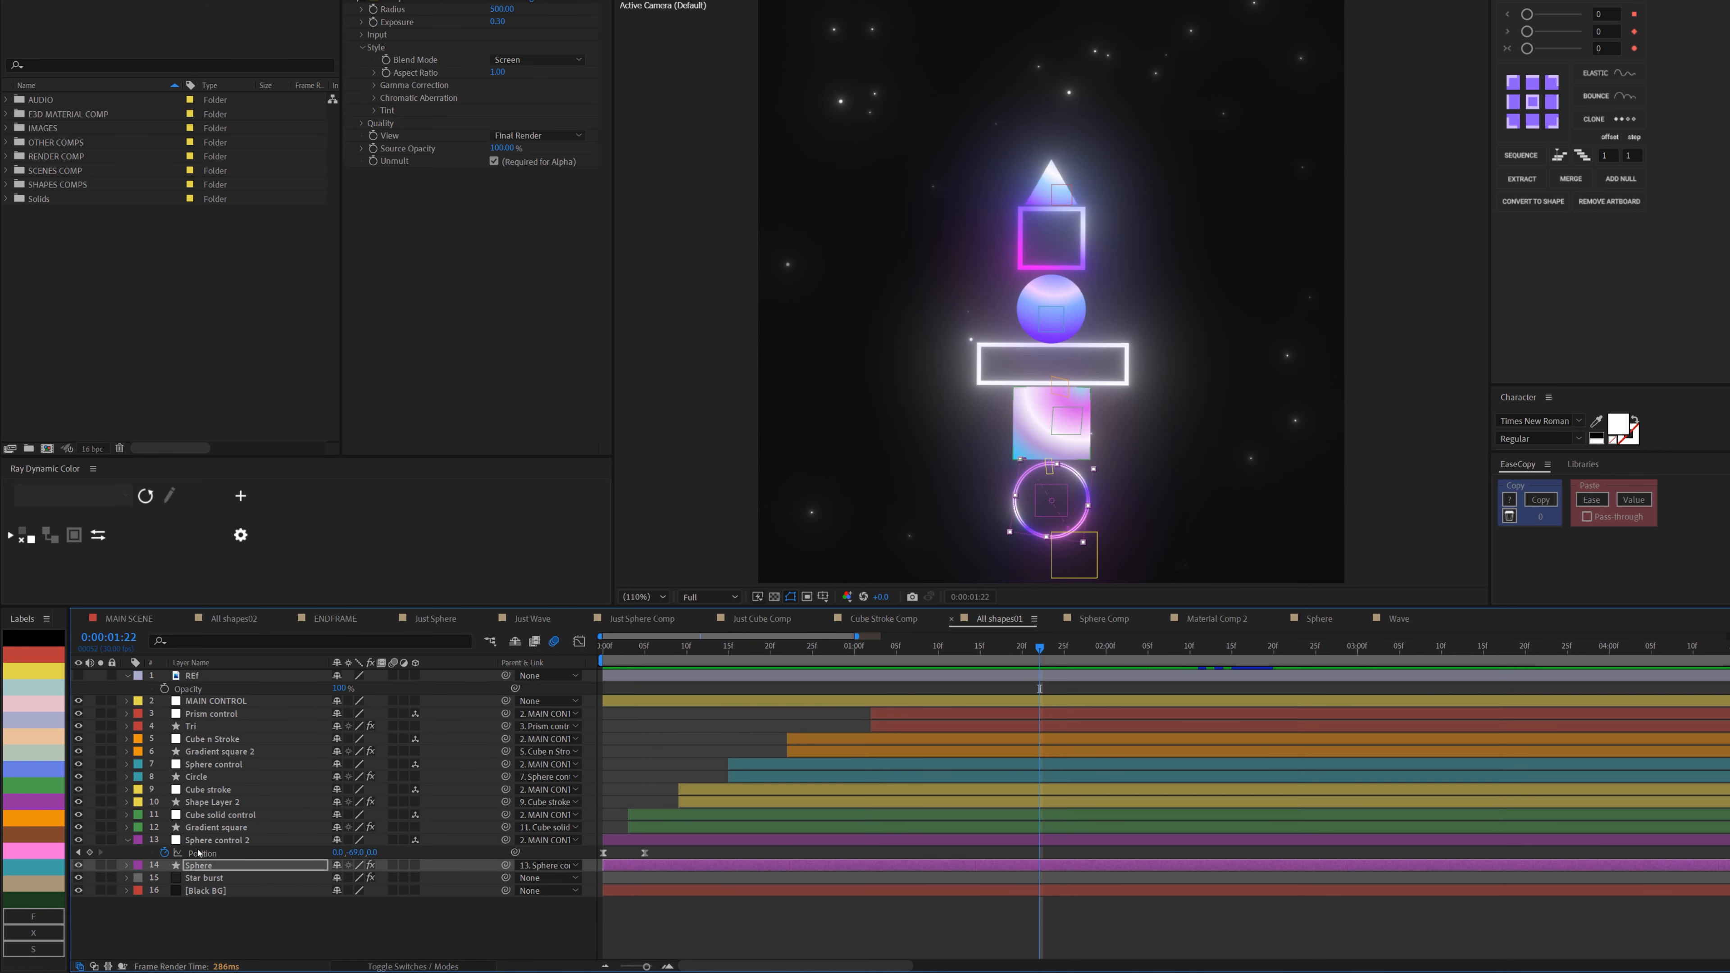
Select Sphere control 2 and the gradient square in turn while scrubbing through the stacking of the shapes.
{"action": "left_click", "coordinate": [211, 841]}
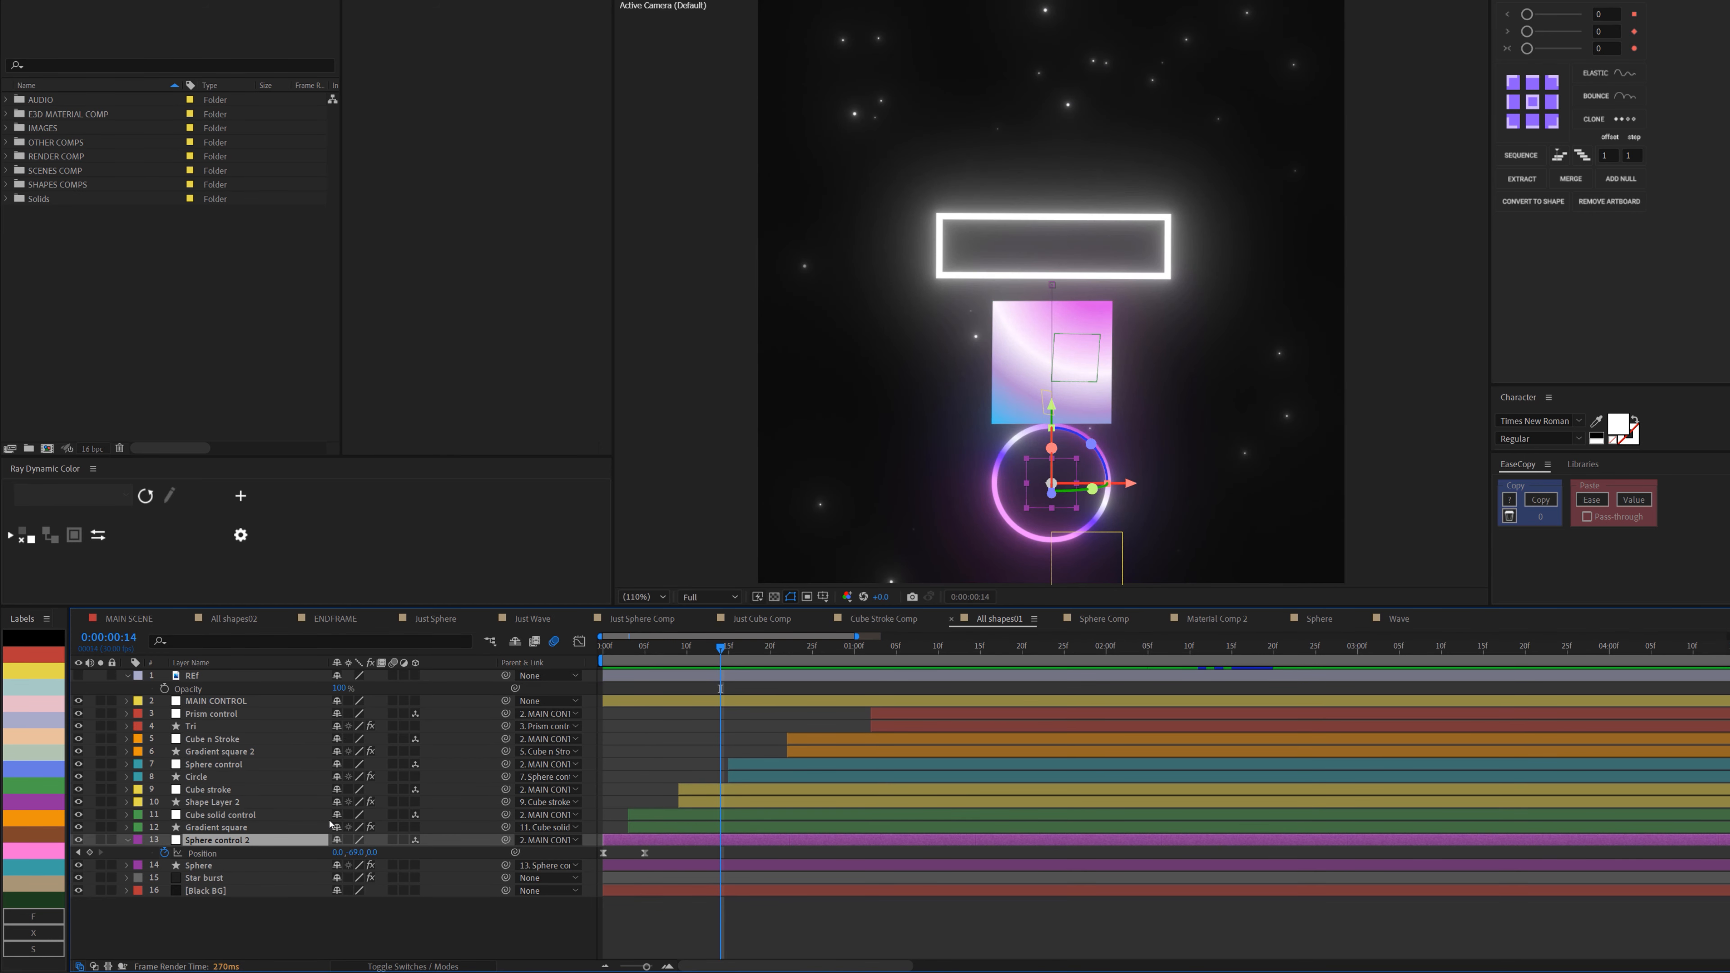
{"action": "left_click", "coordinate": [1042, 364]}
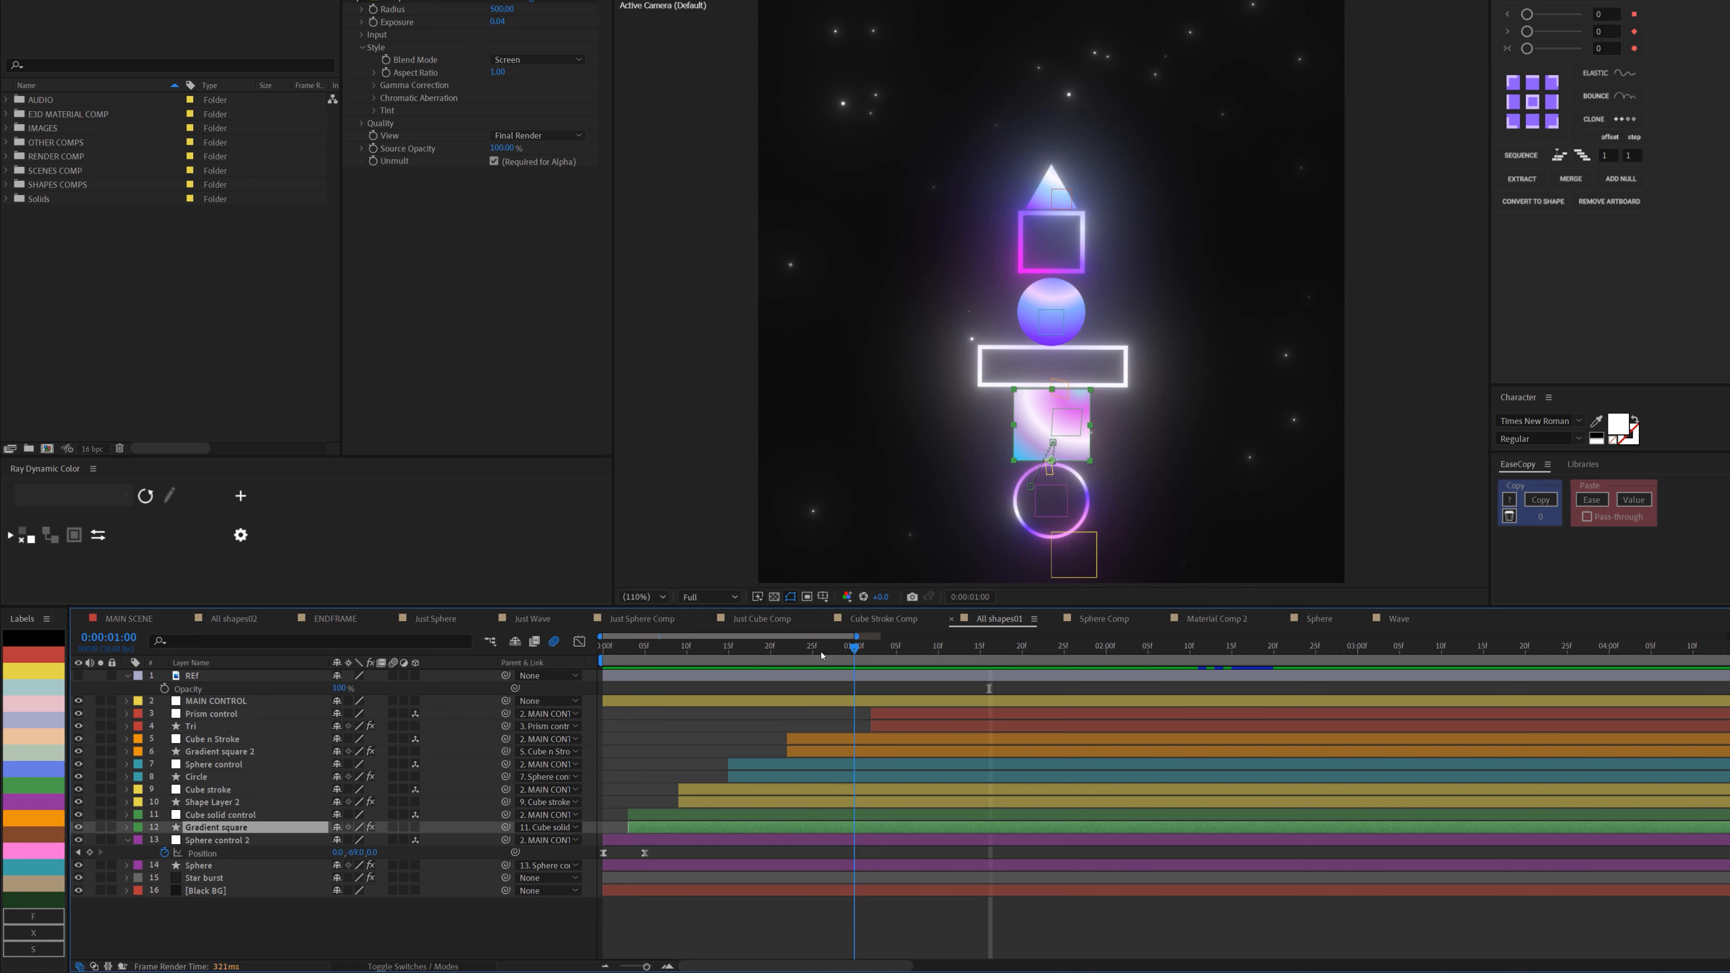
{"action": "left_click_drag", "start_coordinate": [821, 655], "coordinate": [788, 649]}
Examine the speed graph of Sphere control 2's Position, preview the drop from 0:00:00:00, and return to the layer bars.
{"action": "left_click", "coordinate": [203, 853]}
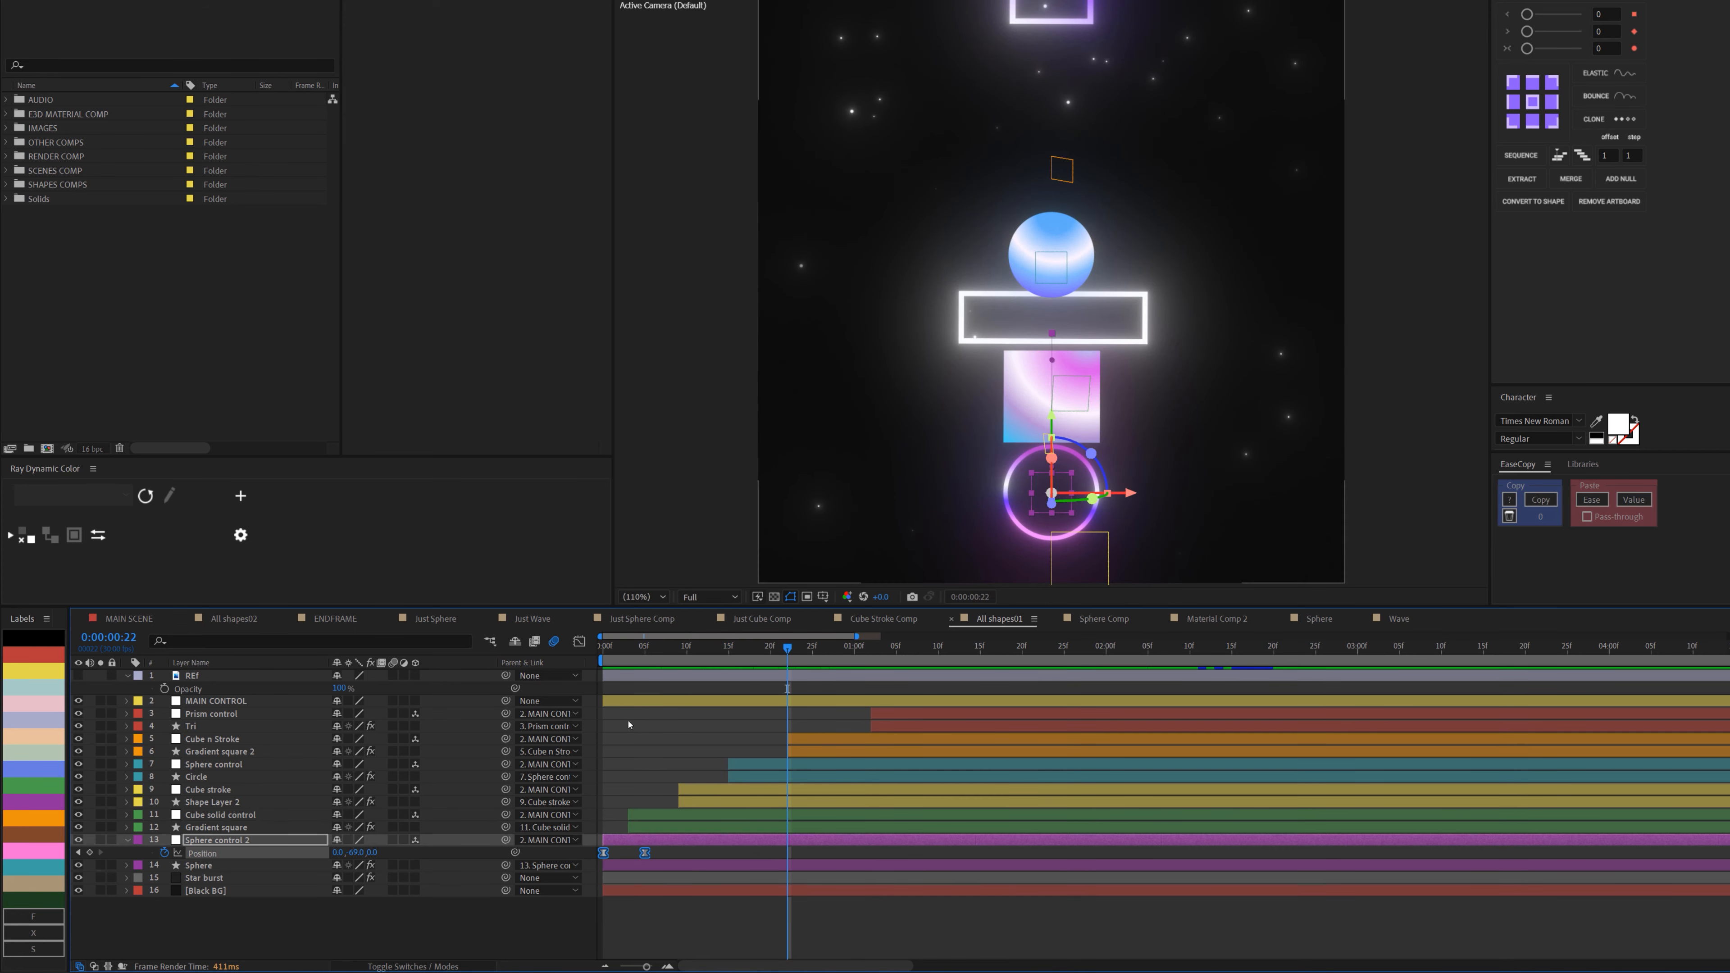
{"action": "left_click", "coordinate": [579, 642]}
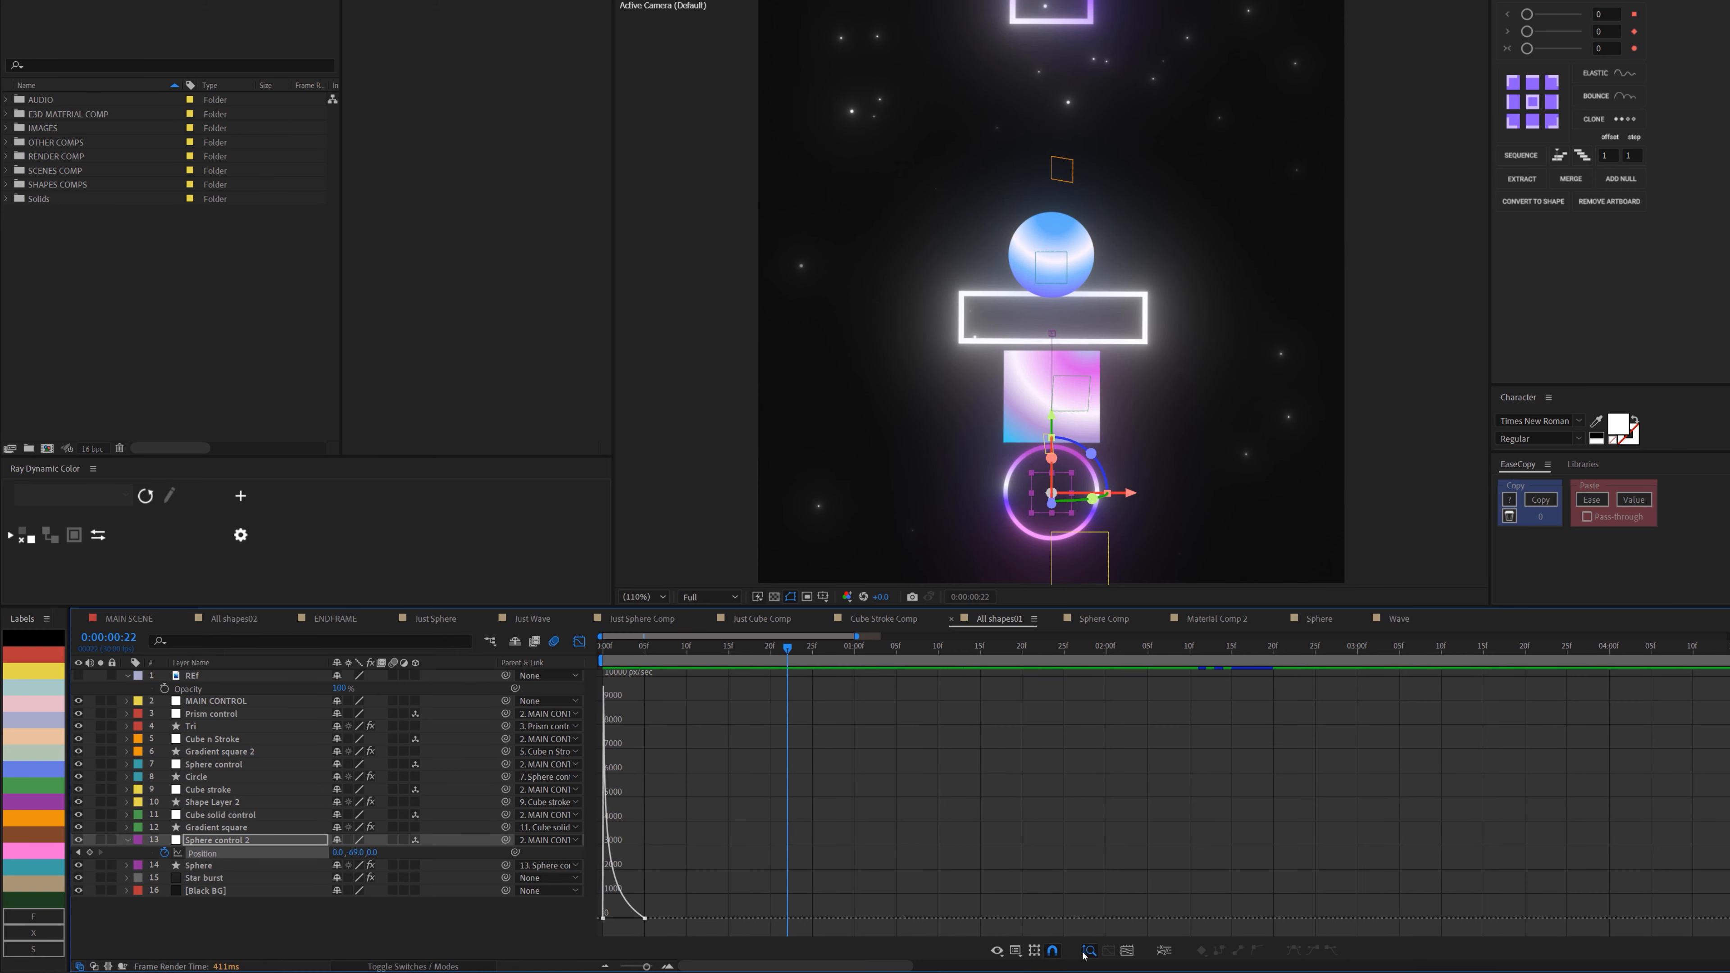
{"action": "left_click", "coordinate": [668, 967]}
{"action": "left_click", "coordinate": [603, 648]}
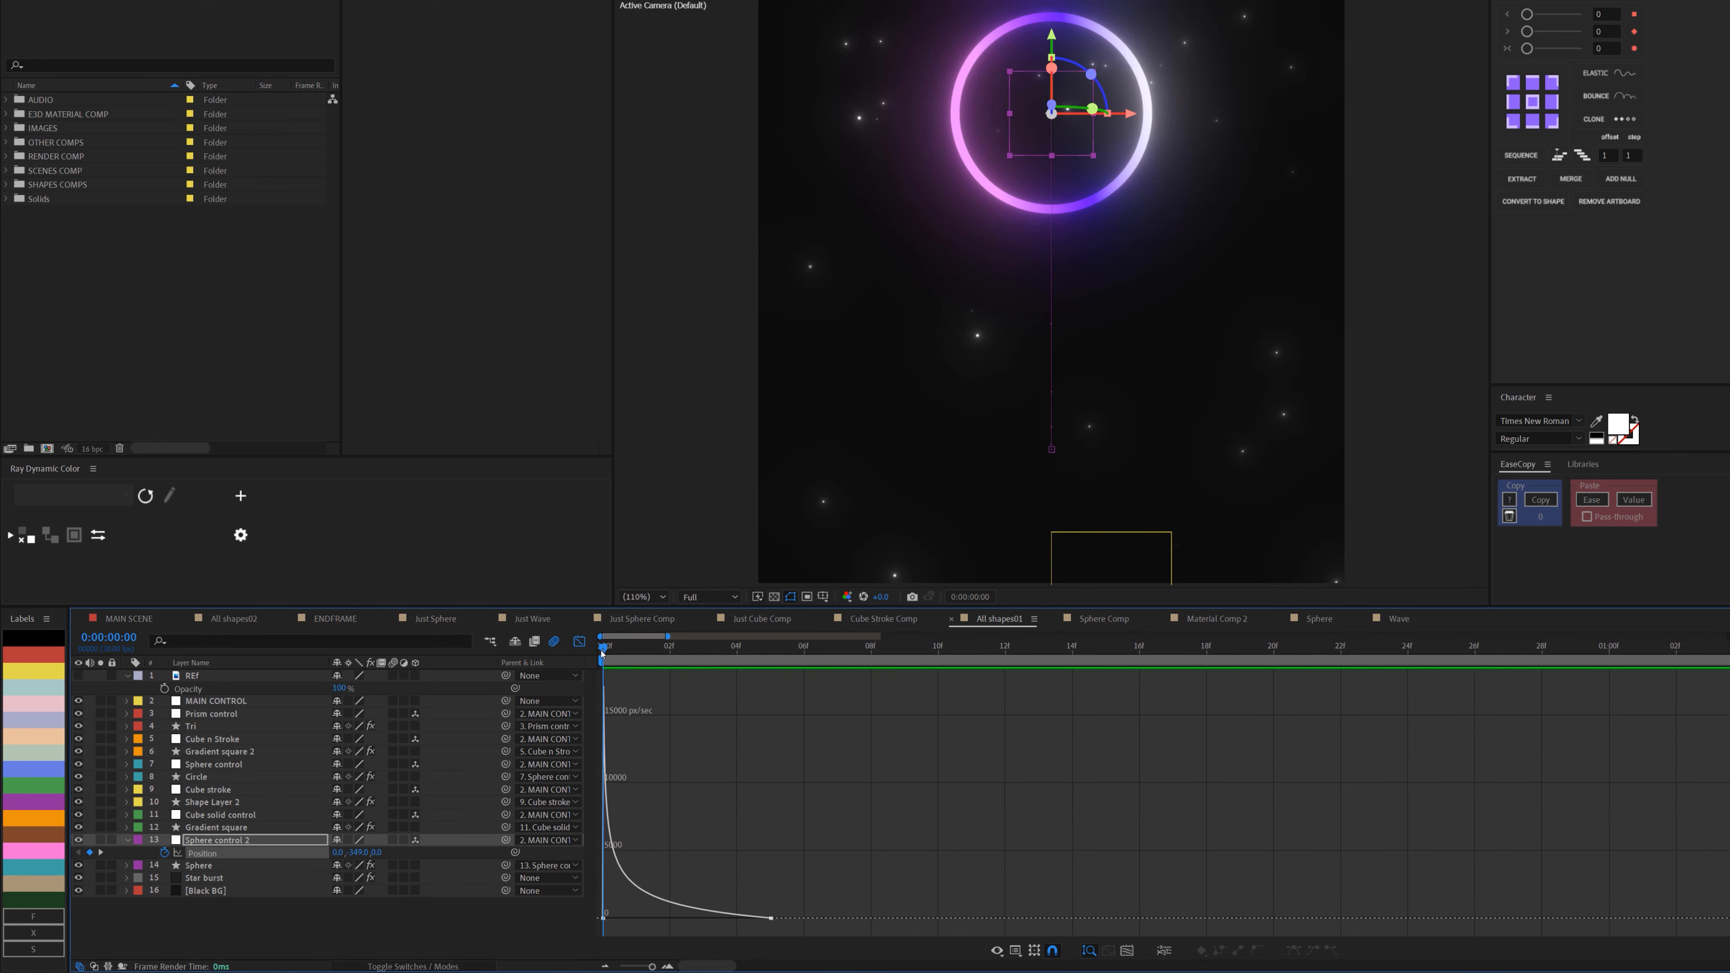
{"action": "key", "text": "space"}
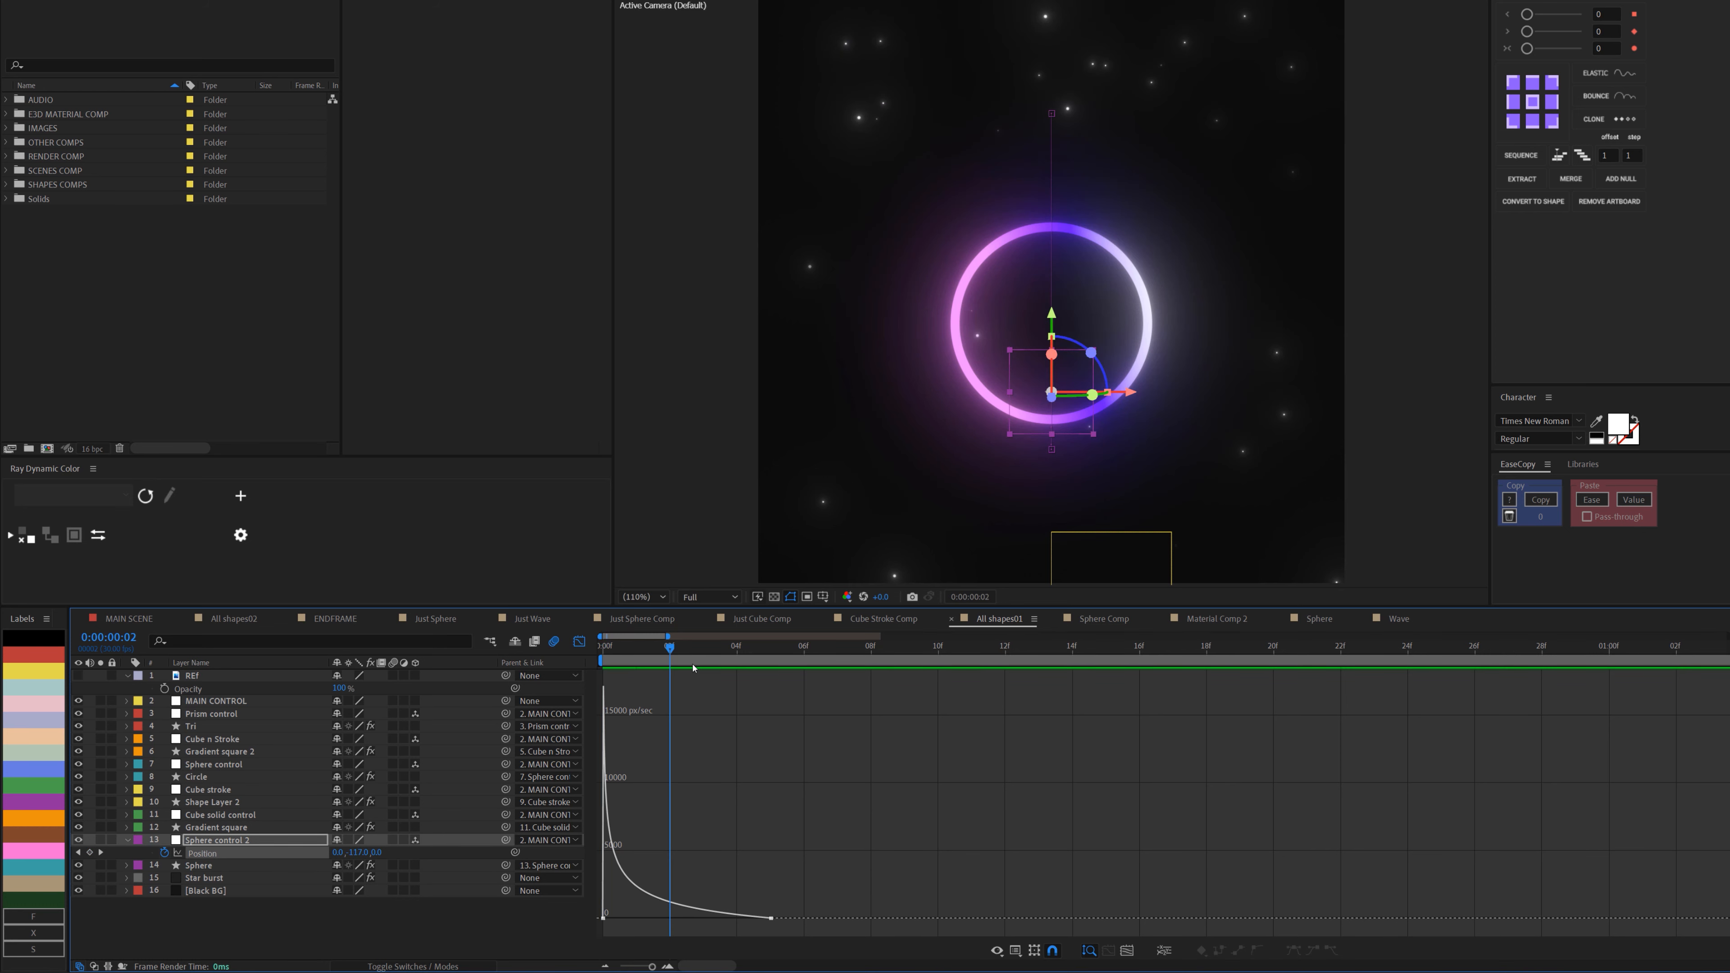
{"action": "key", "text": "shift+F3"}
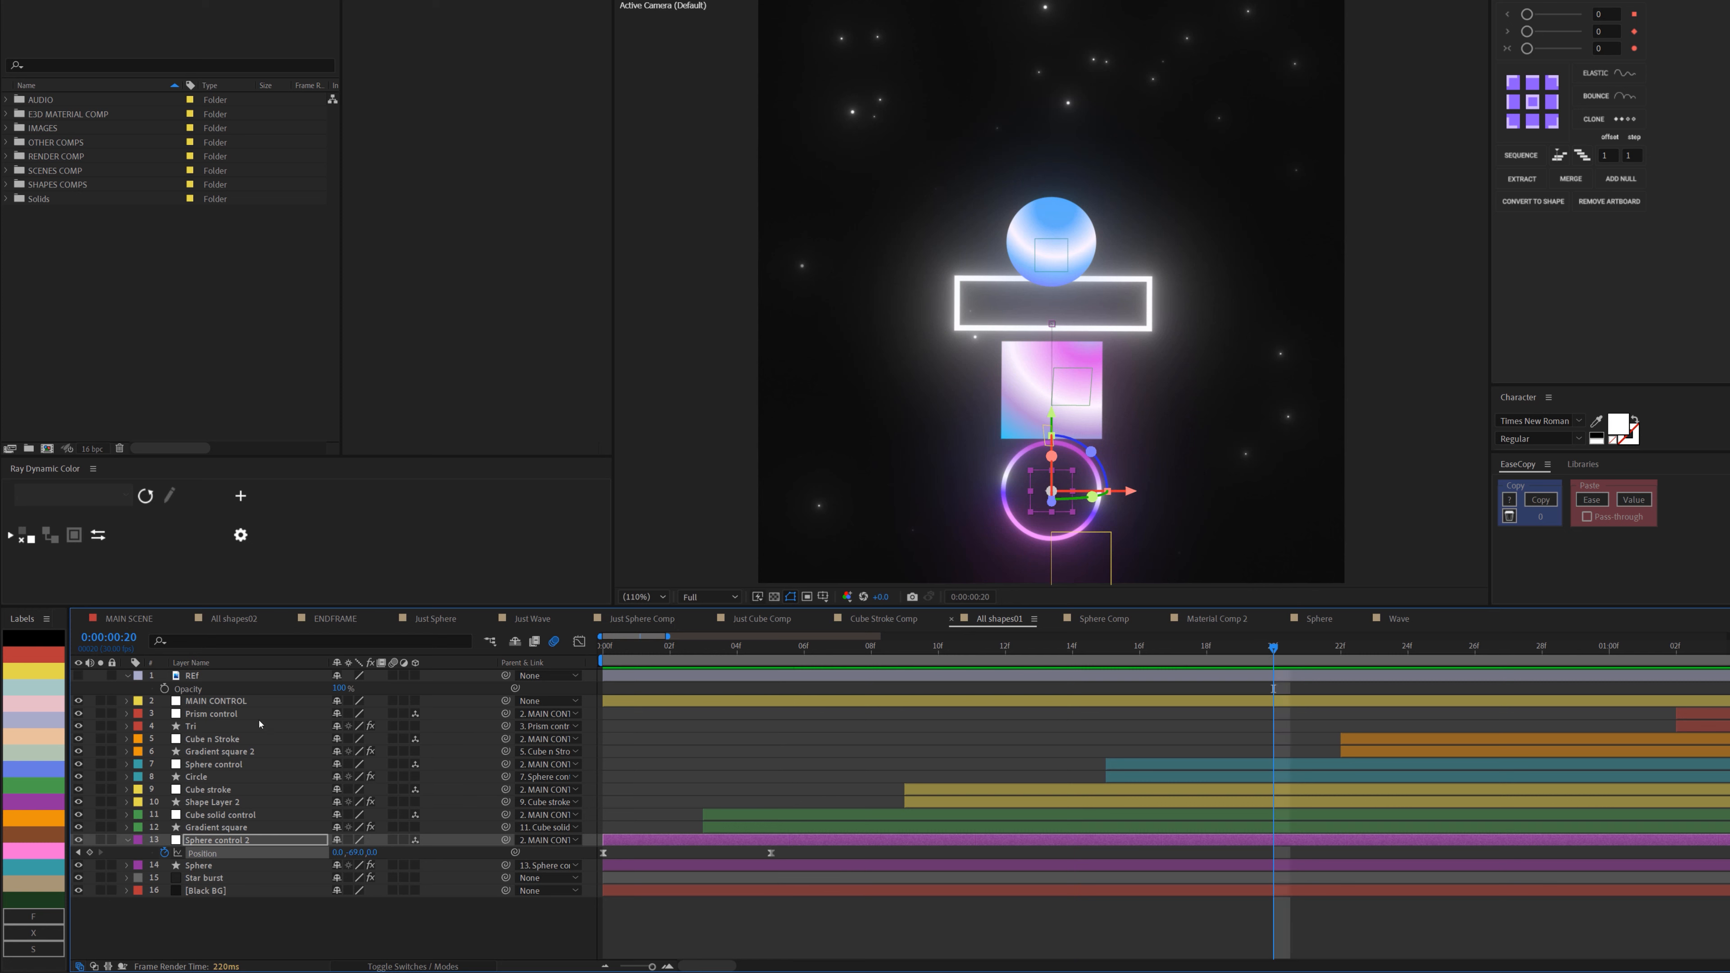
Reveal MAIN CONTROL's Position and Scale keyframes and scrub through the whole shape stack to see their effect.
{"action": "left_click", "coordinate": [228, 702]}
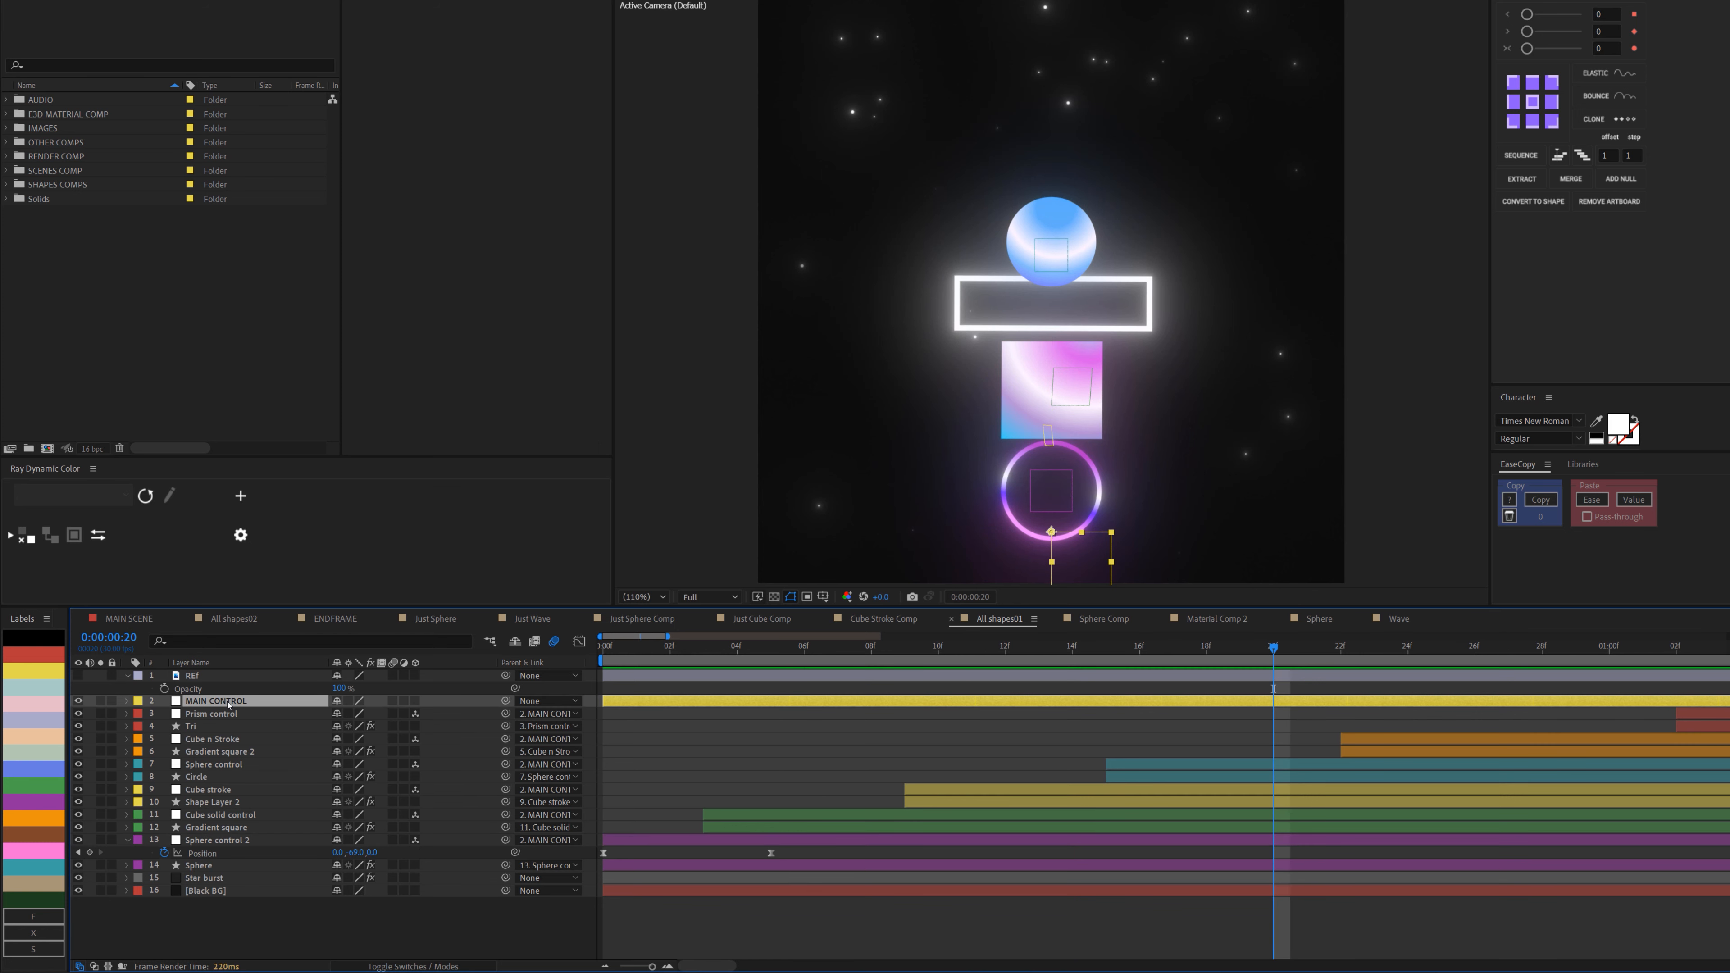
{"action": "key", "text": "u"}
{"action": "left_click_drag", "start_coordinate": [765, 669], "coordinate": [1039, 704]}
{"action": "key", "text": "minus"}
{"action": "key", "text": "minus"}
{"action": "left_click_drag", "start_coordinate": [730, 652], "coordinate": [979, 675]}
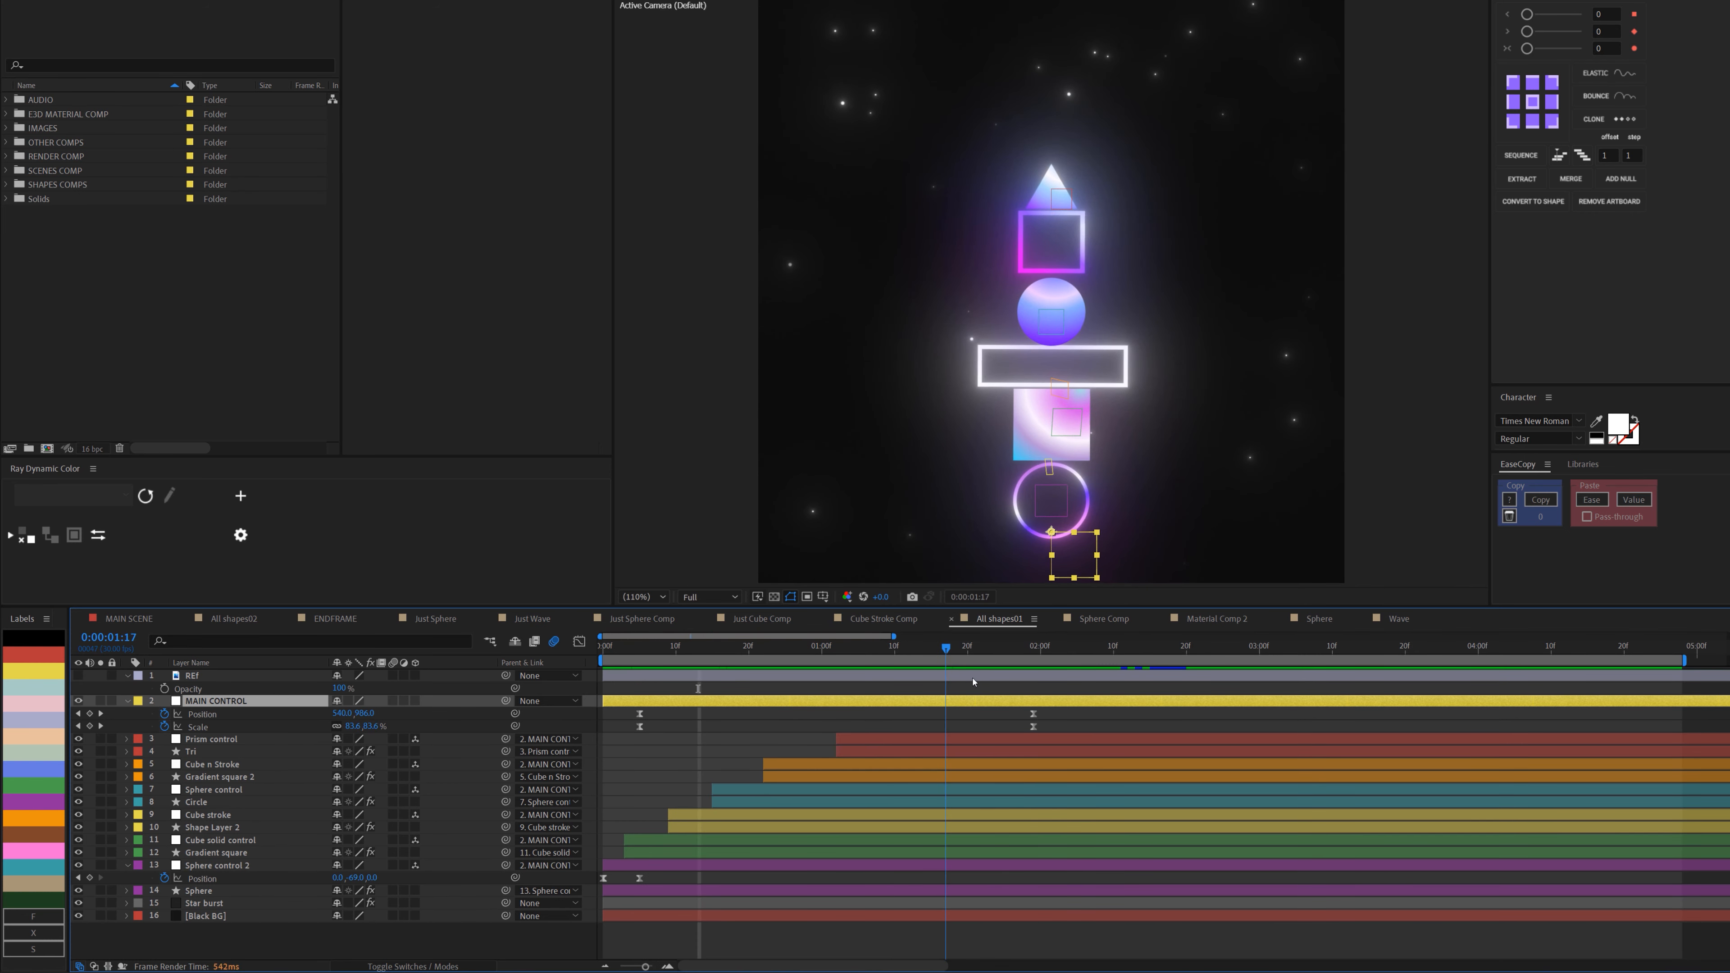
{"action": "left_click_drag", "start_coordinate": [1043, 686], "coordinate": [1241, 670]}
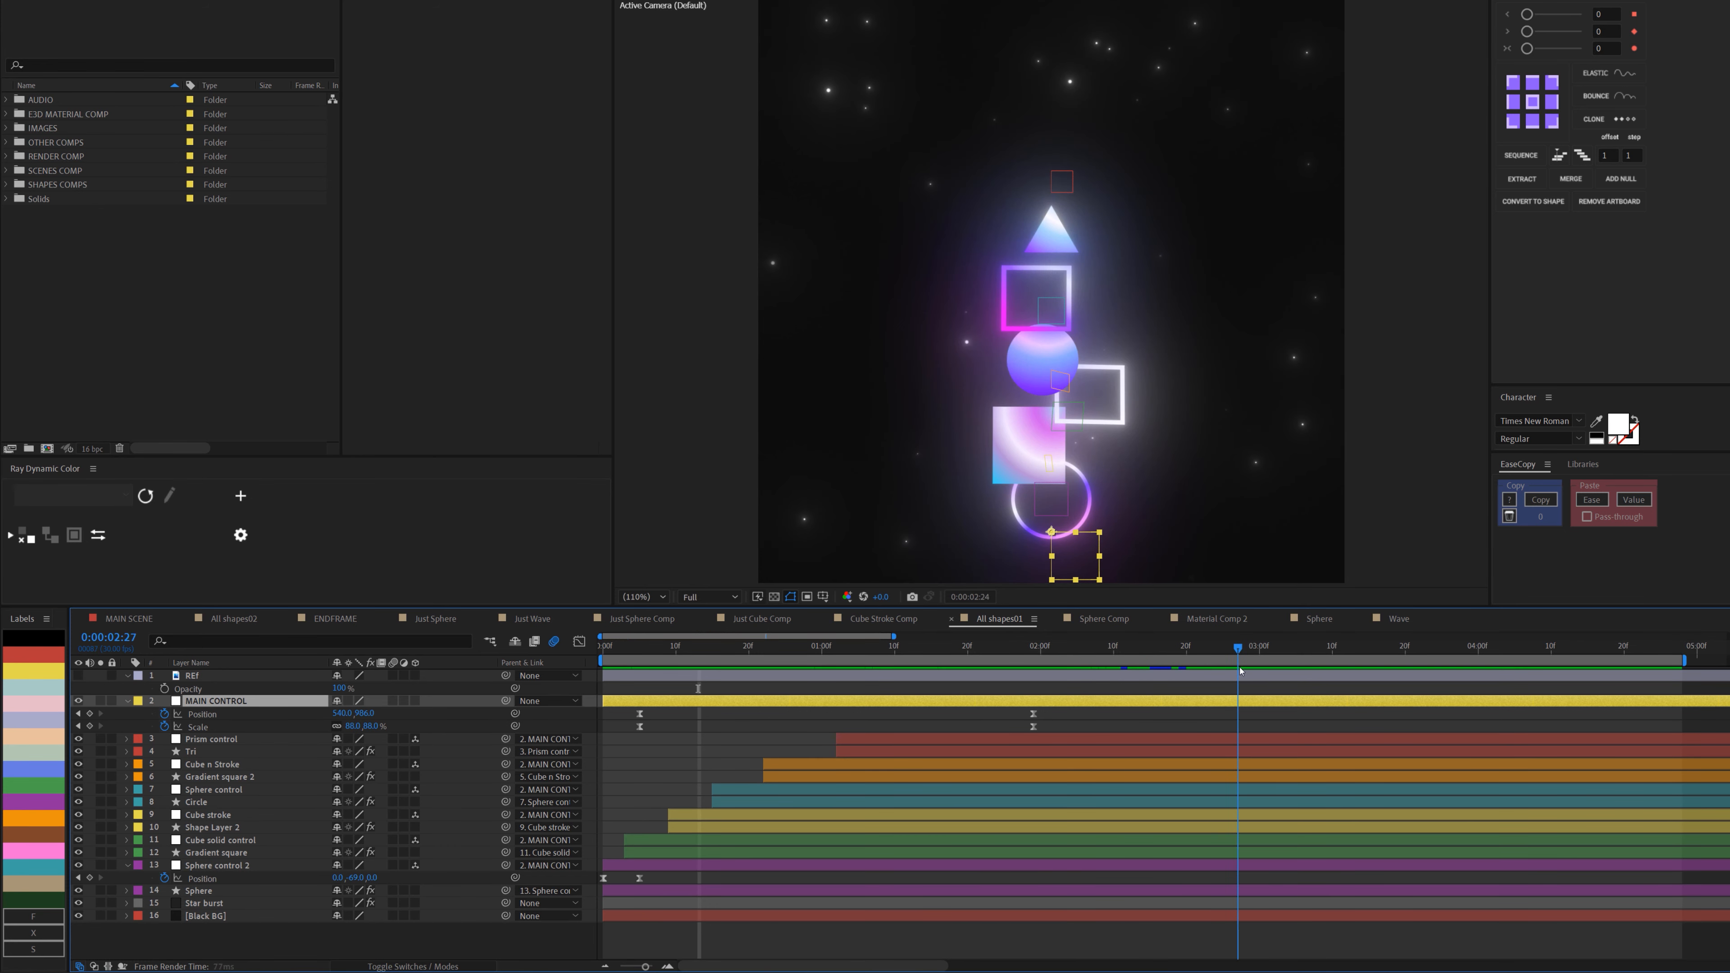
{"action": "left_click_drag", "start_coordinate": [1068, 675], "coordinate": [1145, 649]}
Return to MAIN SCENE, play the change from All shapes01 to All shapes02, and step through its frames up to 0:00:05:06.
{"action": "key", "text": "Tab"}
{"action": "left_click", "coordinate": [1086, 687]}
{"action": "key", "text": "space"}
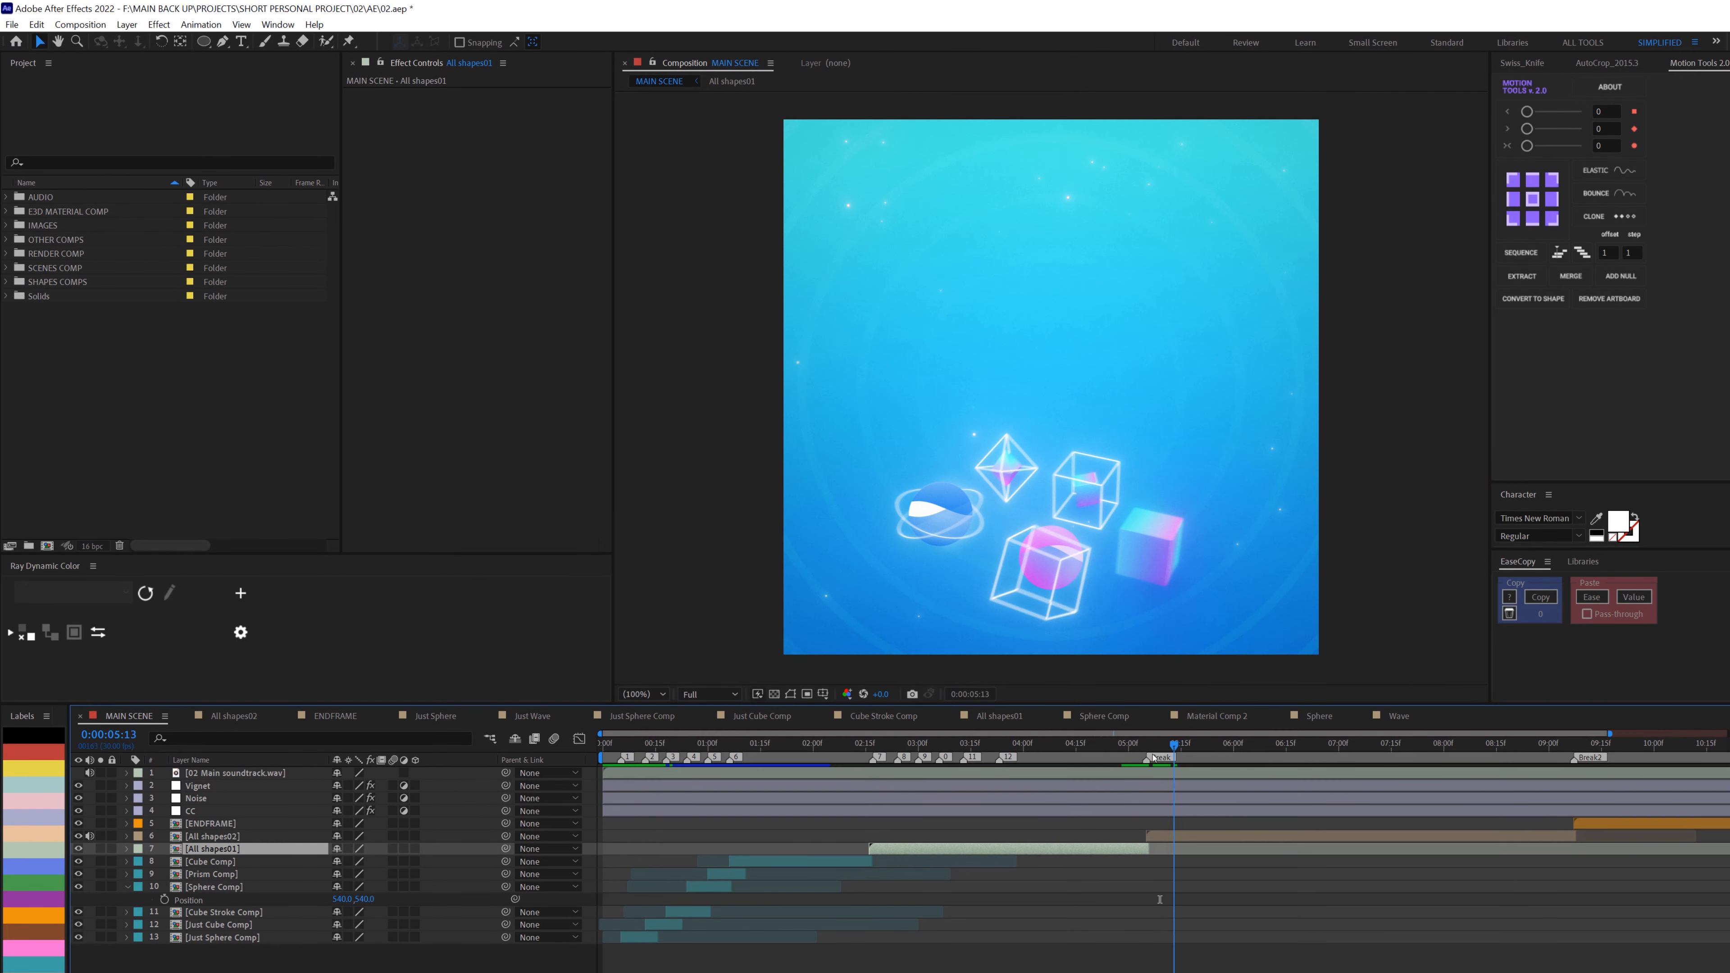
{"action": "mouse_move", "coordinate": [1086, 746]}
{"action": "left_mouse_down"}
{"action": "mouse_move", "coordinate": [1057, 746]}
{"action": "mouse_move", "coordinate": [1166, 746]}
{"action": "mouse_move", "coordinate": [1028, 747]}
{"action": "mouse_move", "coordinate": [1140, 750]}
{"action": "mouse_move", "coordinate": [1115, 755]}
{"action": "left_mouse_up"}
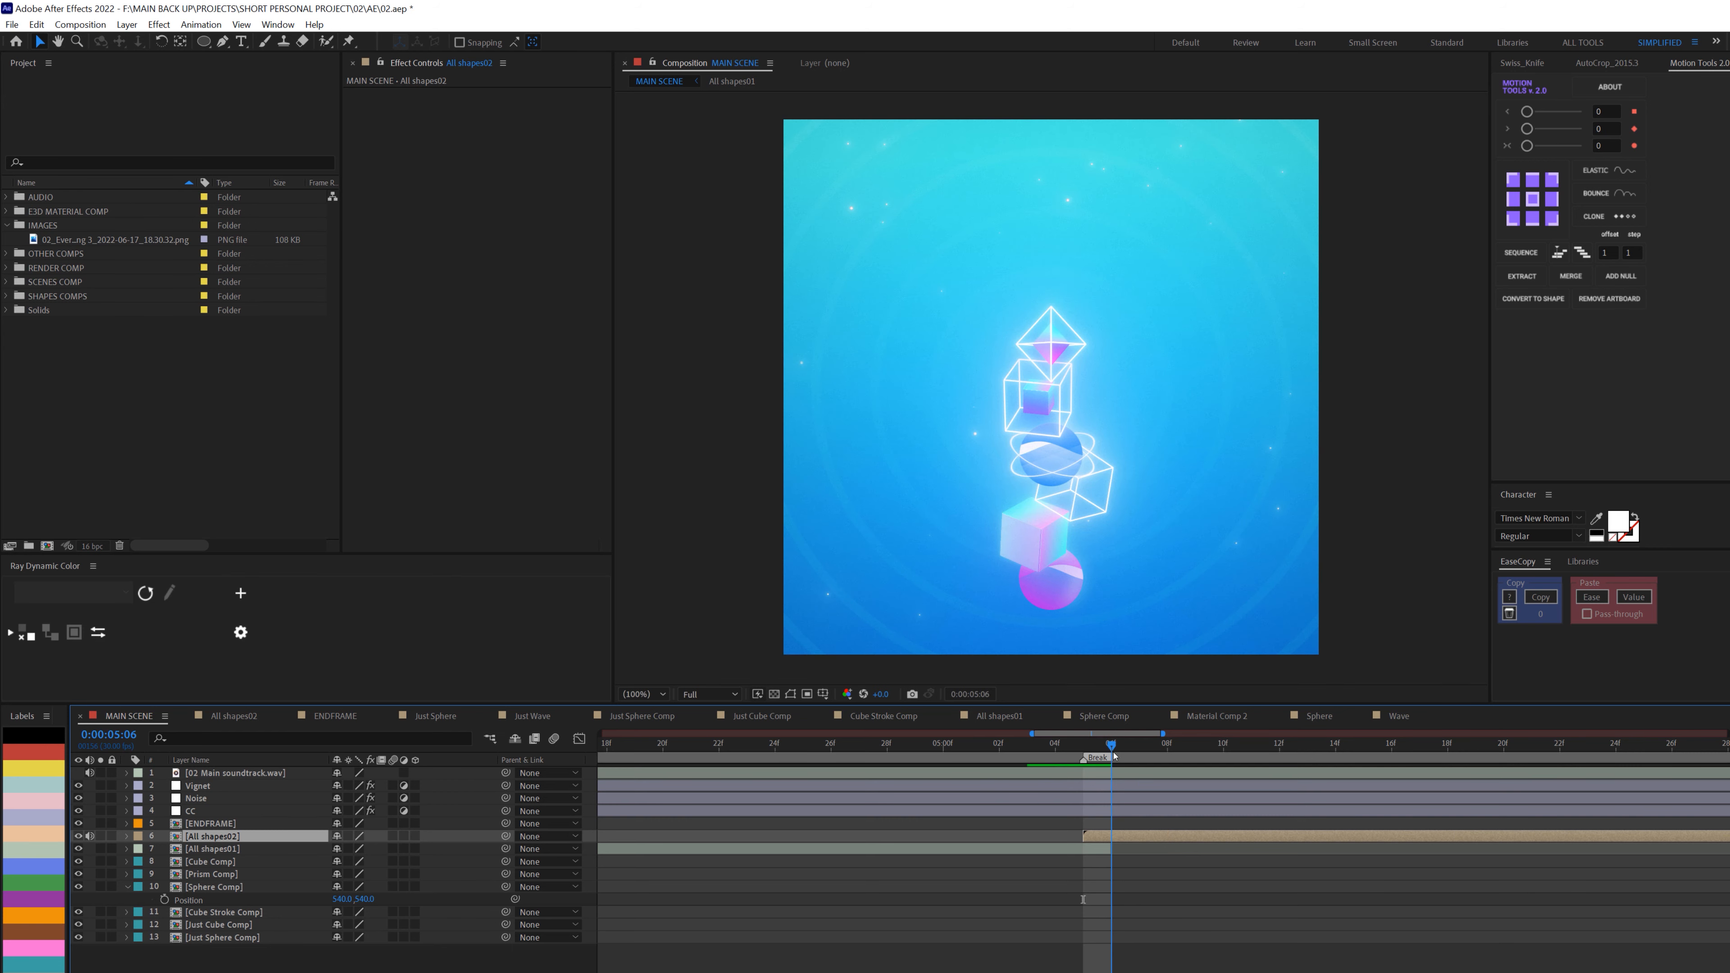
{"action": "left_click", "coordinate": [1069, 752]}
{"action": "key", "text": "Page_Down"}
{"action": "key", "text": "Page_Down"}
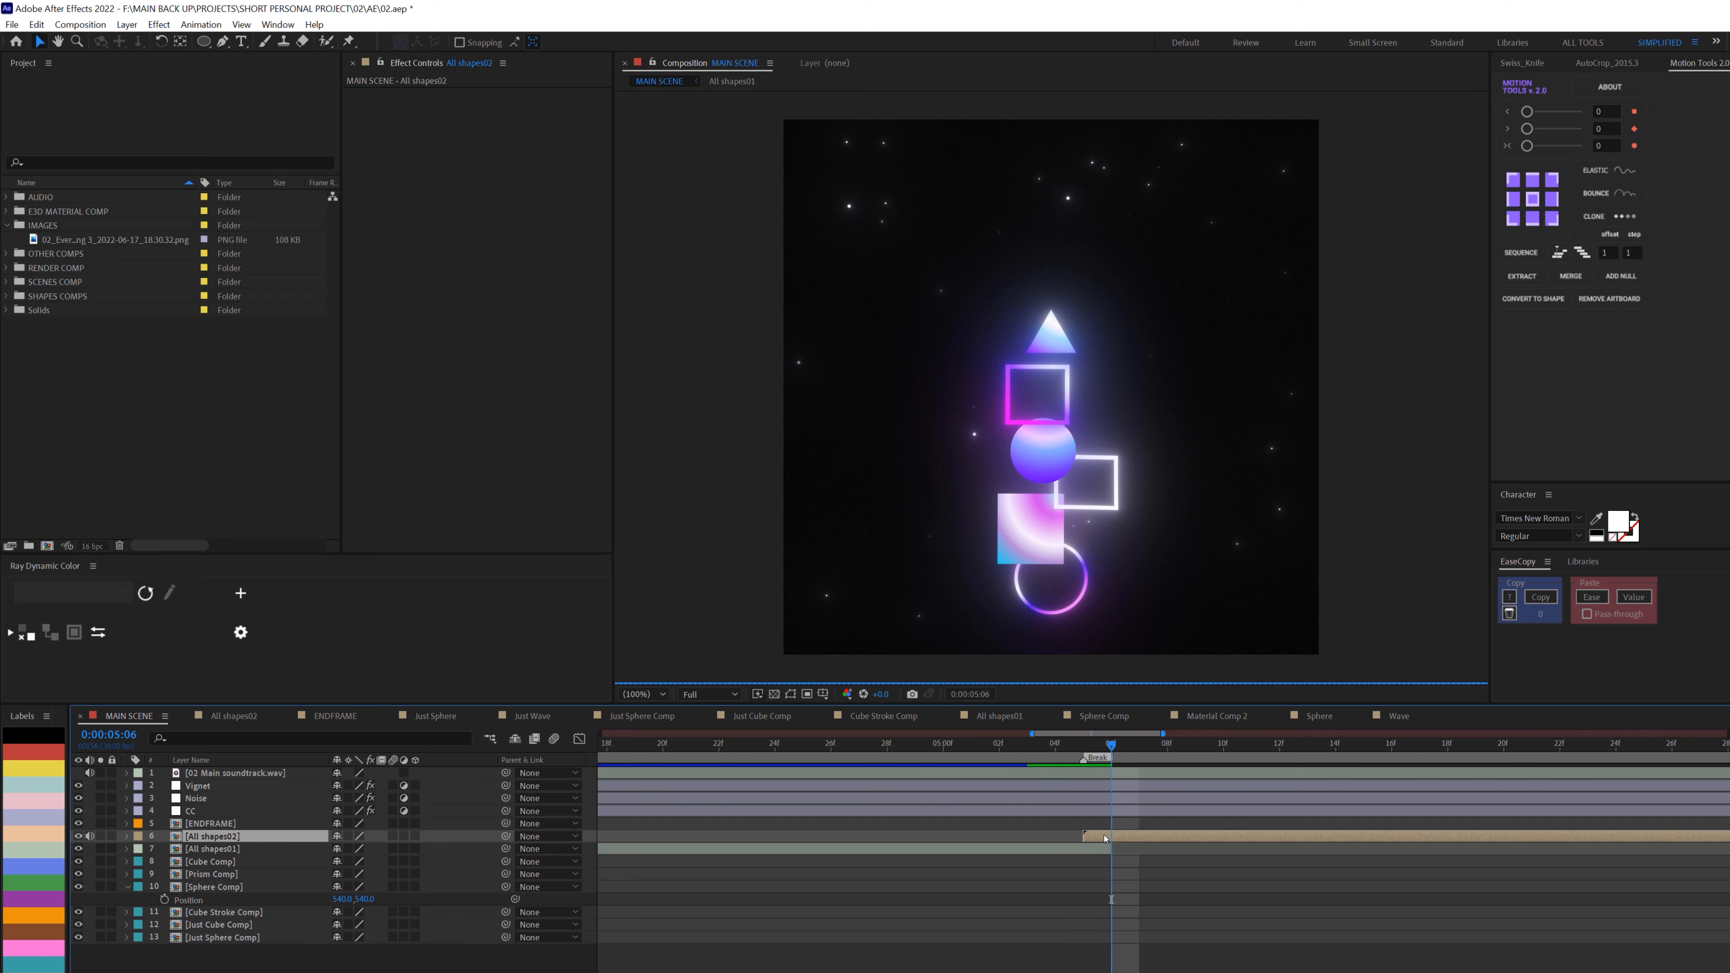
Open the All shapes02 composition and preview the 3D shape stack from 0:00:02:12.
{"action": "double_click", "coordinate": [1105, 837]}
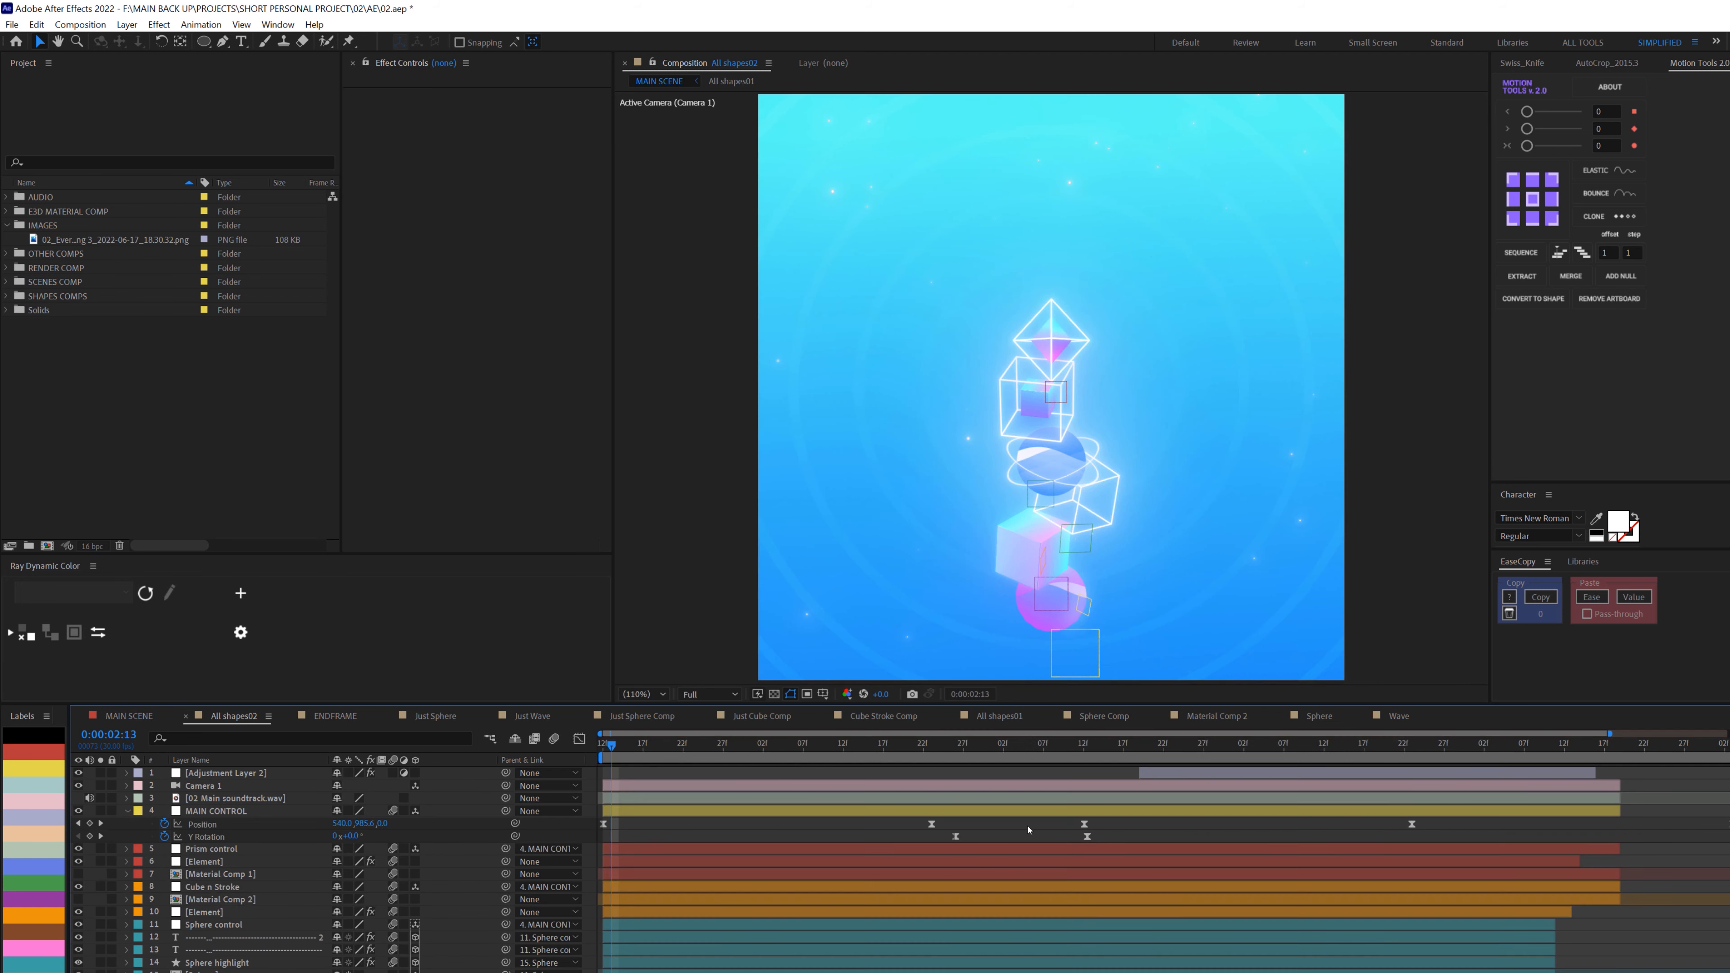
{"action": "left_click", "coordinate": [601, 741]}
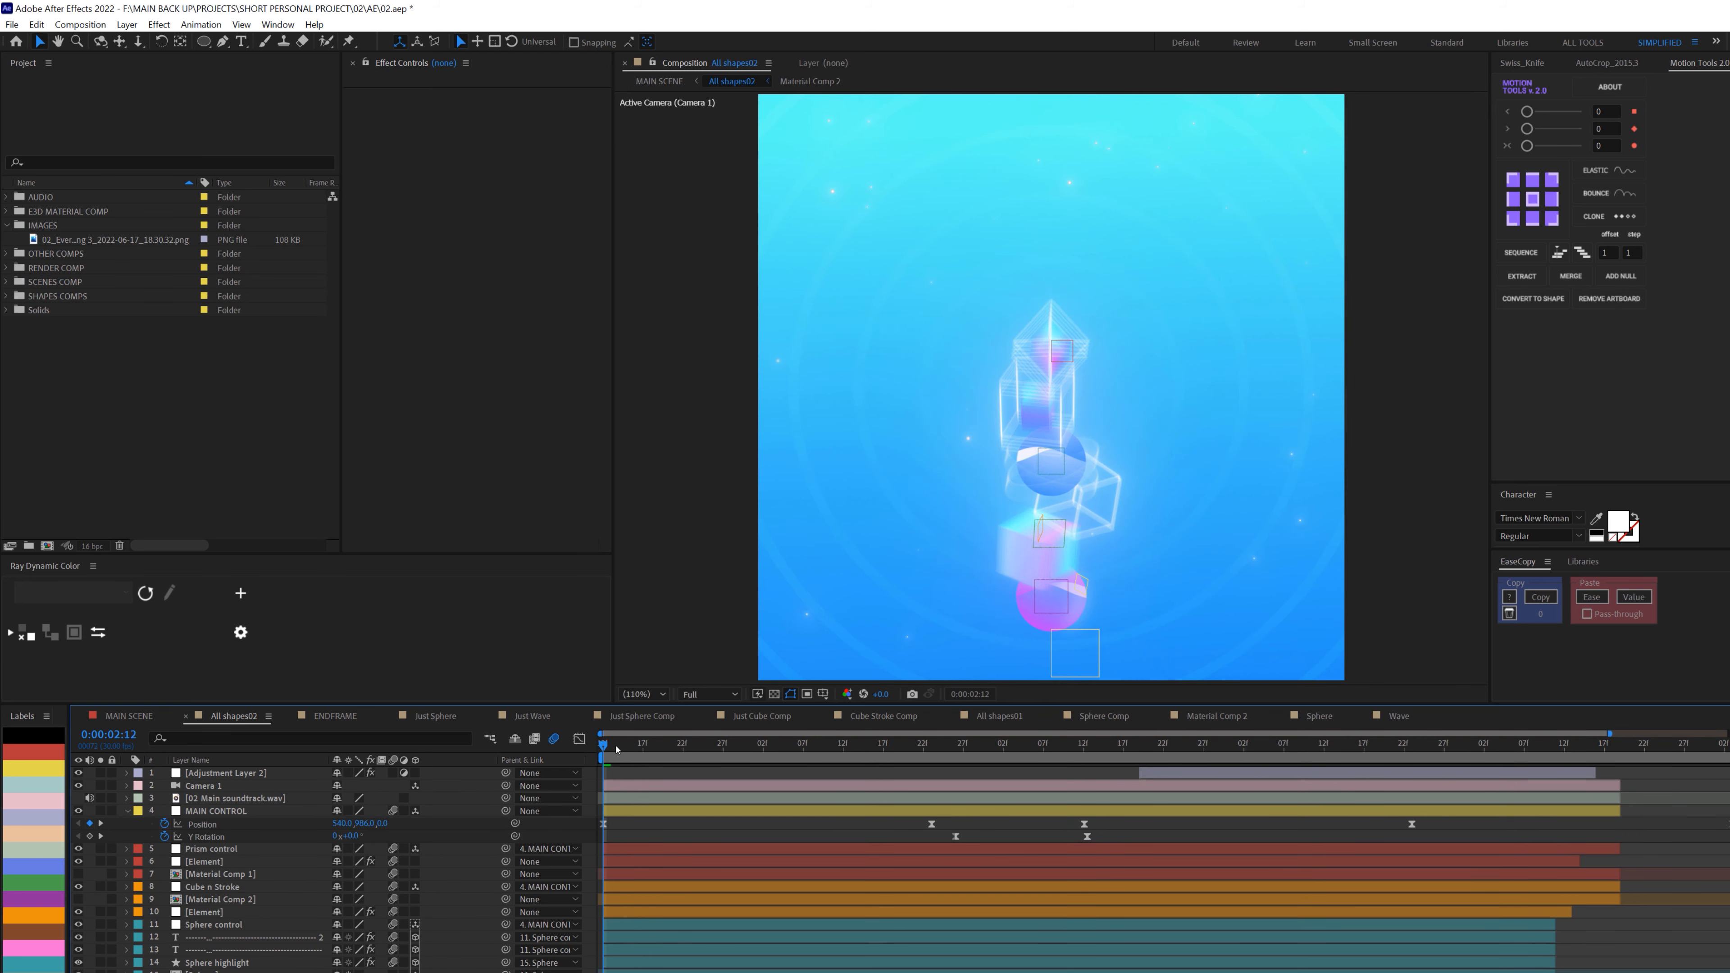
{"action": "left_click_drag", "start_coordinate": [620, 749], "coordinate": [589, 752]}
{"action": "key", "text": "space"}
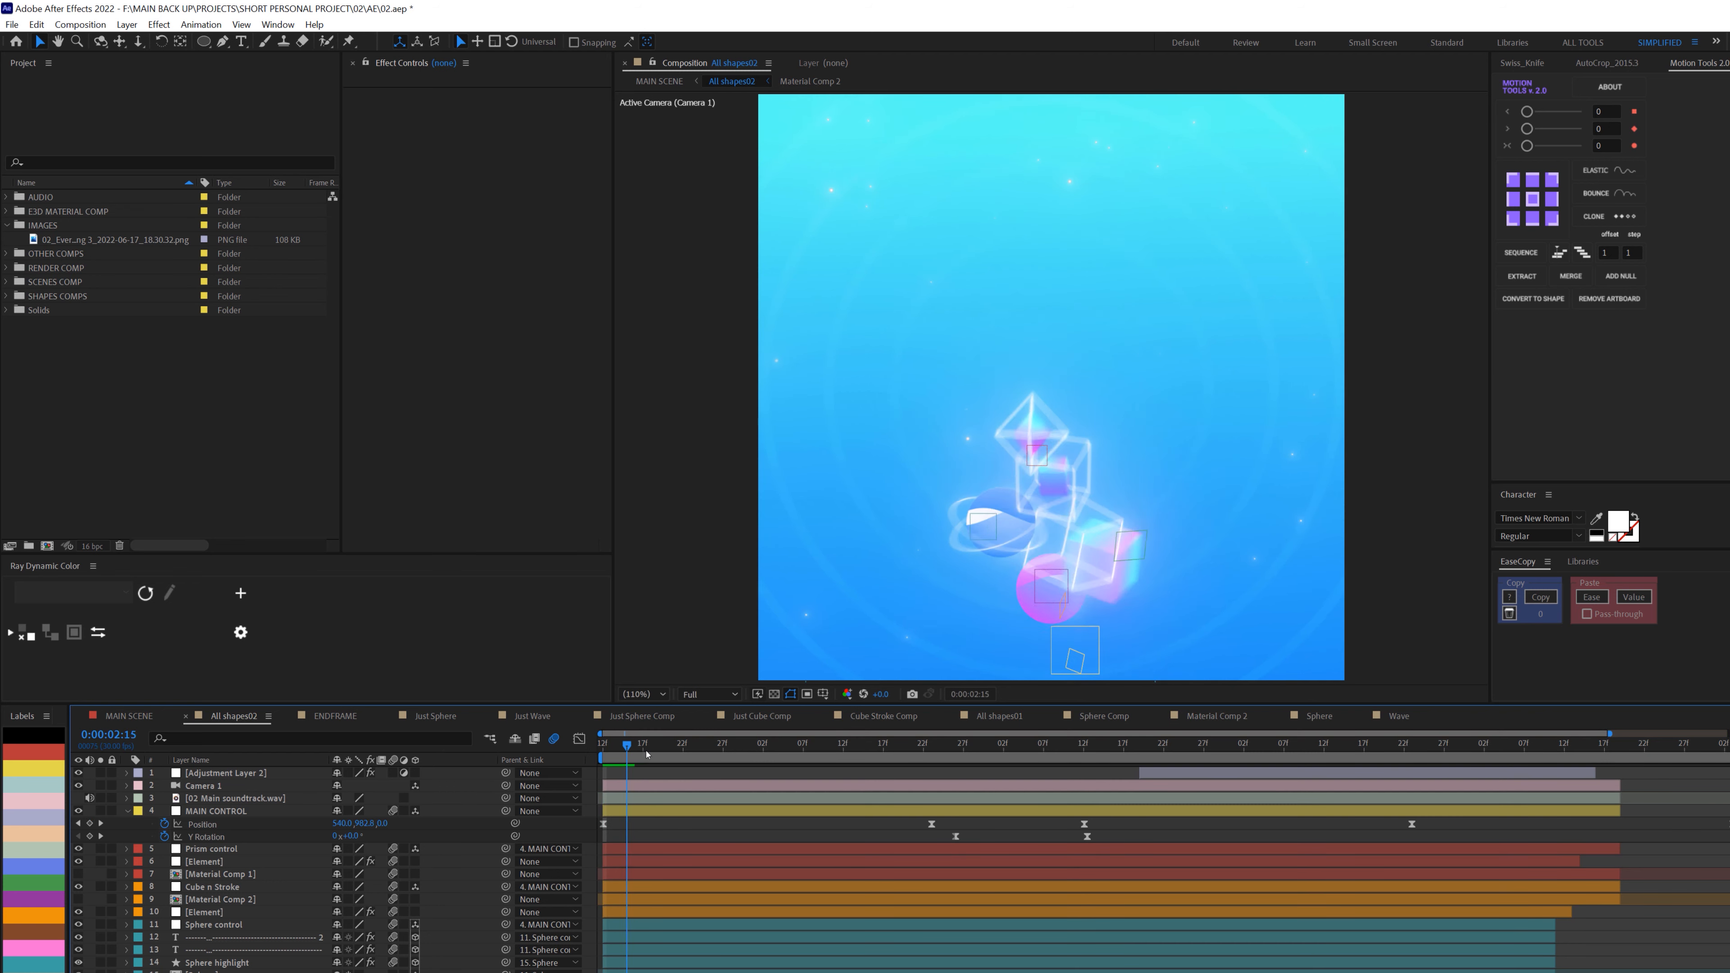
Scrub and preview the opening frames of All shapes02 between 0:00:02:12 and 0:00:02:19, and look through its layer list.
{"action": "left_click", "coordinate": [602, 749]}
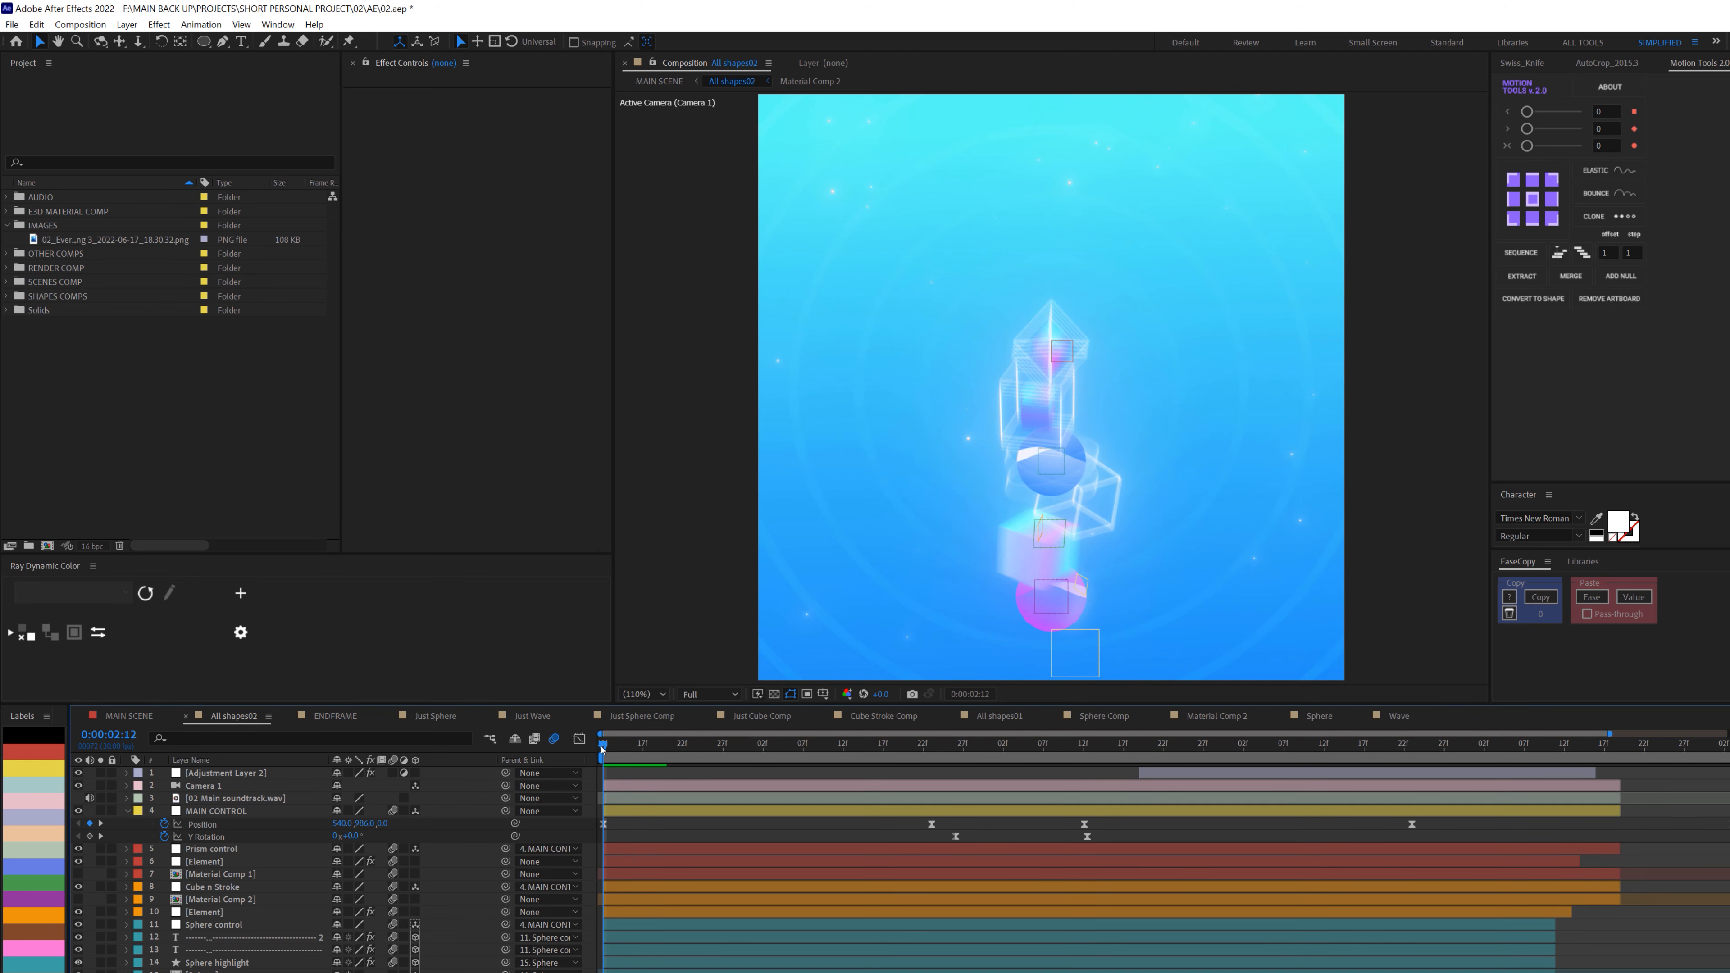
{"action": "left_click_drag", "start_coordinate": [624, 752], "coordinate": [664, 760]}
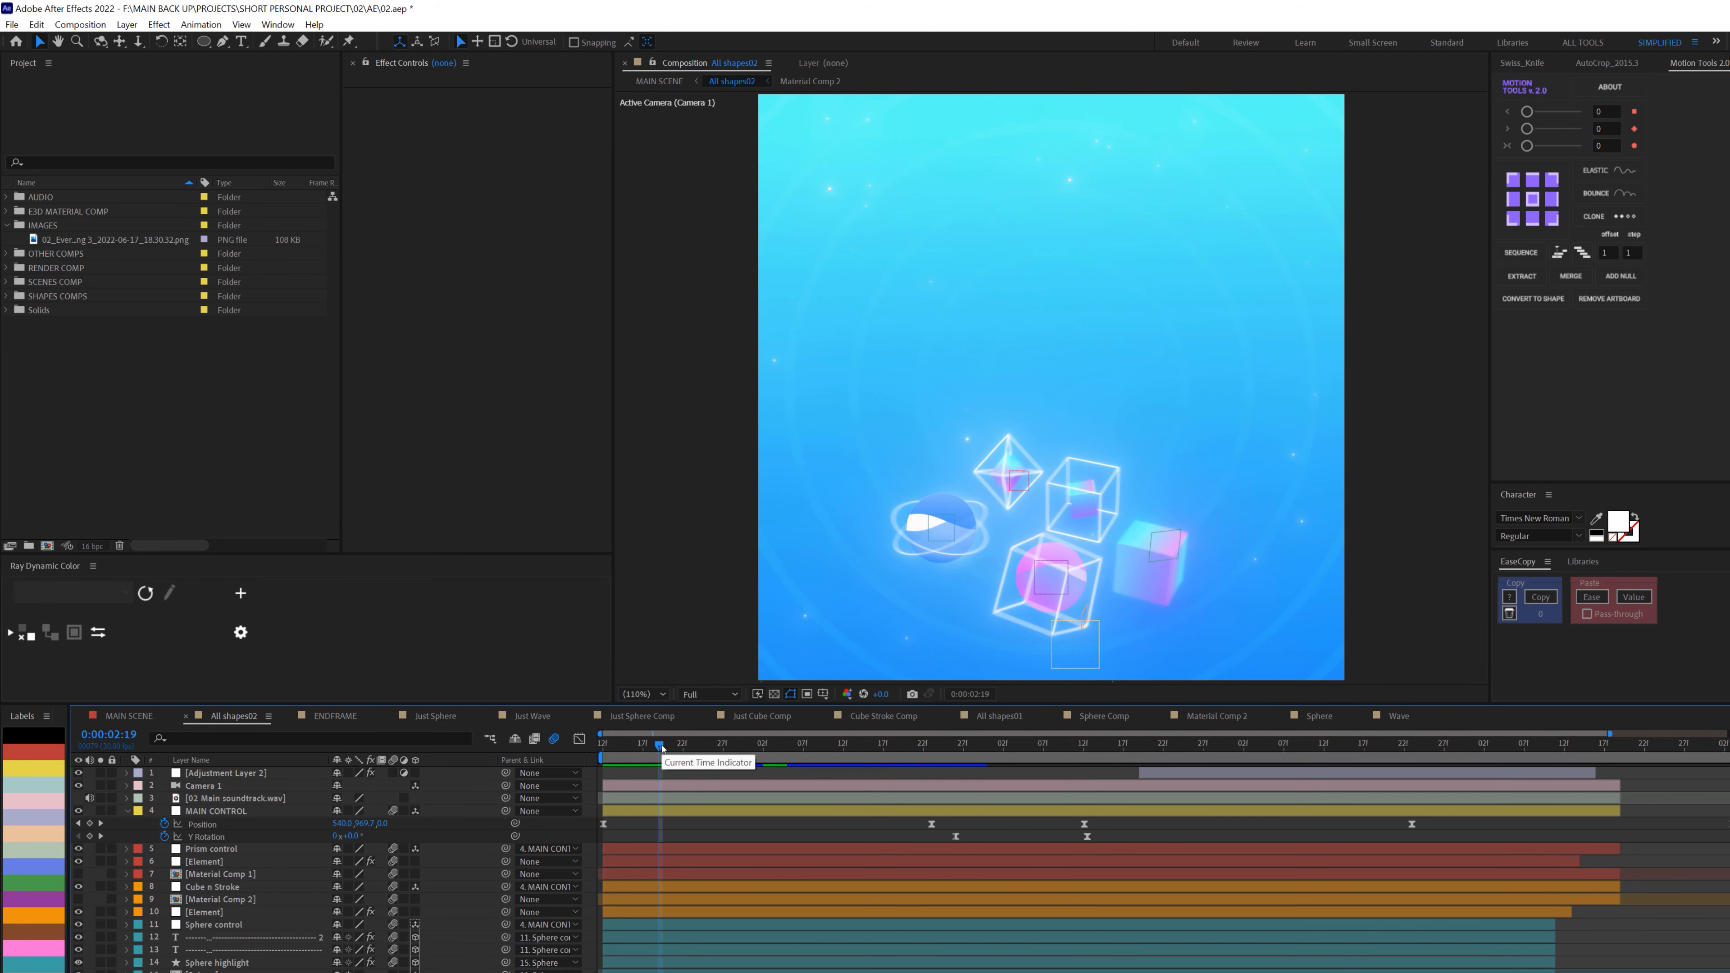
{"action": "left_click_drag", "start_coordinate": [661, 747], "coordinate": [588, 754]}
{"action": "mouse_move", "coordinate": [625, 756]}
{"action": "left_mouse_down"}
{"action": "mouse_move", "coordinate": [744, 756]}
{"action": "mouse_move", "coordinate": [637, 754]}
{"action": "left_mouse_up"}
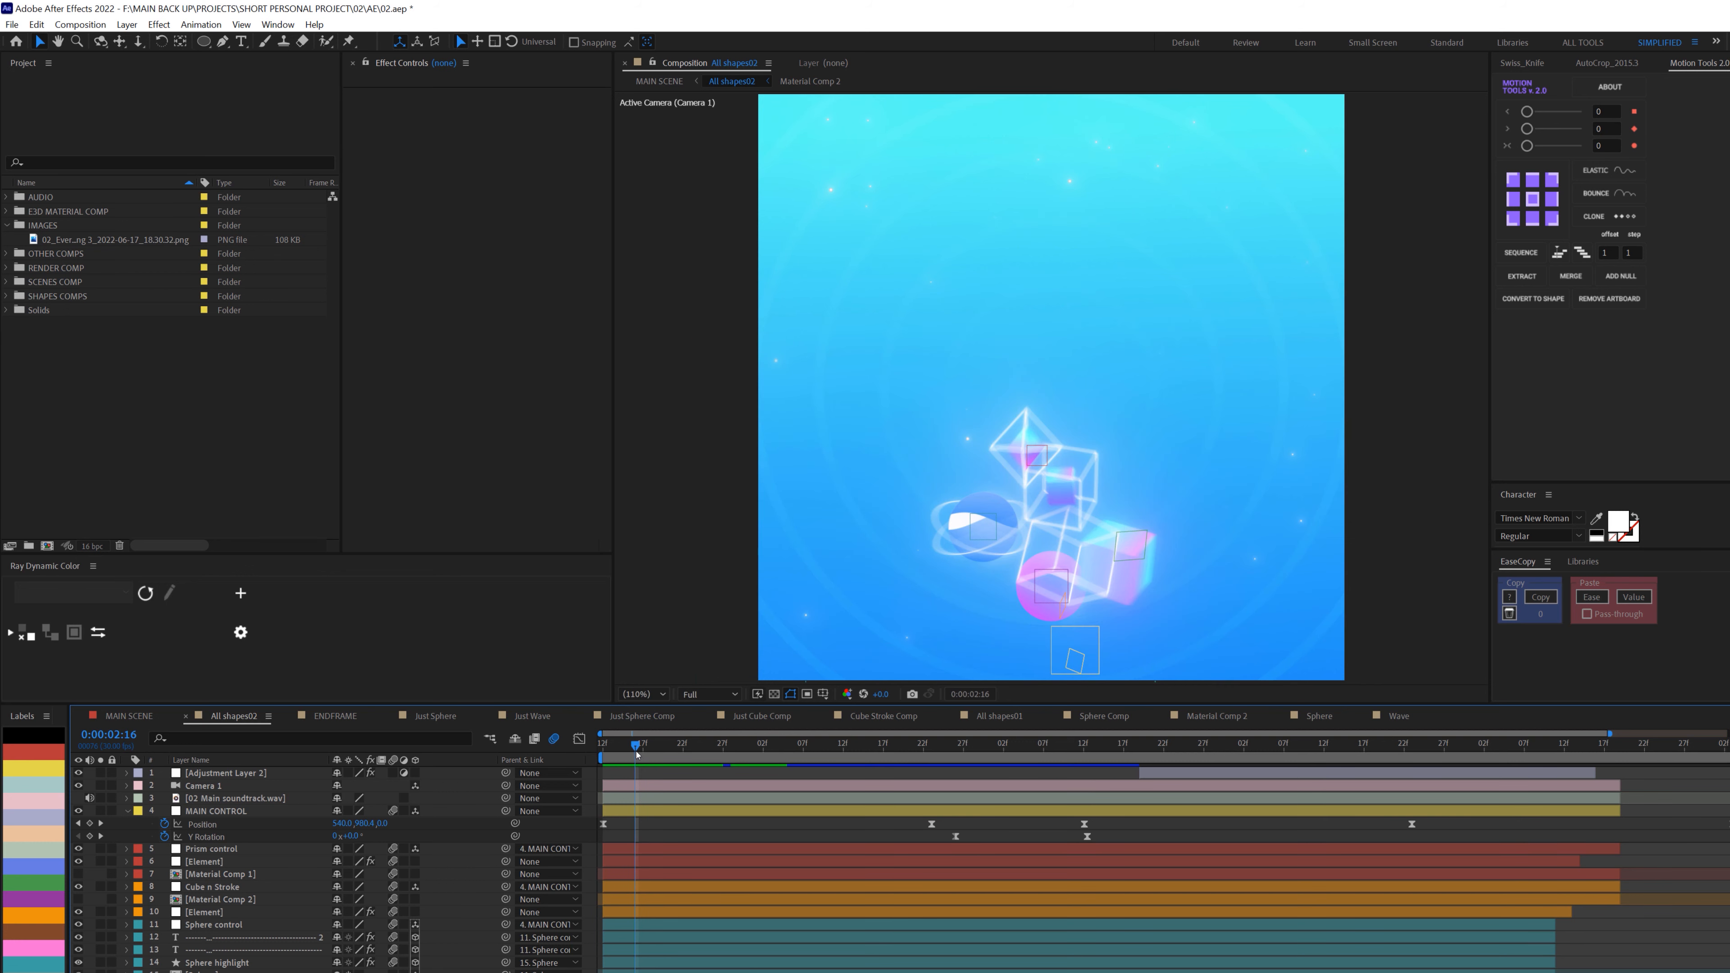
{"action": "key", "text": "space"}
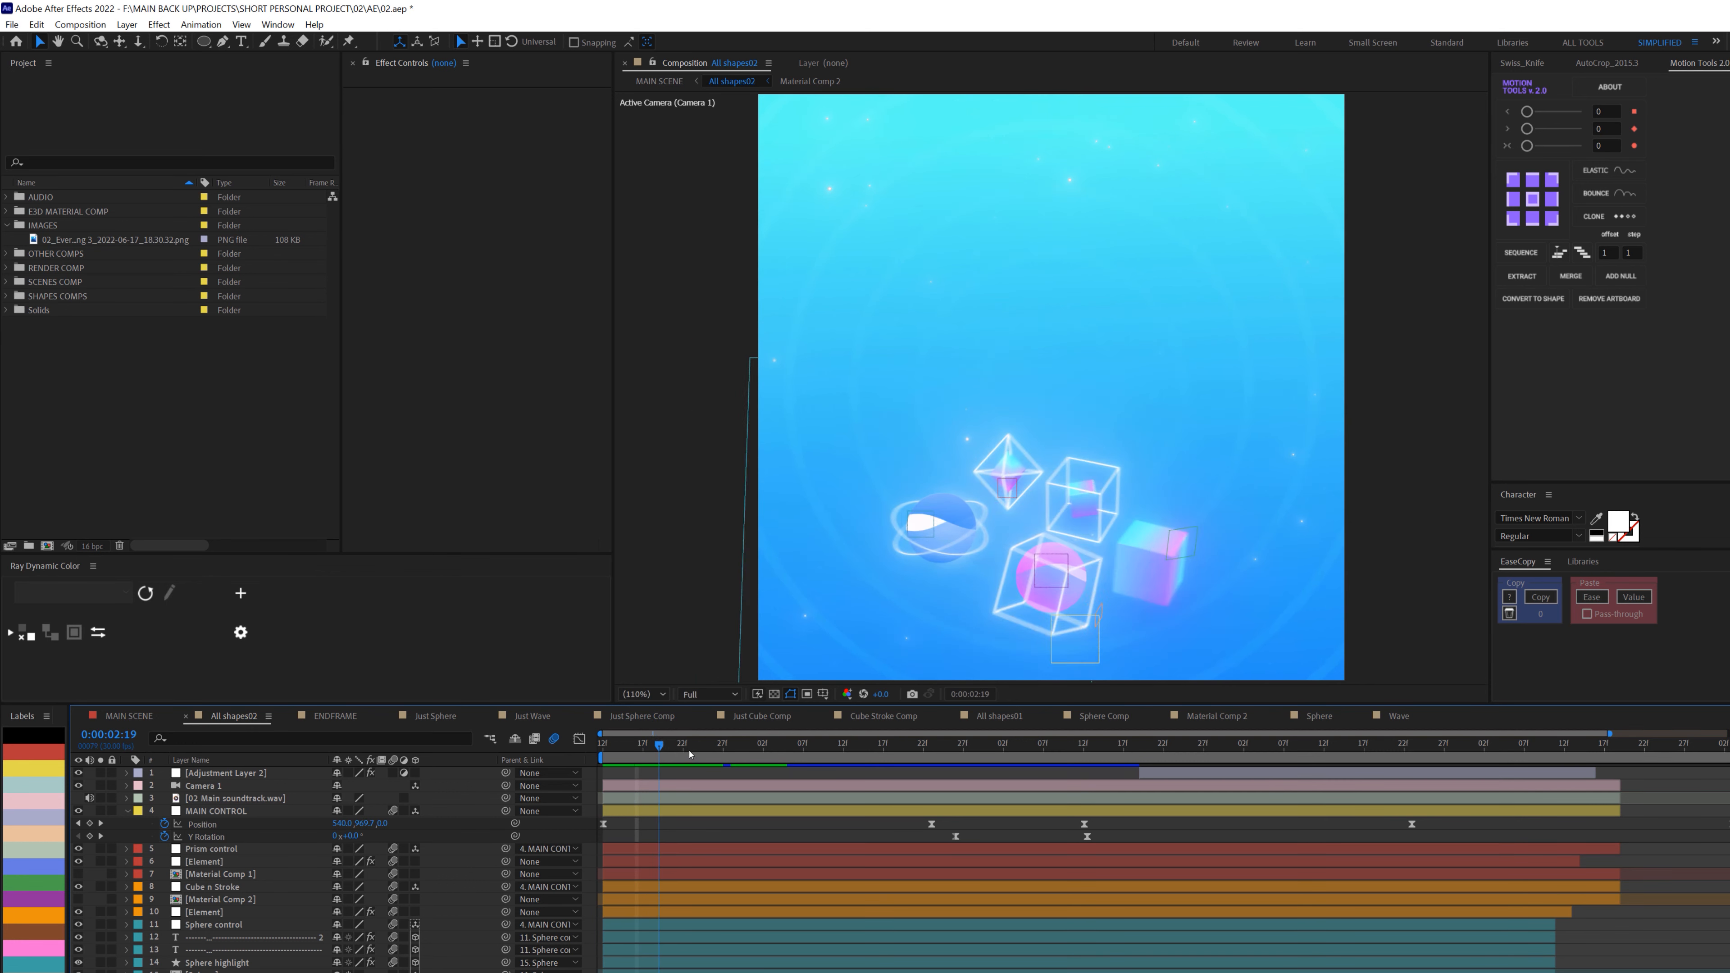
{"action": "left_click", "coordinate": [603, 757]}
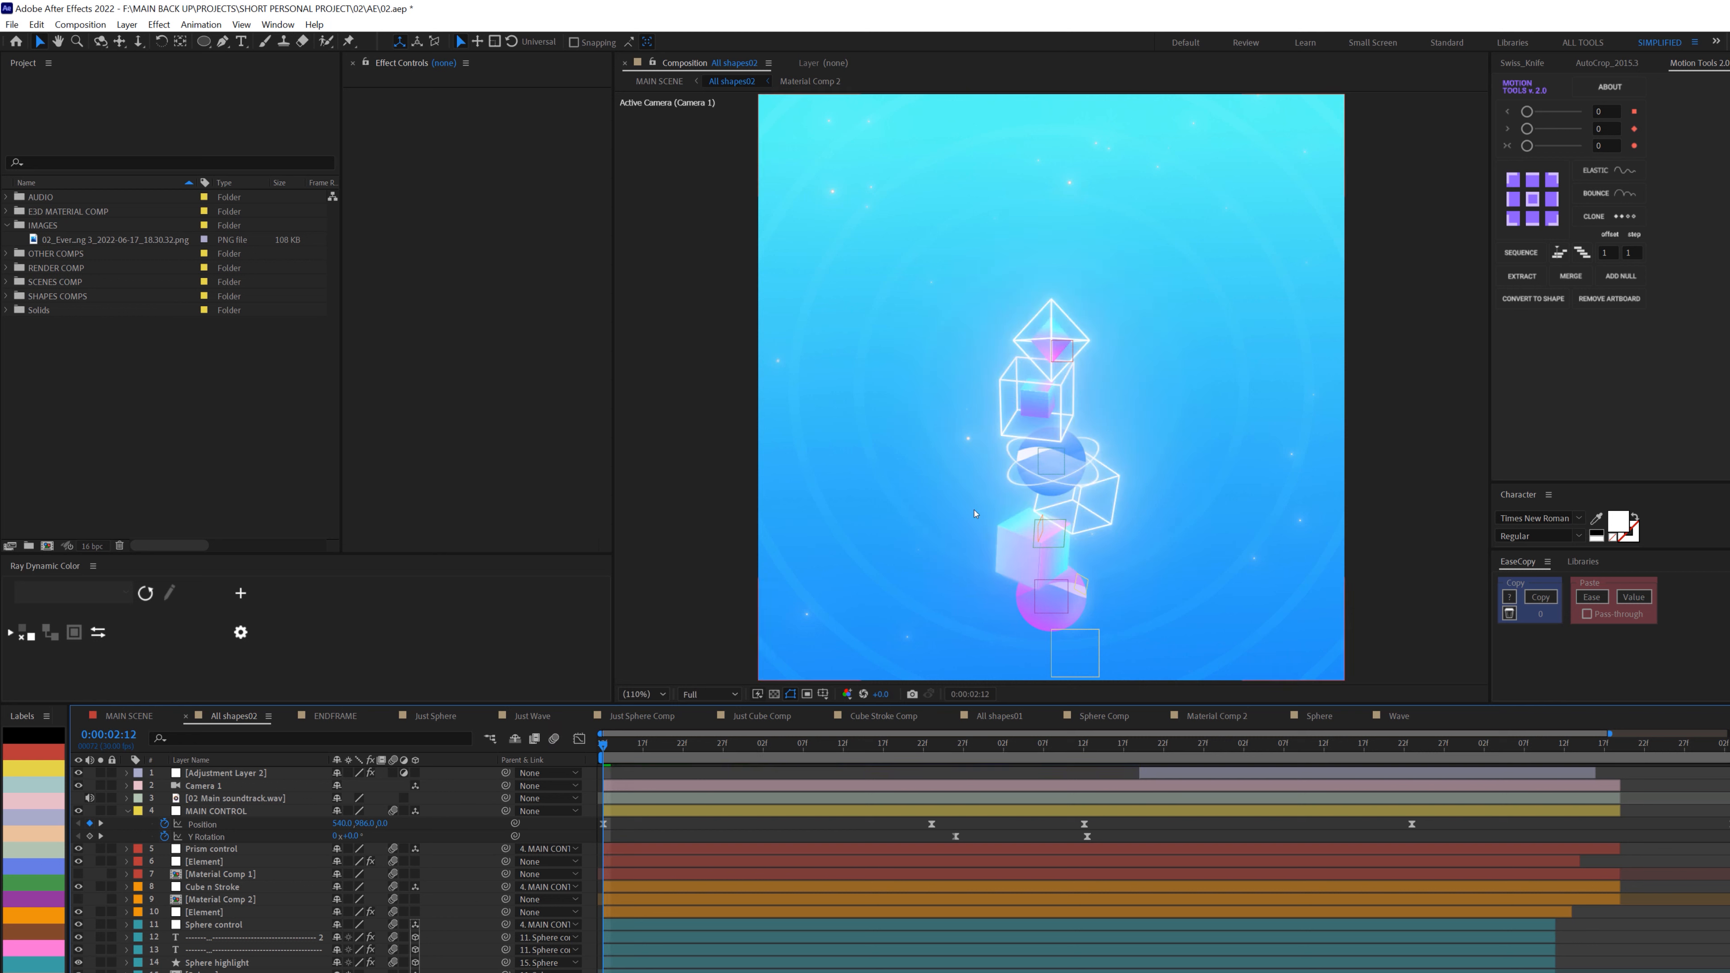
{"action": "scroll", "coordinate": [921, 744], "scroll_direction": "down", "scroll_amount": 3}
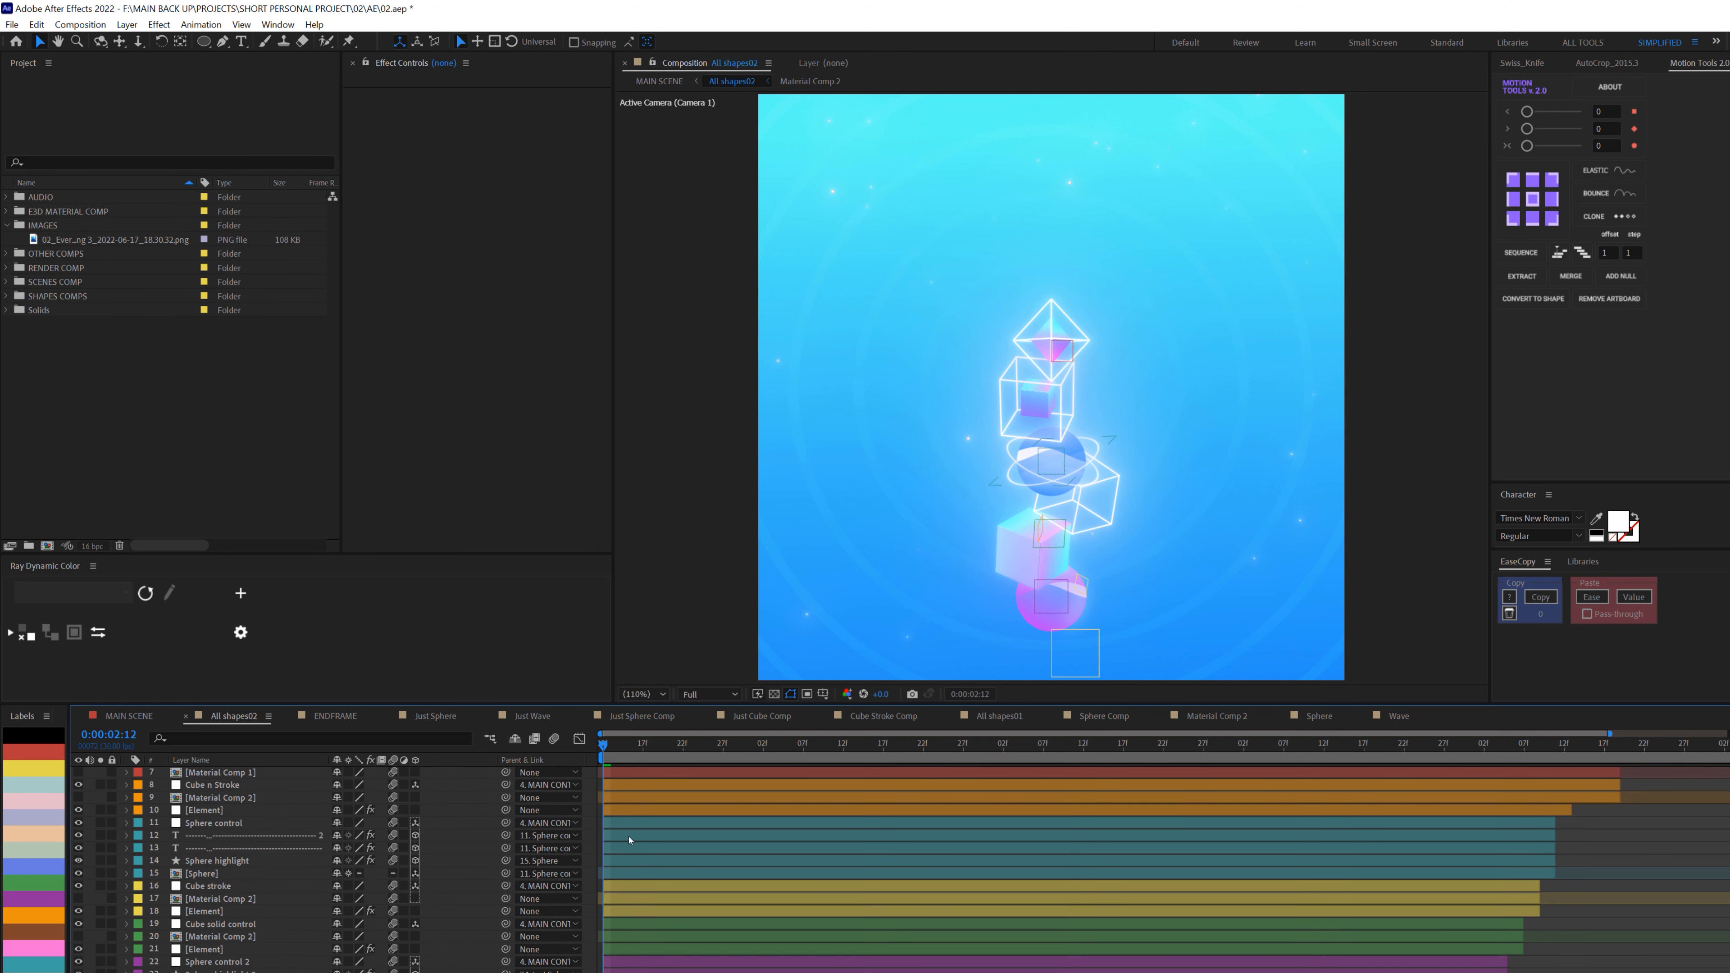
{"action": "scroll", "coordinate": [621, 785], "scroll_direction": "up", "scroll_amount": 3}
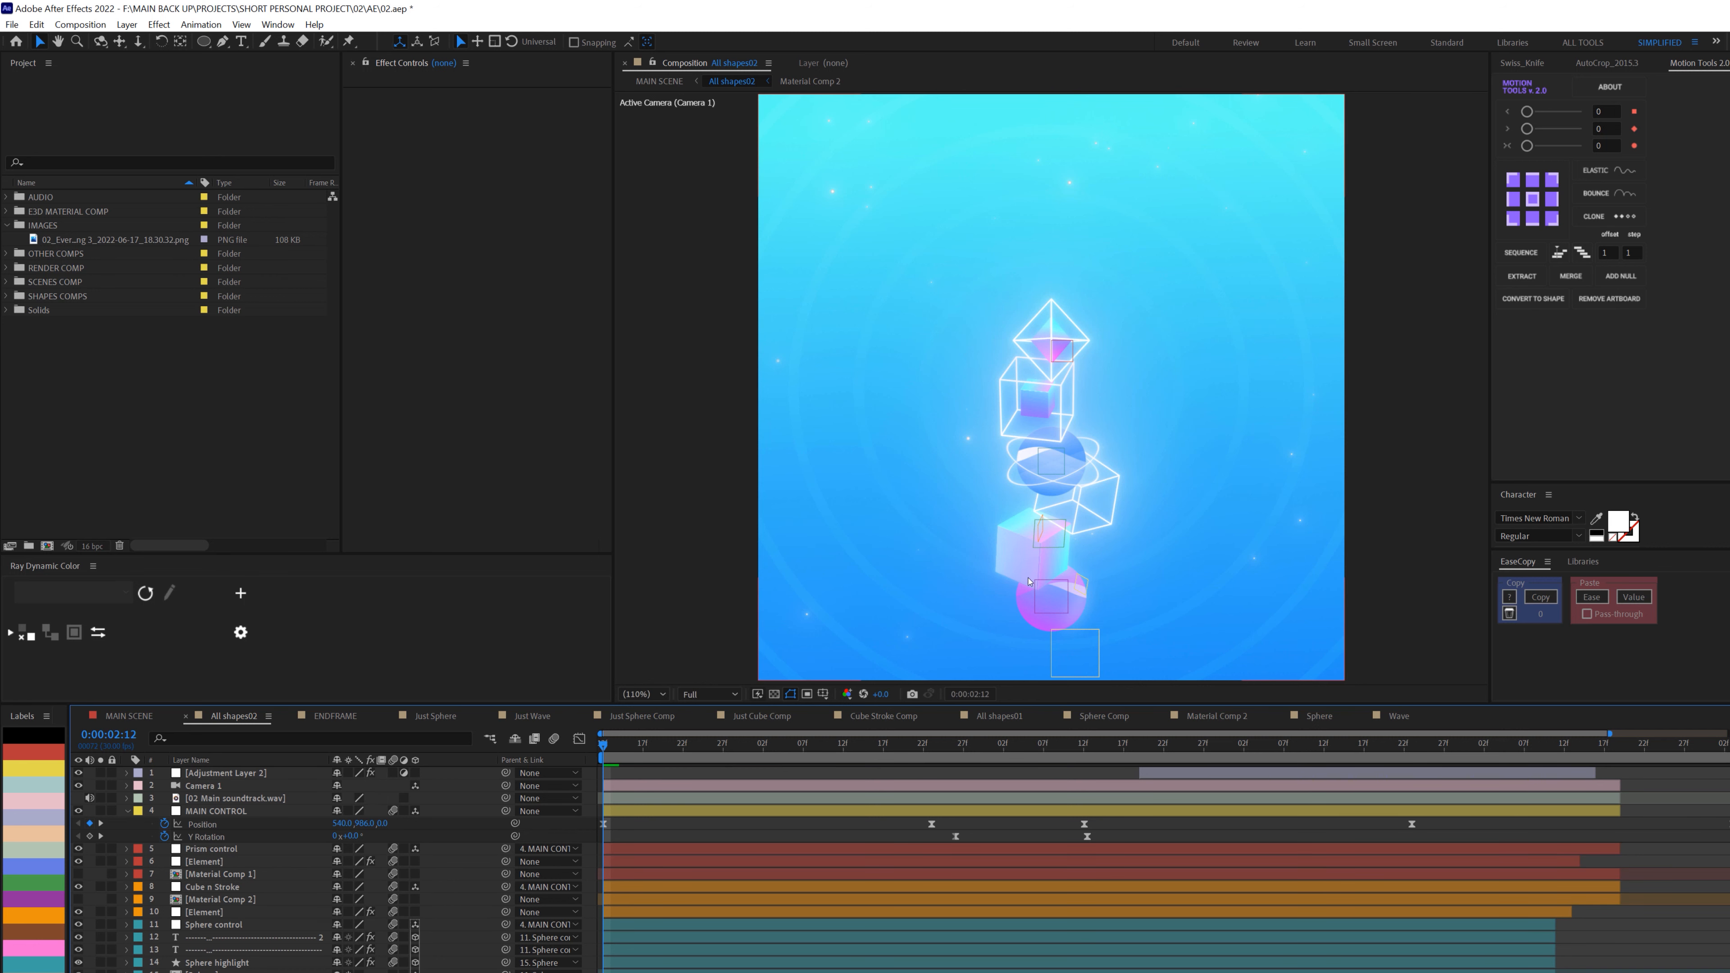
Return to MAIN SCENE, step back one frame from the start of All shapes02, and open the All shapes01 composition.
{"action": "key", "text": "Tab"}
{"action": "left_click", "coordinate": [934, 585]}
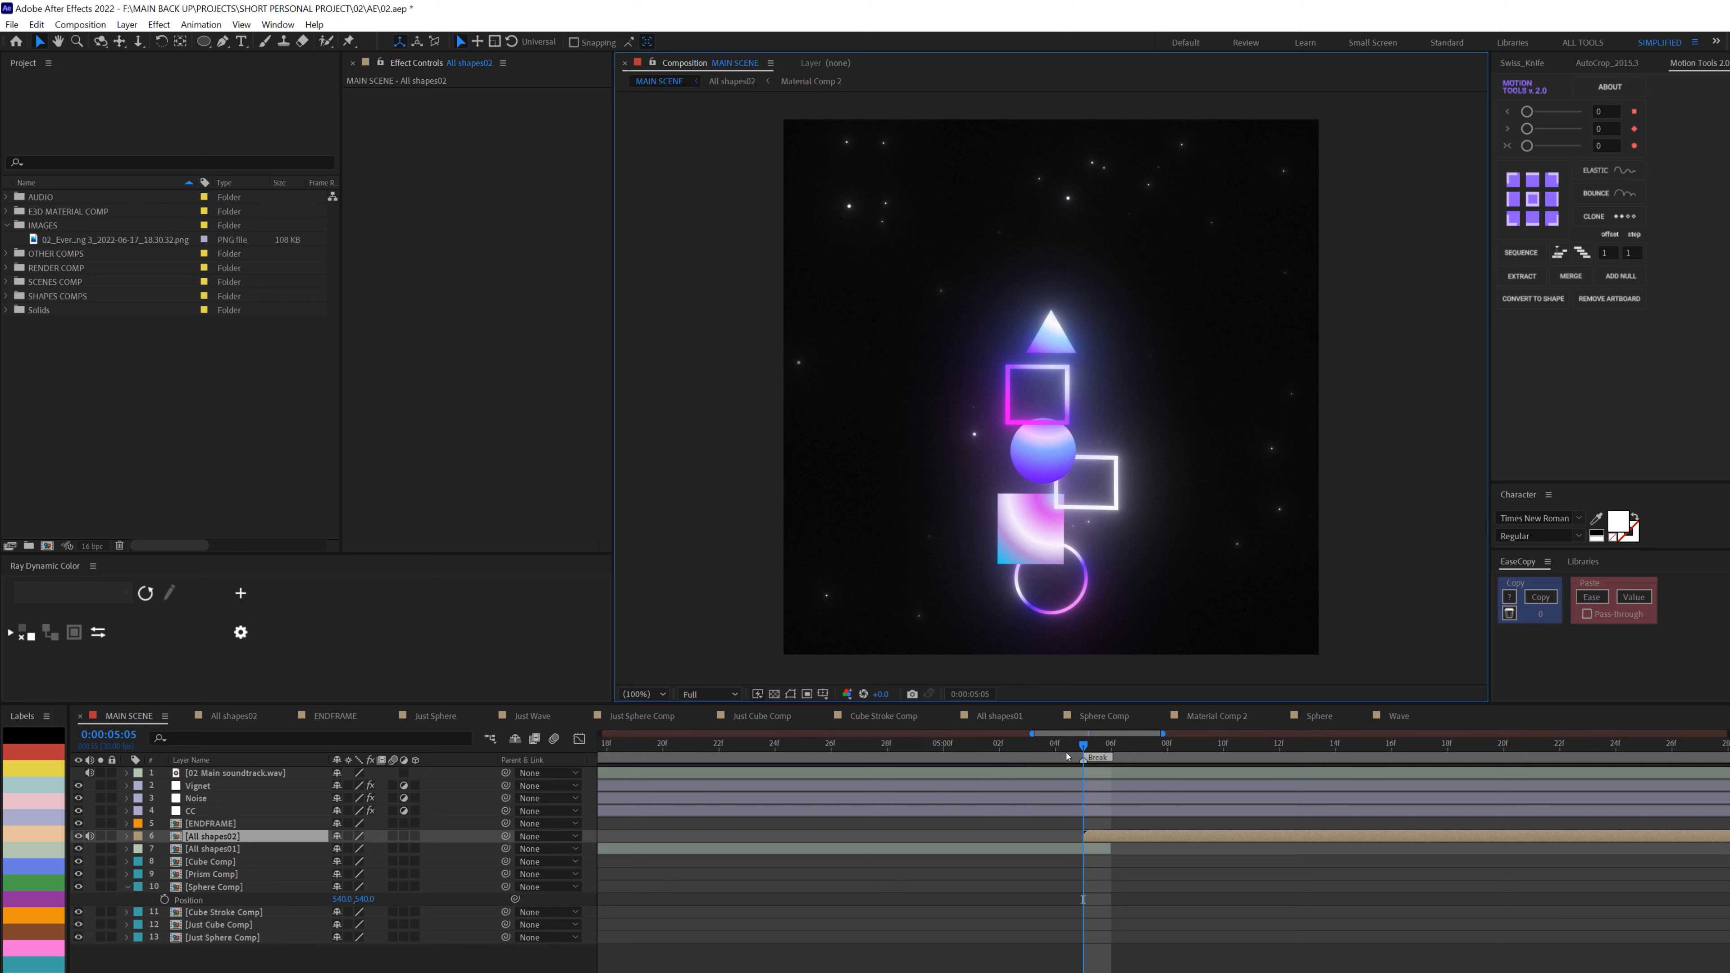
{"action": "key", "text": "Page_Up"}
{"action": "double_click", "coordinate": [1052, 849]}
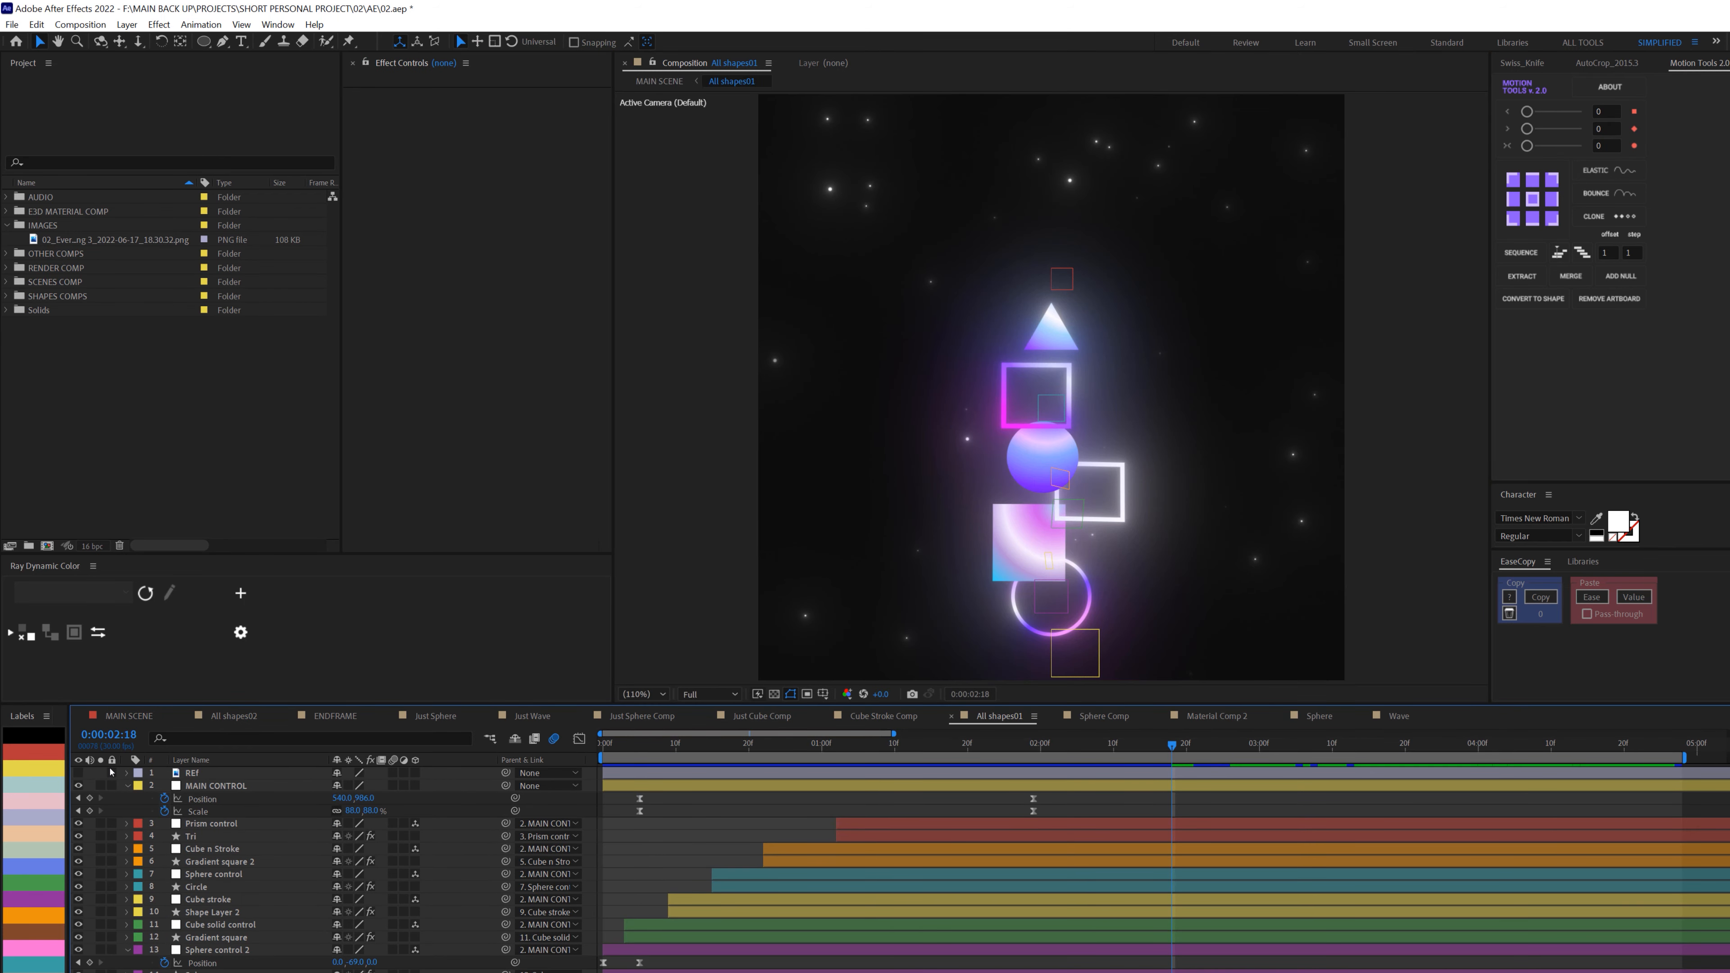
{"action": "left_click", "coordinate": [200, 774]}
{"action": "left_click", "coordinate": [79, 772]}
{"action": "key", "text": "ctrl+z"}
At 0:00:02:15, make the REF layer visible and lower its opacity so the flat shapes show through, checking nearby frames.
{"action": "left_click", "coordinate": [1041, 746]}
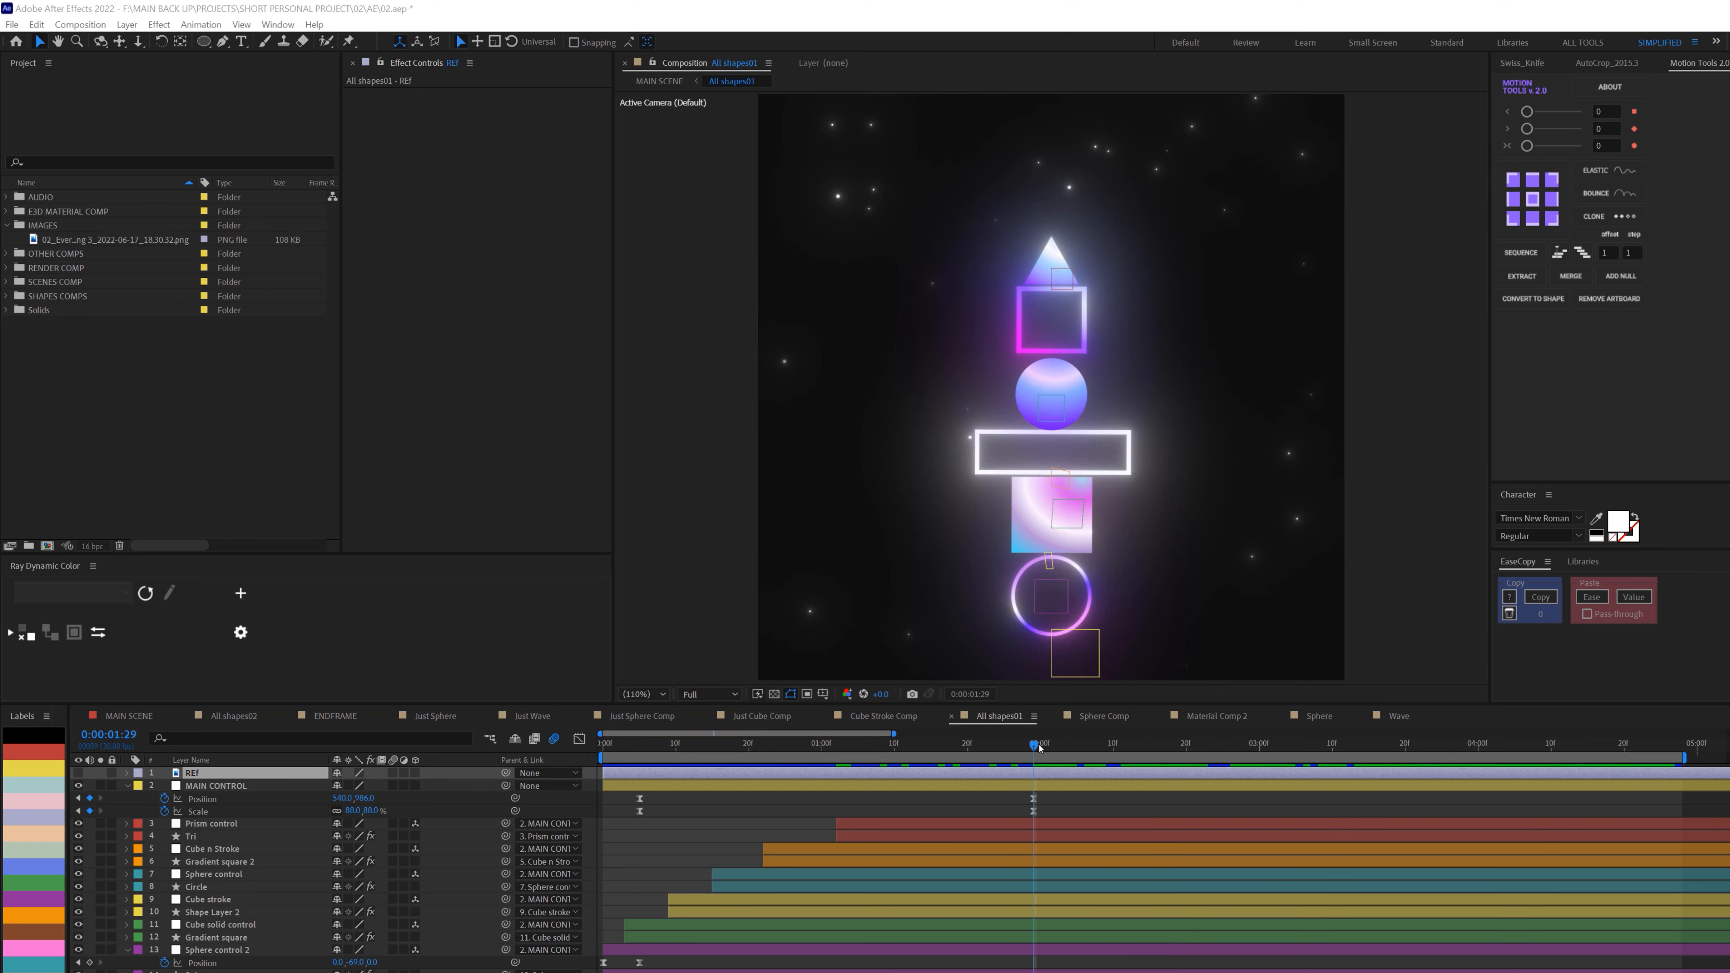
{"action": "left_click_drag", "start_coordinate": [1042, 750], "coordinate": [1152, 764]}
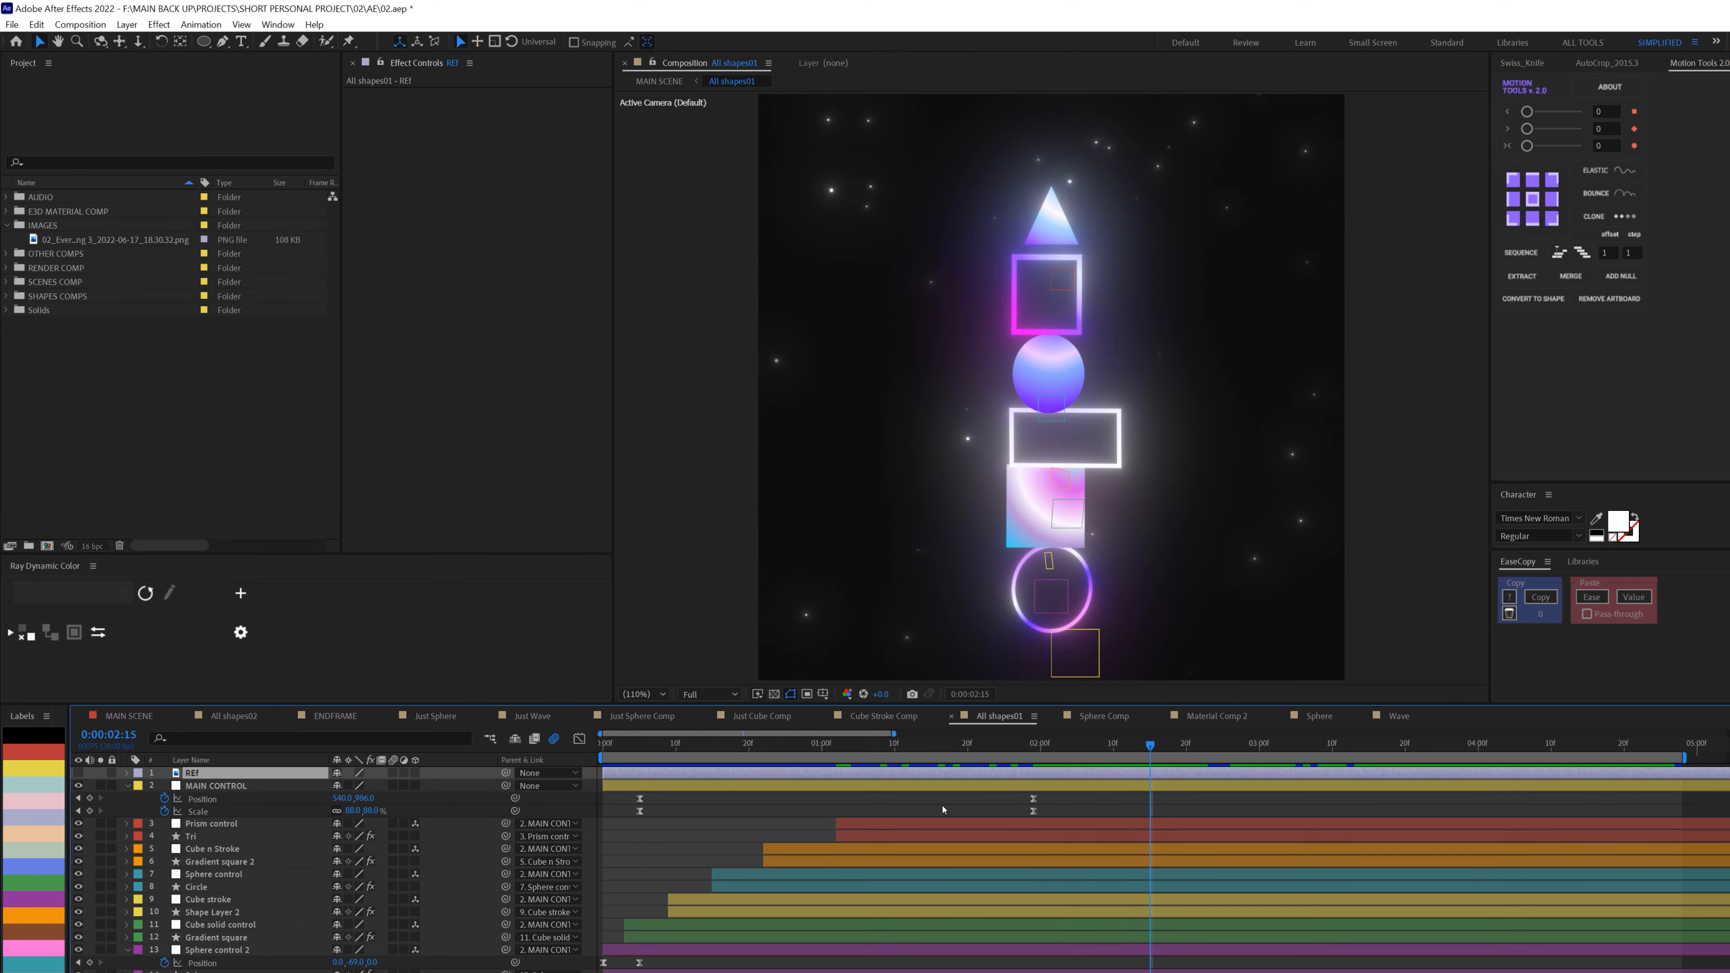
{"action": "left_click", "coordinate": [78, 772]}
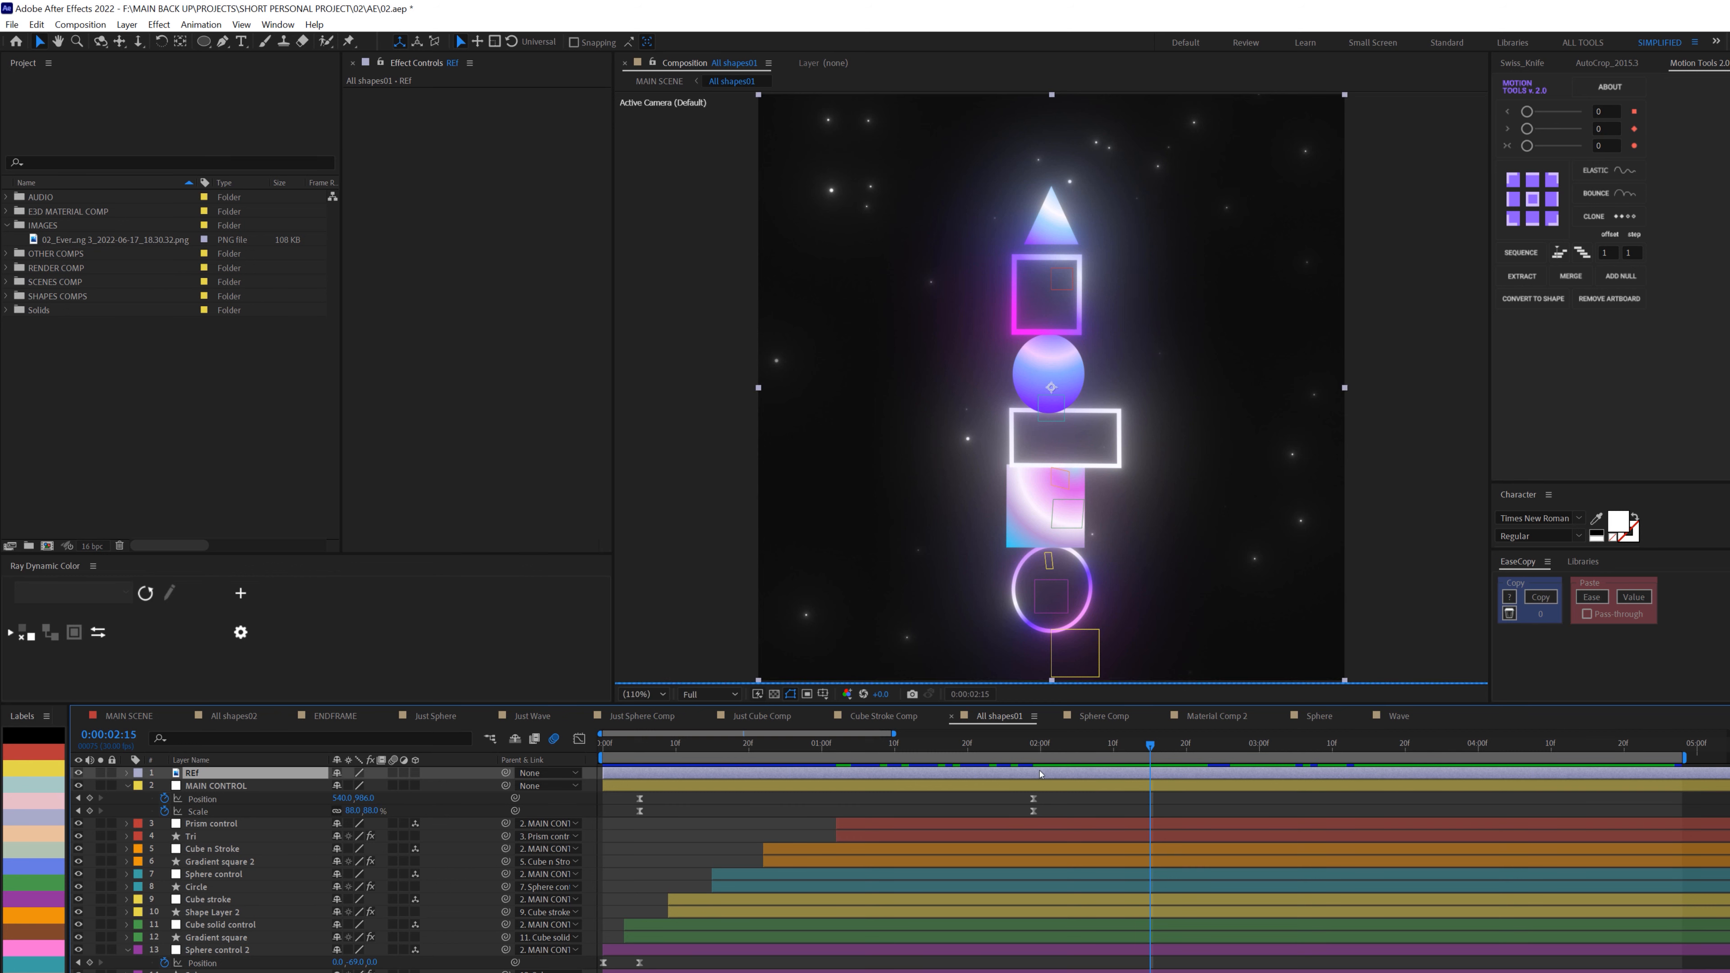
{"action": "key", "text": "t"}
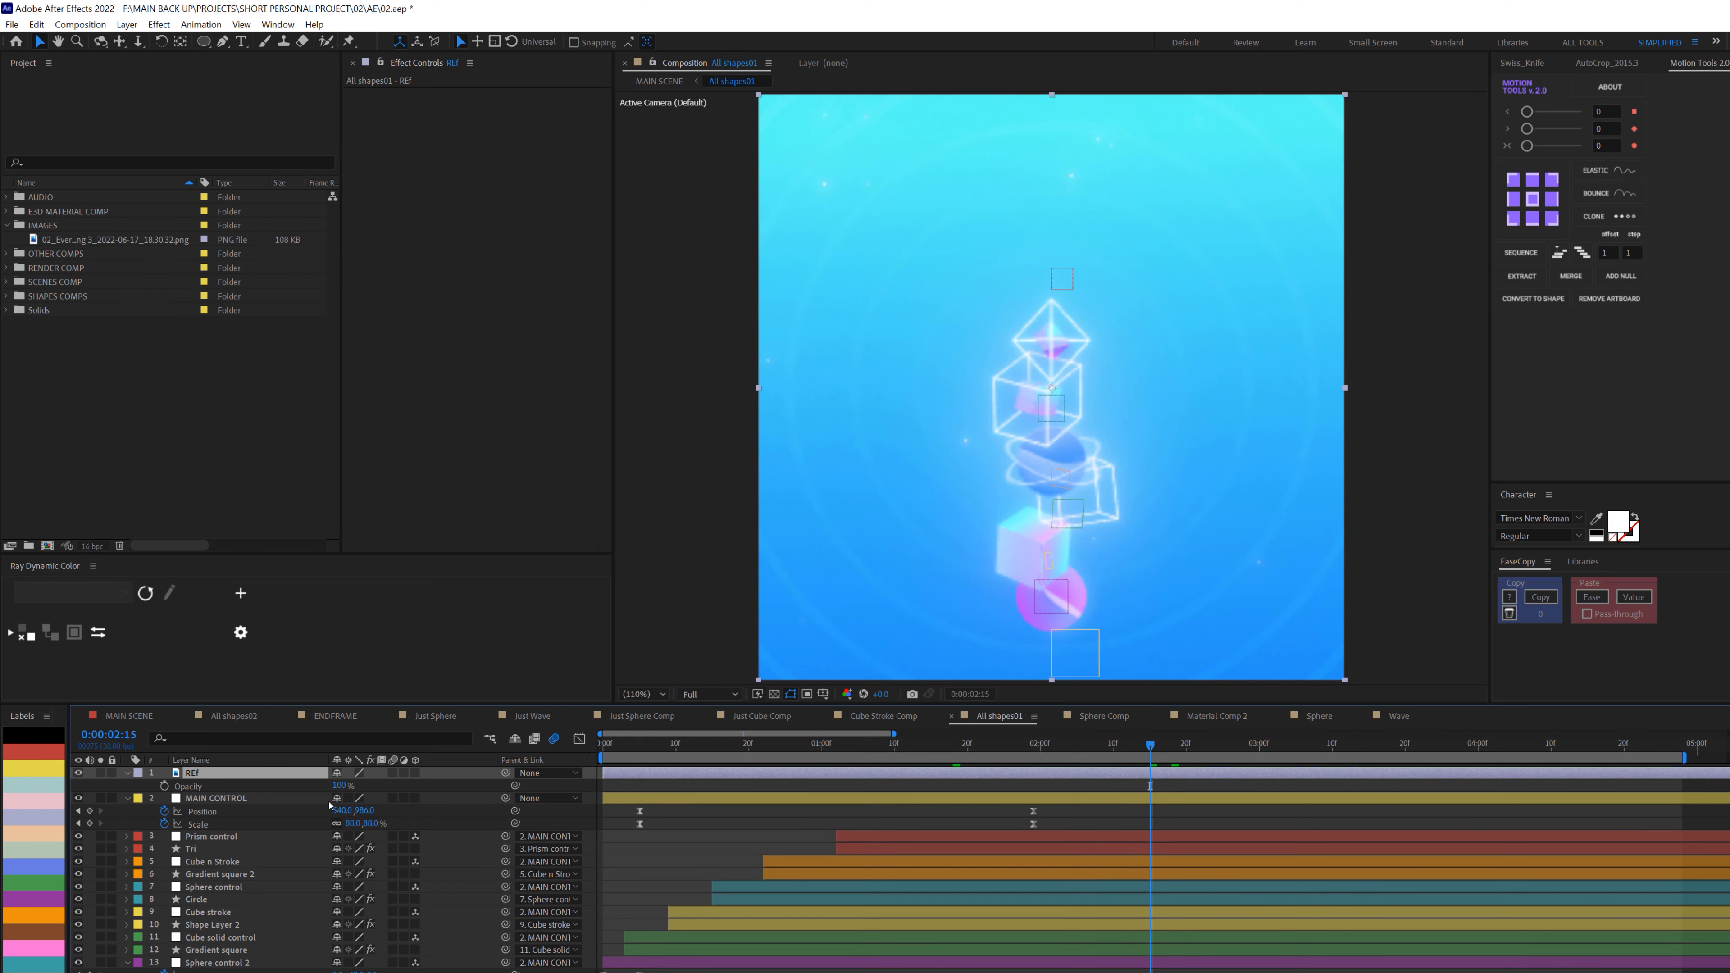
{"action": "left_click_drag", "start_coordinate": [338, 786], "coordinate": [1307, 757]}
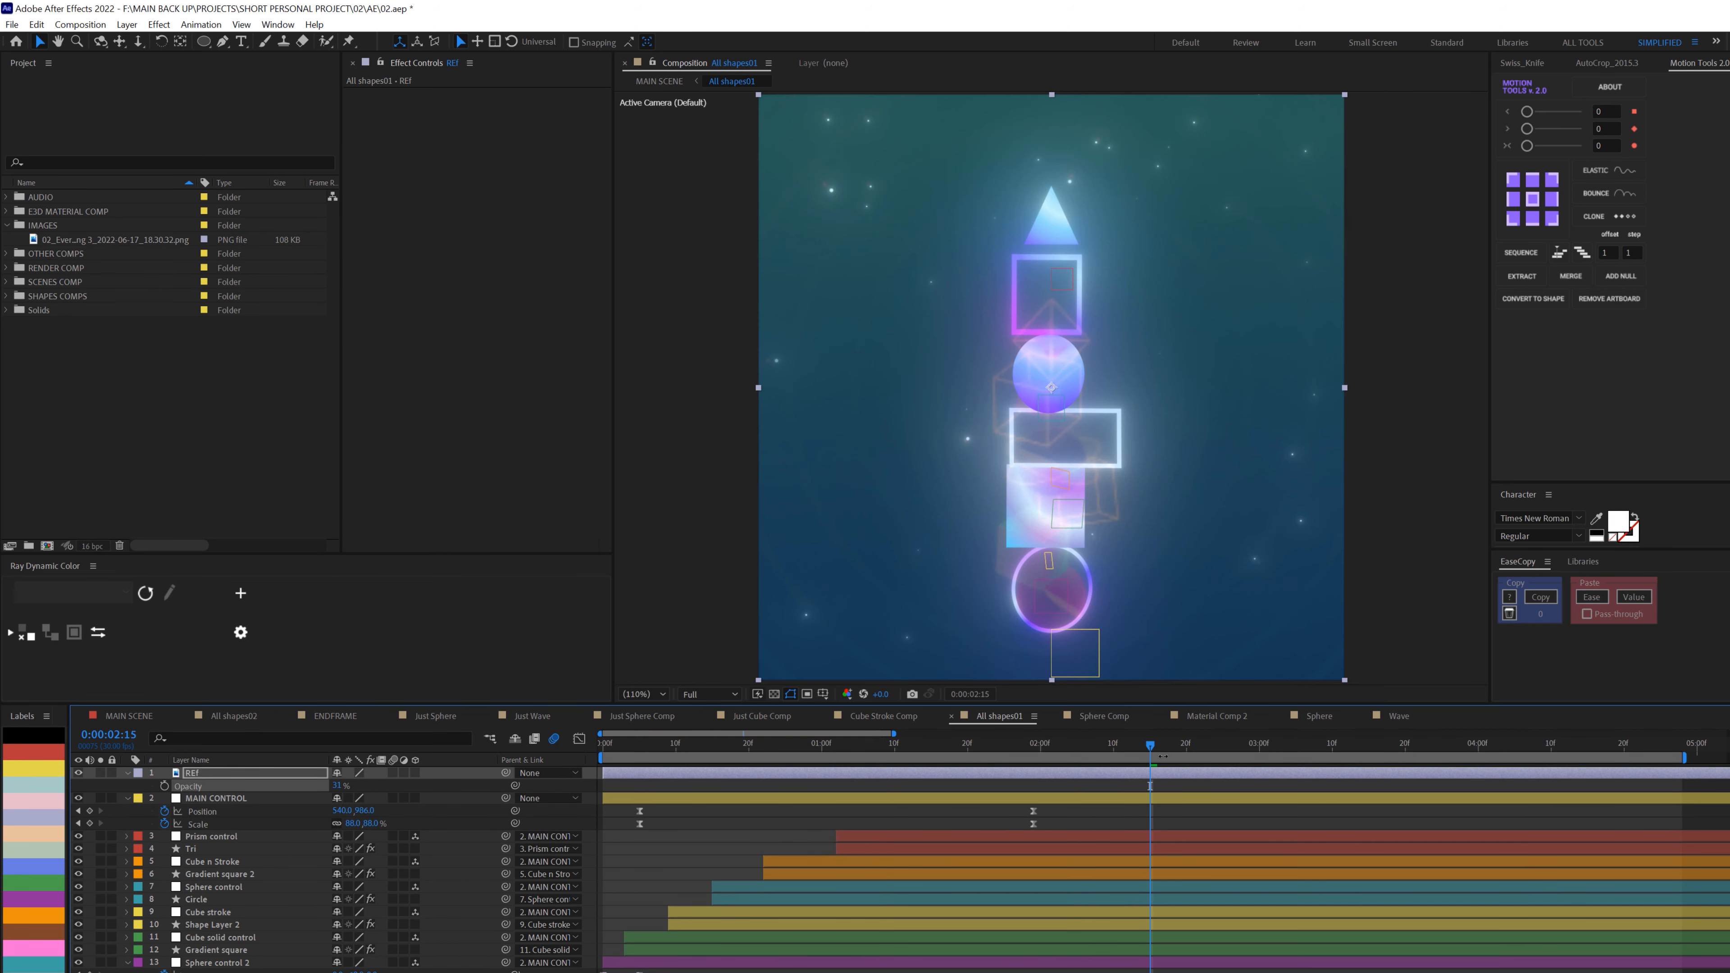
{"action": "left_click_drag", "start_coordinate": [1154, 748], "coordinate": [1173, 751]}
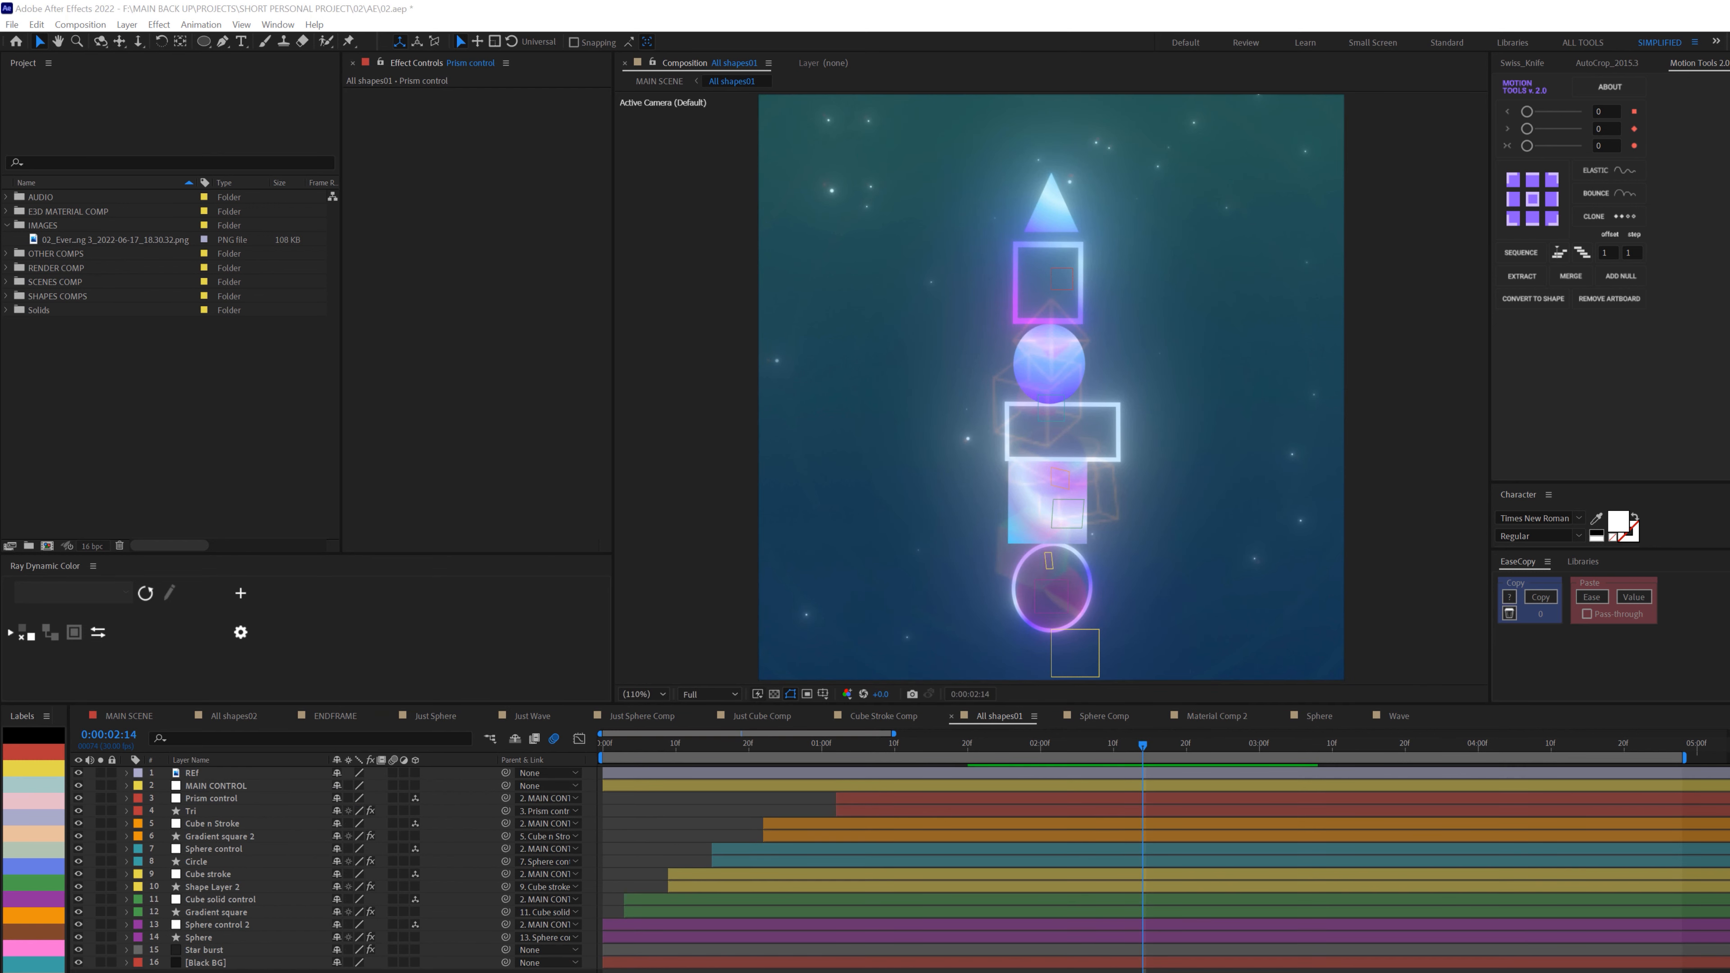
Reveal the keyframes of all layers in All shapes01 and scrub through the flat stack's morph up to 0:00:02:19.
{"action": "left_click_drag", "start_coordinate": [356, 971], "coordinate": [192, 769]}
{"action": "key", "text": "u"}
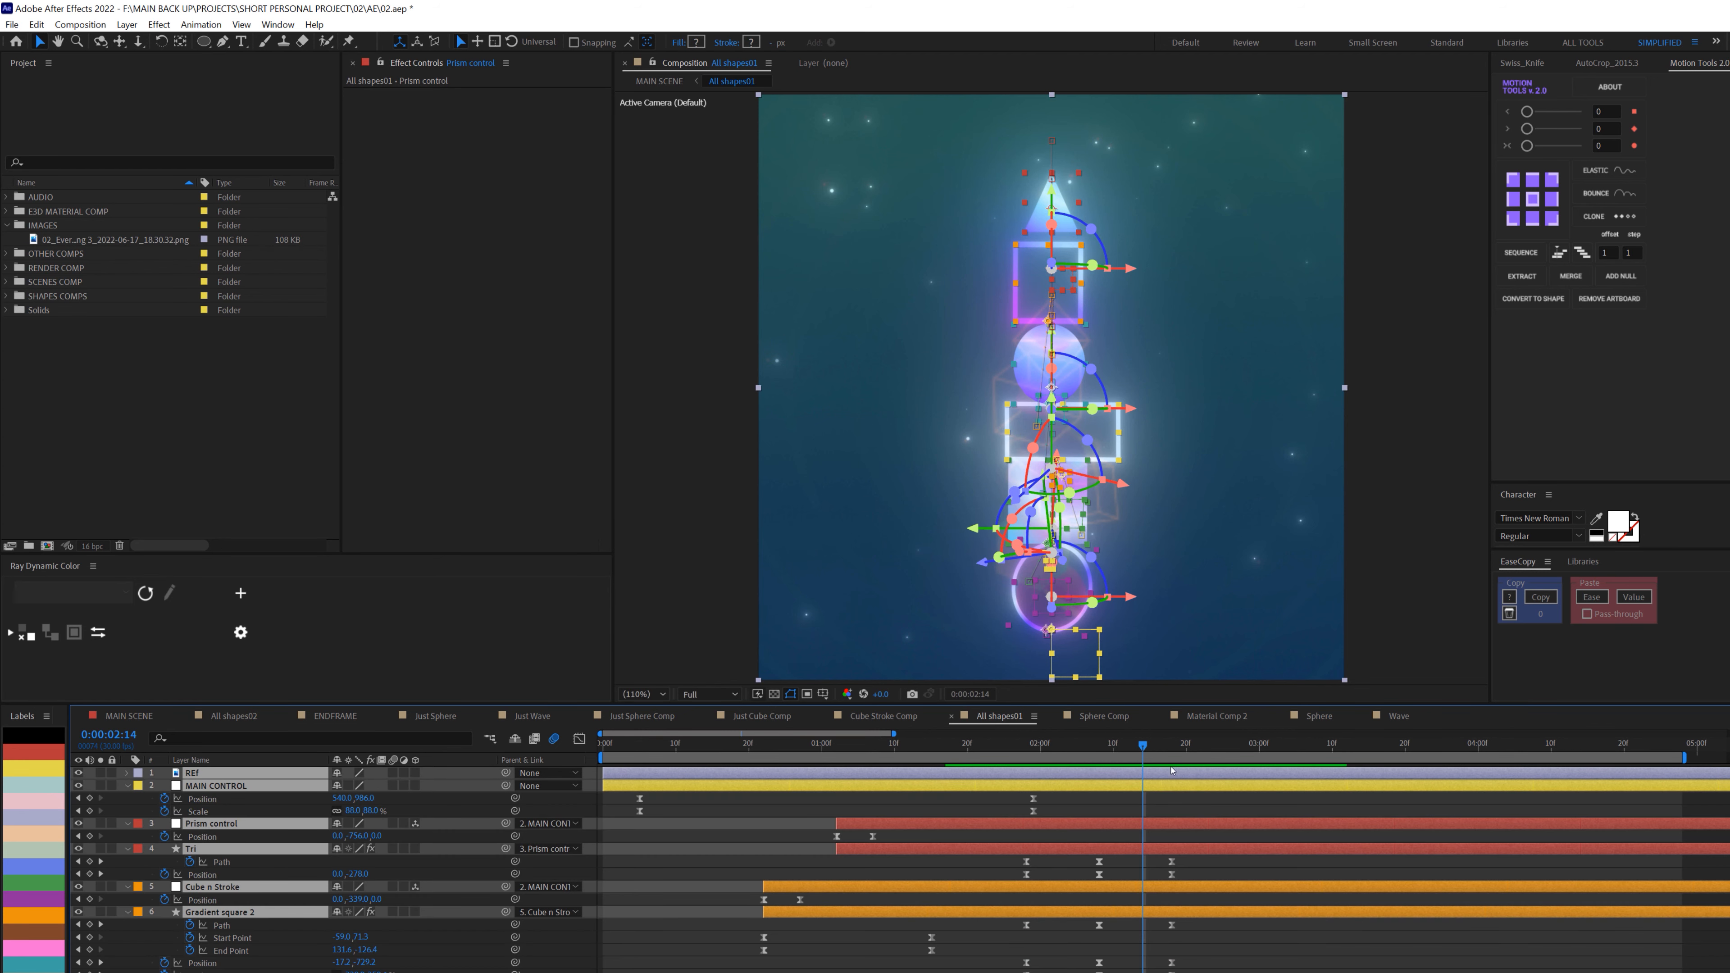
{"action": "mouse_move", "coordinate": [1111, 754]}
{"action": "left_mouse_down"}
{"action": "mouse_move", "coordinate": [1084, 752]}
{"action": "mouse_move", "coordinate": [1113, 752]}
{"action": "left_mouse_up"}
{"action": "scroll", "coordinate": [1102, 897], "scroll_direction": "down", "scroll_amount": 5}
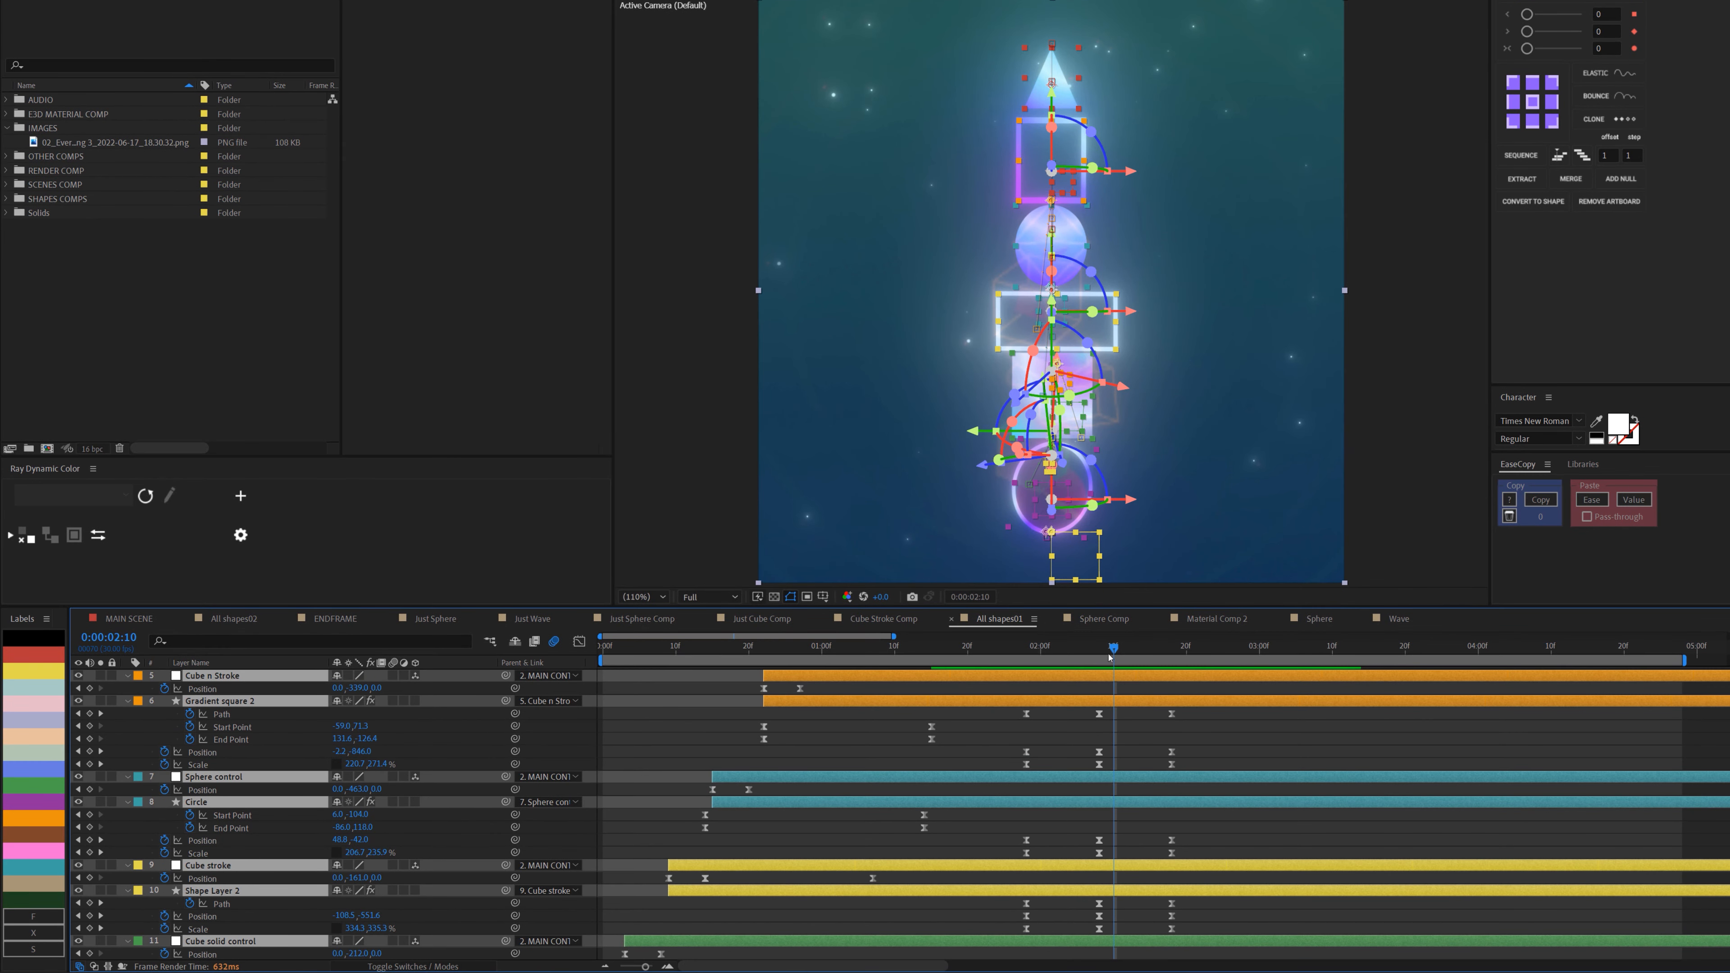
{"action": "left_click_drag", "start_coordinate": [1135, 658], "coordinate": [1179, 665]}
Examine the speed graph of Gradient square 2's last two Path keyframes, then scrub the layer bars up to 0:00:02:22.
{"action": "left_click_drag", "start_coordinate": [1194, 725], "coordinate": [1082, 708]}
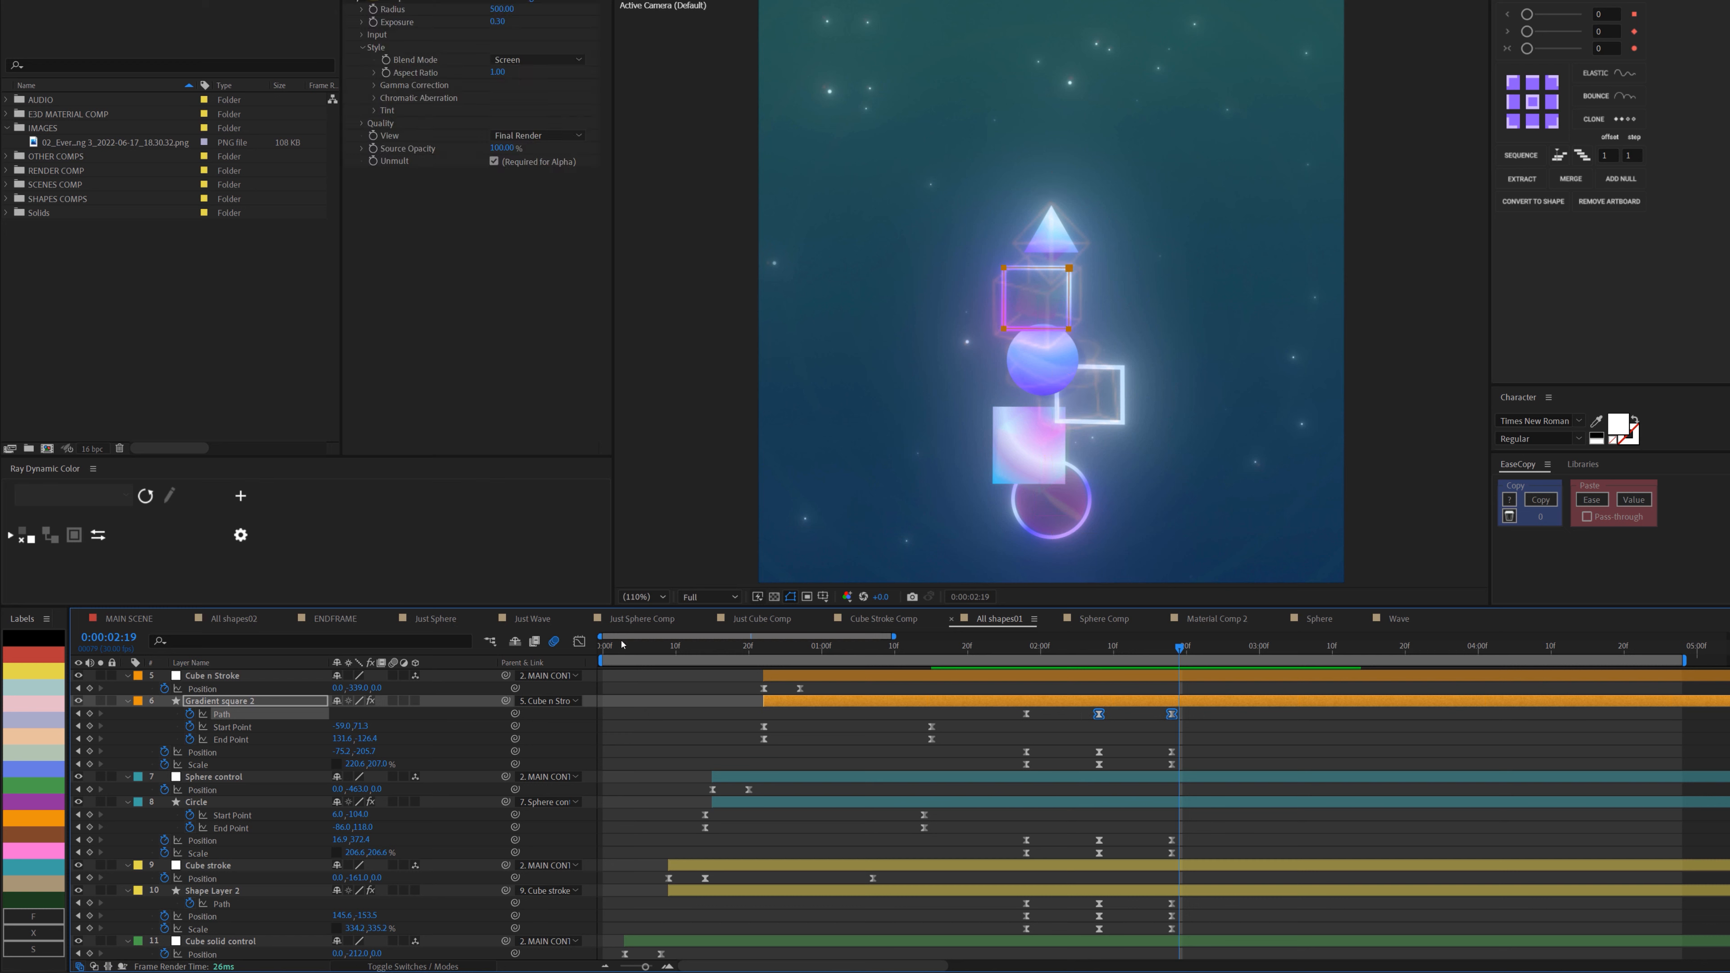
{"action": "left_click", "coordinate": [579, 640]}
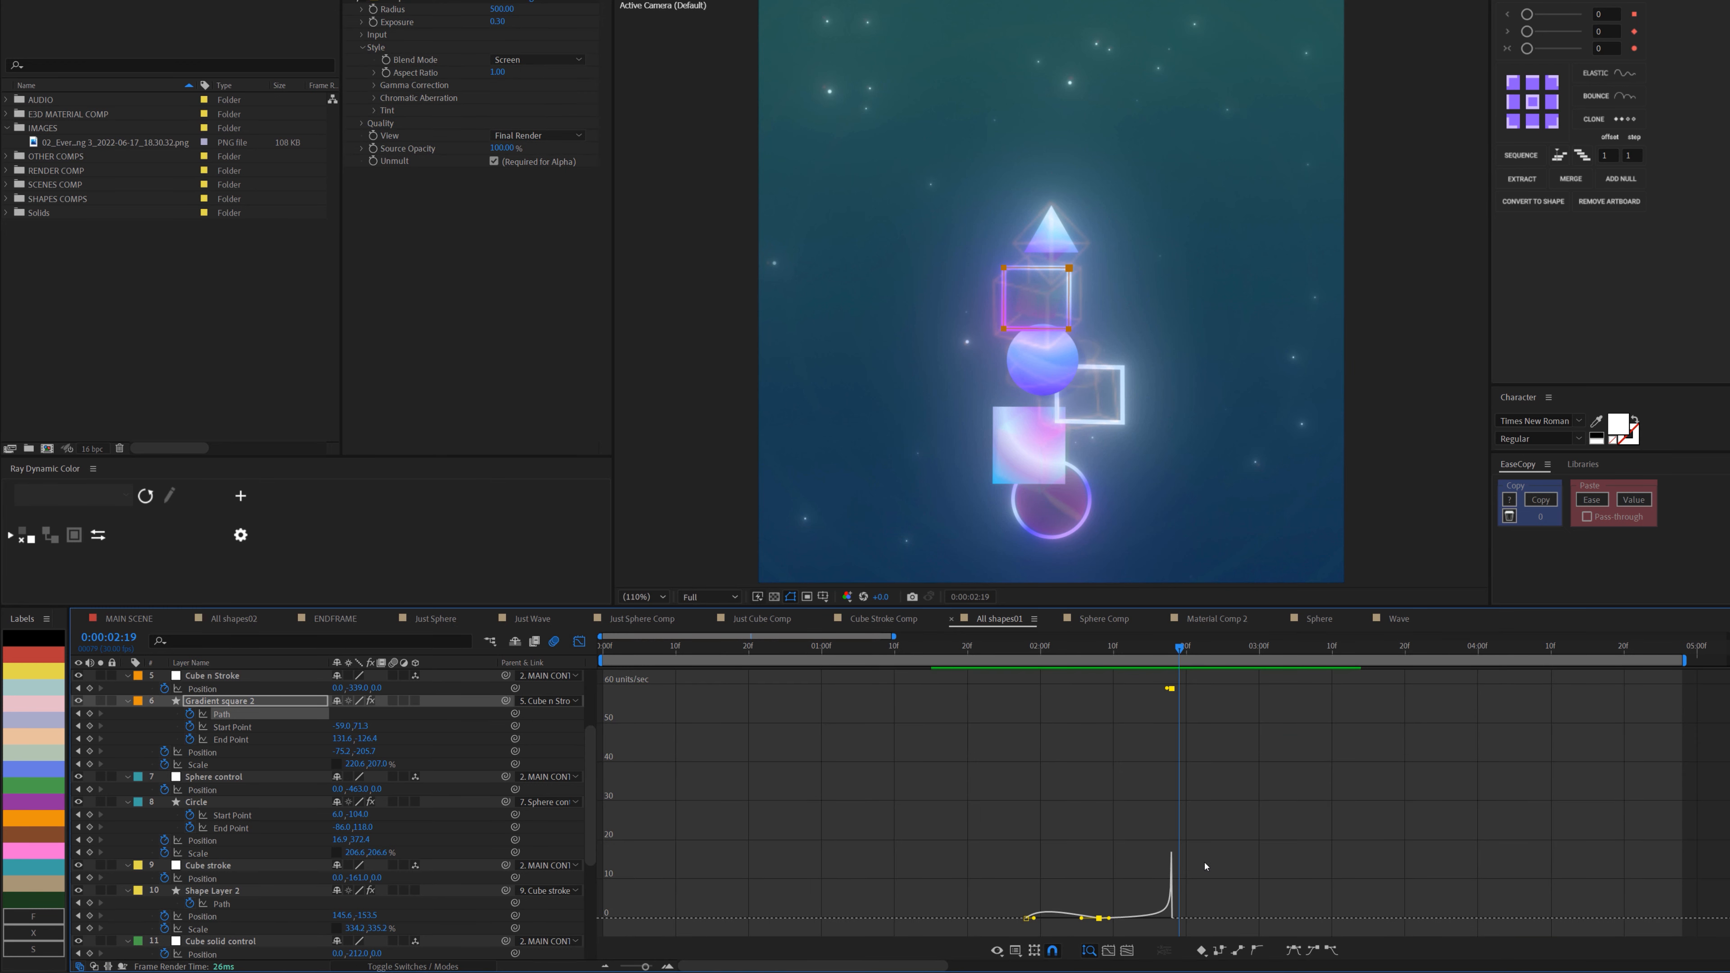
{"action": "scroll", "coordinate": [1205, 867], "scroll_direction": "up", "scroll_amount": 5, "text": "alt"}
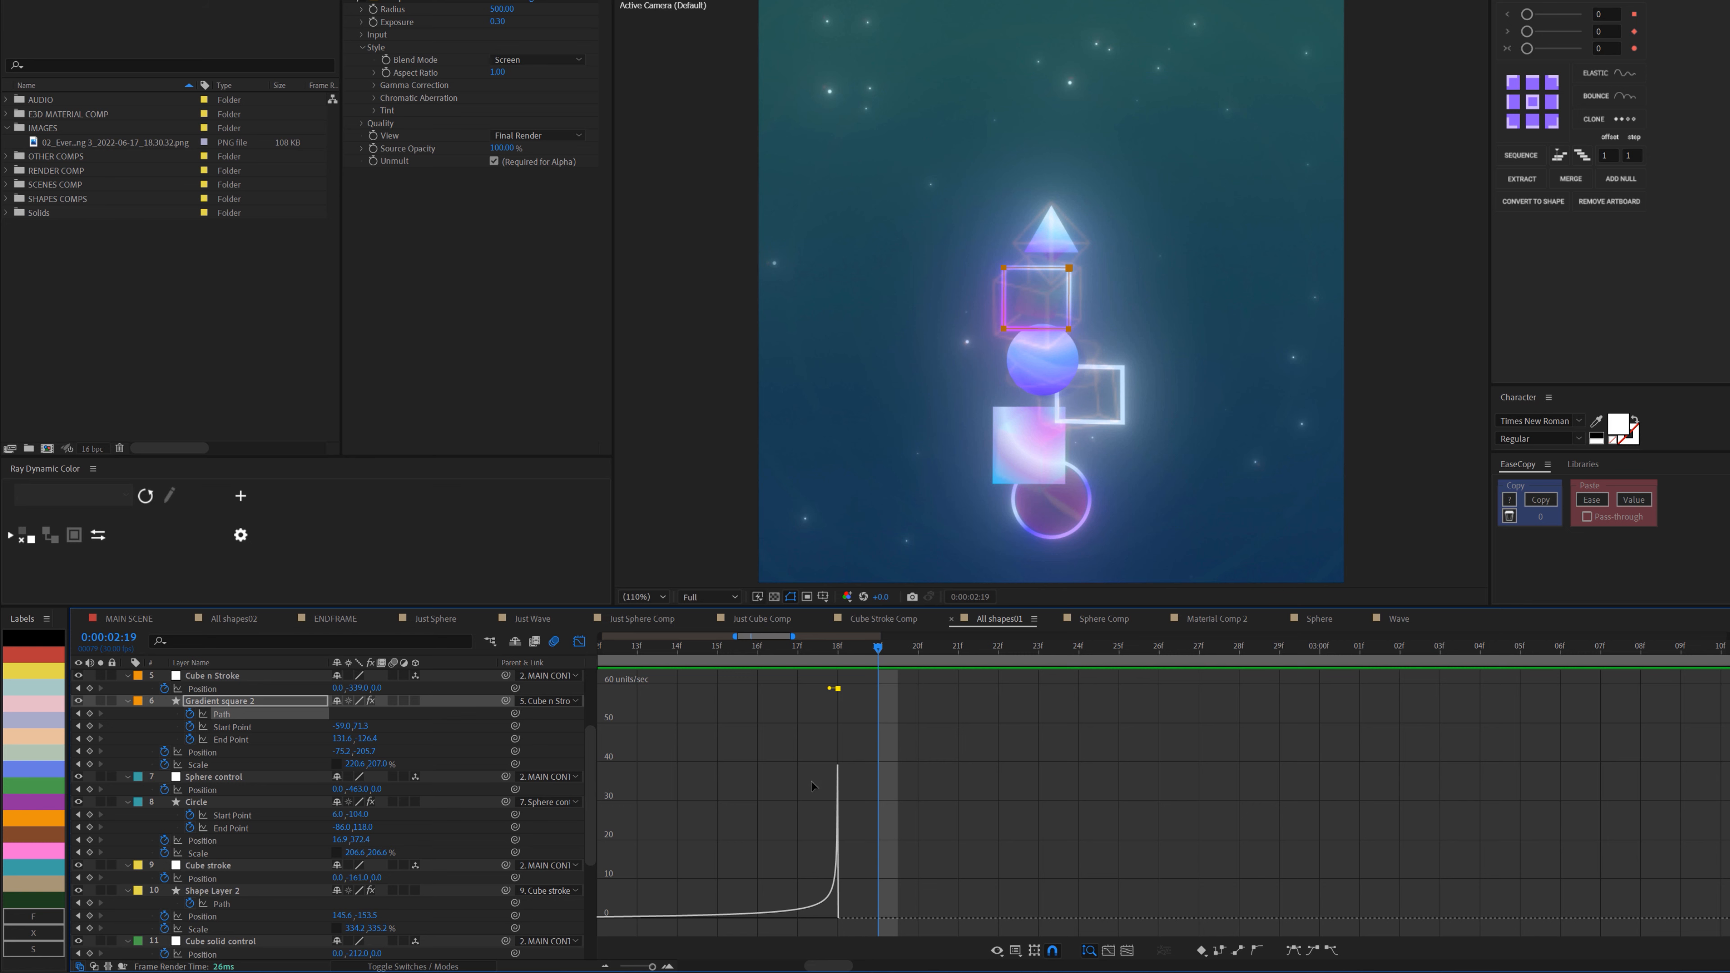
{"action": "left_click", "coordinate": [579, 641]}
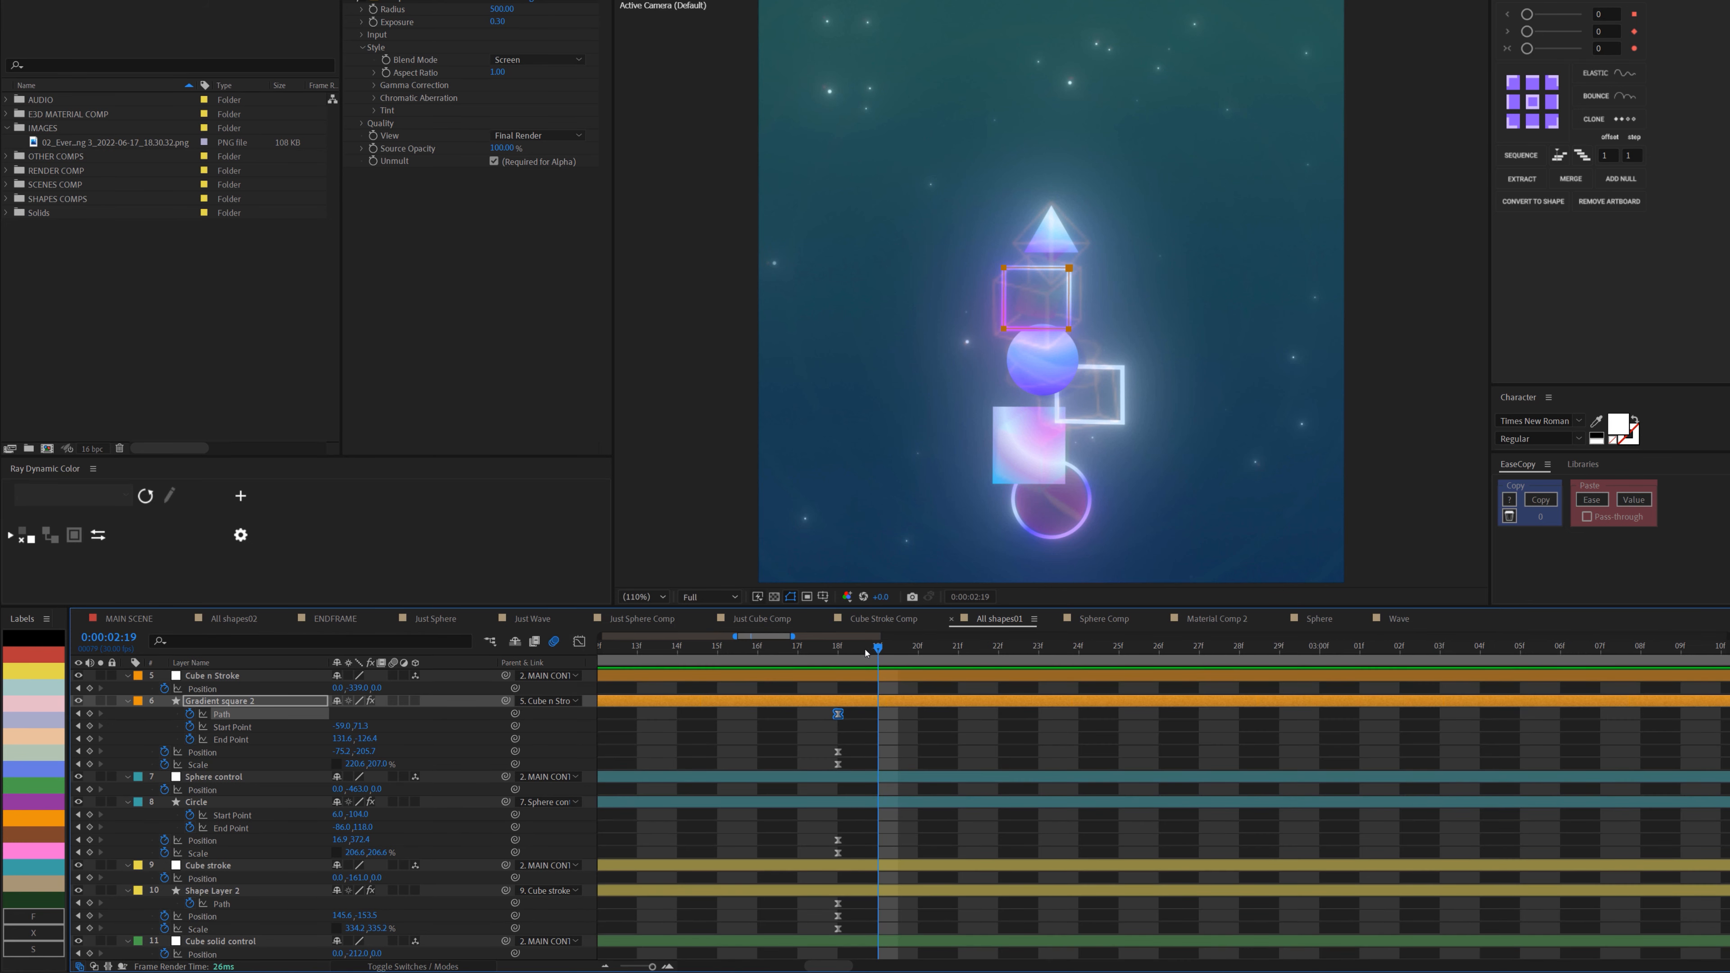
{"action": "left_click_drag", "start_coordinate": [866, 653], "coordinate": [797, 647]}
{"action": "left_click", "coordinate": [579, 641]}
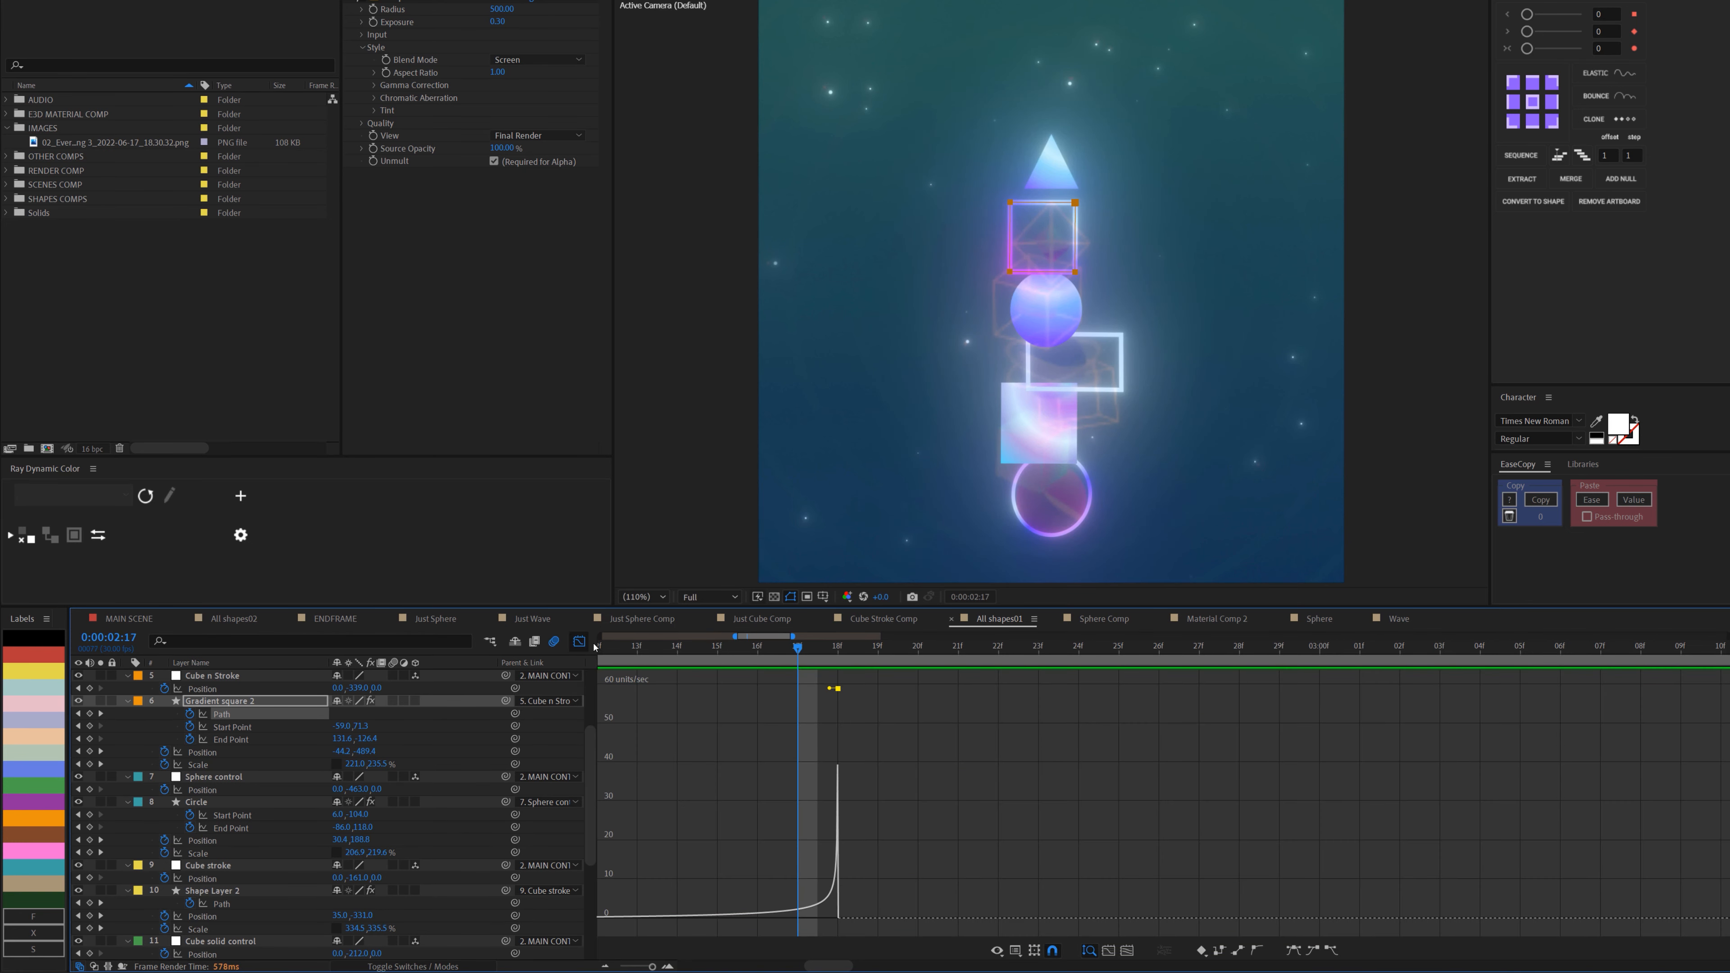
{"action": "left_click", "coordinate": [579, 640]}
{"action": "scroll", "coordinate": [681, 716], "scroll_direction": "down", "scroll_amount": 5, "text": "alt"}
{"action": "left_click", "coordinate": [716, 656]}
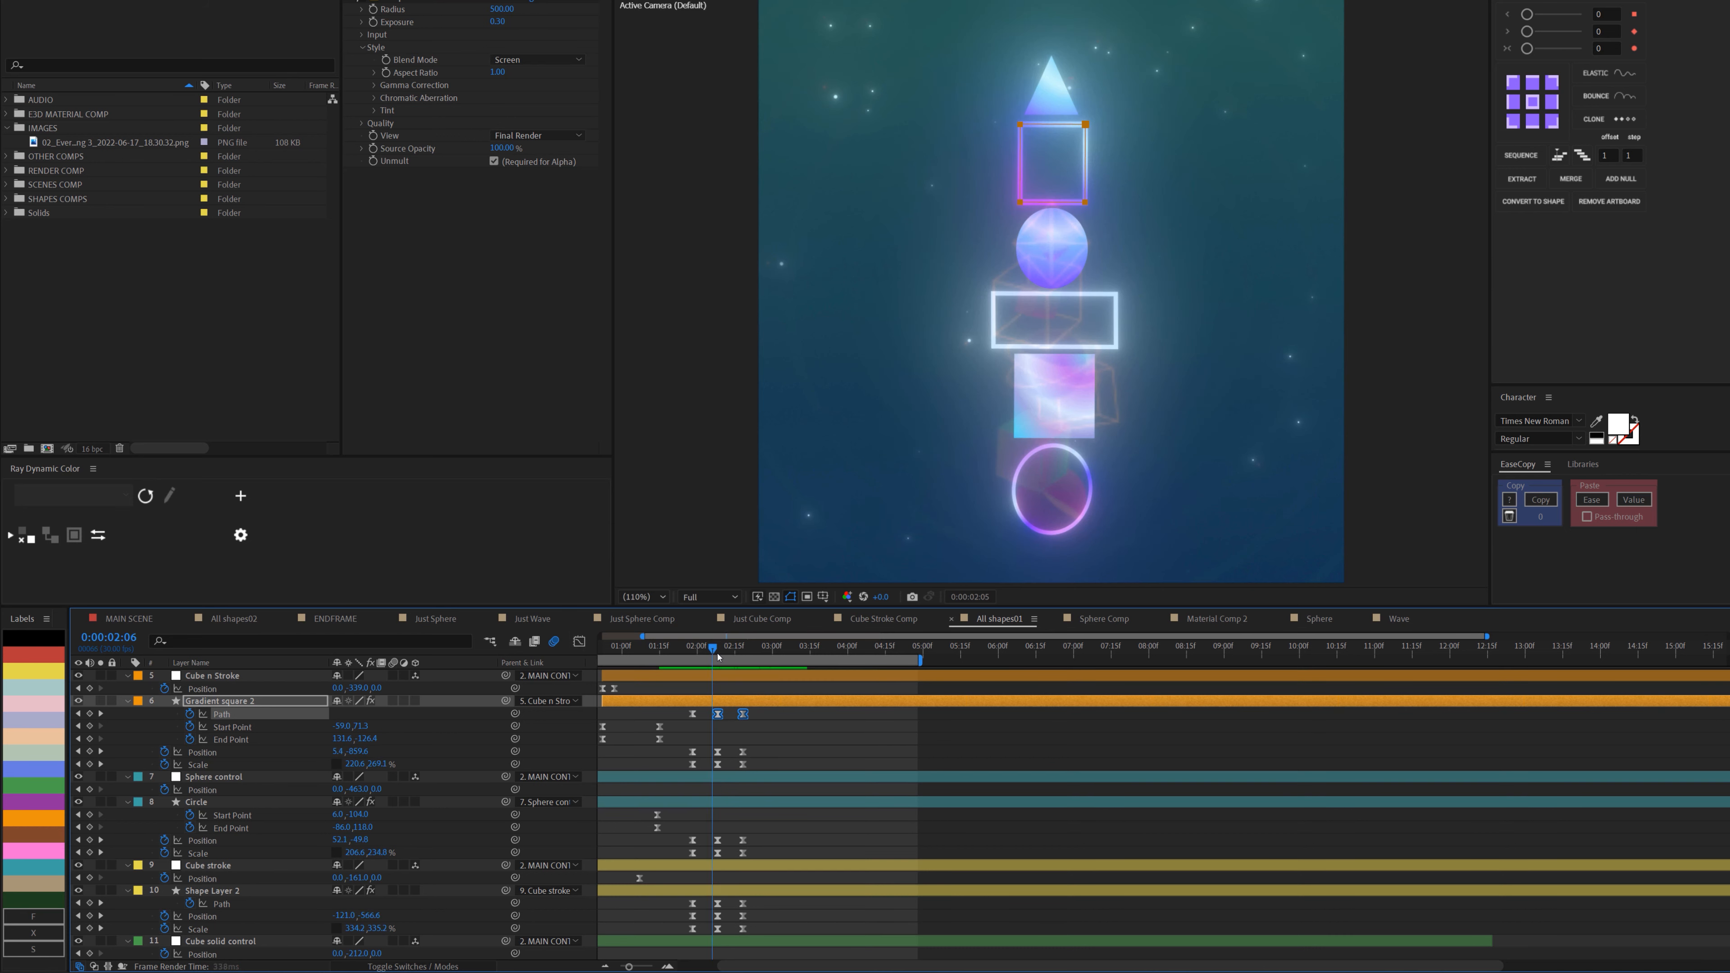
{"action": "left_click_drag", "start_coordinate": [716, 656], "coordinate": [753, 651]}
Hide the REF layer and select all layers in All shapes01.
{"action": "scroll", "coordinate": [332, 698], "scroll_direction": "up", "scroll_amount": 3}
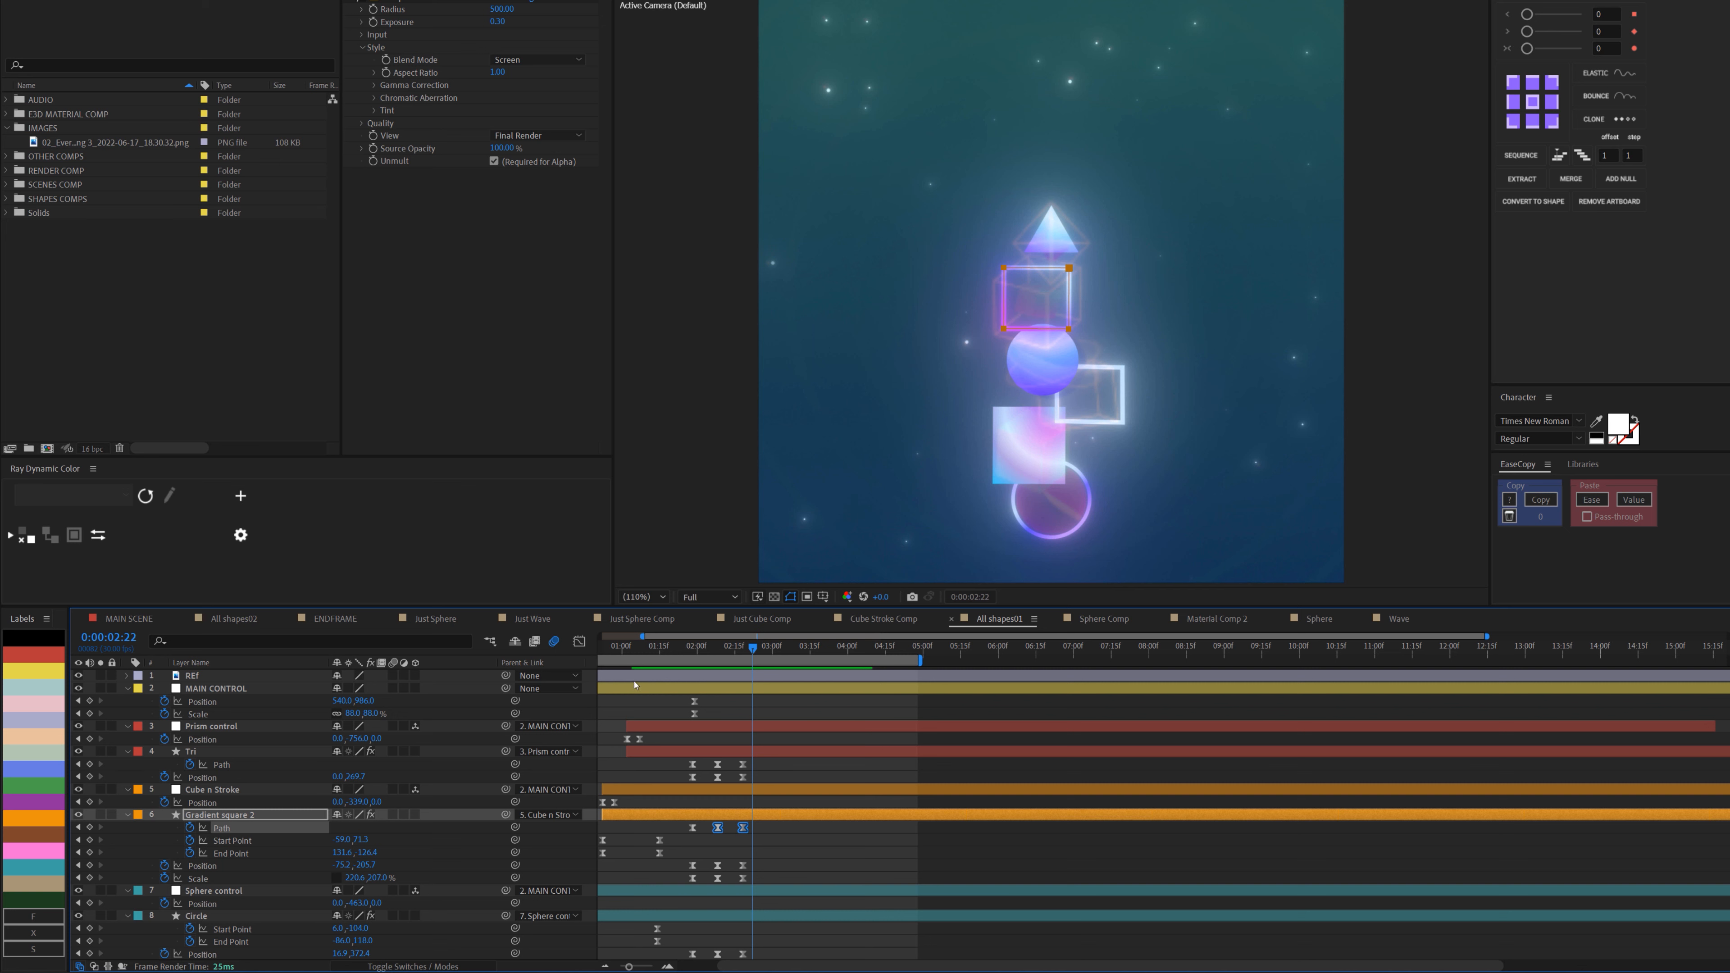
{"action": "left_click", "coordinate": [206, 676]}
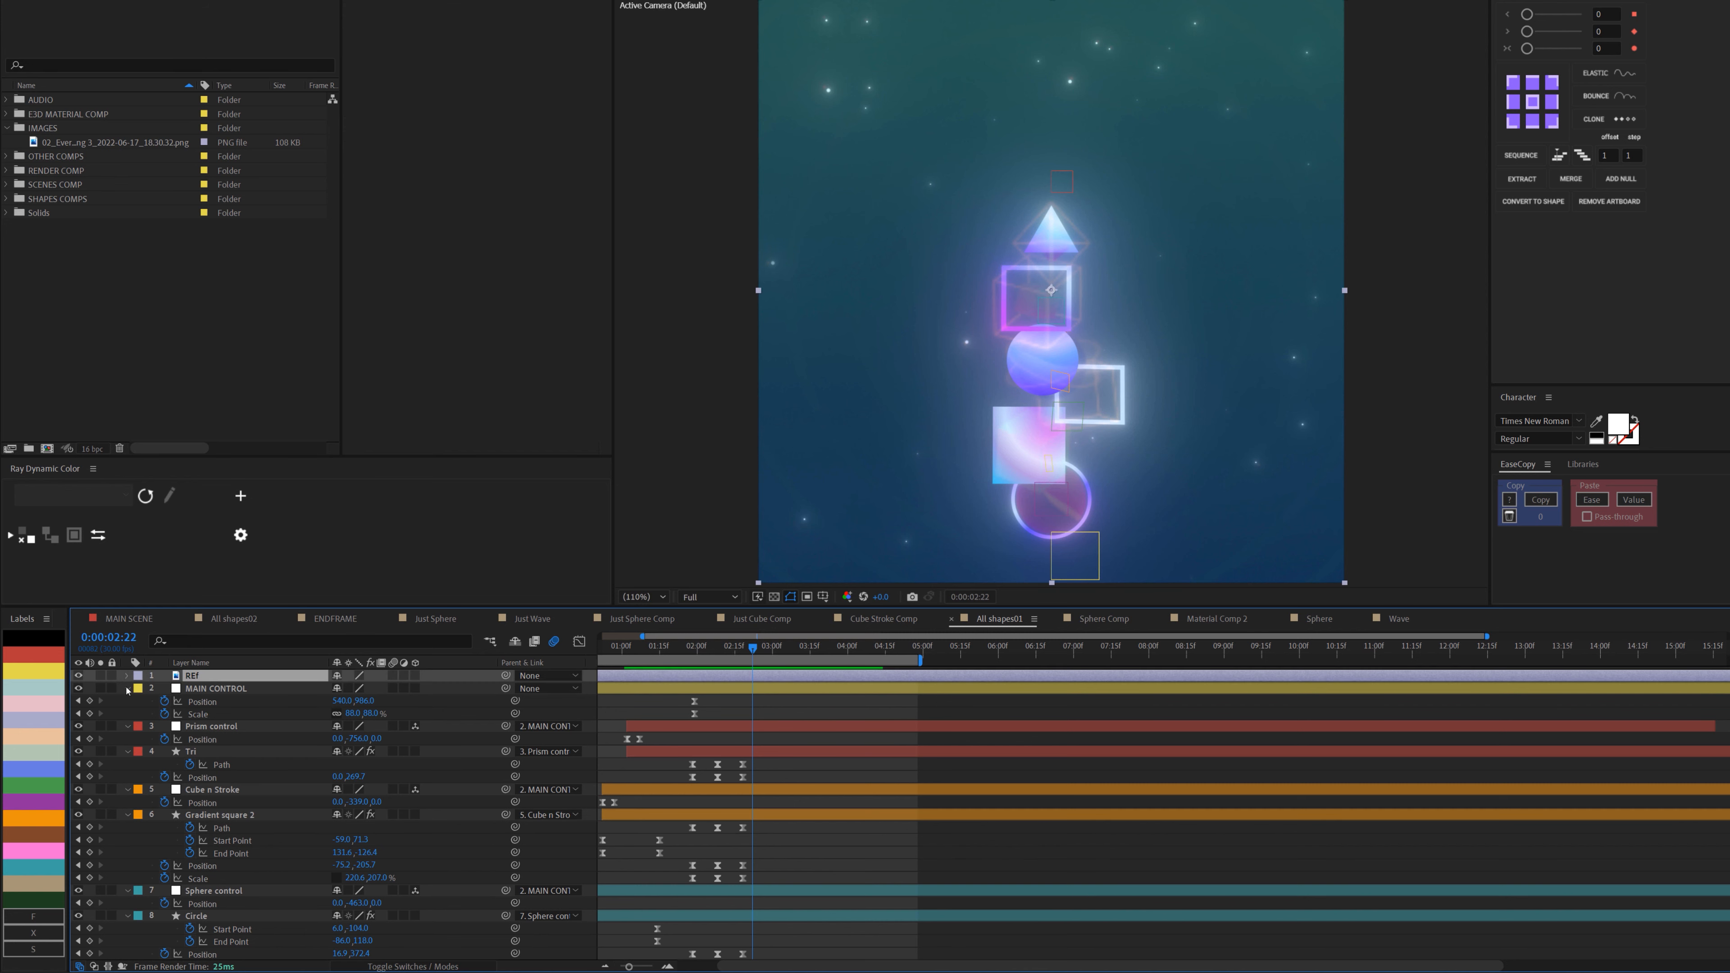
{"action": "left_click", "coordinate": [78, 675]}
{"action": "key", "text": "ctrl+a"}
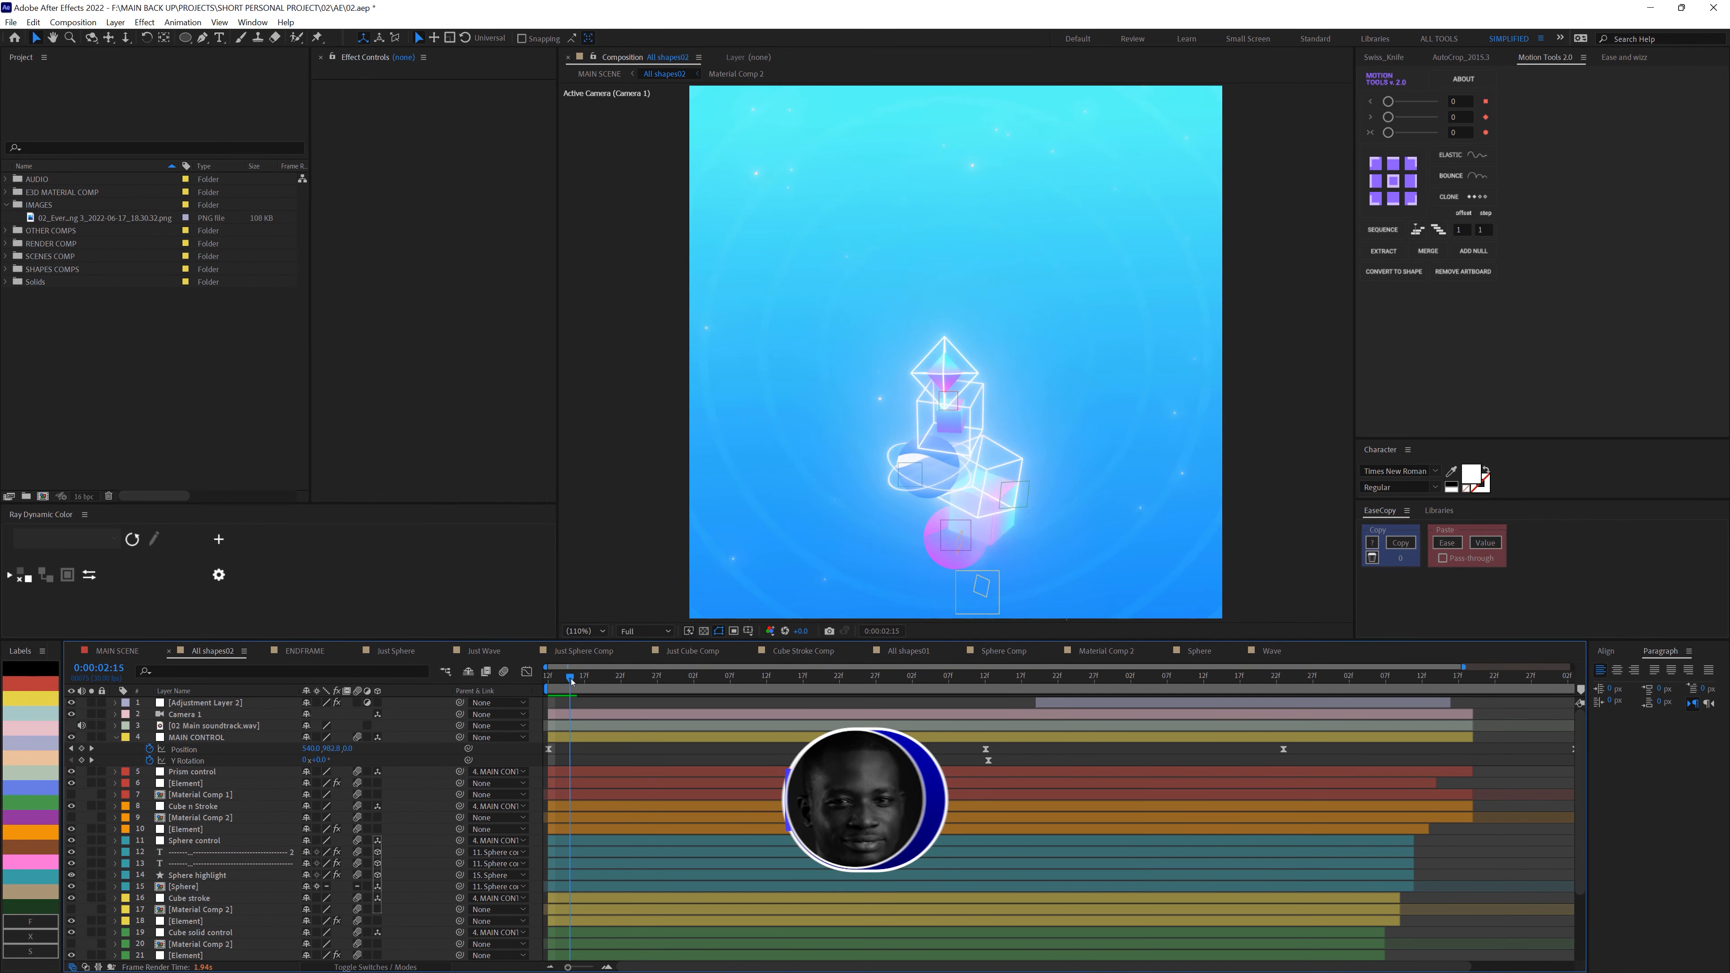
Scrub All shapes02 to 0:00:03:18 and switch the viewer layout to 2 Views.
{"action": "left_click_drag", "start_coordinate": [572, 681], "coordinate": [644, 682]}
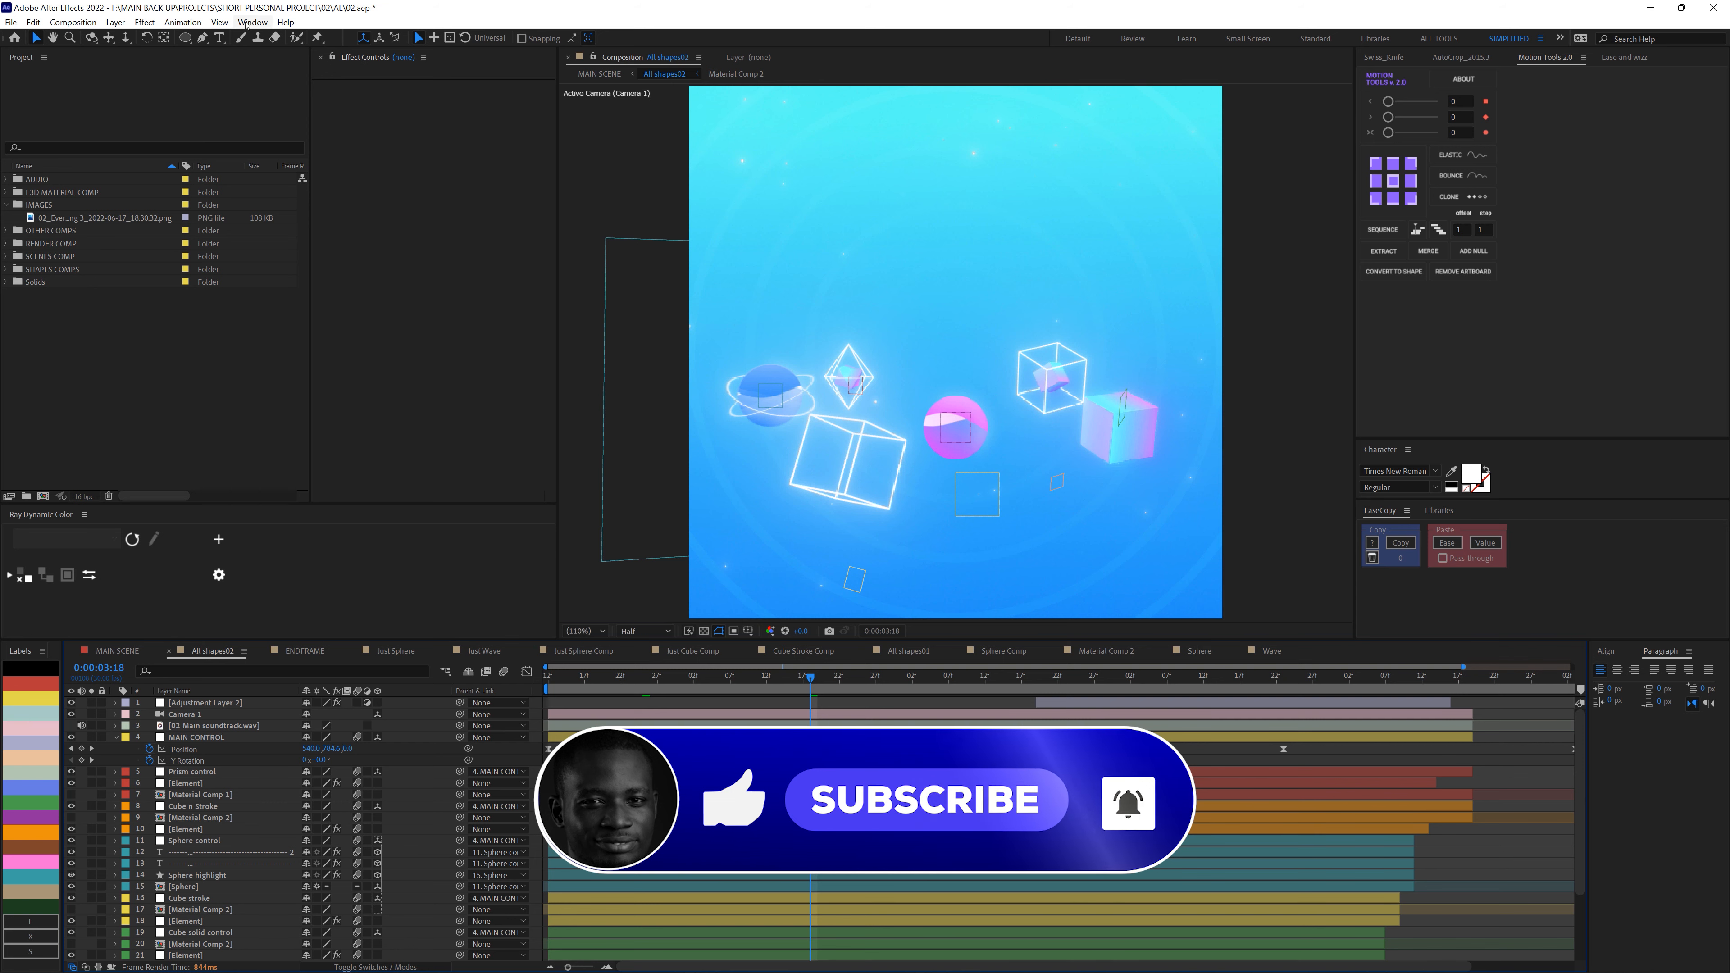
{"action": "left_click", "coordinate": [219, 21]}
{"action": "mouse_move", "coordinate": [480, 377]}
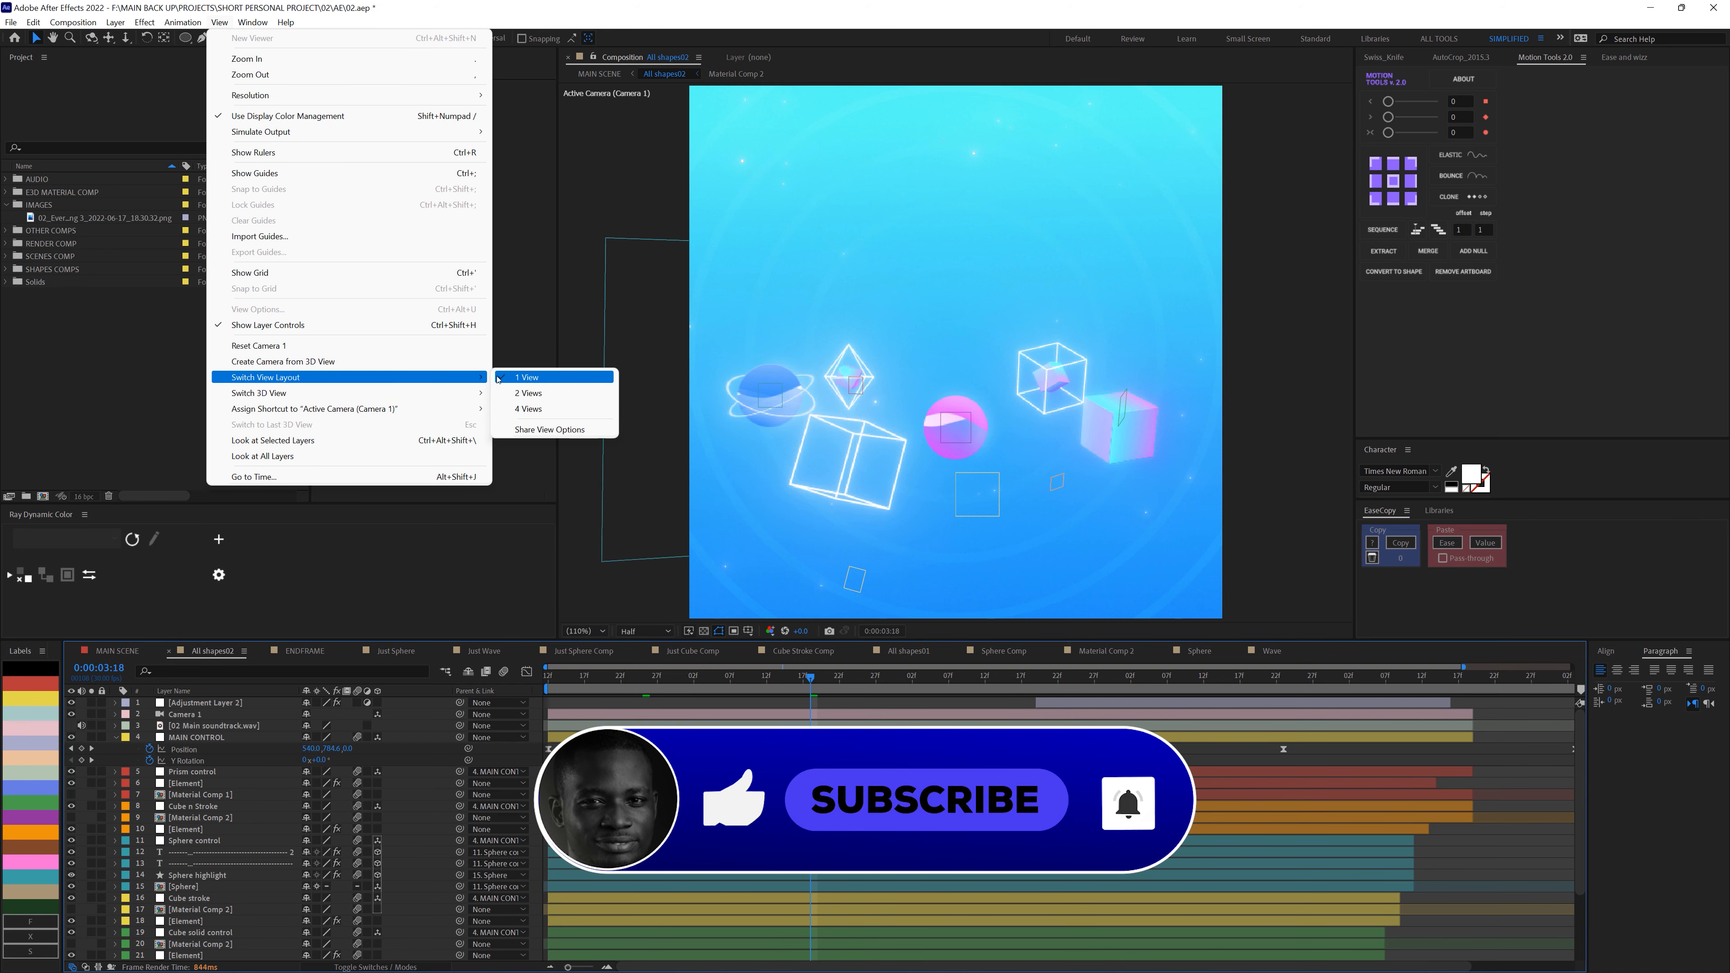
{"action": "left_click", "coordinate": [528, 393]}
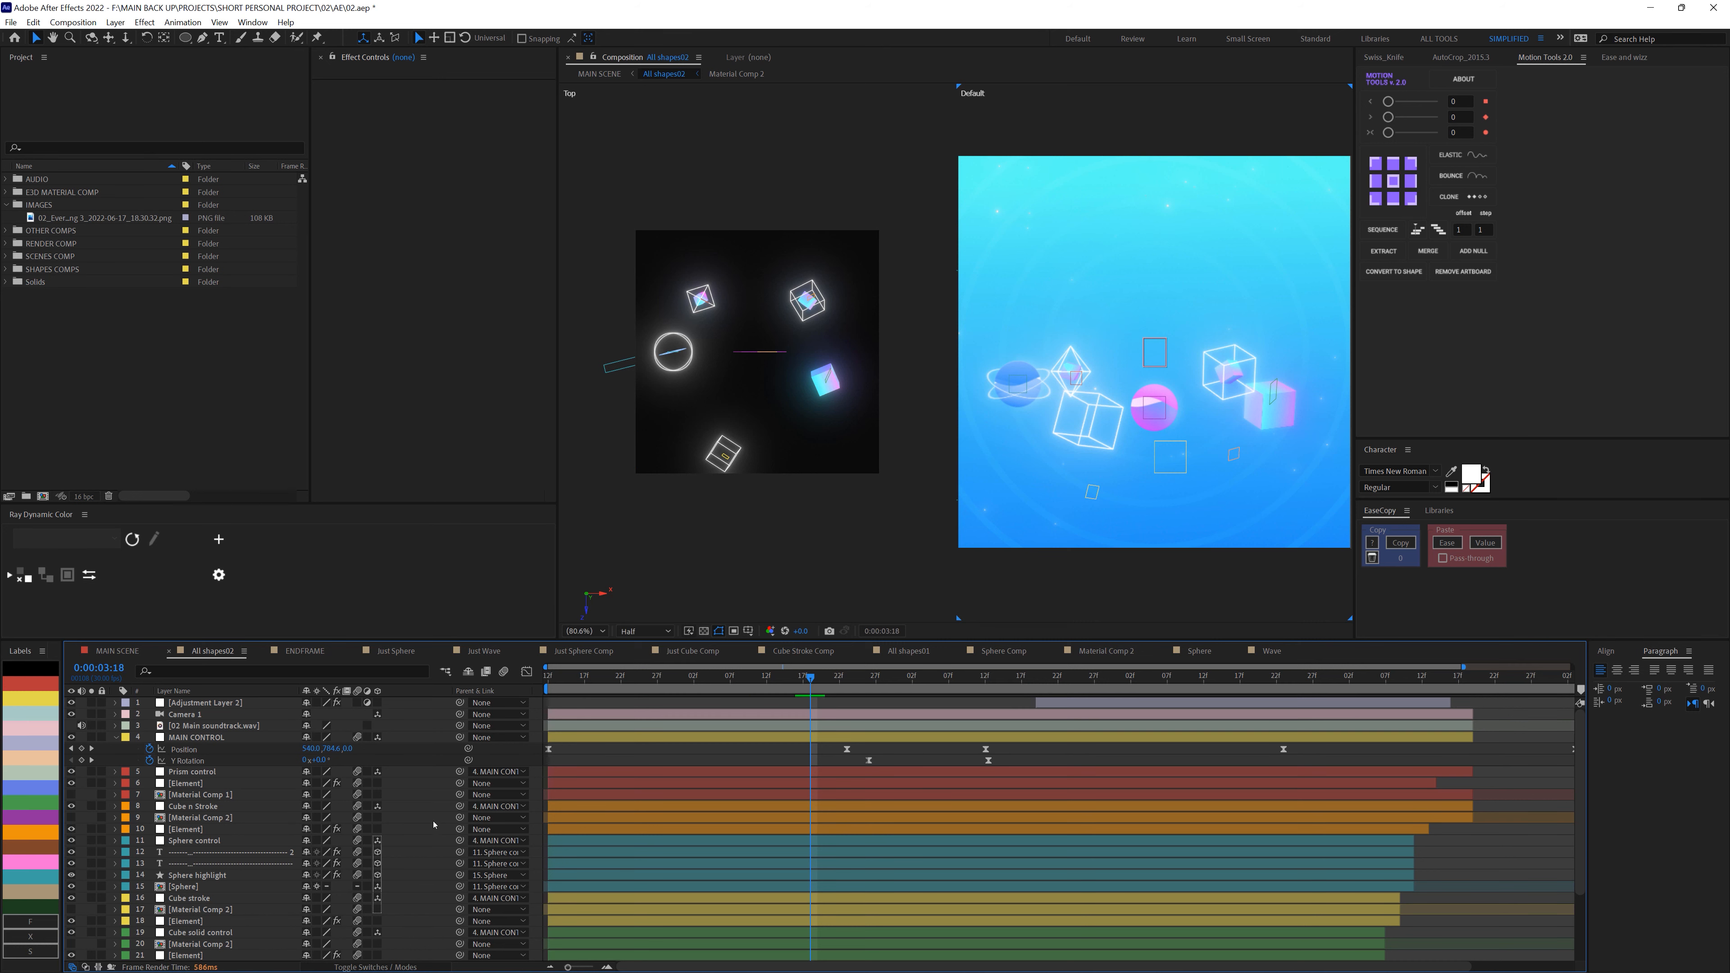
Select MAIN CONTROL and preview how it rotates the shapes in both views up to 0:00:04:07.
{"action": "left_click", "coordinate": [858, 738]}
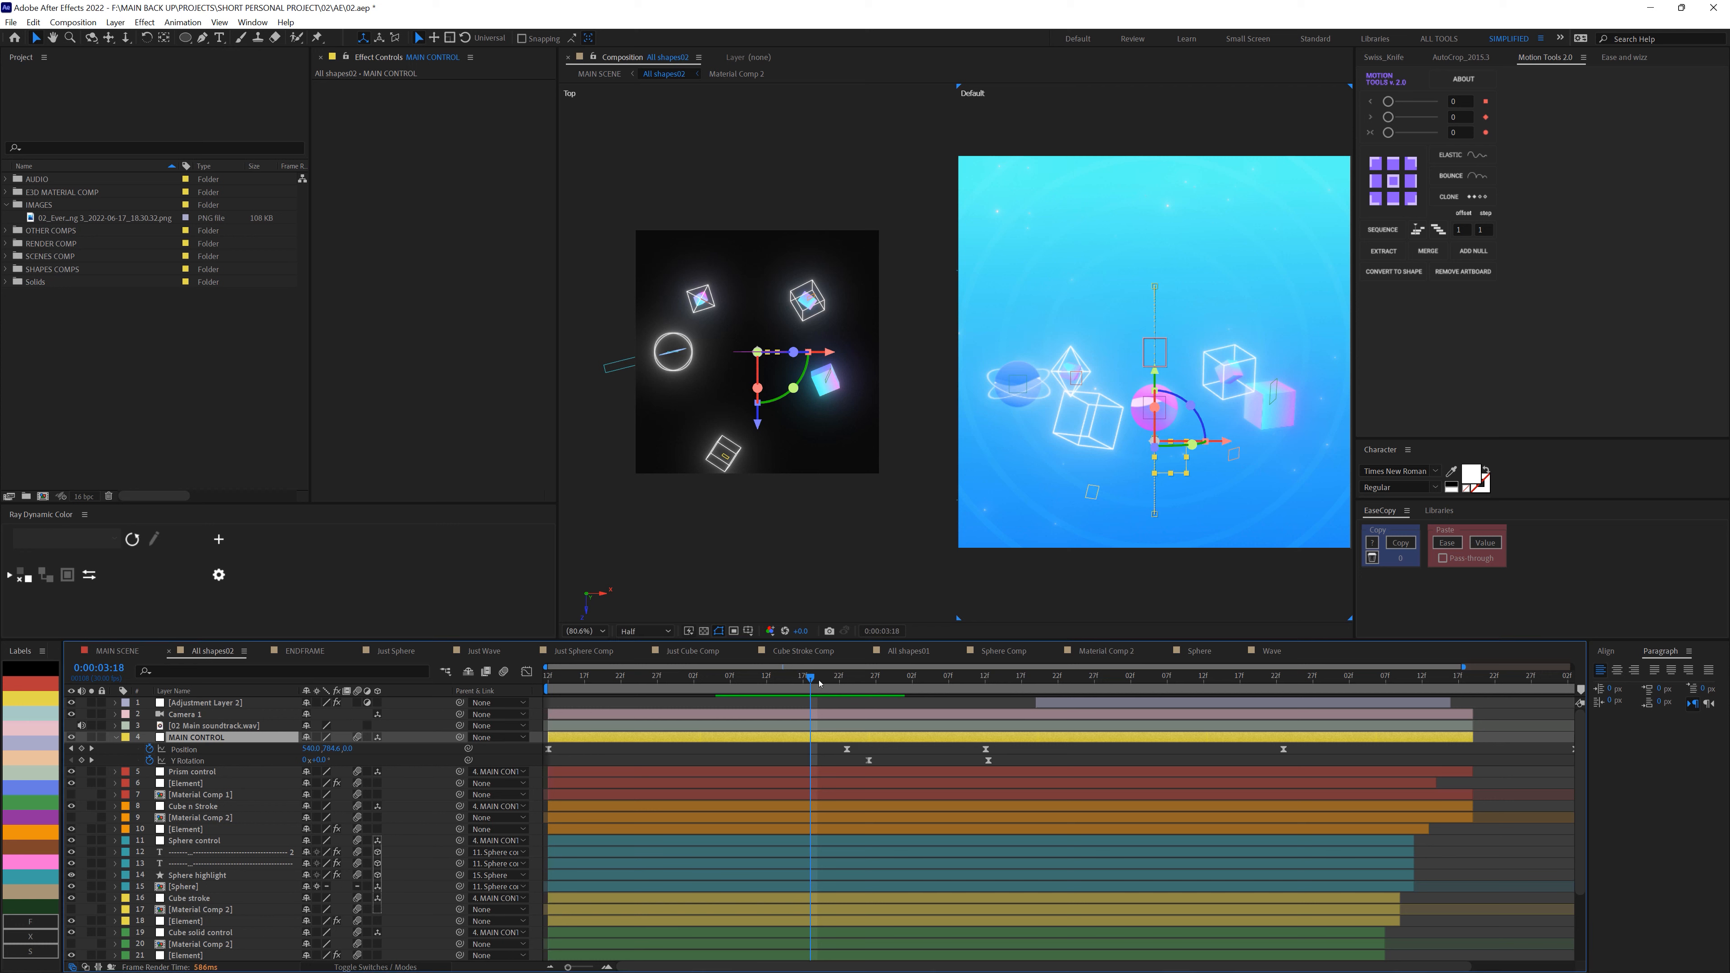
{"action": "left_click_drag", "start_coordinate": [818, 683], "coordinate": [908, 688]}
{"action": "key", "text": "space"}
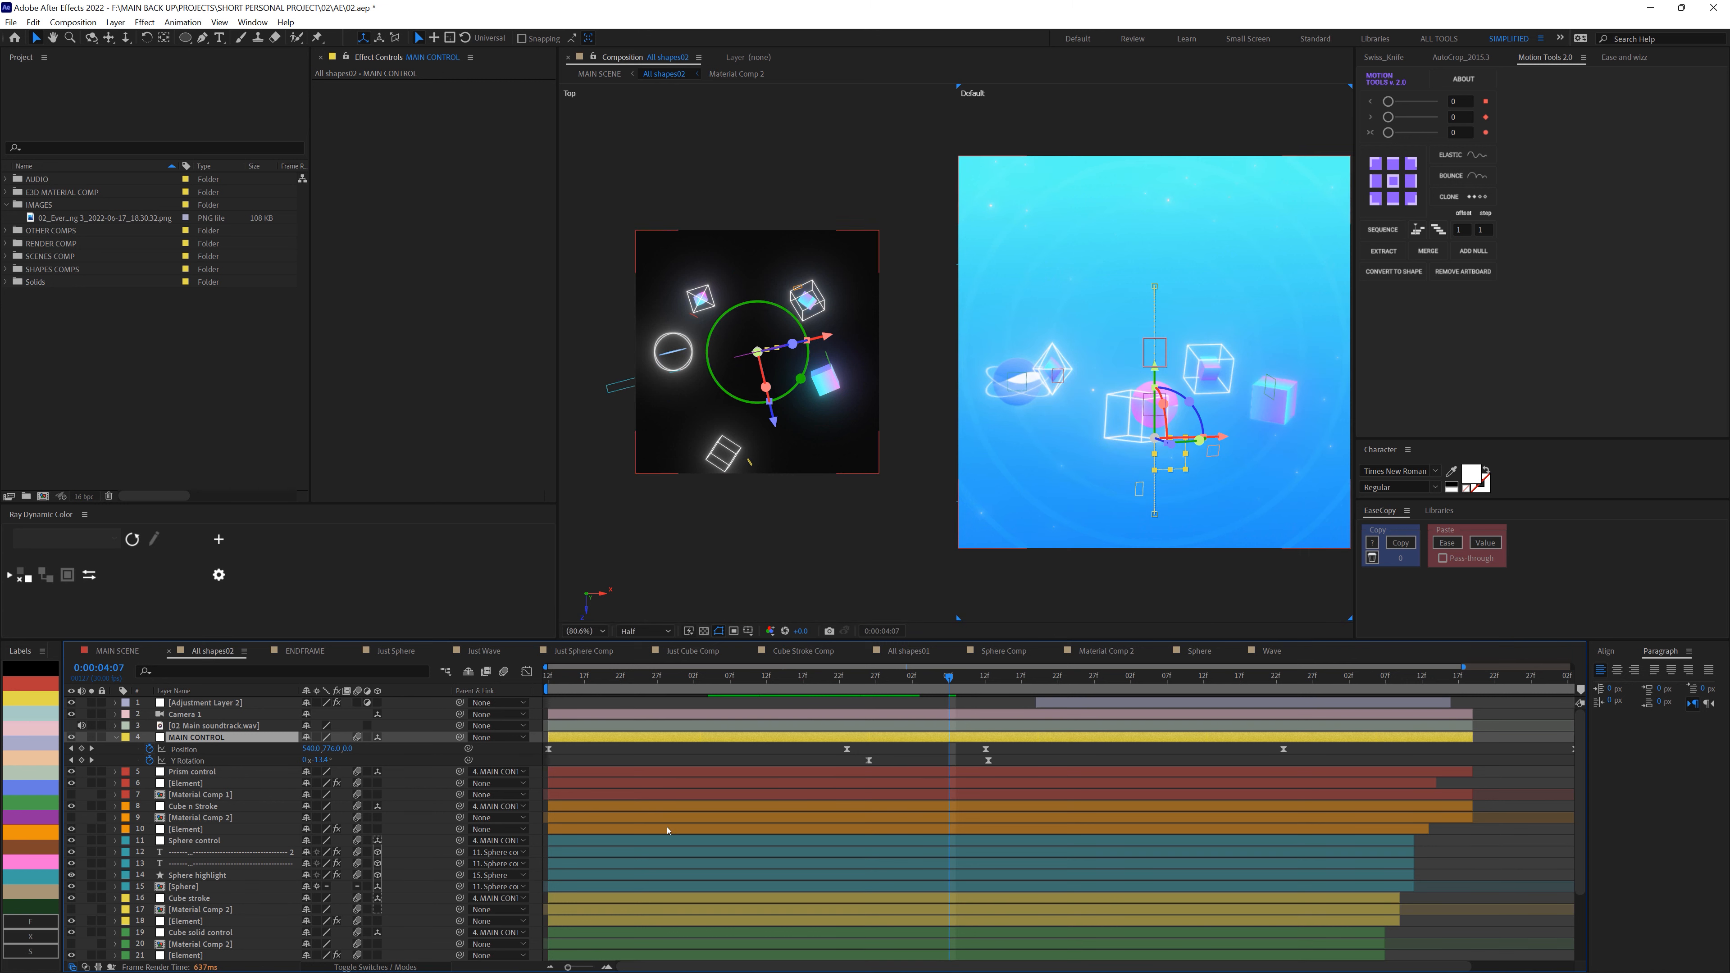
Select the layers from Sphere control down to Sphere and reveal their keyframes.
{"action": "scroll", "coordinate": [232, 849], "scroll_direction": "down", "scroll_amount": 3}
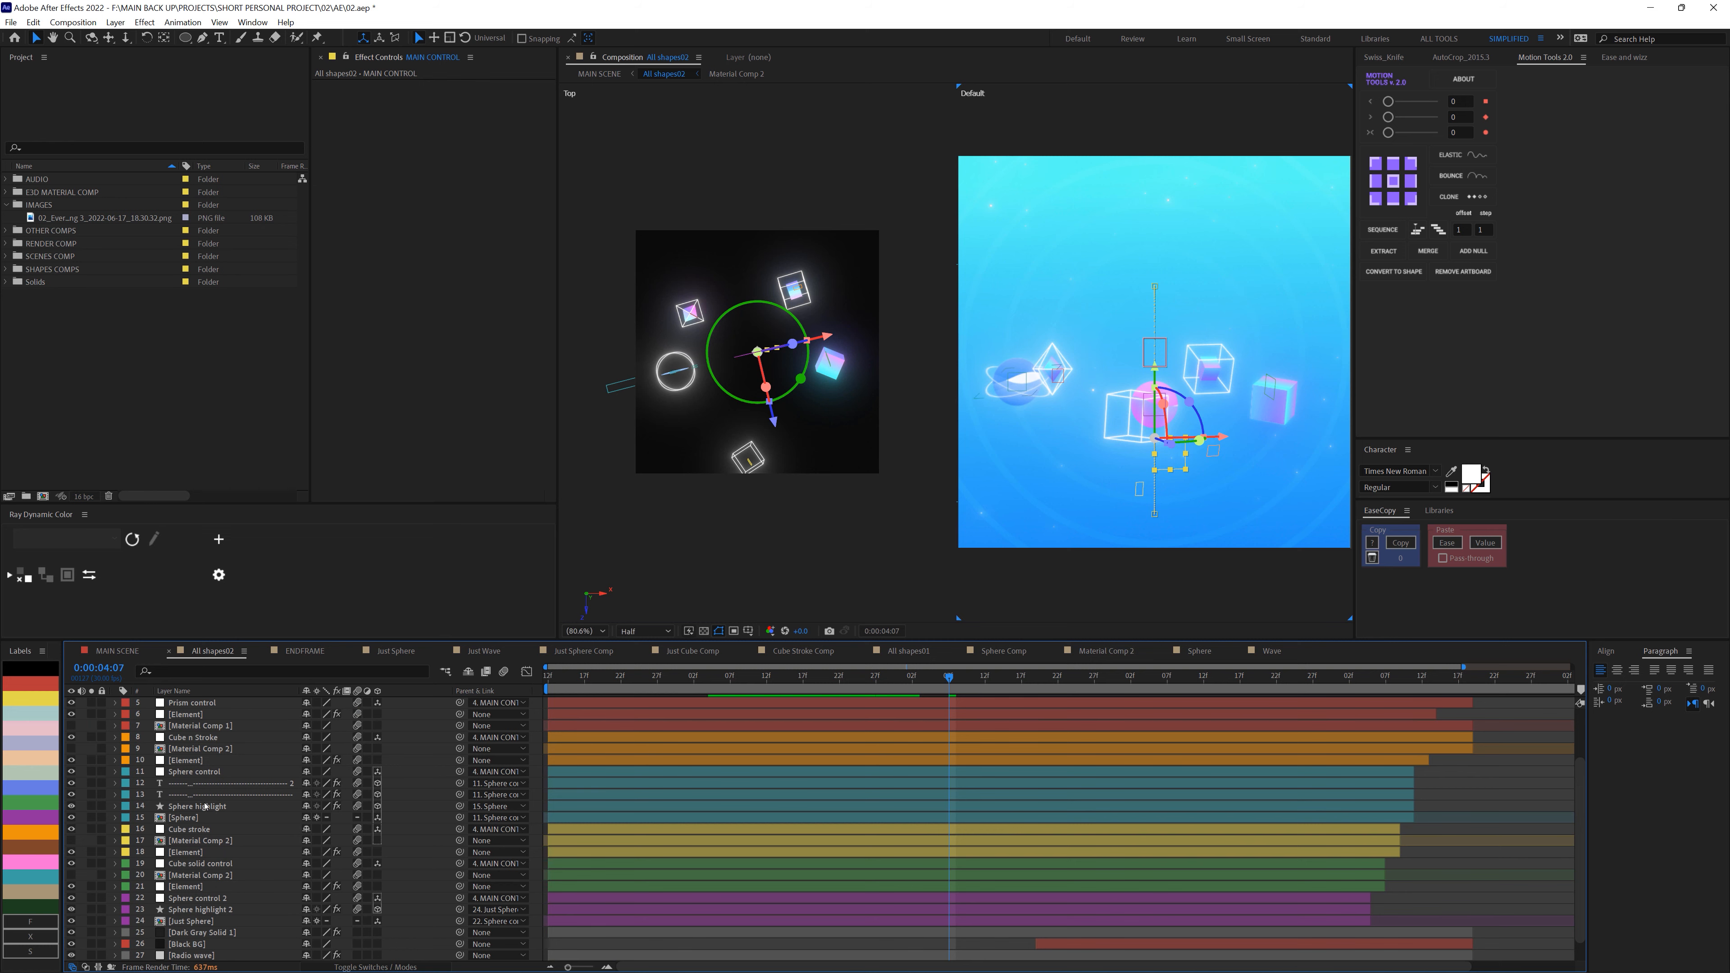
{"action": "left_click", "coordinate": [201, 771]}
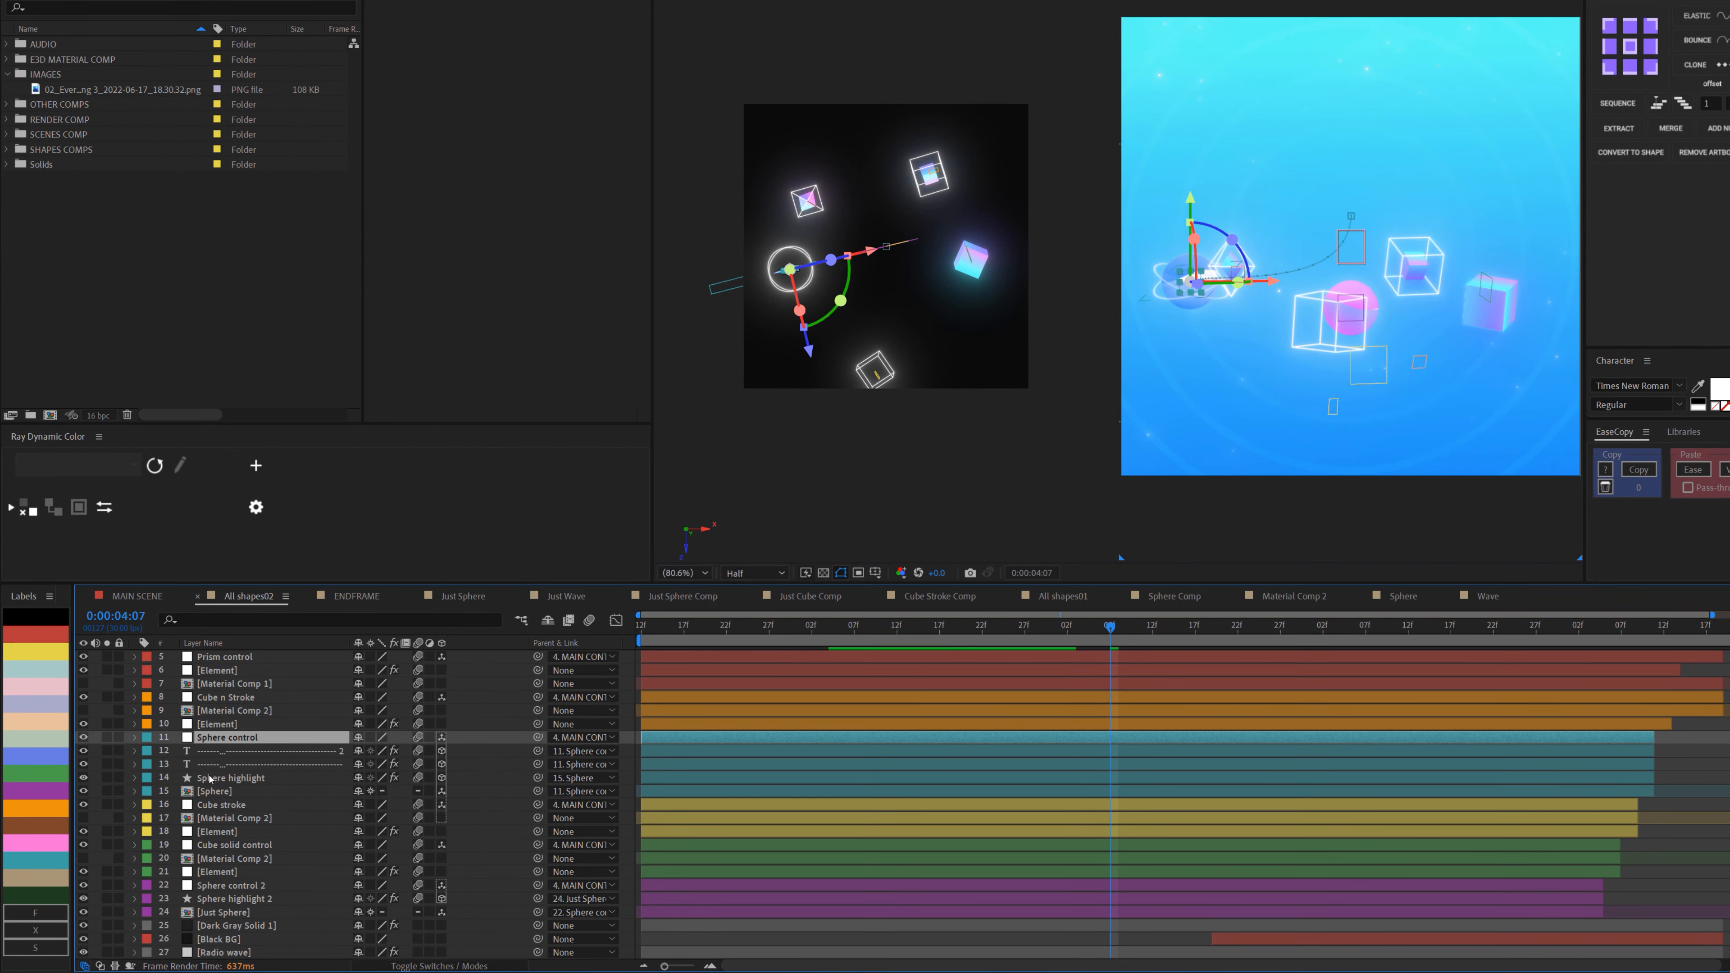
{"action": "left_click", "coordinate": [479, 790], "text": "shift"}
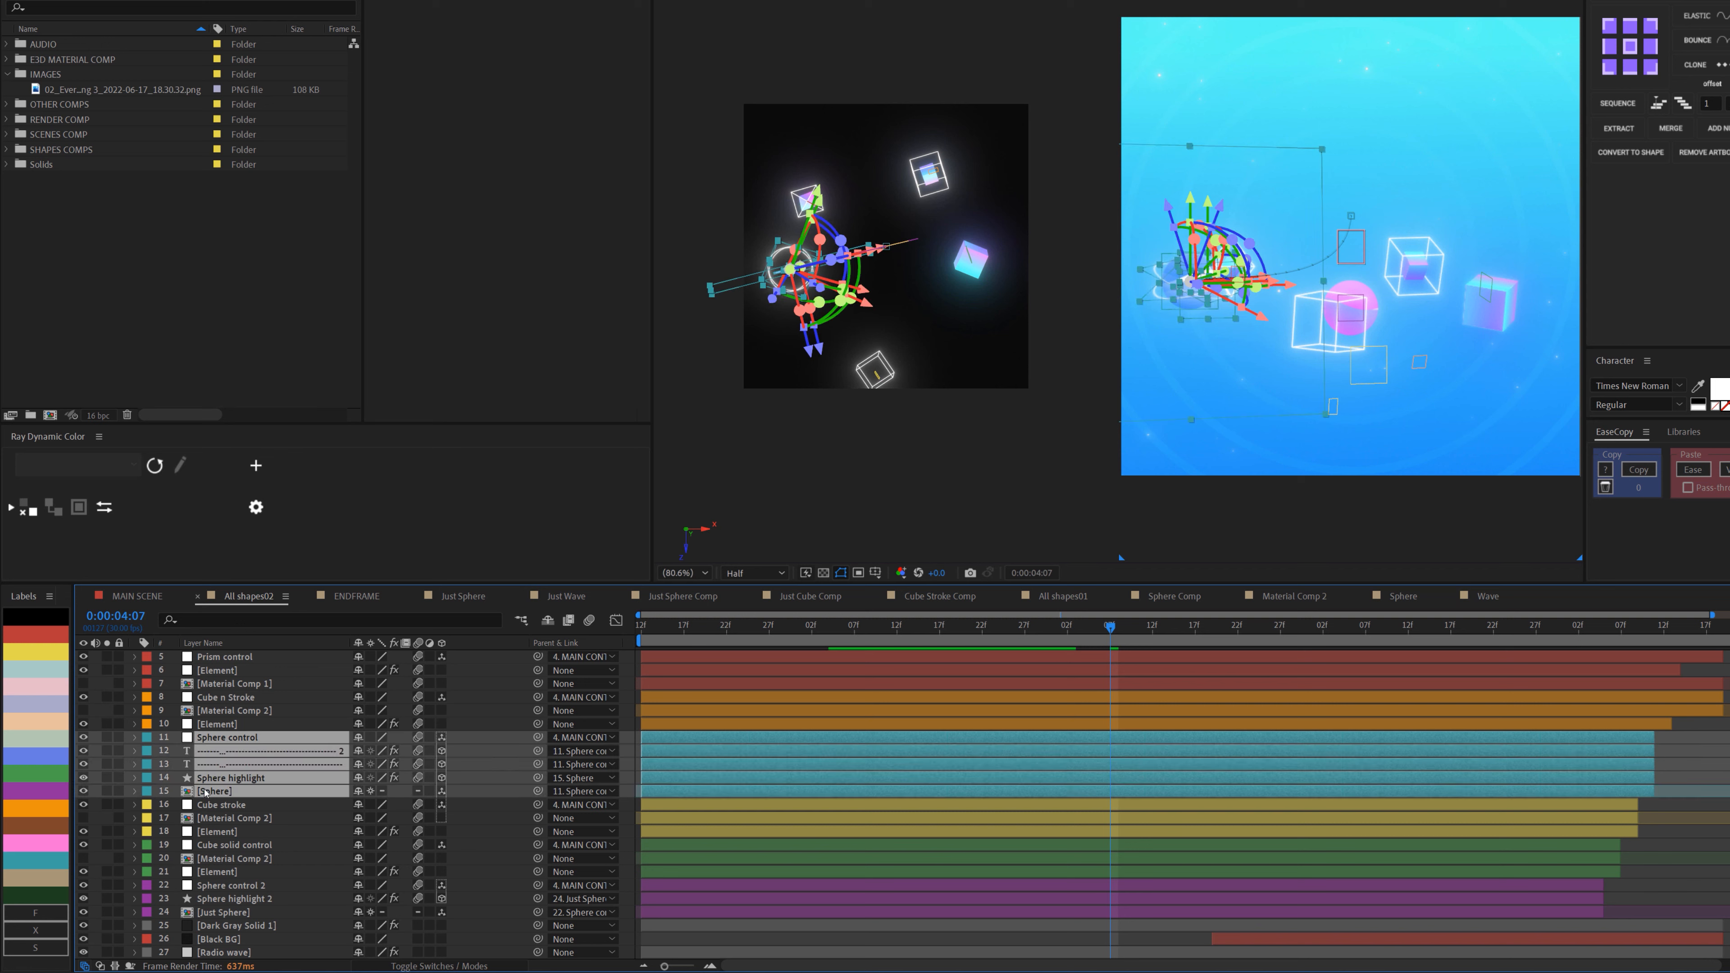
{"action": "key", "text": "u"}
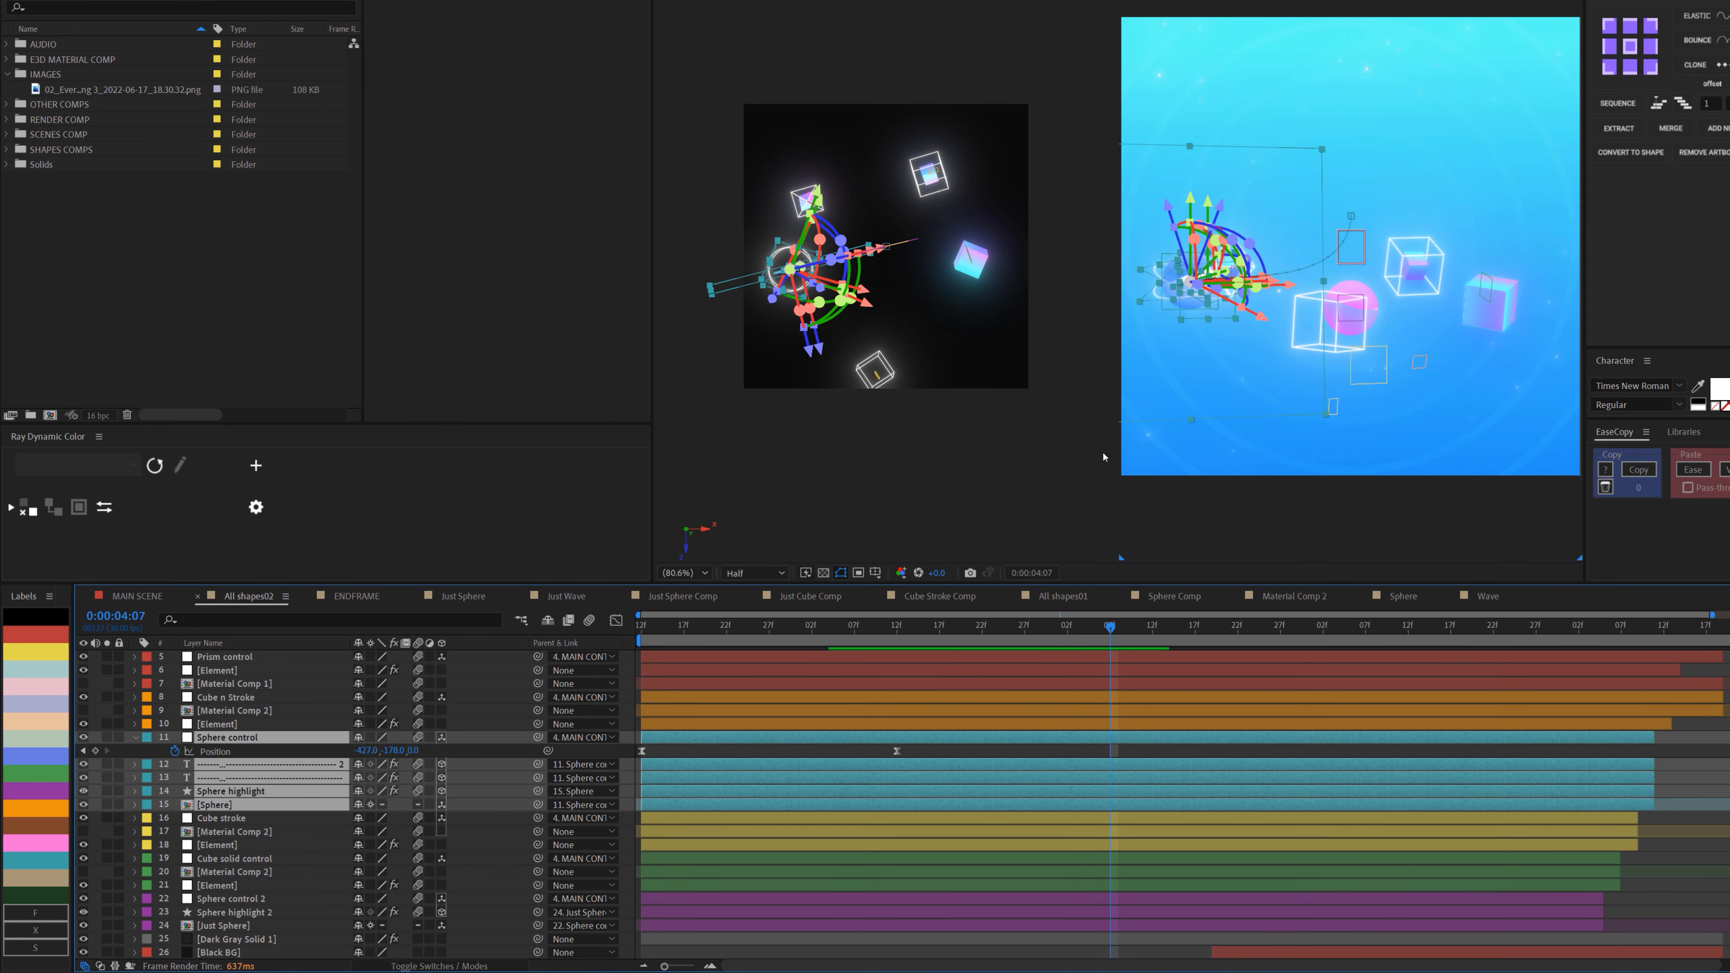
Select the orange layers from Cube n Stroke down to its Element layer and reveal their keyframes.
{"action": "key", "text": "ctrl+shift+a"}
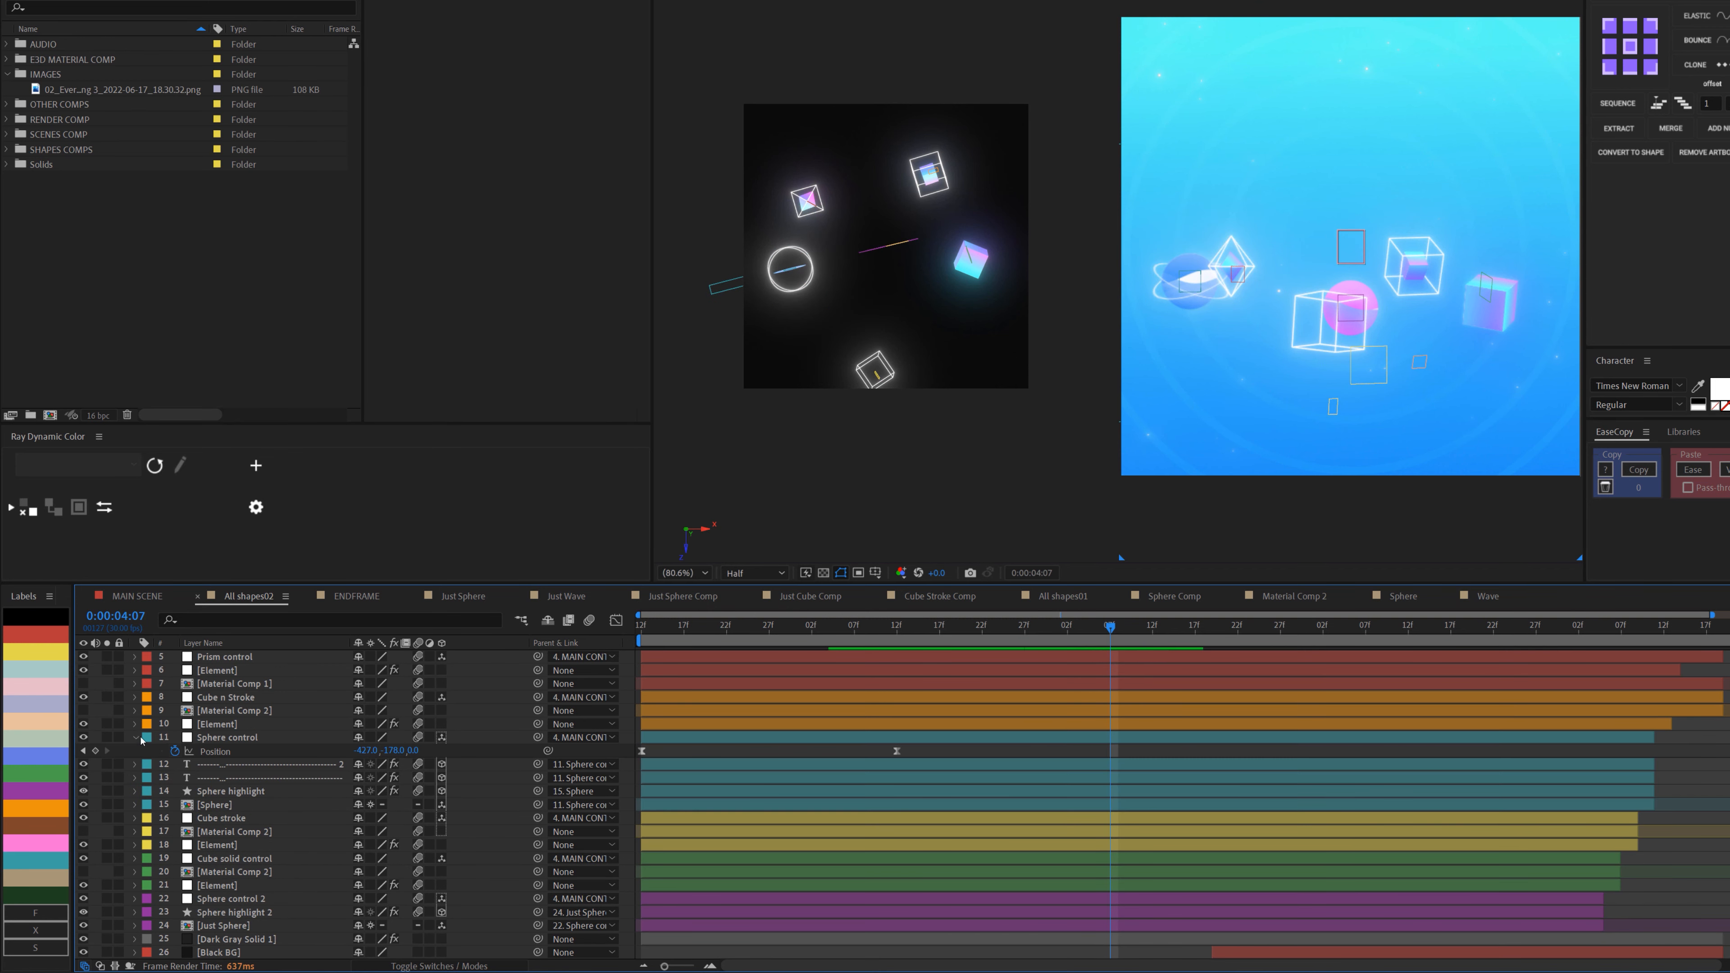
{"action": "left_click", "coordinate": [221, 697]}
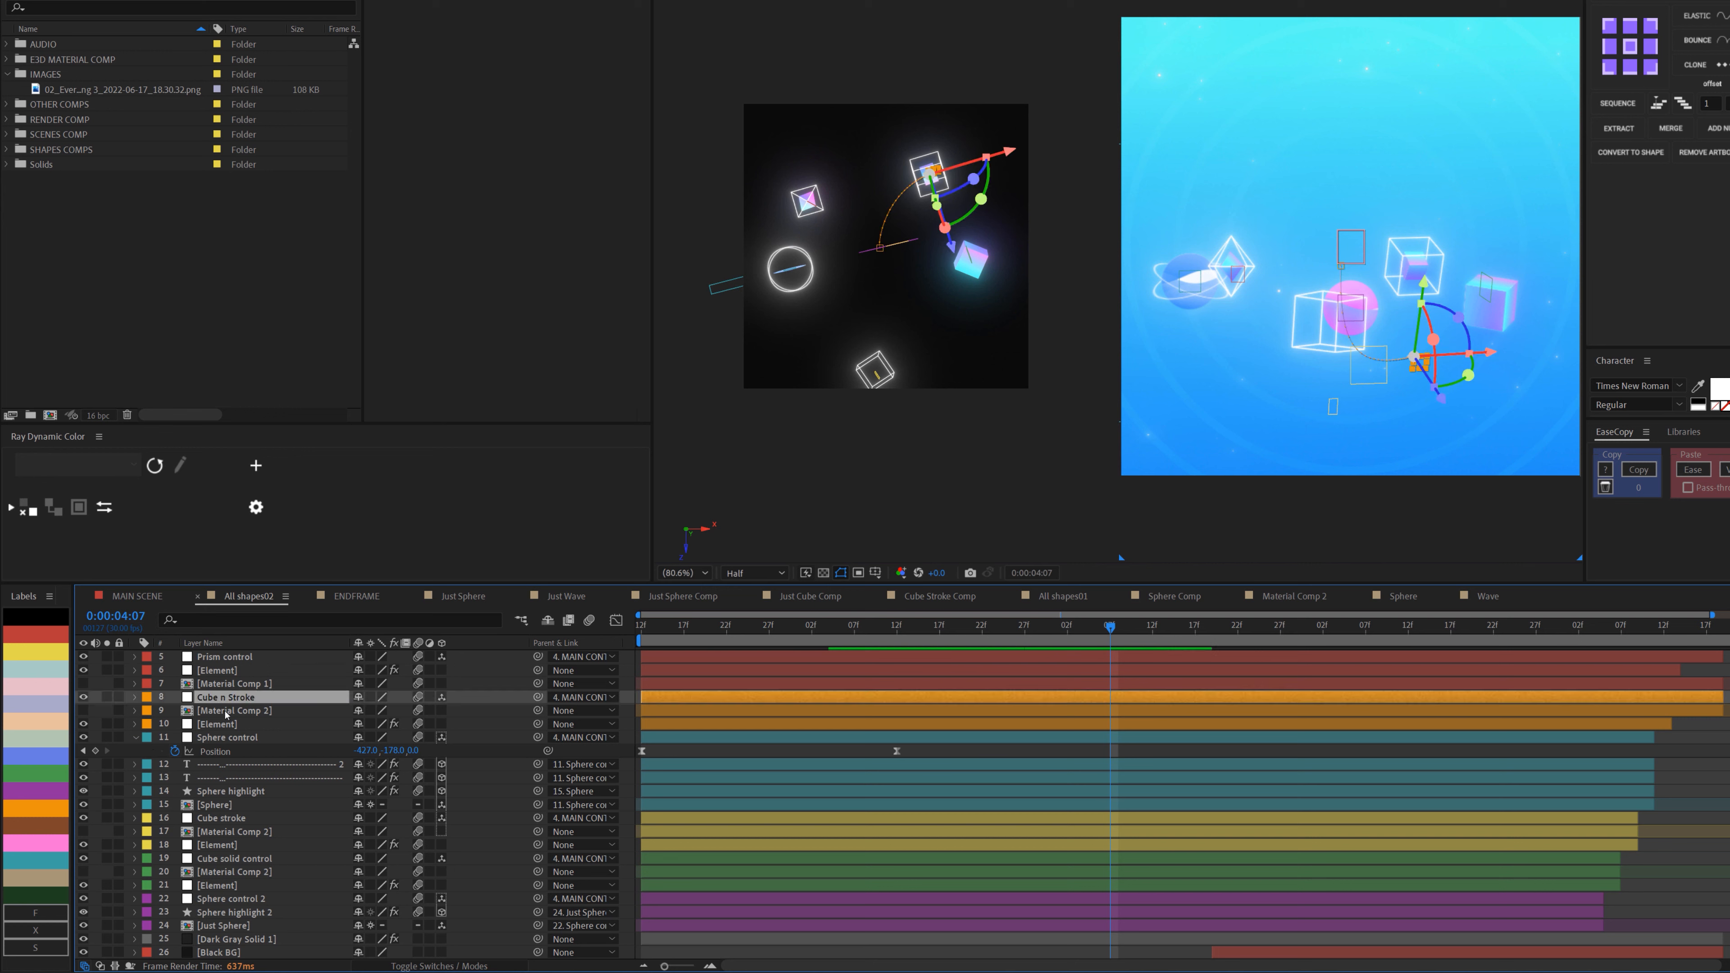
{"action": "left_click", "coordinate": [221, 725], "text": "shift"}
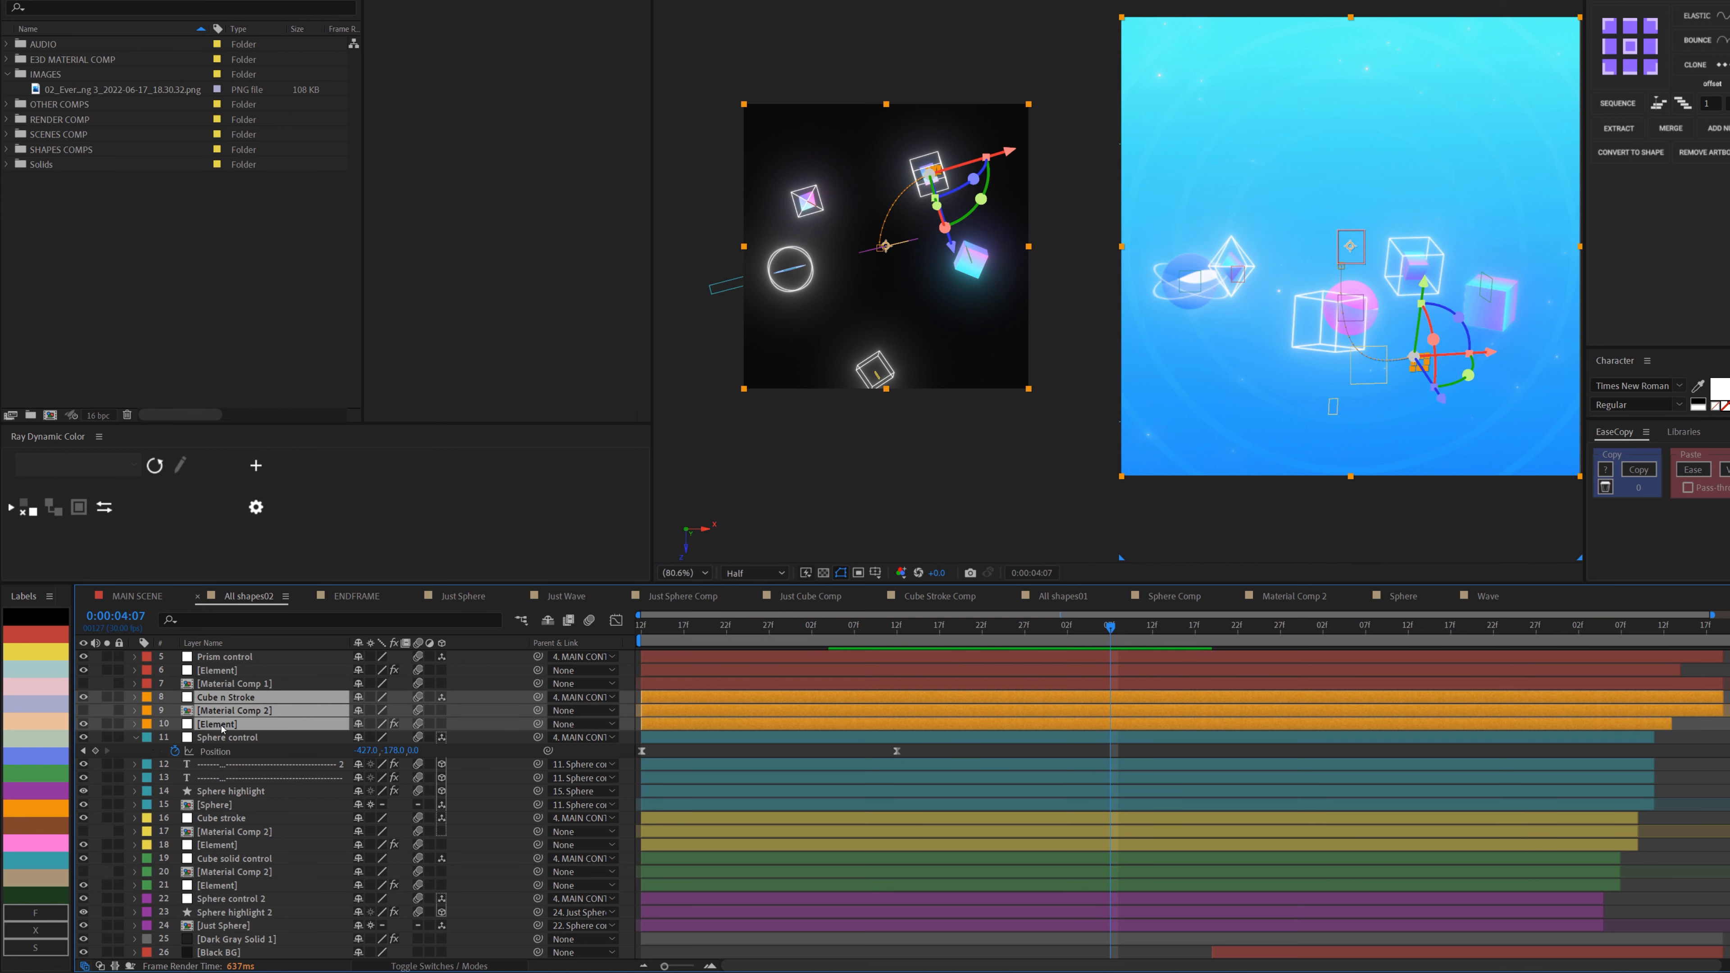
{"action": "key", "text": "u"}
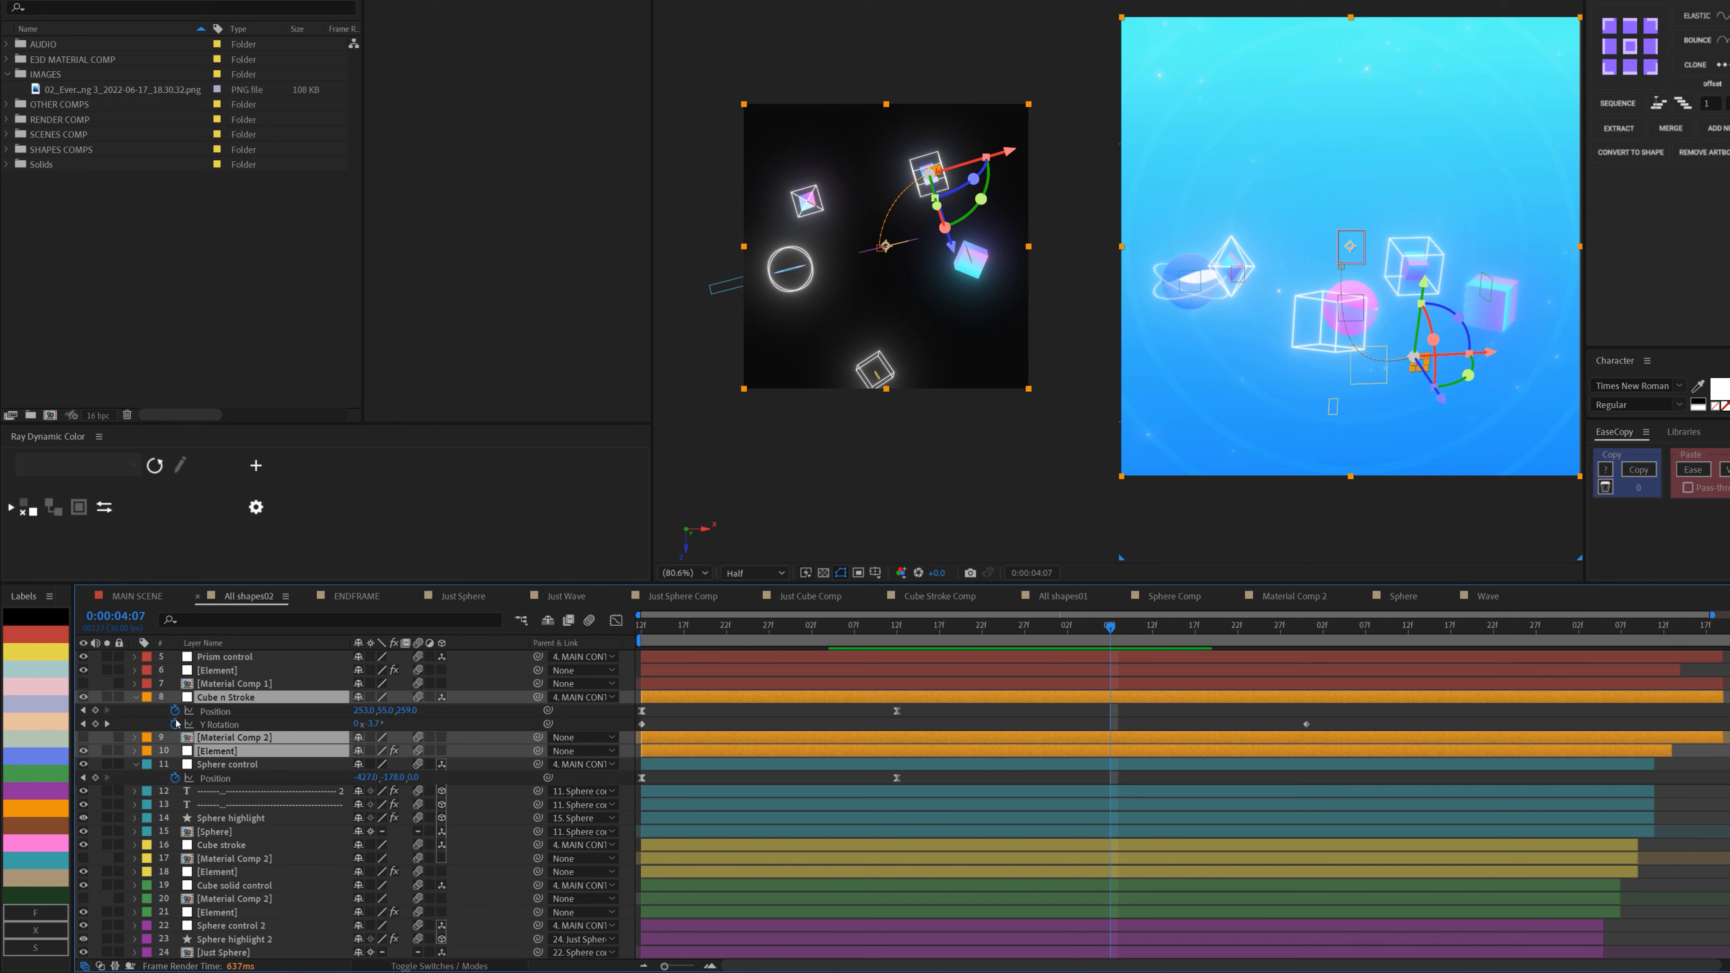
Deselect all layers and switch the viewer layout back to a single view.
{"action": "key", "text": "ctrl+shift+a"}
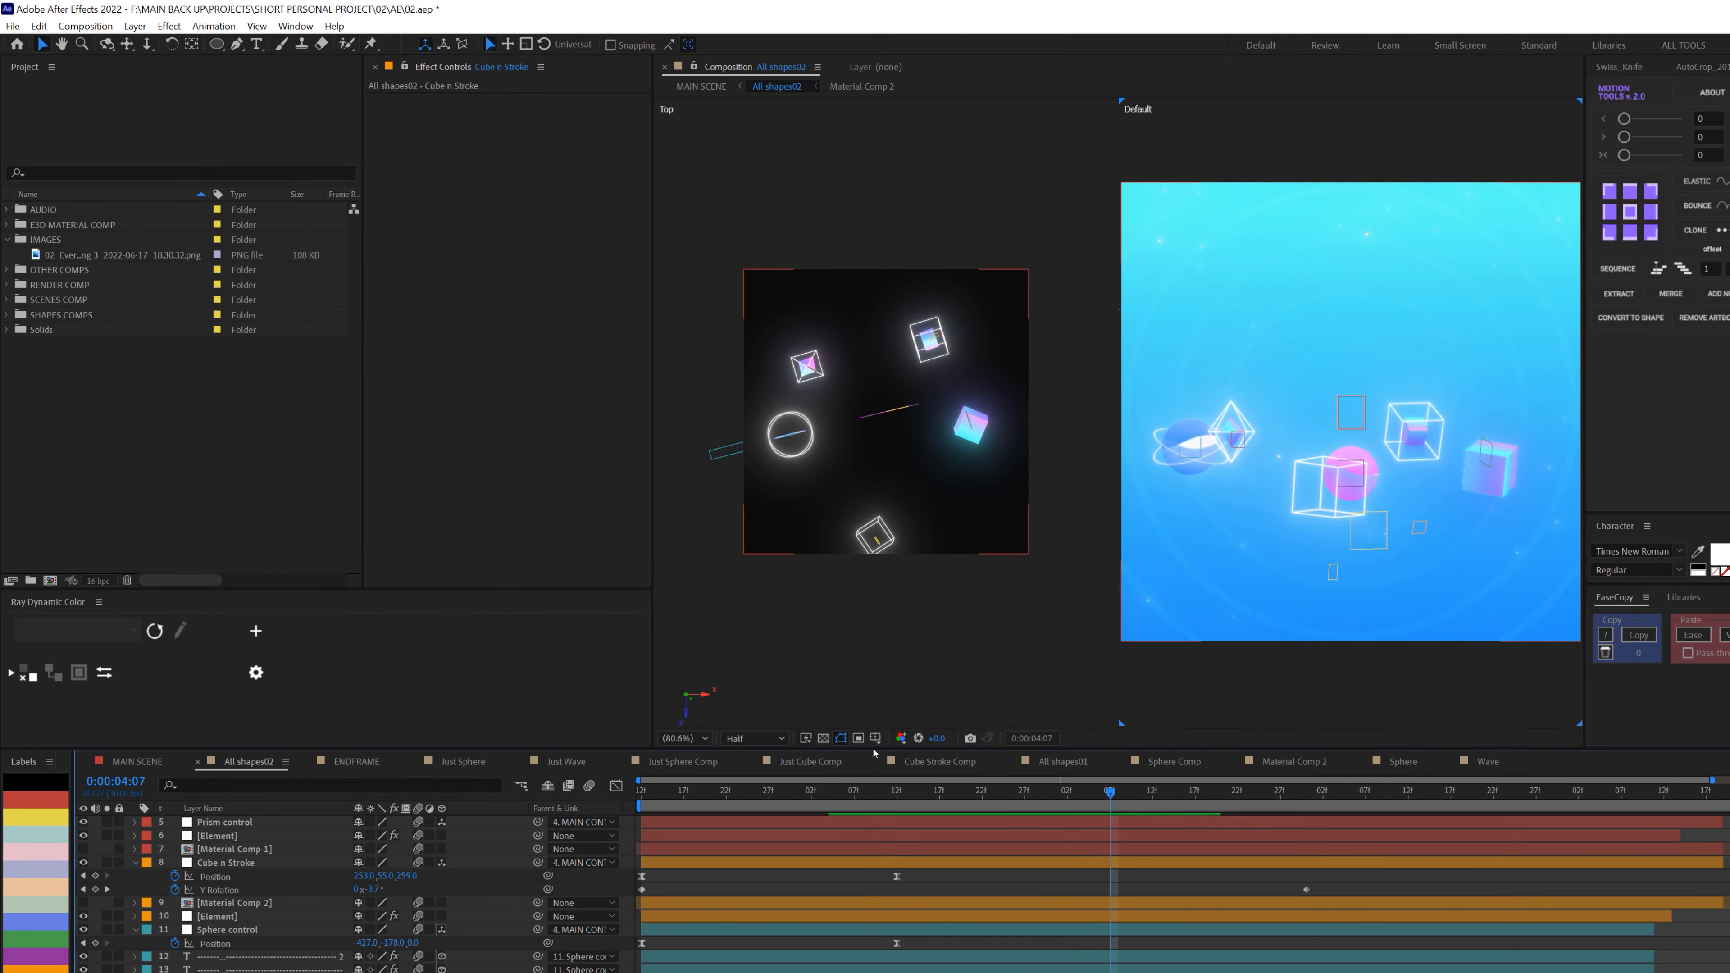
{"action": "left_click", "coordinate": [257, 27]}
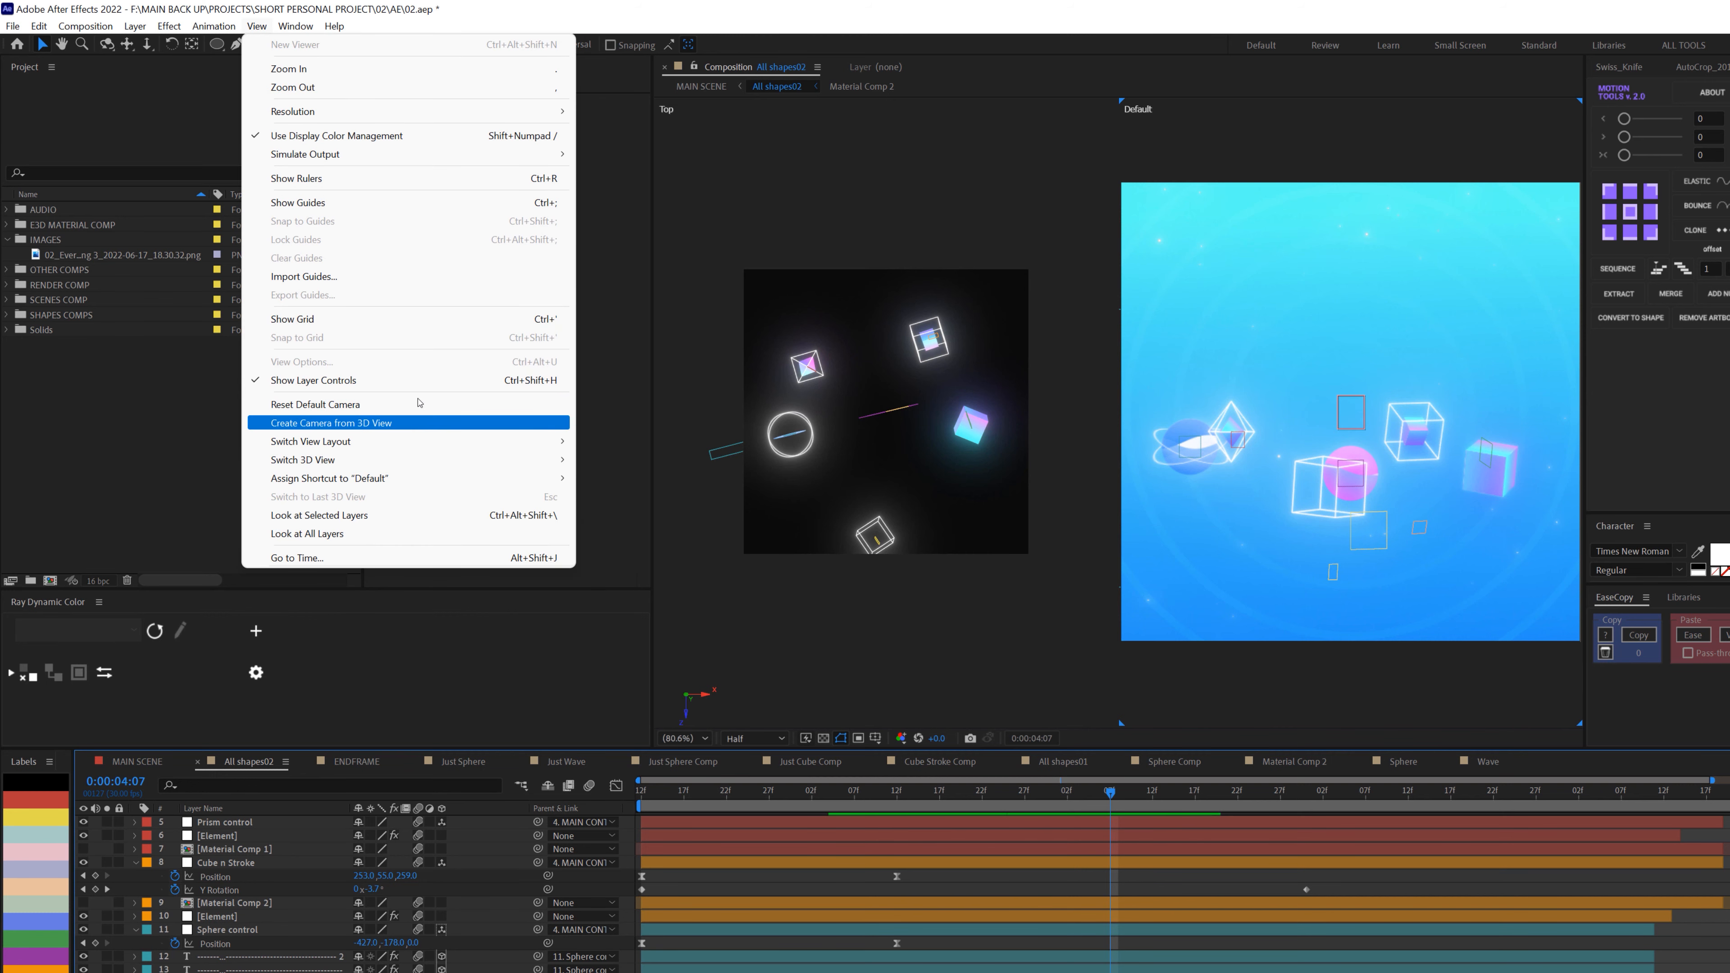
{"action": "left_click", "coordinate": [592, 445]}
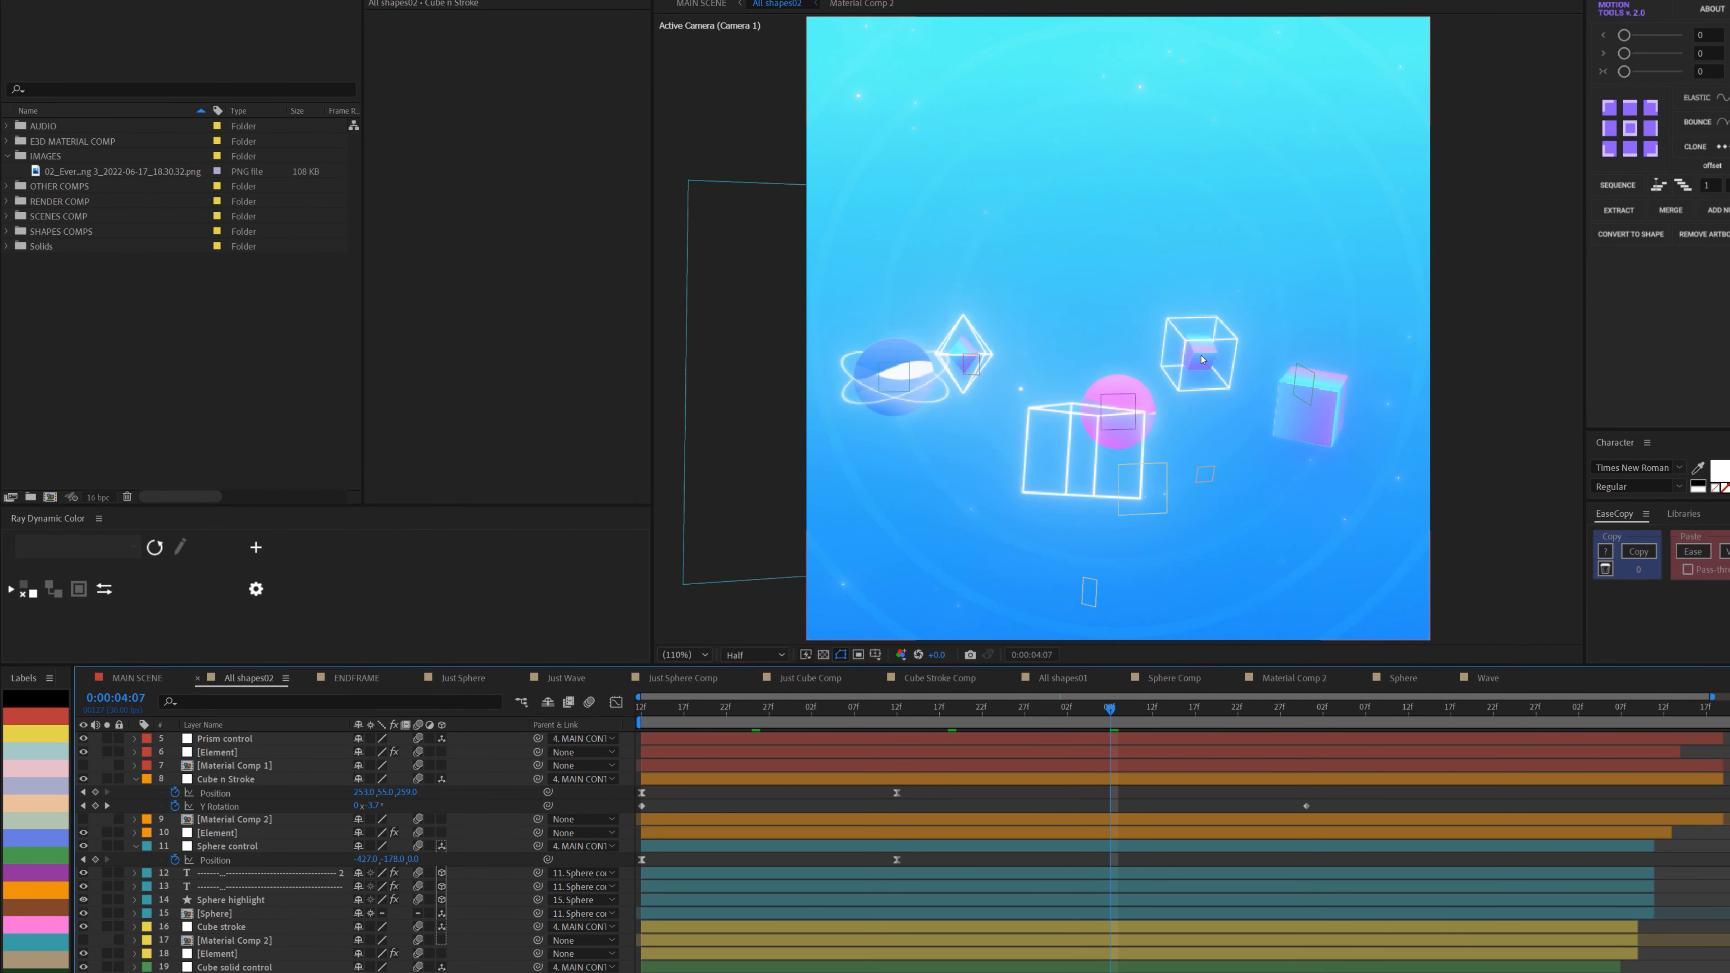
Select Cube n Stroke's Y Rotation keyframes and preview the cube's spin from 0:00:02:12 to 0:00:03:22.
{"action": "left_click", "coordinate": [225, 784]}
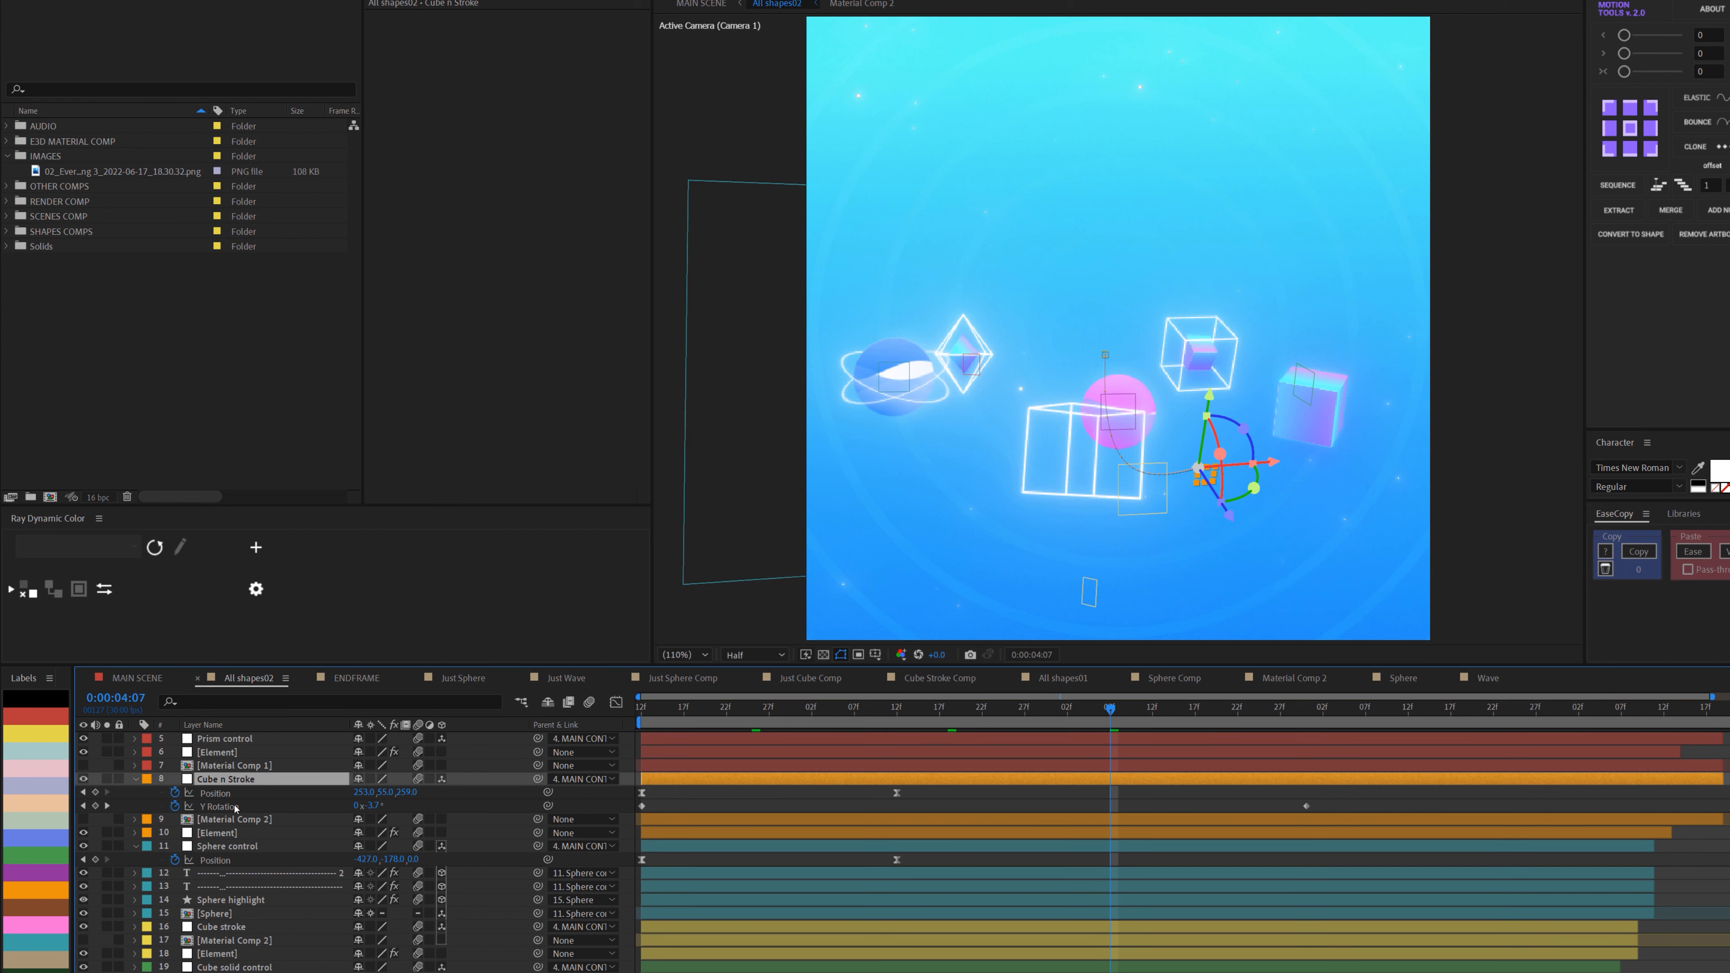
{"action": "left_click", "coordinate": [235, 808]}
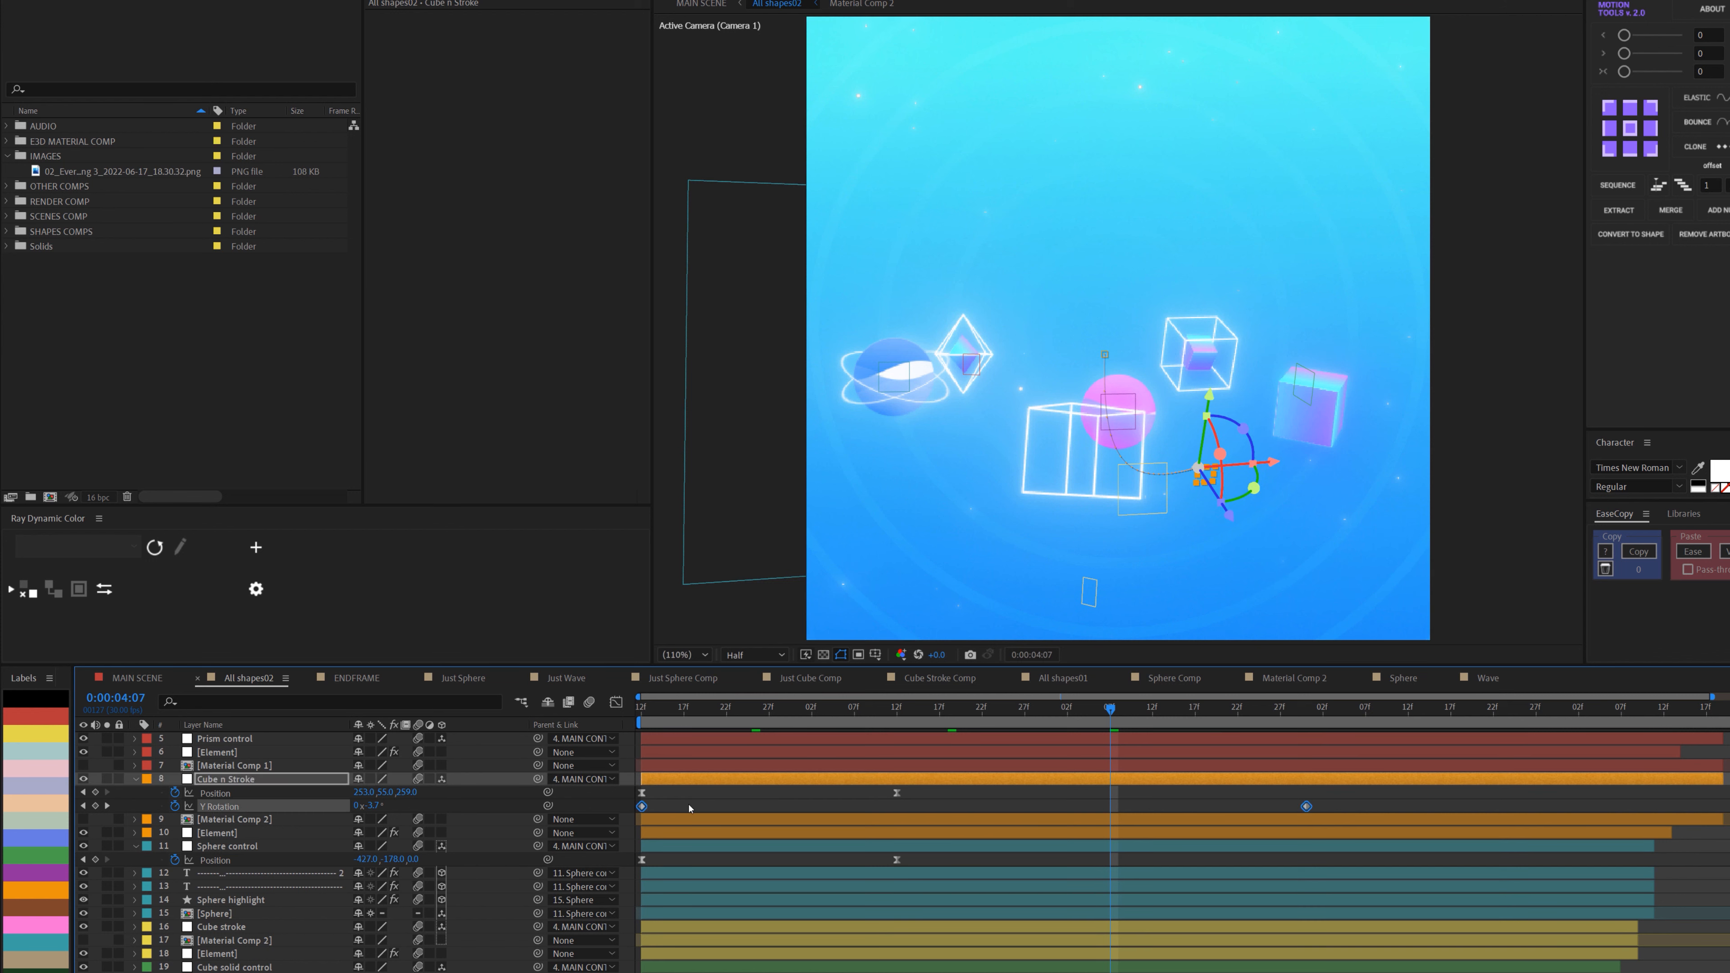
{"action": "left_click", "coordinate": [679, 711]}
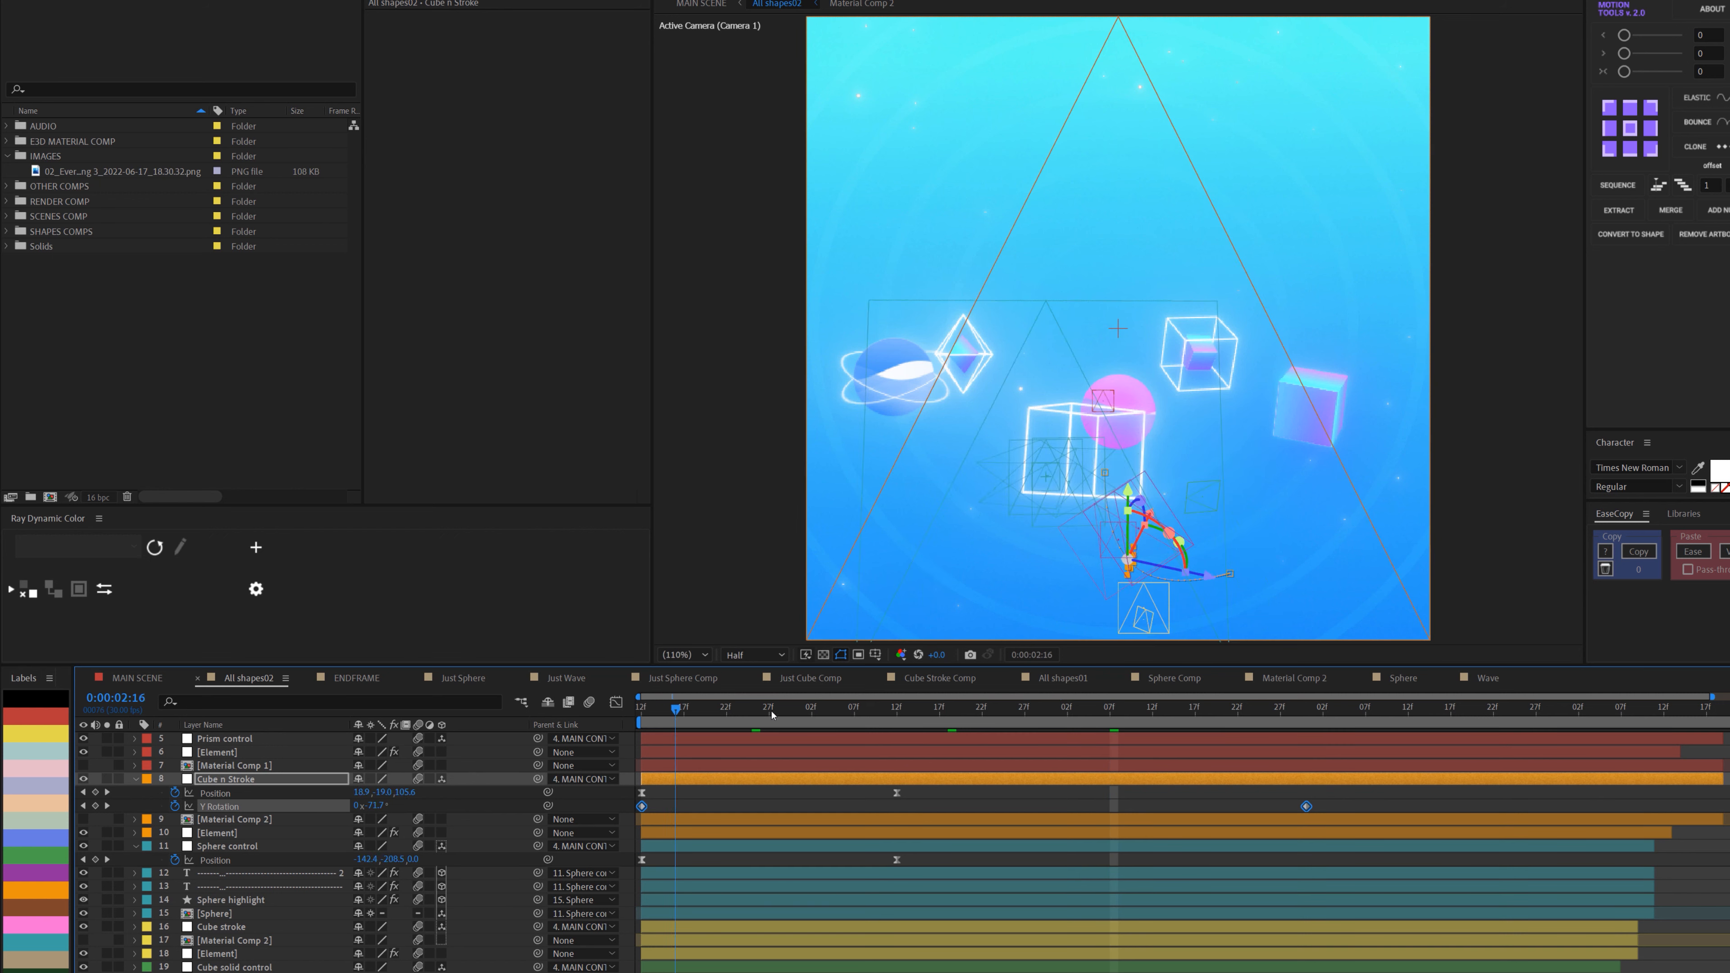
{"action": "left_click", "coordinate": [812, 710]}
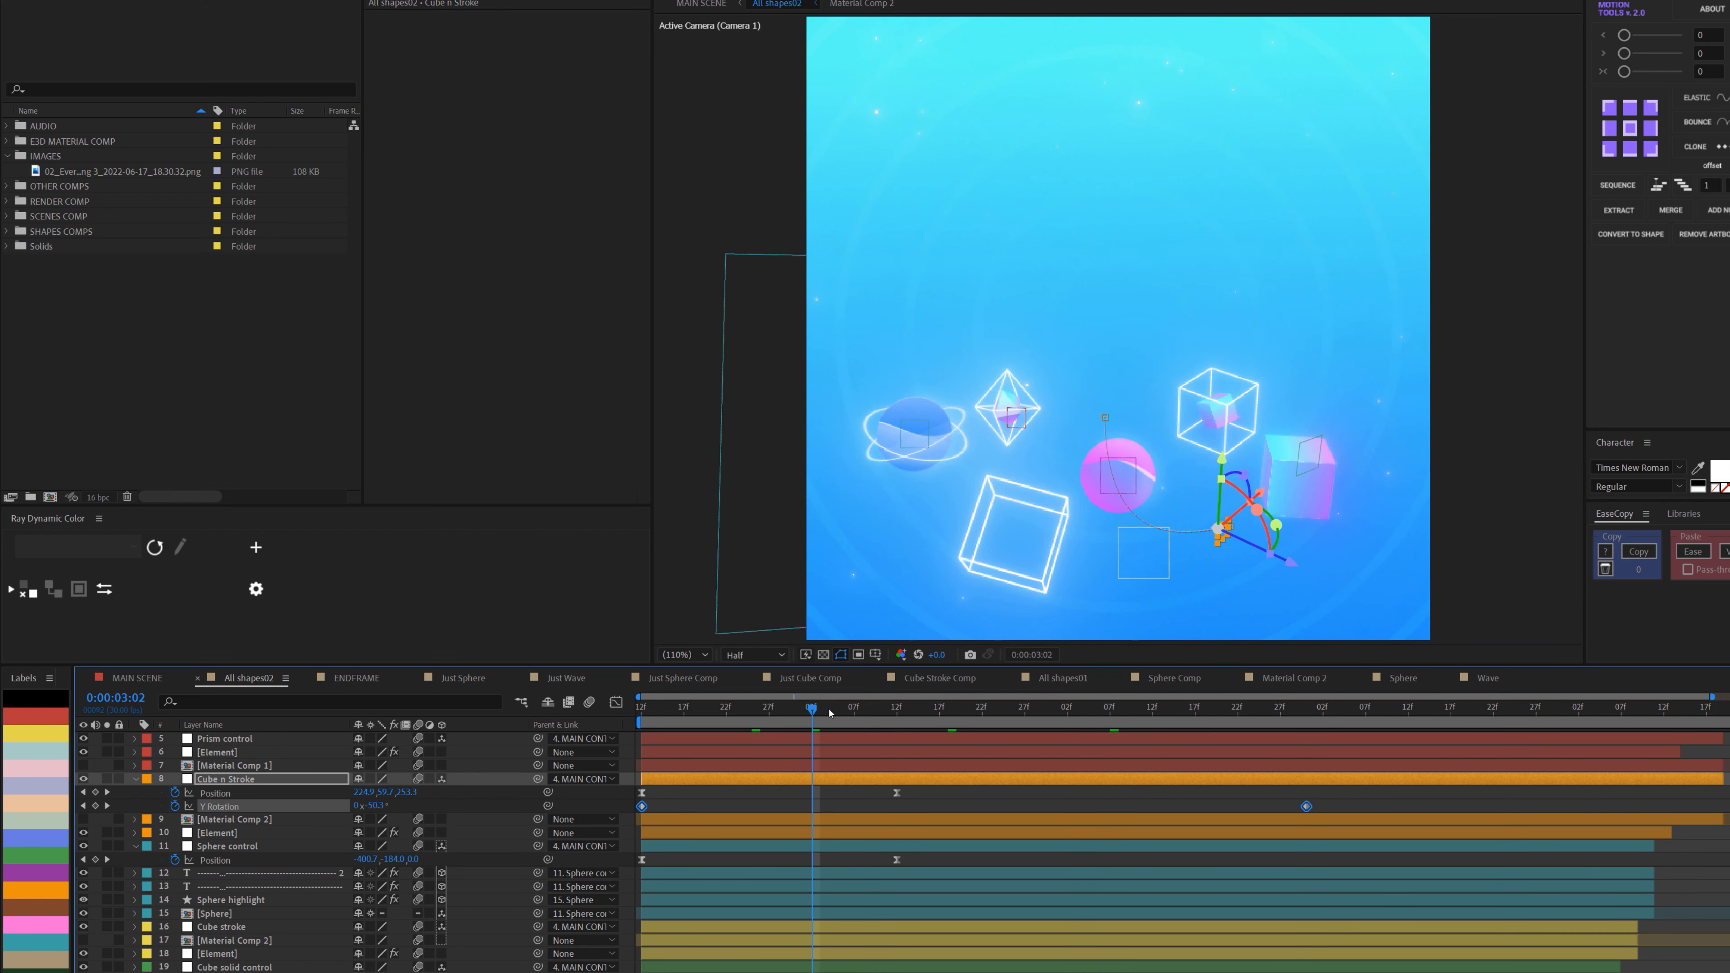
{"action": "left_click", "coordinate": [644, 711]}
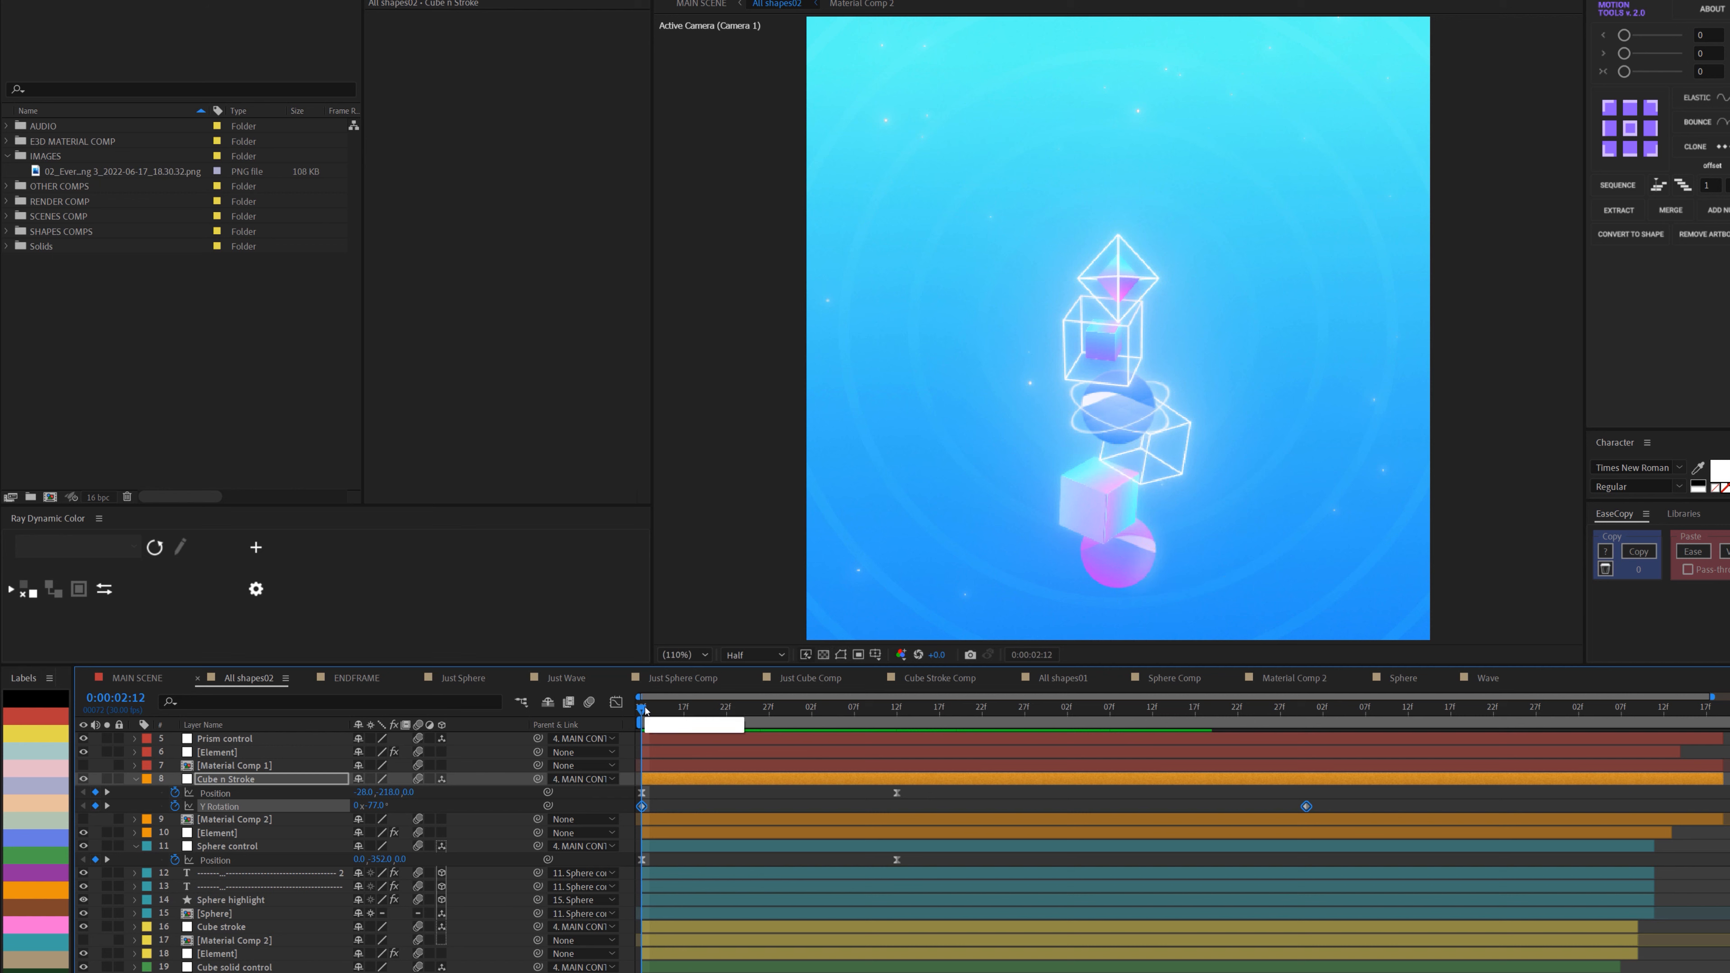
{"action": "key", "text": "space"}
{"action": "key", "text": "space"}
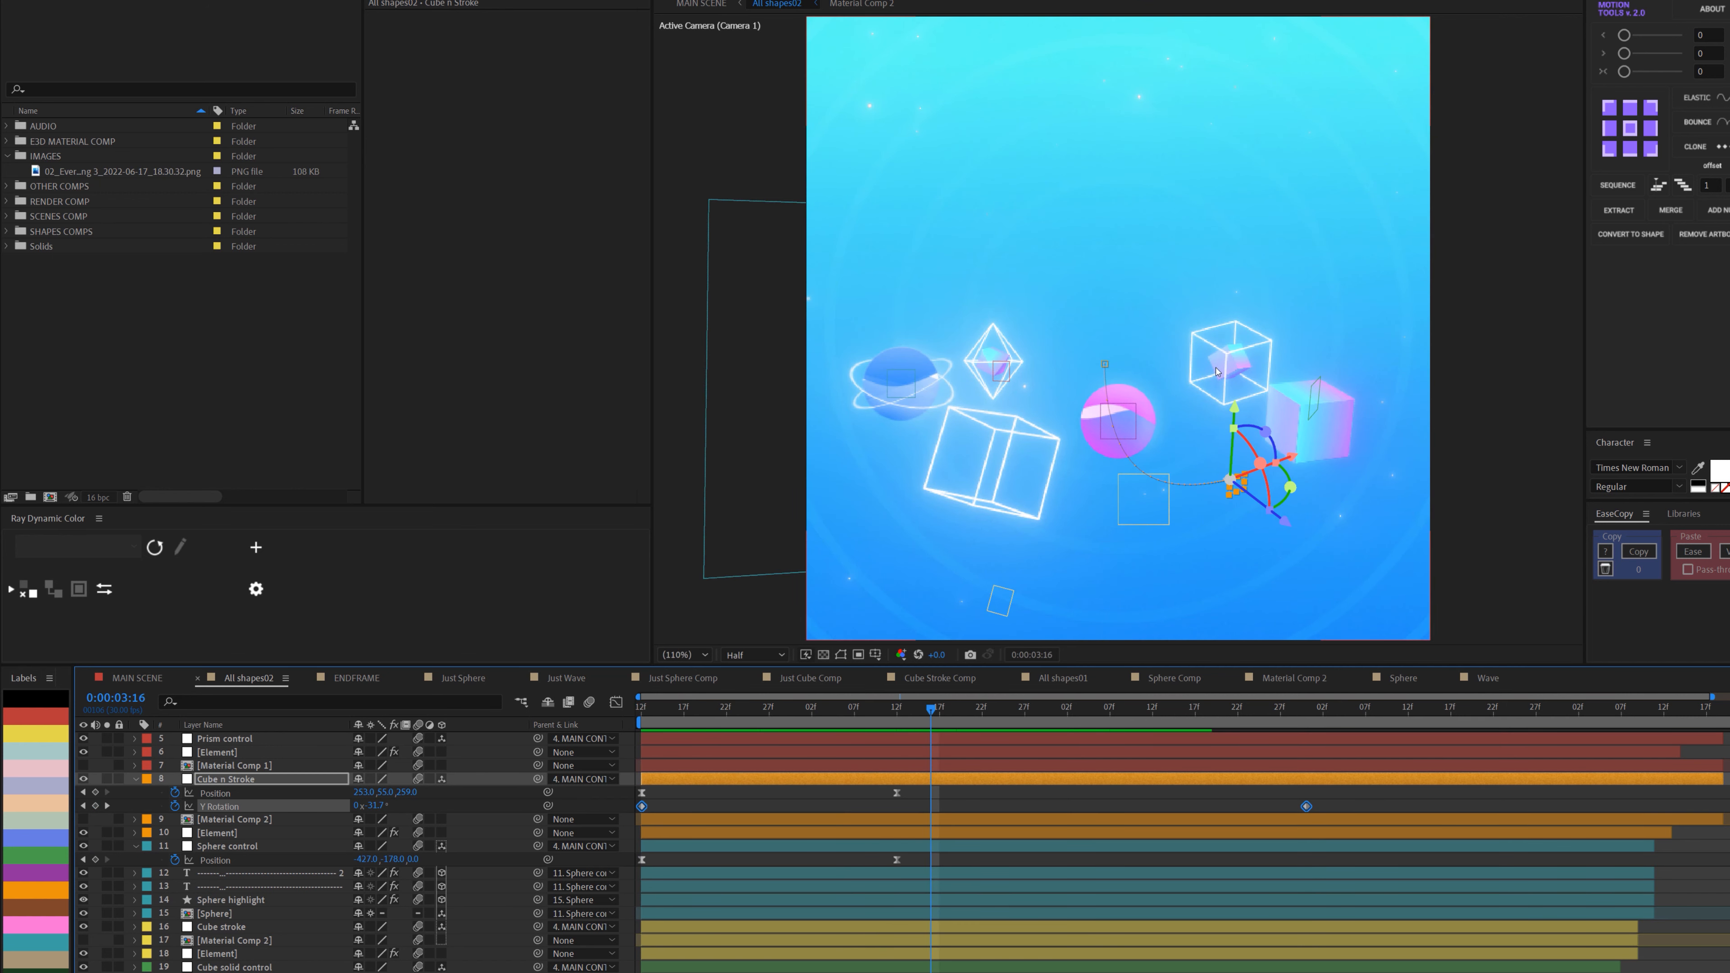
{"action": "left_click", "coordinate": [840, 654]}
{"action": "mouse_move", "coordinate": [931, 711]}
{"action": "left_mouse_down"}
{"action": "mouse_move", "coordinate": [761, 711]}
{"action": "mouse_move", "coordinate": [1124, 712]}
{"action": "mouse_move", "coordinate": [932, 719]}
{"action": "left_mouse_up"}
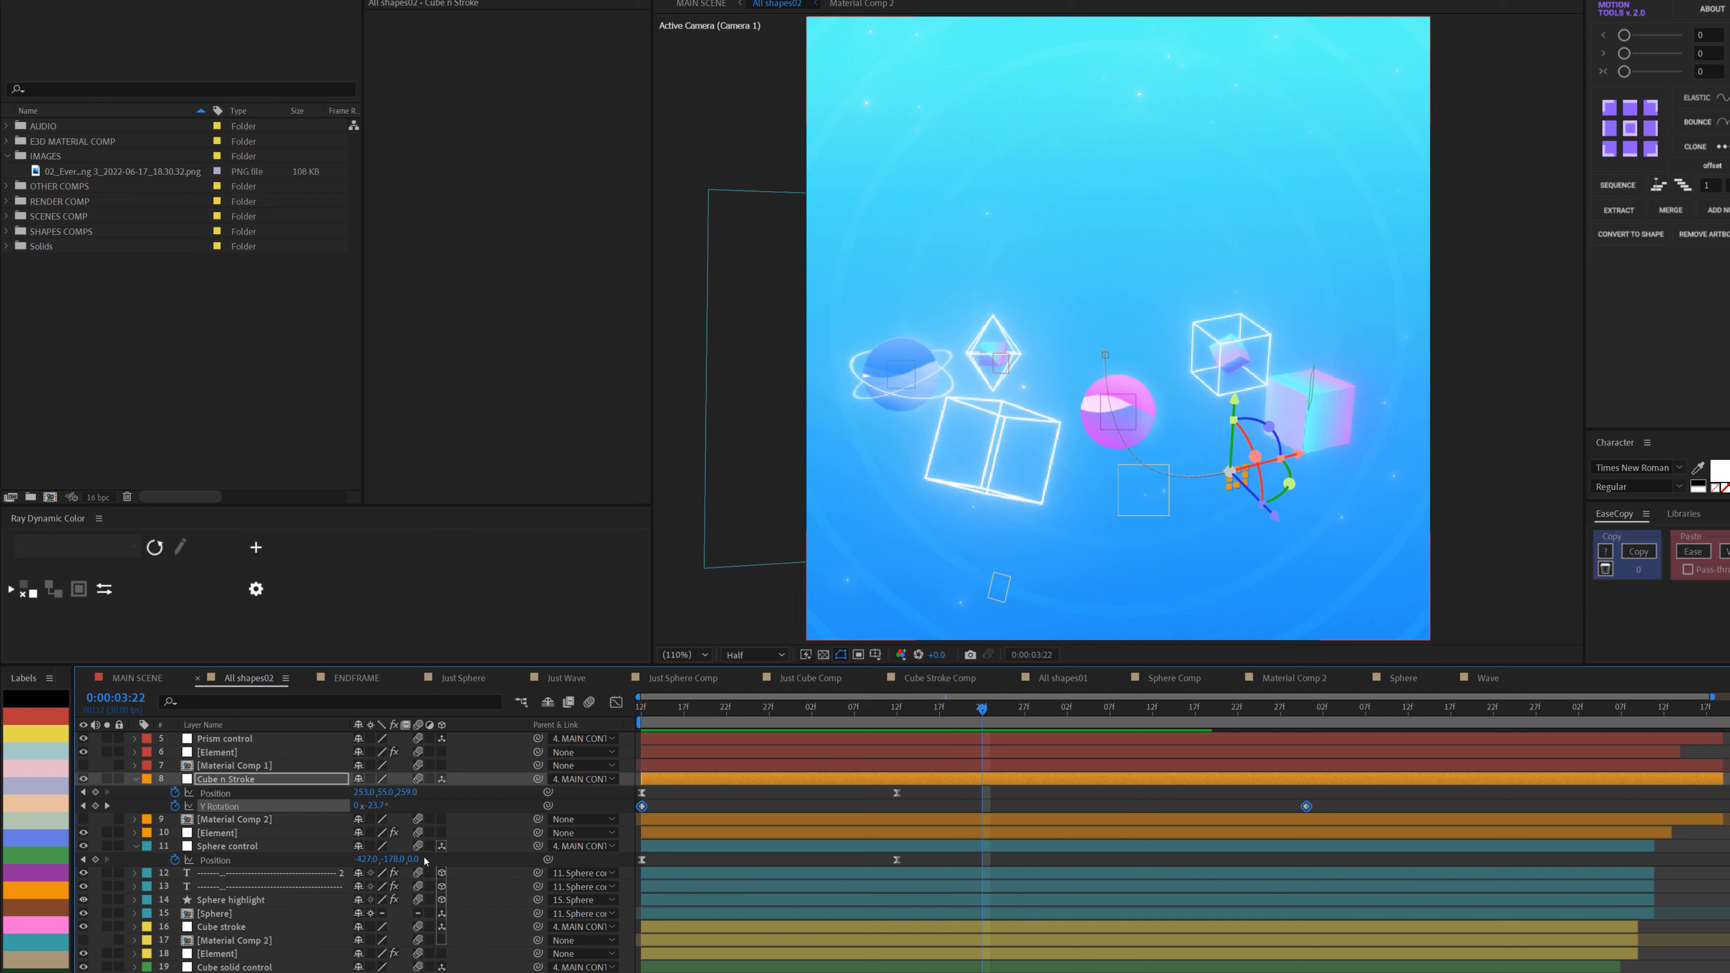
Select MAIN CONTROL and scrub through its position and Y Rotation animation to 0:00:04:19.
{"action": "scroll", "coordinate": [295, 802], "scroll_direction": "up", "scroll_amount": 3}
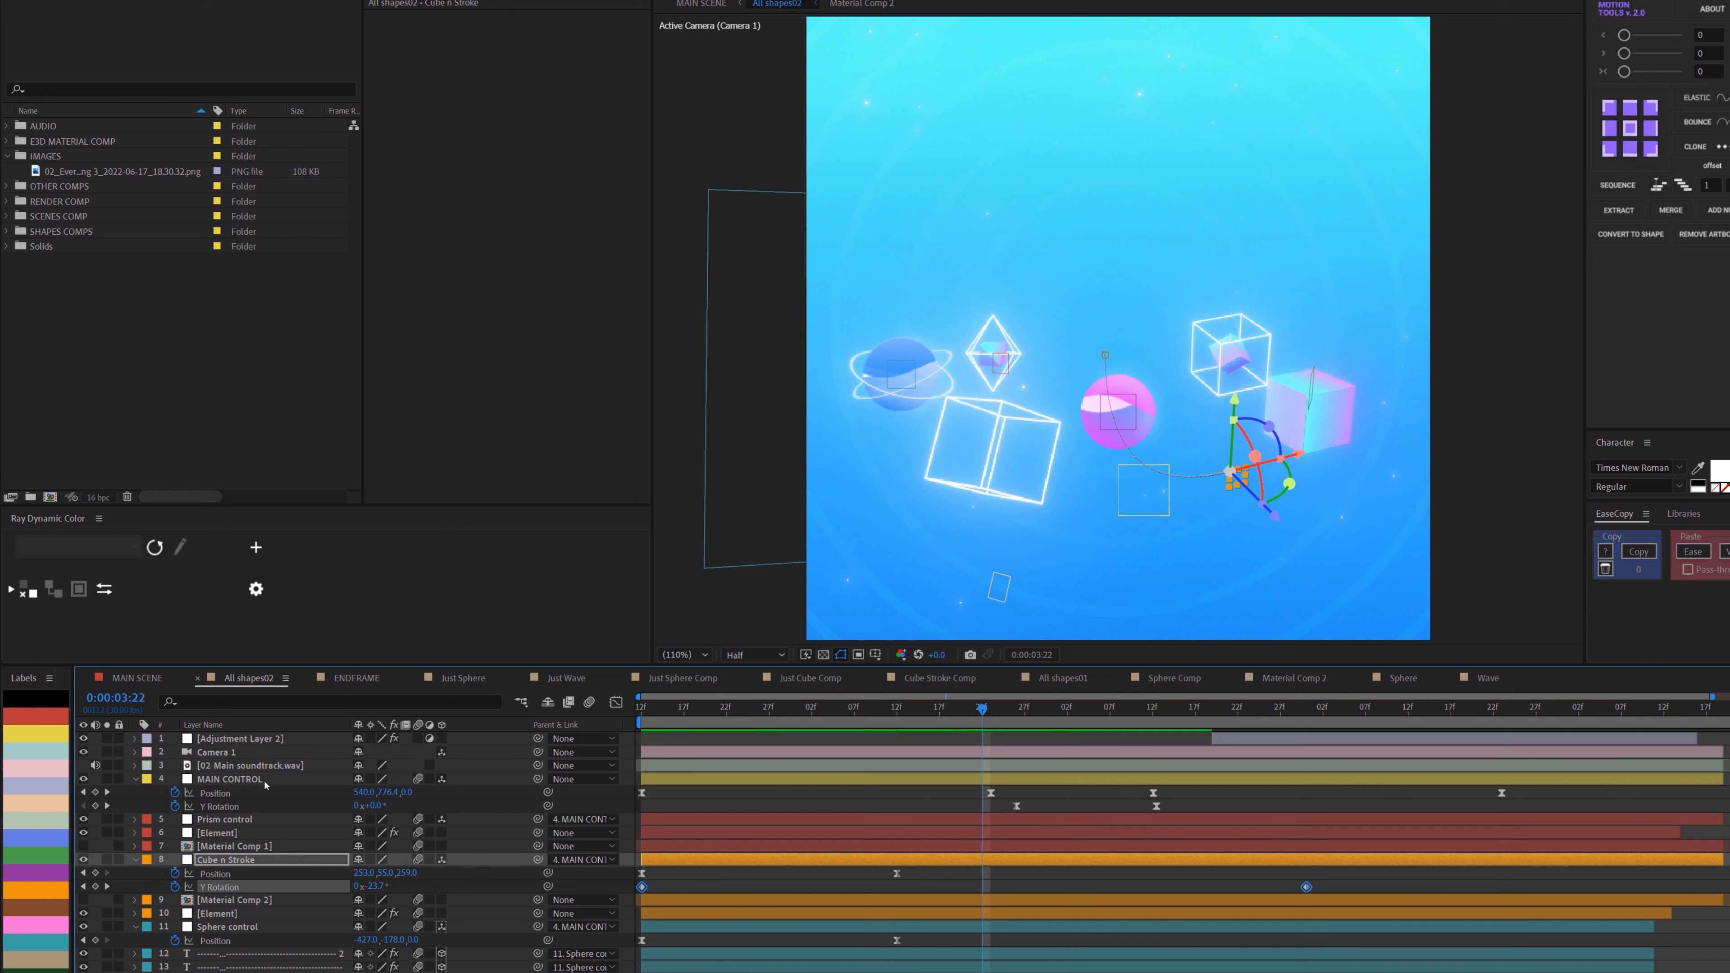
{"action": "left_click", "coordinate": [232, 782]}
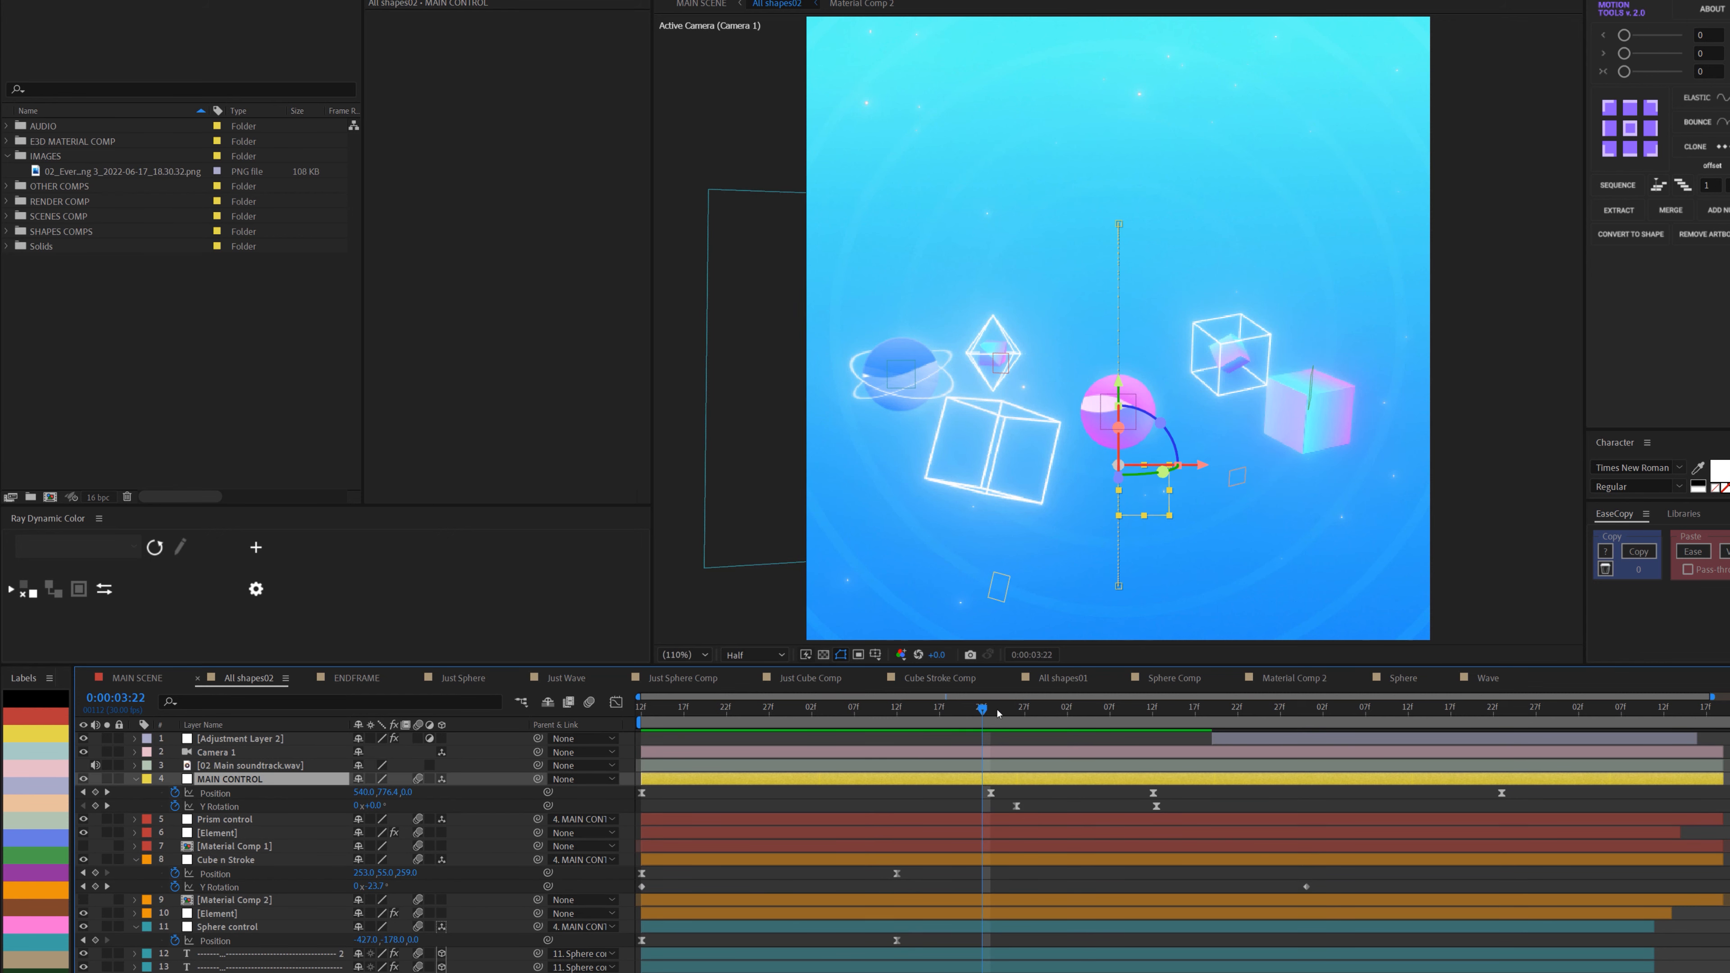
{"action": "left_click", "coordinate": [1042, 714]}
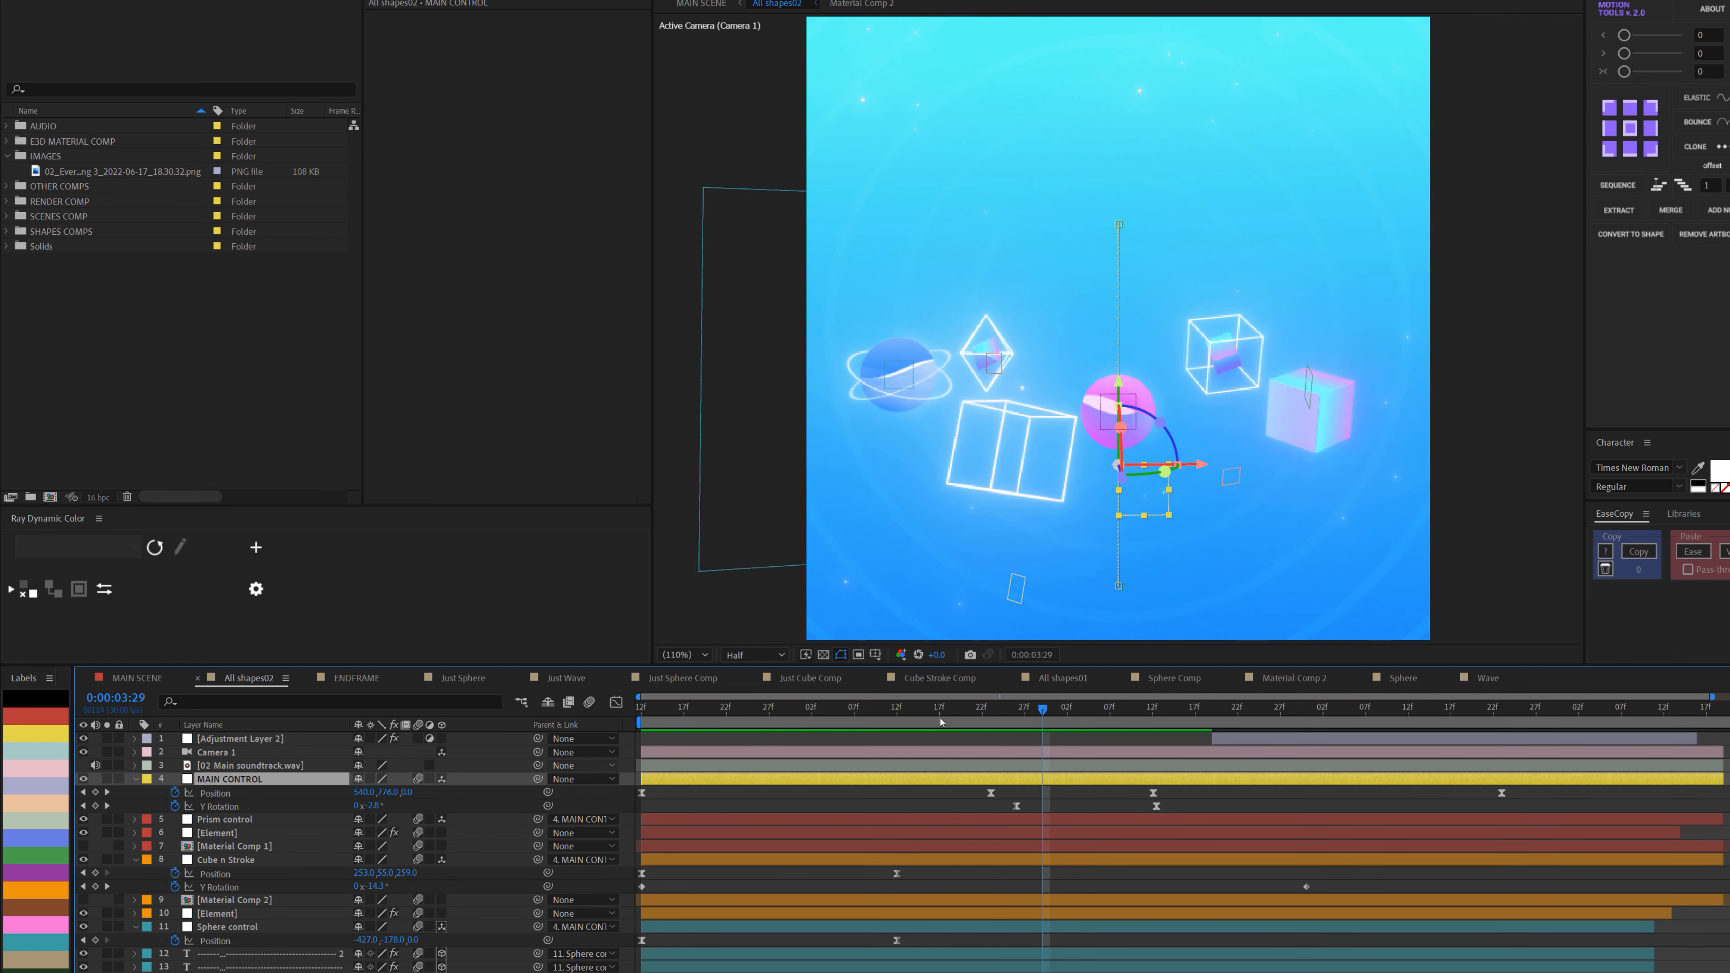
{"action": "left_click_drag", "start_coordinate": [935, 711], "coordinate": [1215, 716]}
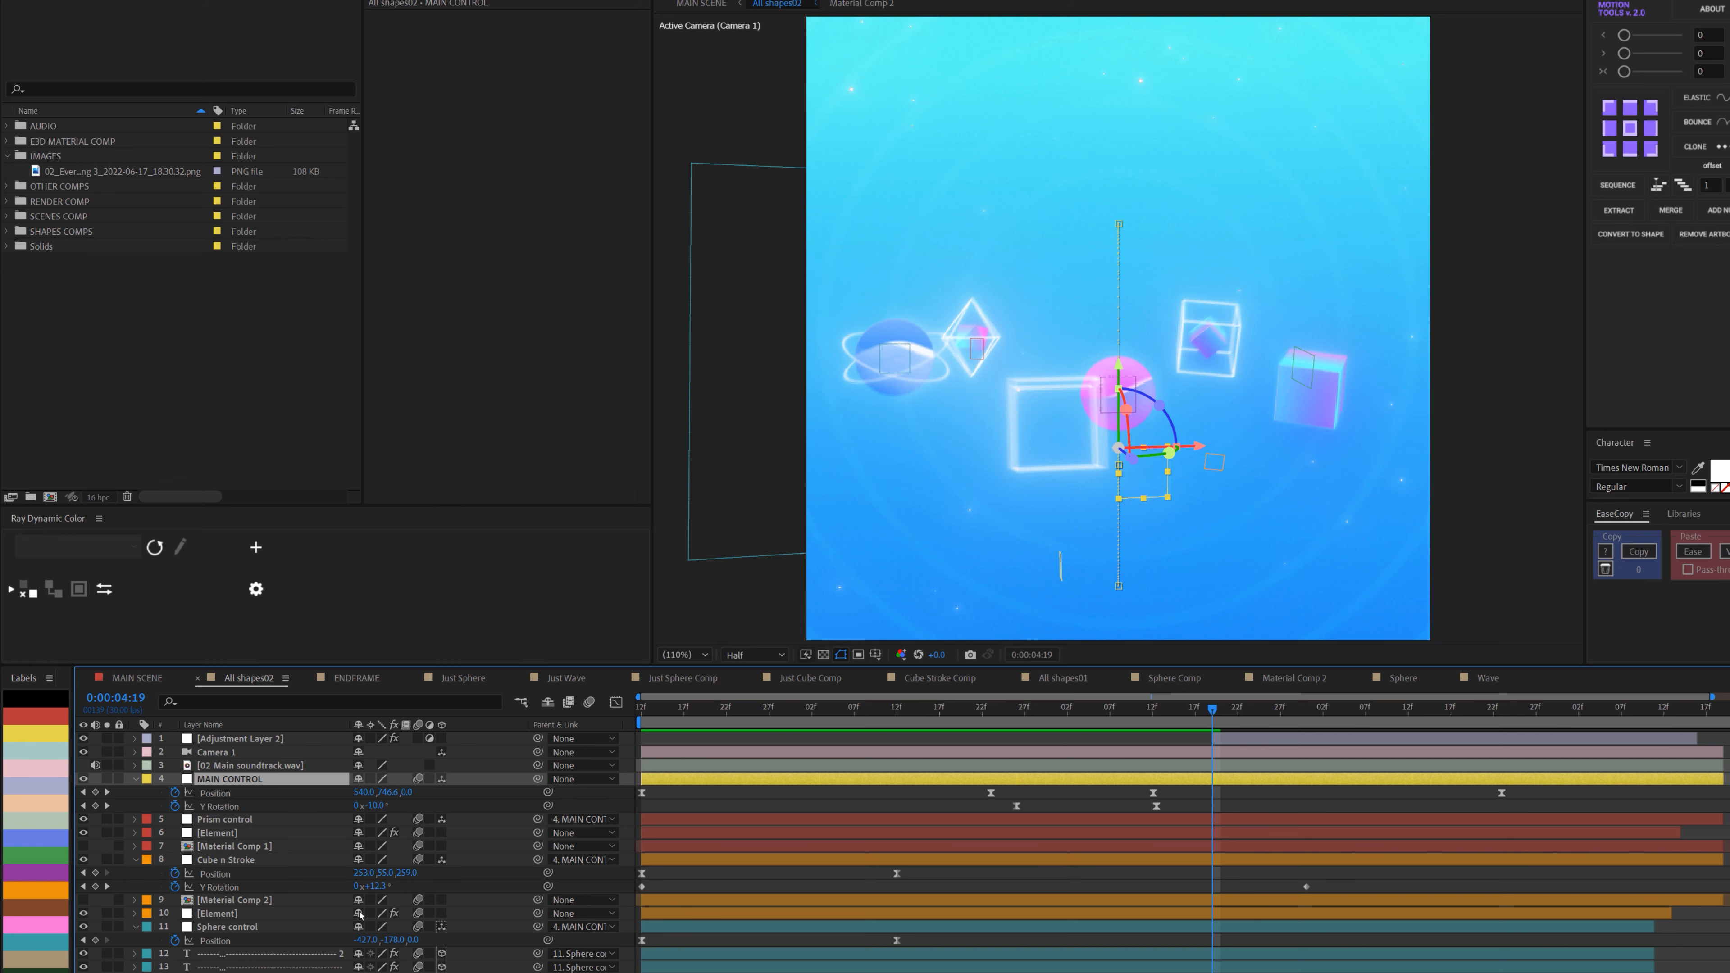
Open the Sphere layer's Auto-Orientation settings to examine its orientation option, and close them without changes.
{"action": "scroll", "coordinate": [247, 878], "scroll_direction": "down", "scroll_amount": 3}
{"action": "left_click", "coordinate": [209, 913]}
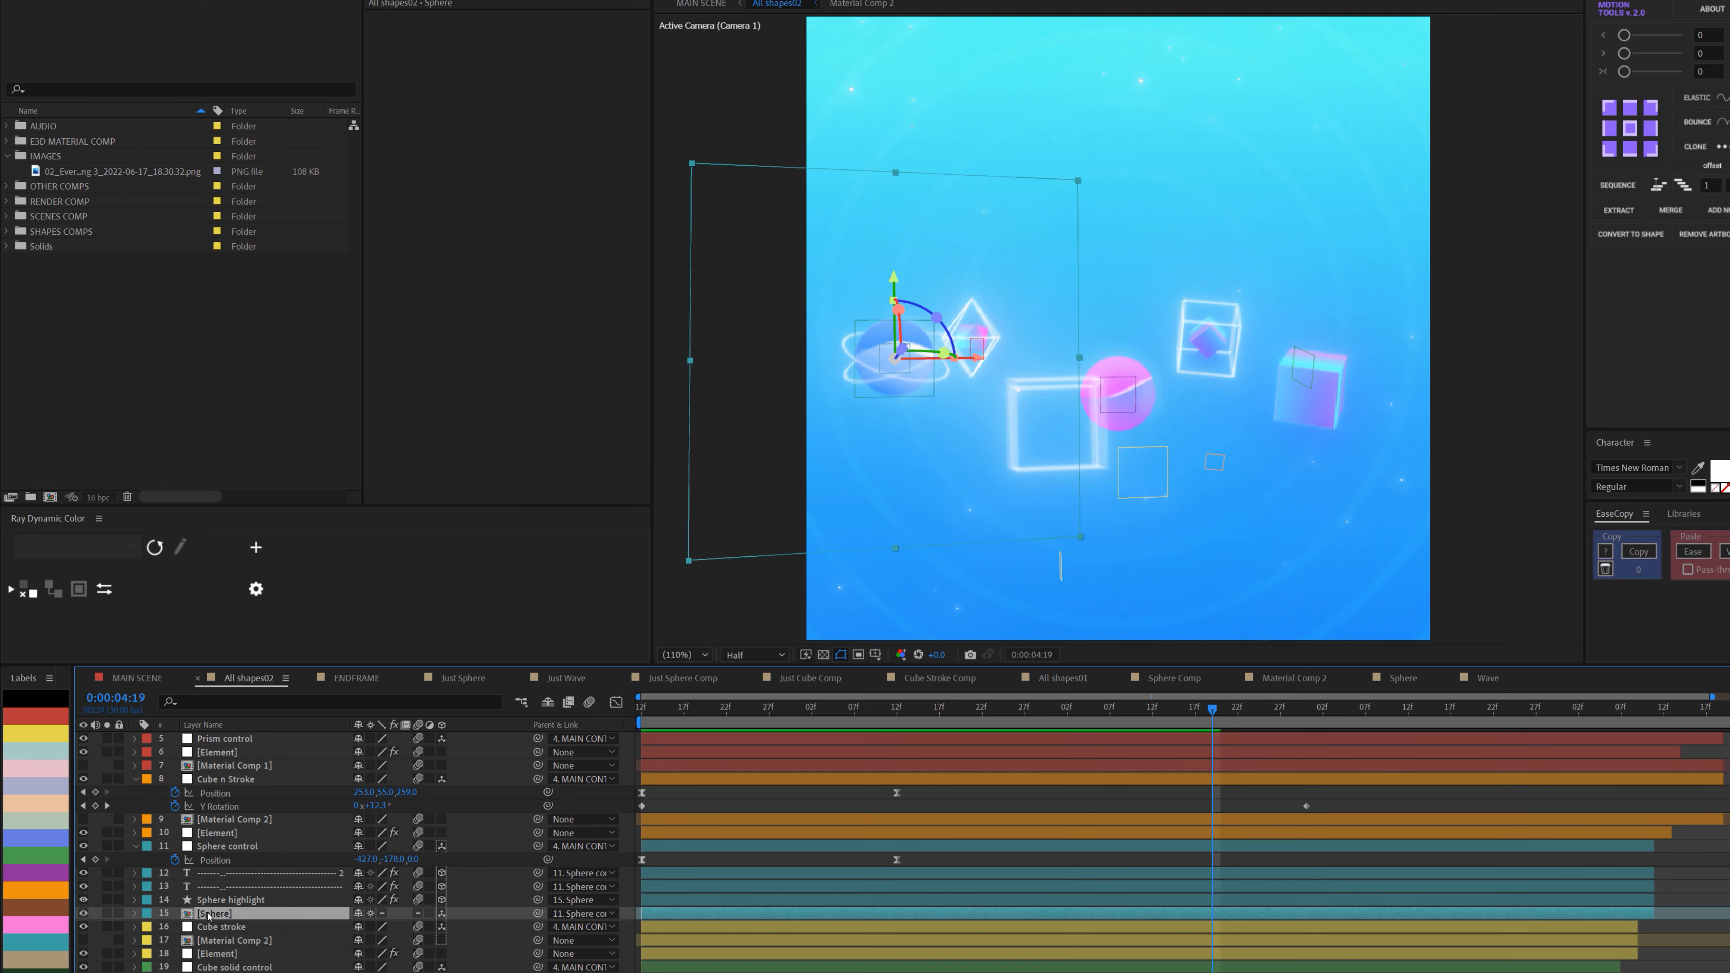
{"action": "right_click", "coordinate": [209, 914]}
{"action": "mouse_move", "coordinate": [288, 526]}
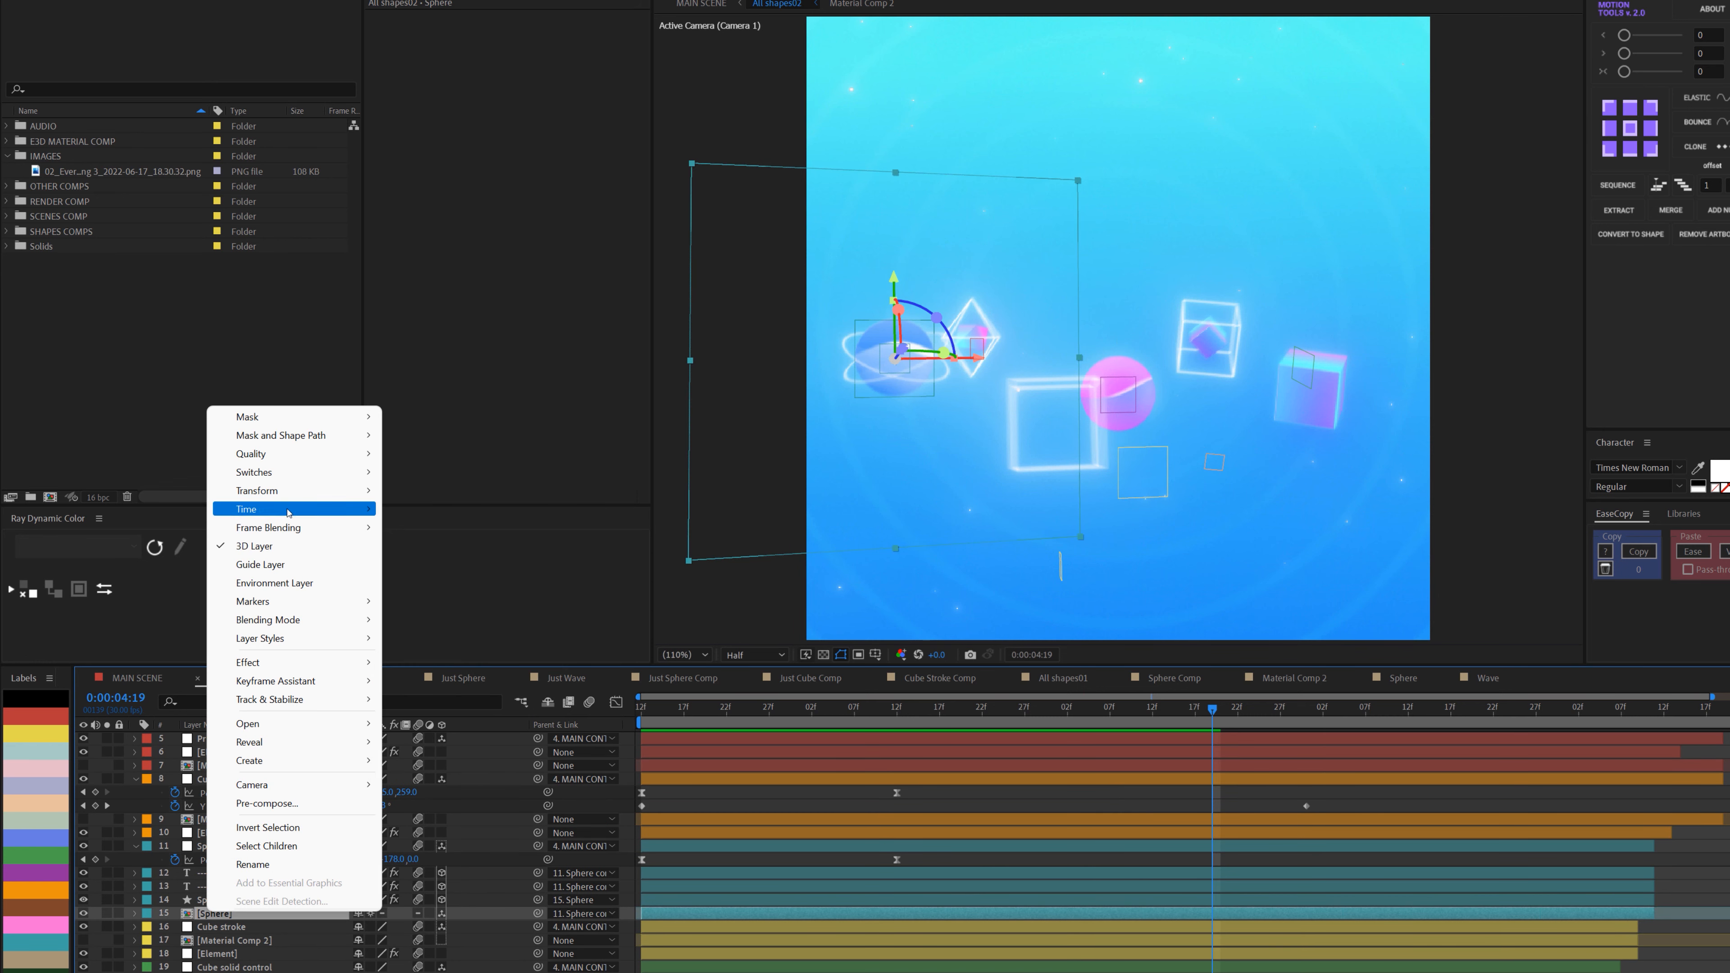
{"action": "mouse_move", "coordinate": [286, 491]}
{"action": "left_click", "coordinate": [439, 772]}
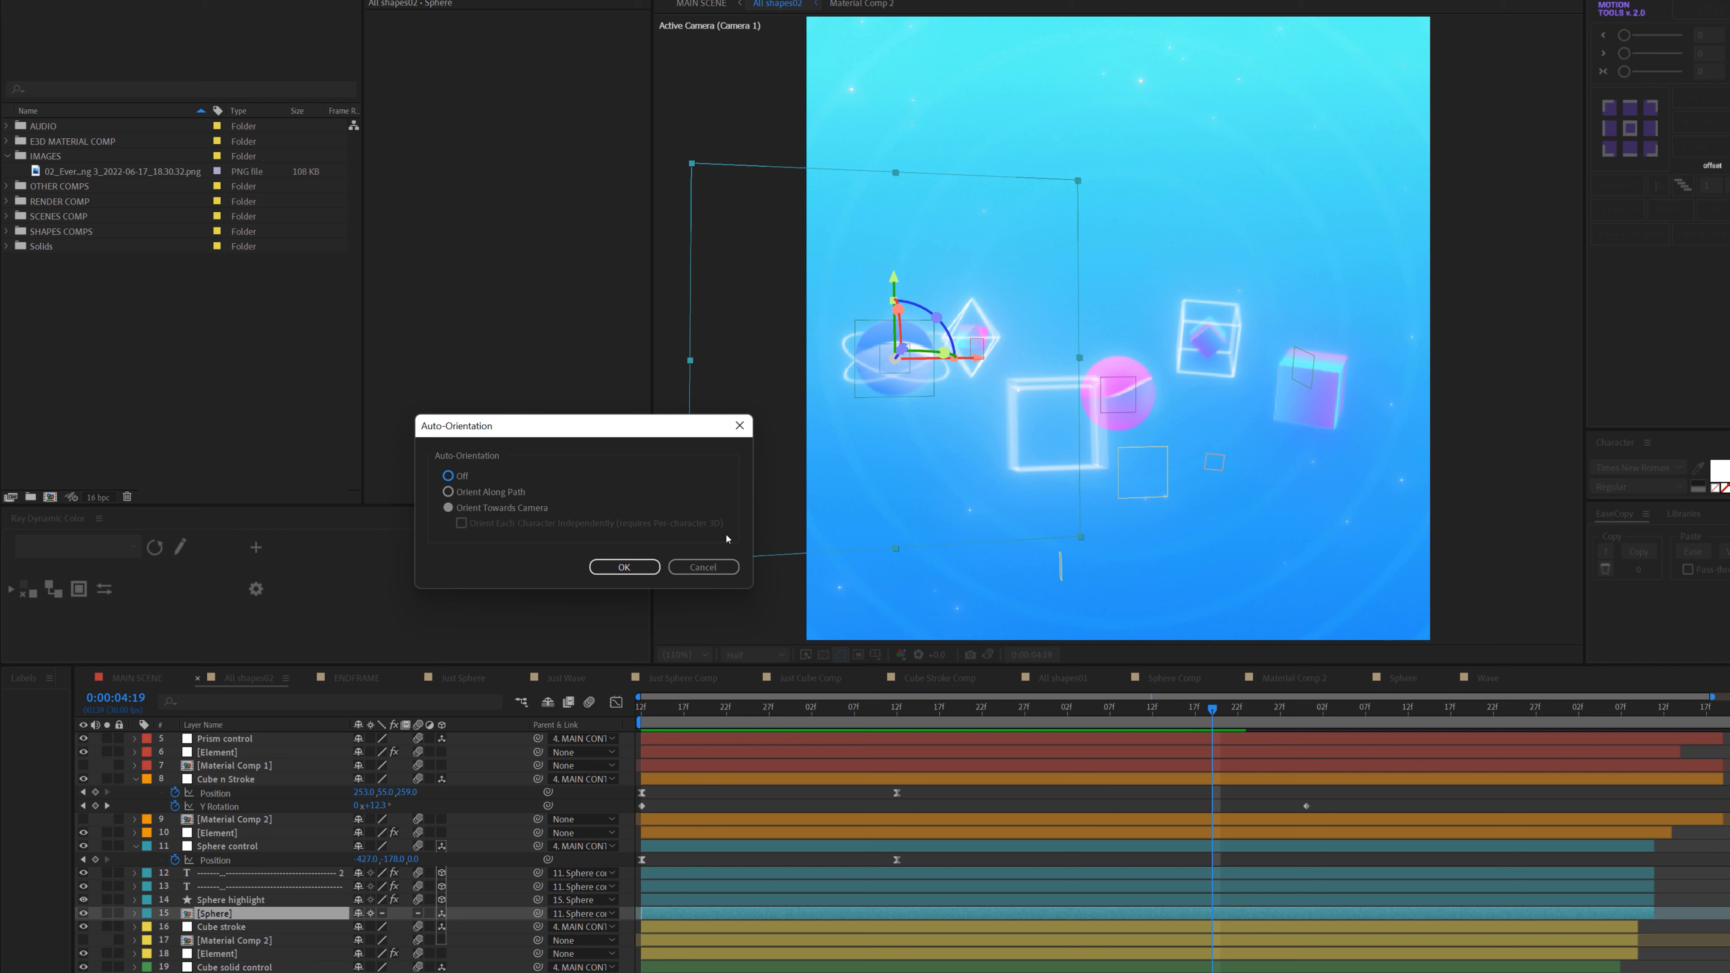
{"action": "left_click", "coordinate": [703, 567]}
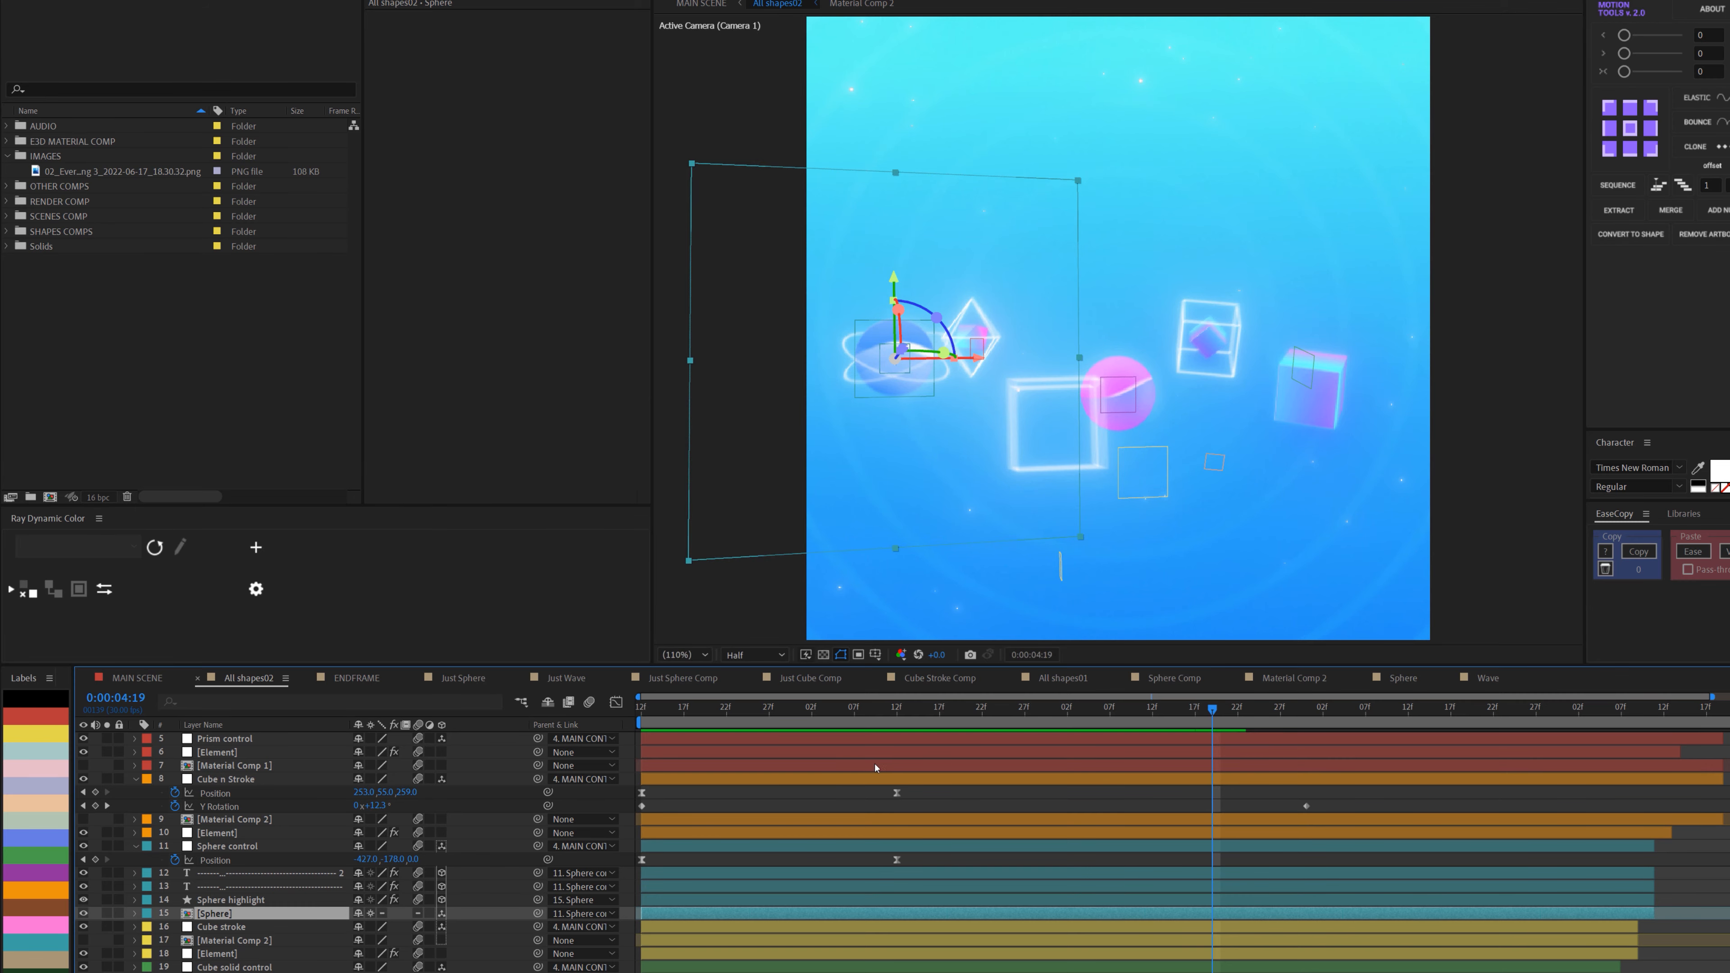
Move All shapes02 to 0:00:03:04 and switch to the MAIN SCENE composition.
{"action": "left_click", "coordinate": [798, 703]}
{"action": "key", "text": "Tab"}
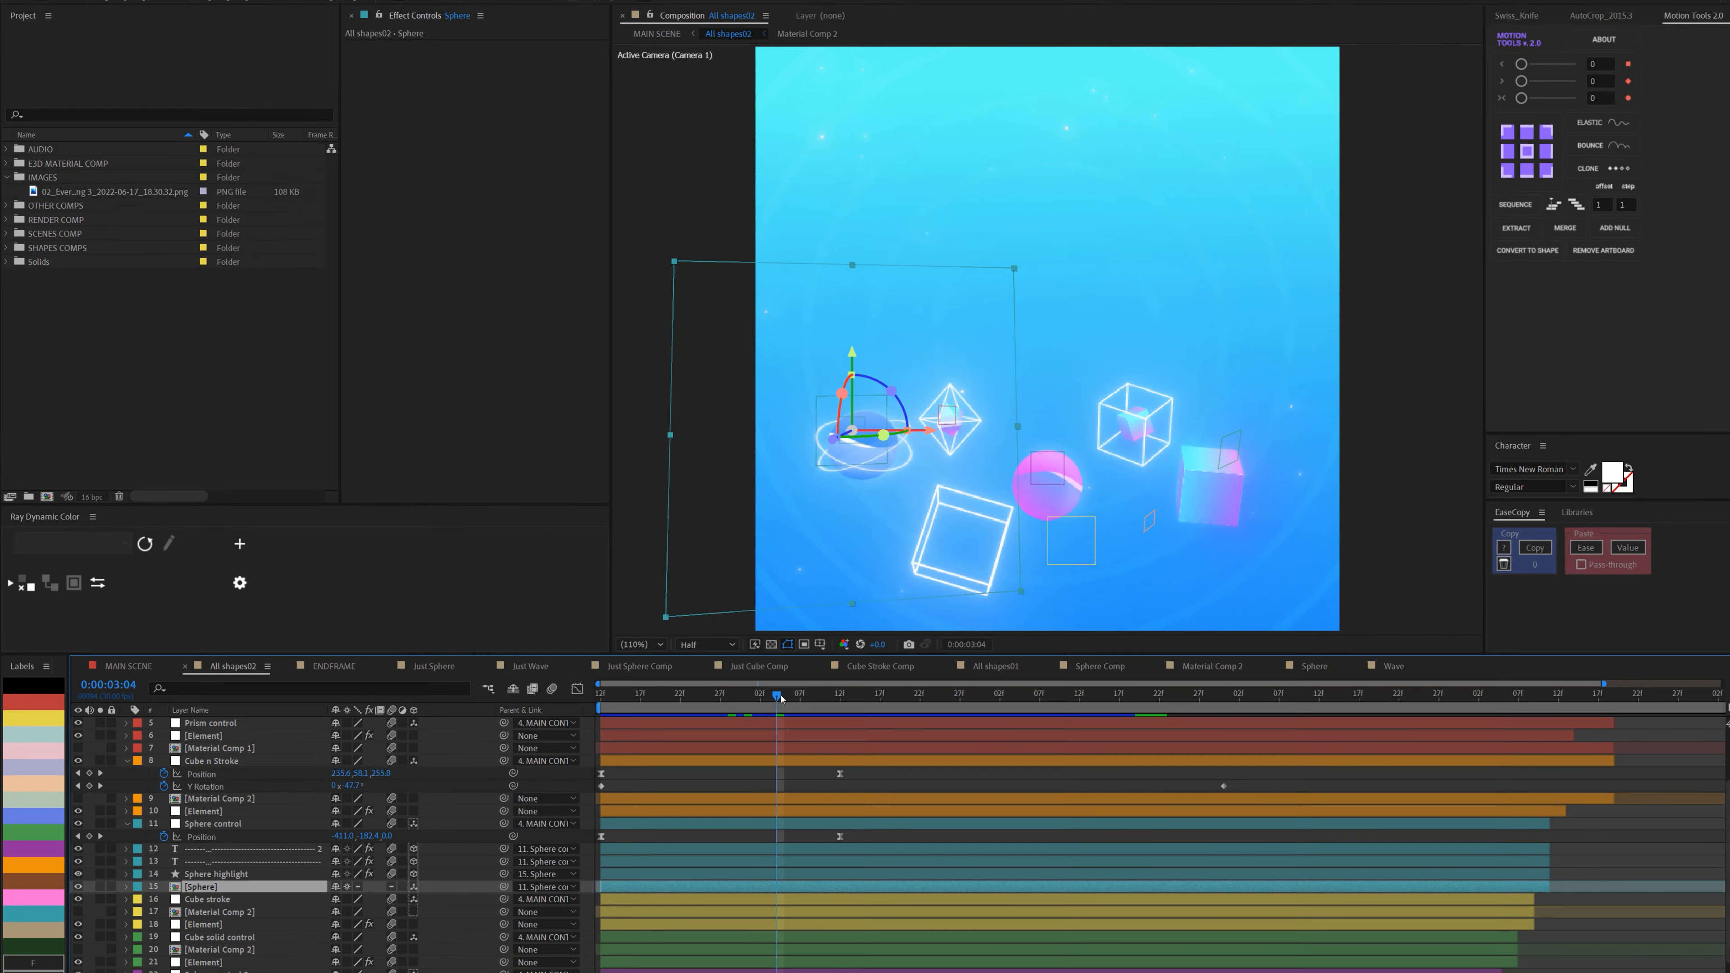
{"action": "left_click", "coordinate": [652, 670]}
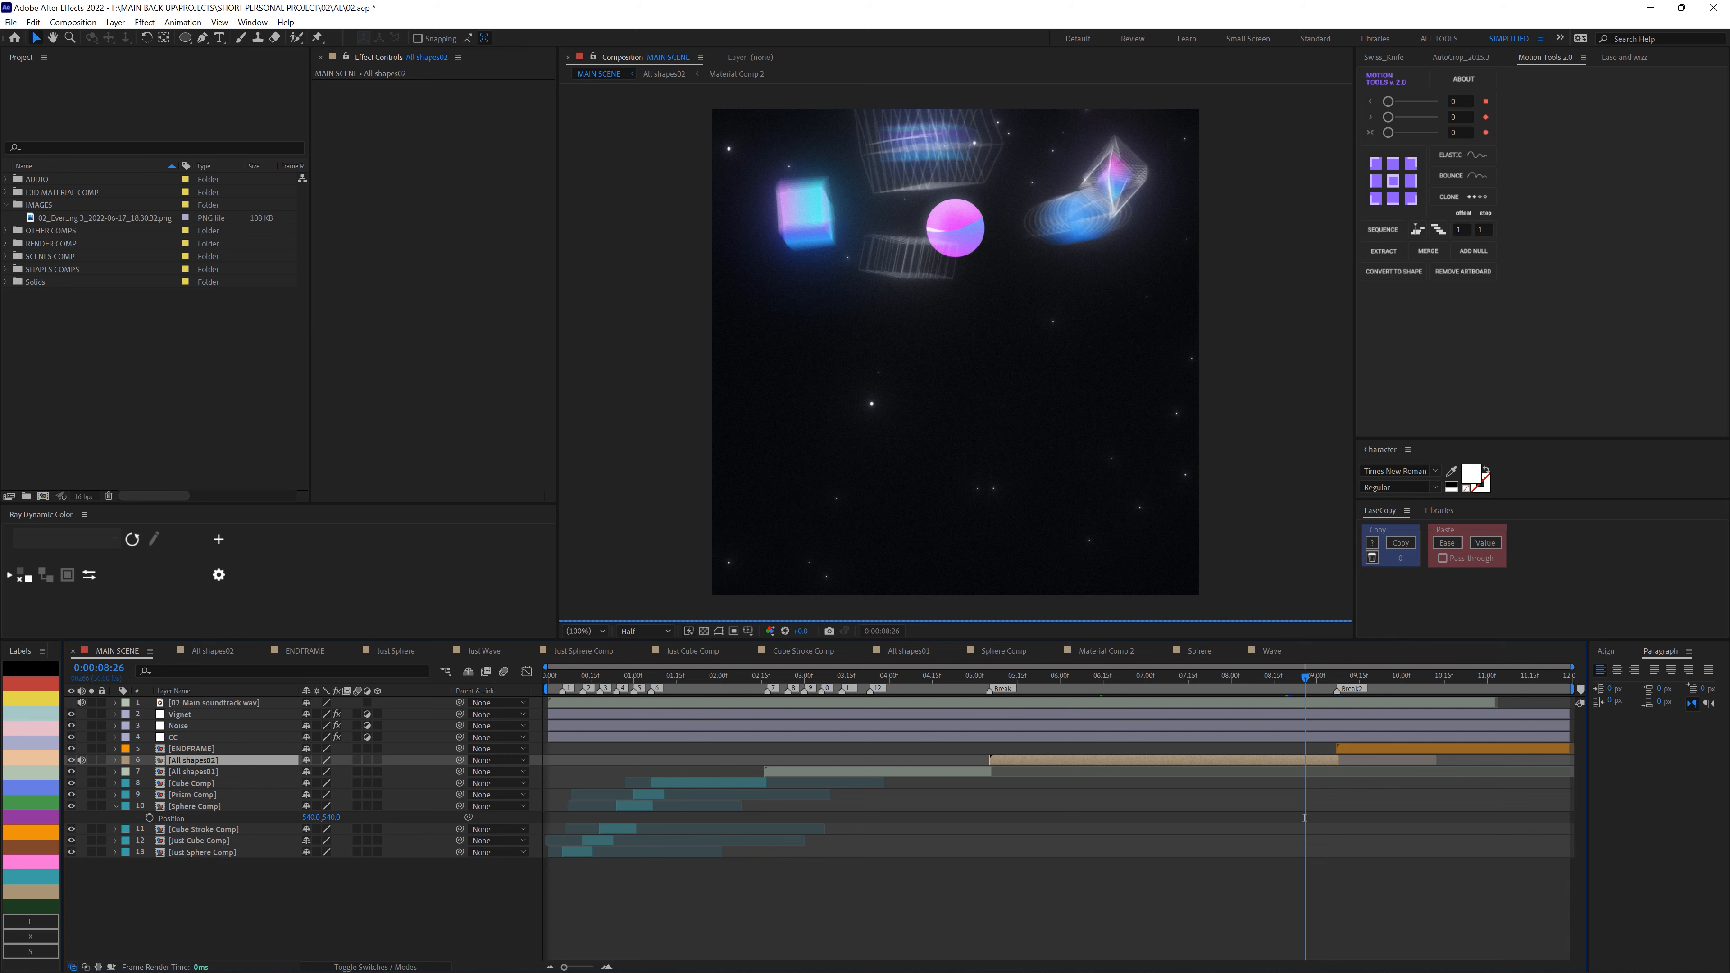
Switch to VLC media player and replay the shapes' rotation in Explore.mp4 in full screen up to the end title.
{"action": "left_click_drag", "start_coordinate": [0, 123], "coordinate": [798, 204]}
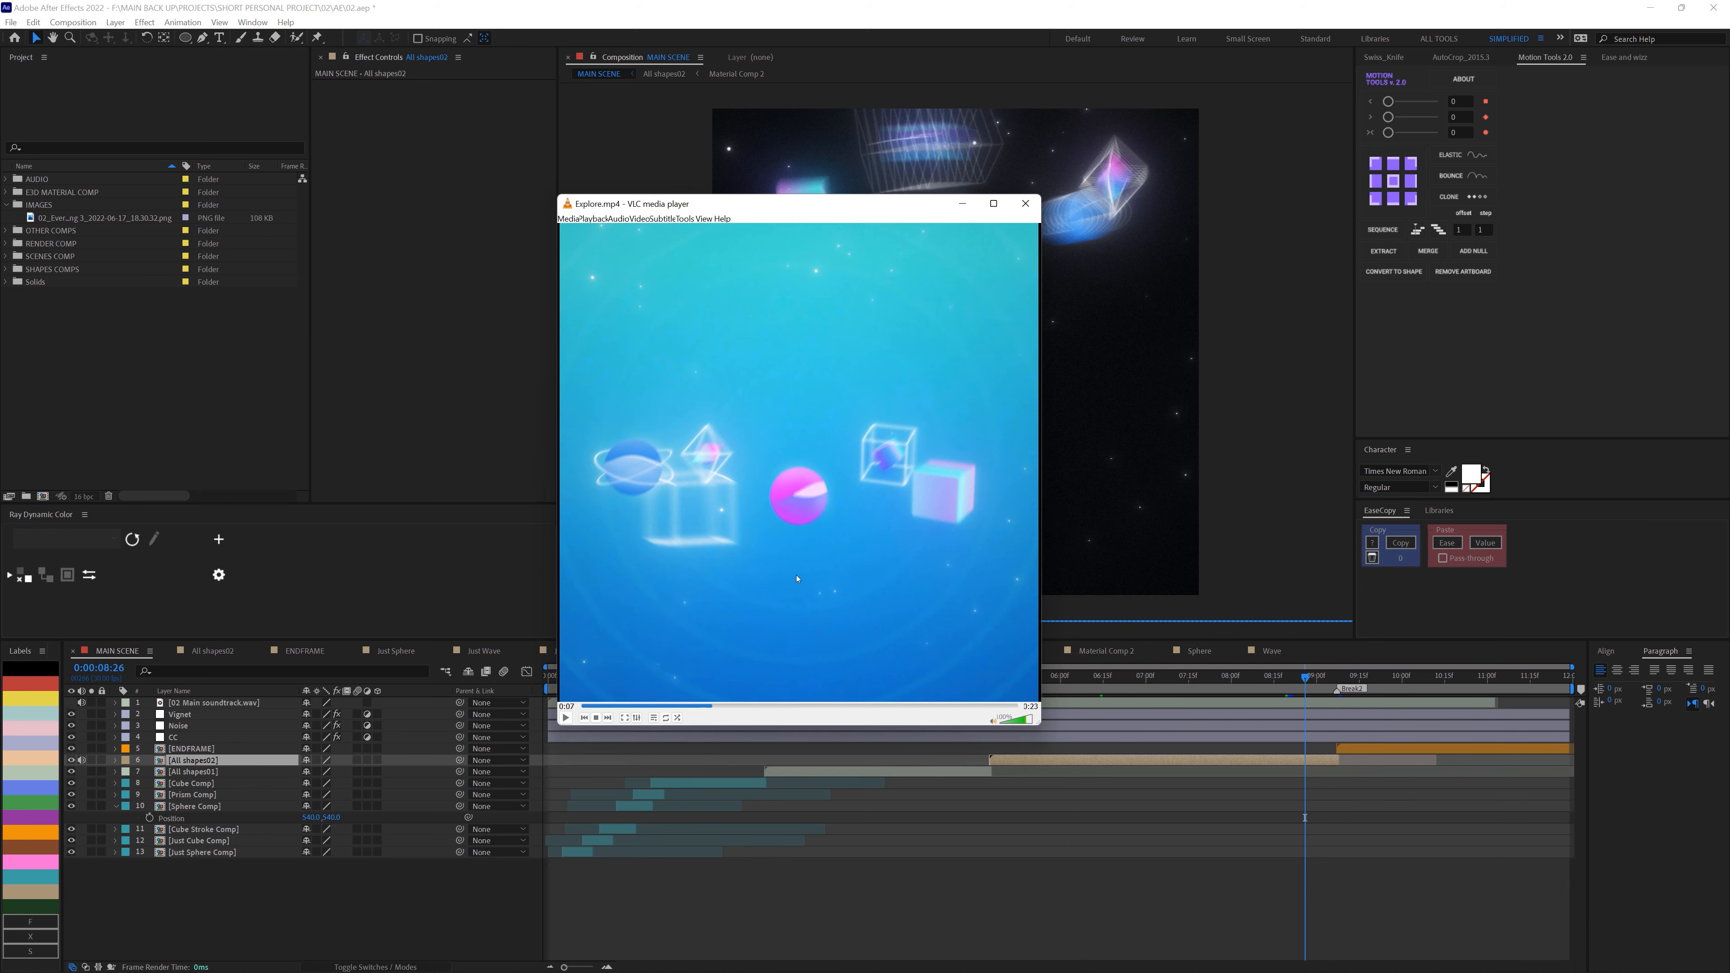
{"action": "left_click", "coordinate": [565, 718]}
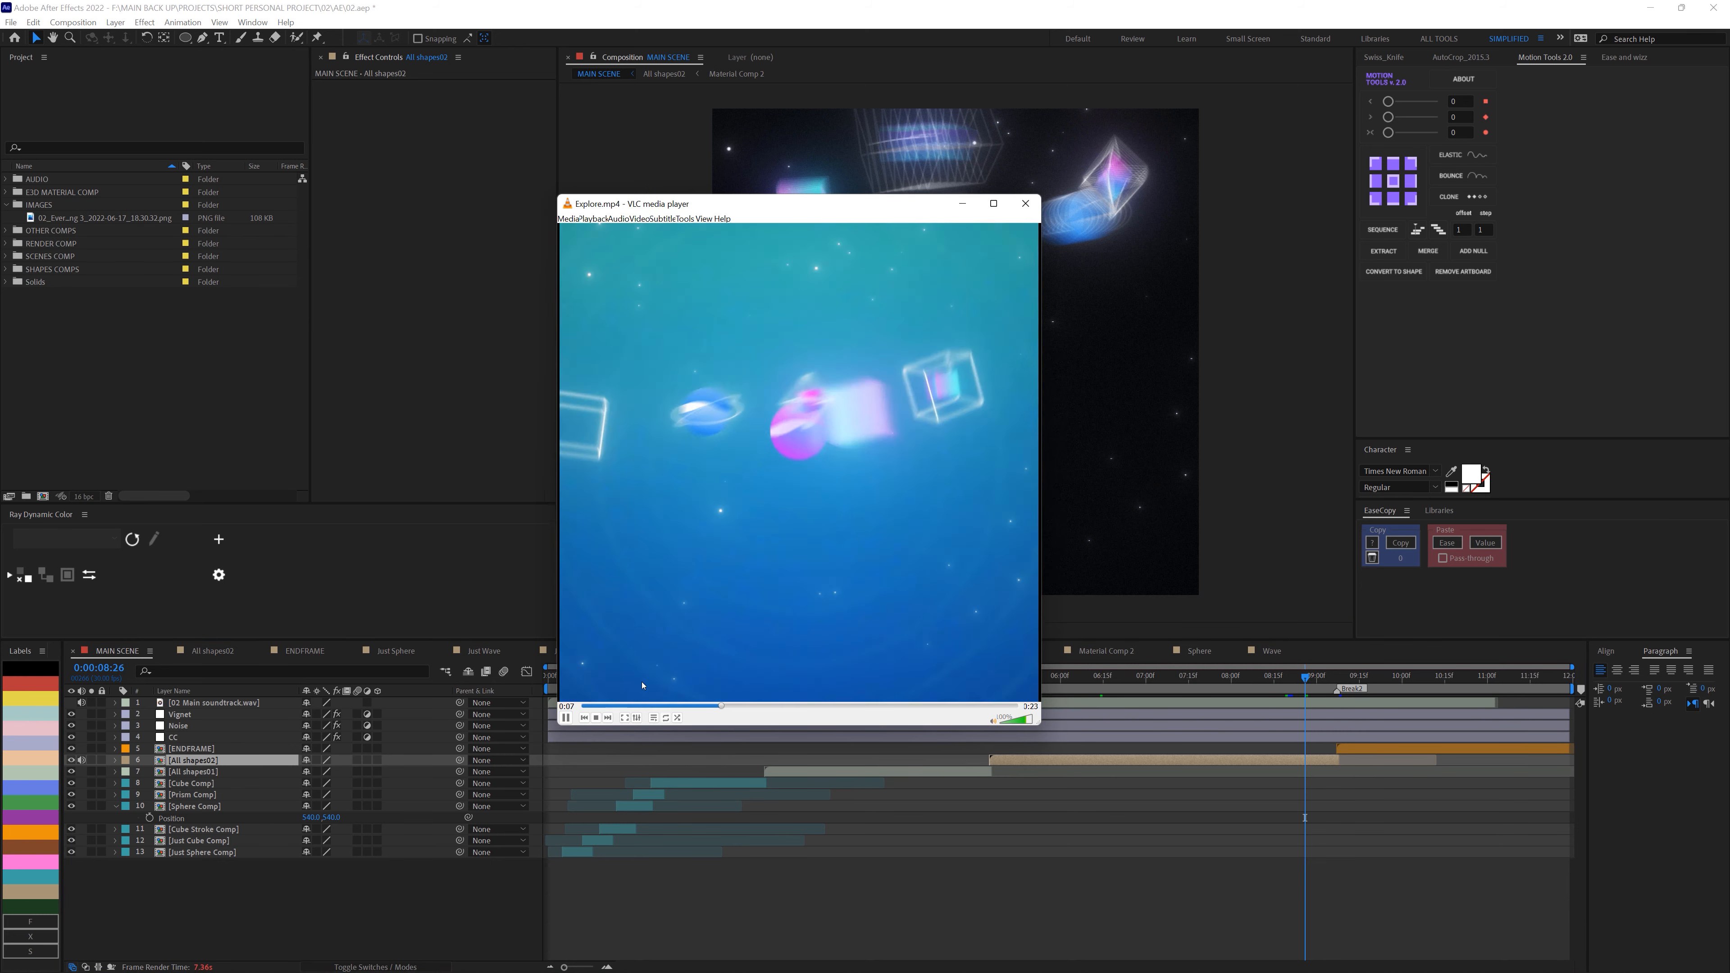
{"action": "double_click", "coordinate": [737, 598]}
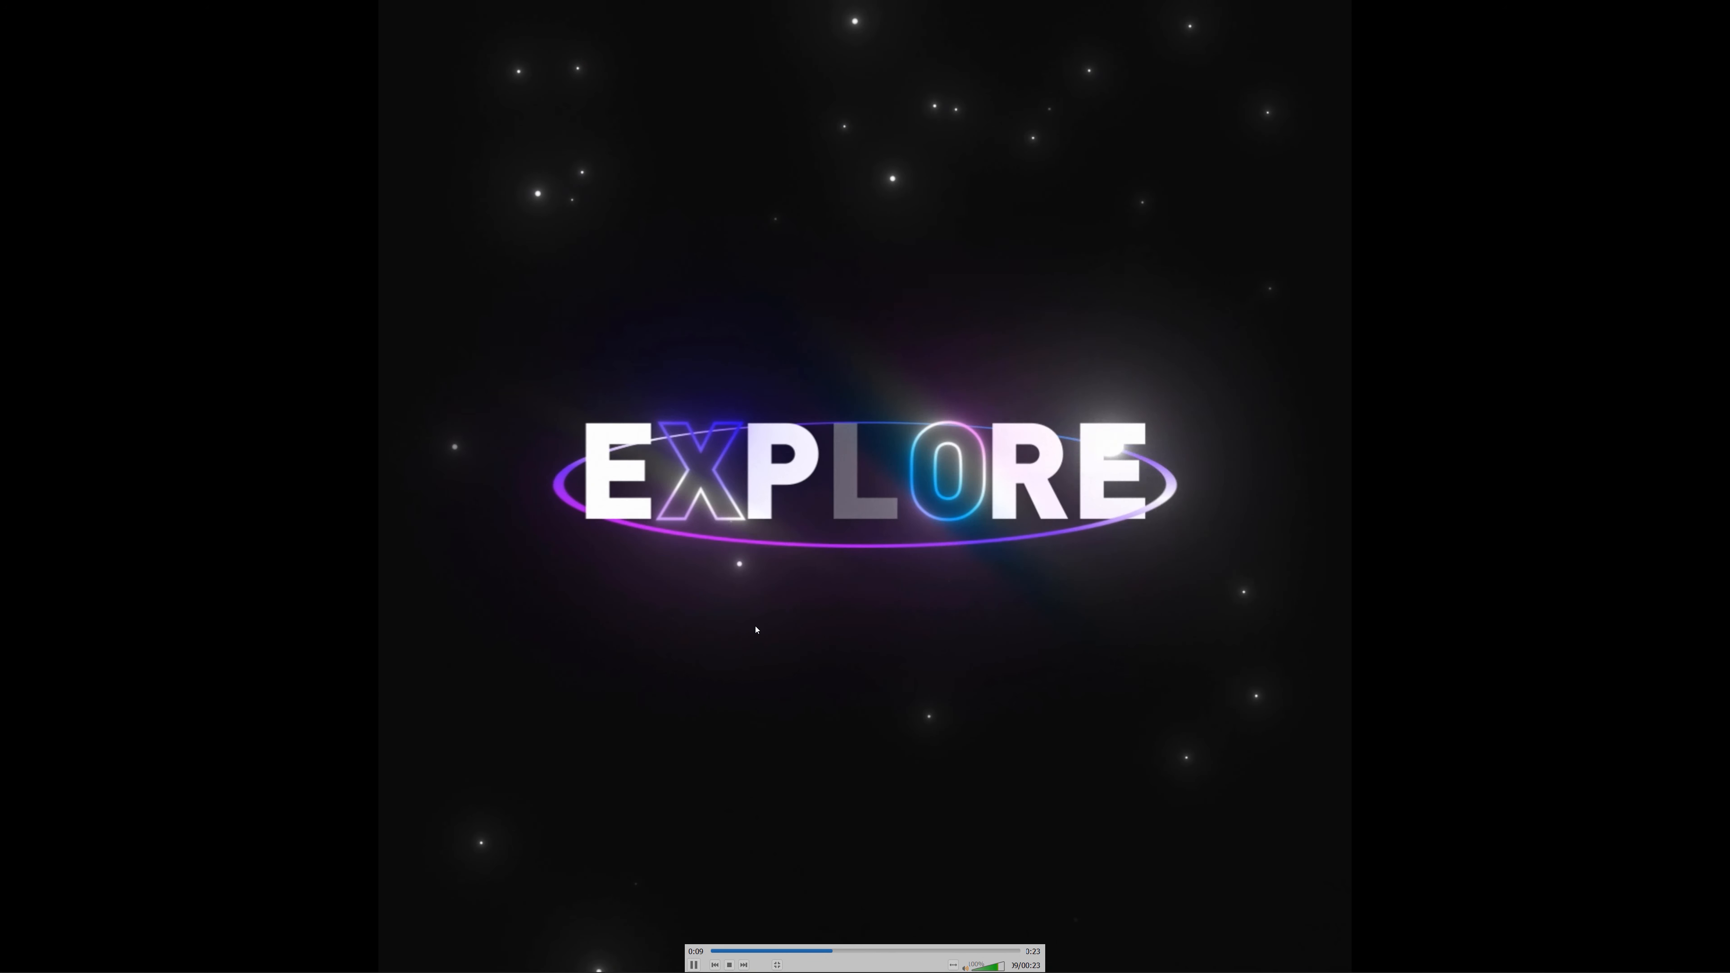
{"action": "left_click", "coordinate": [802, 952]}
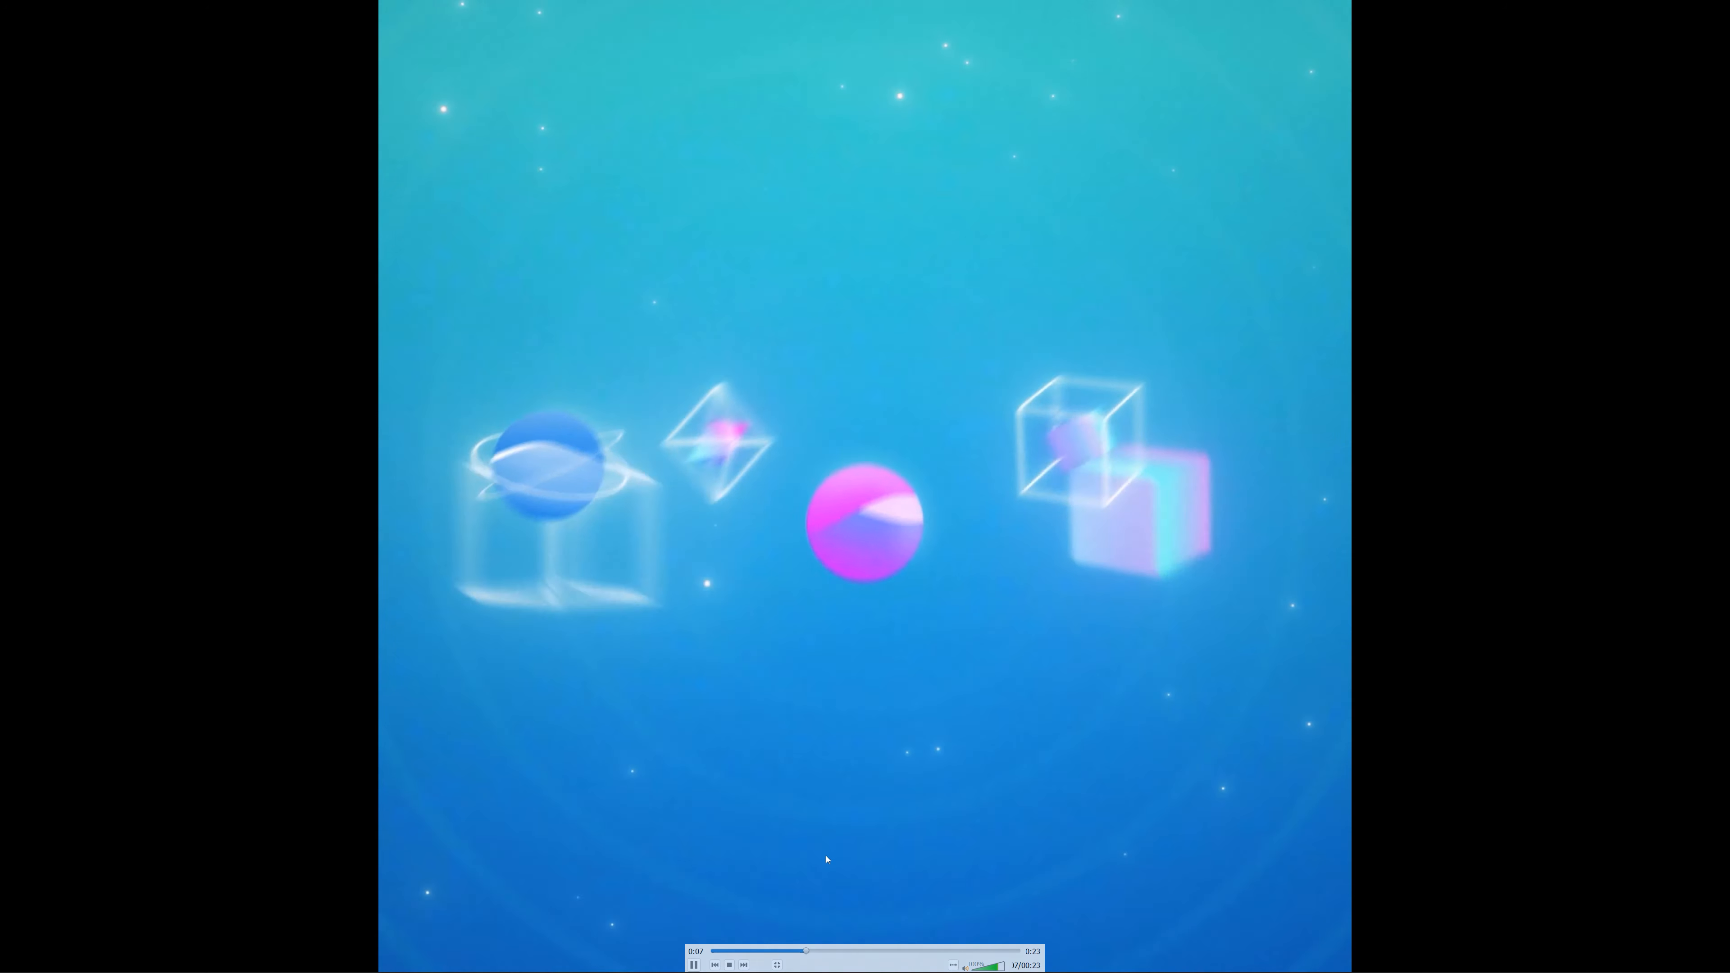
{"action": "key", "text": "space"}
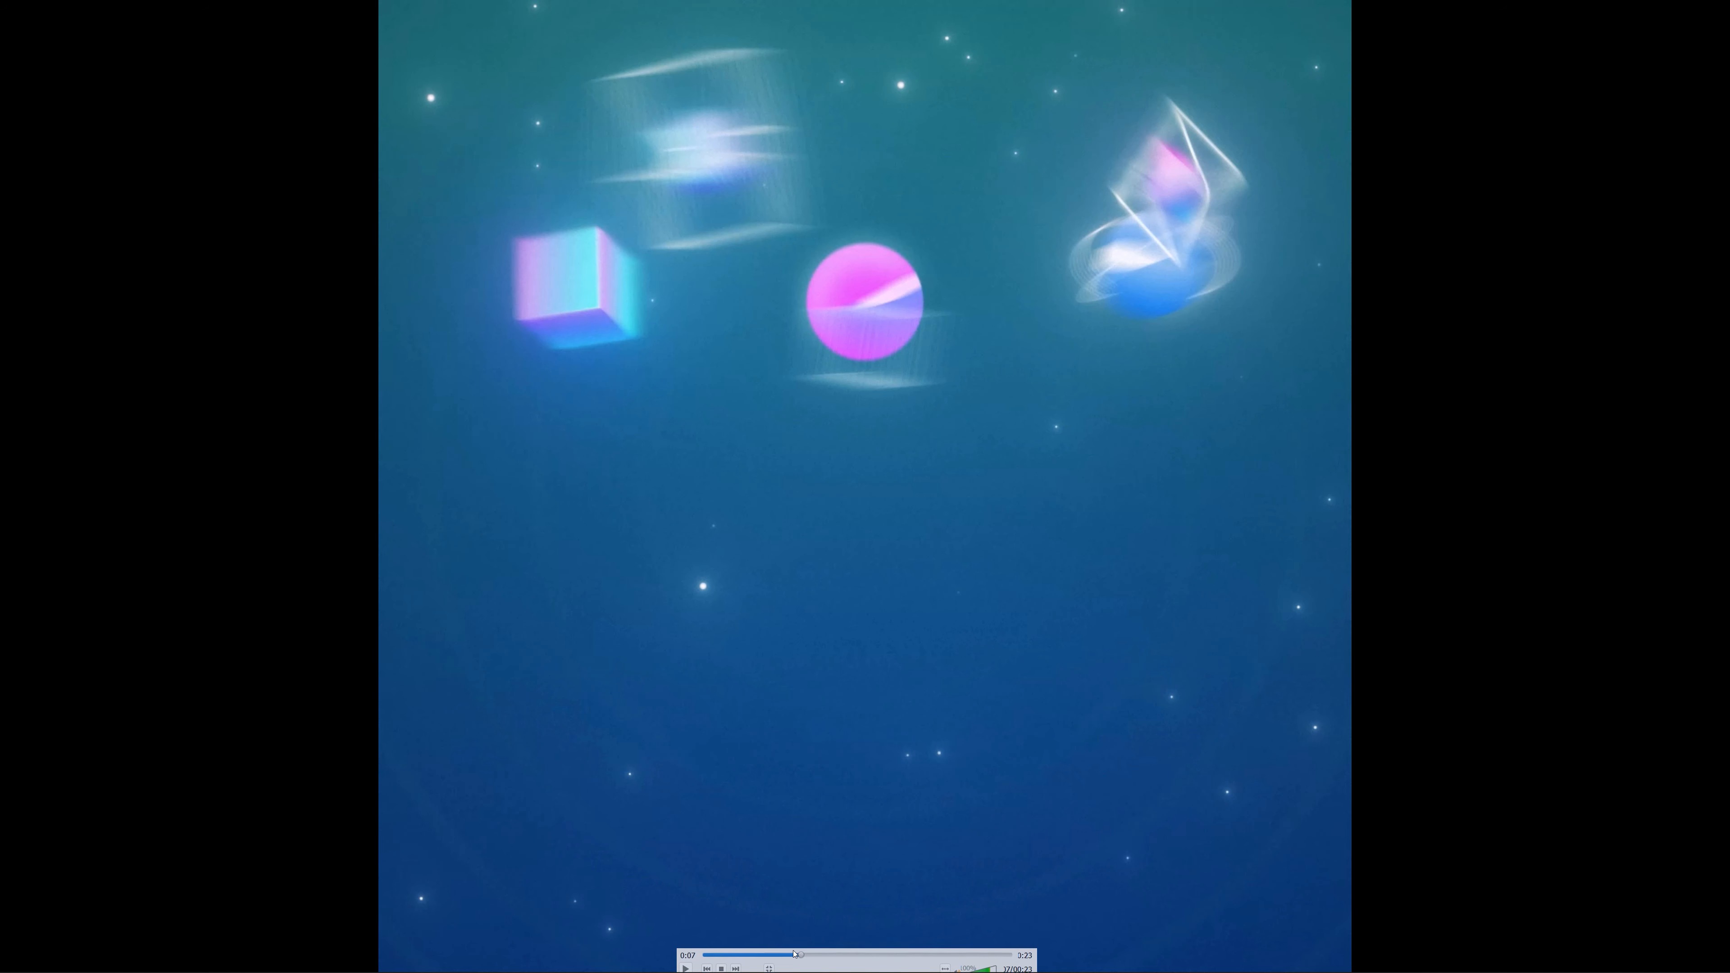
{"action": "left_click_drag", "start_coordinate": [805, 942], "coordinate": [811, 949]}
{"action": "double_click", "coordinate": [847, 589]}
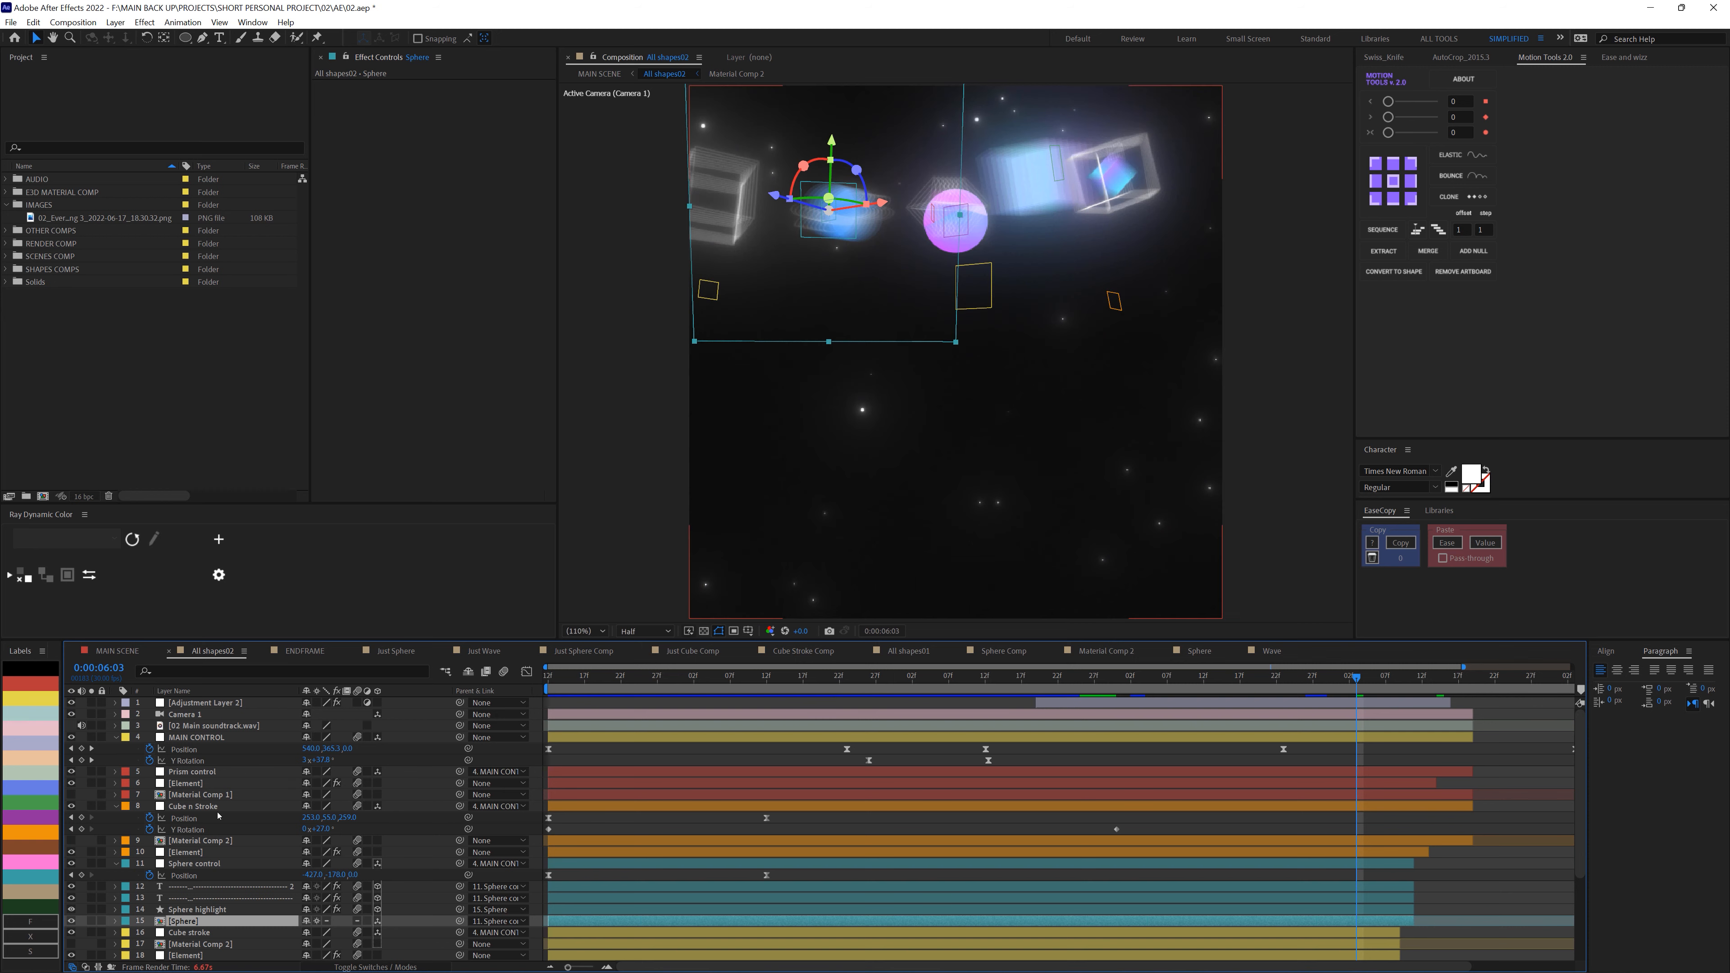
Select MAIN CONTROL in All shapes02 and scrub through the fast rotation to 0:00:05:17.
{"action": "left_click", "coordinate": [215, 738]}
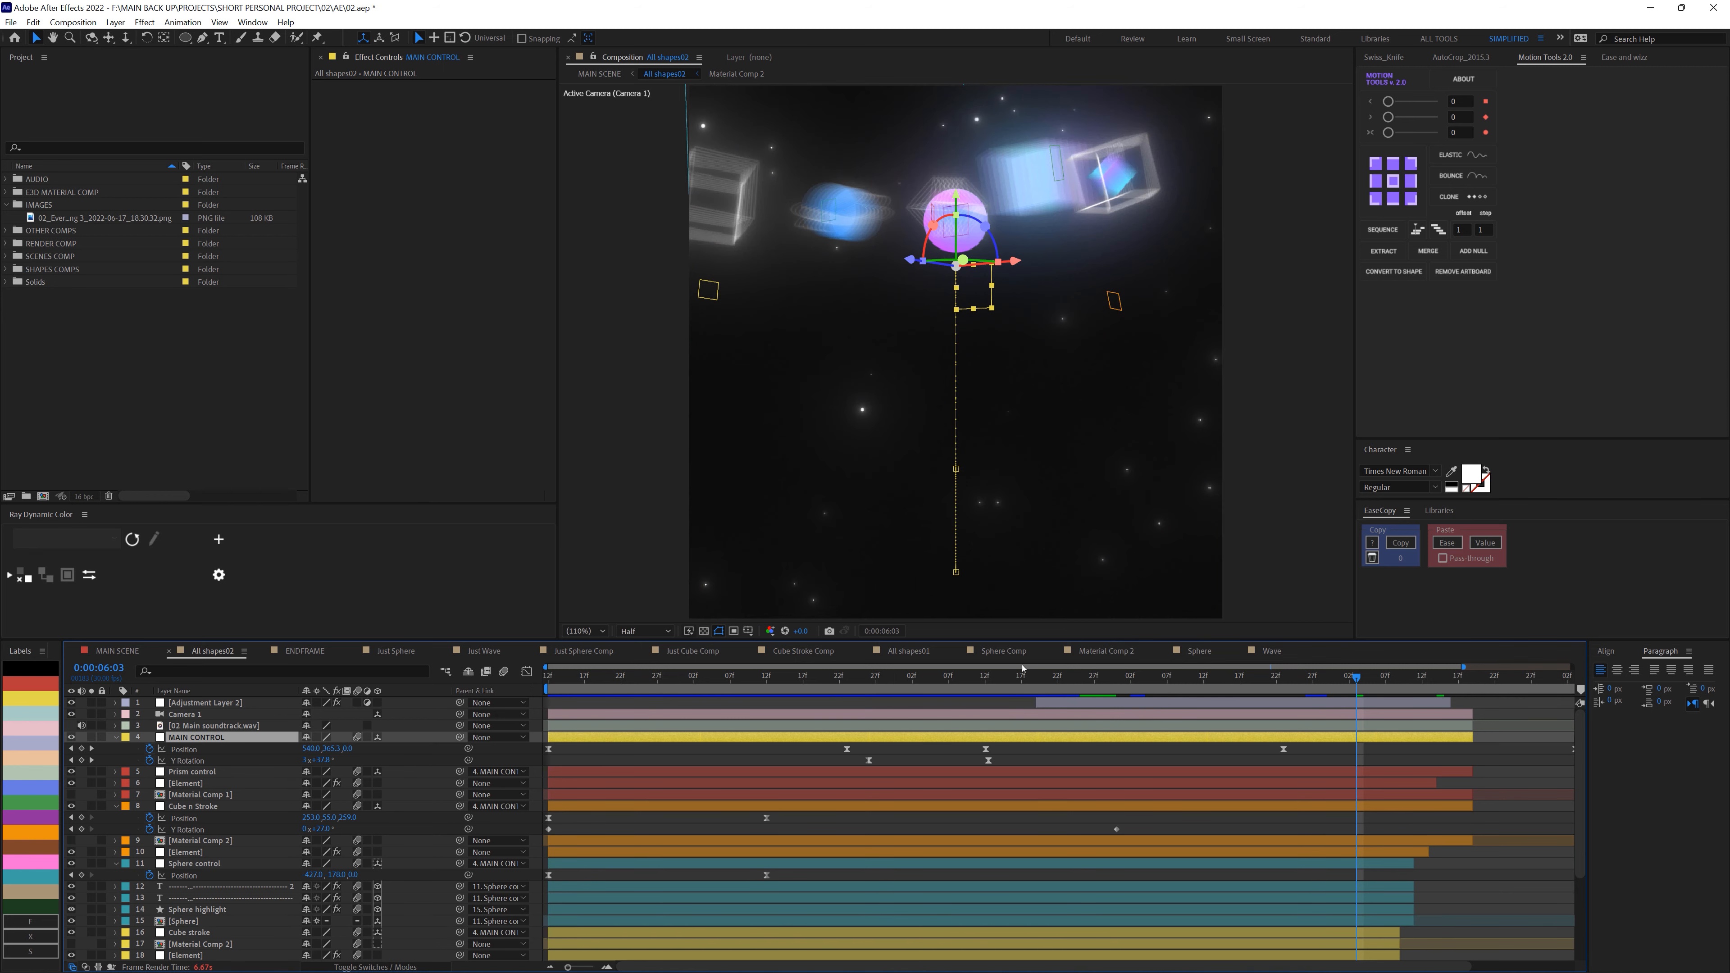
{"action": "left_click_drag", "start_coordinate": [1030, 682], "coordinate": [1133, 694]}
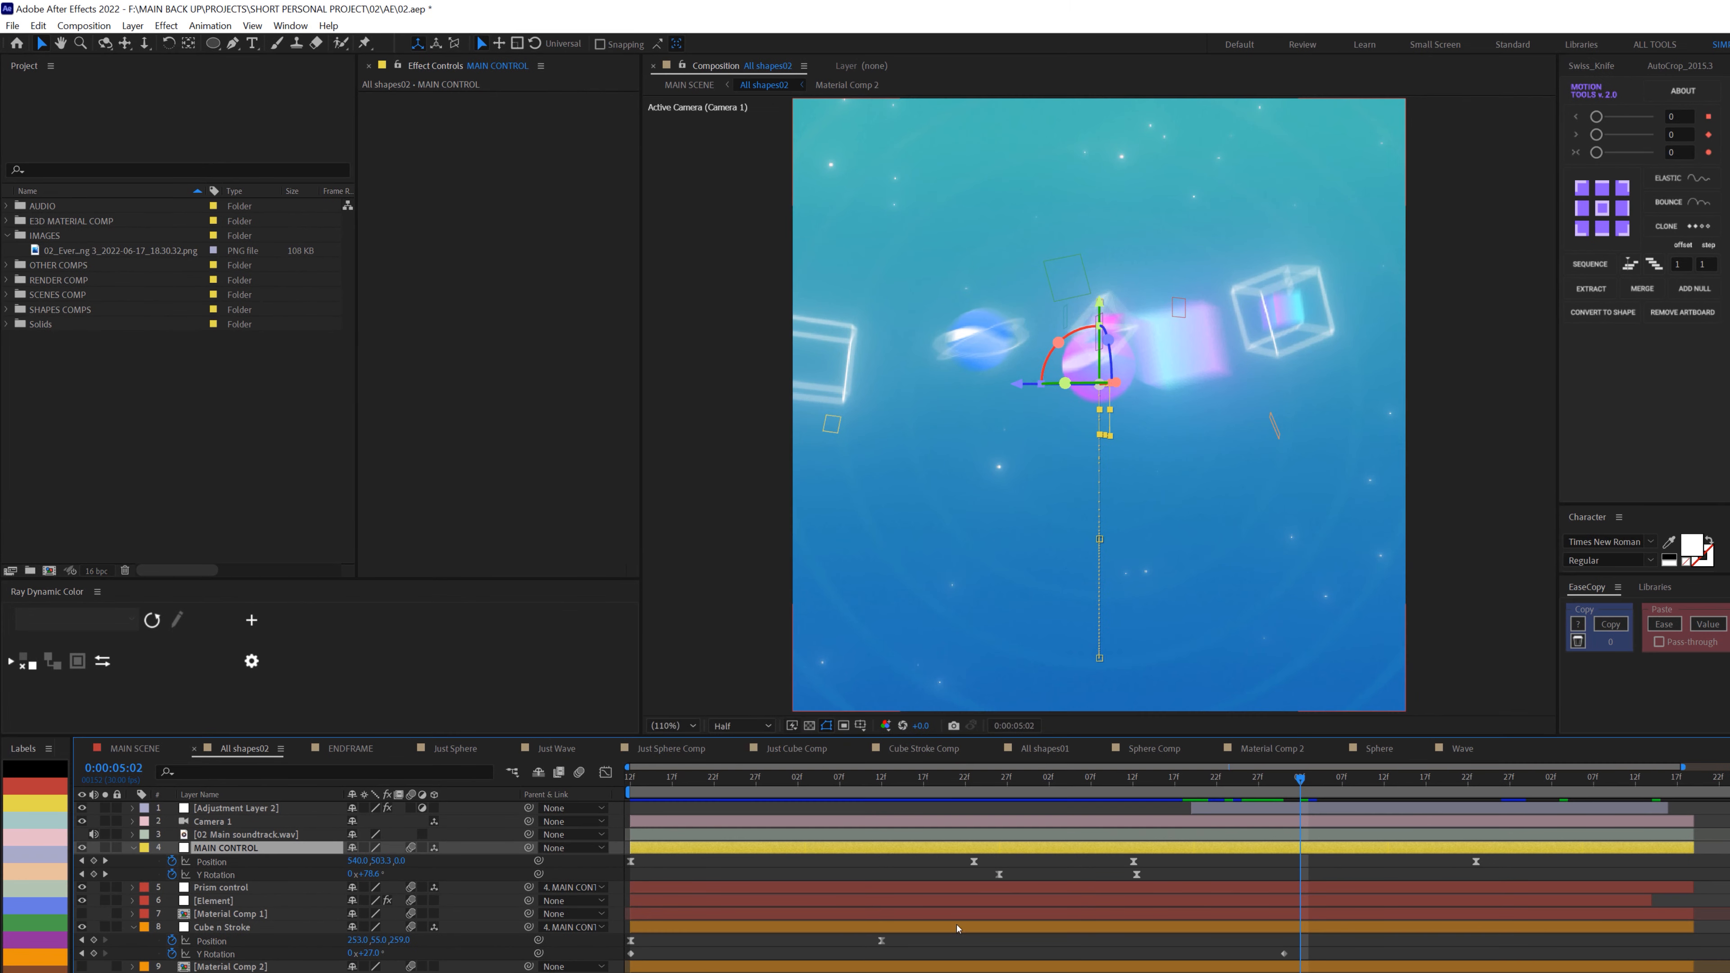
{"action": "left_click_drag", "start_coordinate": [1306, 790], "coordinate": [1428, 807]}
Select the Black BG layer, followed by Adjustment Layer 2 to examine its CC Force Motion Blur effect.
{"action": "scroll", "coordinate": [1444, 884], "scroll_direction": "down", "scroll_amount": 5}
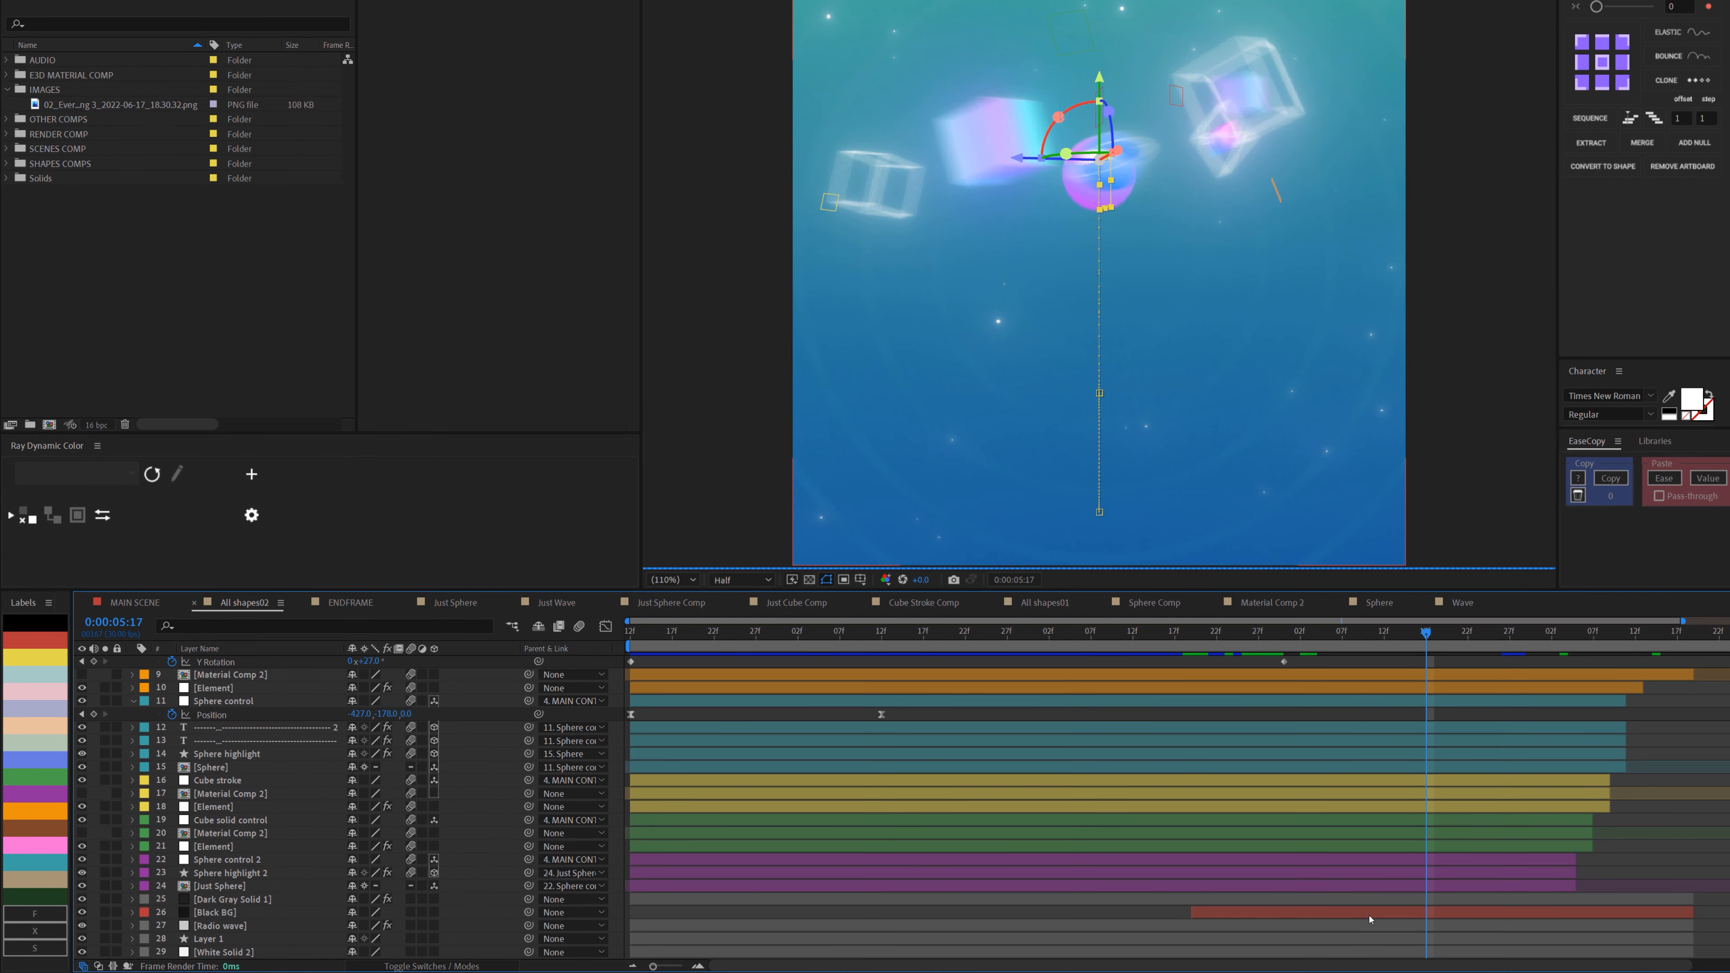
{"action": "left_click", "coordinate": [1368, 913]}
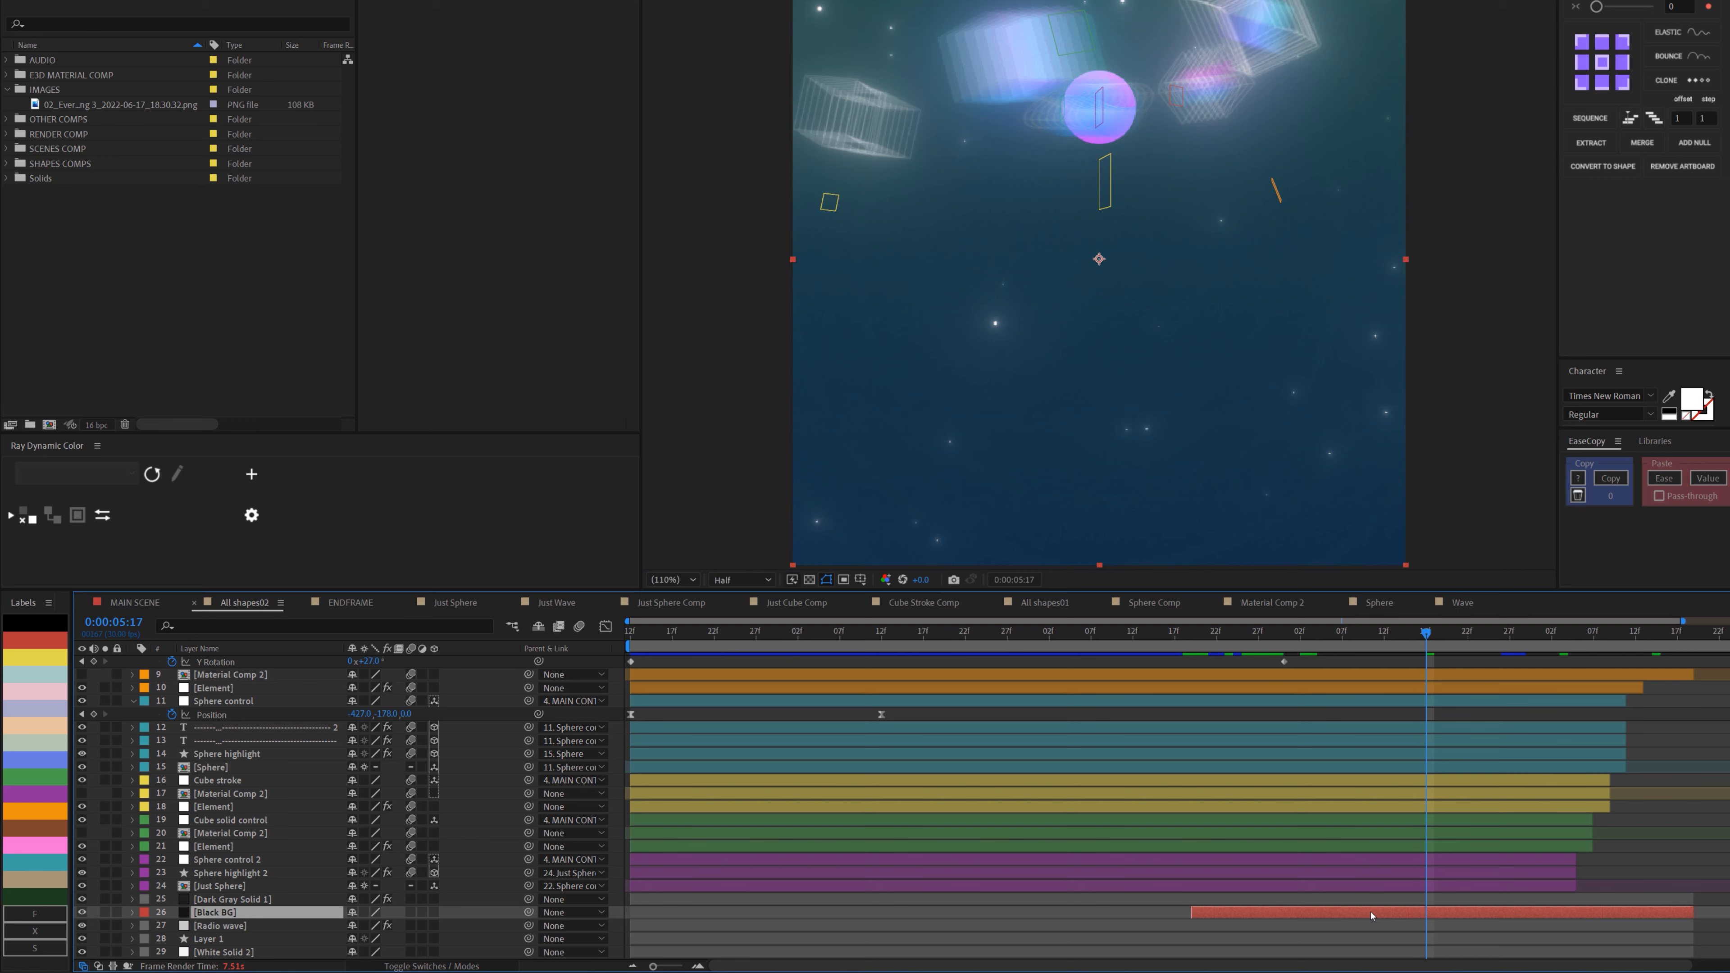
{"action": "scroll", "coordinate": [1371, 915], "scroll_direction": "up", "scroll_amount": 5}
{"action": "left_click", "coordinate": [1233, 669]}
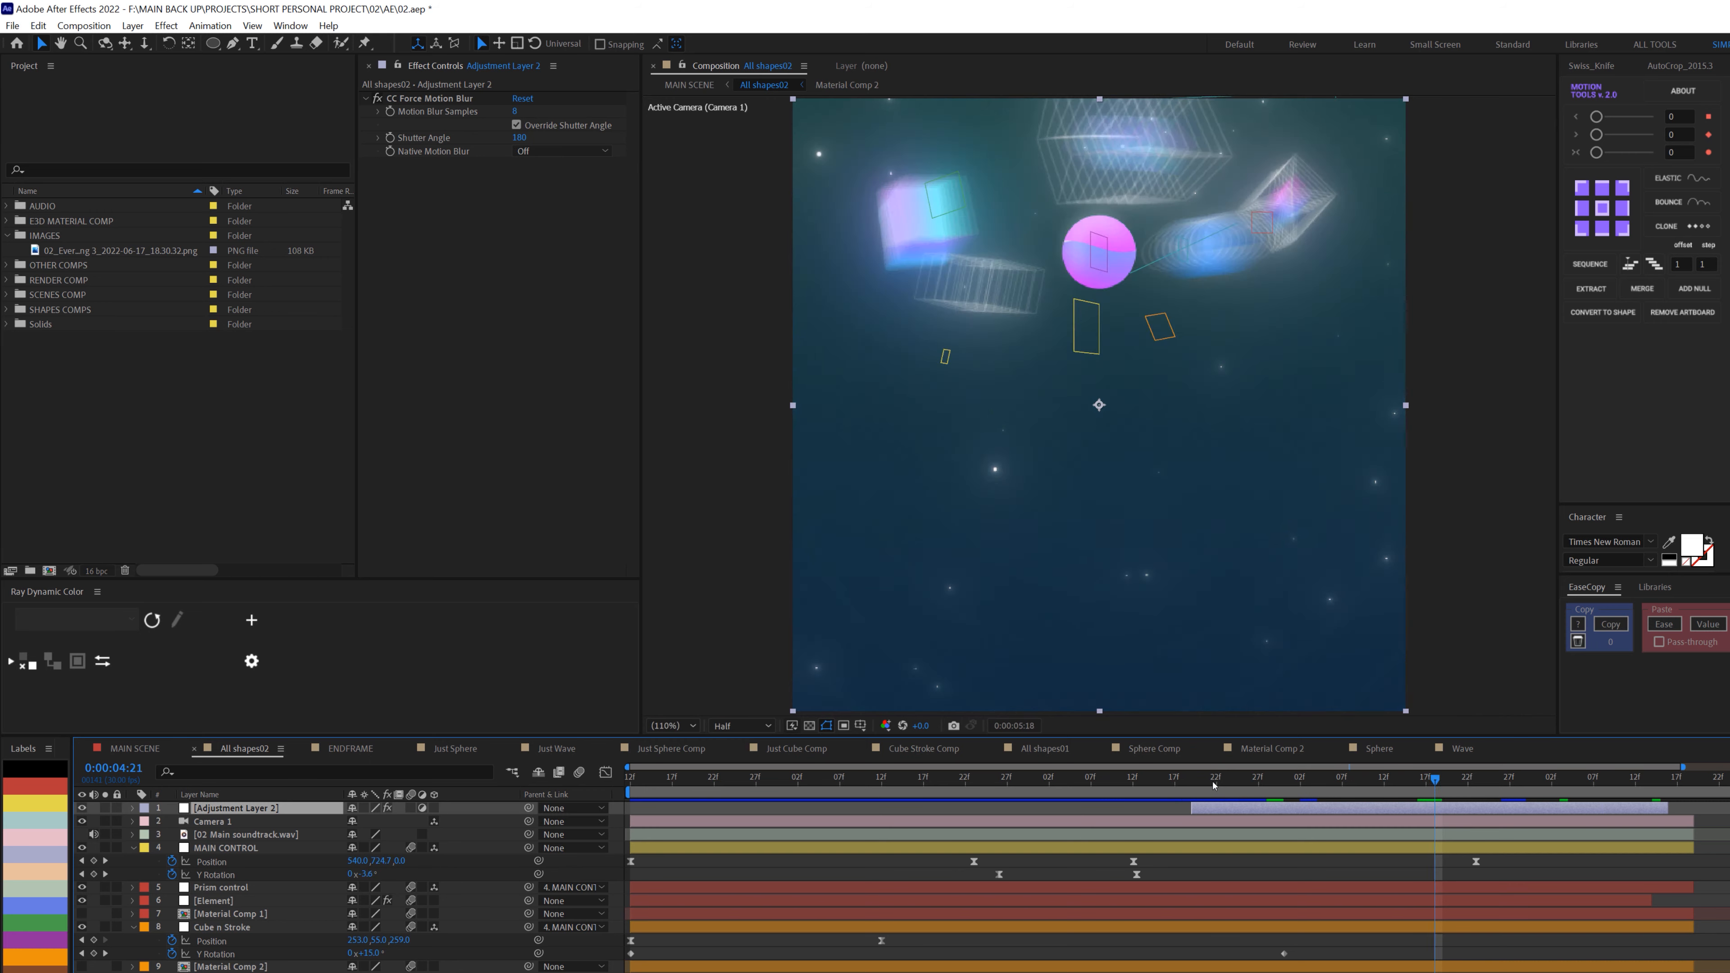
Scrub the blurred rotation in All shapes02 to 0:00:05:15 and compare it with the Explore.mp4 playback in VLC media player.
{"action": "left_click_drag", "start_coordinate": [1217, 782], "coordinate": [1409, 791]}
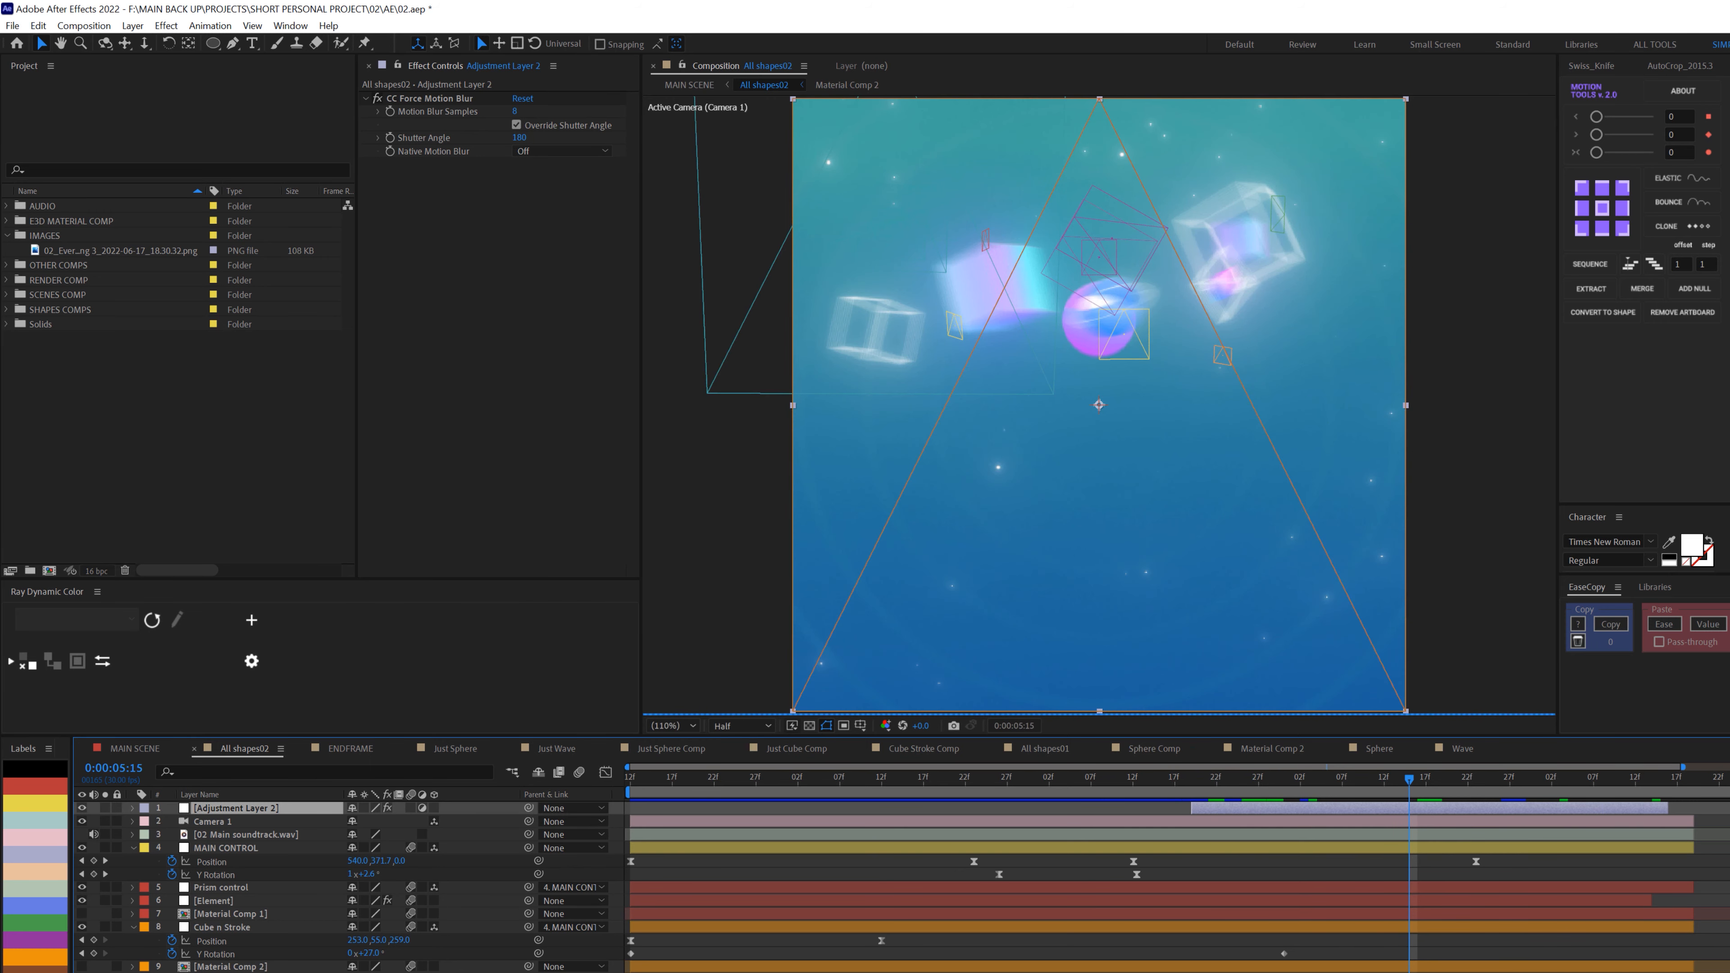
{"action": "key", "text": "alt+Tab"}
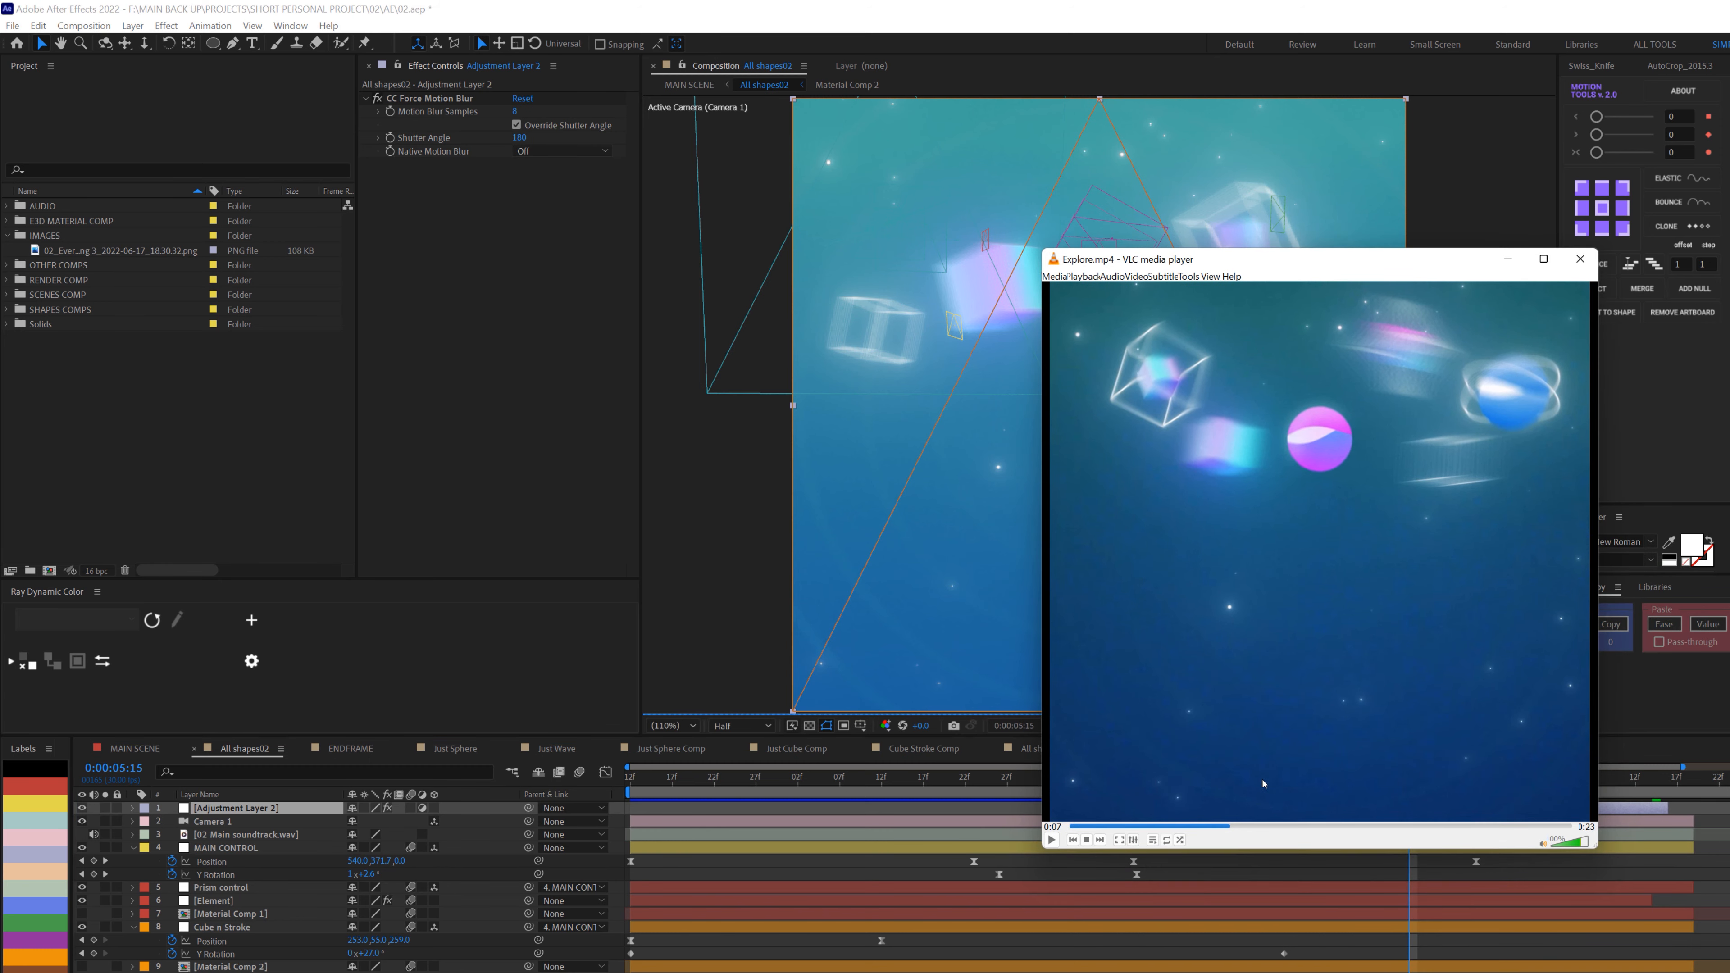
{"action": "left_click", "coordinate": [1218, 827]}
{"action": "key", "text": "space"}
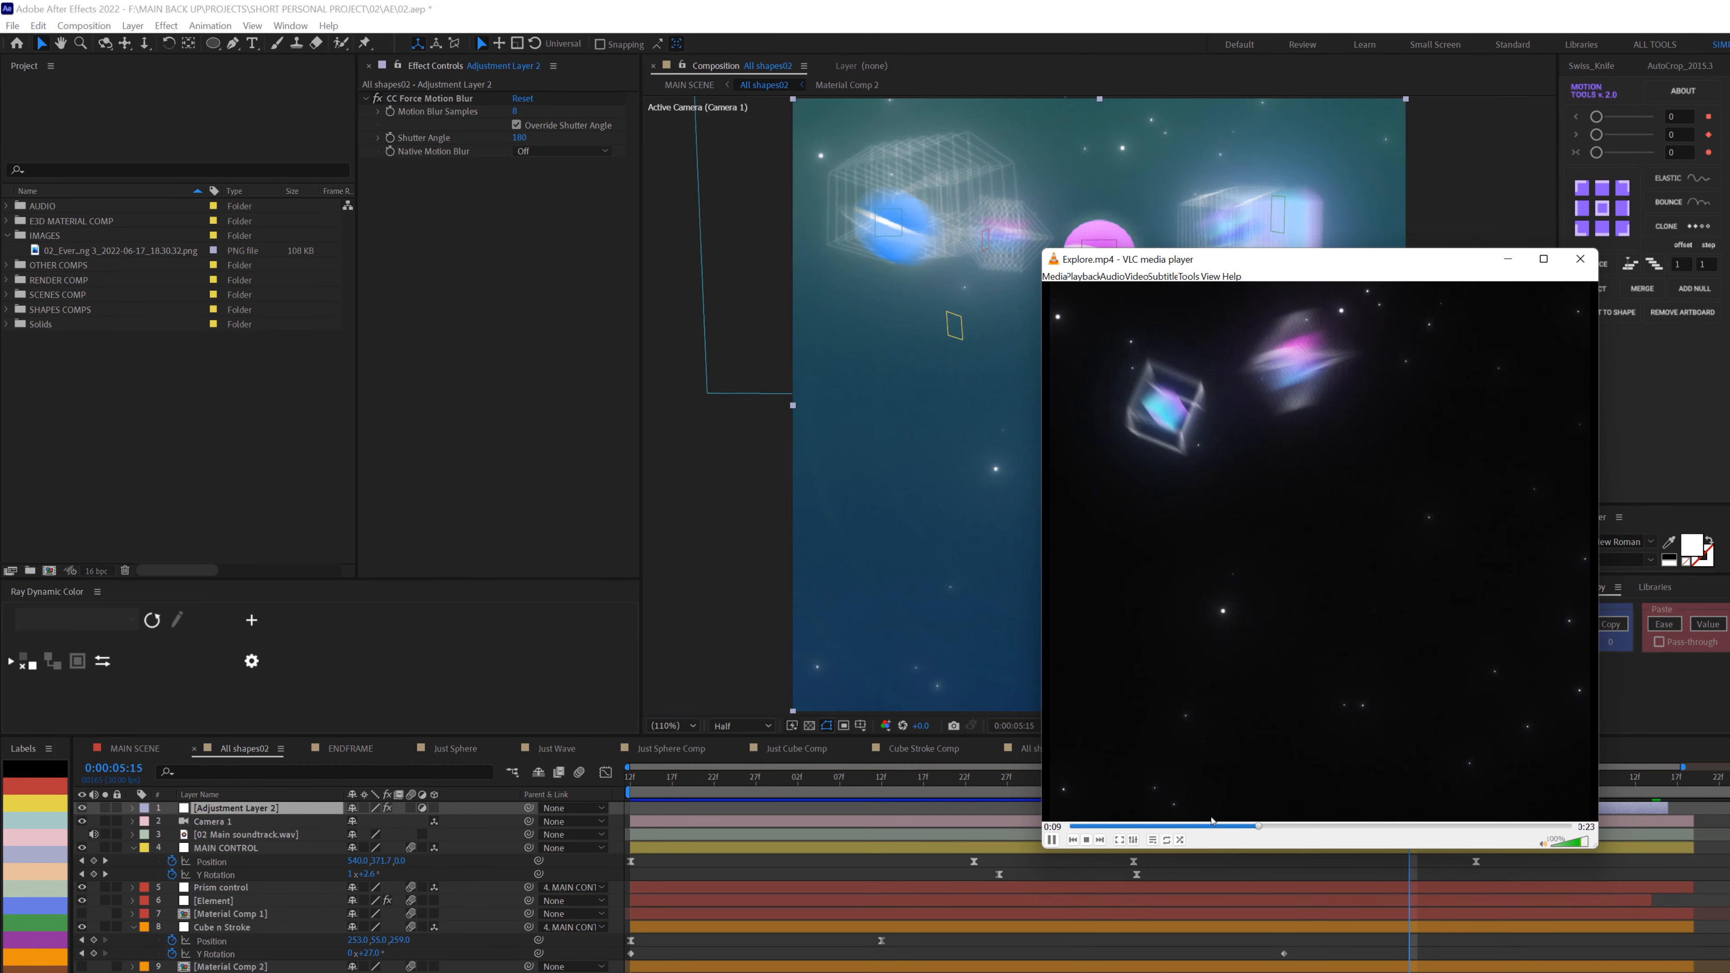
{"action": "key", "text": "alt+Tab"}
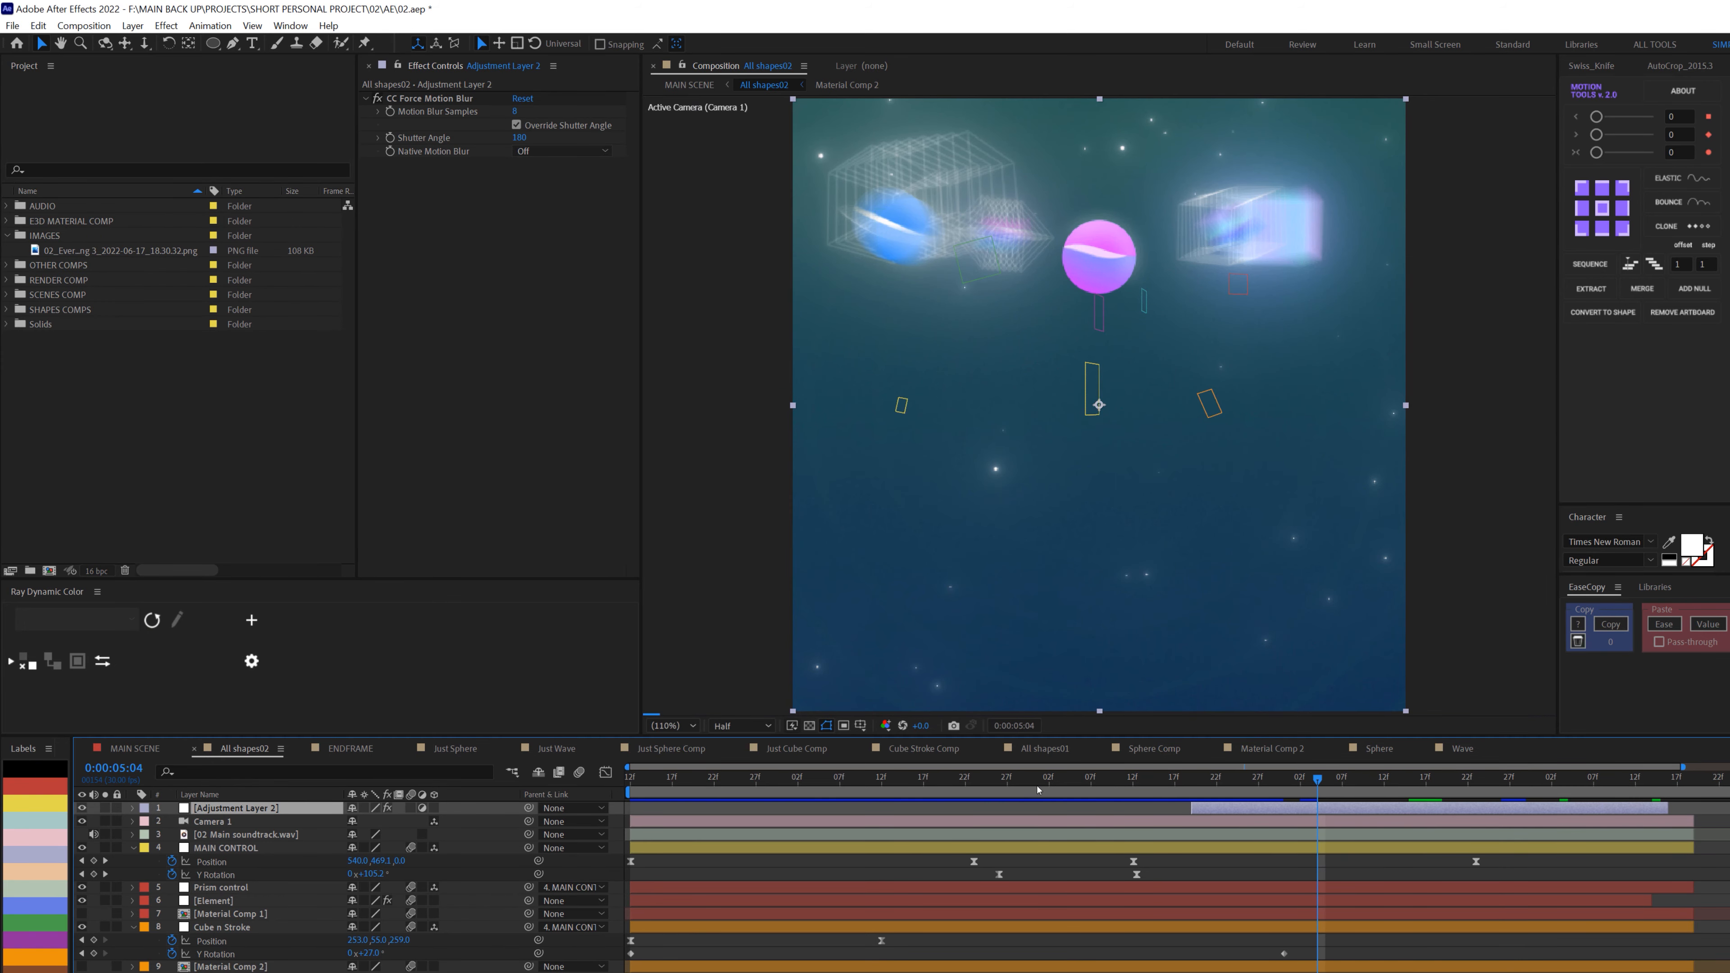
Return to MAIN SCENE at 0:00:09:09, open the ENDFRAME composition and scrub its title to 0:00:01:06.
{"action": "key", "text": "Tab"}
{"action": "left_click", "coordinate": [1151, 811]}
{"action": "left_click_drag", "start_coordinate": [1502, 787], "coordinate": [1548, 790]}
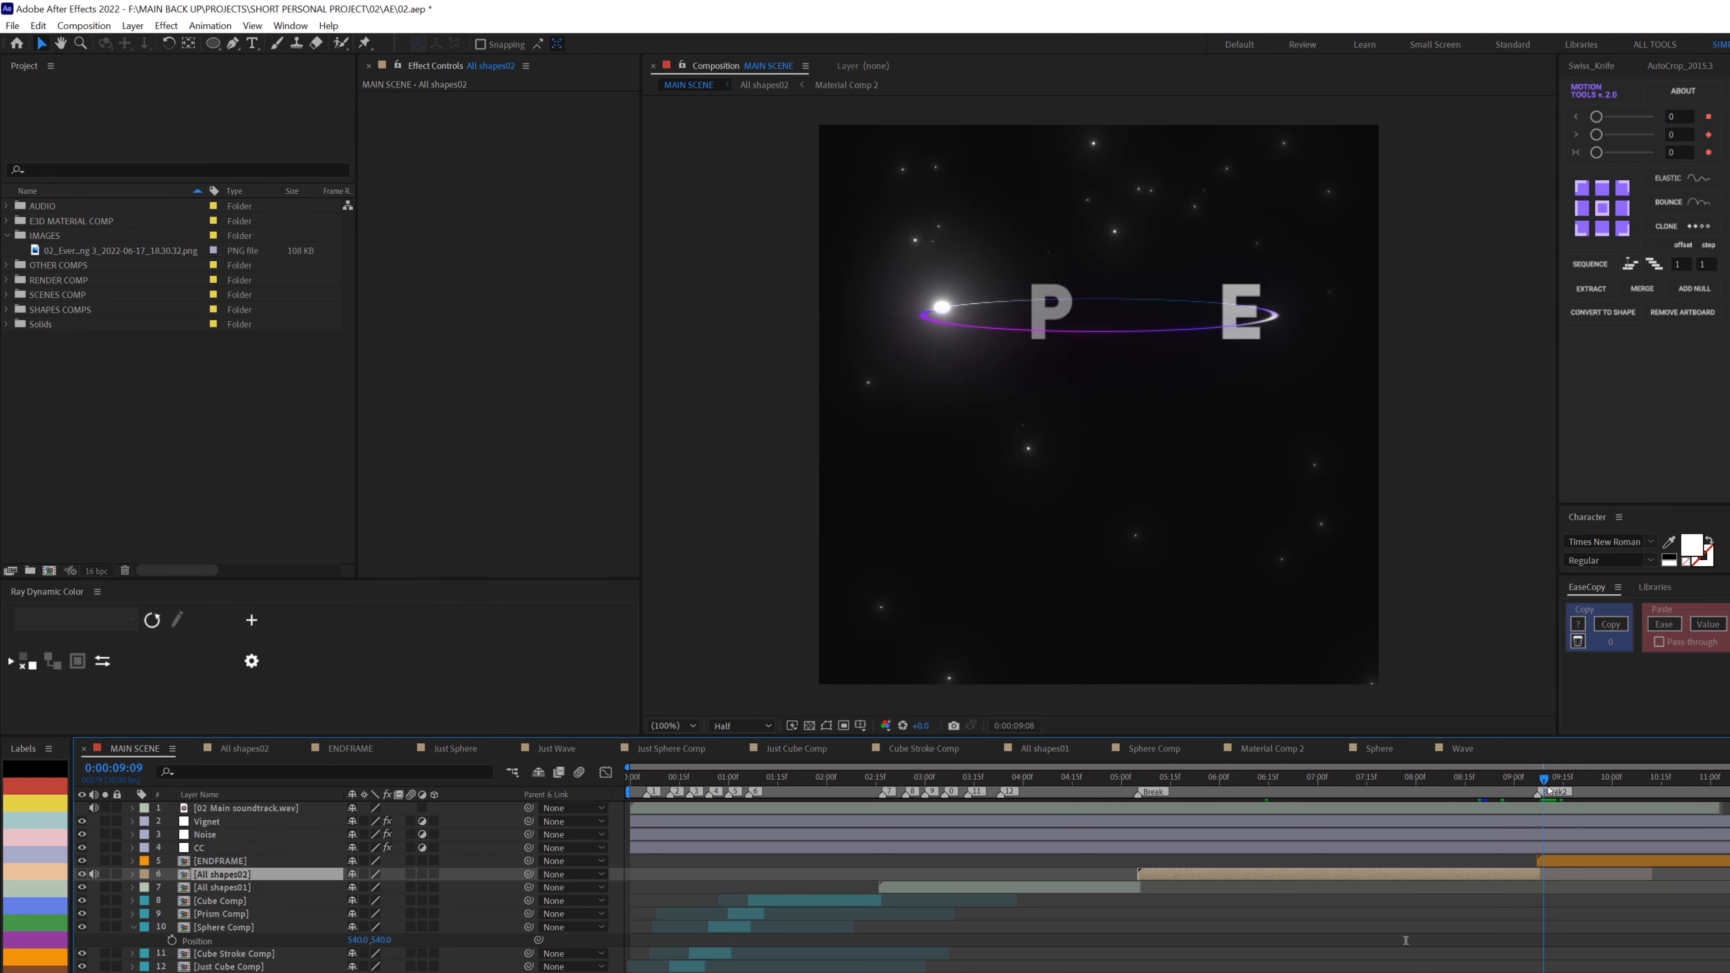
{"action": "double_click", "coordinate": [1559, 861]}
{"action": "left_click_drag", "start_coordinate": [673, 741], "coordinate": [907, 741]}
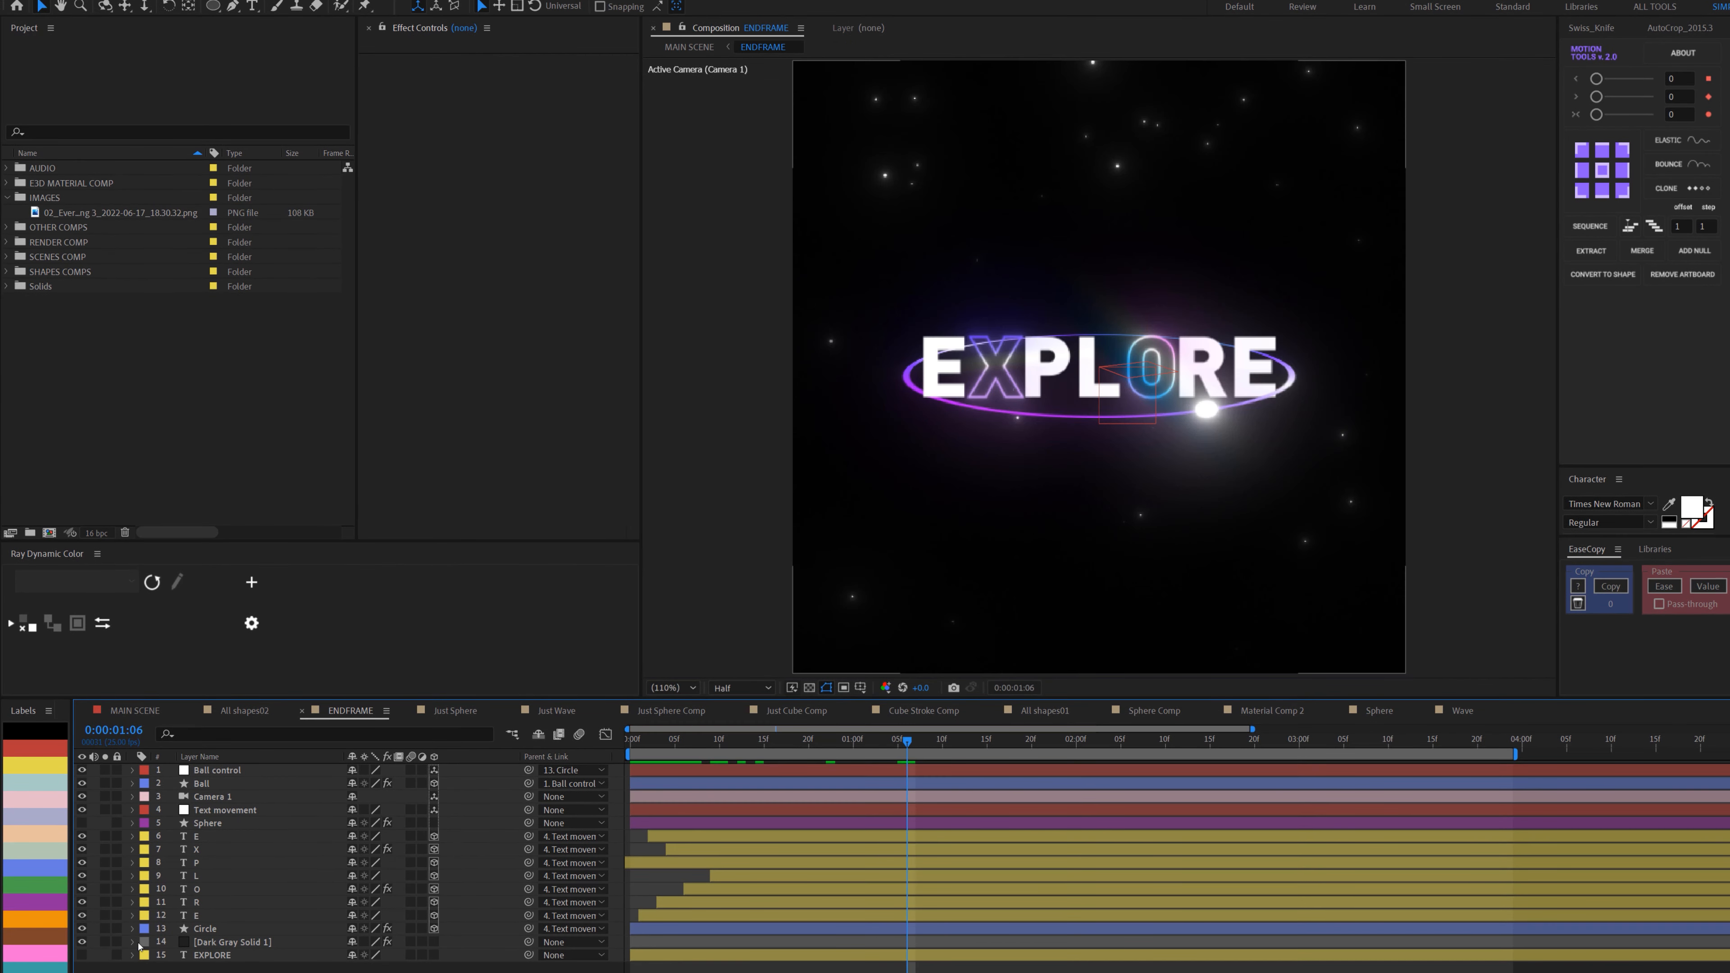
Solo the Dark Grey Solid 1, Circle and individual EXPLORE letter layers in ENDFRAME and preview them.
{"action": "left_click", "coordinate": [104, 943]}
{"action": "left_click", "coordinate": [213, 943]}
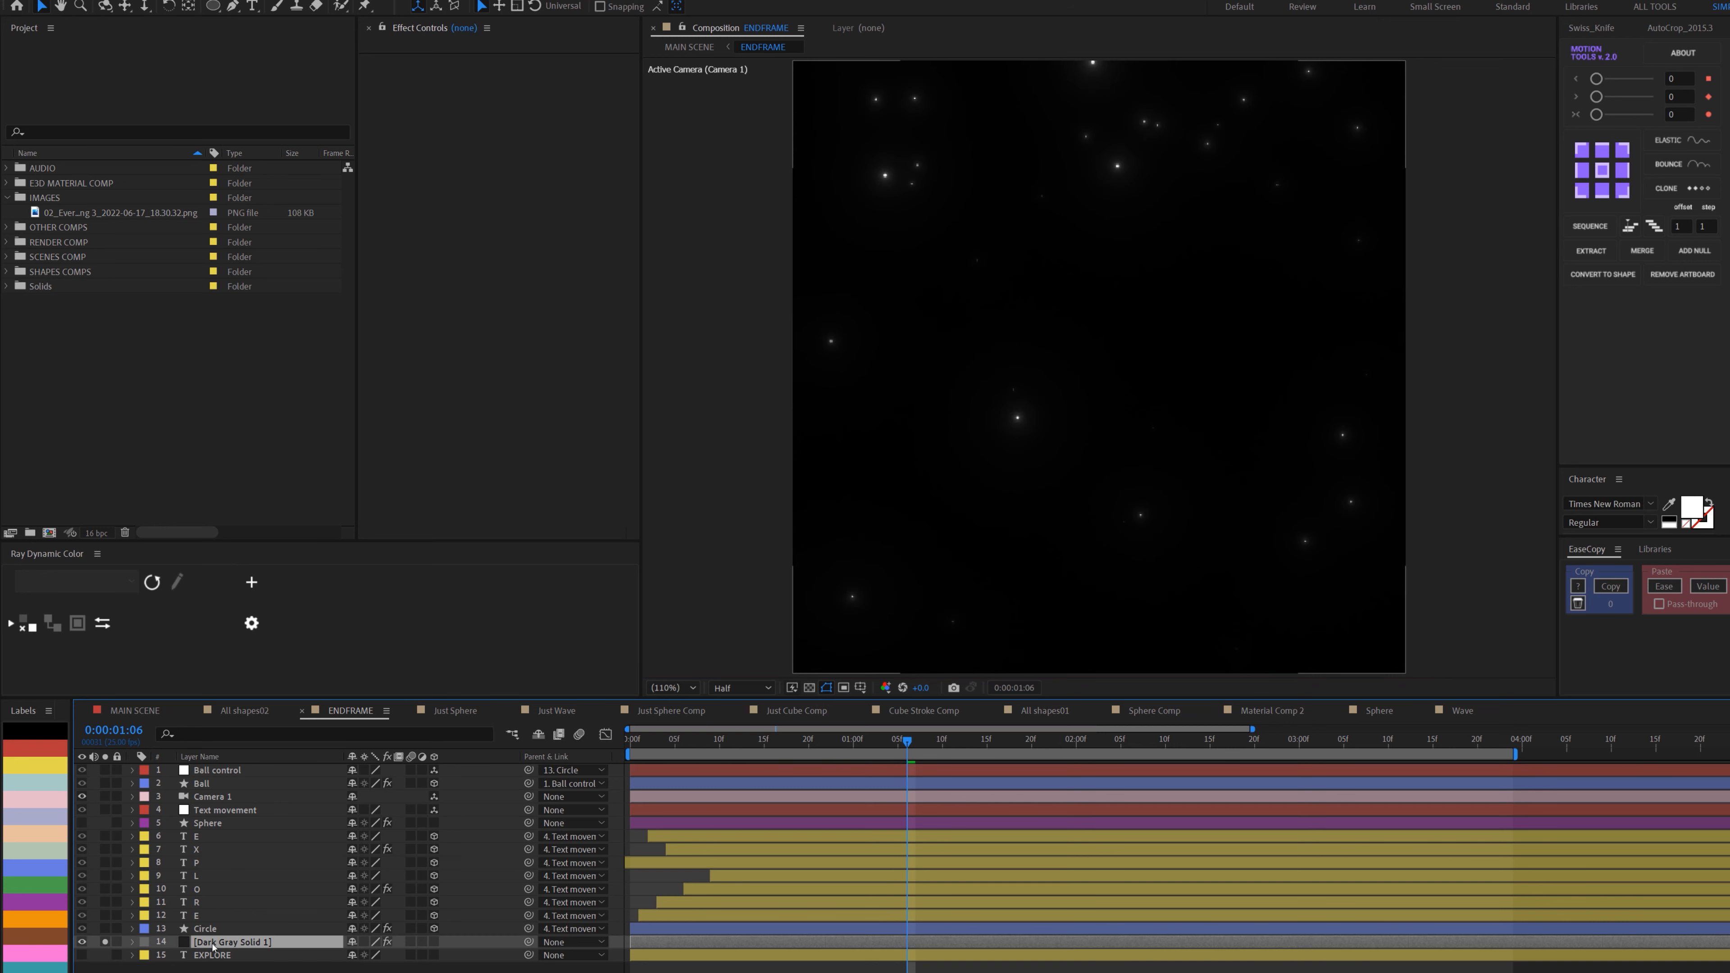
{"action": "left_click", "coordinate": [104, 929]}
{"action": "left_click", "coordinate": [1023, 411]}
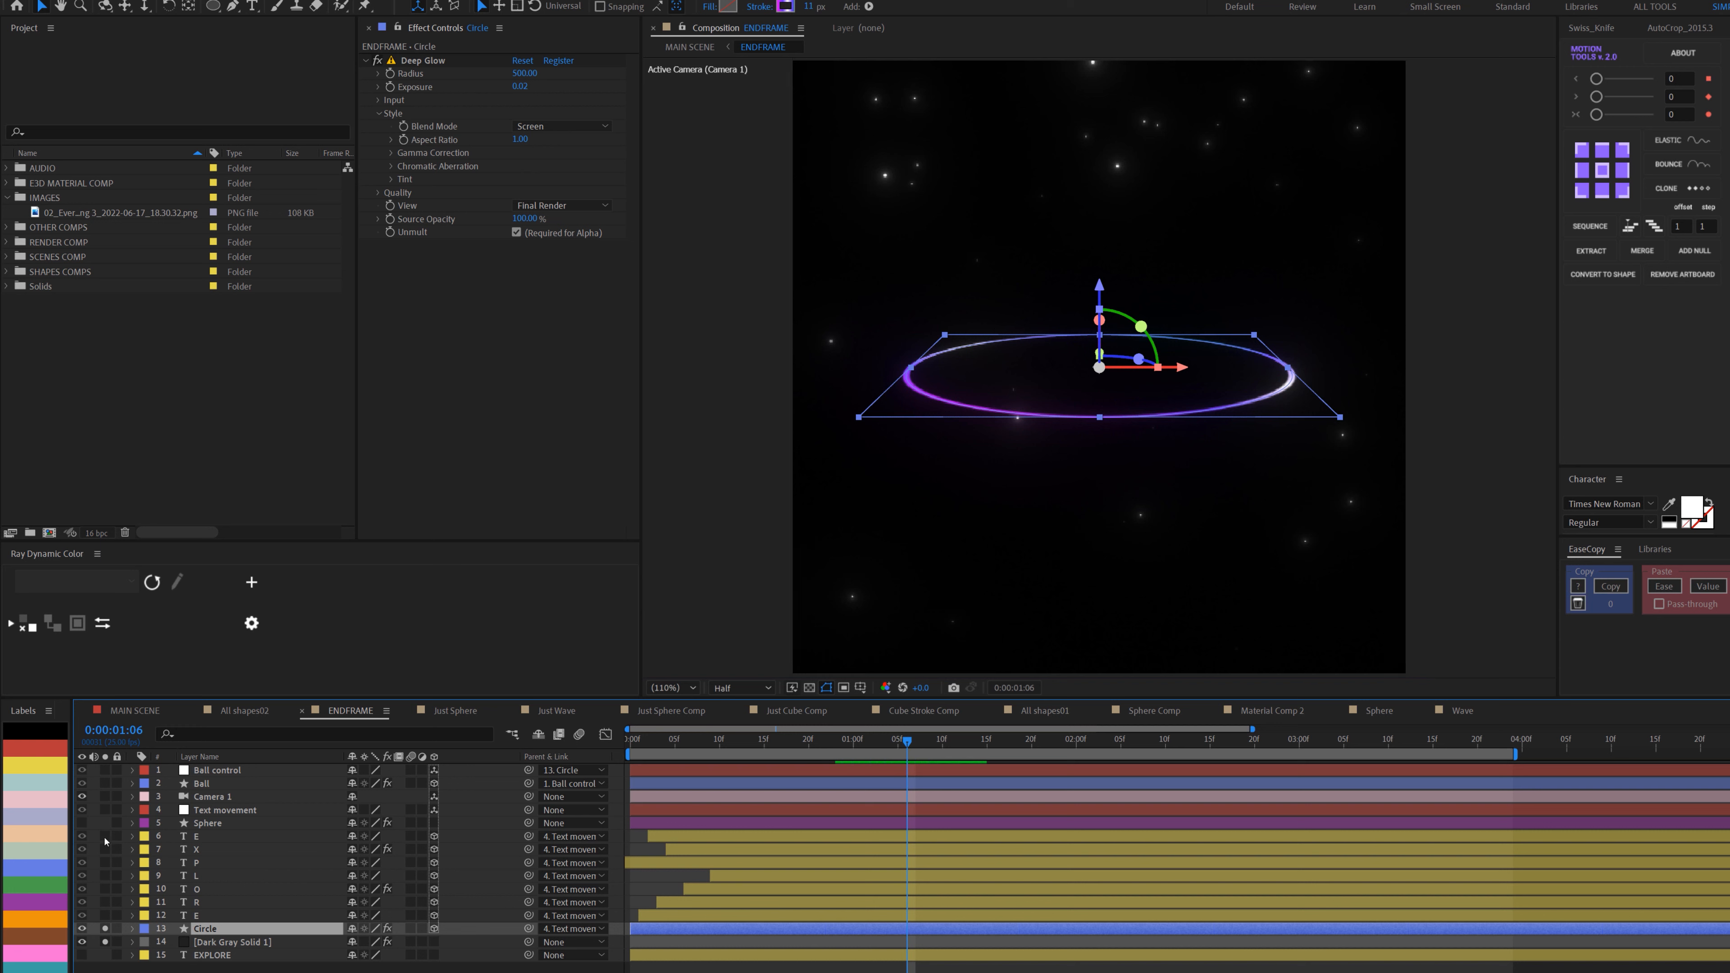
{"action": "left_click_drag", "start_coordinate": [104, 836], "coordinate": [104, 920]}
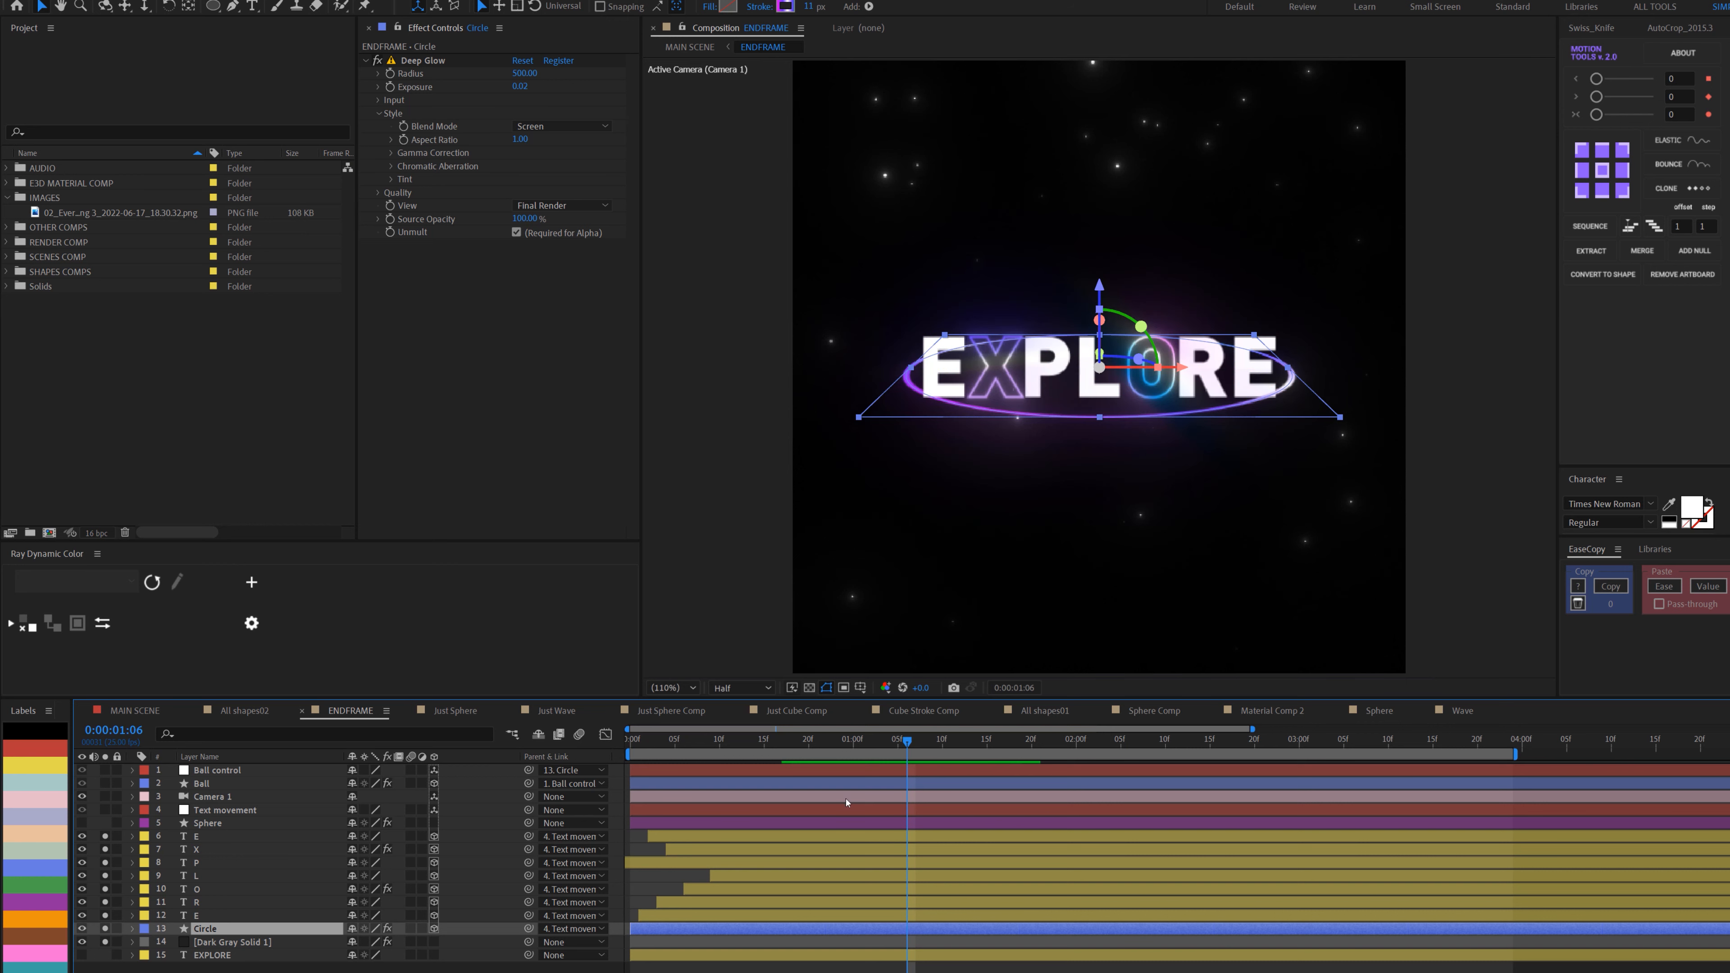
{"action": "key", "text": "space"}
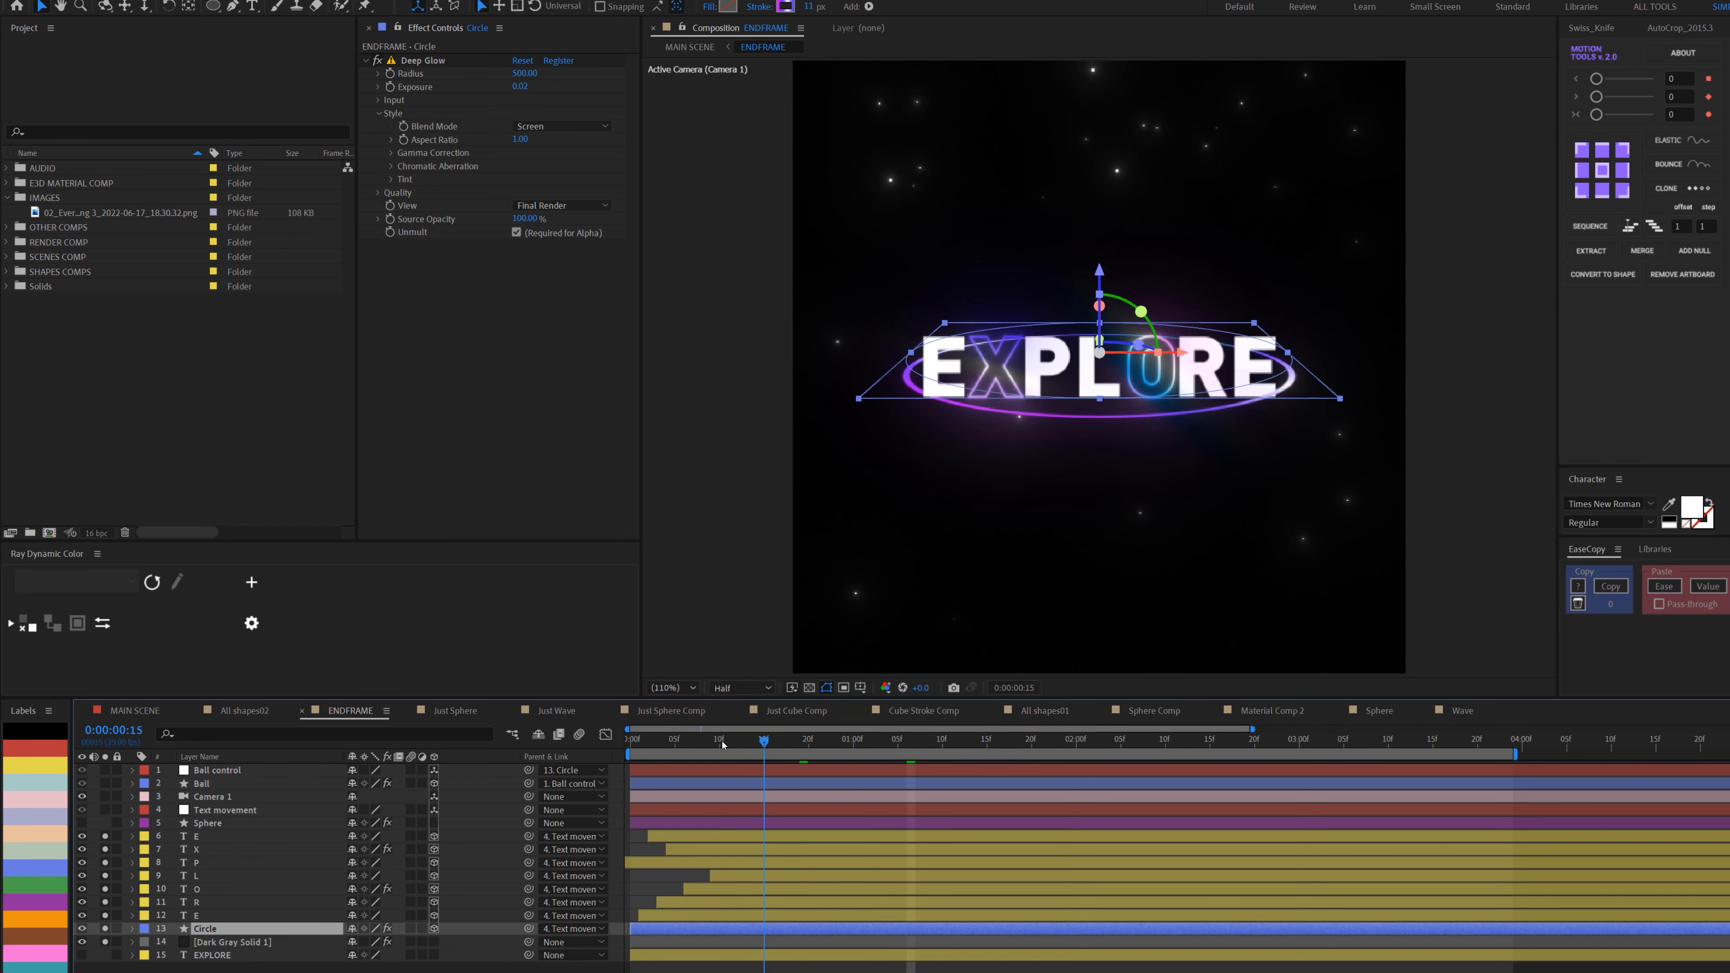
Reveal the Position keyframes of the Text movement null and preview the vertical motion it gives the title.
{"action": "left_click", "coordinate": [107, 810]}
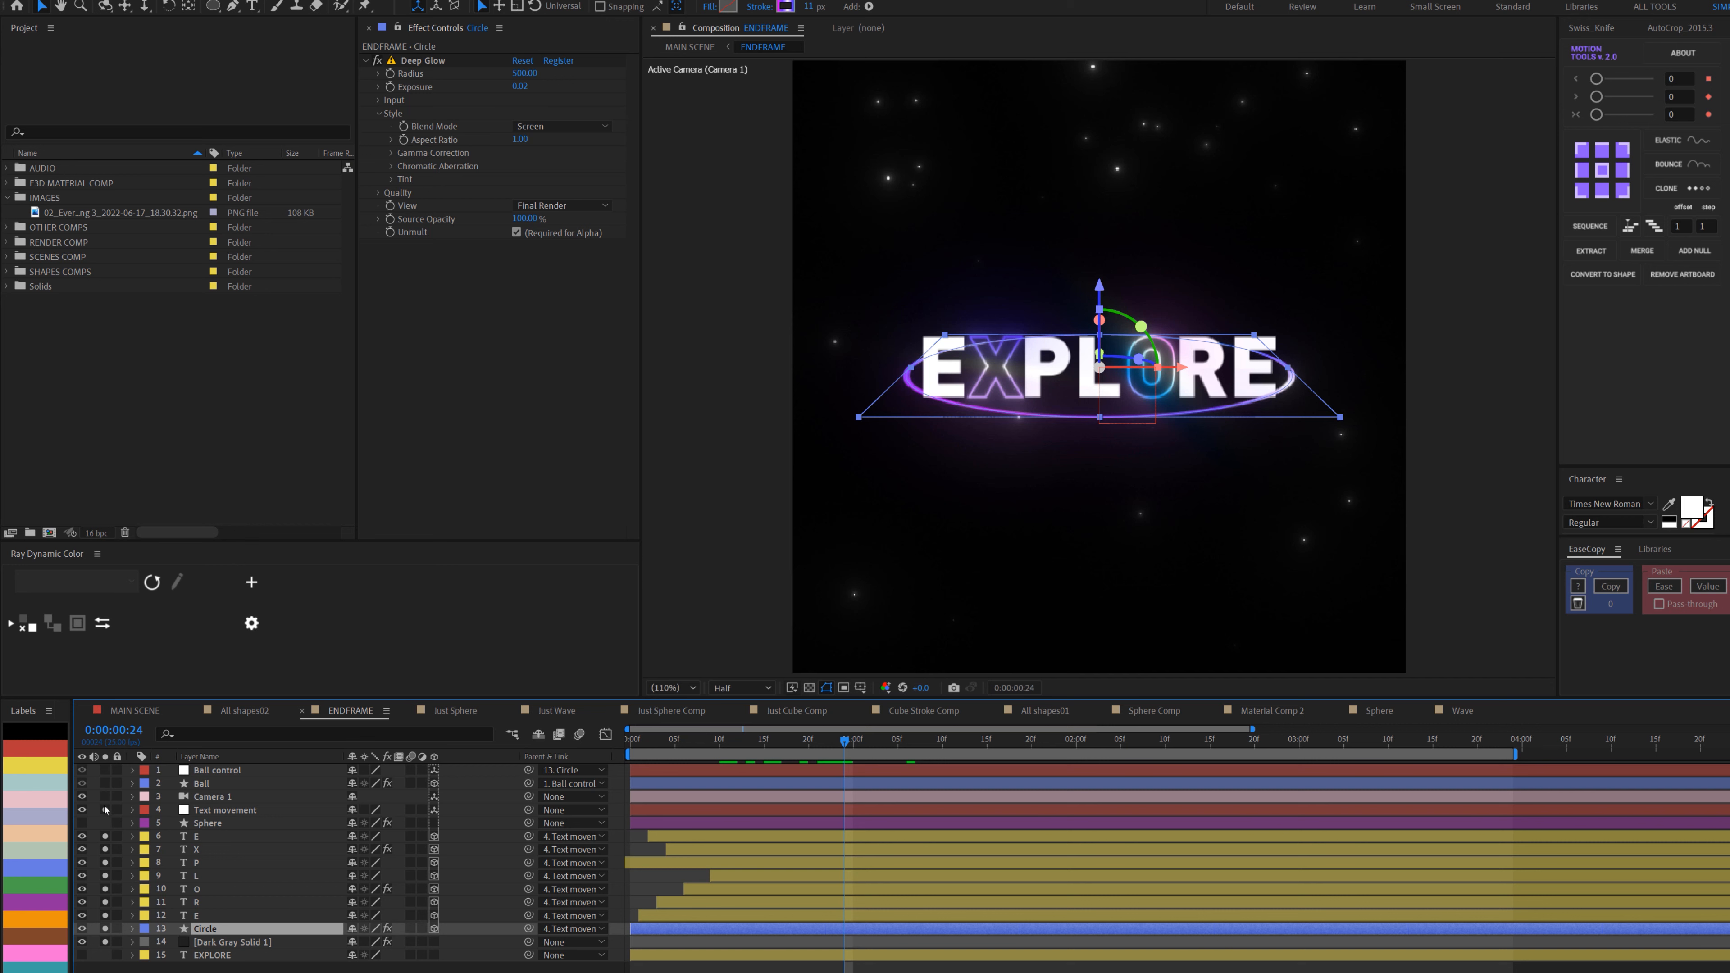
{"action": "left_click", "coordinate": [241, 813]}
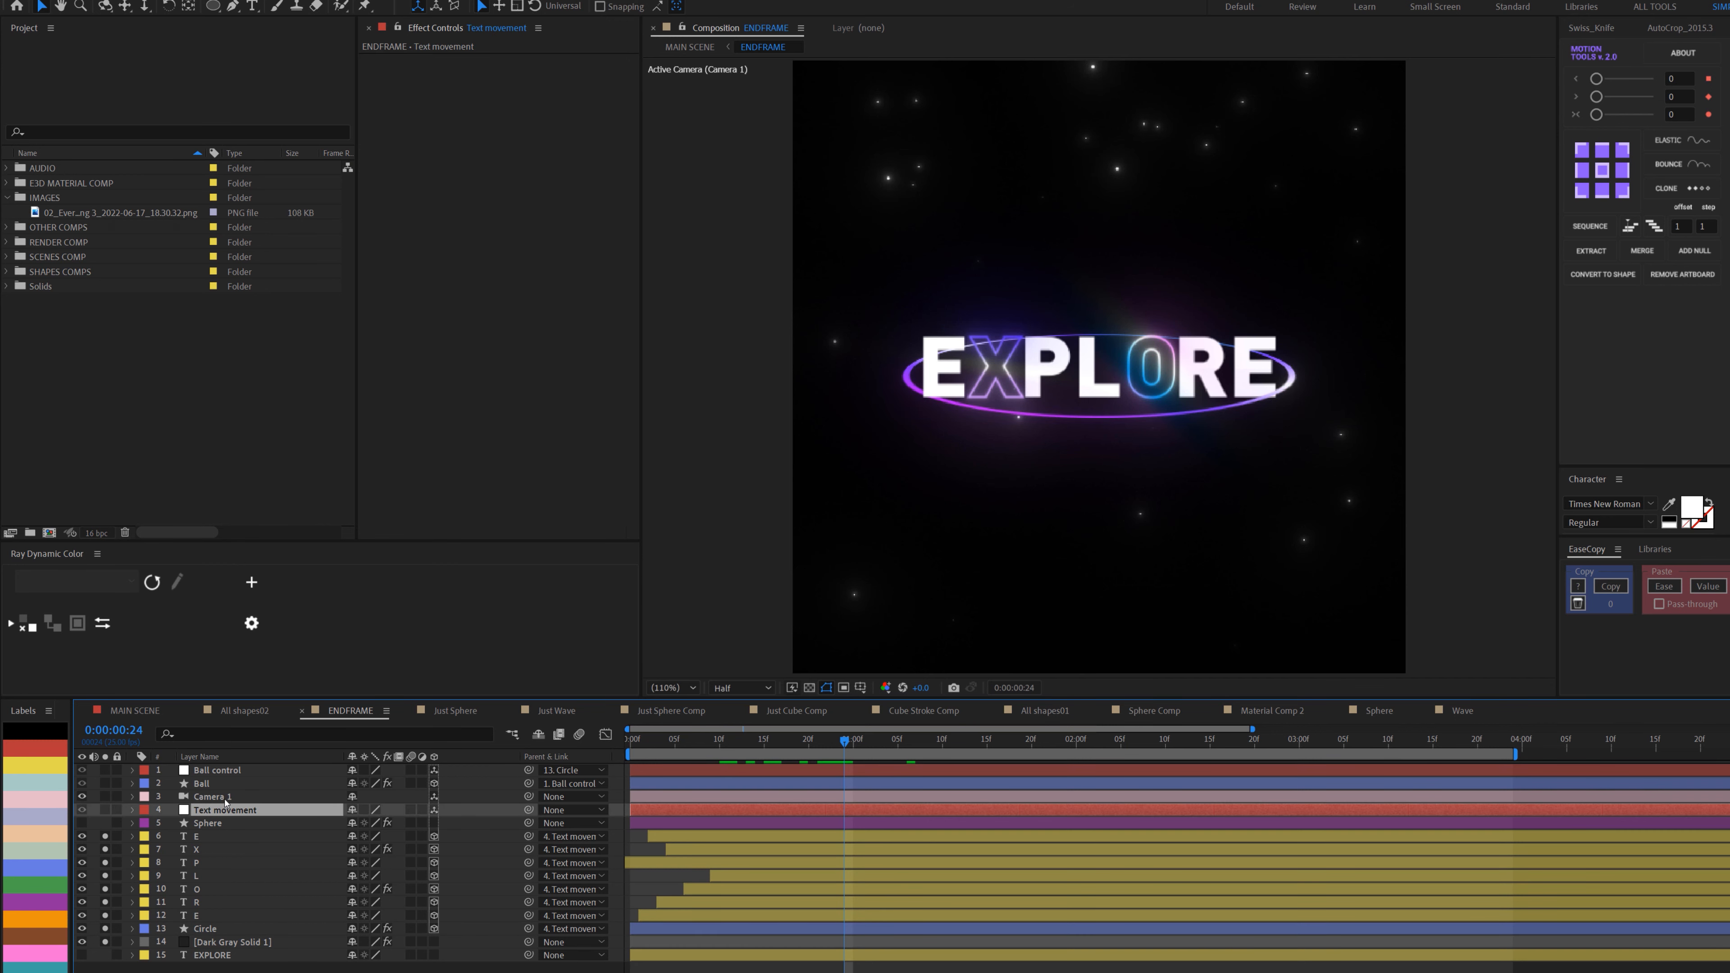
{"action": "key", "text": "p"}
{"action": "key", "text": "space"}
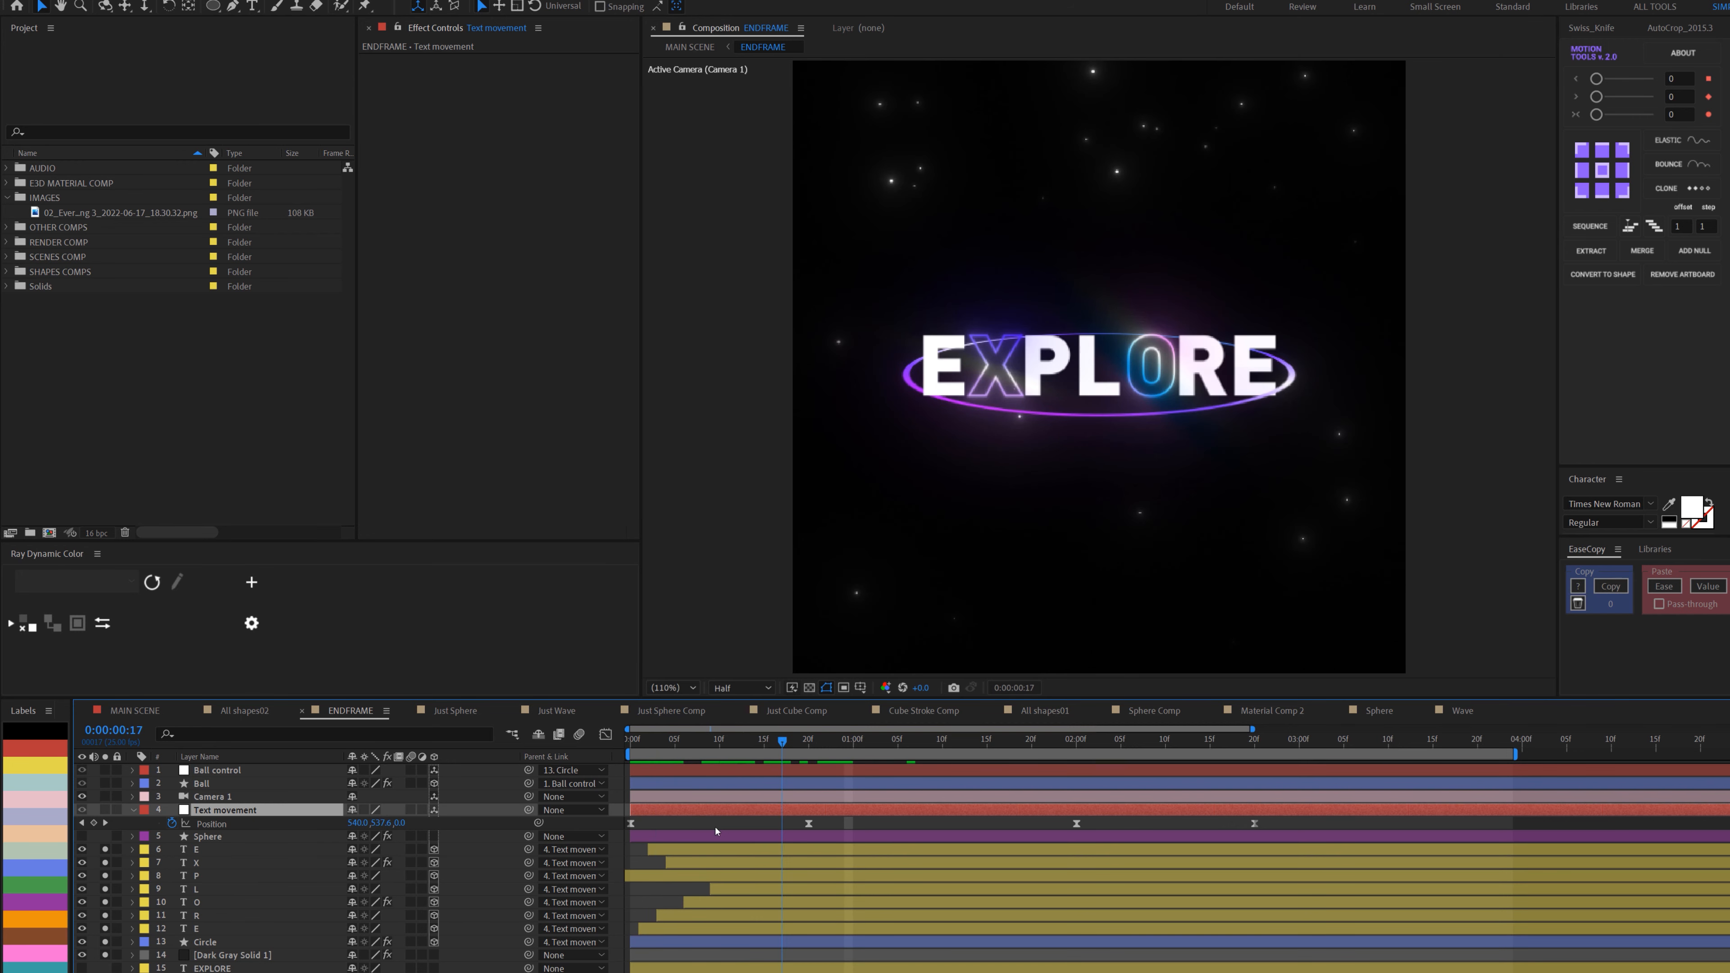
Reveal the Opacity keyframes of all seven EXPLORE letter layers and scrub through their staggered flicker-in.
{"action": "left_click", "coordinate": [205, 849]}
{"action": "left_click", "coordinate": [201, 928], "text": "shift"}
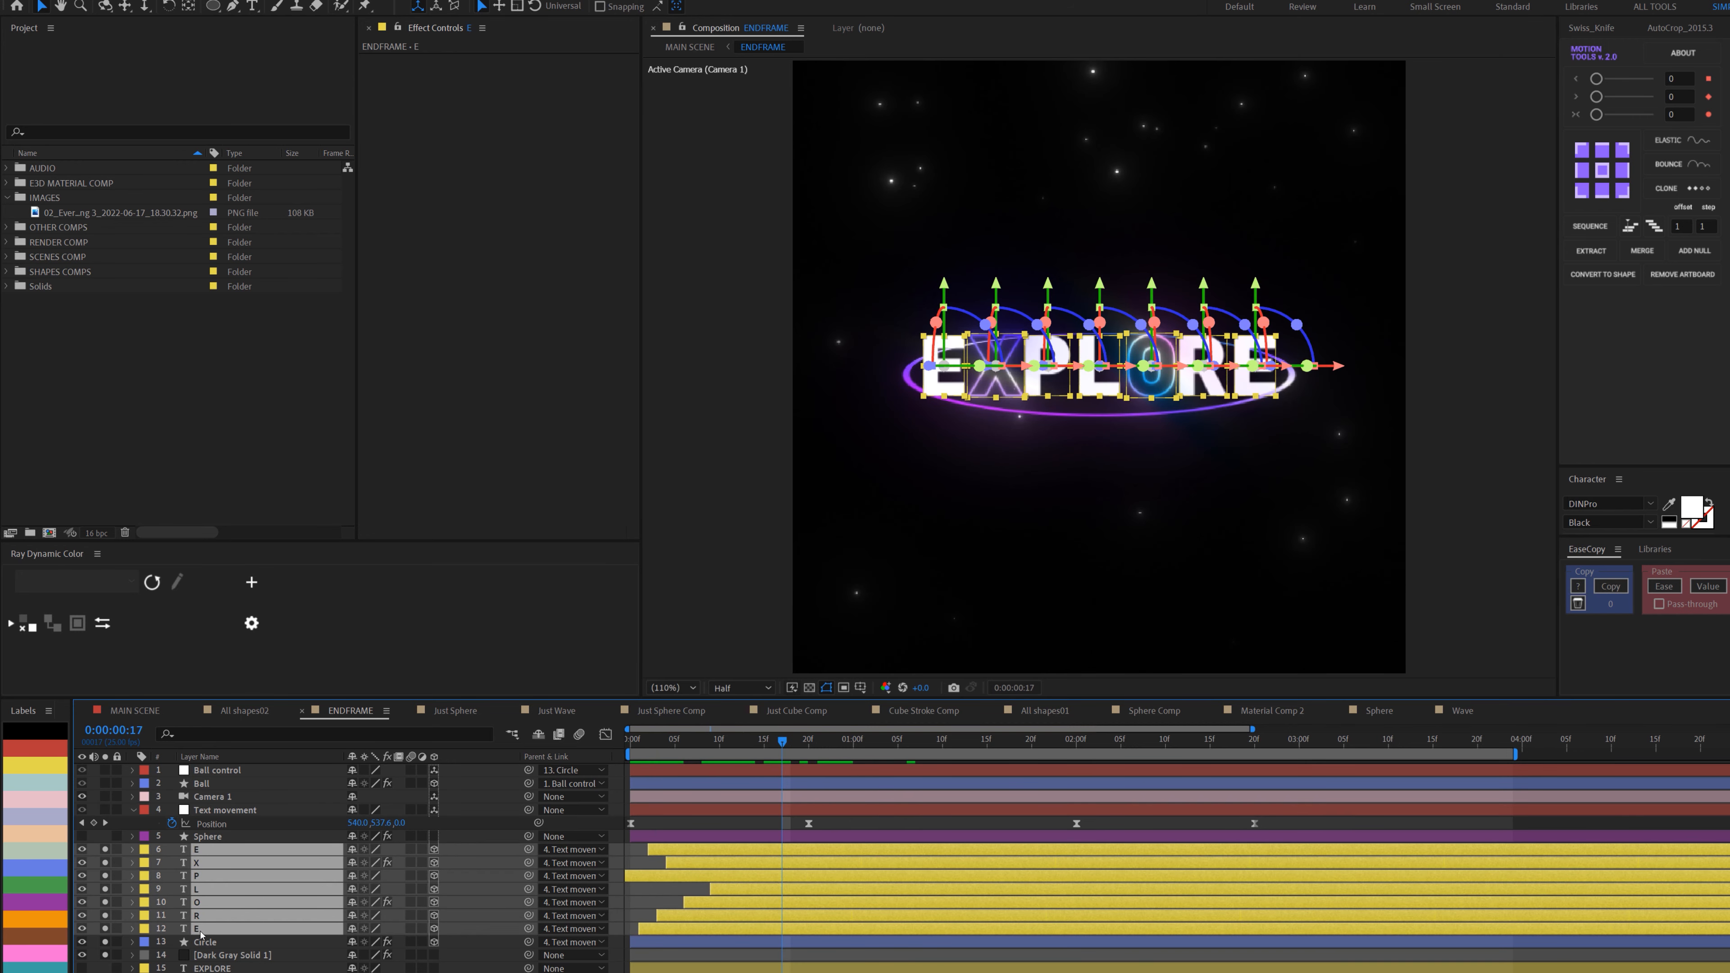
{"action": "key", "text": "t"}
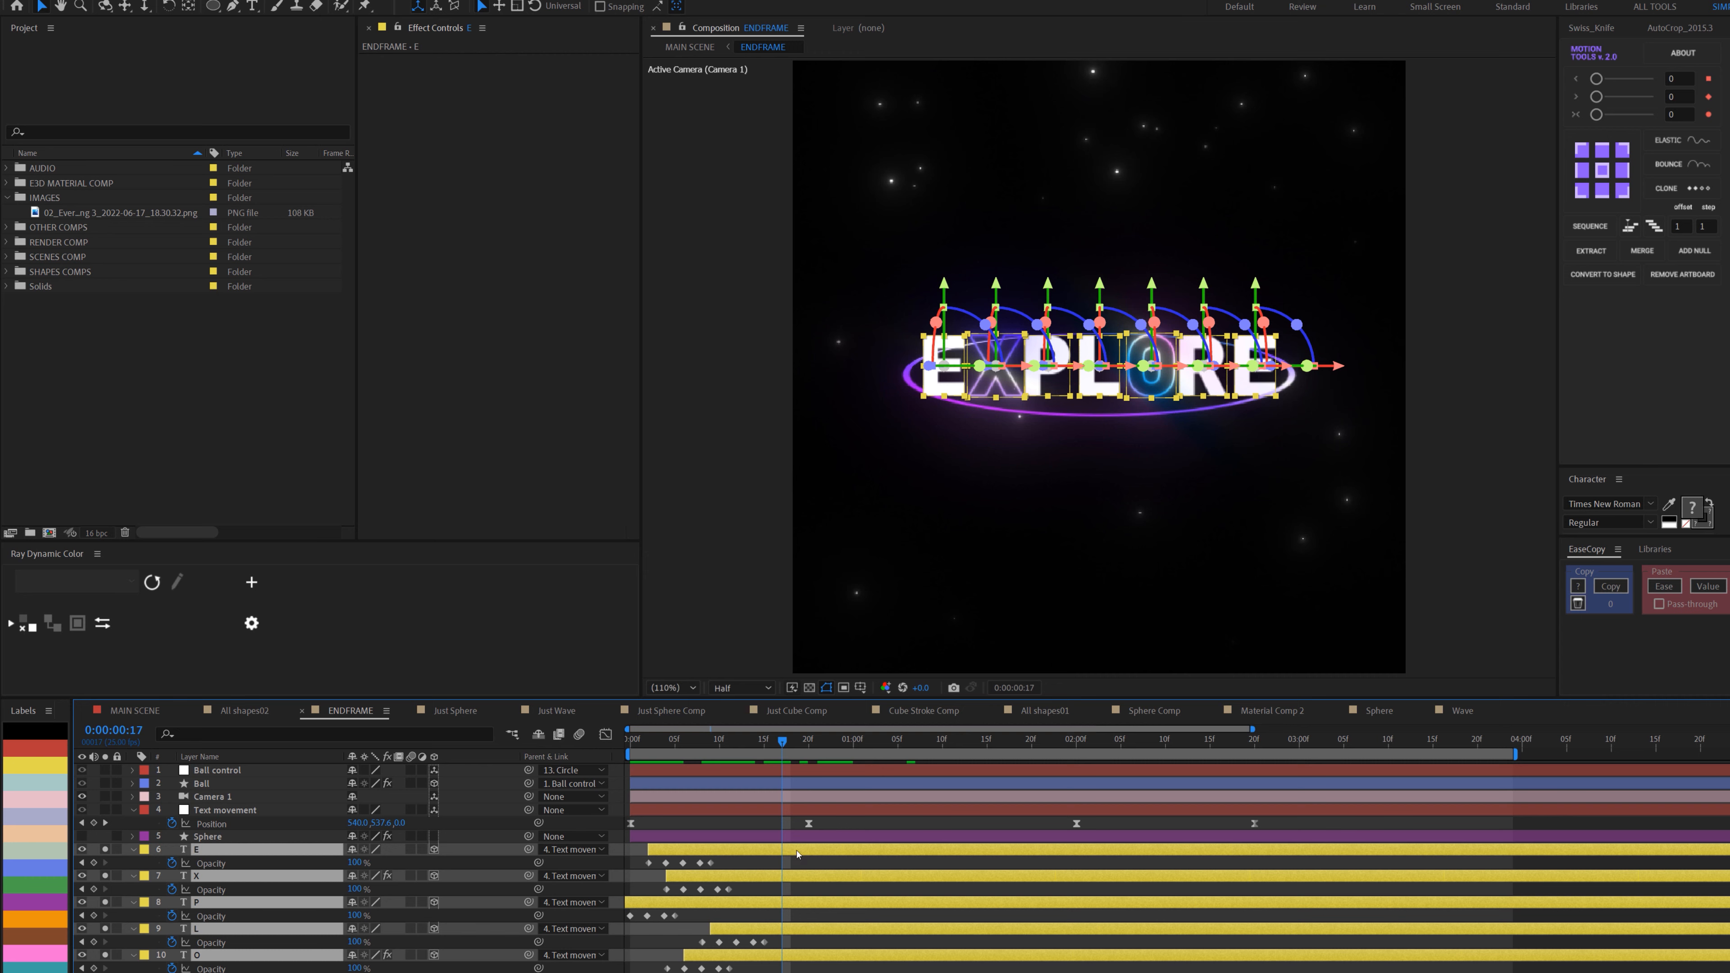
{"action": "left_click_drag", "start_coordinate": [640, 742], "coordinate": [759, 763]}
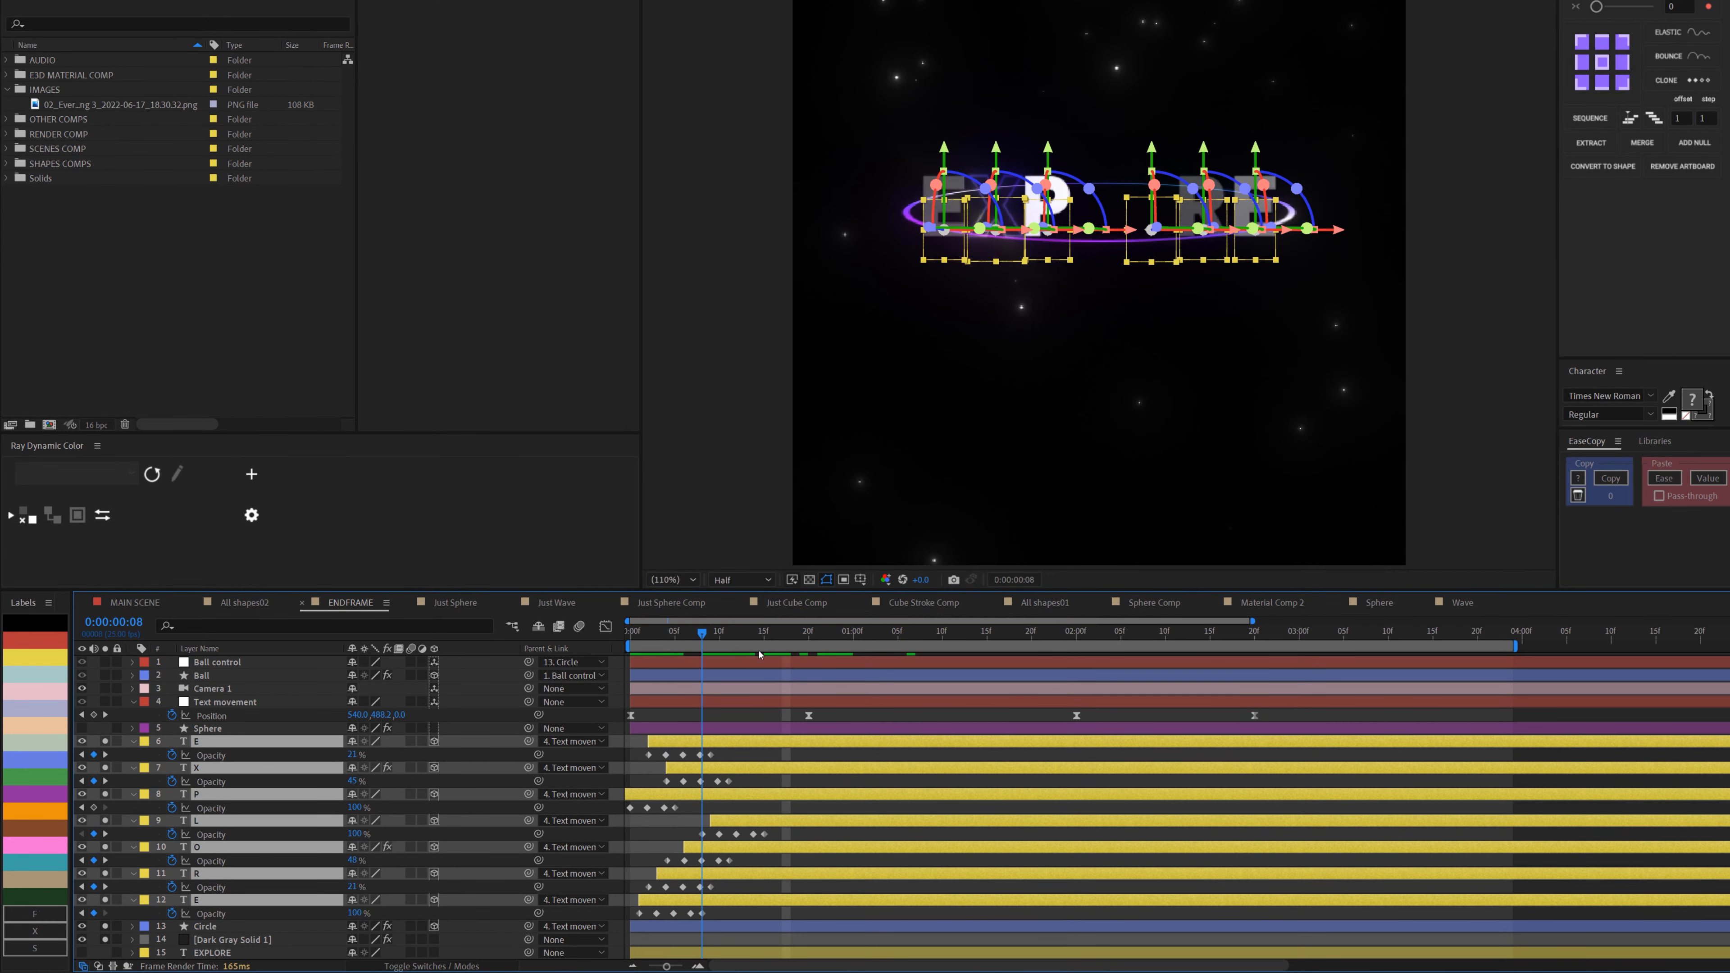
{"action": "key", "text": "space"}
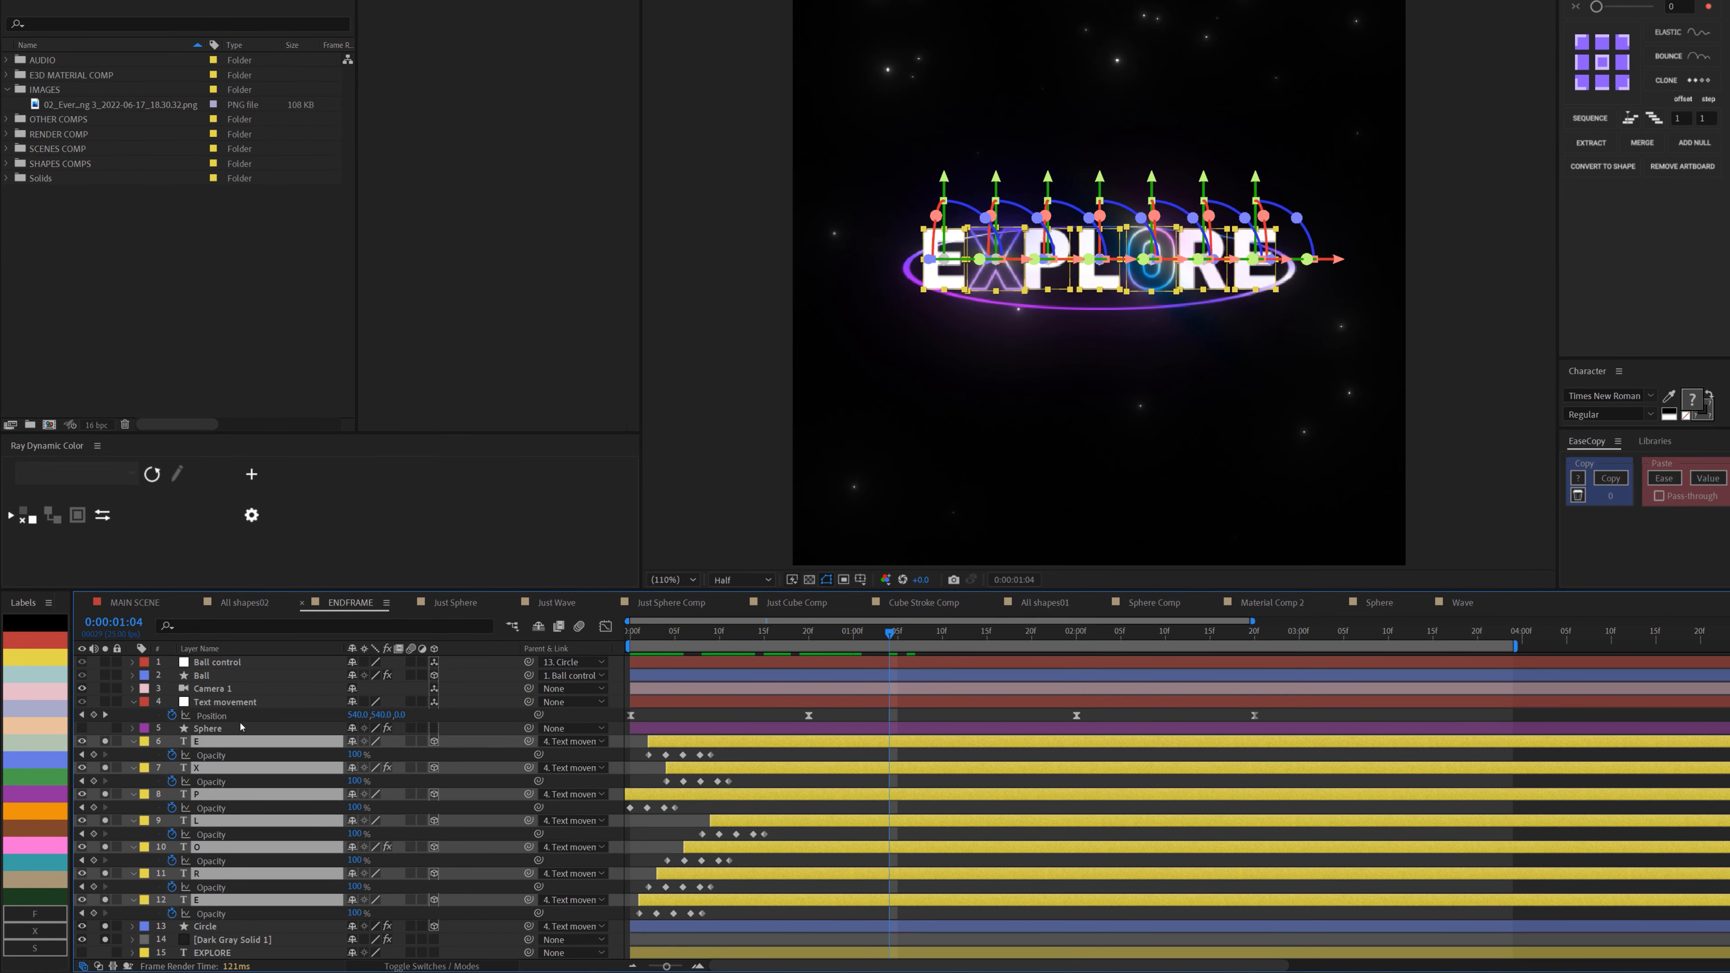
Select the outlined X and O letter layers to examine their Deep Glow settings.
{"action": "left_click", "coordinate": [127, 757]}
{"action": "left_click", "coordinate": [198, 767]}
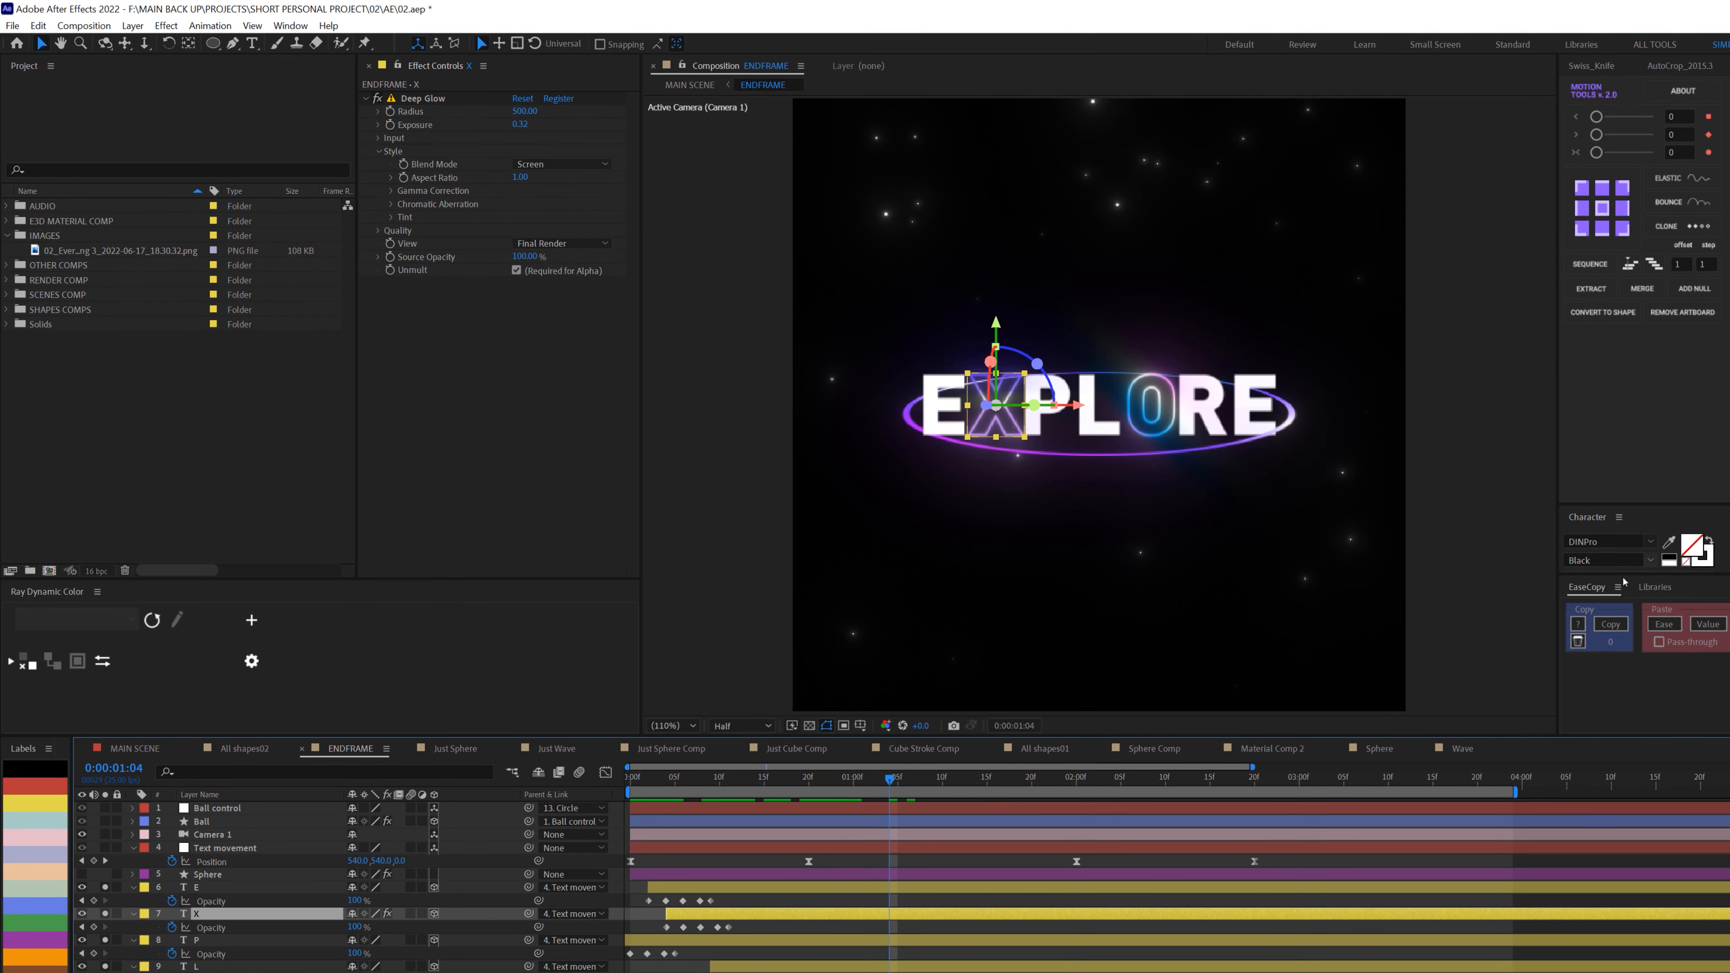
{"action": "left_click", "coordinate": [1151, 409]}
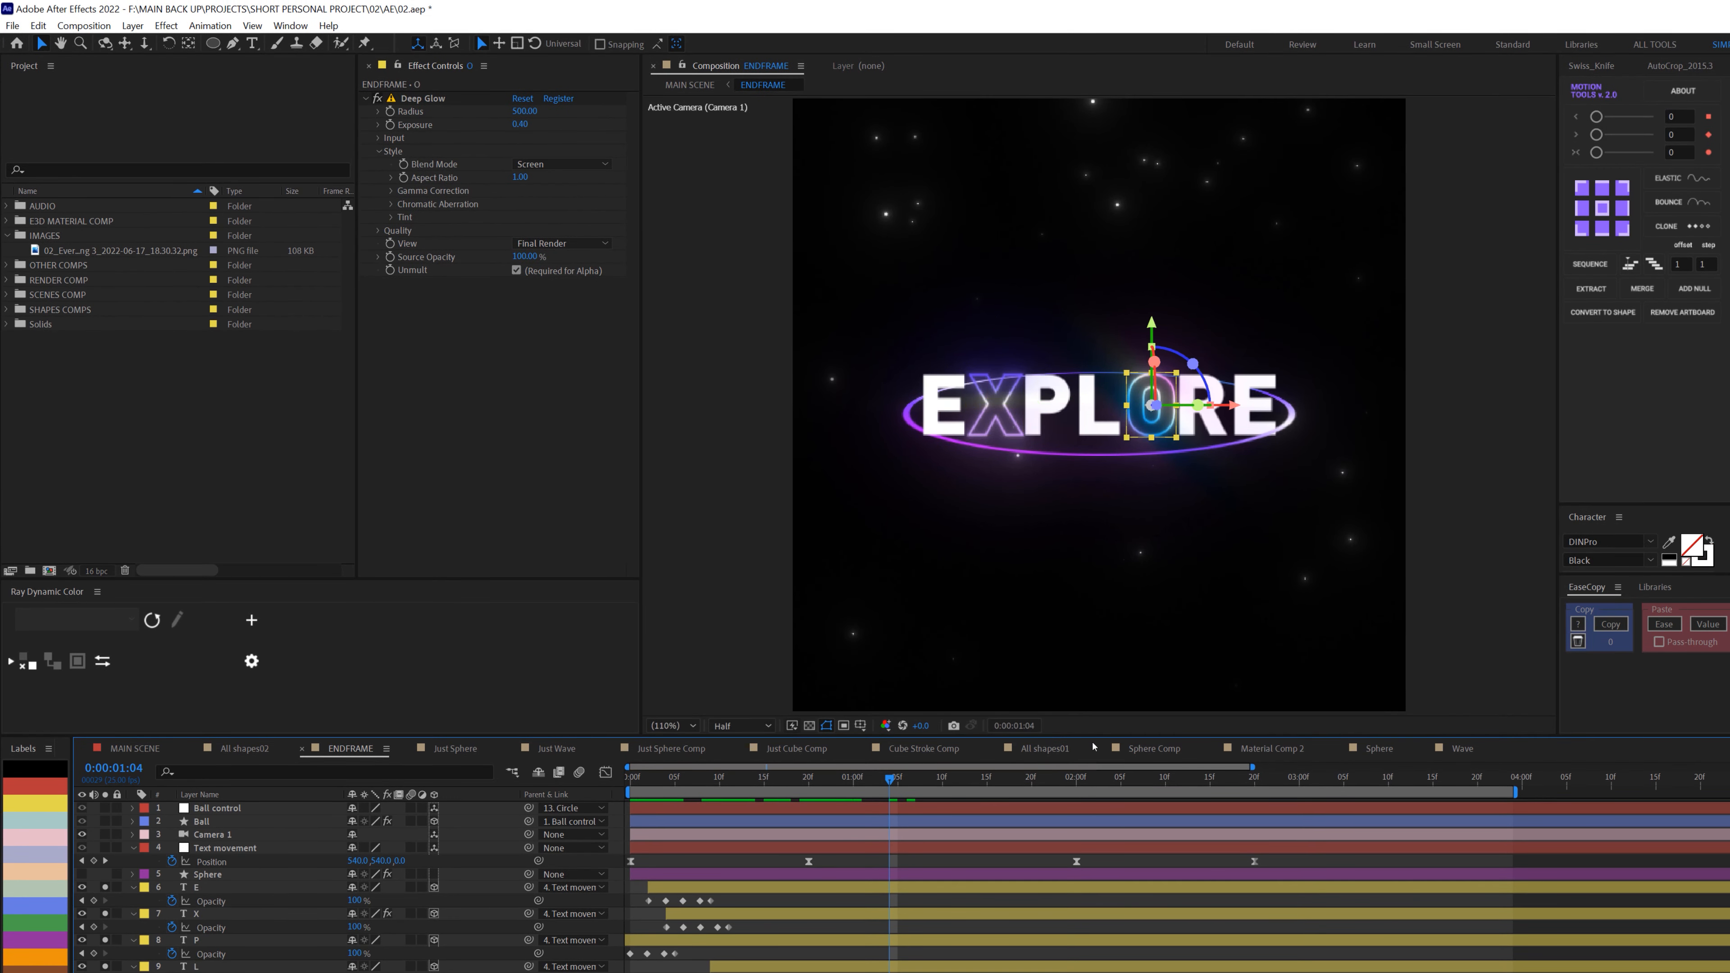
Reveal the keyframed properties of the X layer, select its Angle property and preview the glow animation.
{"action": "left_click", "coordinate": [220, 916]}
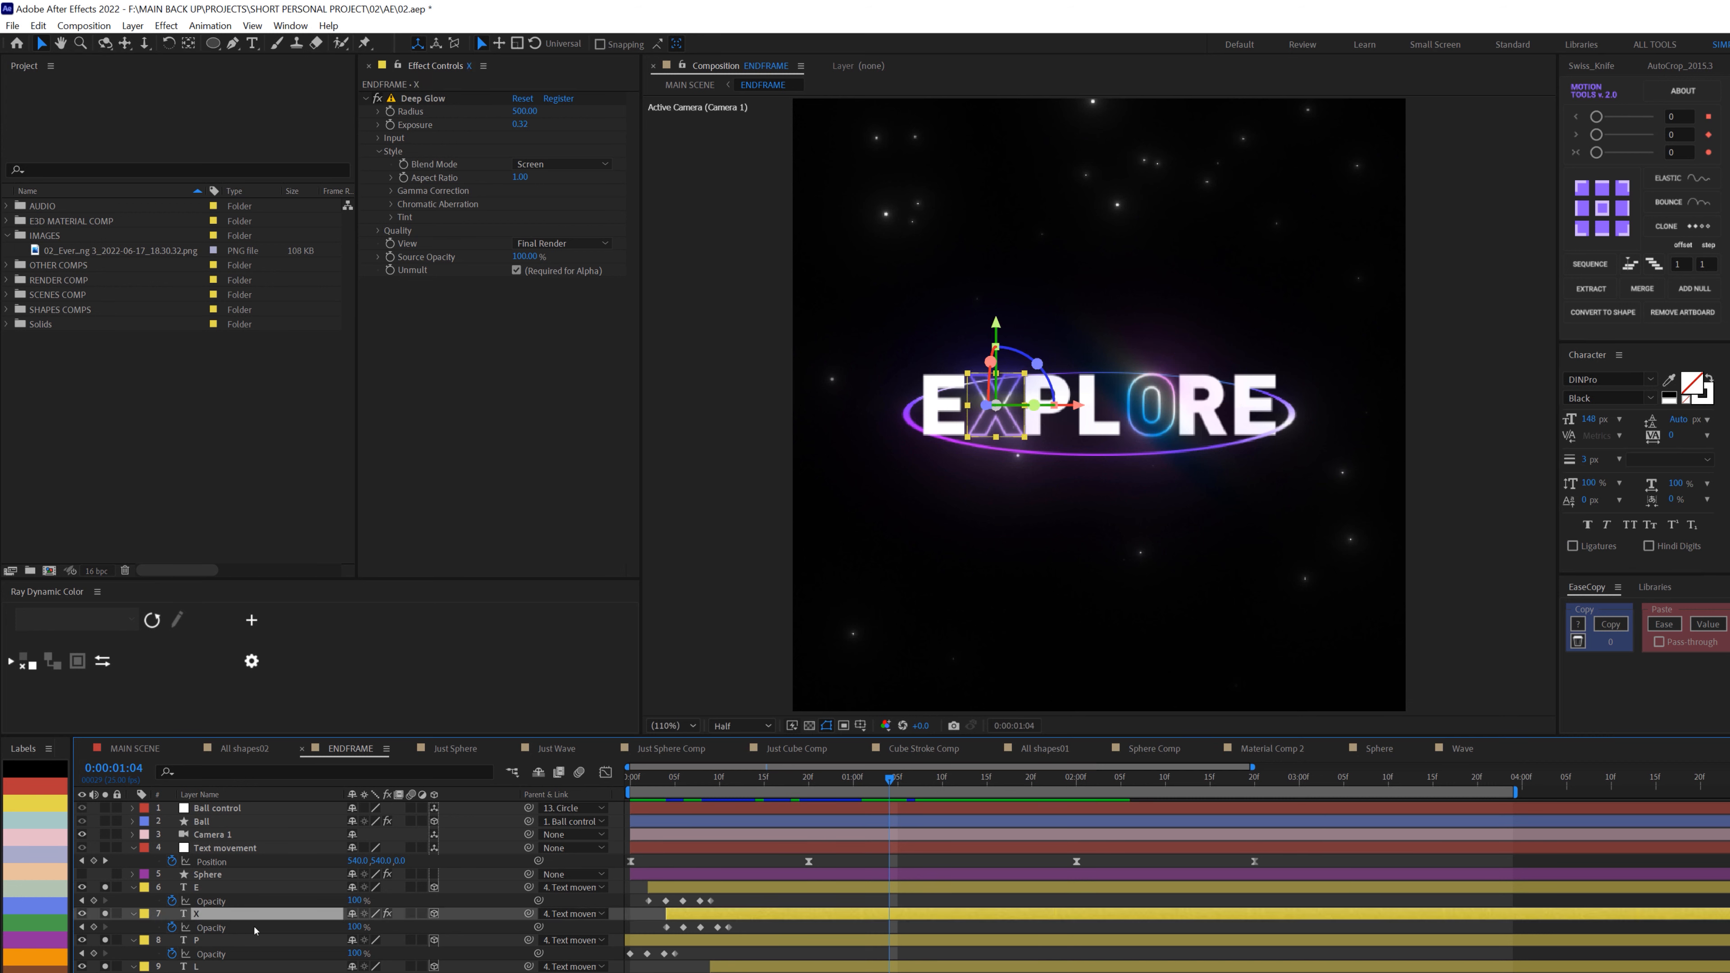
{"action": "key", "text": "u"}
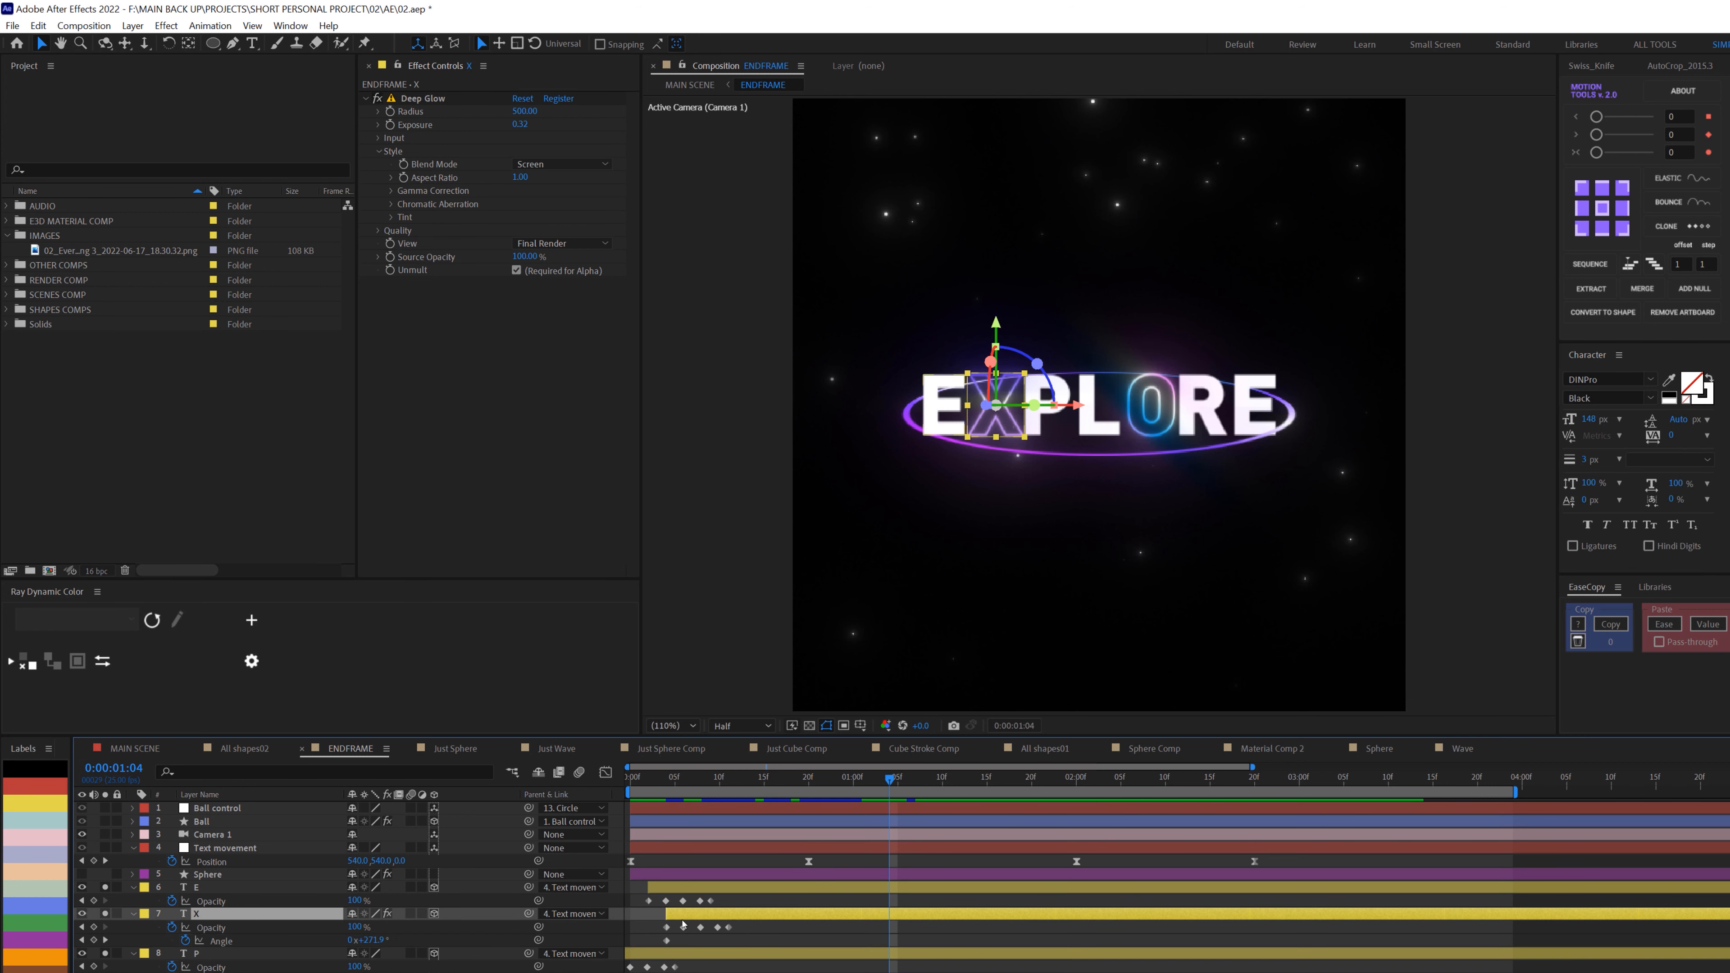
{"action": "left_click", "coordinate": [245, 941]}
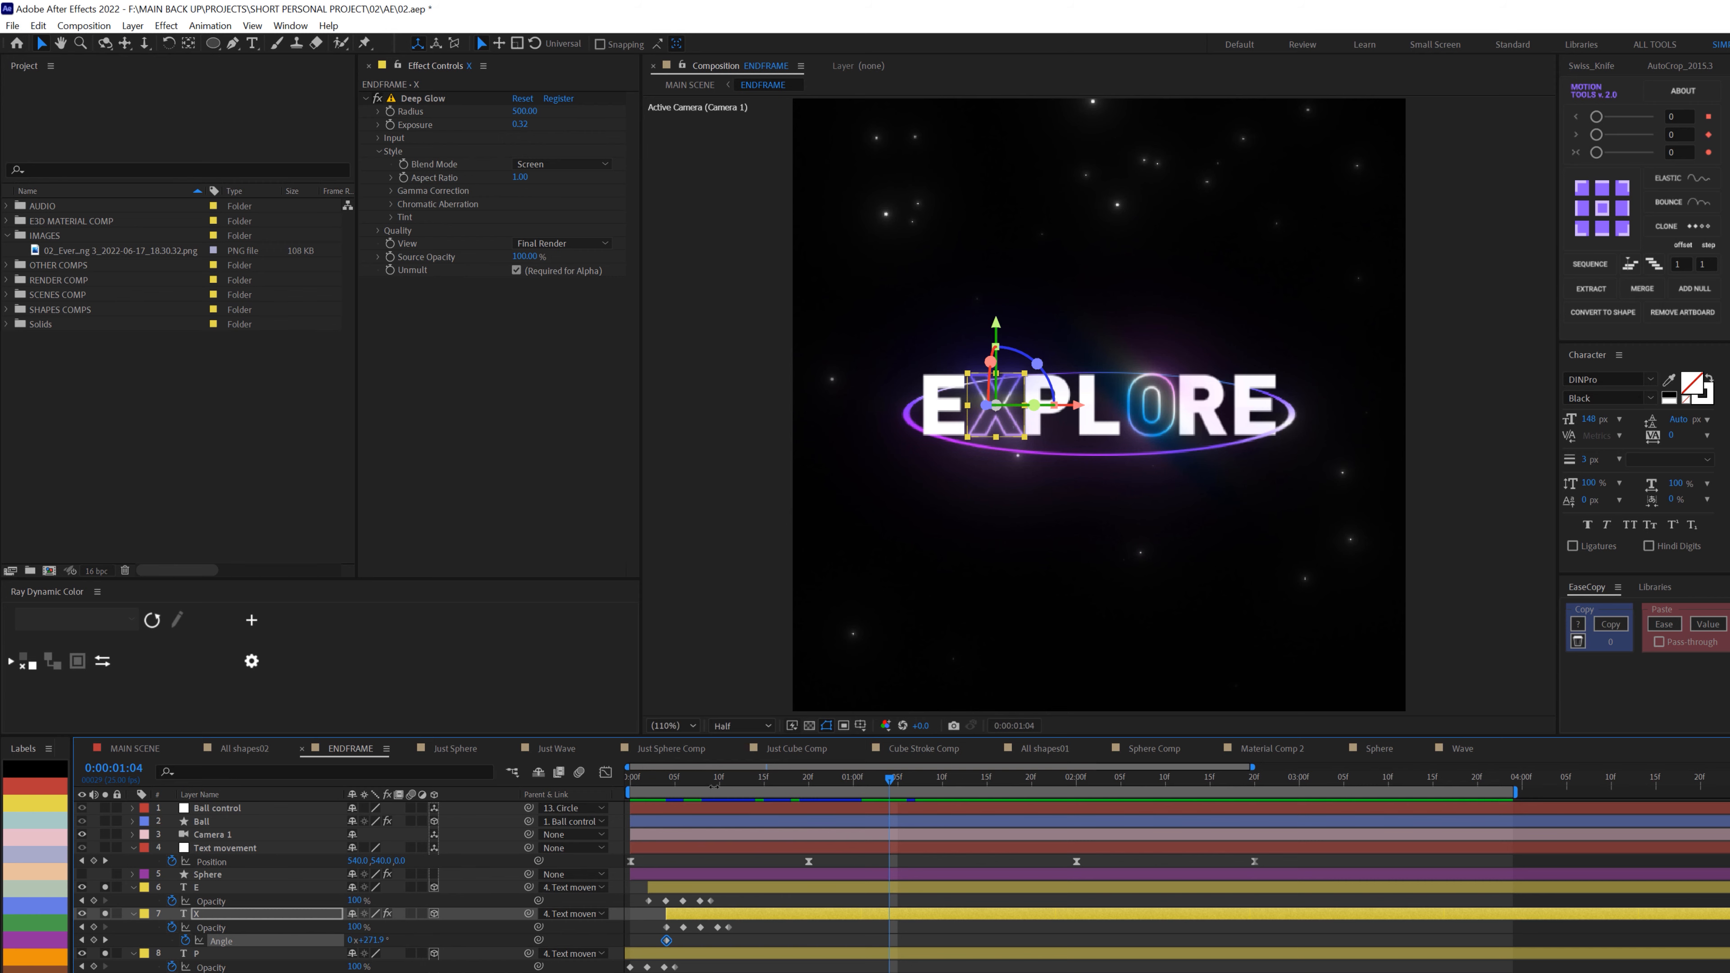
{"action": "key", "text": "space"}
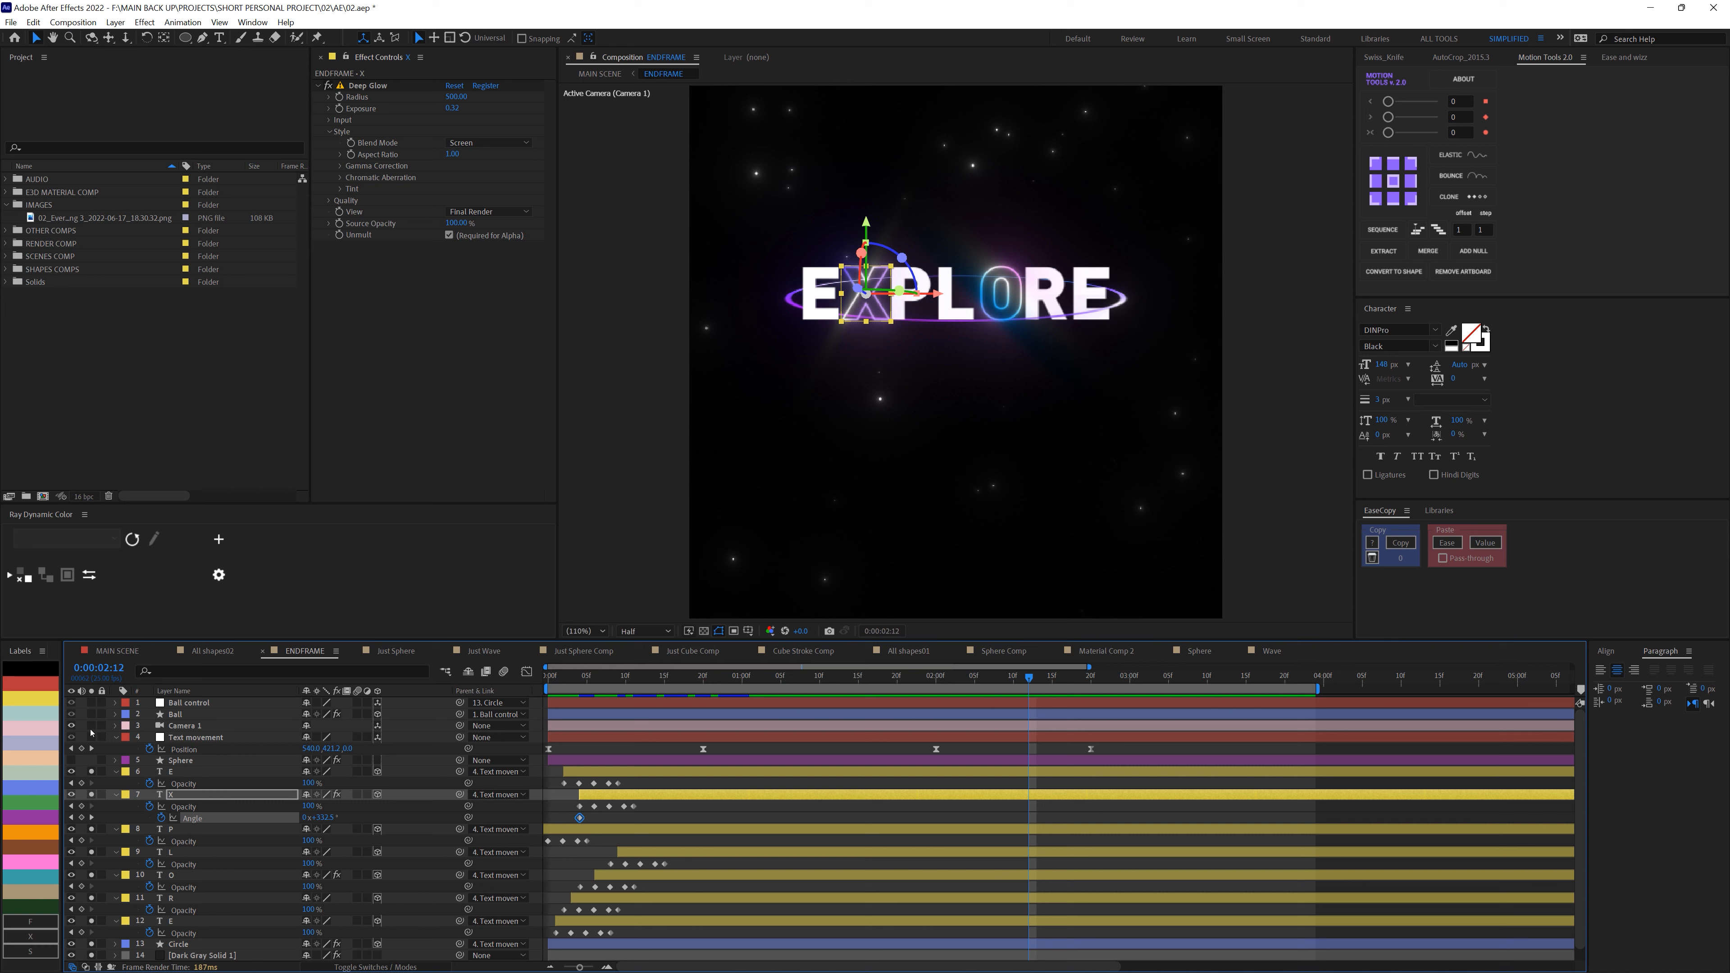
Scrub ENDFRAME to 0:00:00:24, solo the Ball and Ball control layers, and select Ball control.
{"action": "left_click_drag", "start_coordinate": [628, 673], "coordinate": [733, 674]}
{"action": "left_click", "coordinate": [1103, 376]}
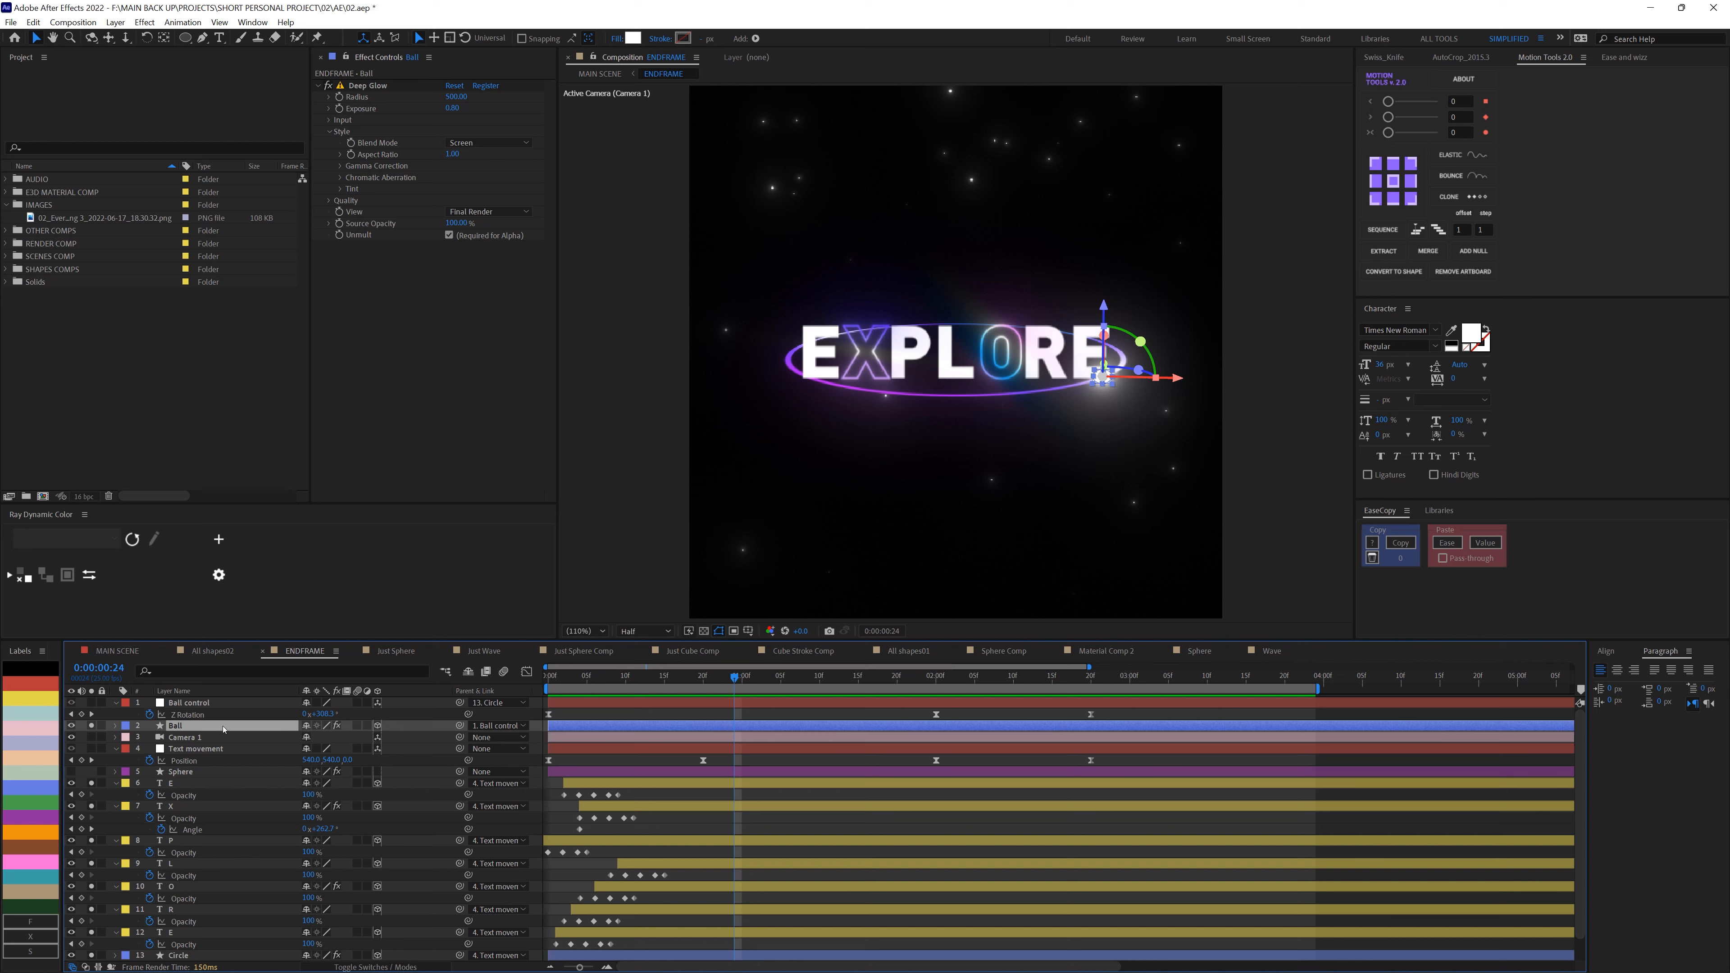
{"action": "left_click", "coordinate": [197, 704]}
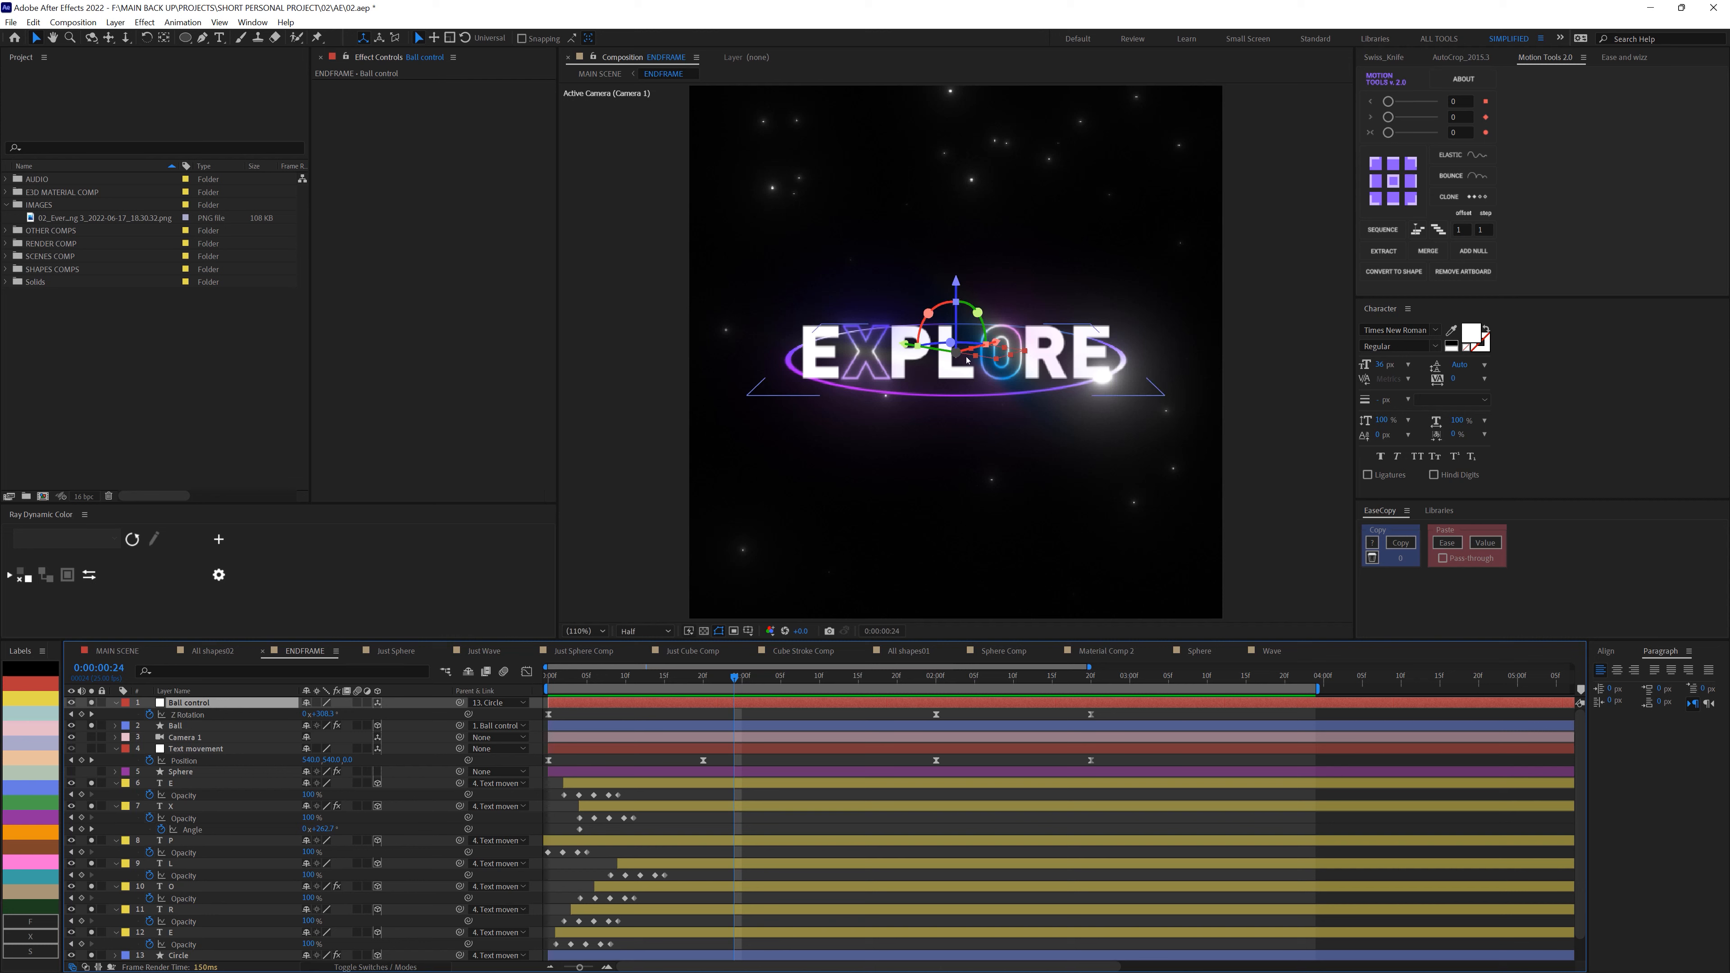
Examine the Ball control rotation around the circle in a two-view layout with the Top view, and restore the single view.
{"action": "left_click", "coordinate": [219, 21]}
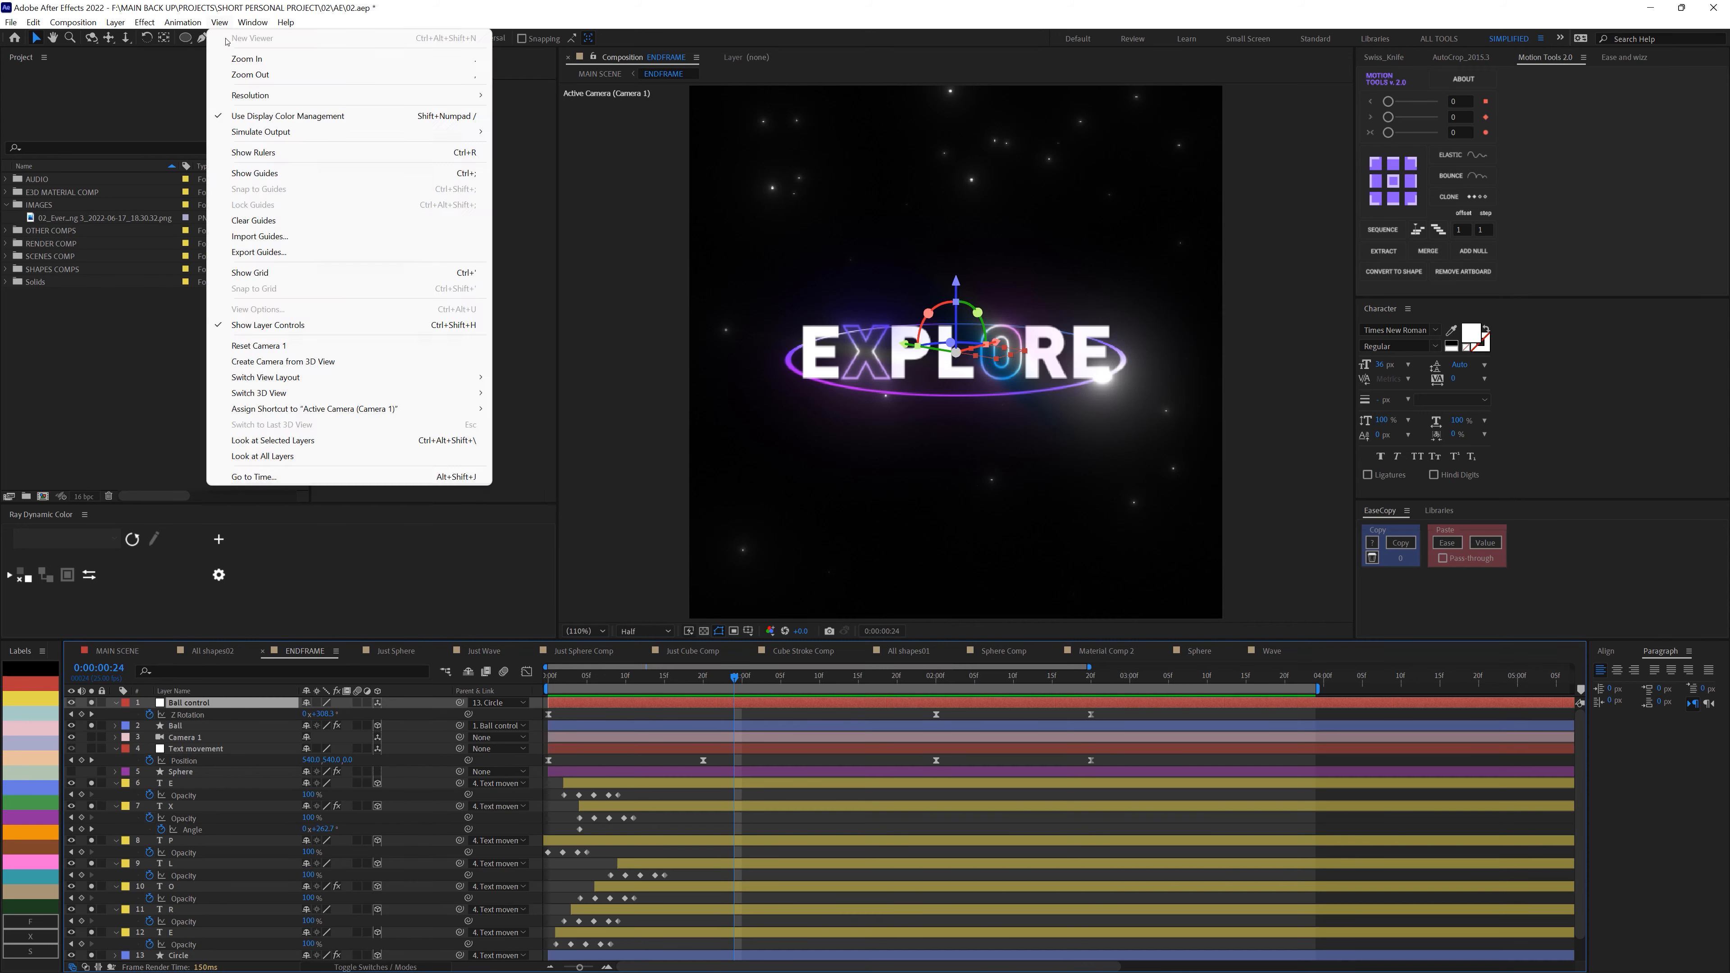
{"action": "mouse_move", "coordinate": [382, 377]}
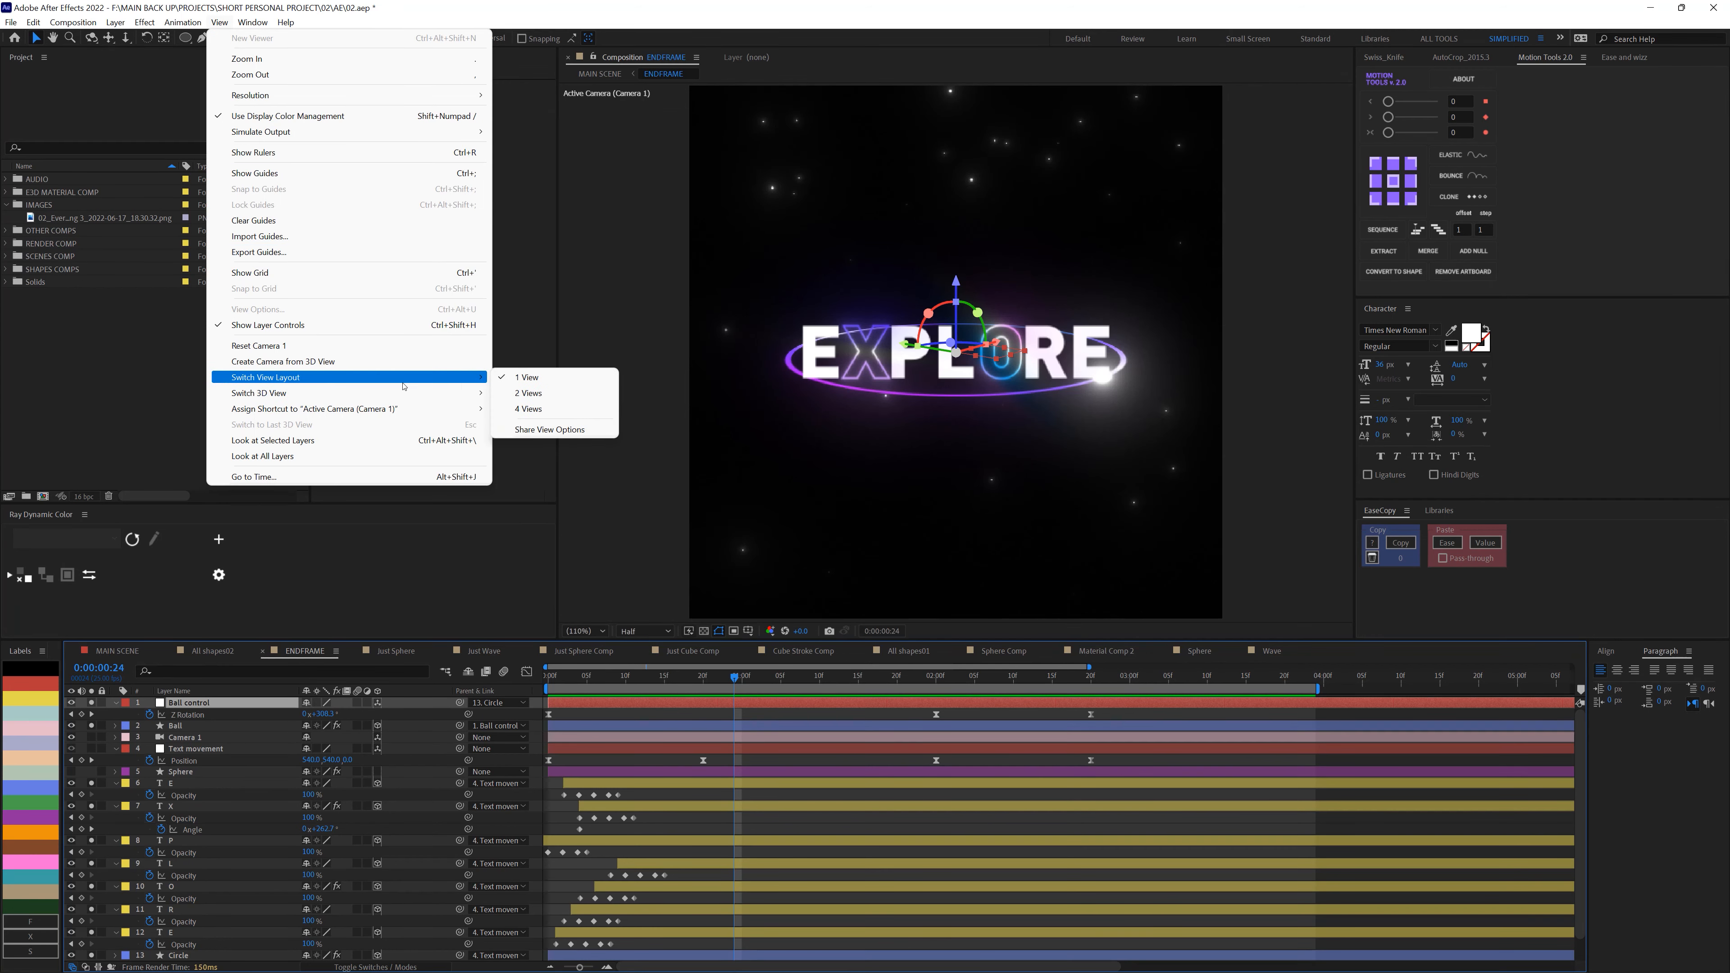
{"action": "left_click", "coordinate": [525, 390]}
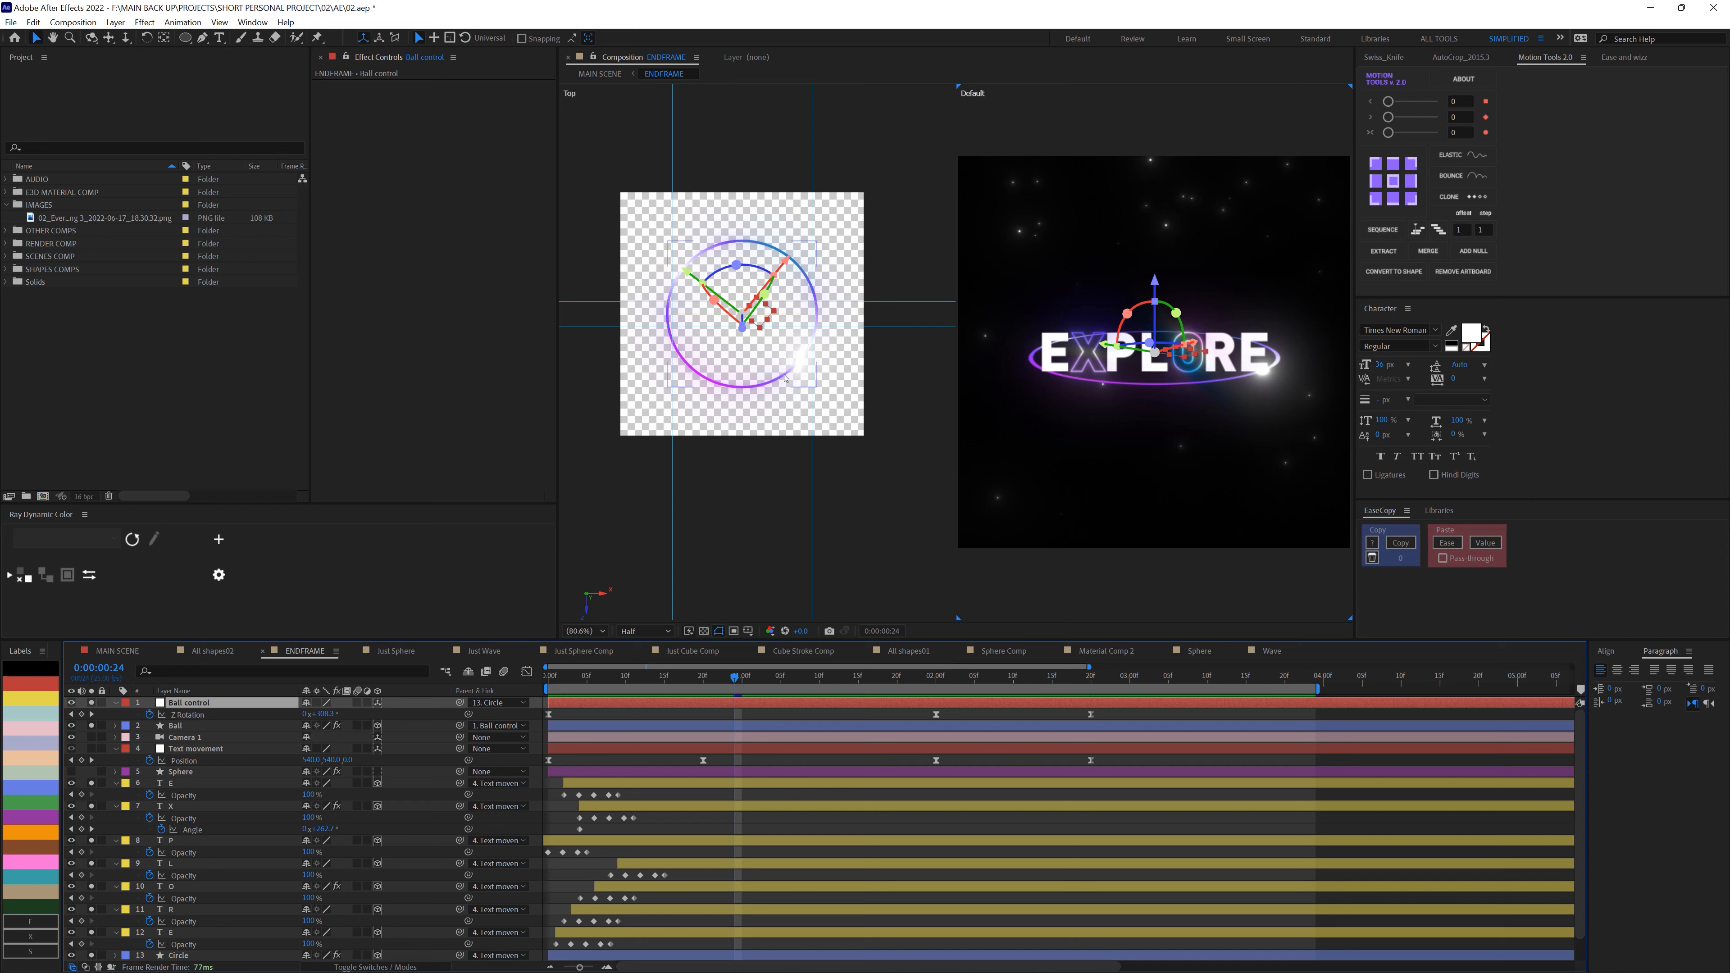
{"action": "left_click_drag", "start_coordinate": [736, 678], "coordinate": [970, 685]}
{"action": "key", "text": "space"}
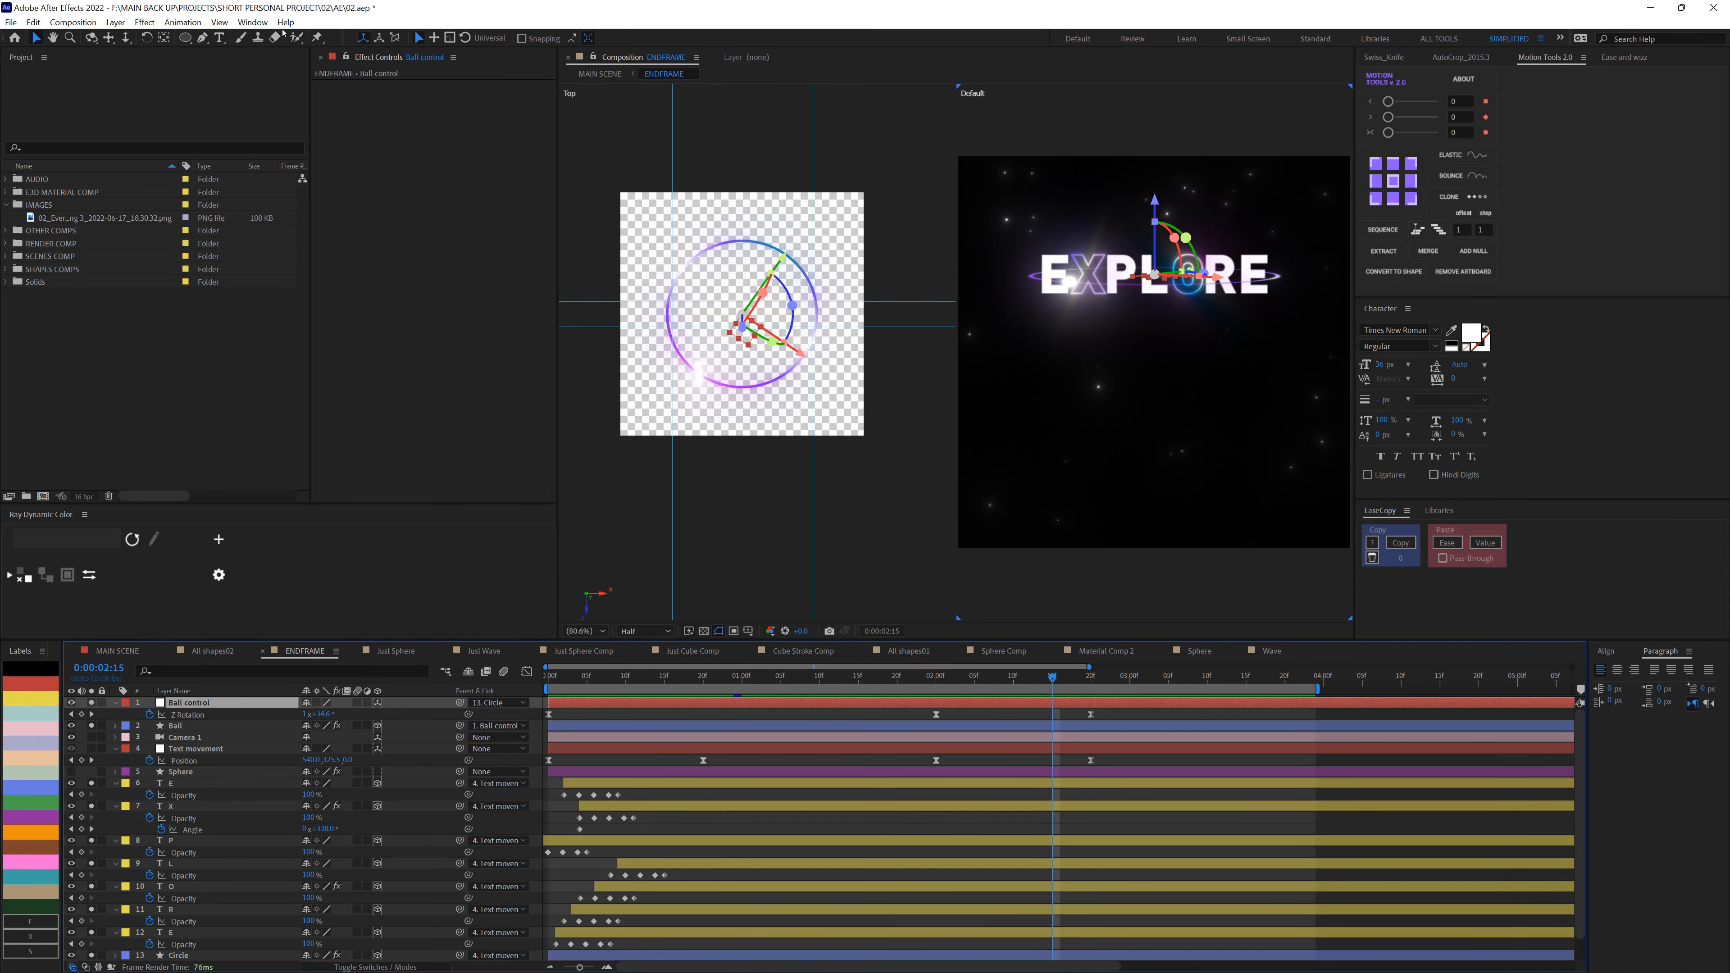
{"action": "left_click", "coordinate": [219, 23]}
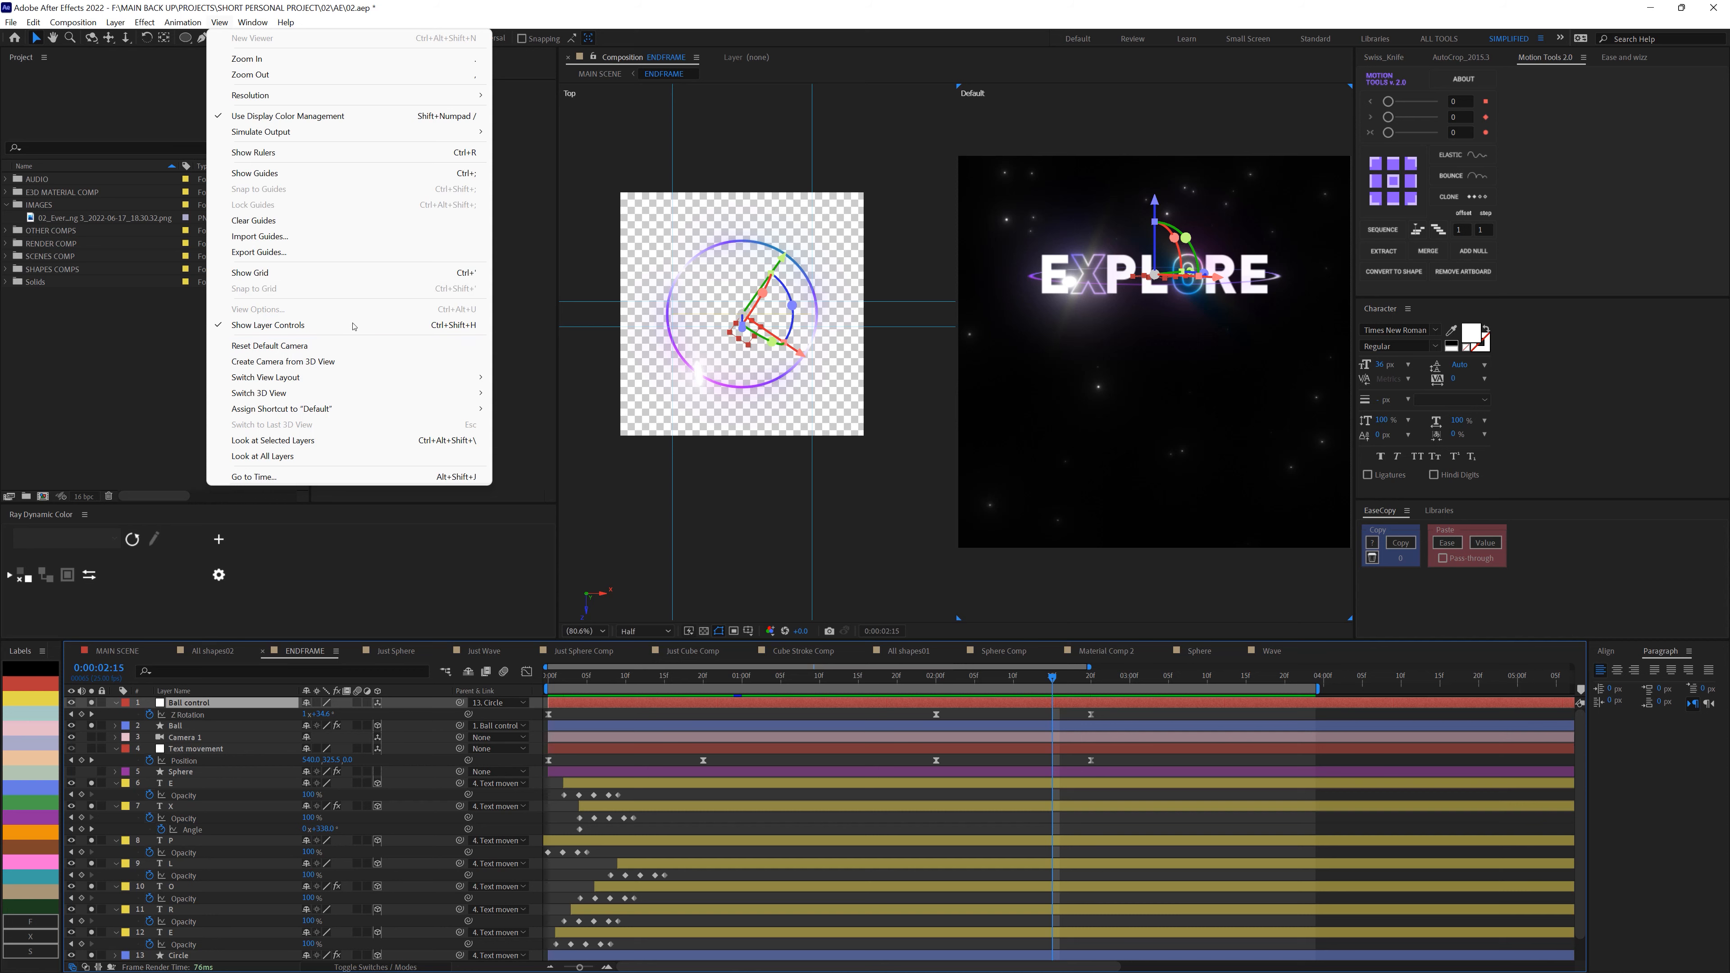
{"action": "mouse_move", "coordinate": [354, 377]}
{"action": "left_click", "coordinate": [538, 377]}
Return to the MAIN SCENE composition and scrub through the ENDFRAME section to 0:00:10:23.
{"action": "key", "text": "Tab"}
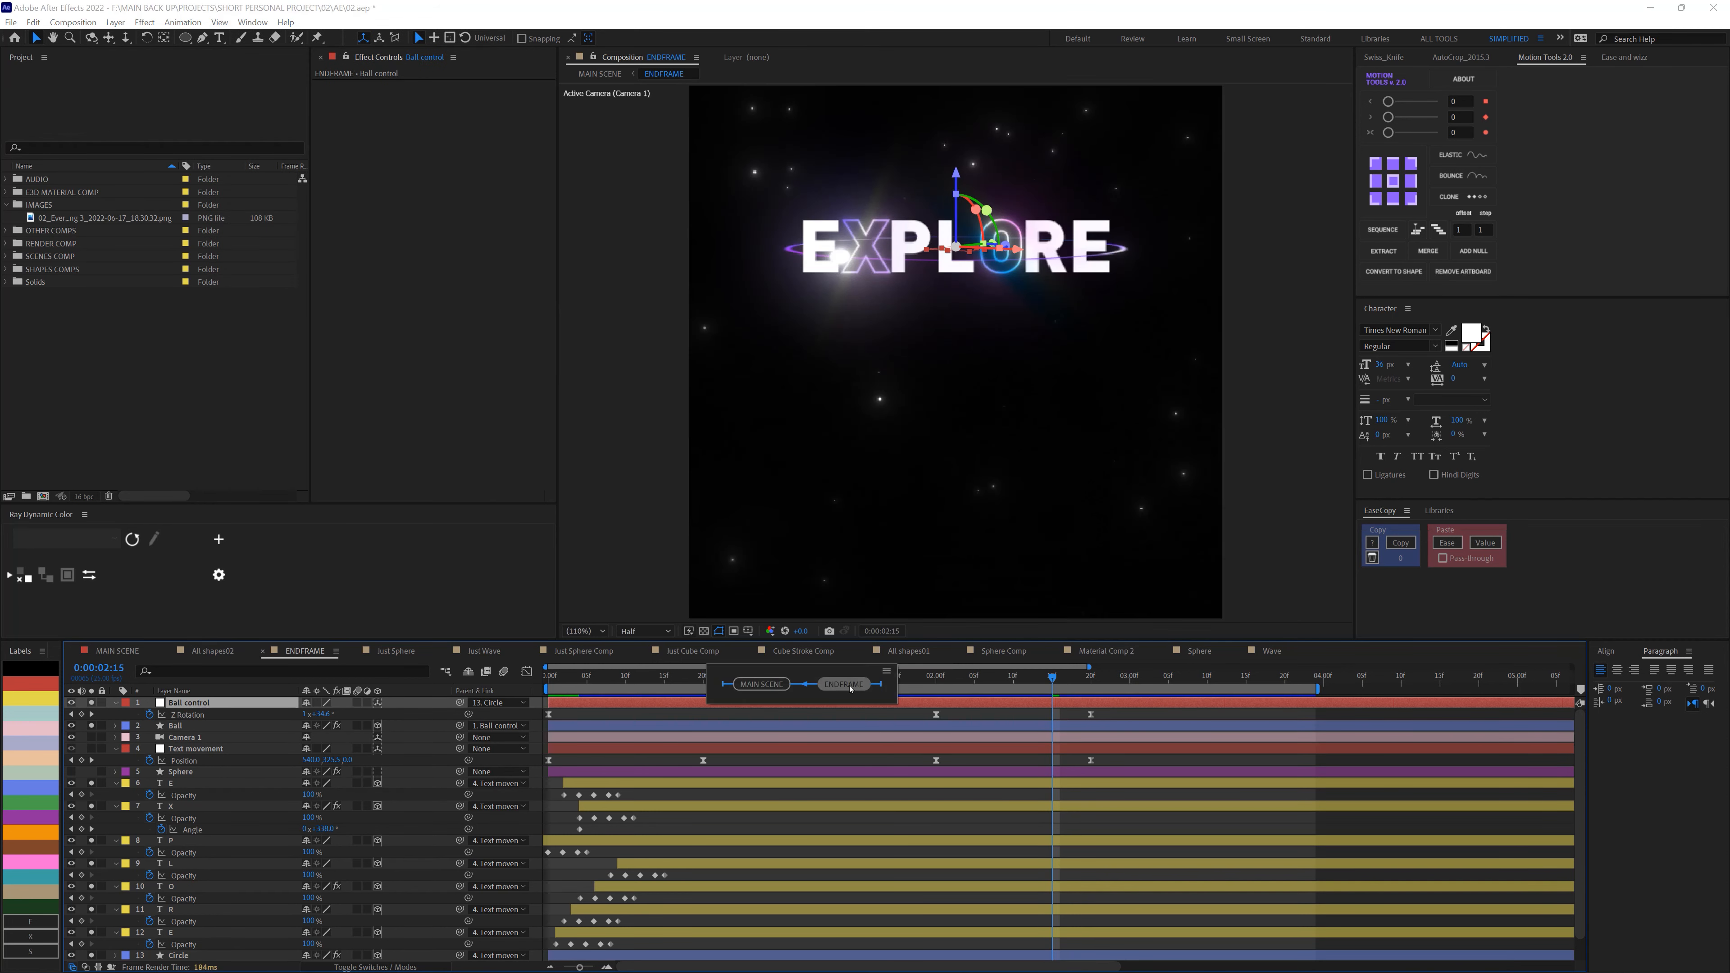
{"action": "left_click", "coordinate": [761, 684]}
{"action": "left_click", "coordinate": [1344, 680]}
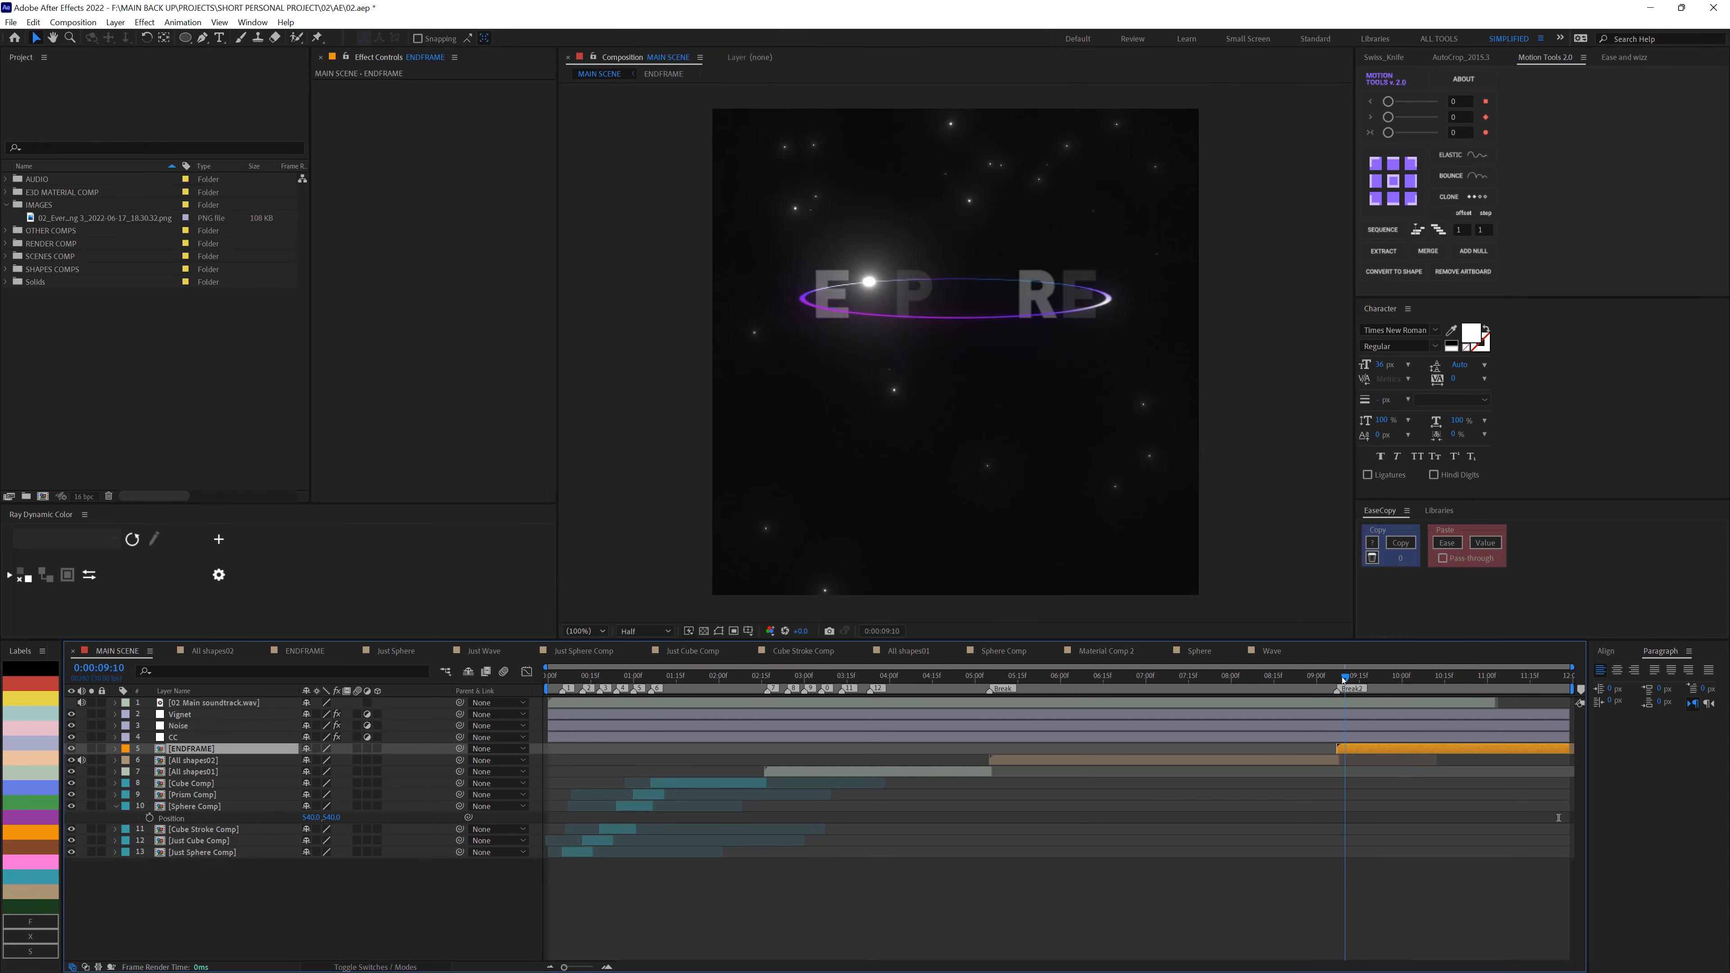
{"action": "left_click_drag", "start_coordinate": [1344, 679], "coordinate": [1467, 677]}
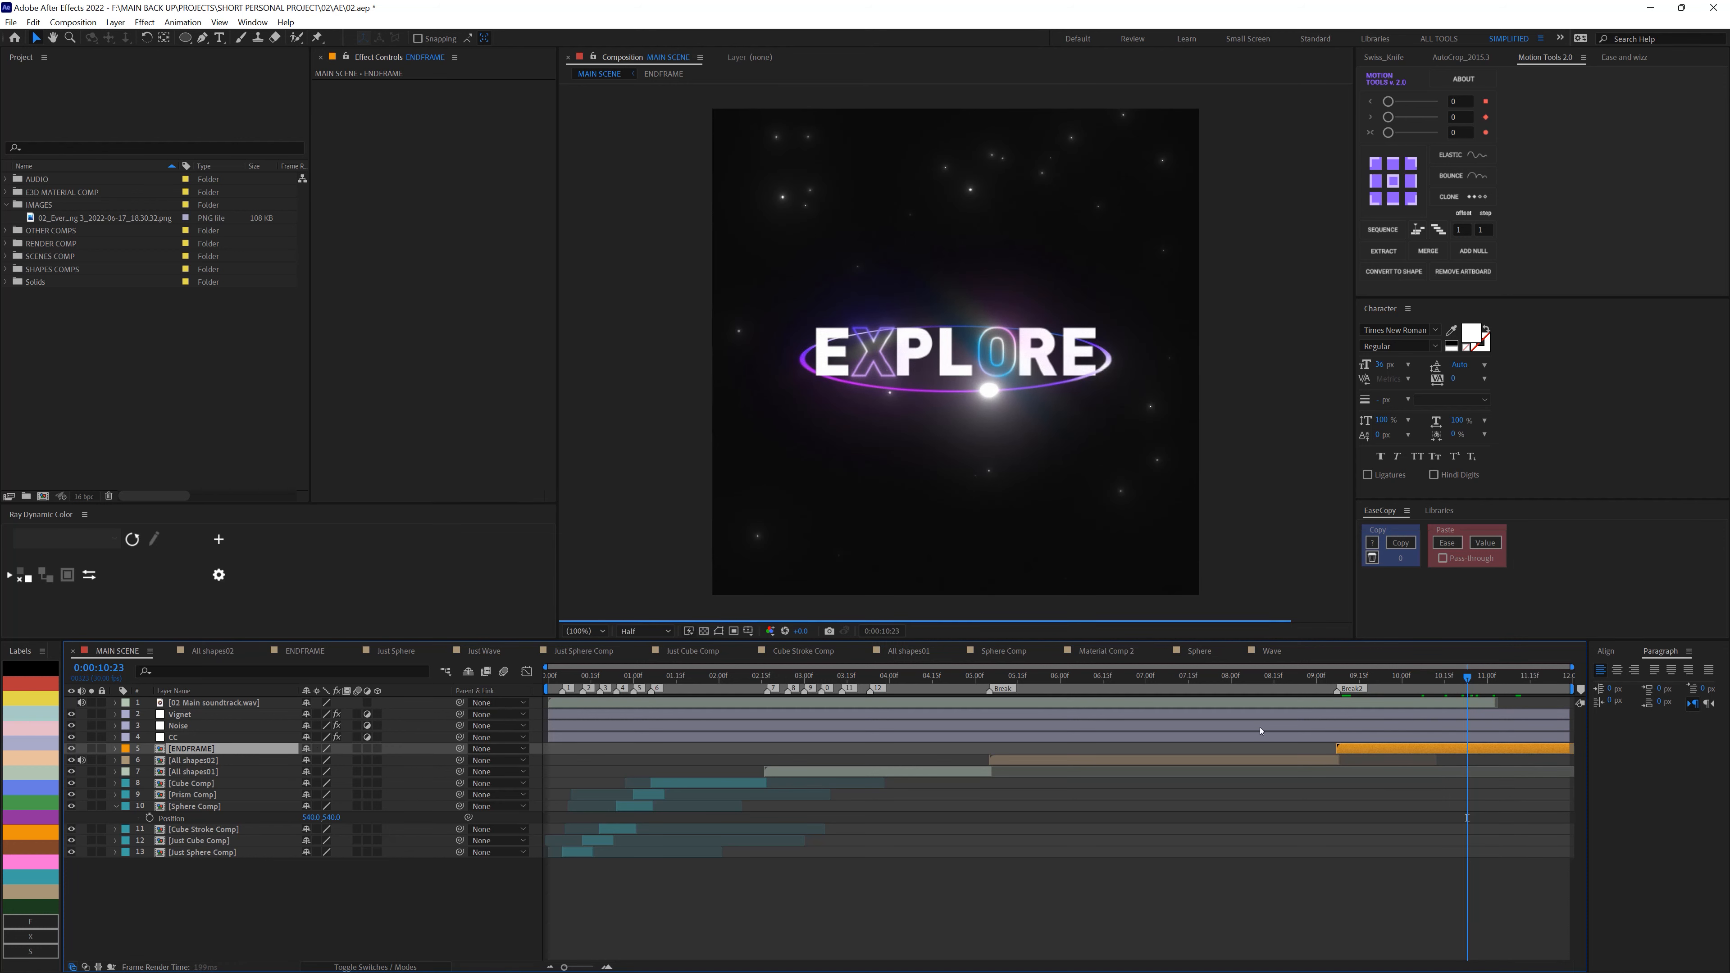
Examine the Curves effect on the CC adjustment layer and the Noise effect on the Noise layer.
{"action": "left_click", "coordinate": [184, 737]}
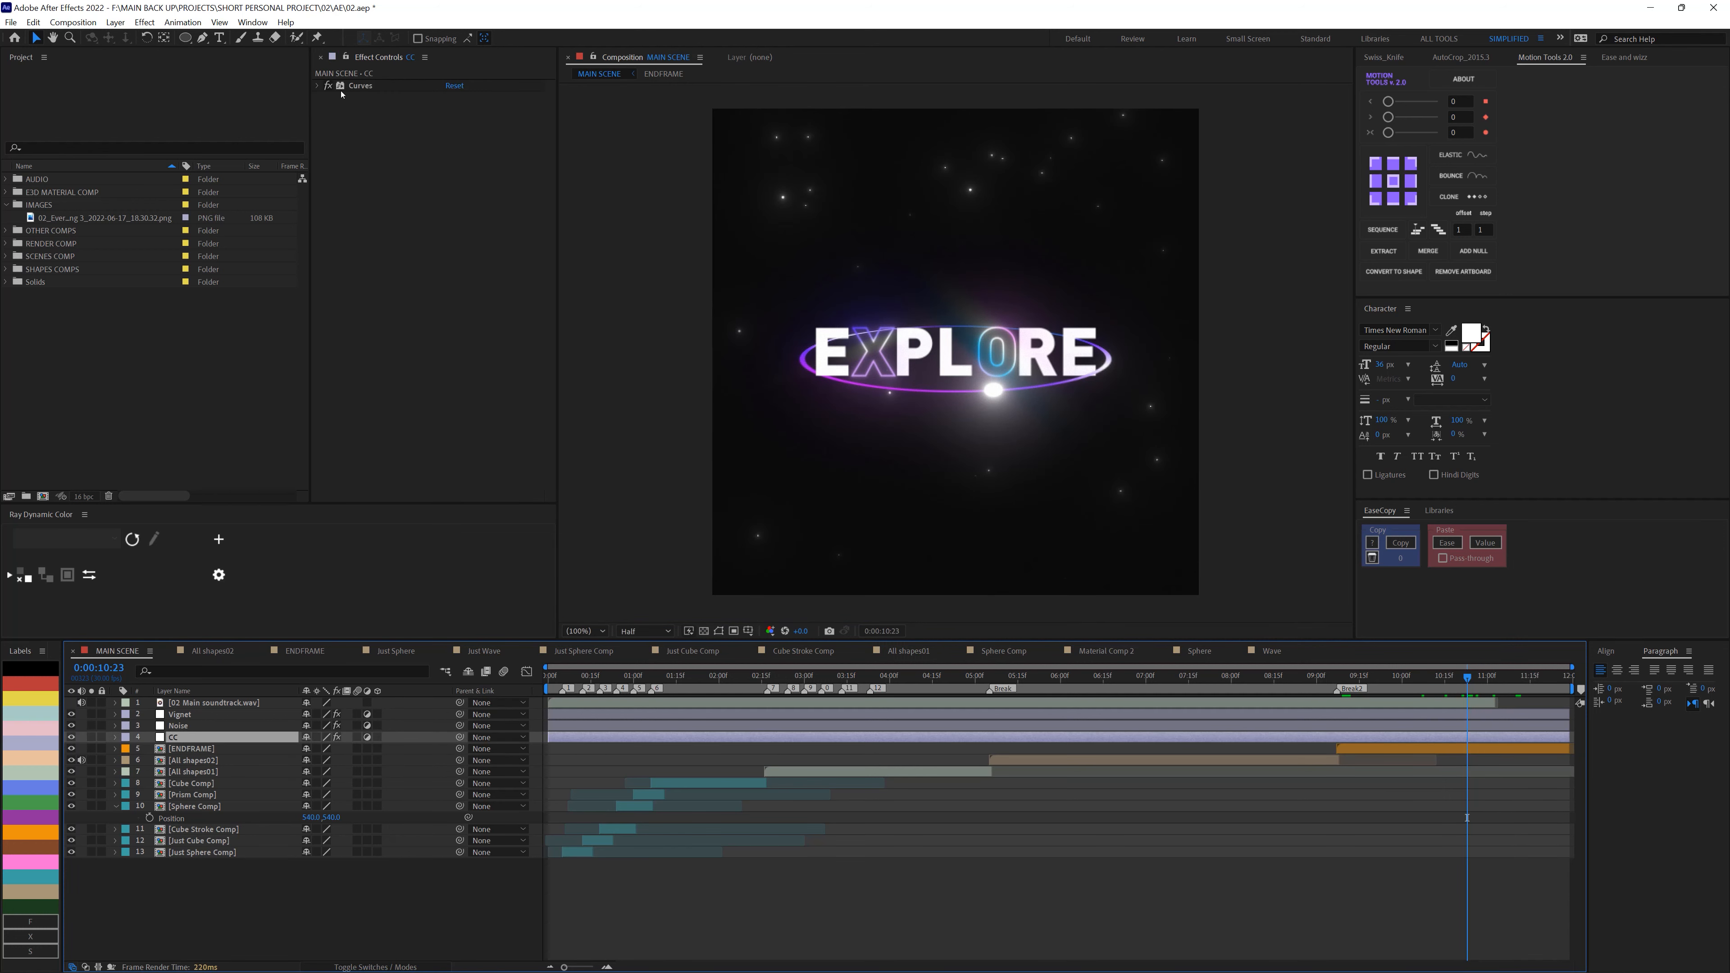
{"action": "left_click", "coordinate": [318, 86]}
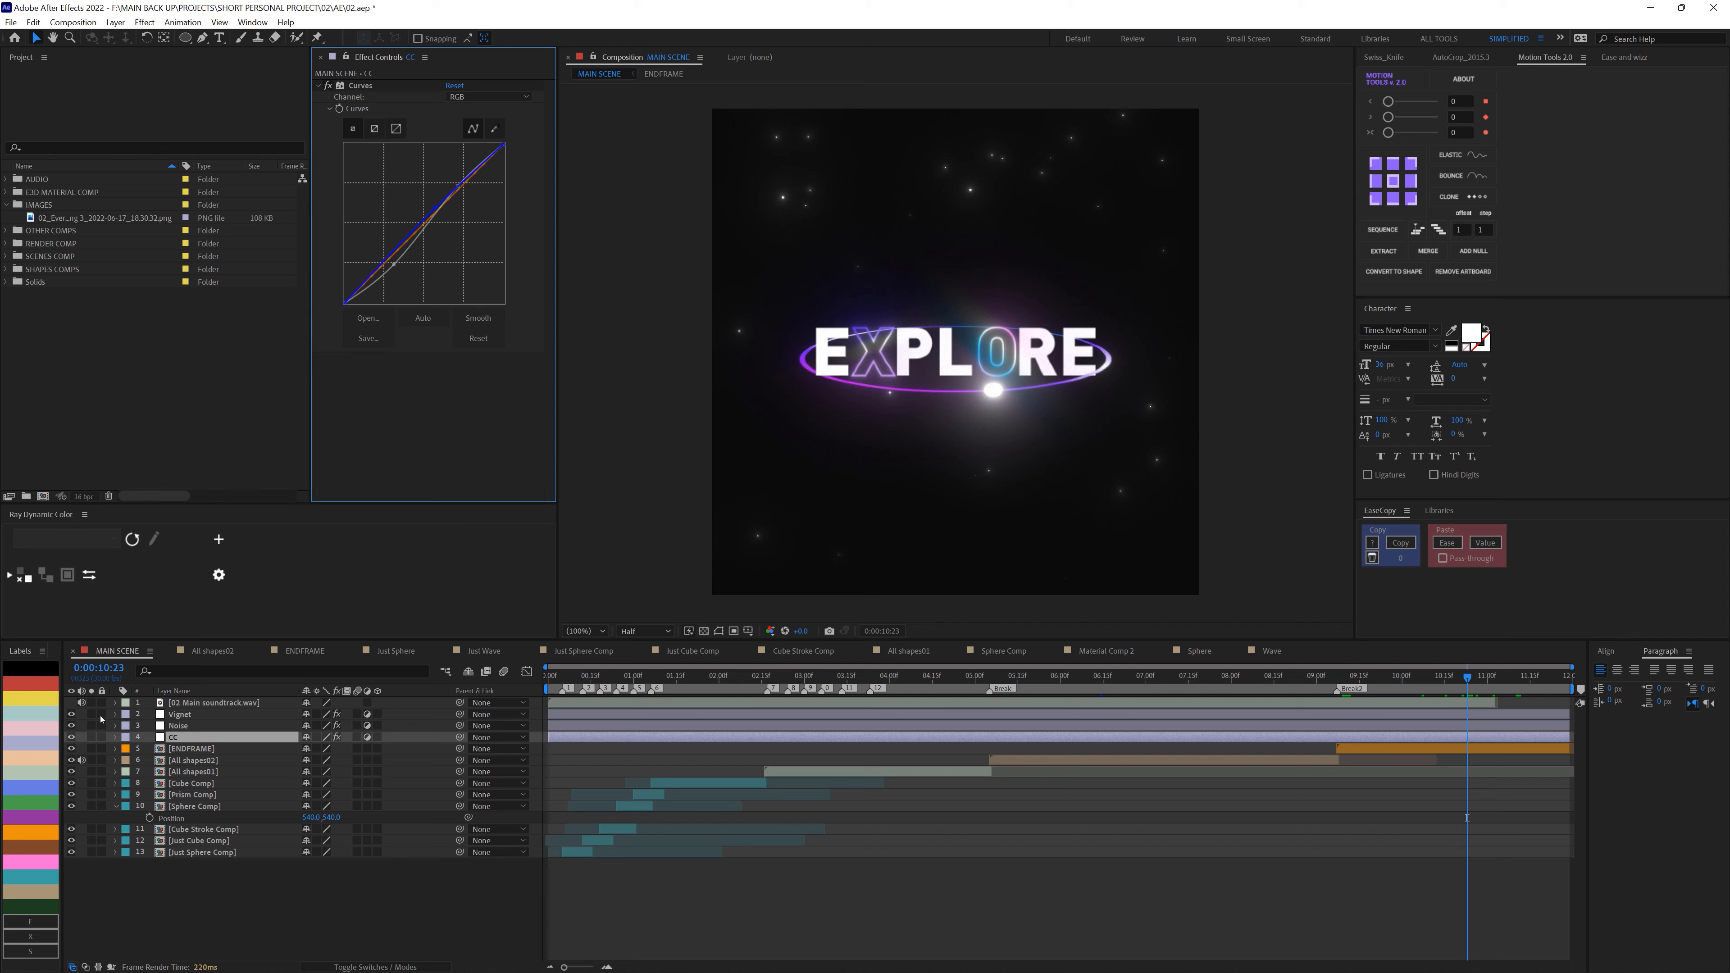
{"action": "left_click", "coordinate": [72, 726]}
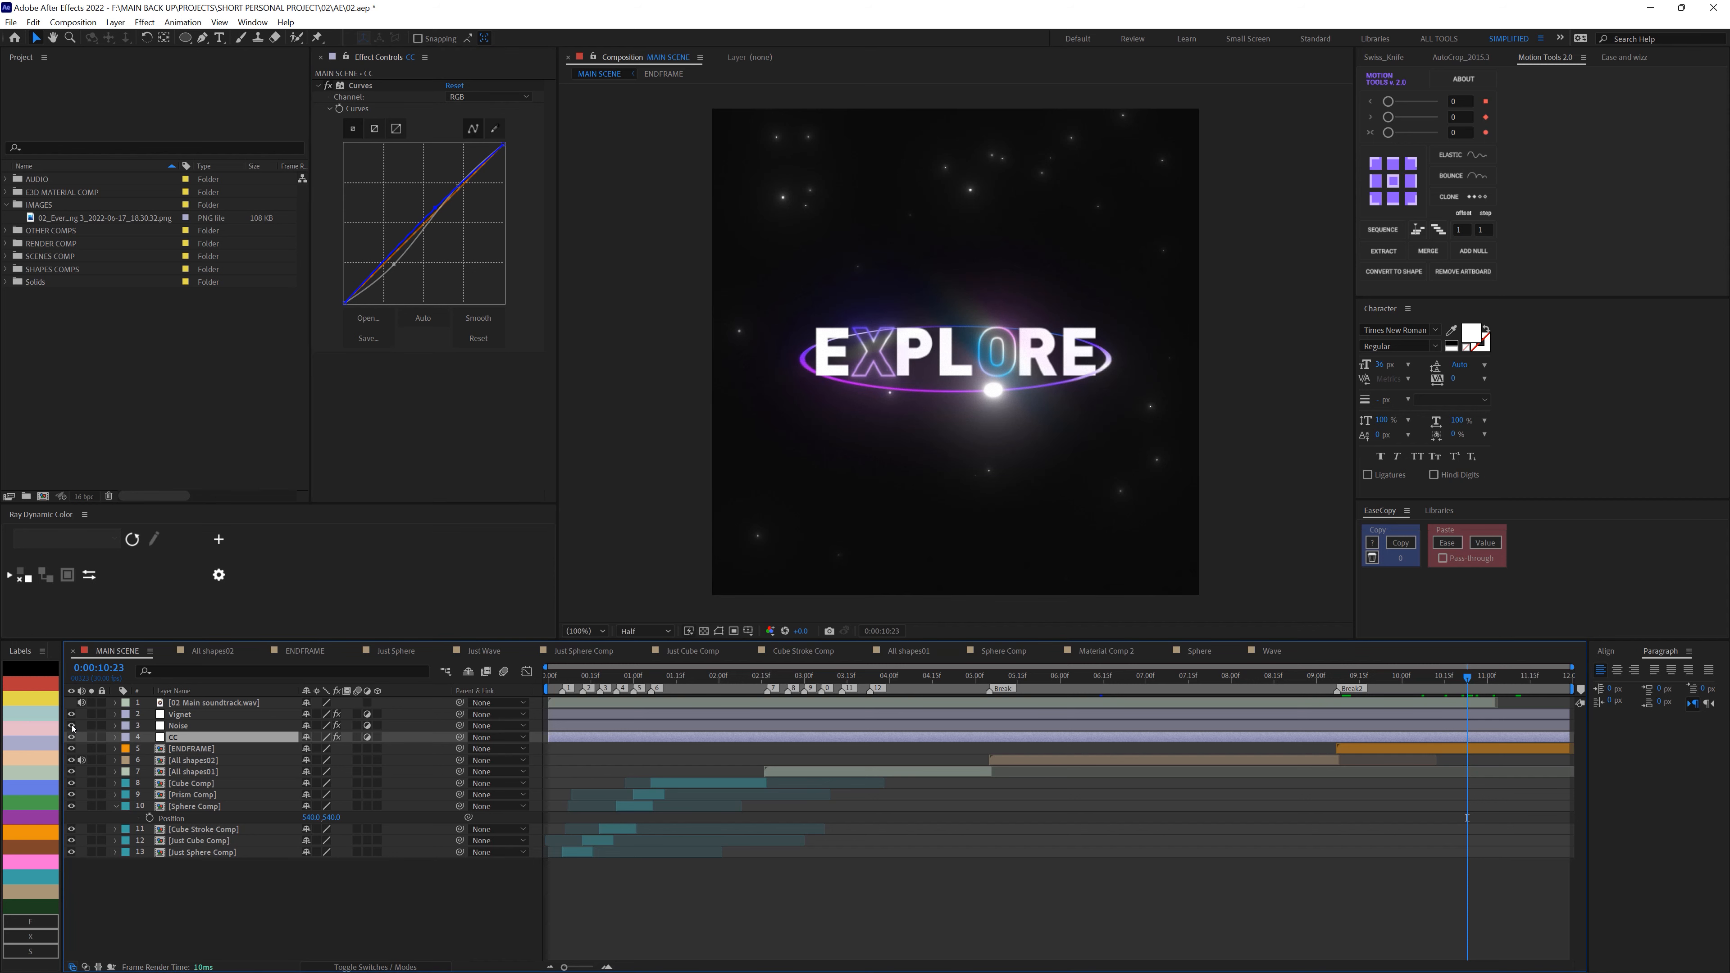
{"action": "left_click", "coordinate": [197, 726]}
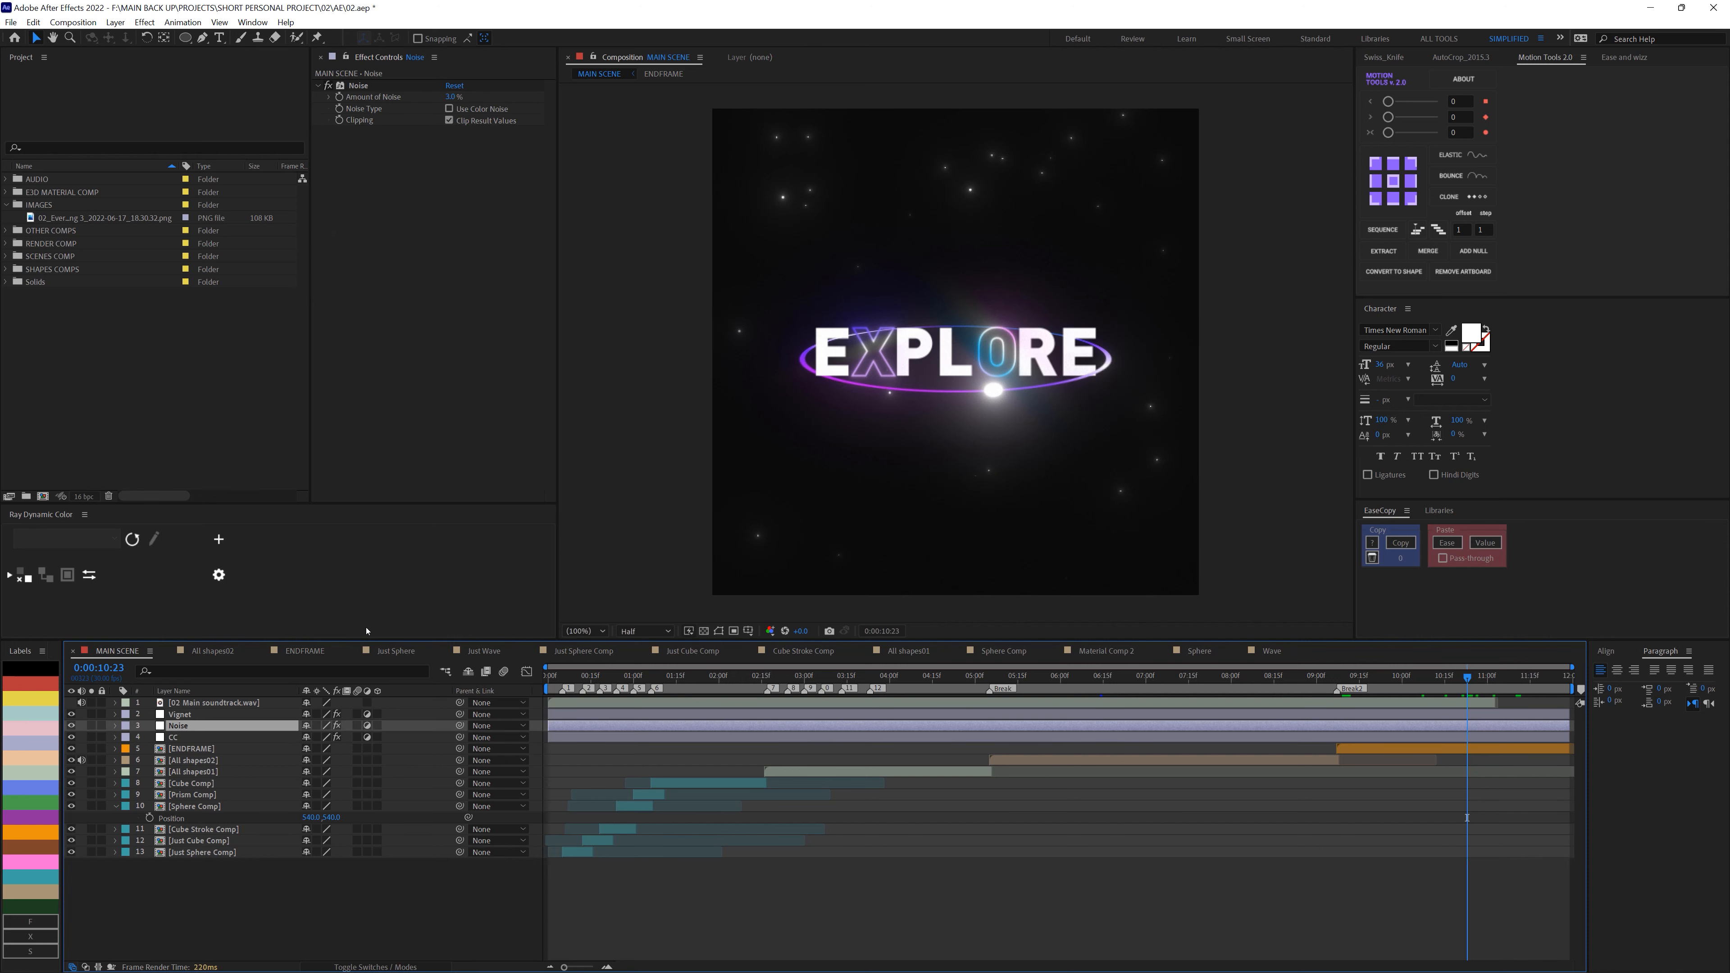
Compare MAIN SCENE with the Vignet, Noise and CC adjustment layers hidden and shown, checking the shapes at 0:00:04:18 and 0:00:06:00.
{"action": "left_click", "coordinate": [72, 714]}
{"action": "left_click", "coordinate": [1041, 678]}
{"action": "left_click", "coordinate": [939, 694]}
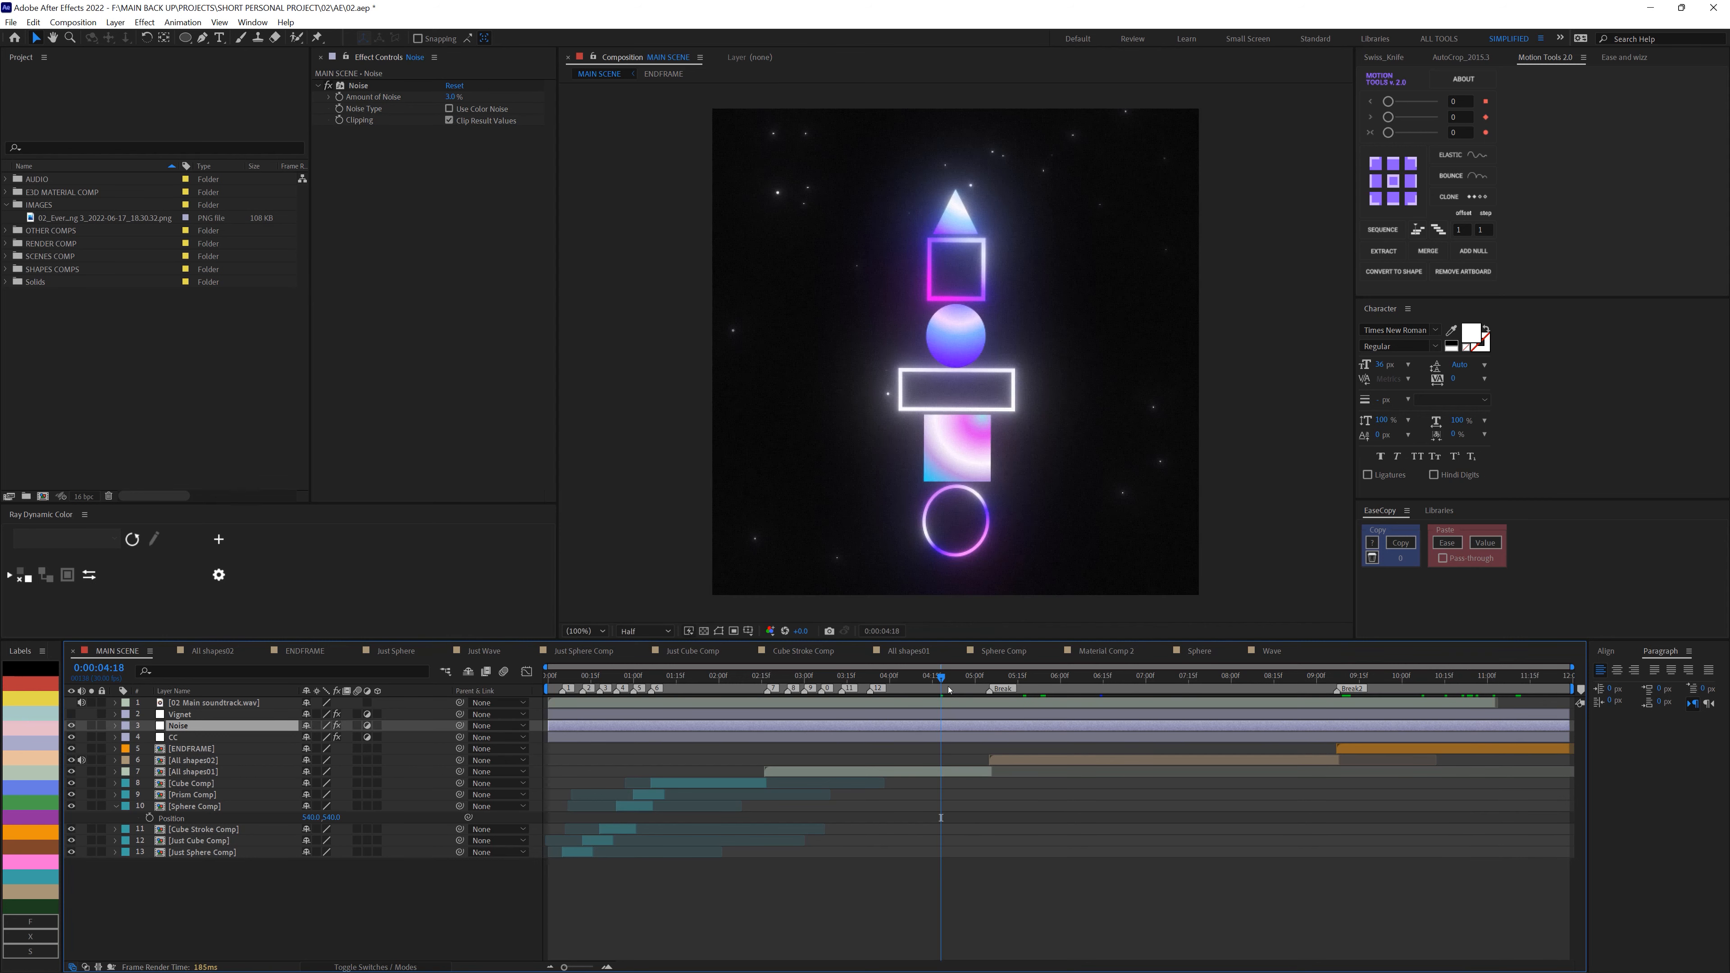
{"action": "left_click", "coordinate": [1061, 678]}
{"action": "left_click", "coordinate": [72, 737]}
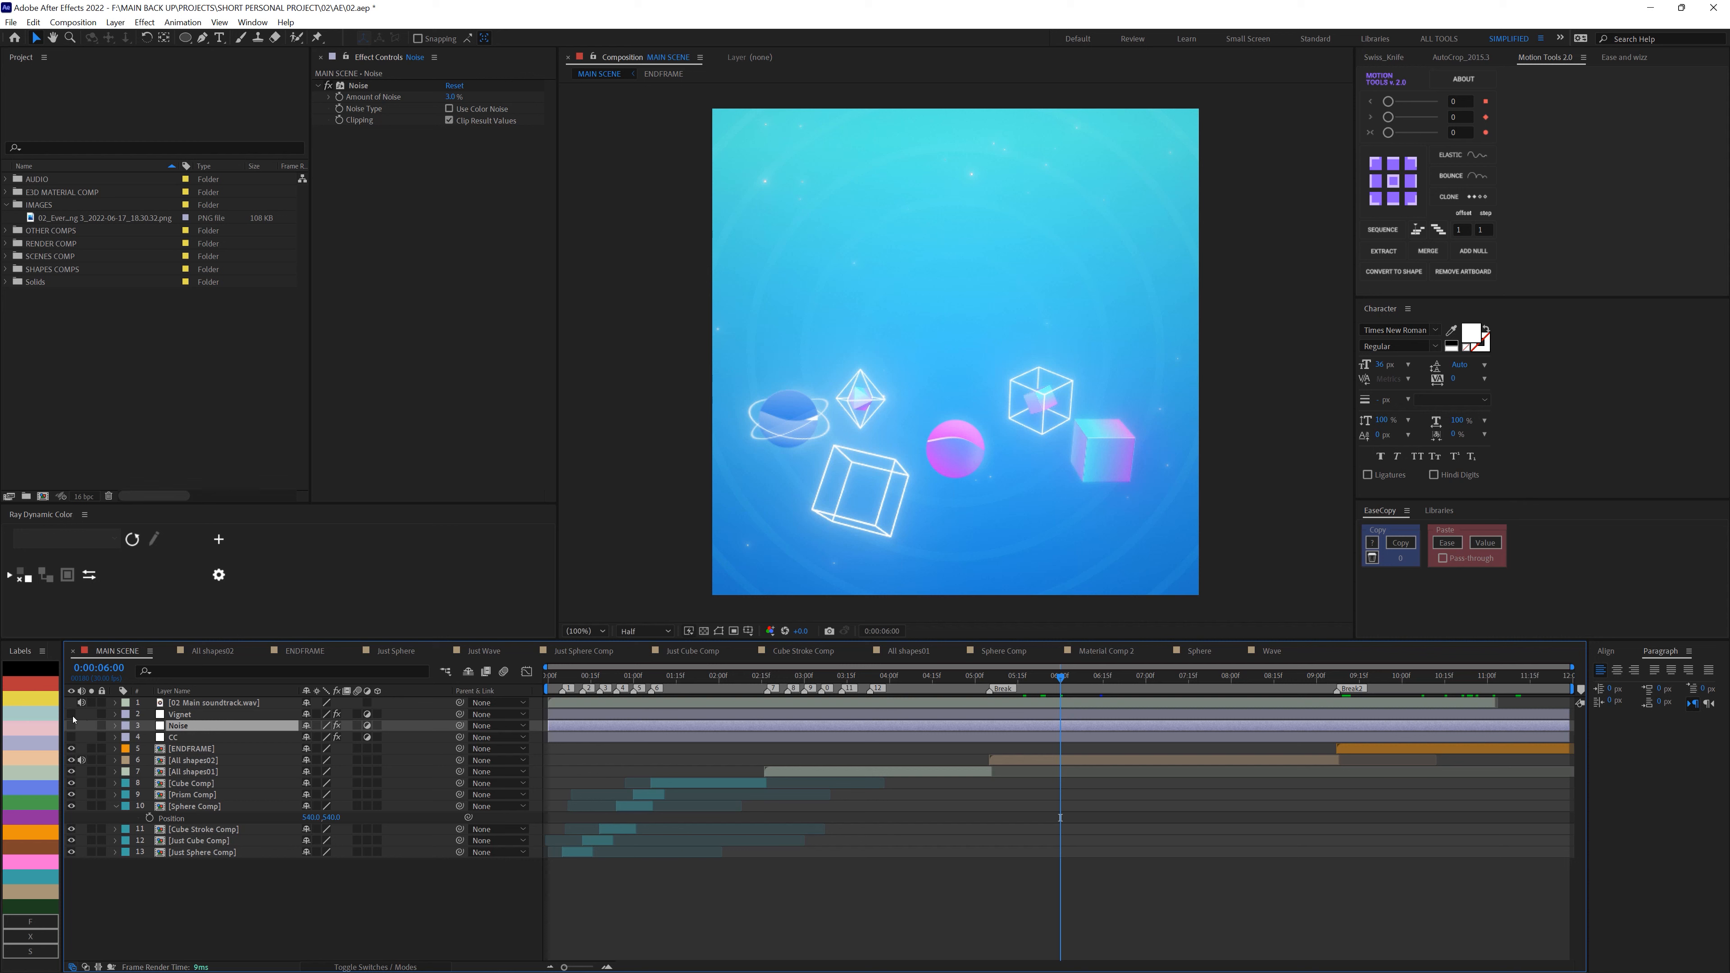
{"action": "left_click", "coordinate": [71, 715]}
{"action": "left_click", "coordinate": [72, 737]}
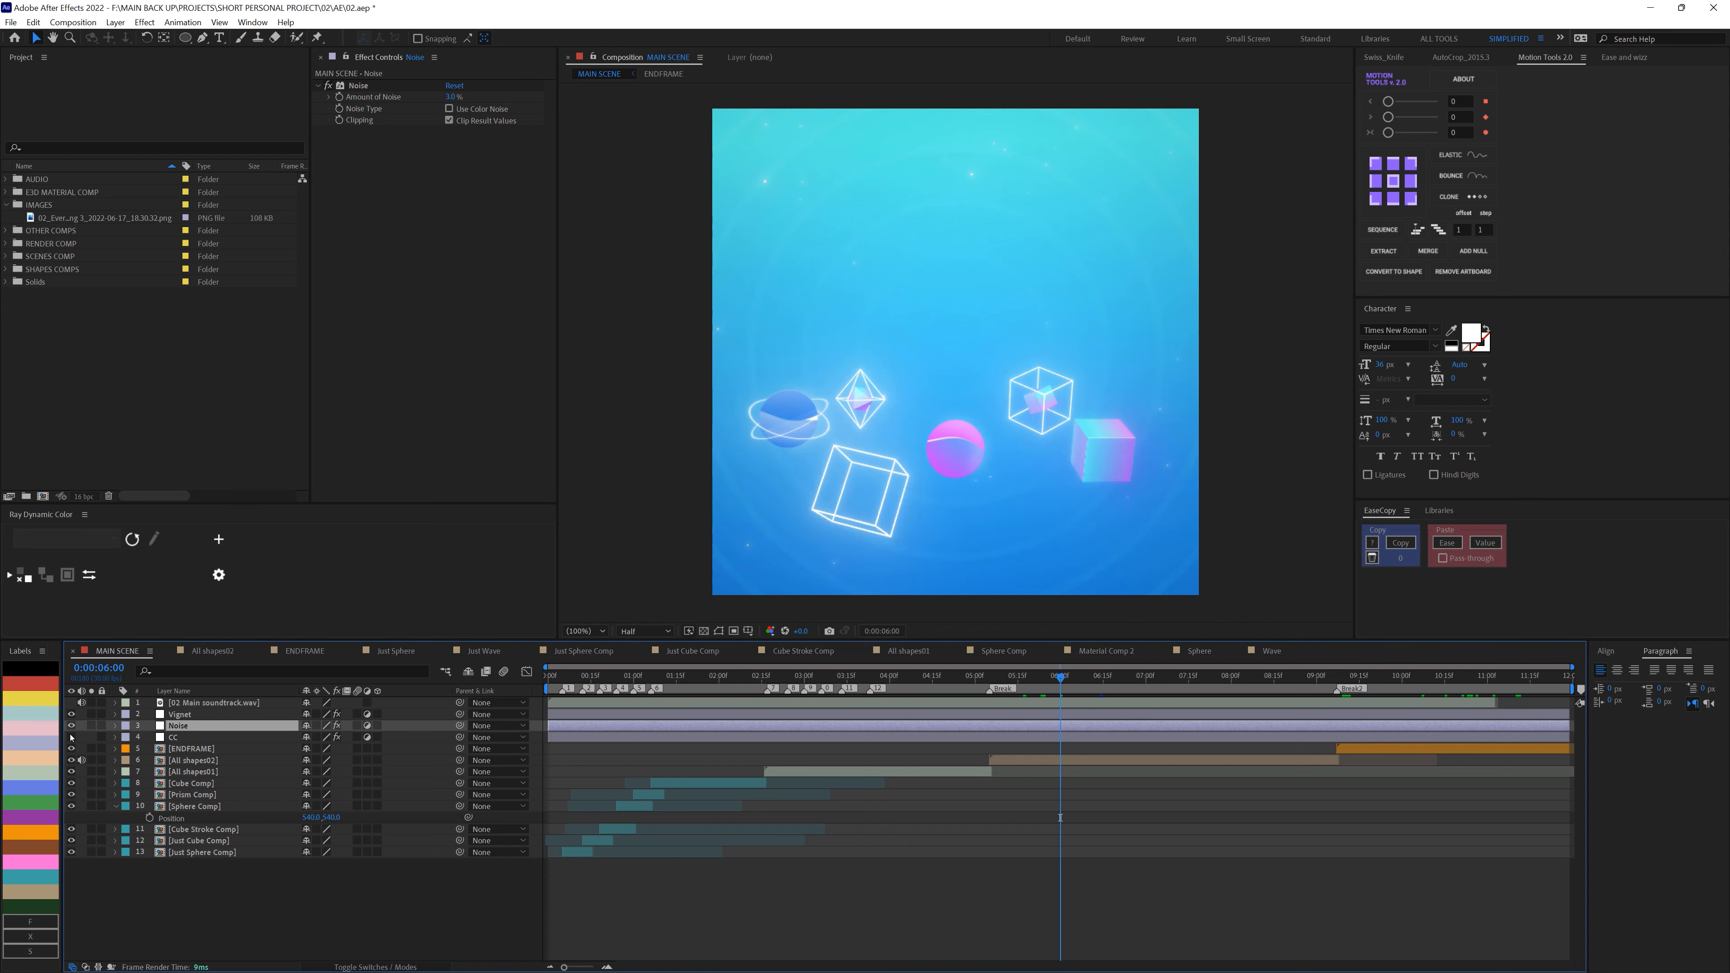